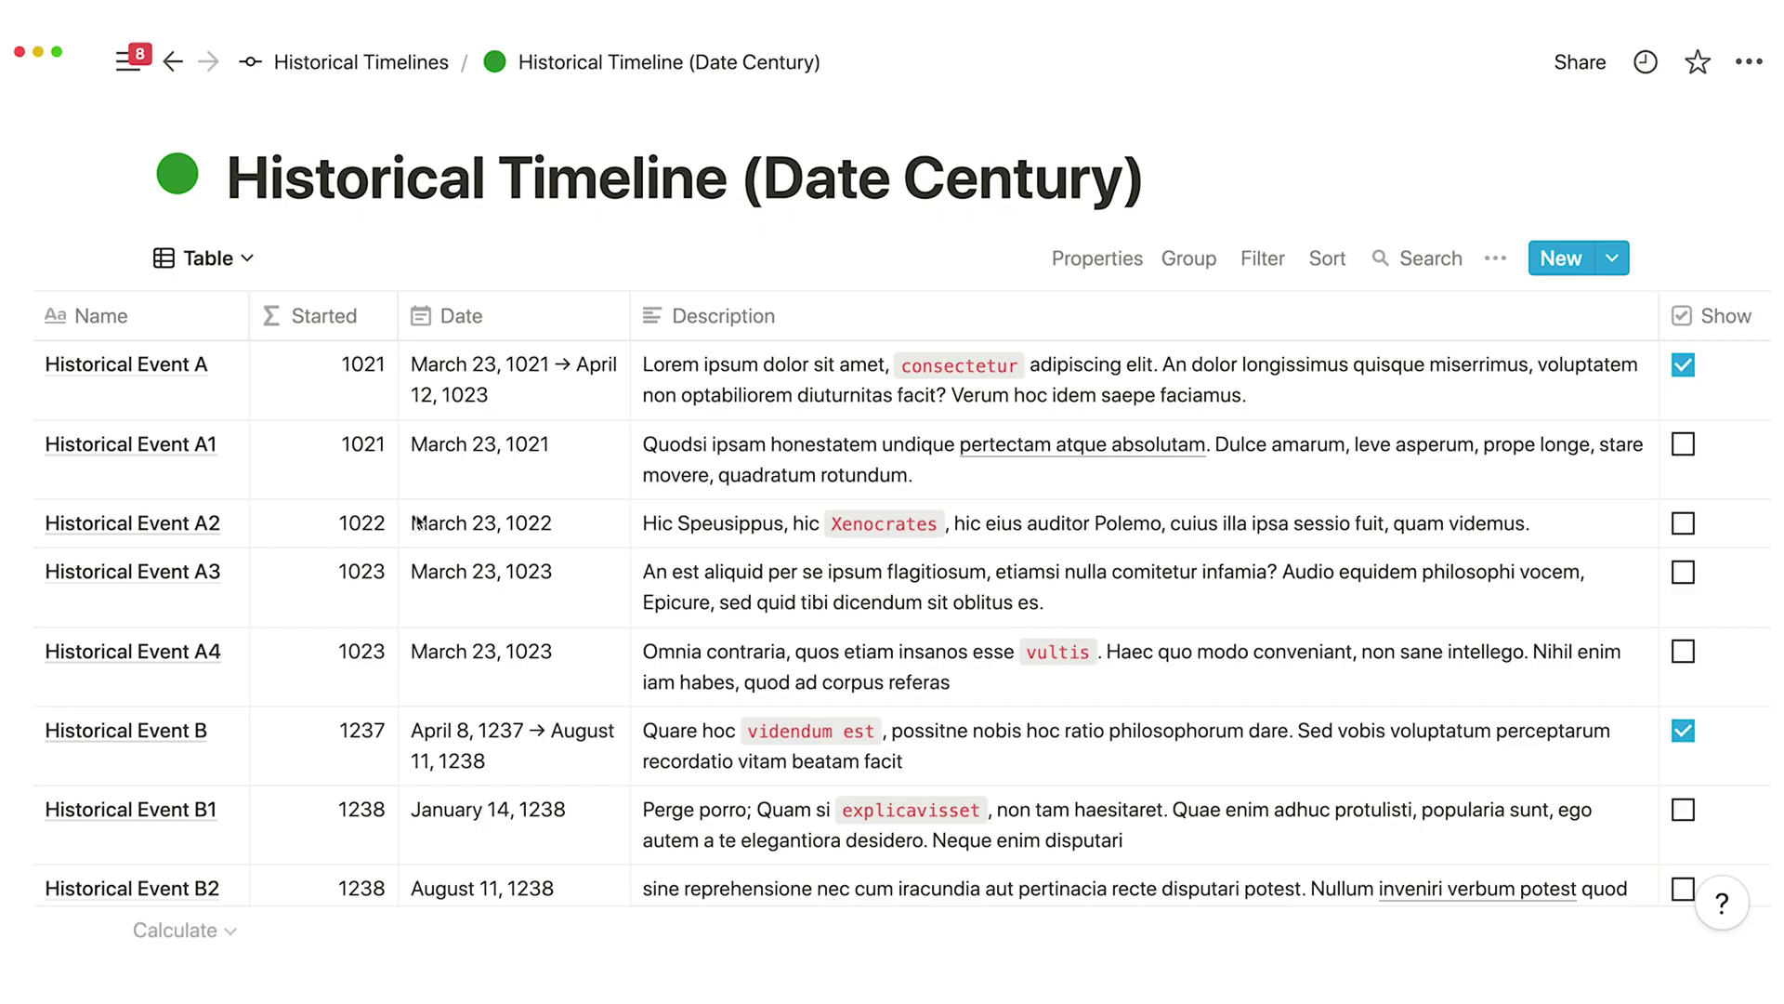
Step: Switch to the century board view and open its Group by 'Started' property list
click(198, 274)
click(191, 406)
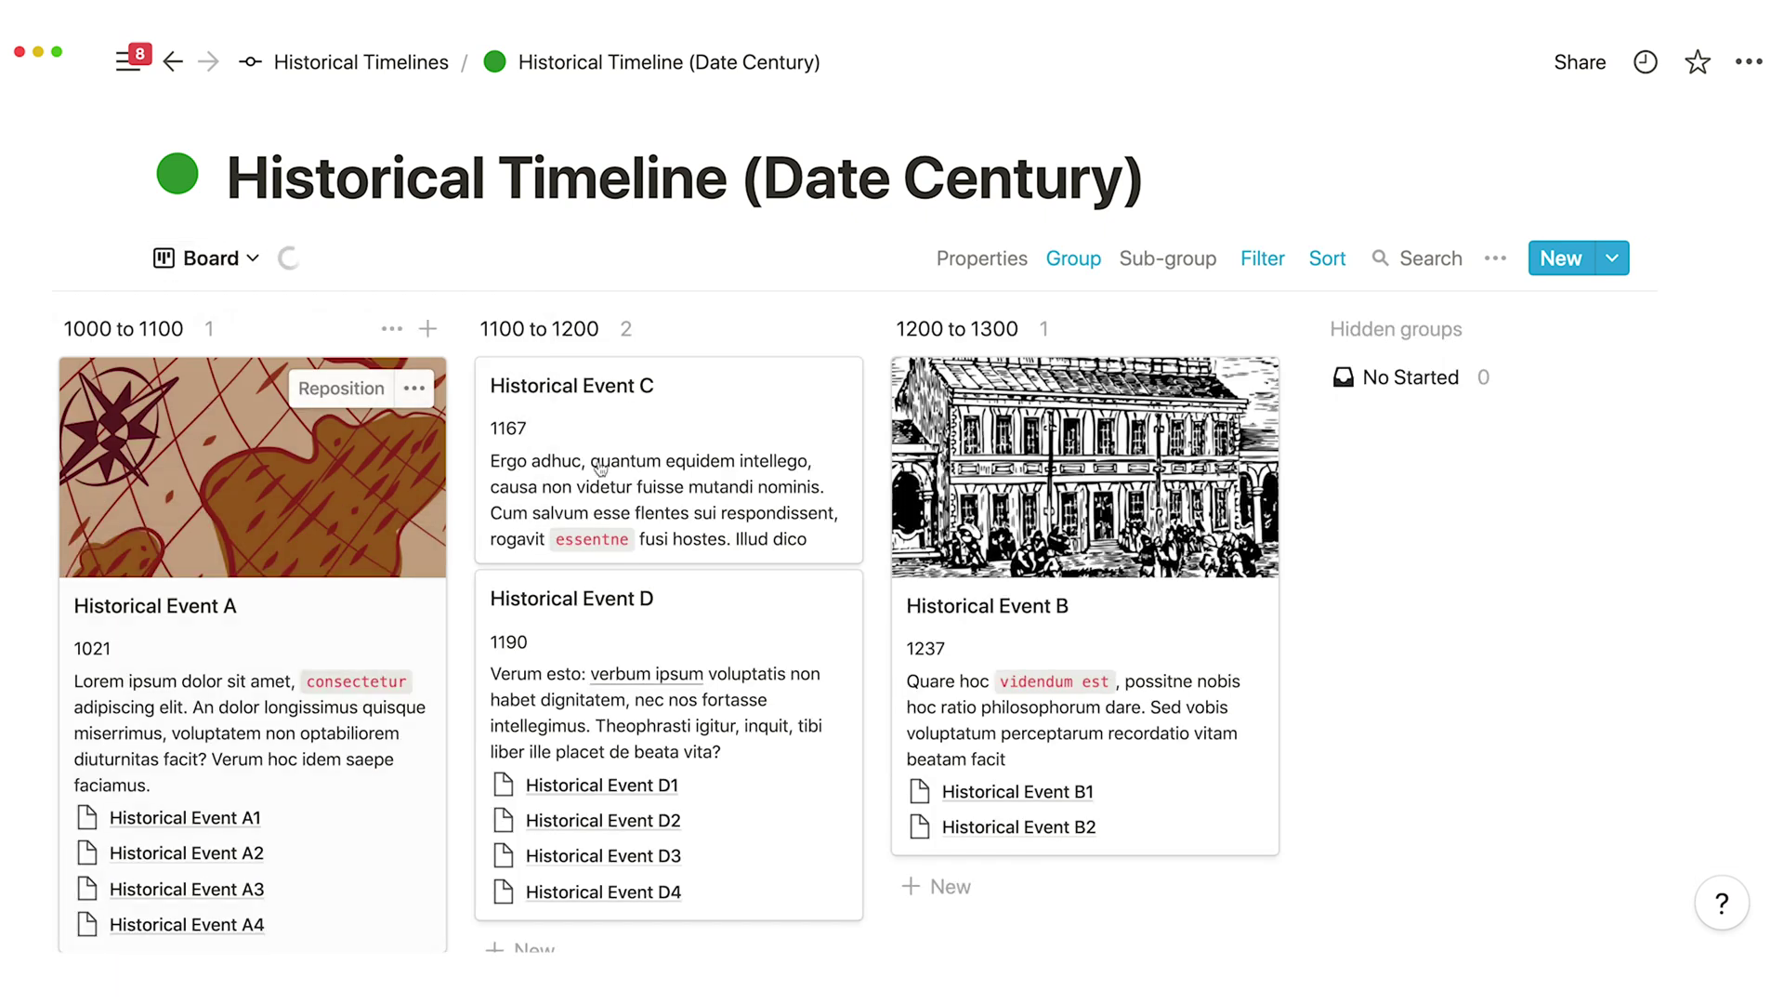
click(1076, 259)
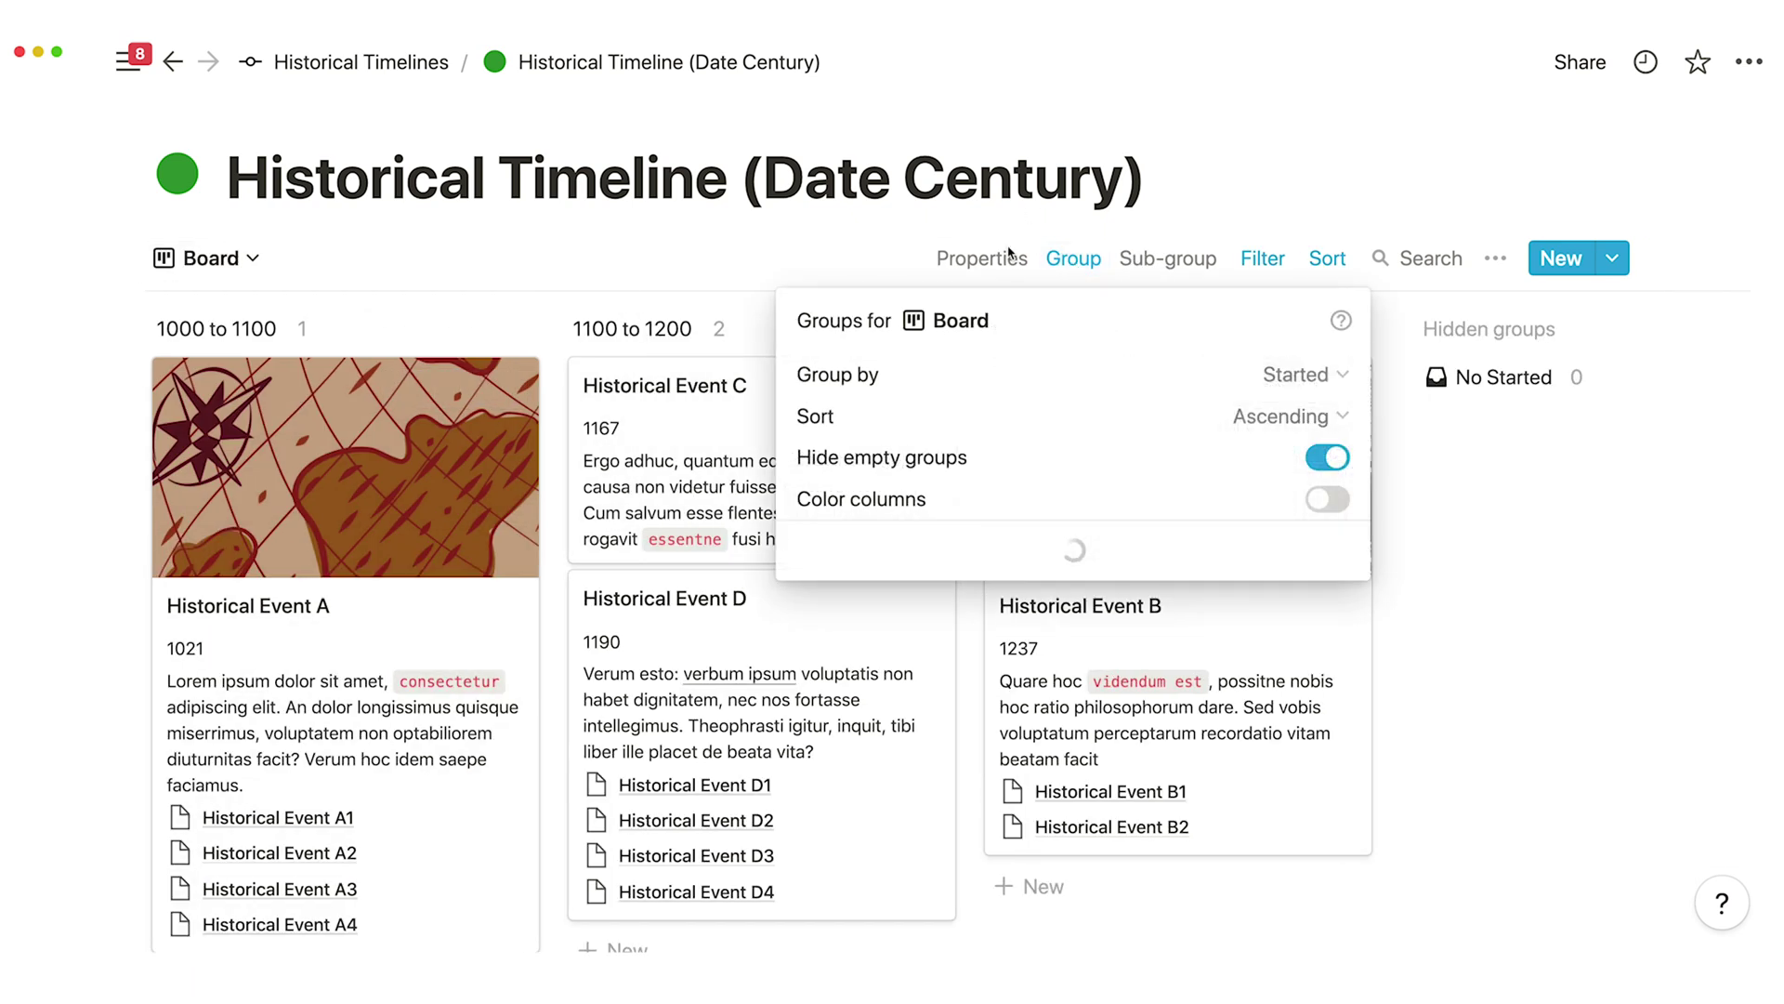
click(1301, 375)
mouse_move(1262, 701)
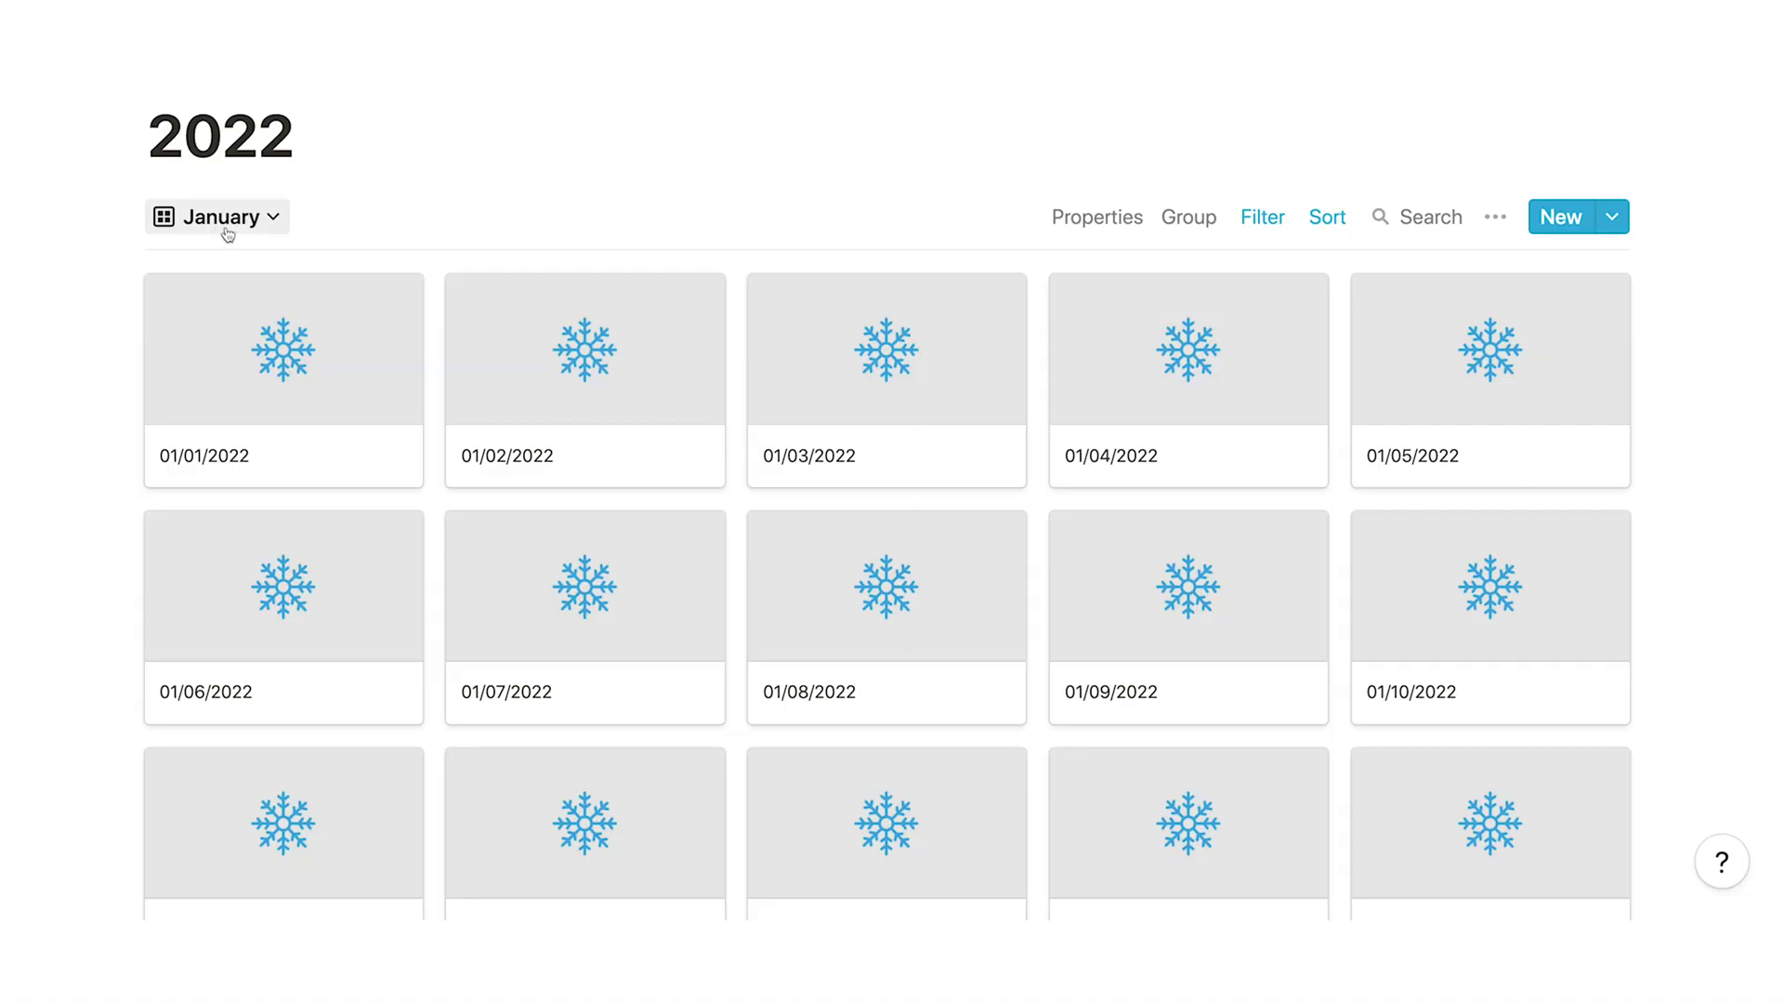
Step: Browse the January 2022 daily cards, then change to the February view
scroll(65, 272, down, 5)
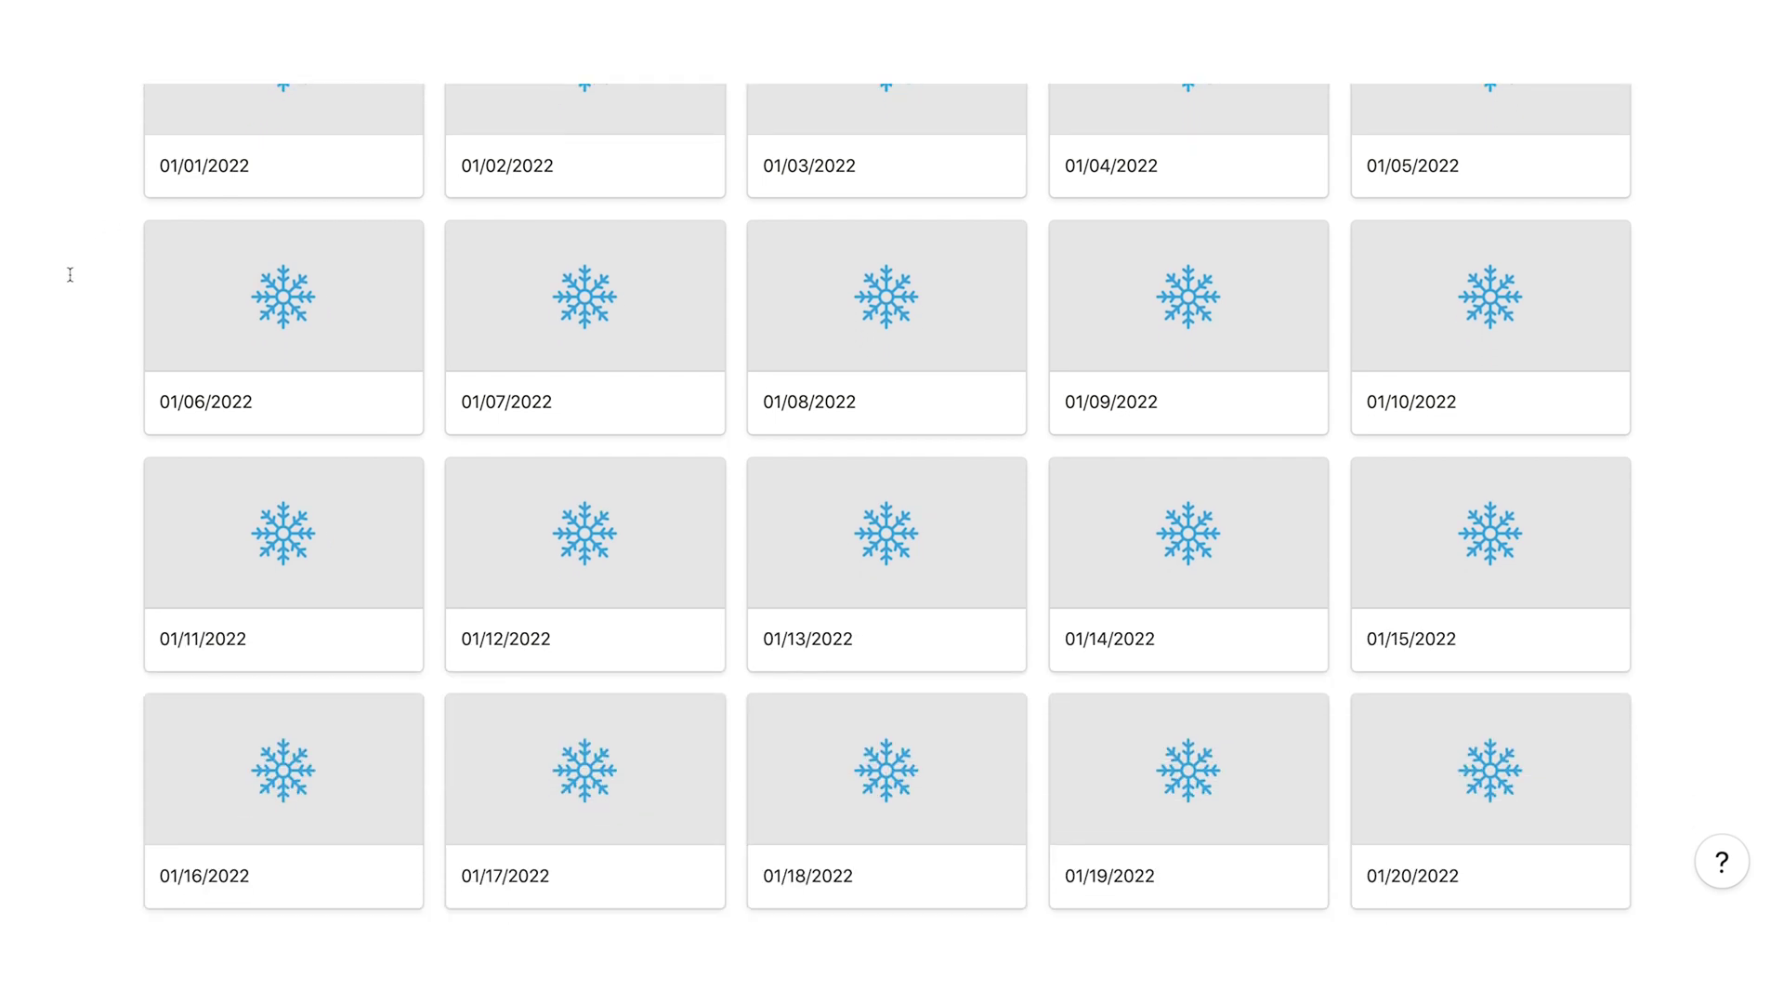
scroll(70, 274, down, 3)
scroll(69, 274, up, 5)
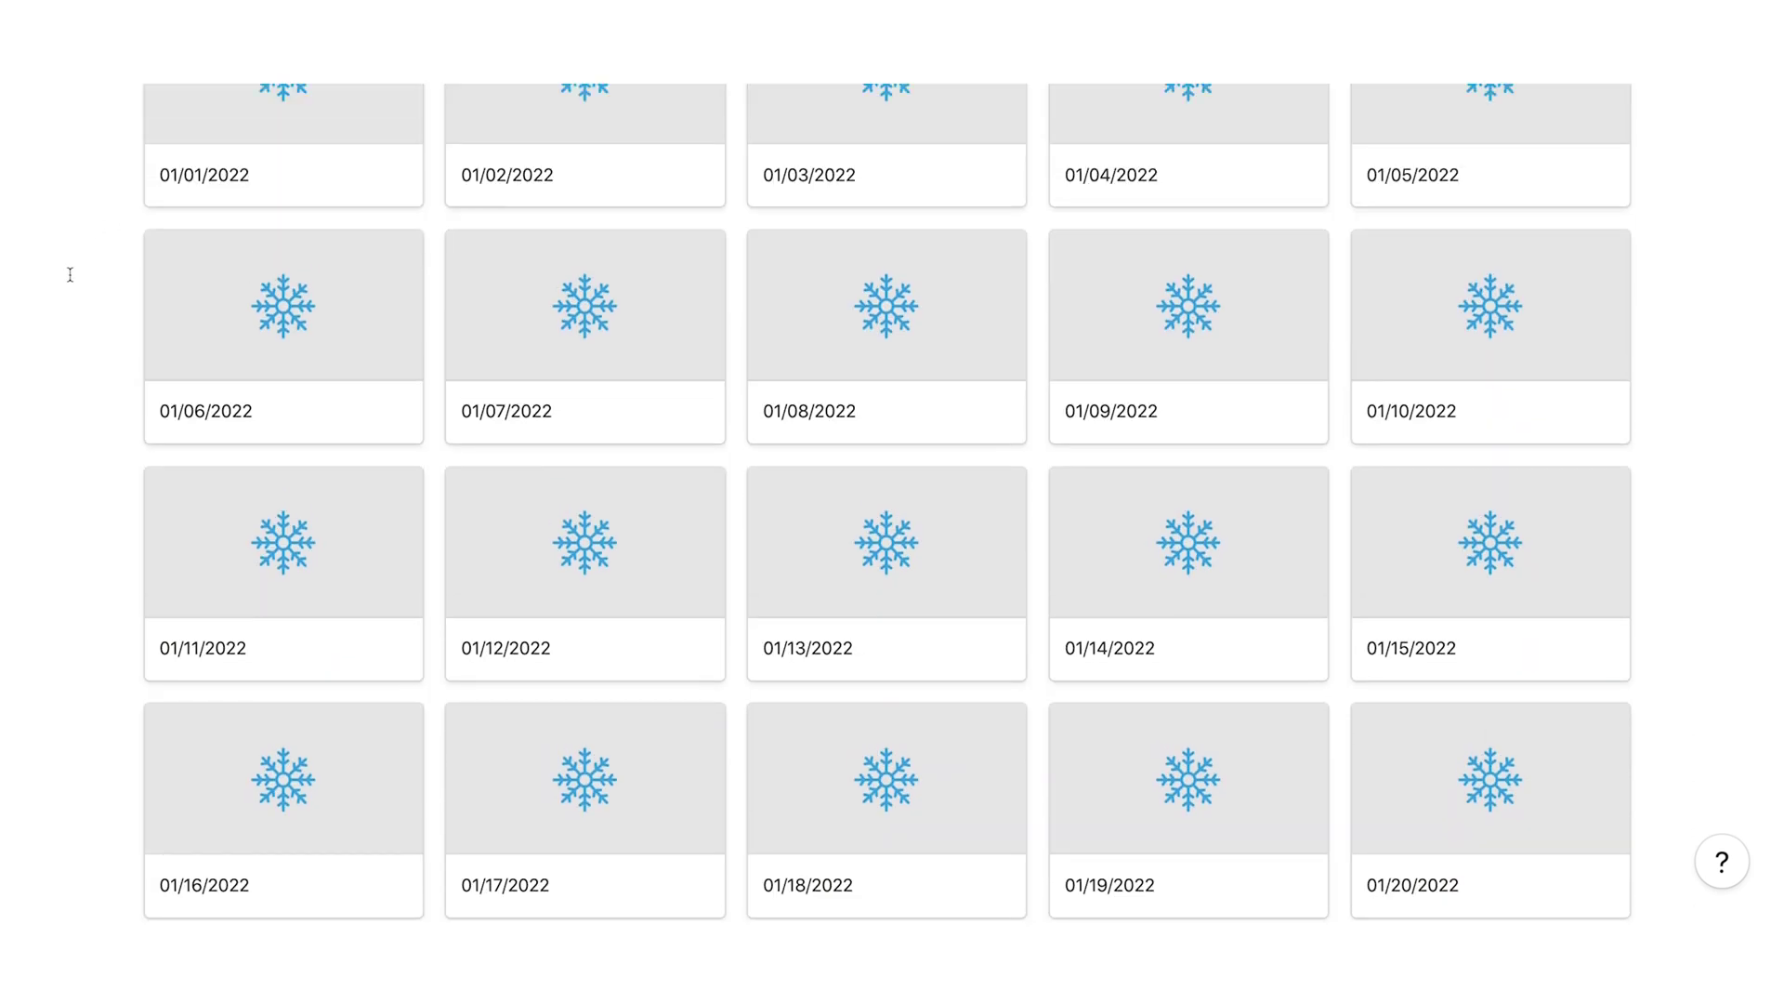
scroll(70, 275, up, 2)
click(205, 217)
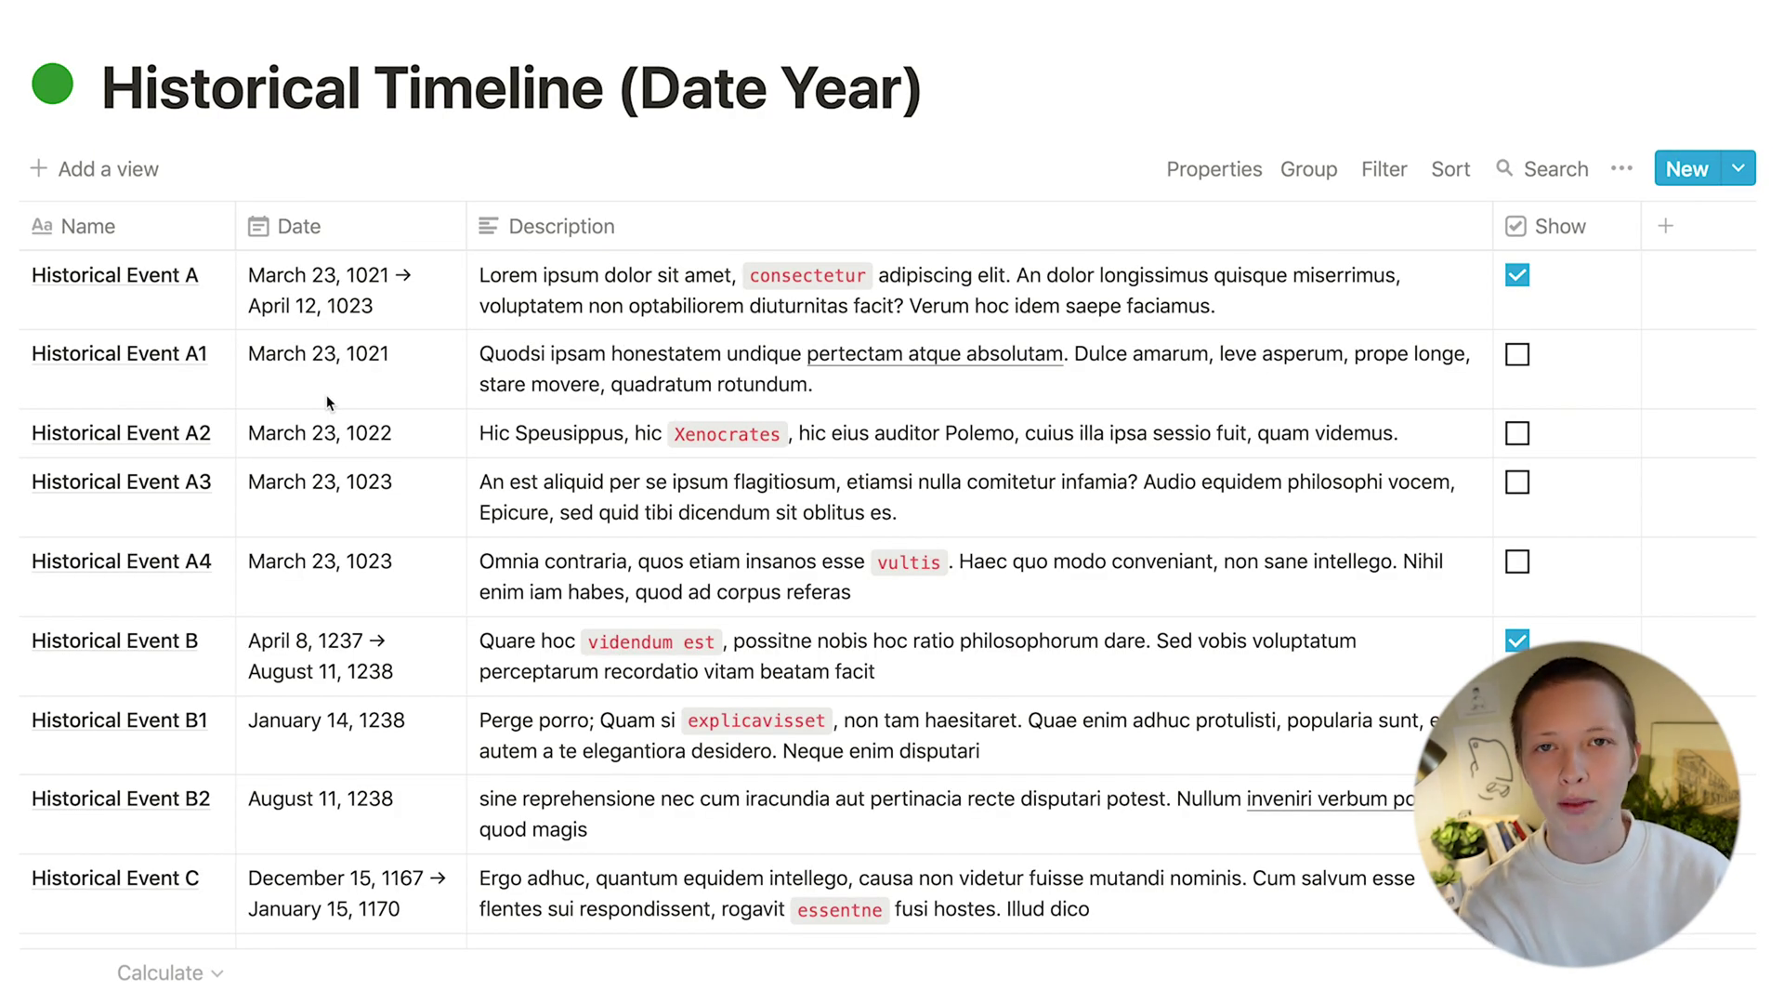
scroll(327, 401, down, 3)
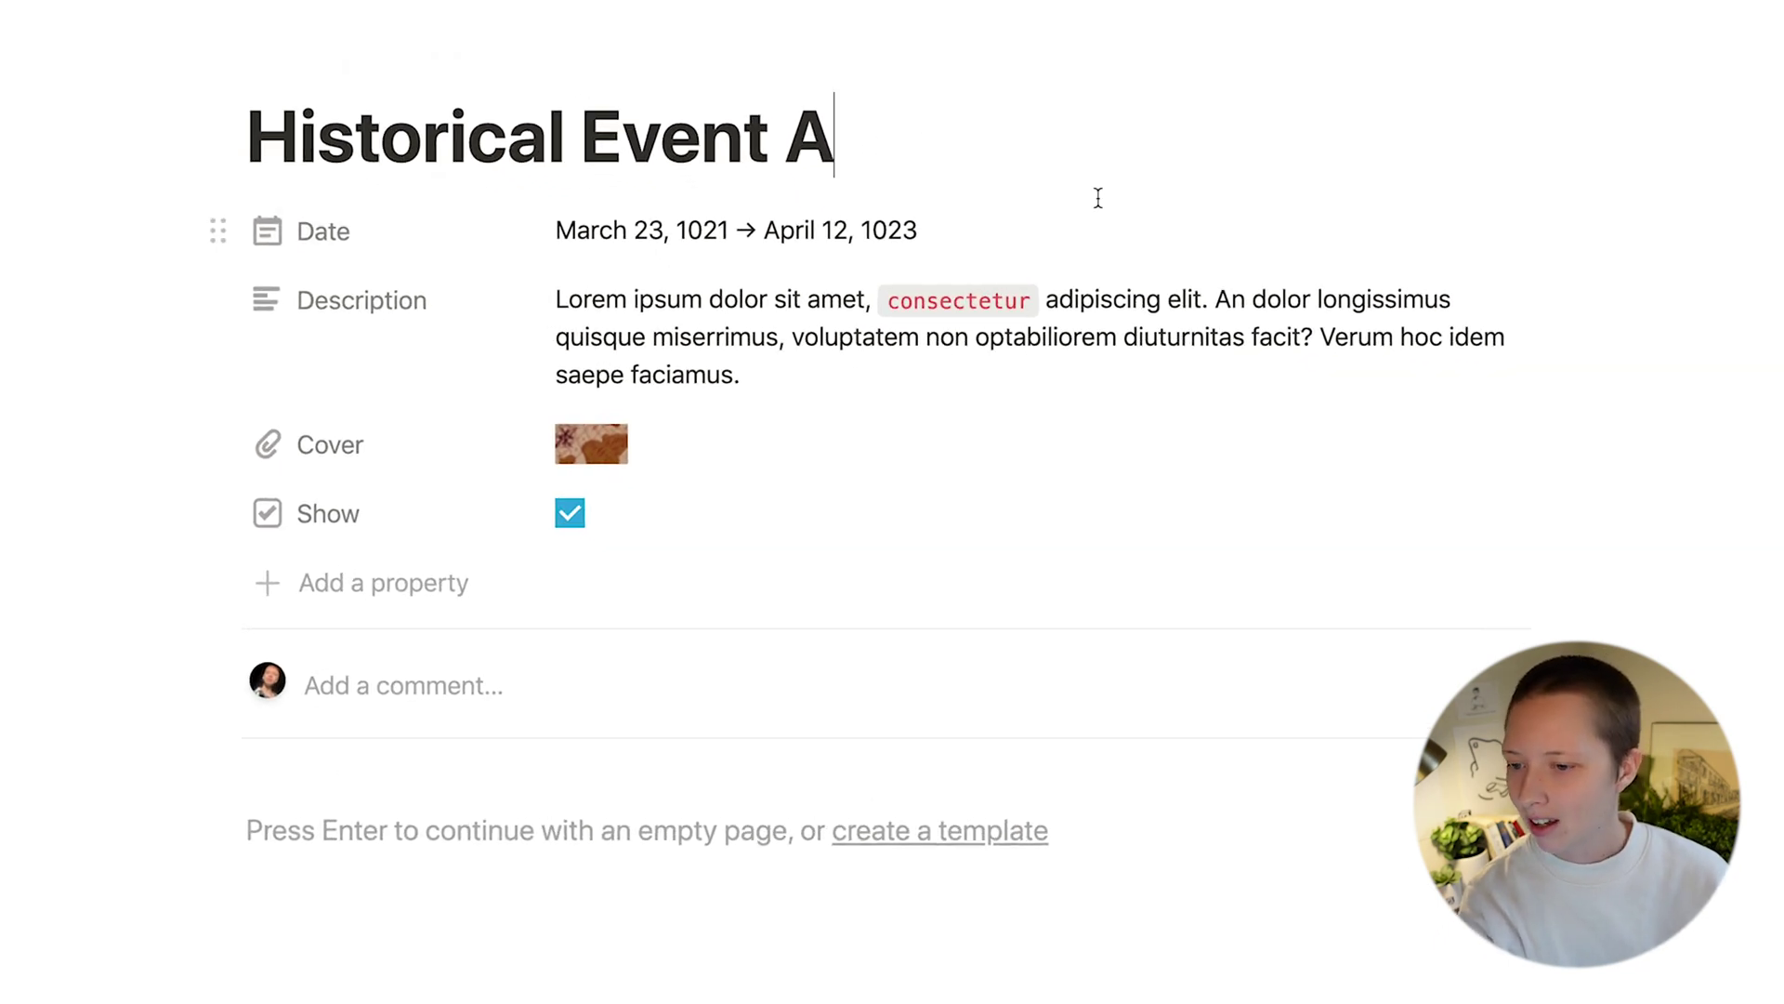
click(758, 247)
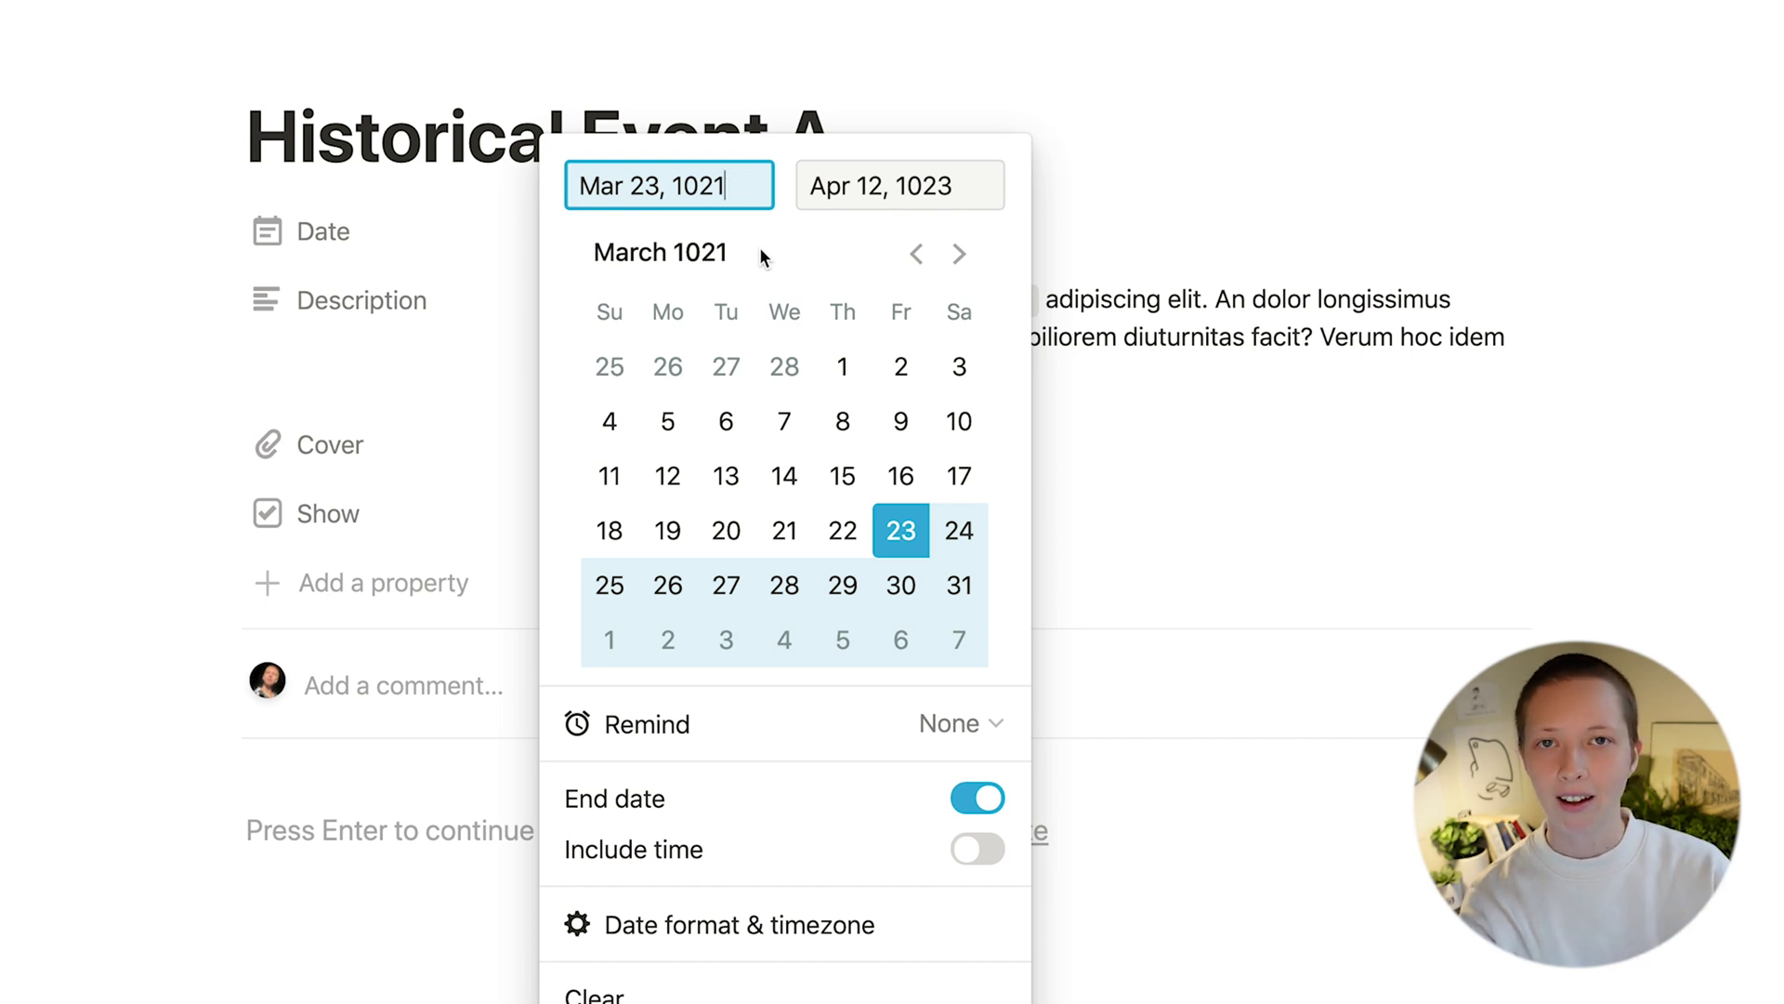
key(Escape)
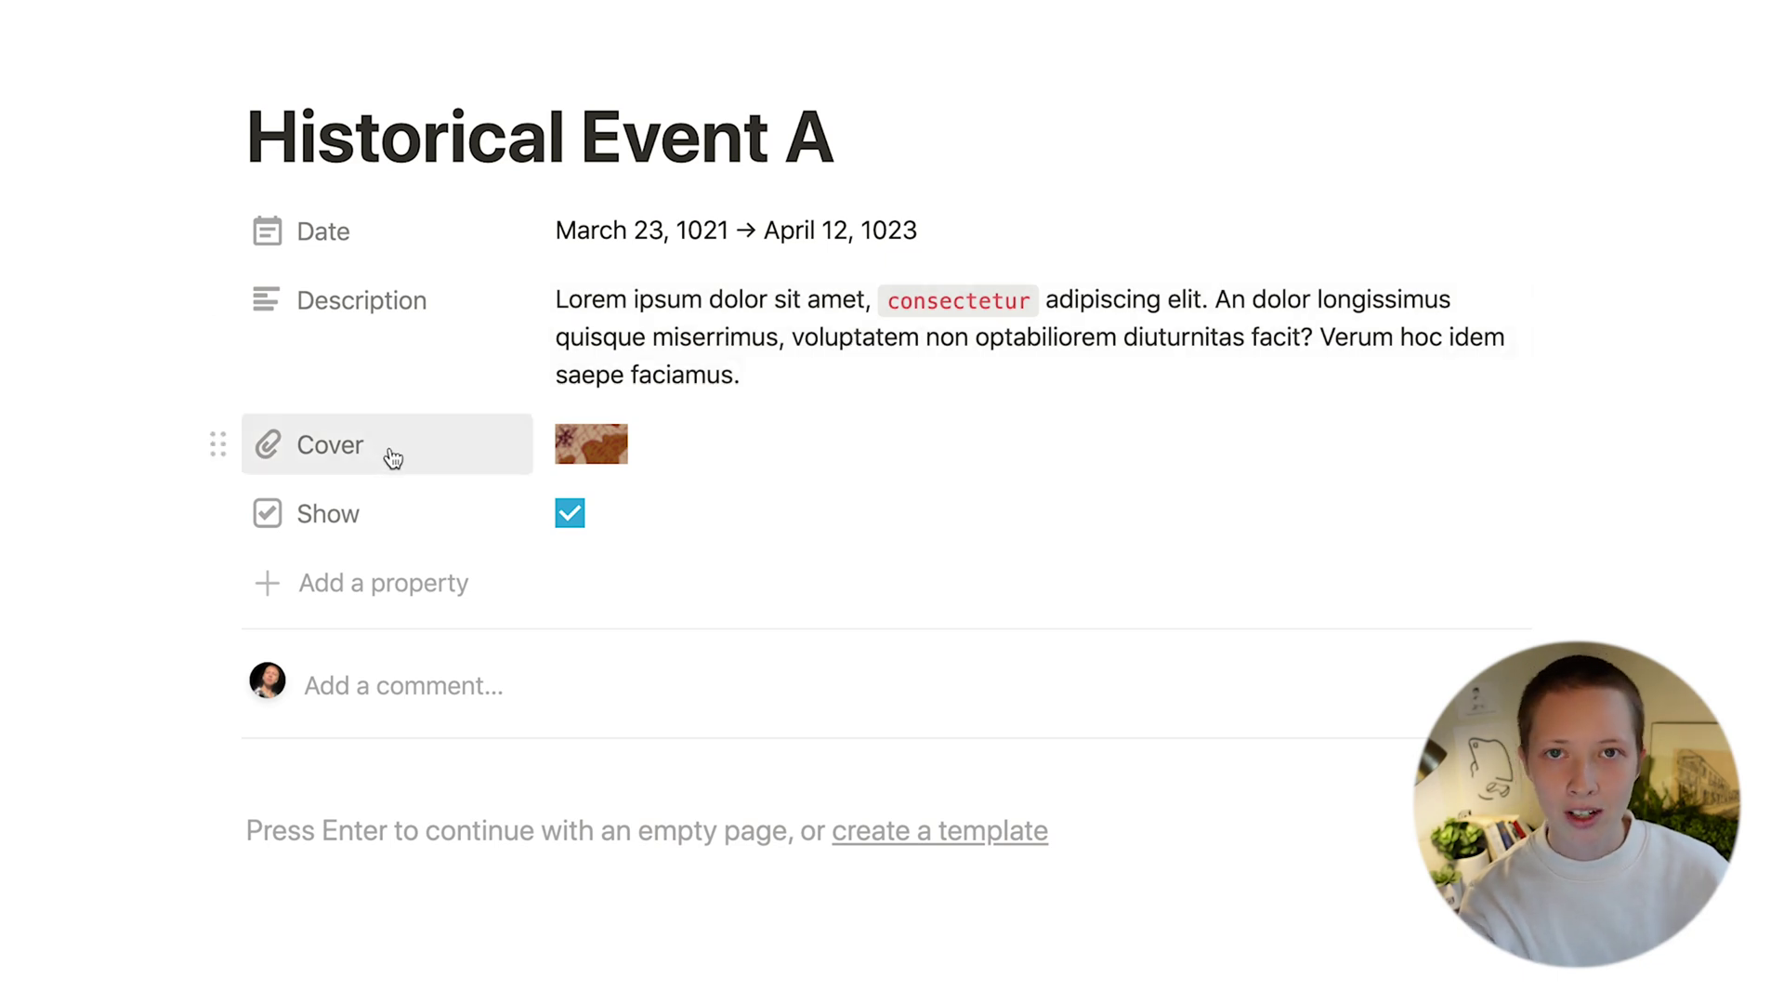
click(620, 459)
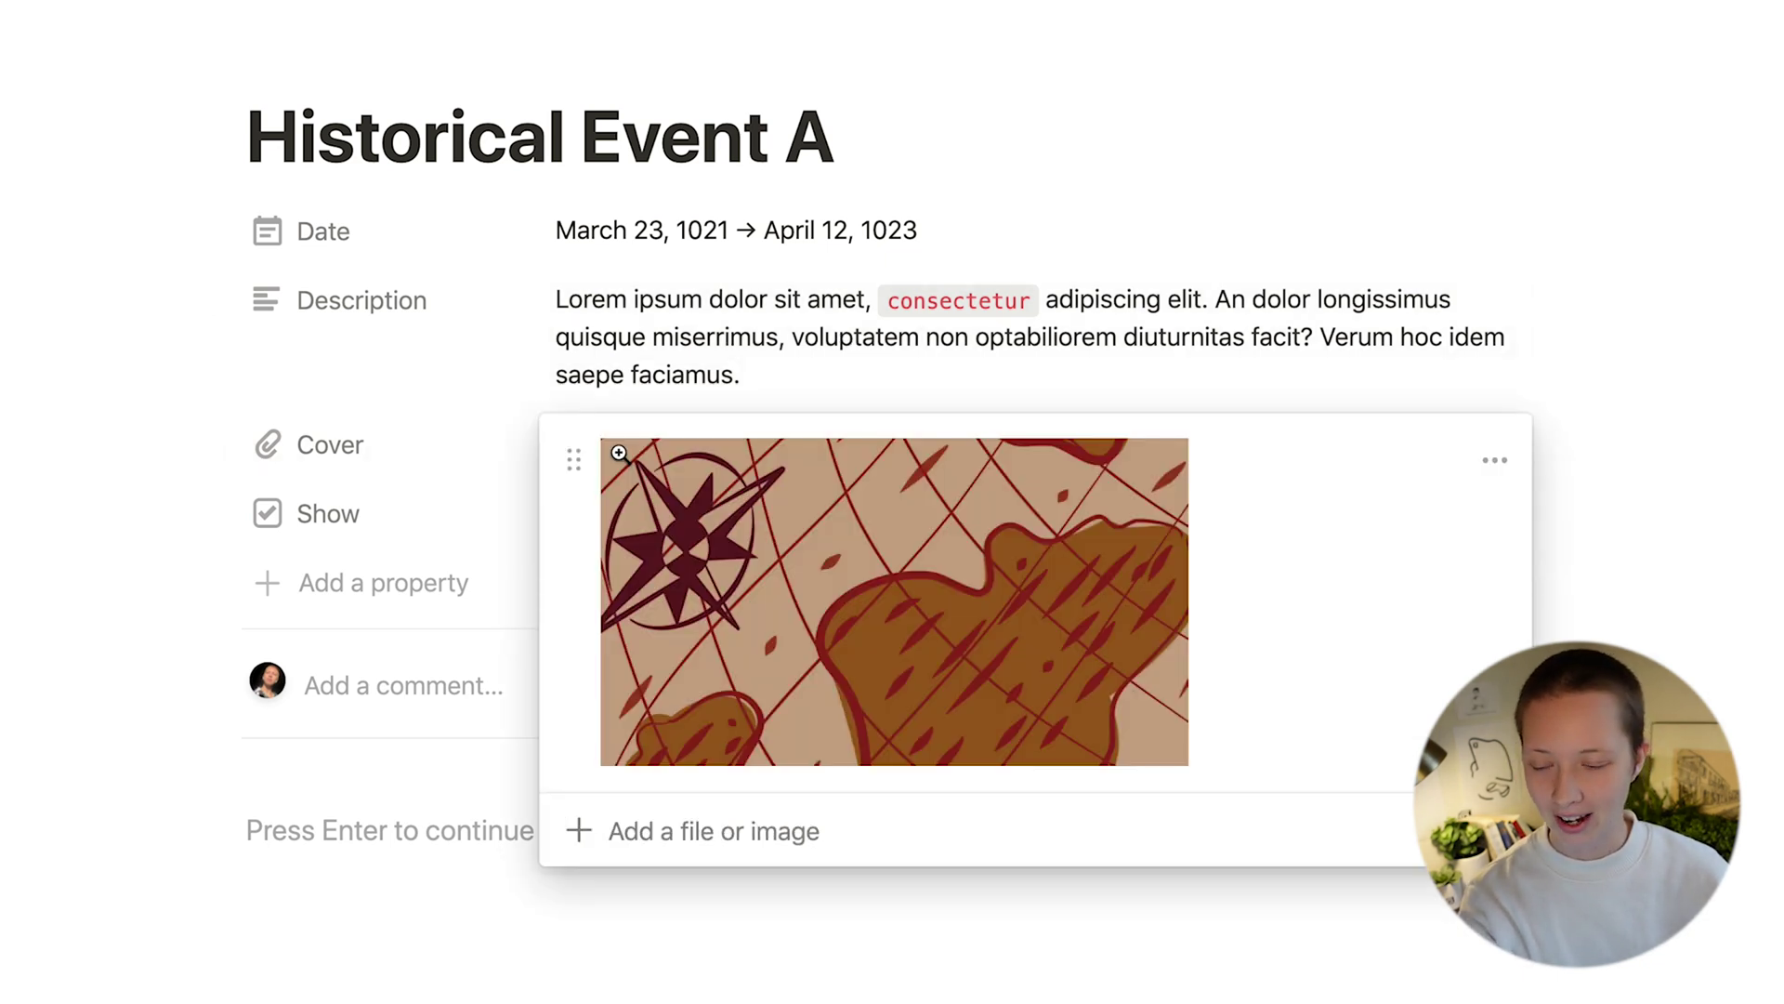
click(293, 457)
click(337, 452)
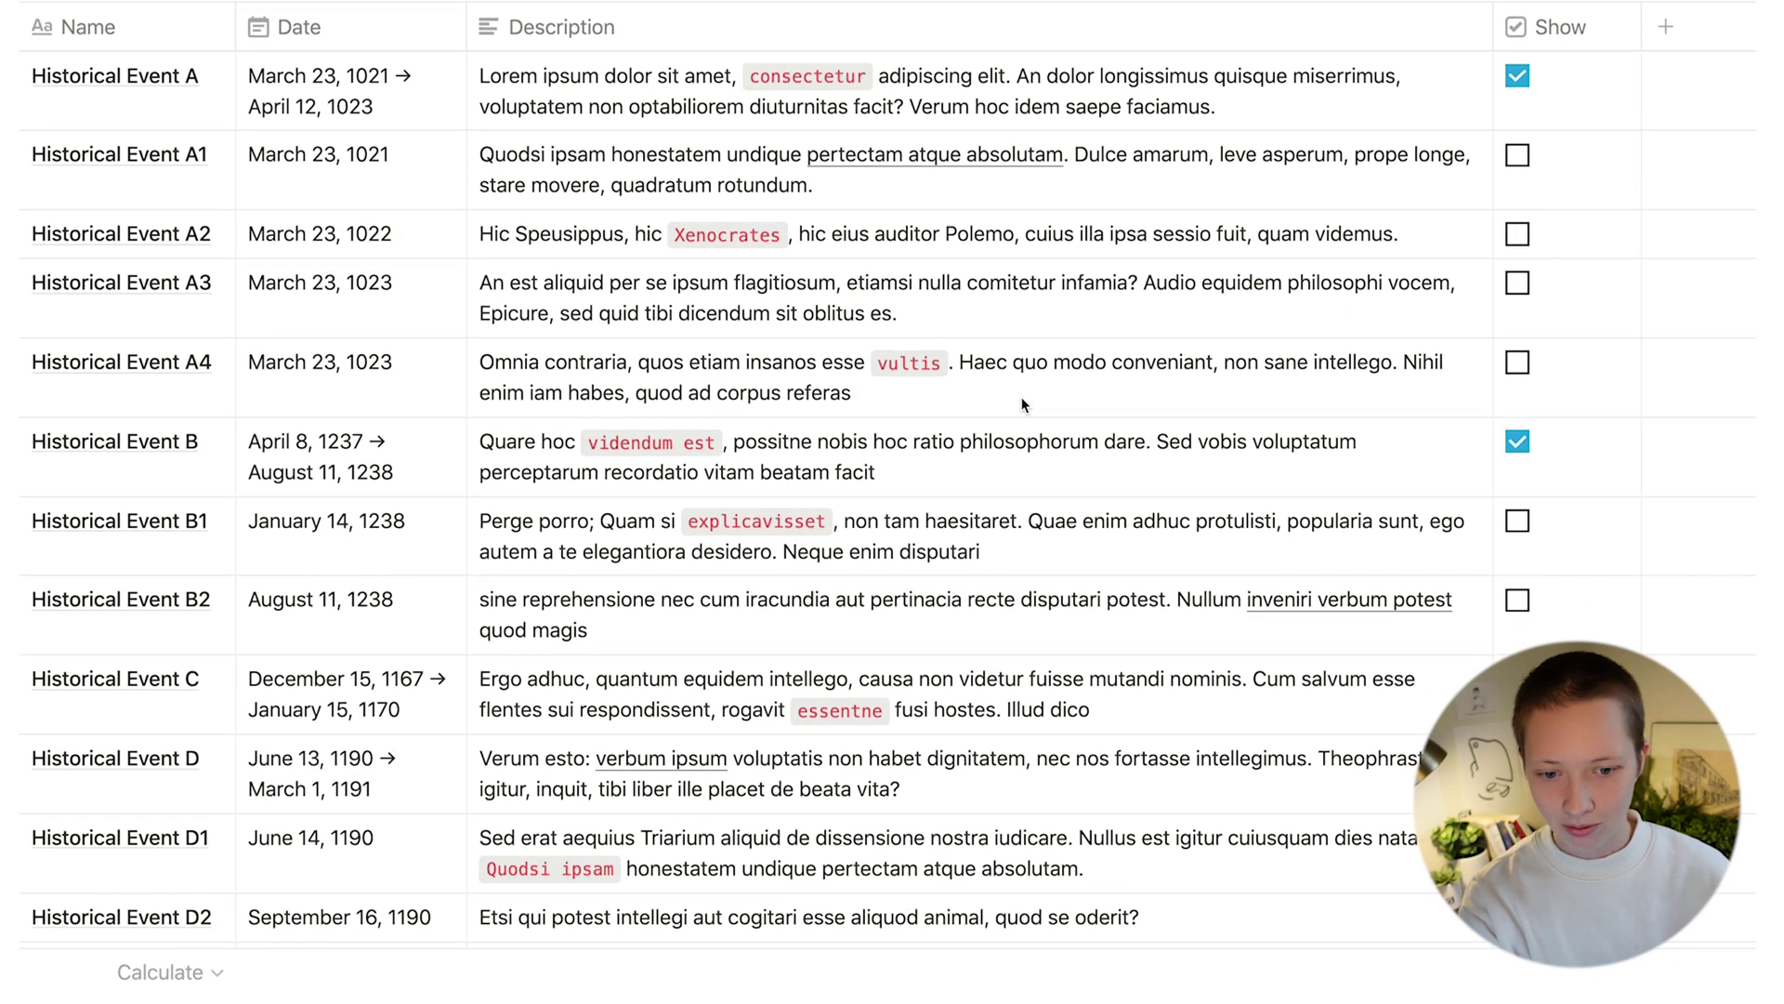
scroll(1022, 404, up, 2)
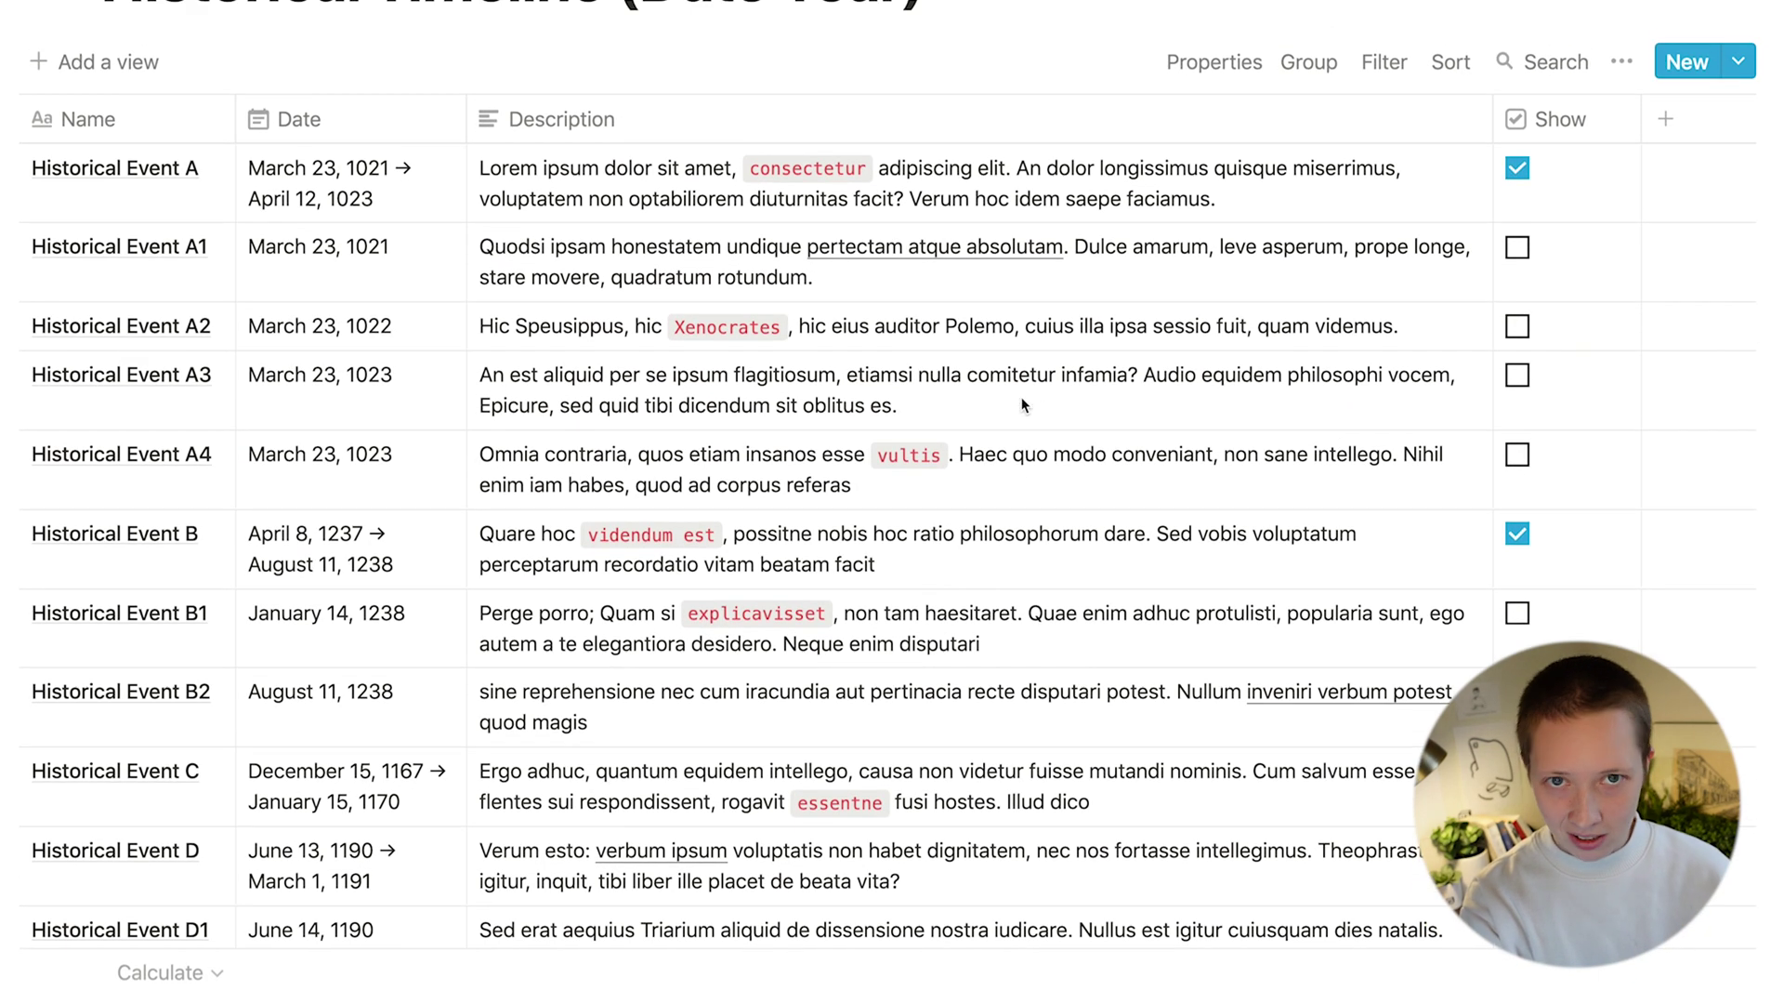
Step: Create a board-layout view named 'Board' and preview Historical Event B2's properties
click(117, 78)
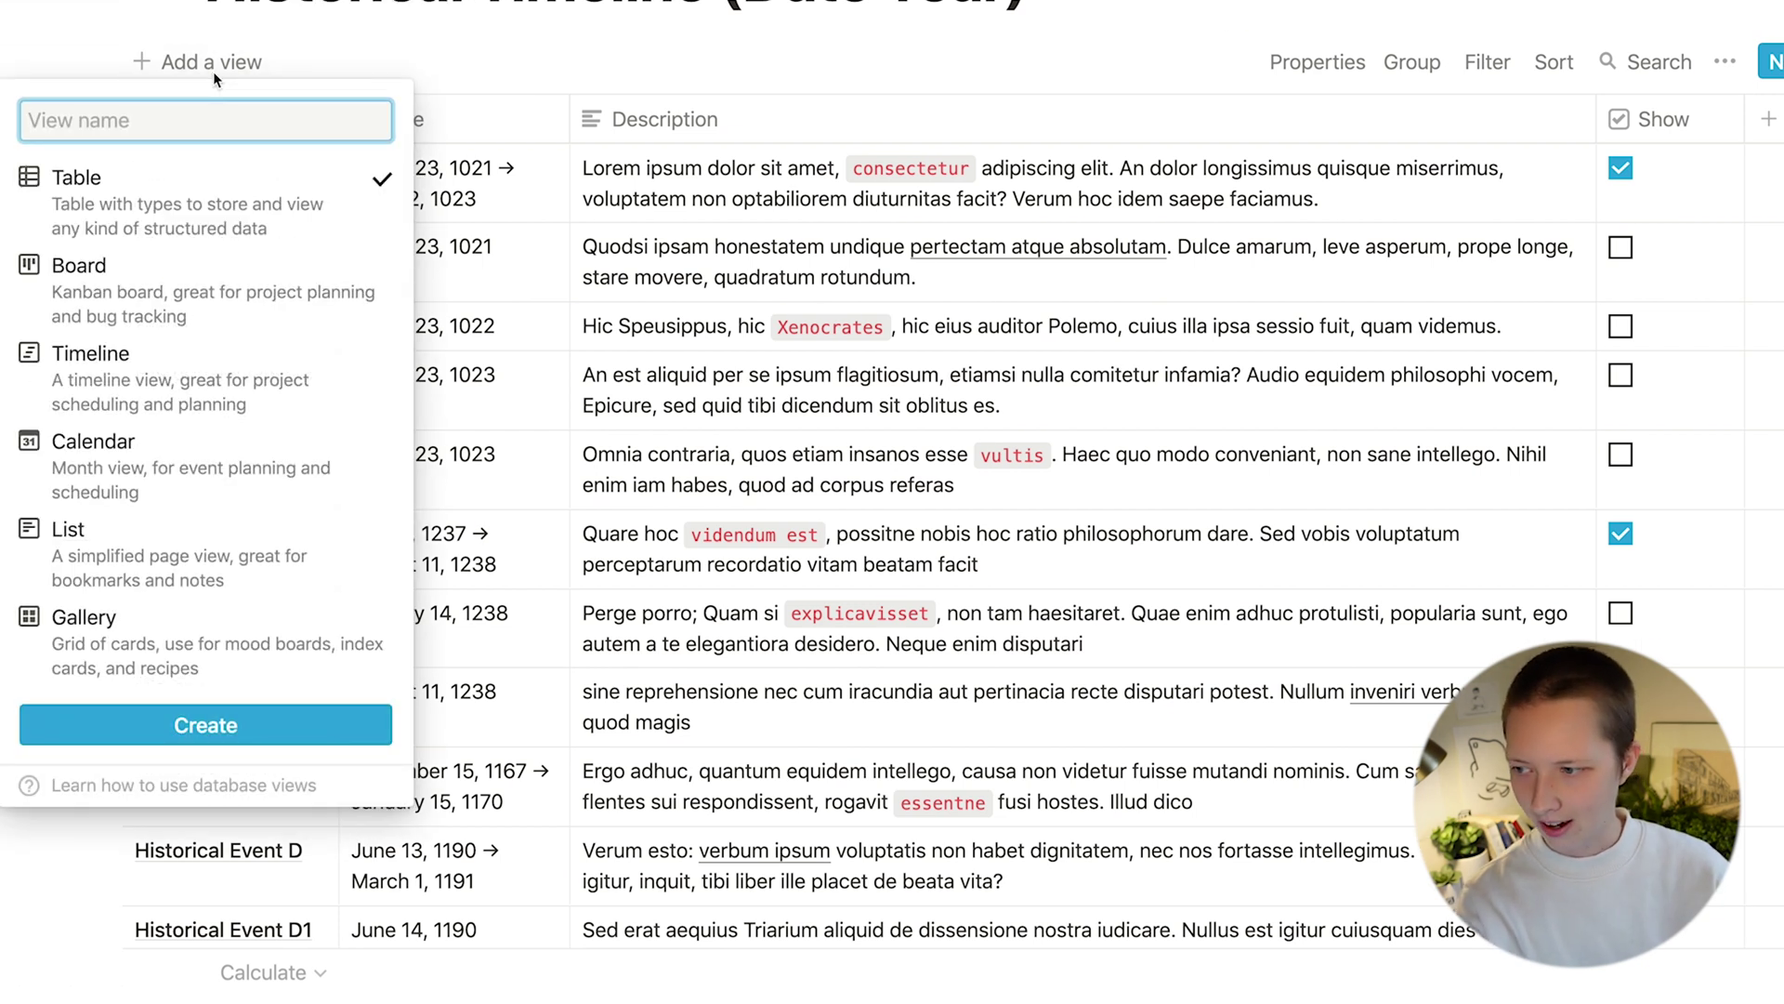
mouse_move(341, 240)
text(Bo)
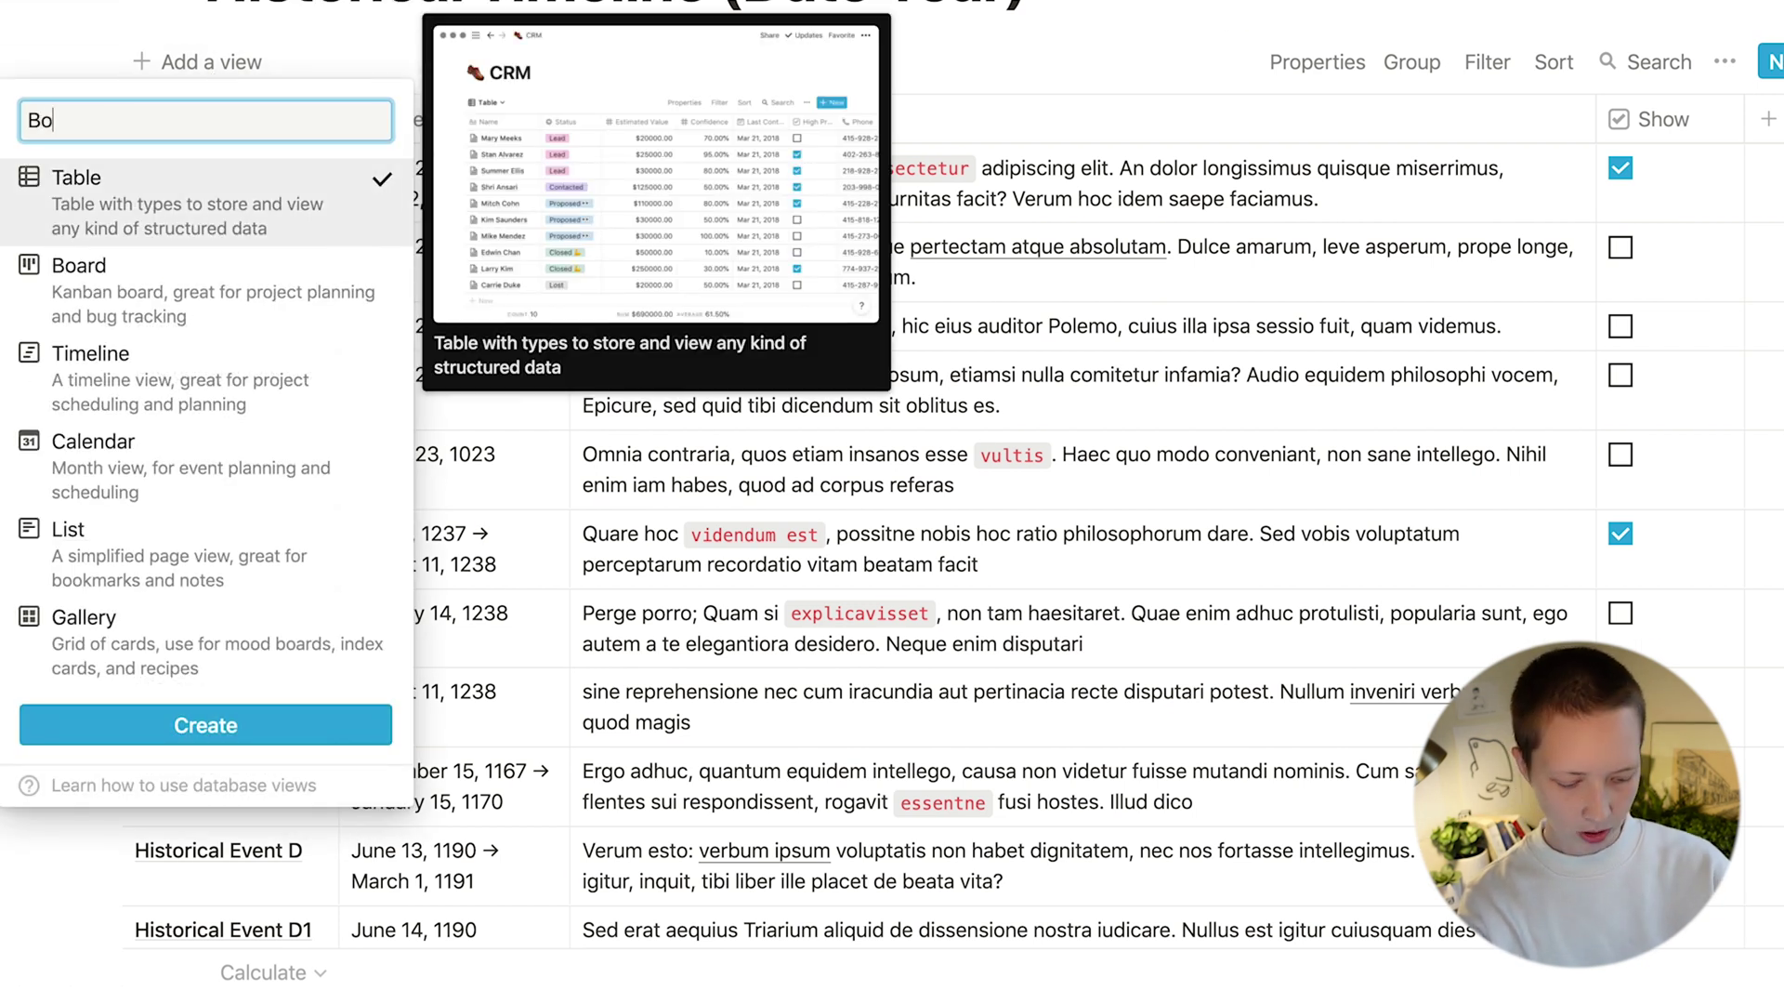
text(ard)
click(302, 327)
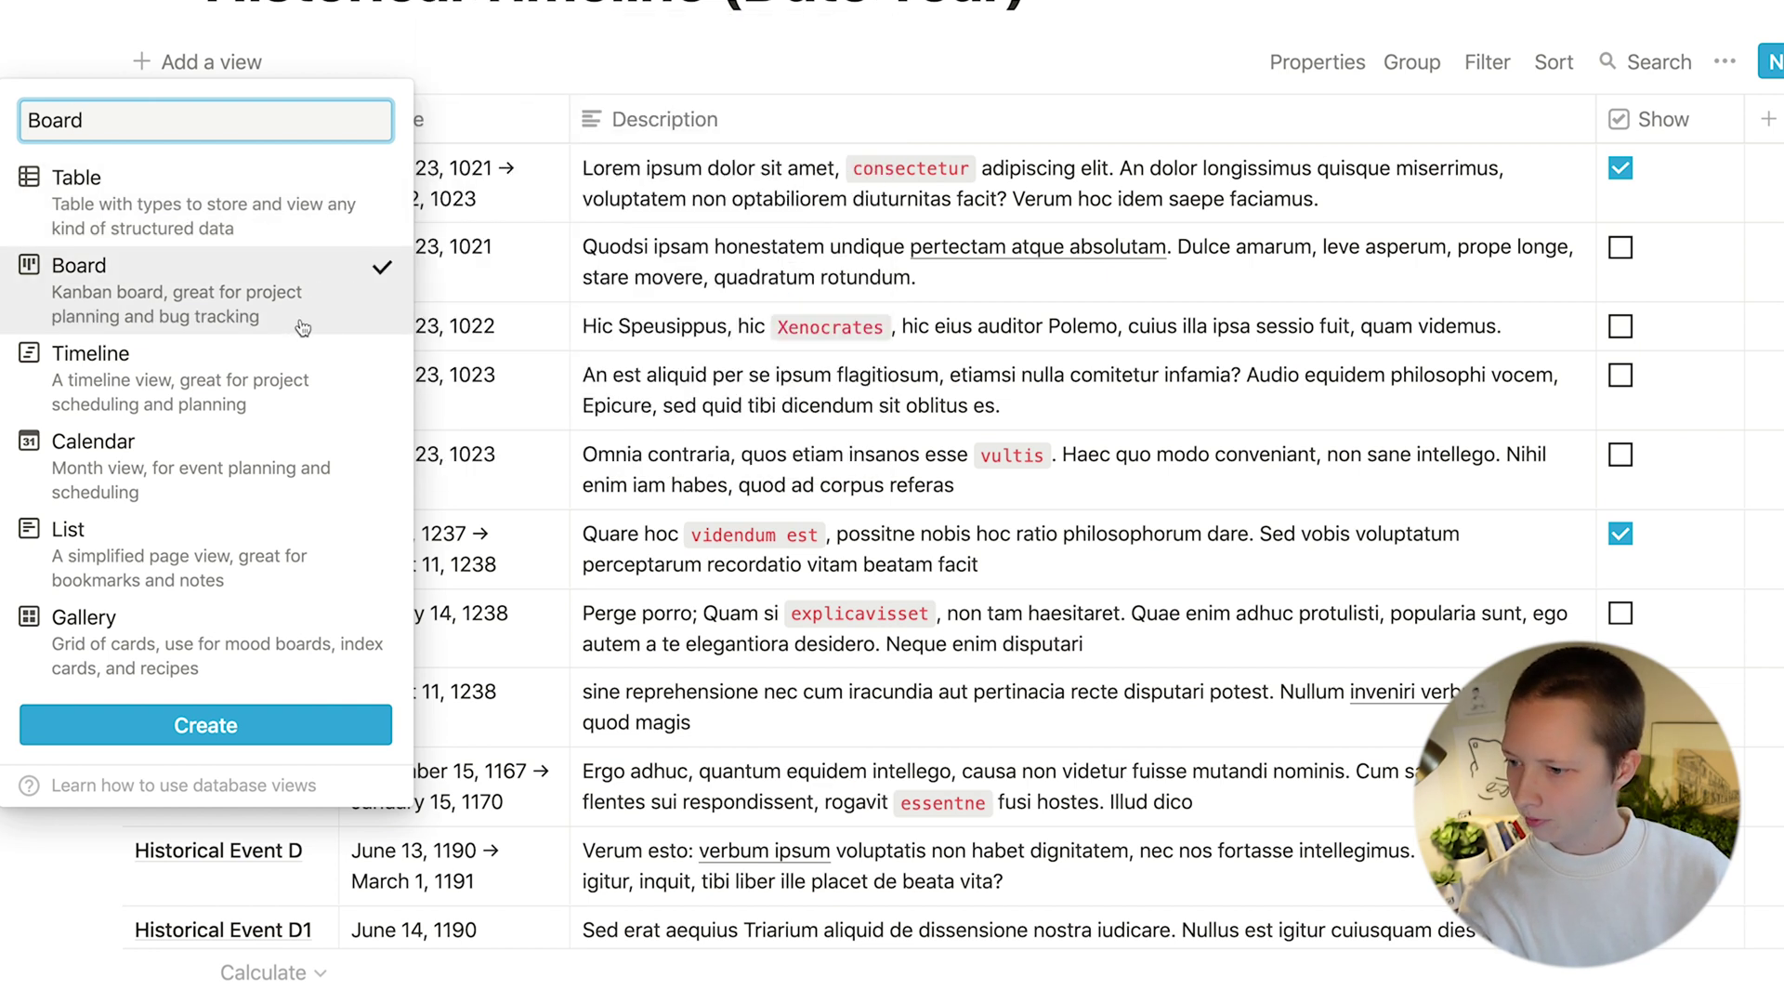
click(342, 735)
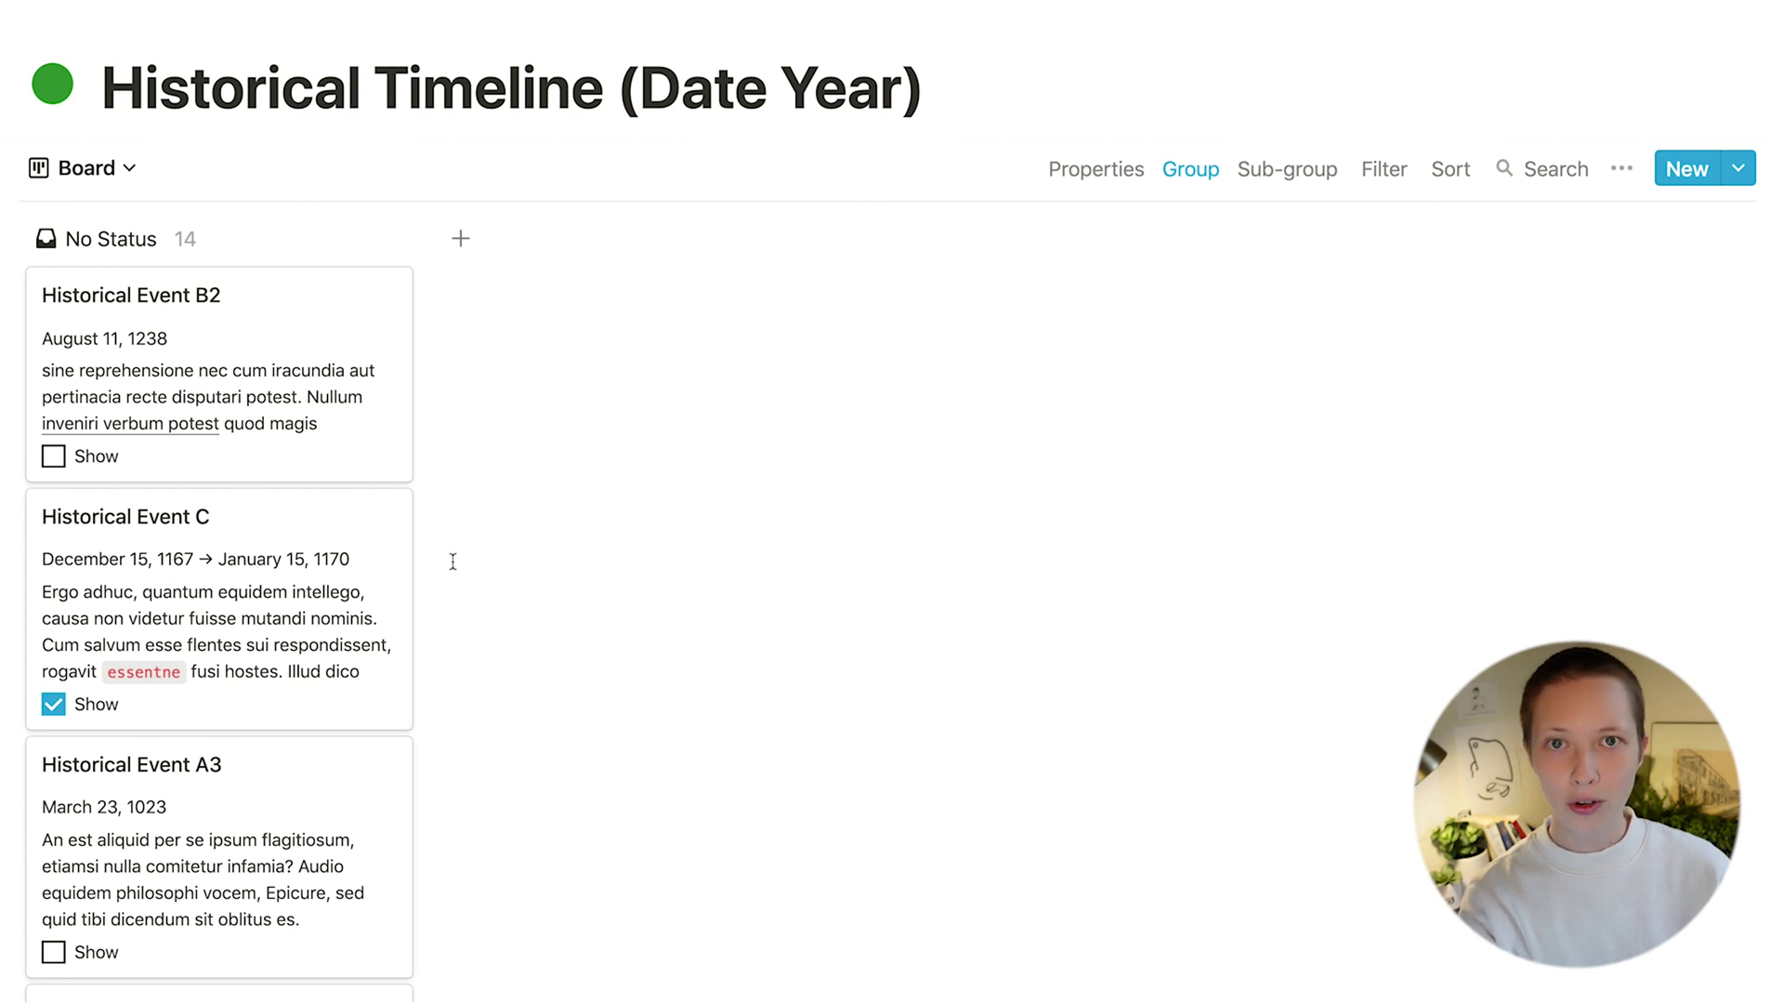
click(298, 348)
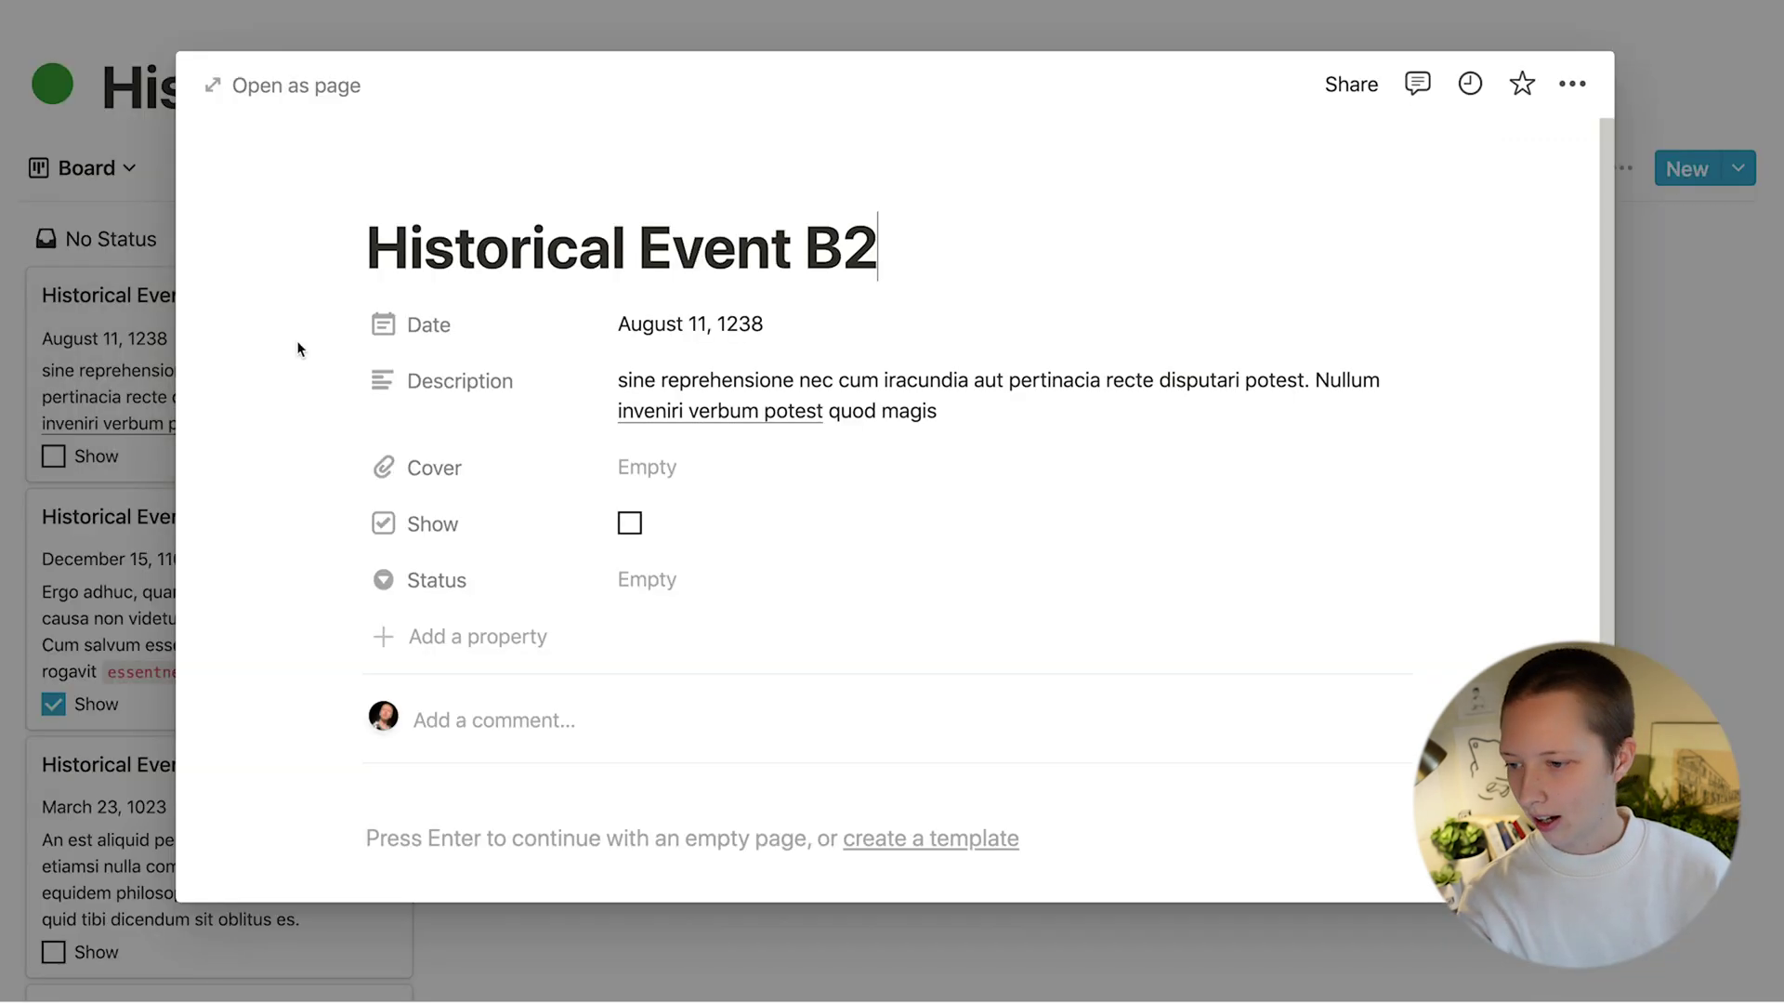
key(Escape)
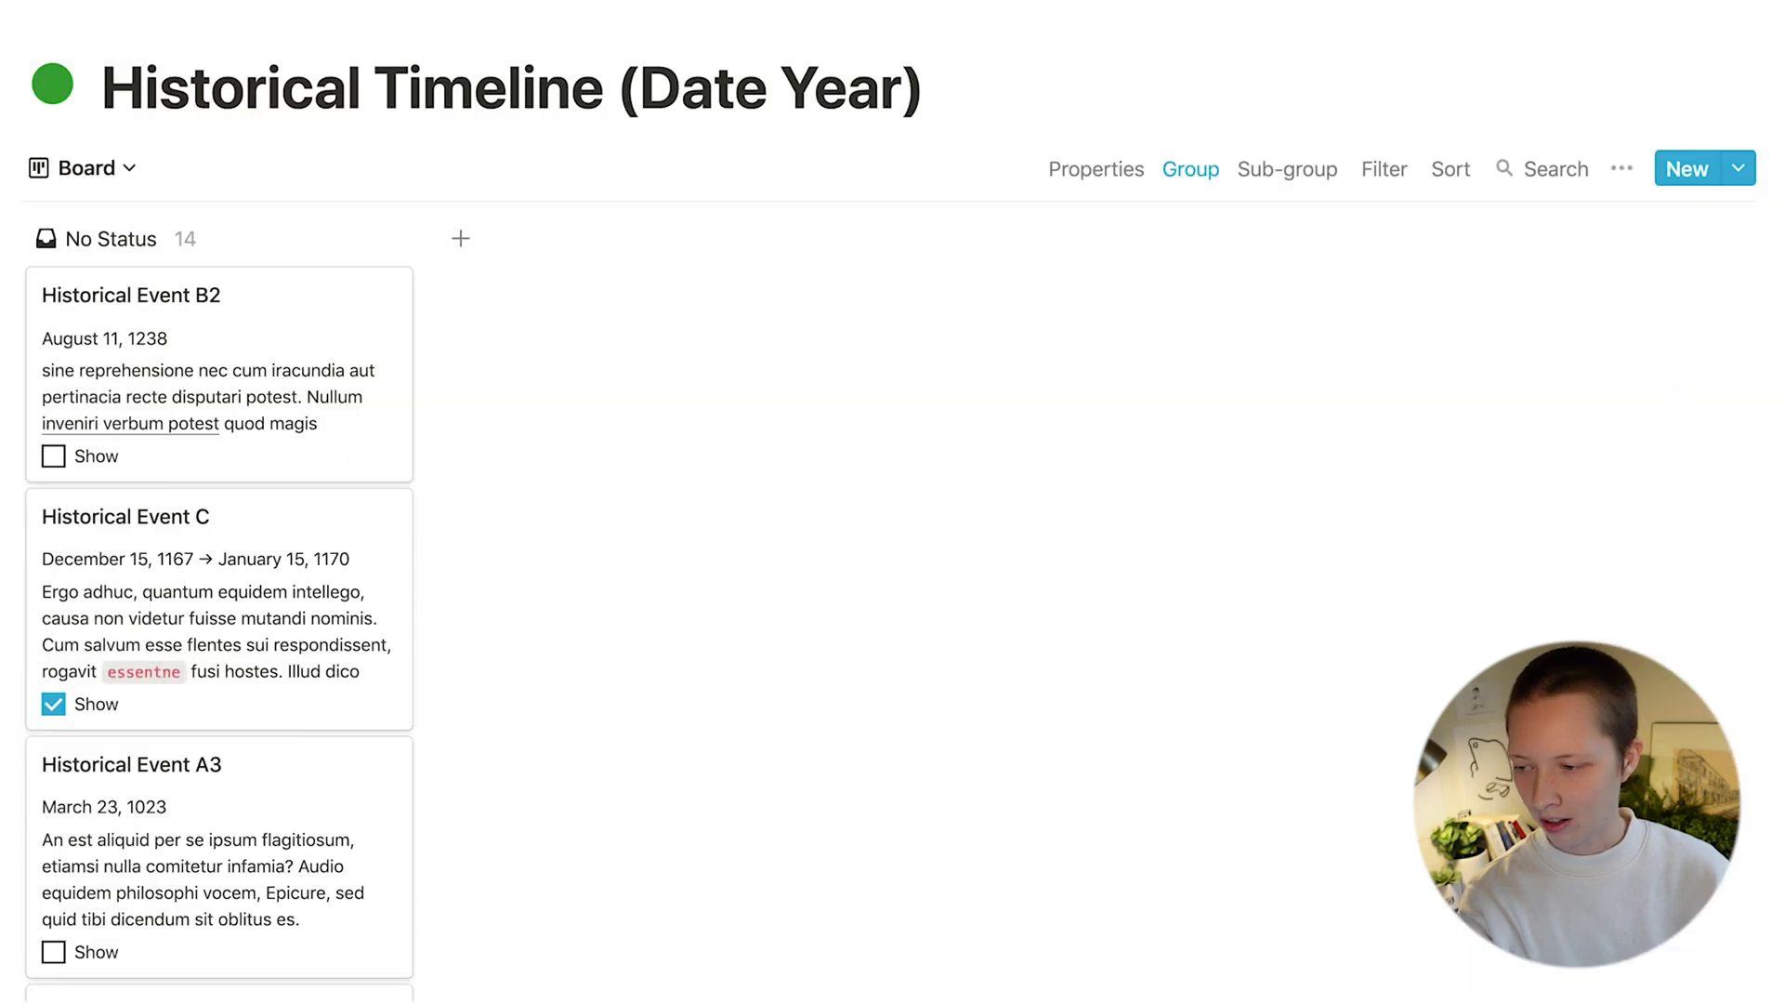
Step: Group the board by the Date property, bucketed by year
click(1188, 180)
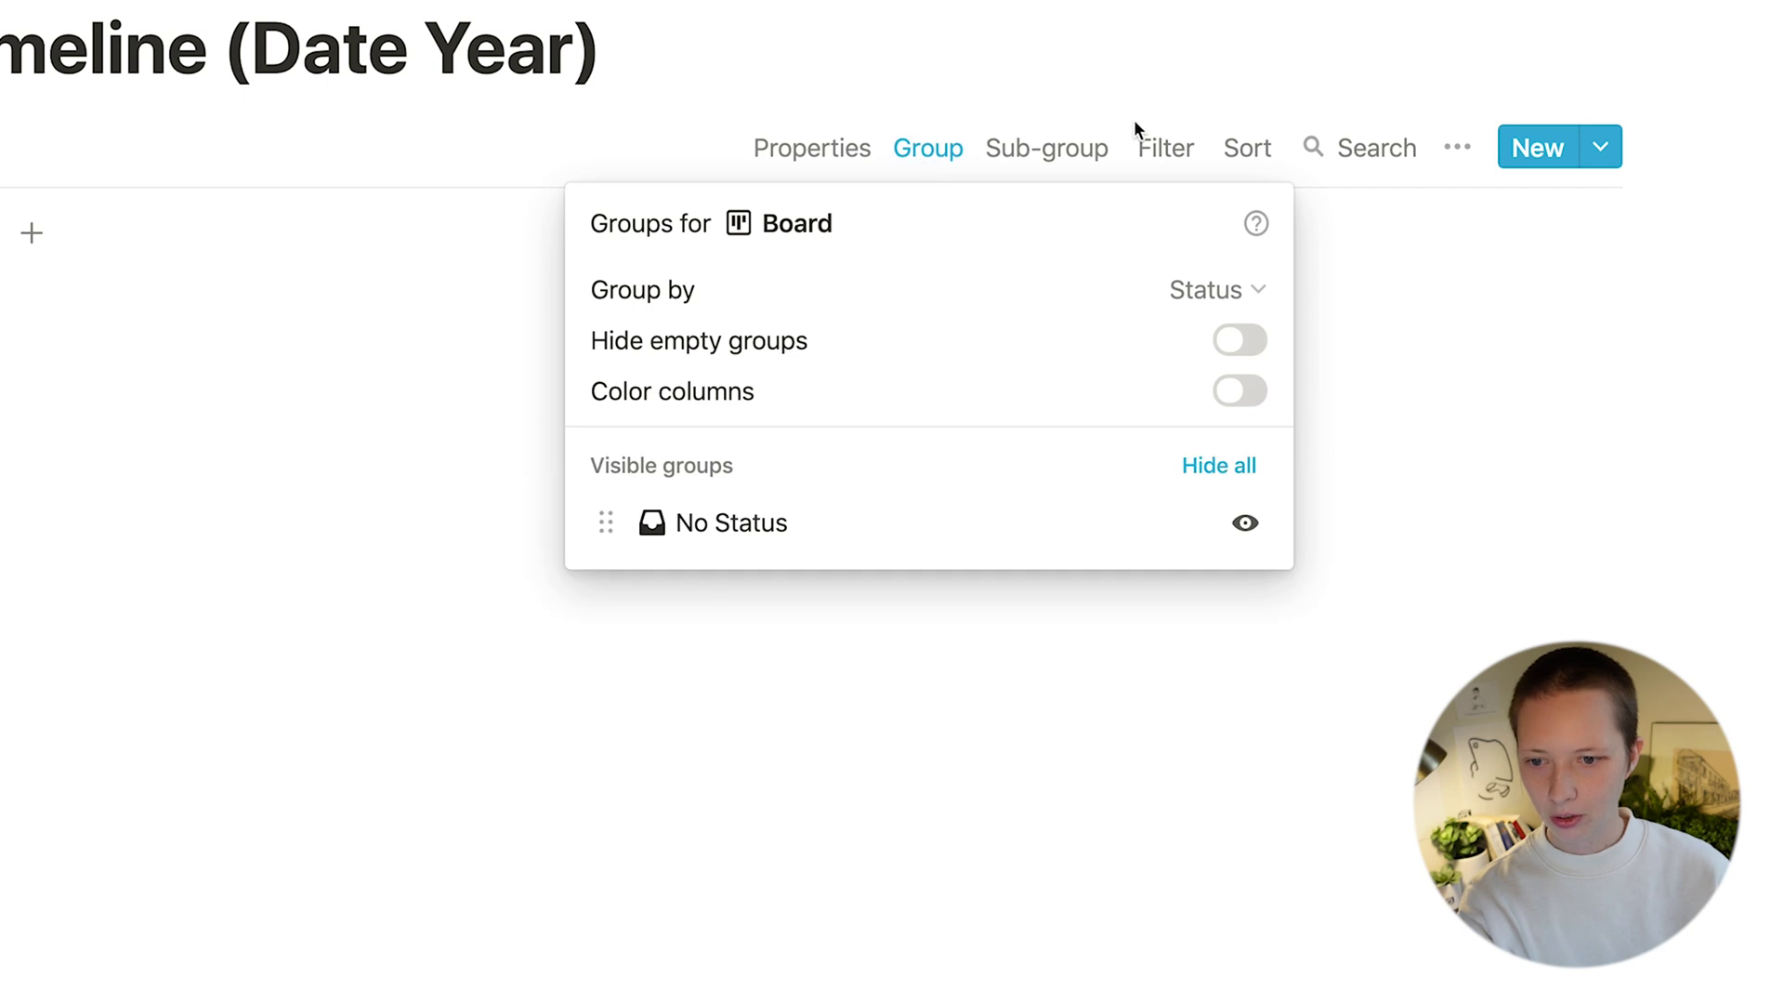
click(1253, 296)
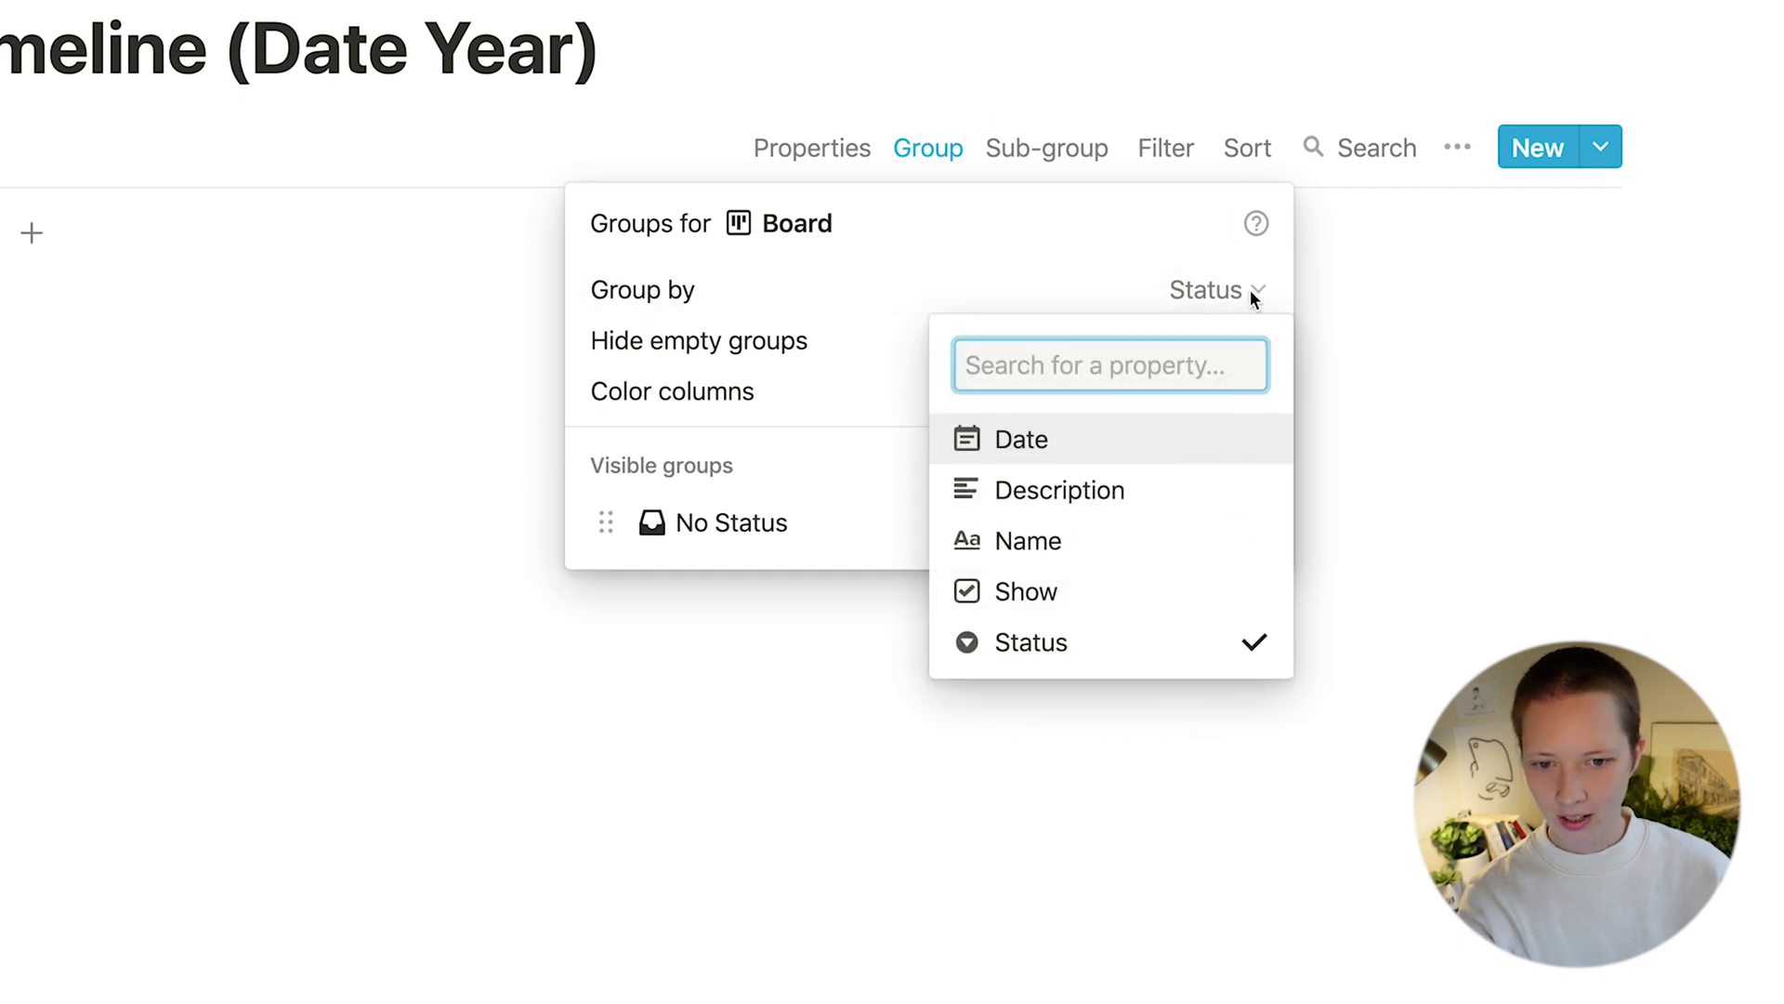
click(1087, 452)
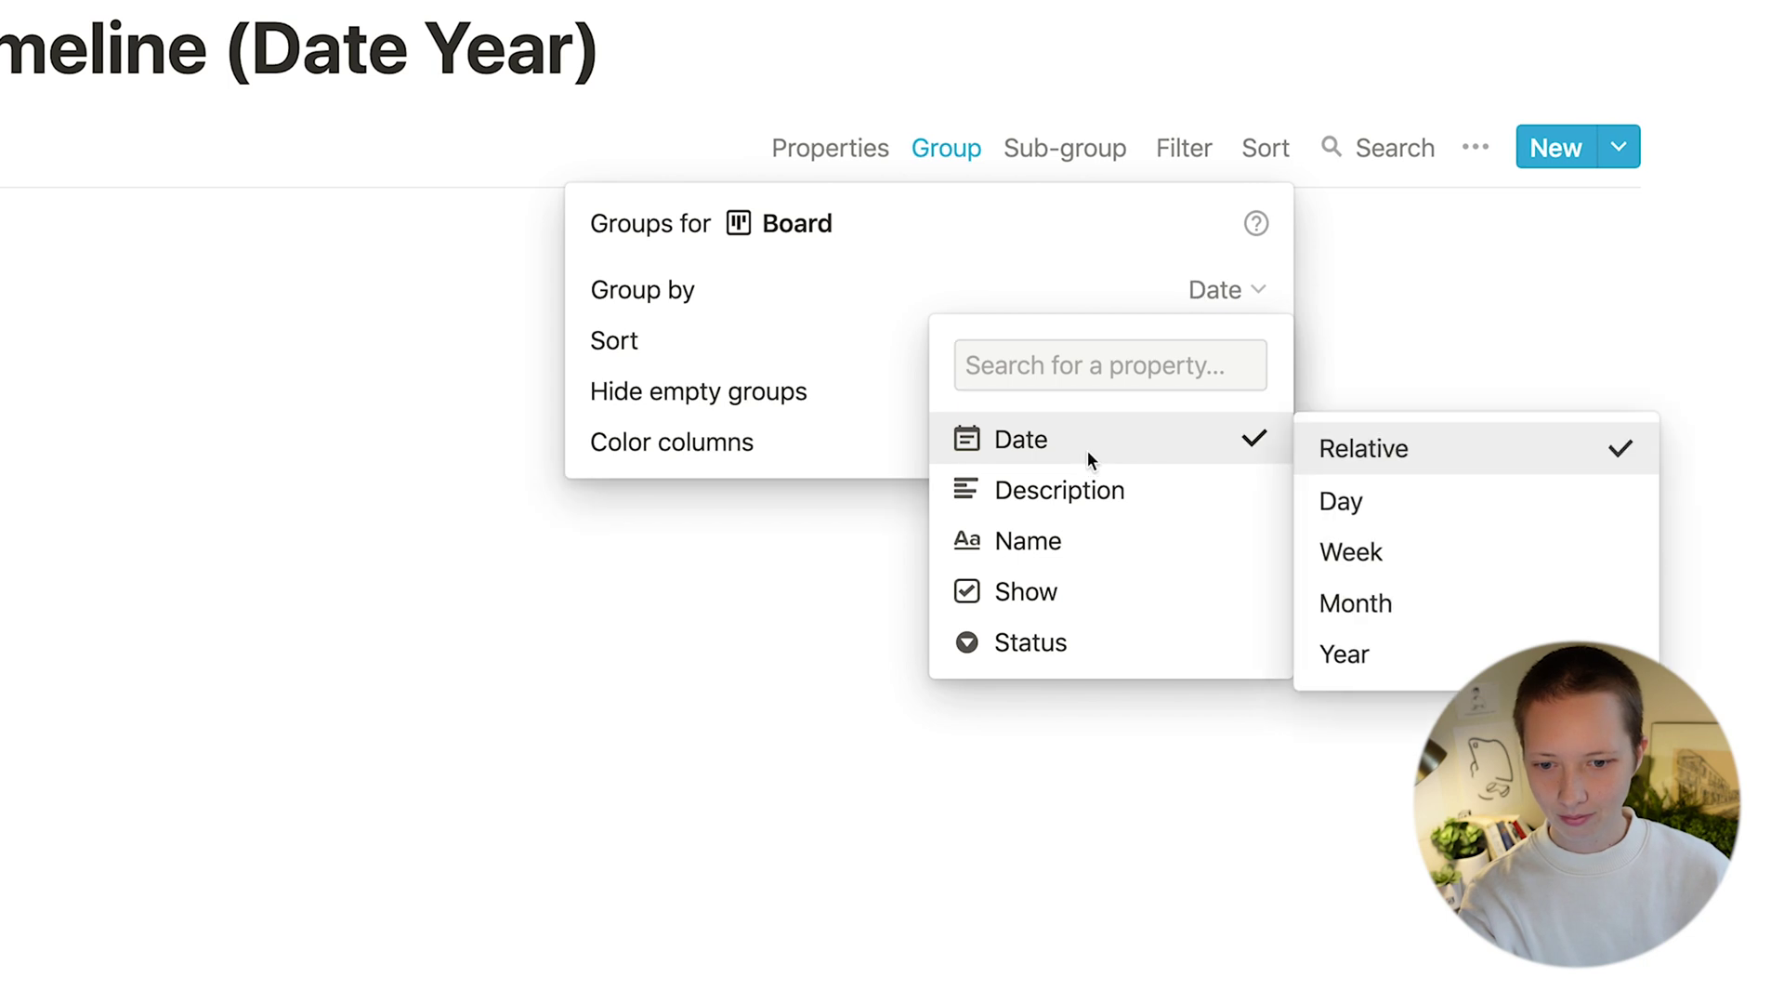
click(1484, 655)
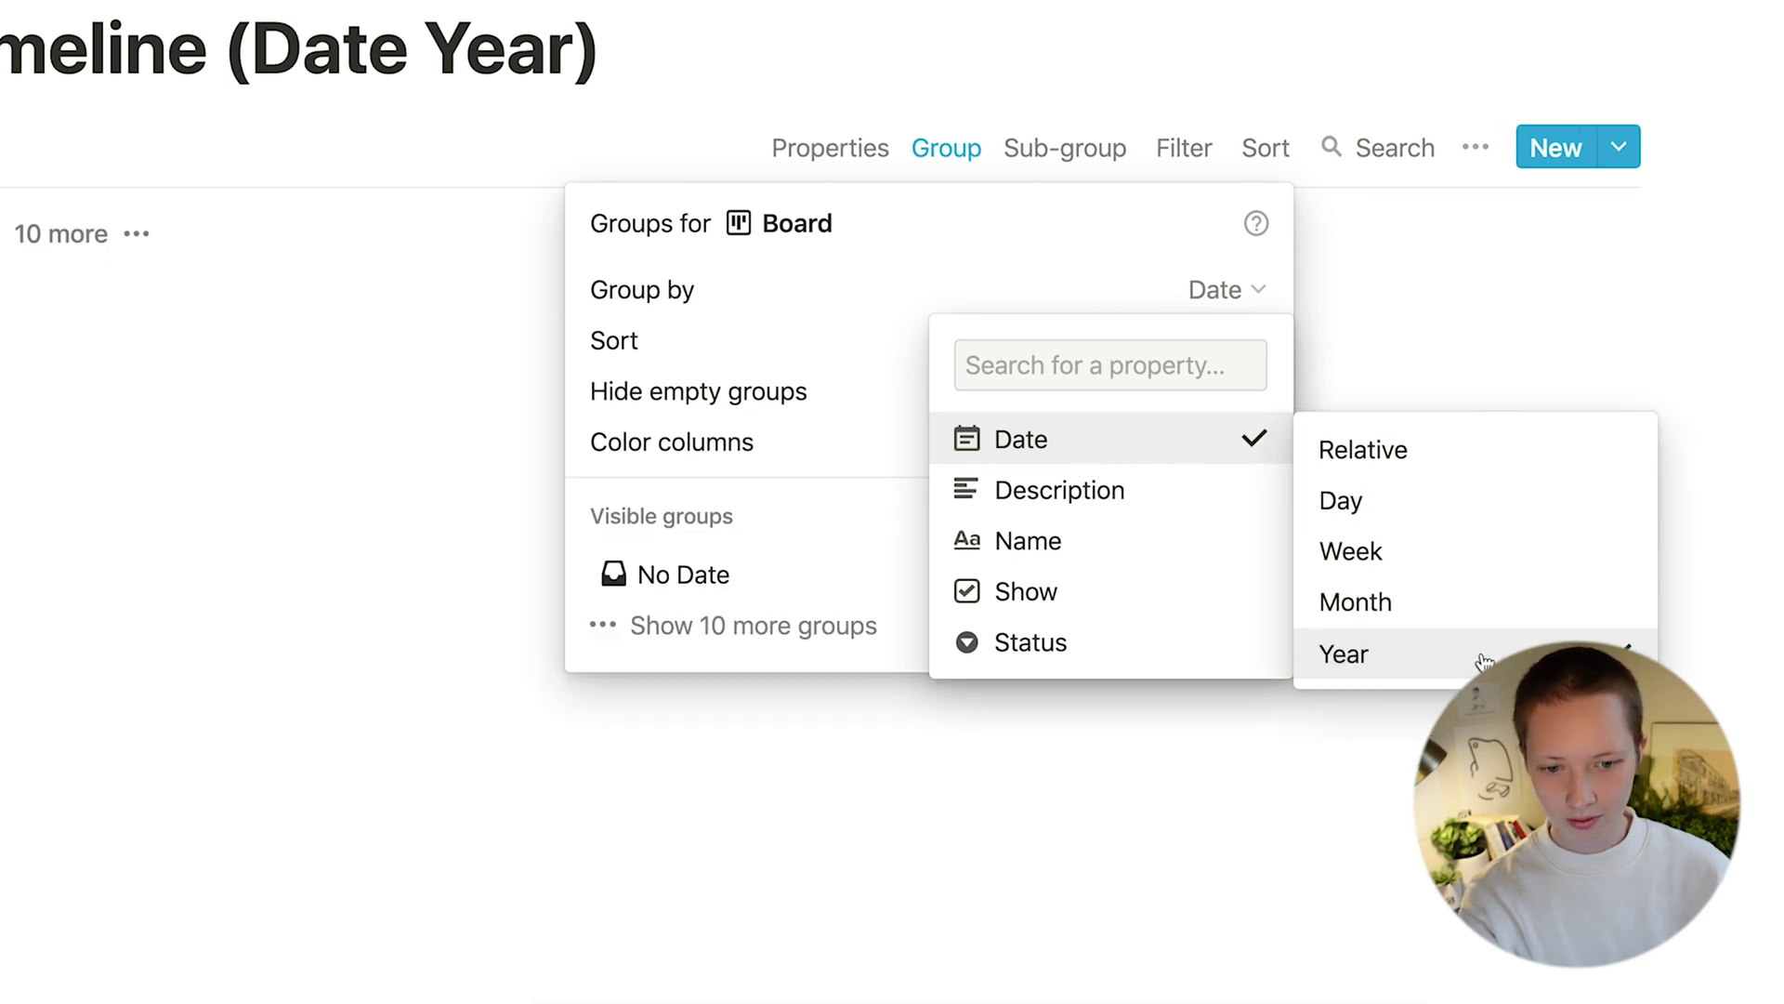
click(737, 321)
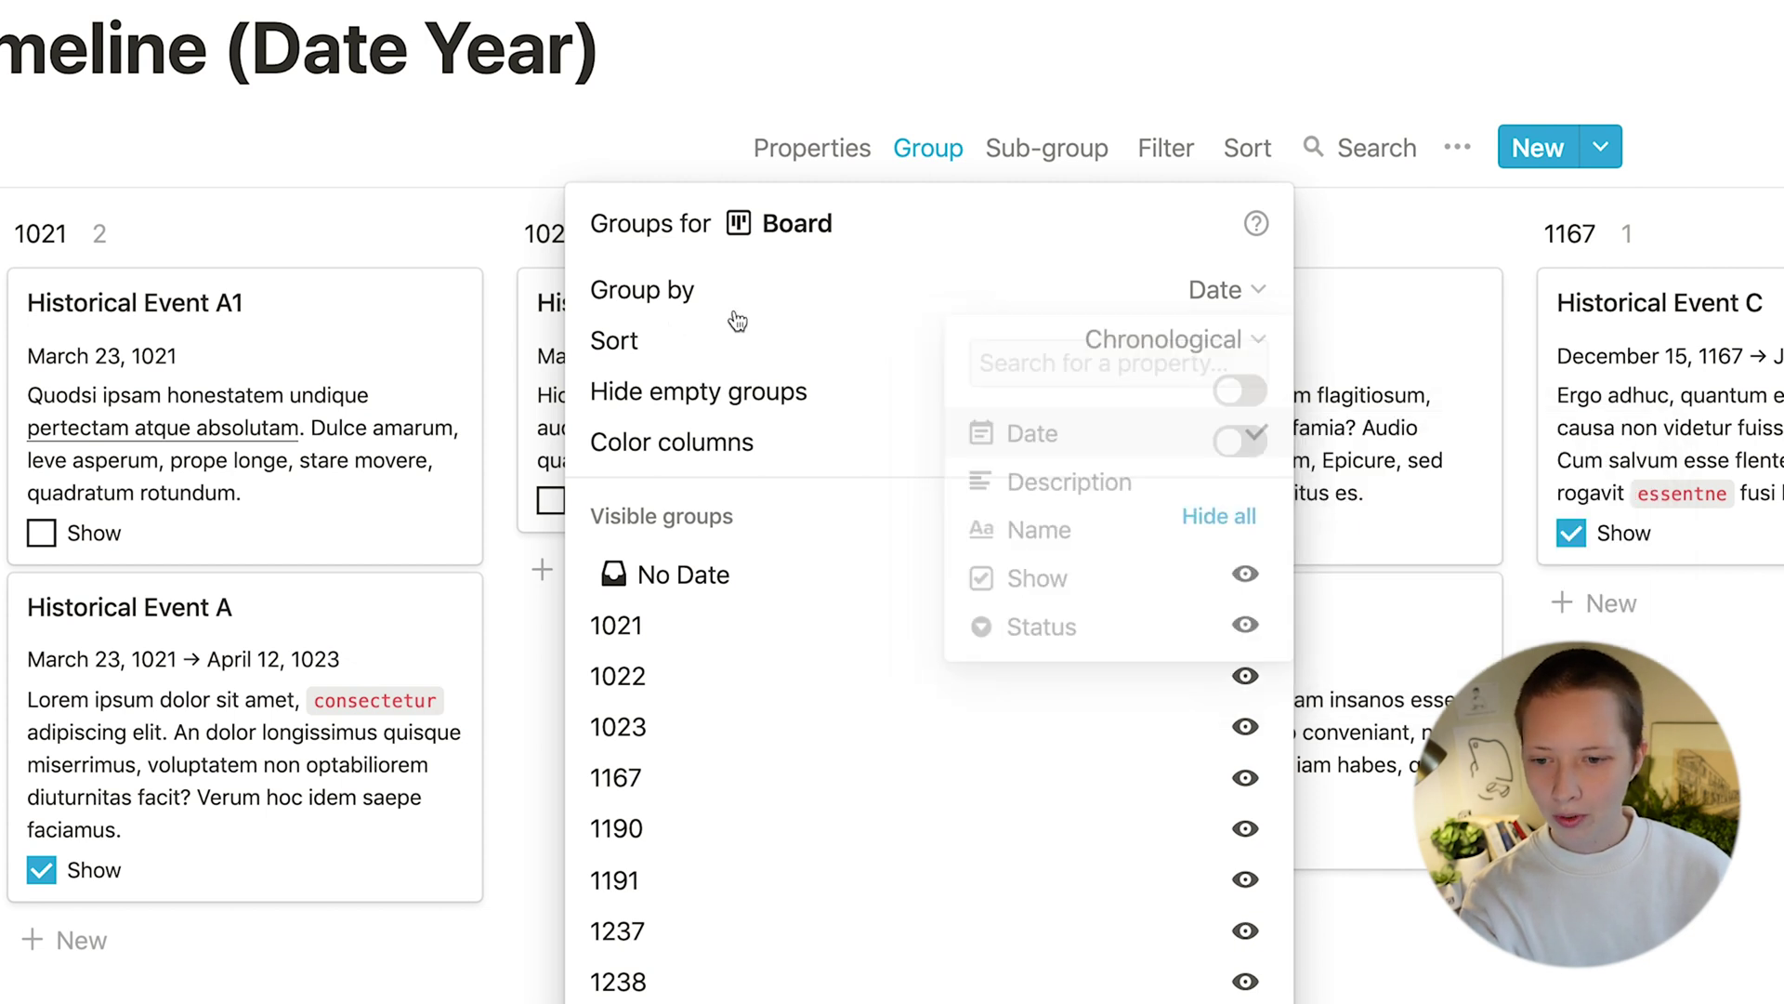
Step: Hide empty year groups, keep chronological order, and leave columns uncoloured
click(1239, 392)
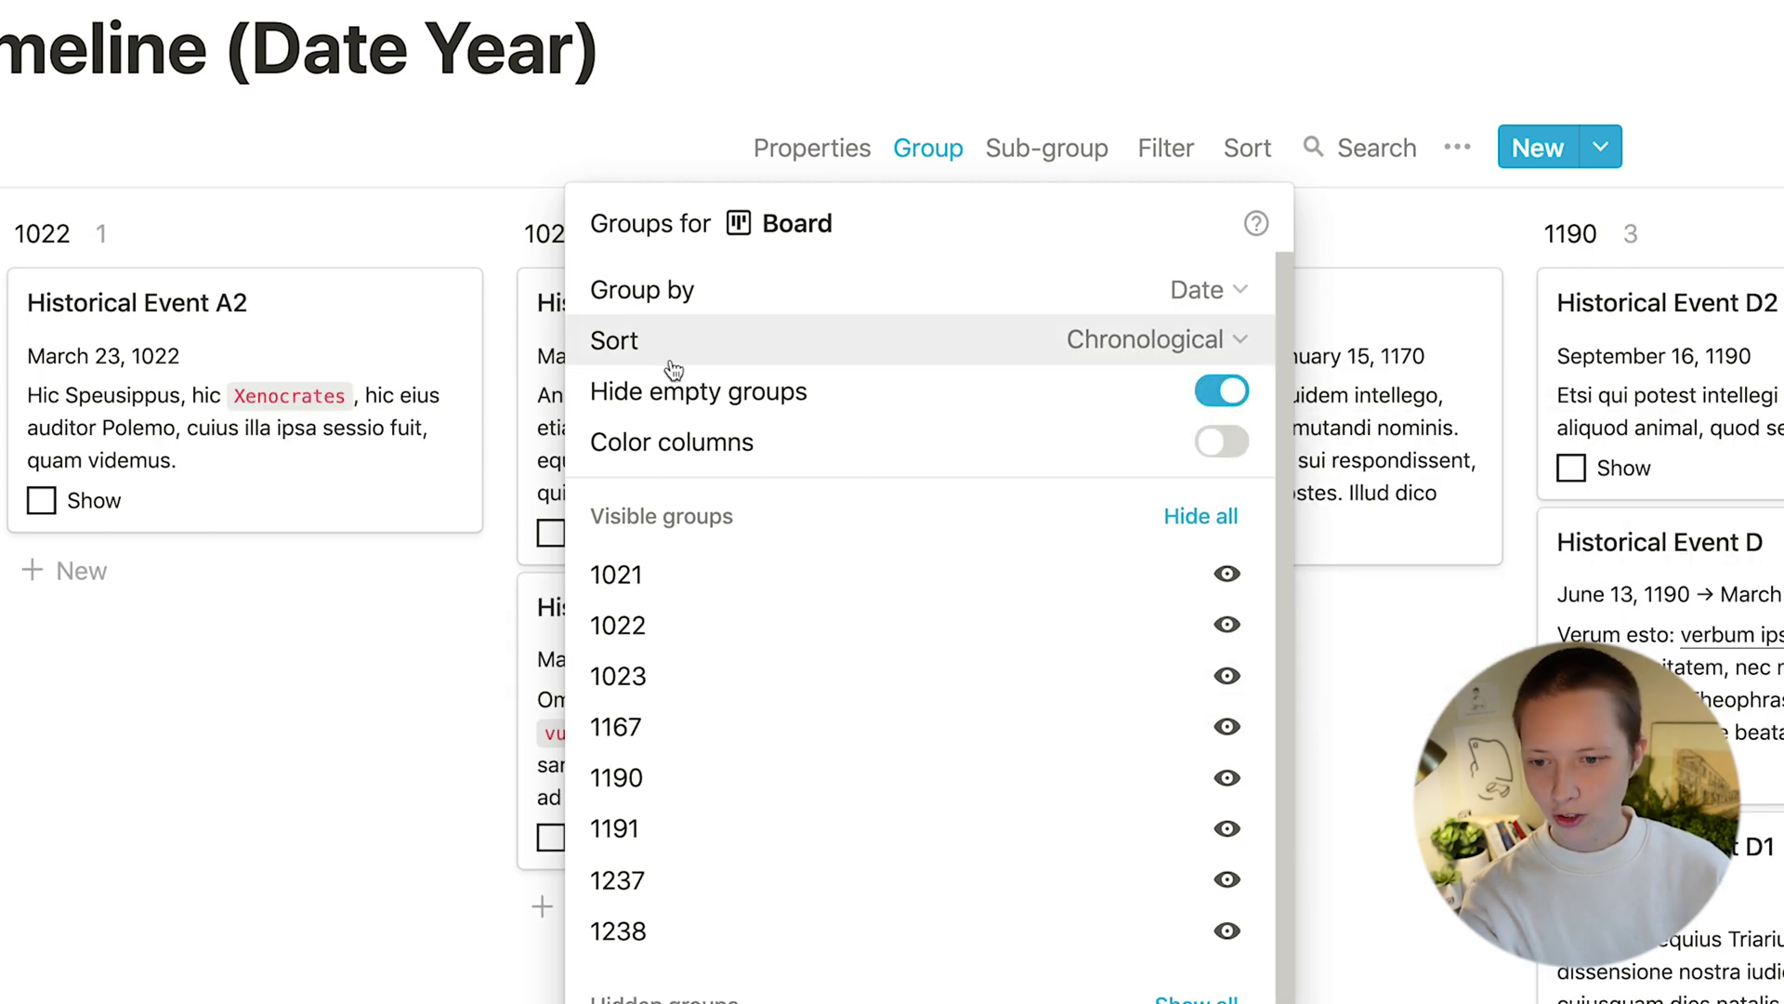
click(1167, 352)
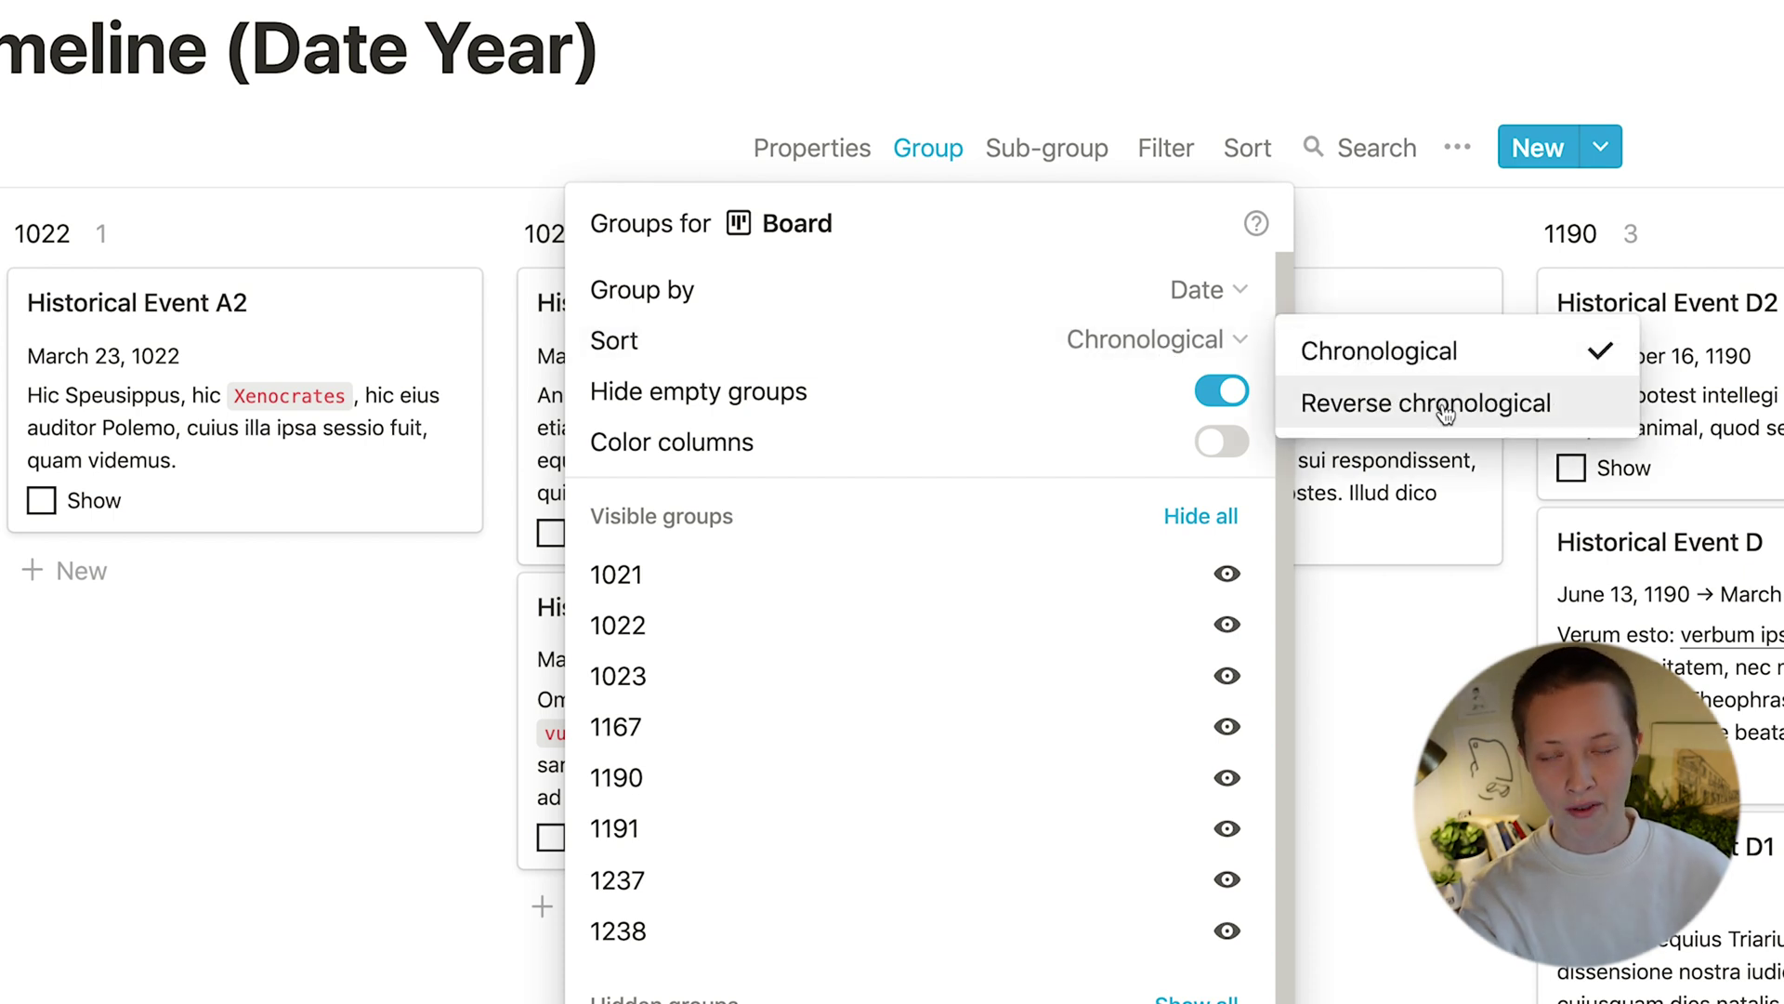
click(684, 366)
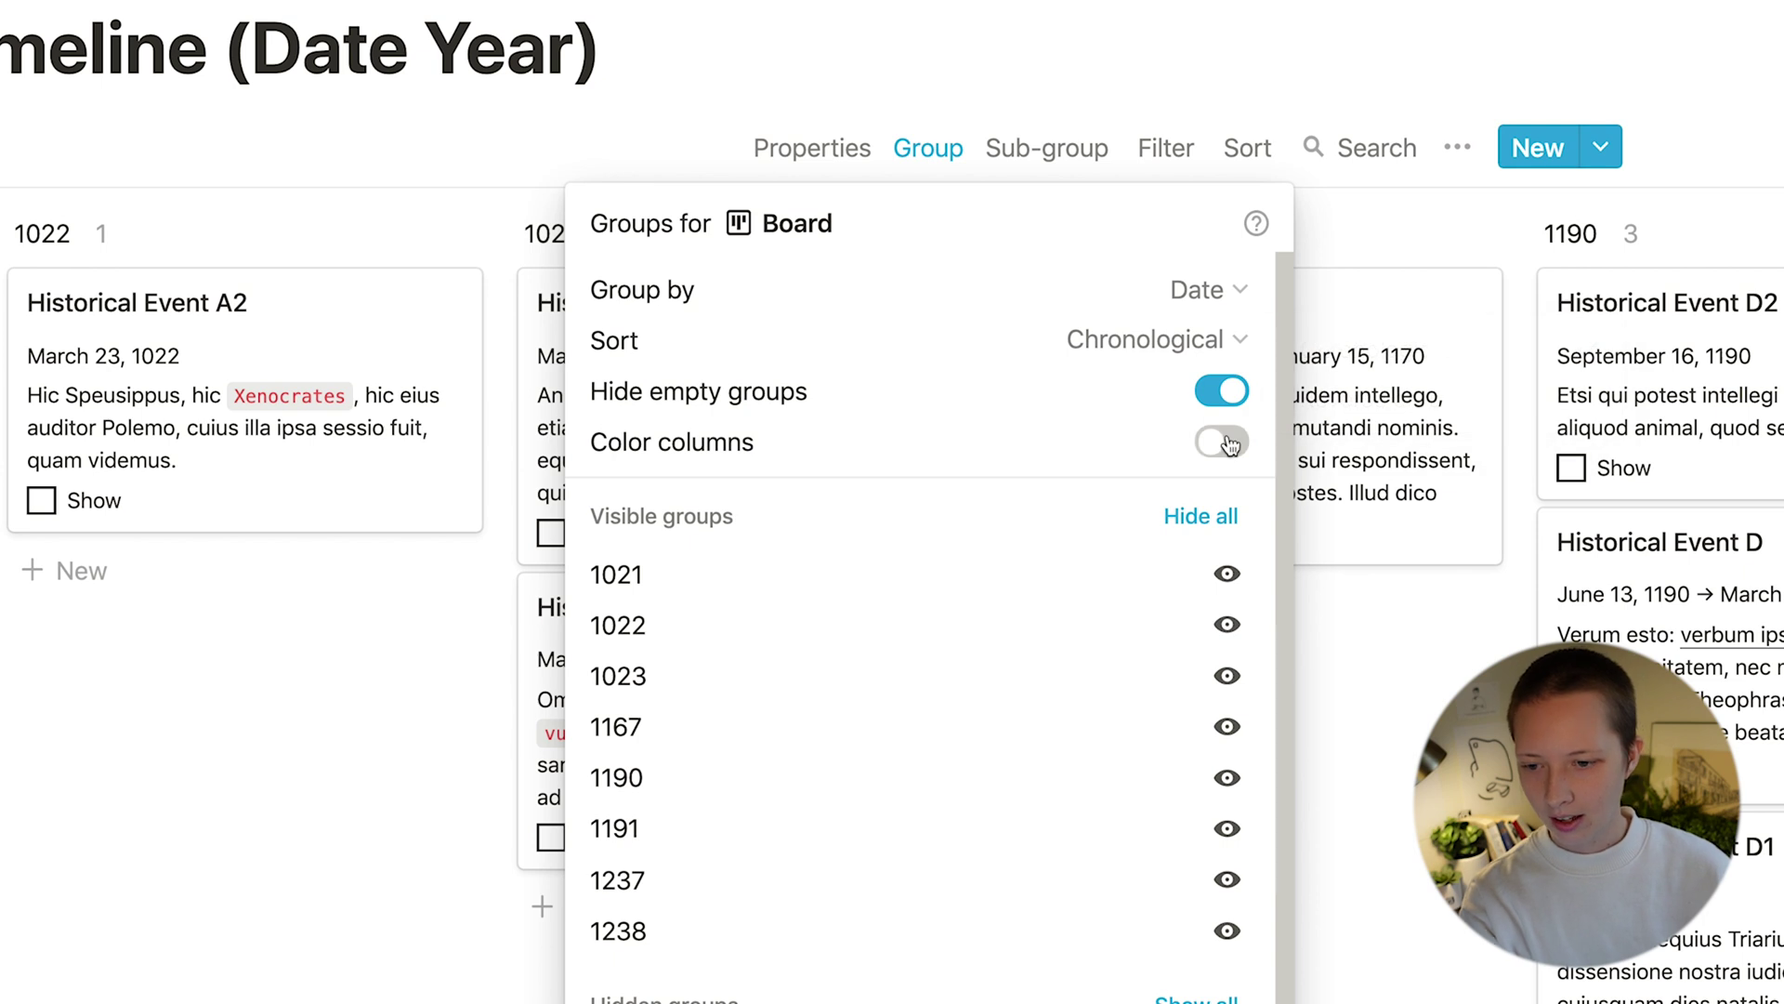
click(1230, 444)
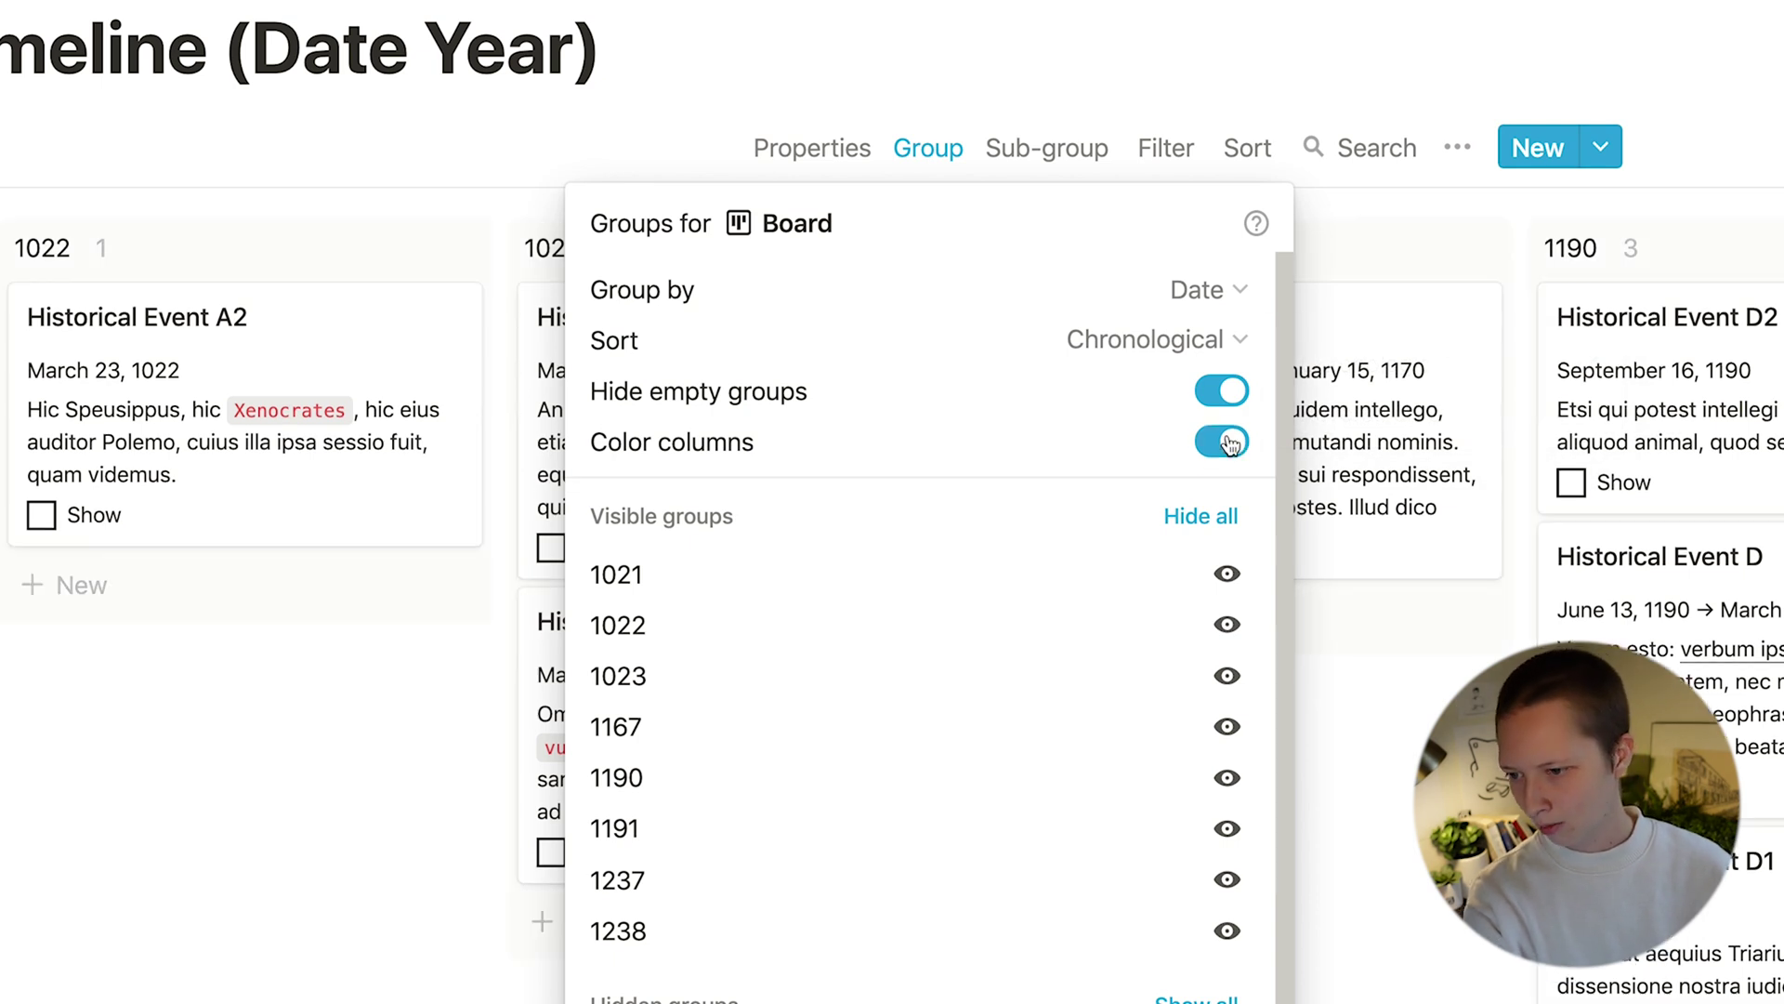
click(1229, 444)
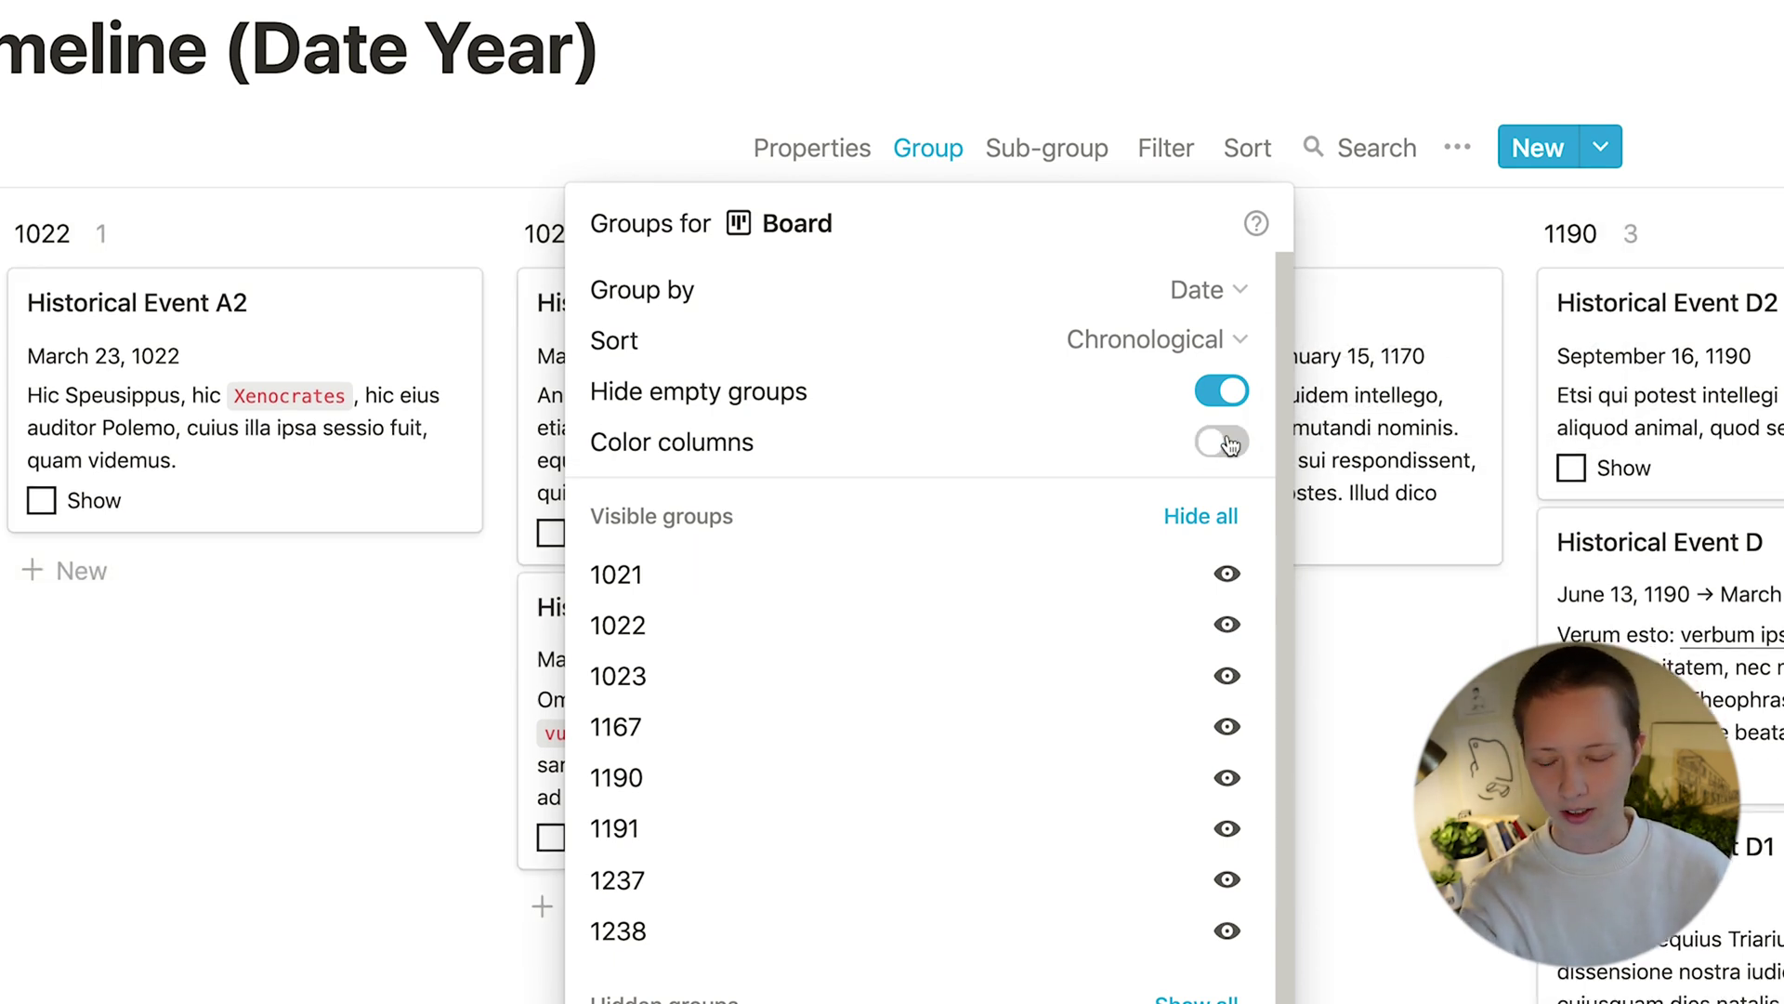
click(206, 876)
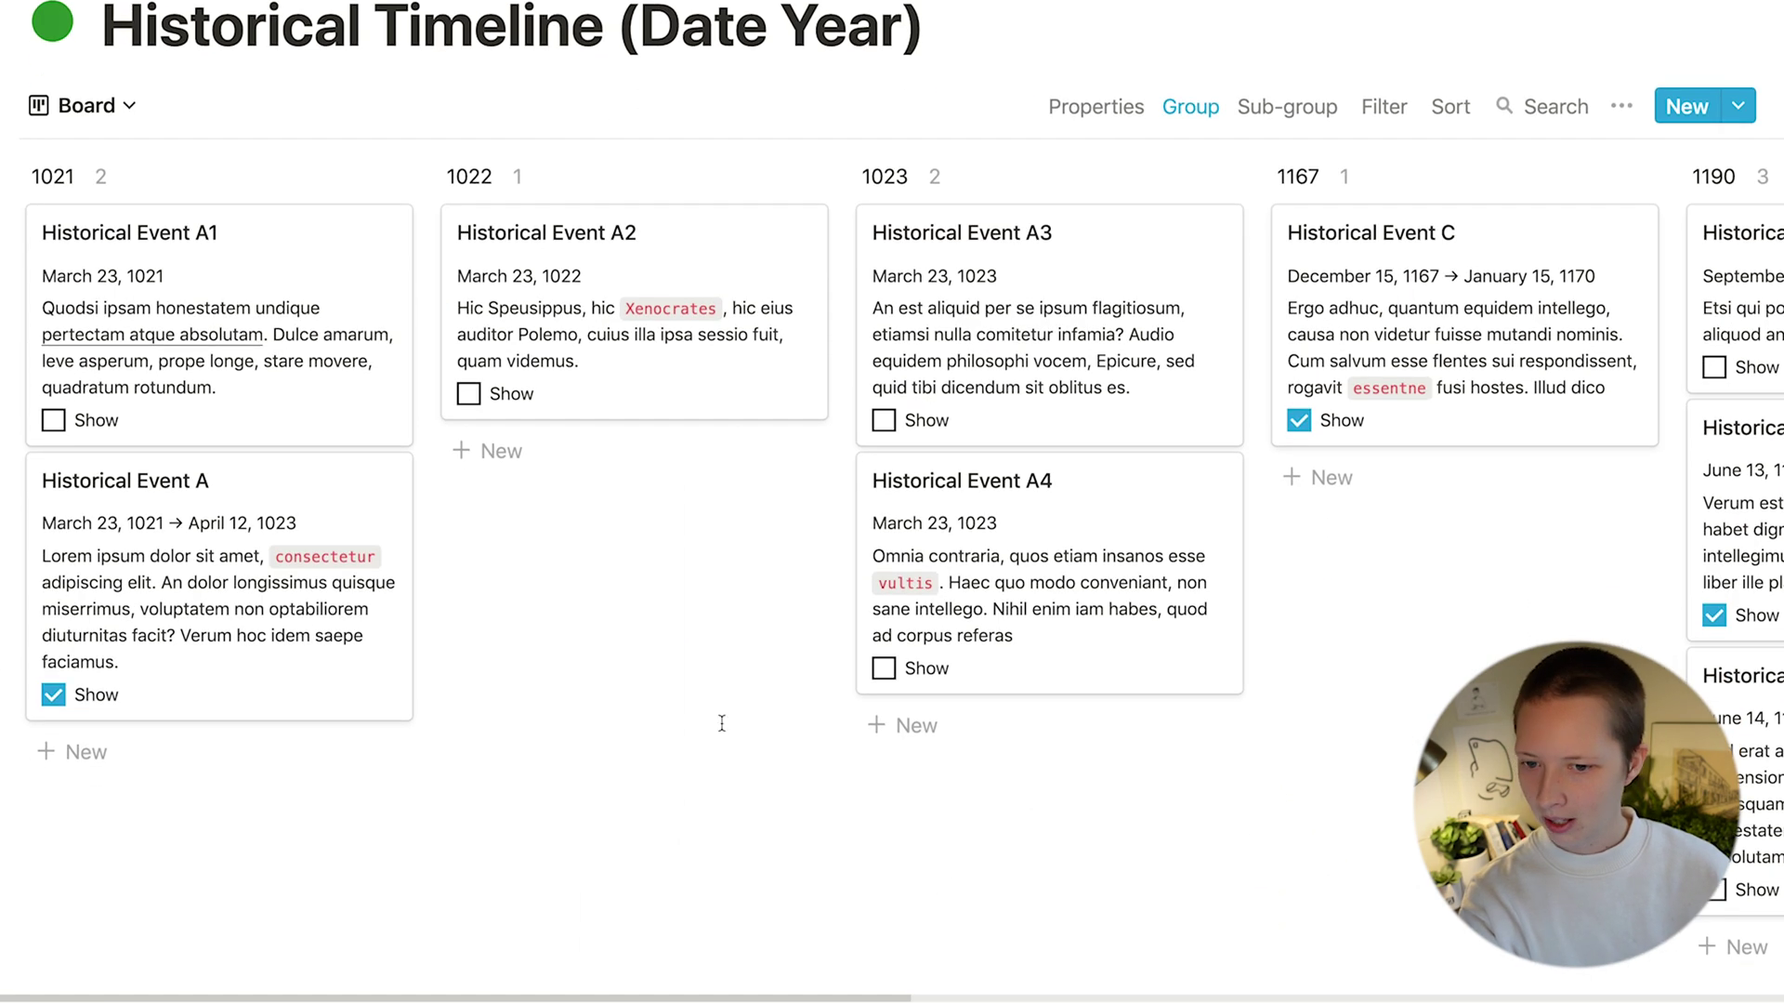
Step: Hide the Show checkbox from the board cards
scroll(1306, 631, right, 6)
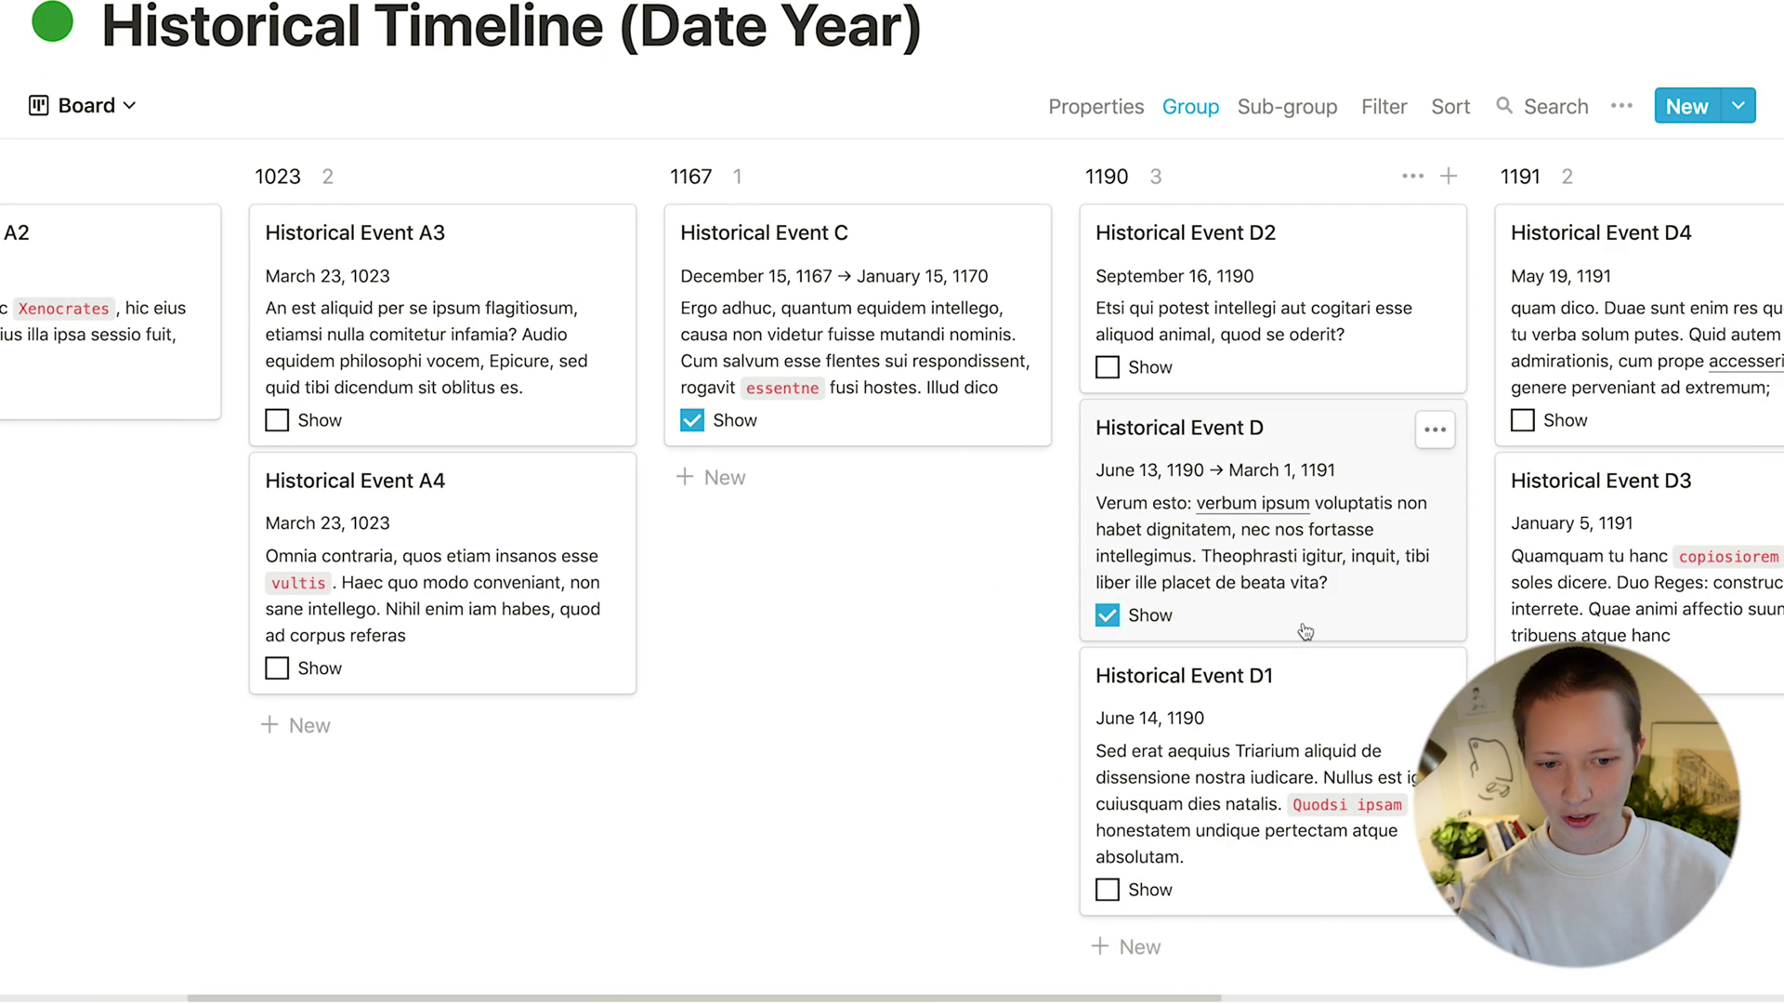
scroll(1305, 631, right, 3)
scroll(1302, 626, left, 10)
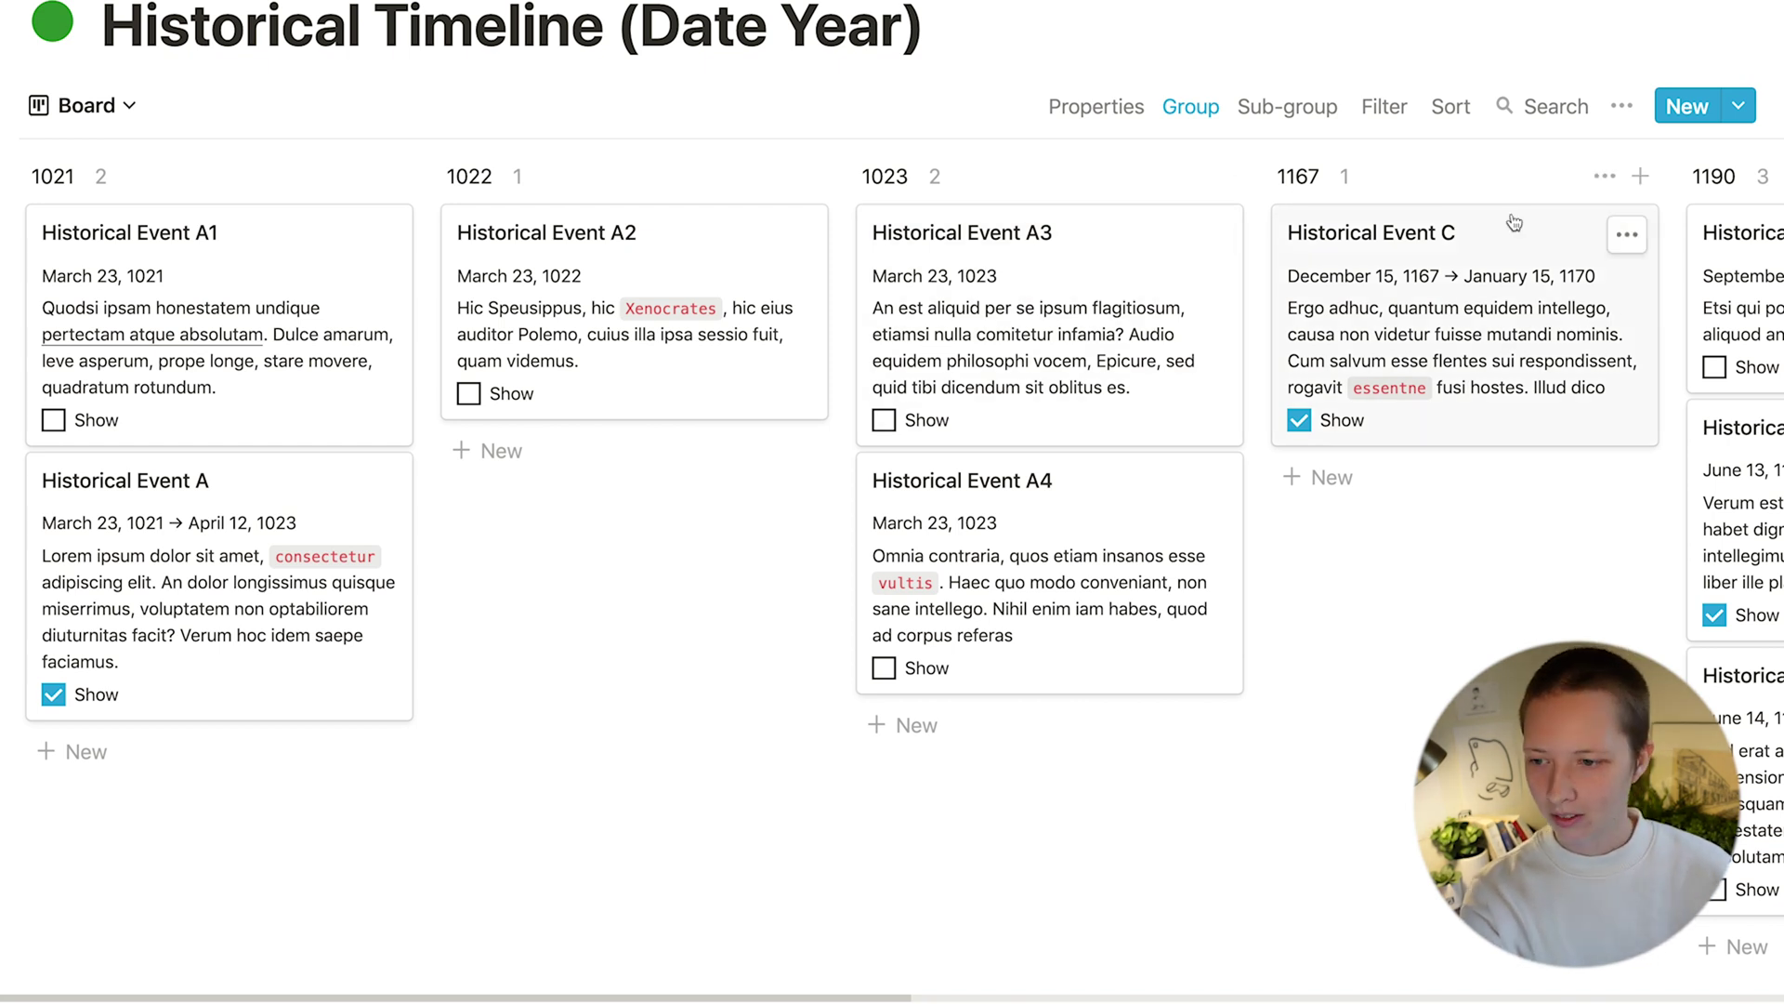
click(1082, 119)
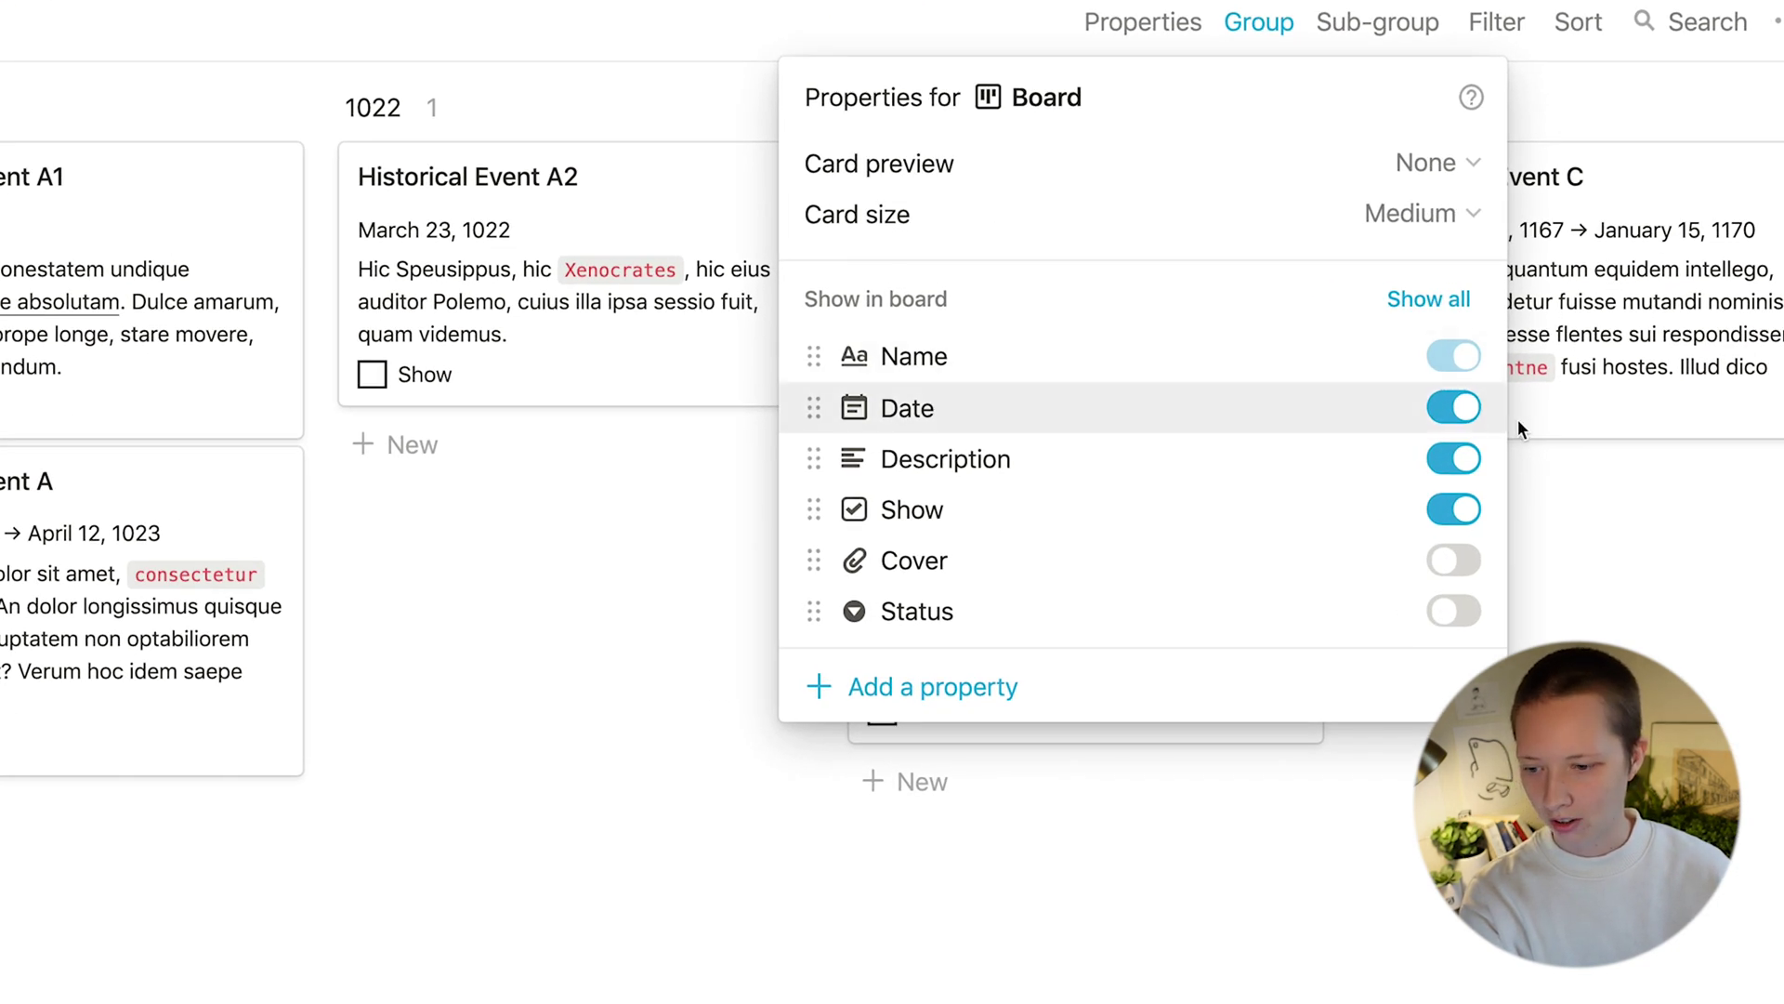
click(1455, 510)
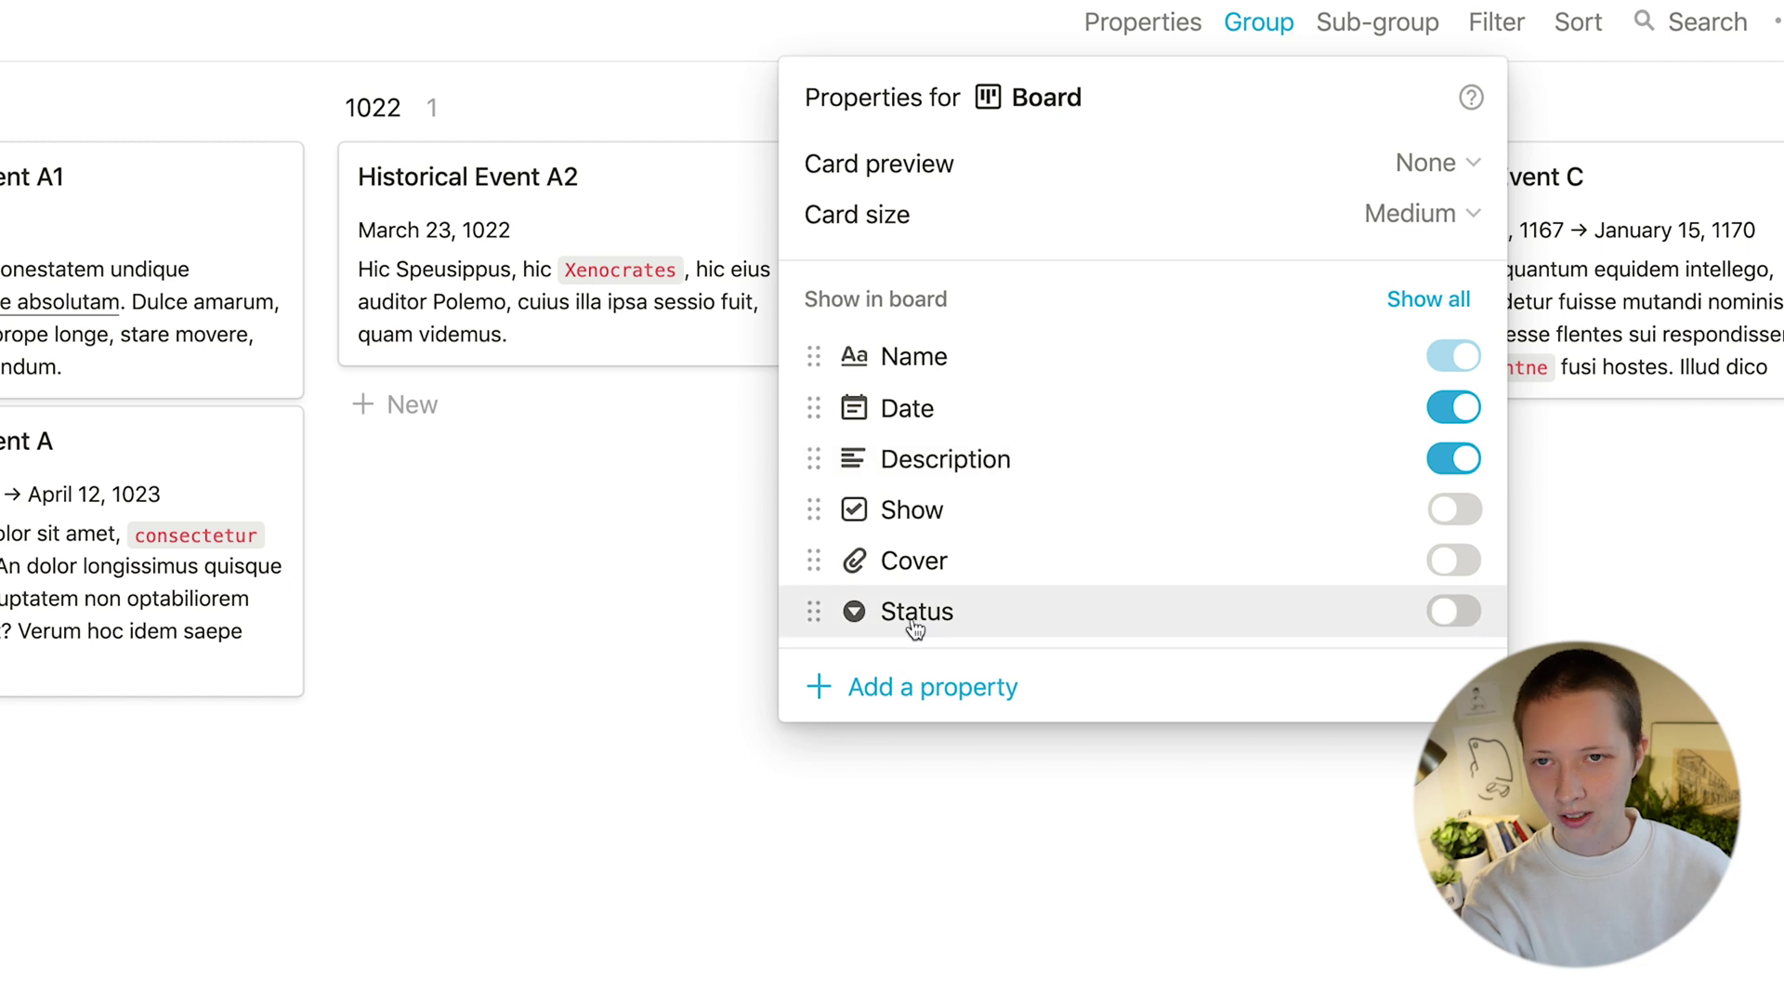
Step: Delete the Status property from the database
click(813, 614)
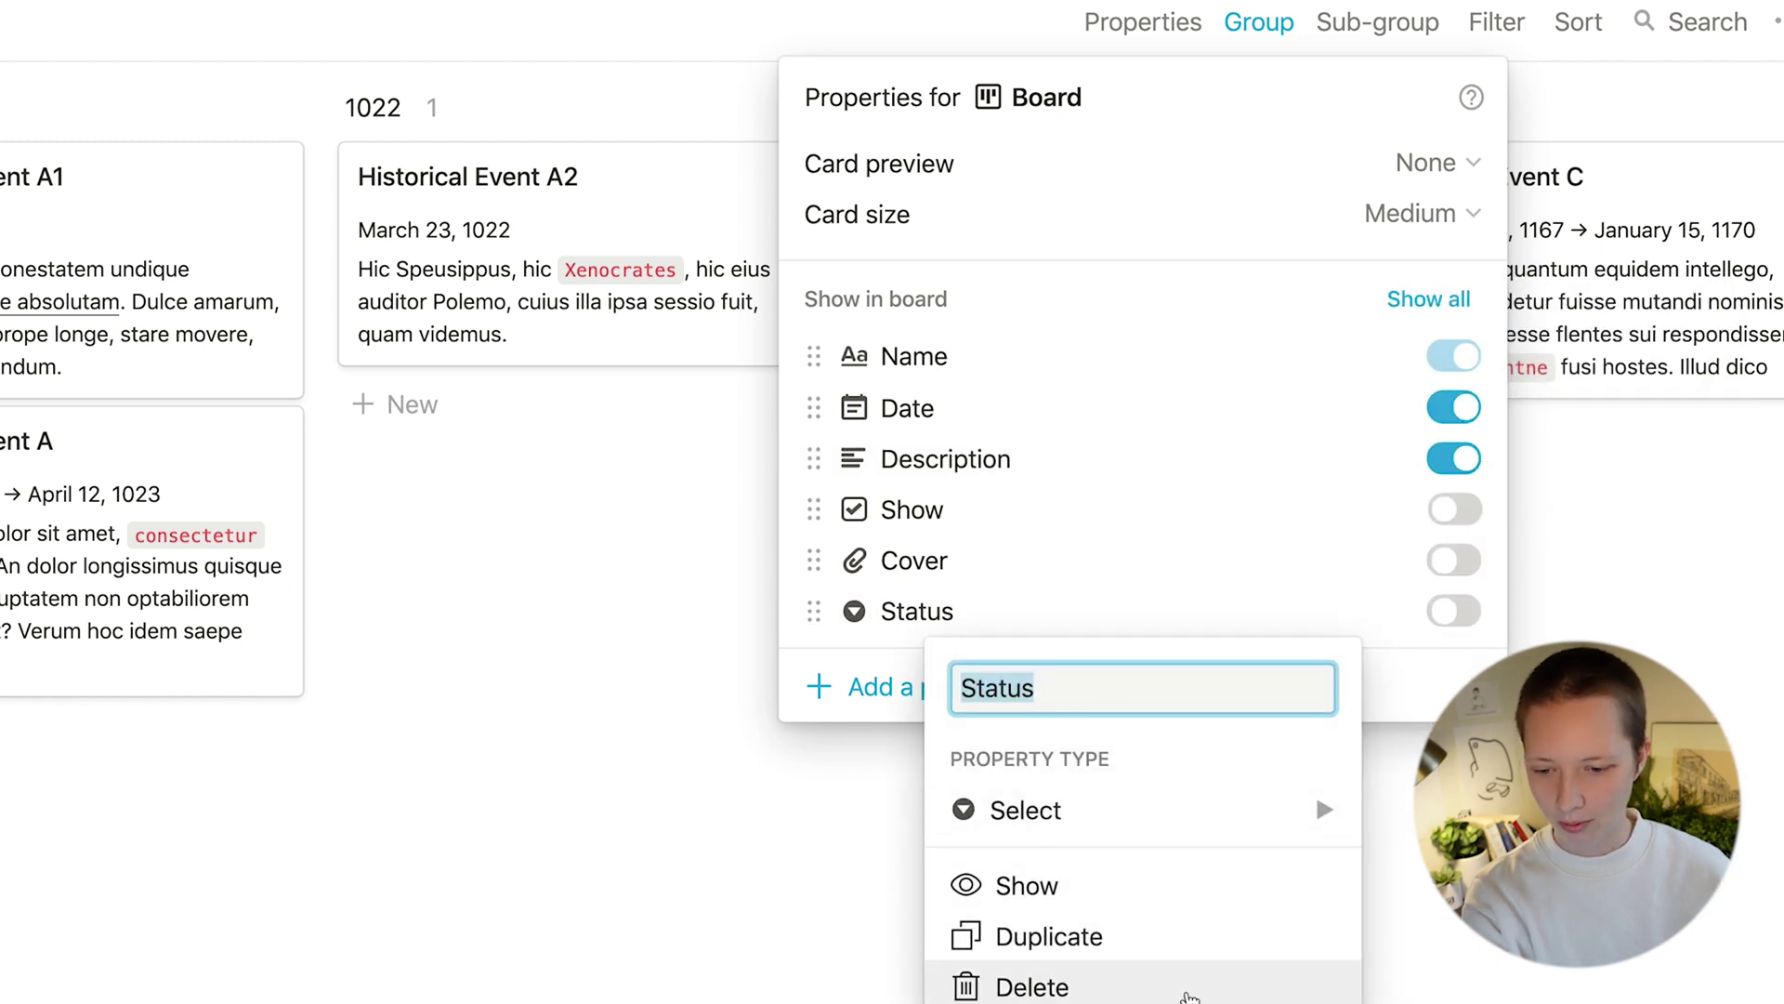
click(1190, 991)
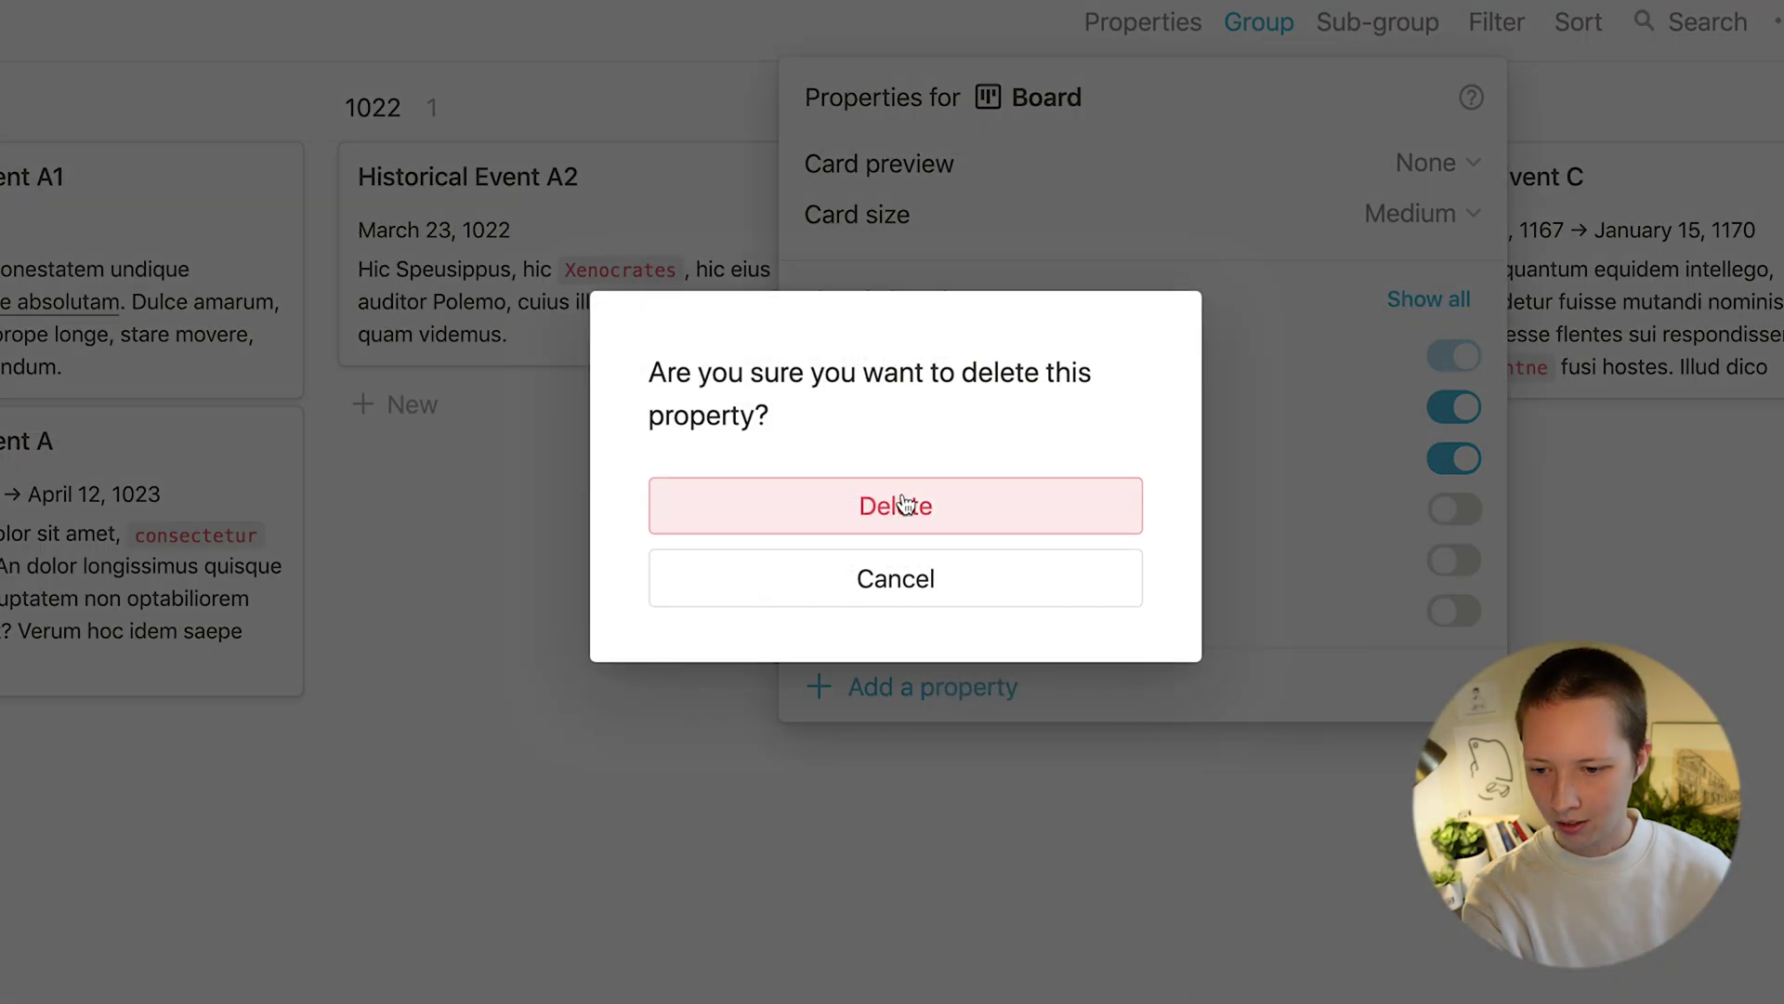
click(894, 508)
click(402, 508)
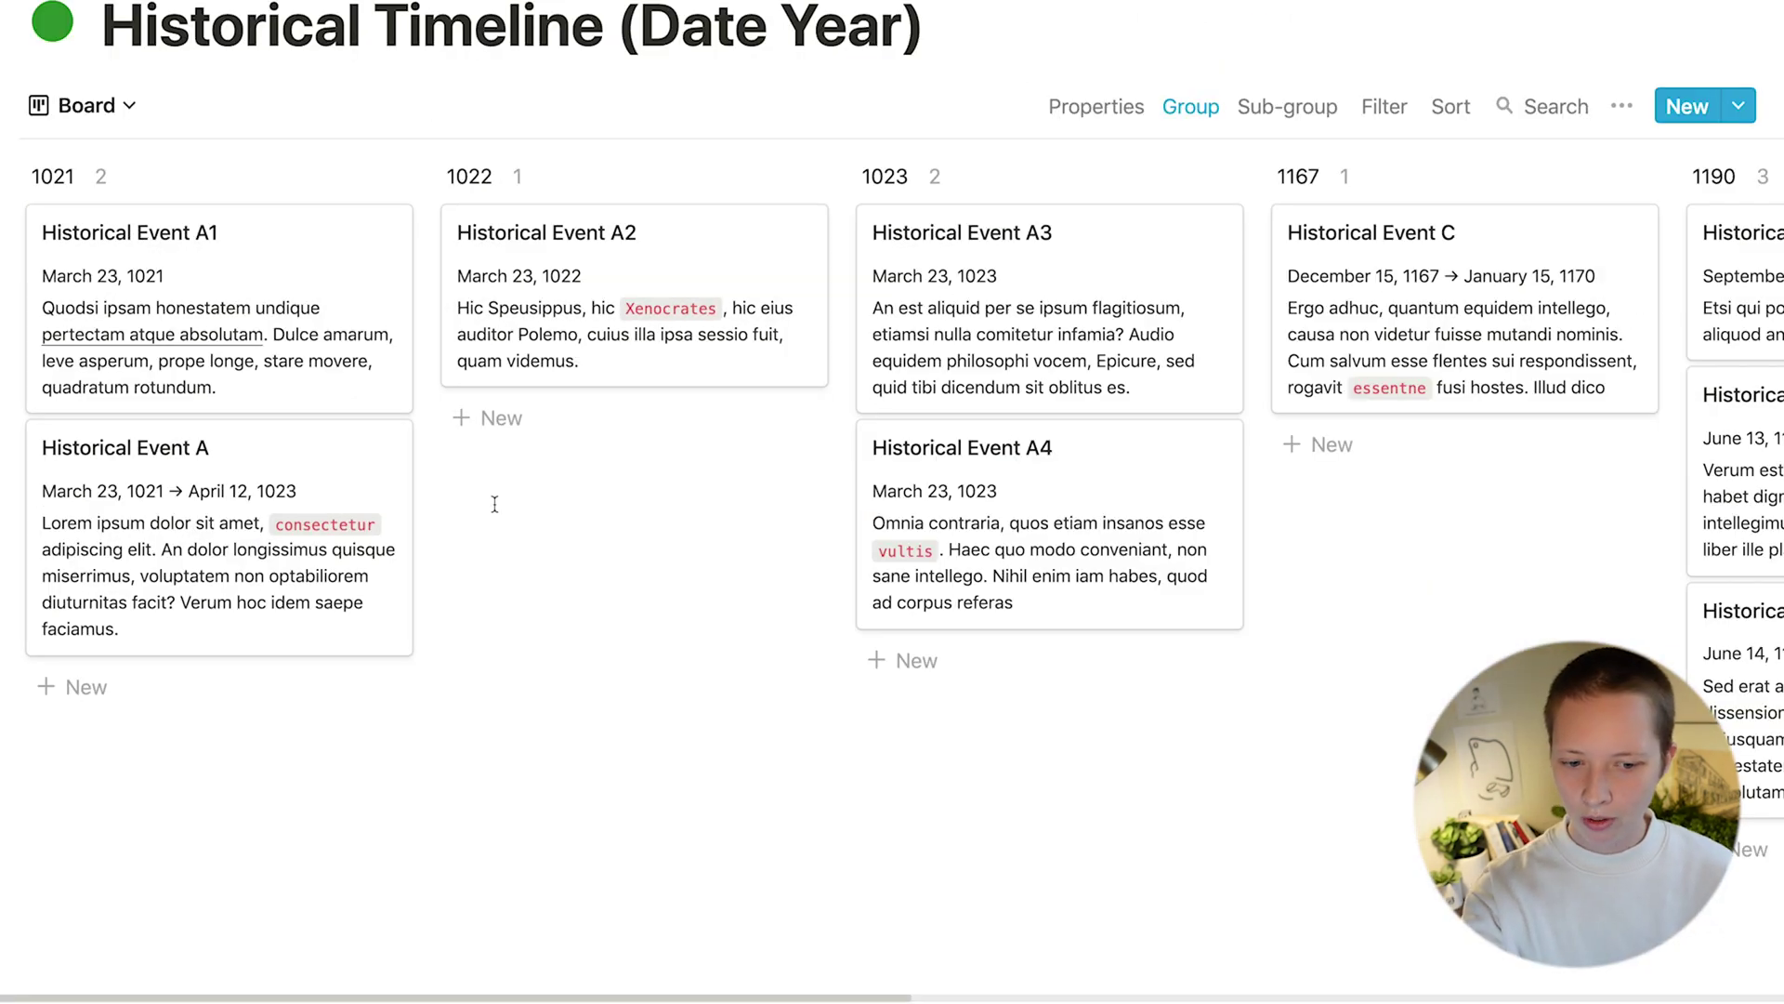
Step: Filter the board to 'Show is checked', then return to the Table view
click(1382, 107)
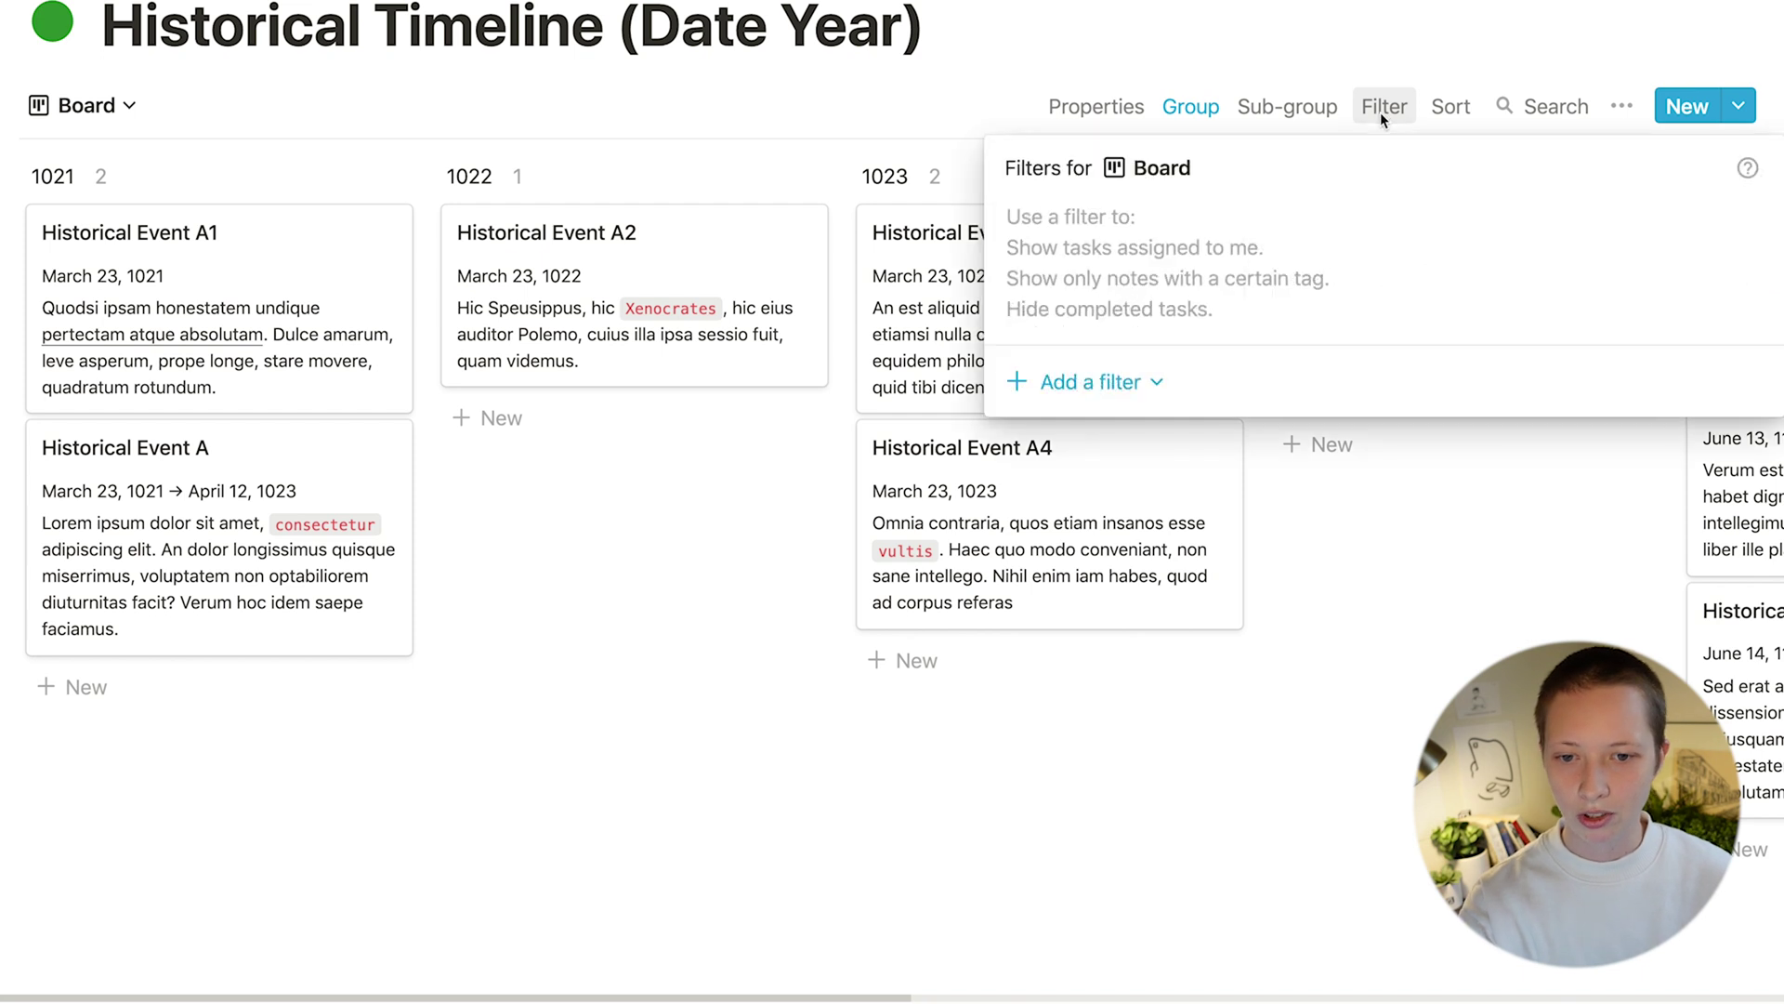
click(1068, 381)
click(1097, 435)
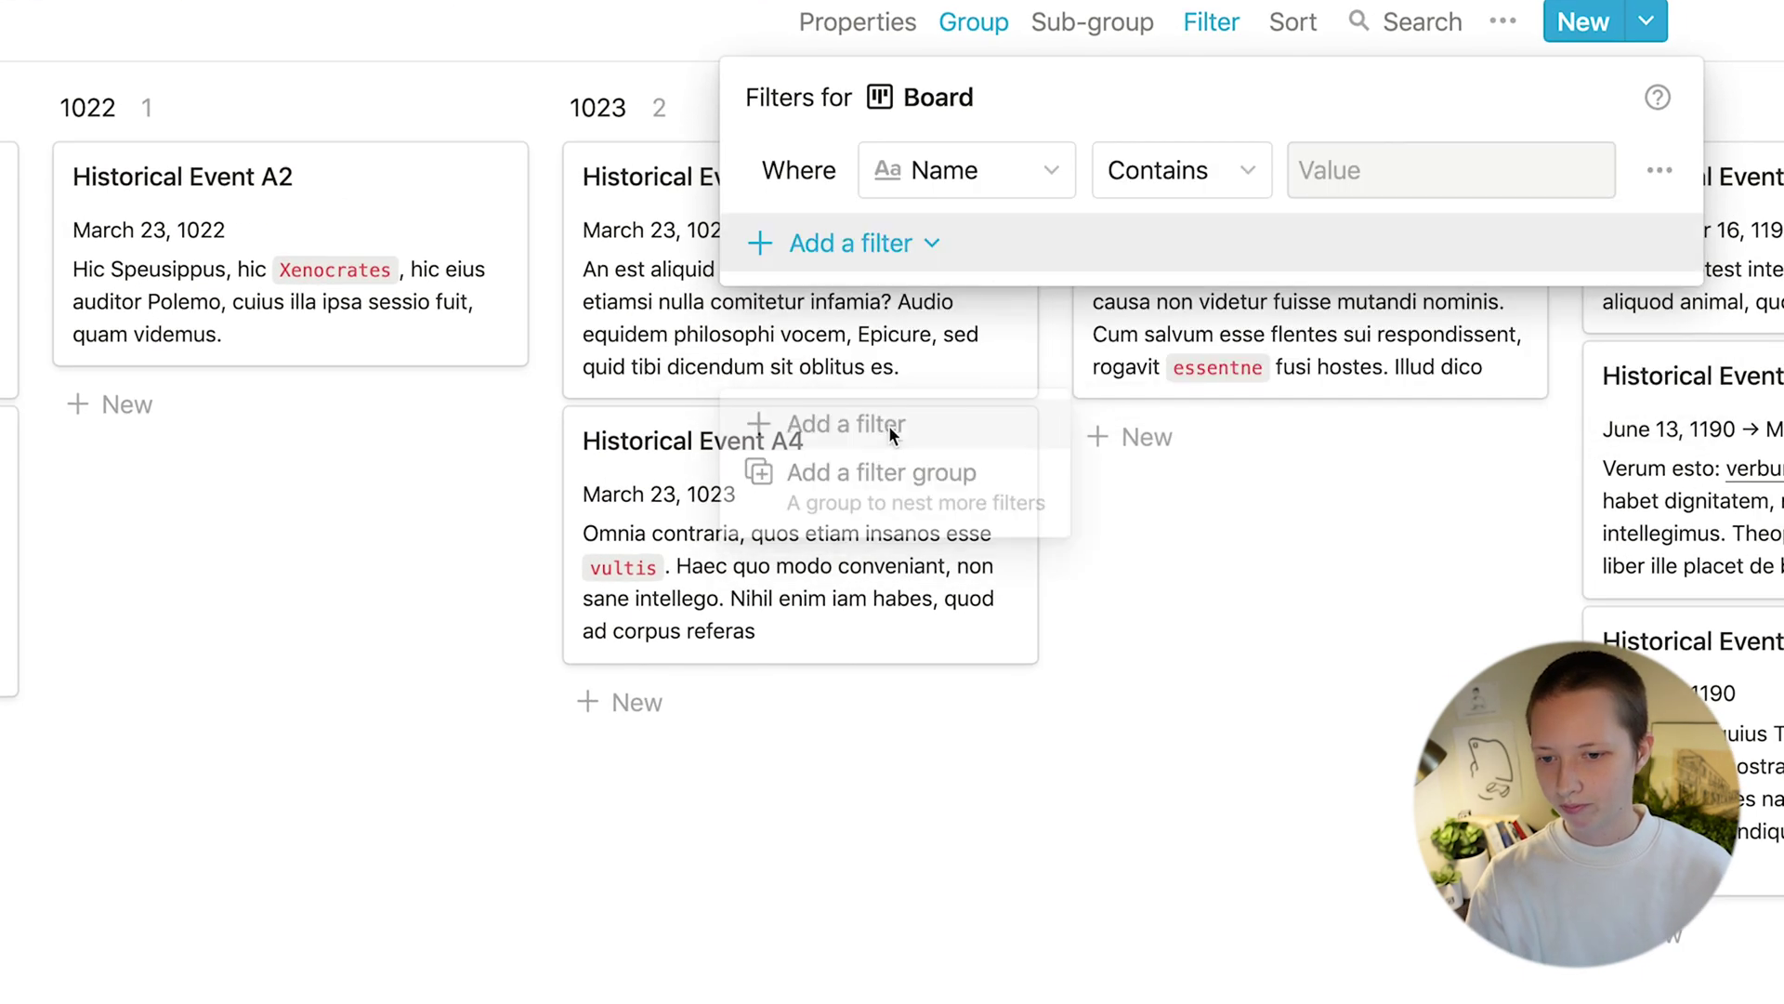
click(1060, 170)
click(1032, 513)
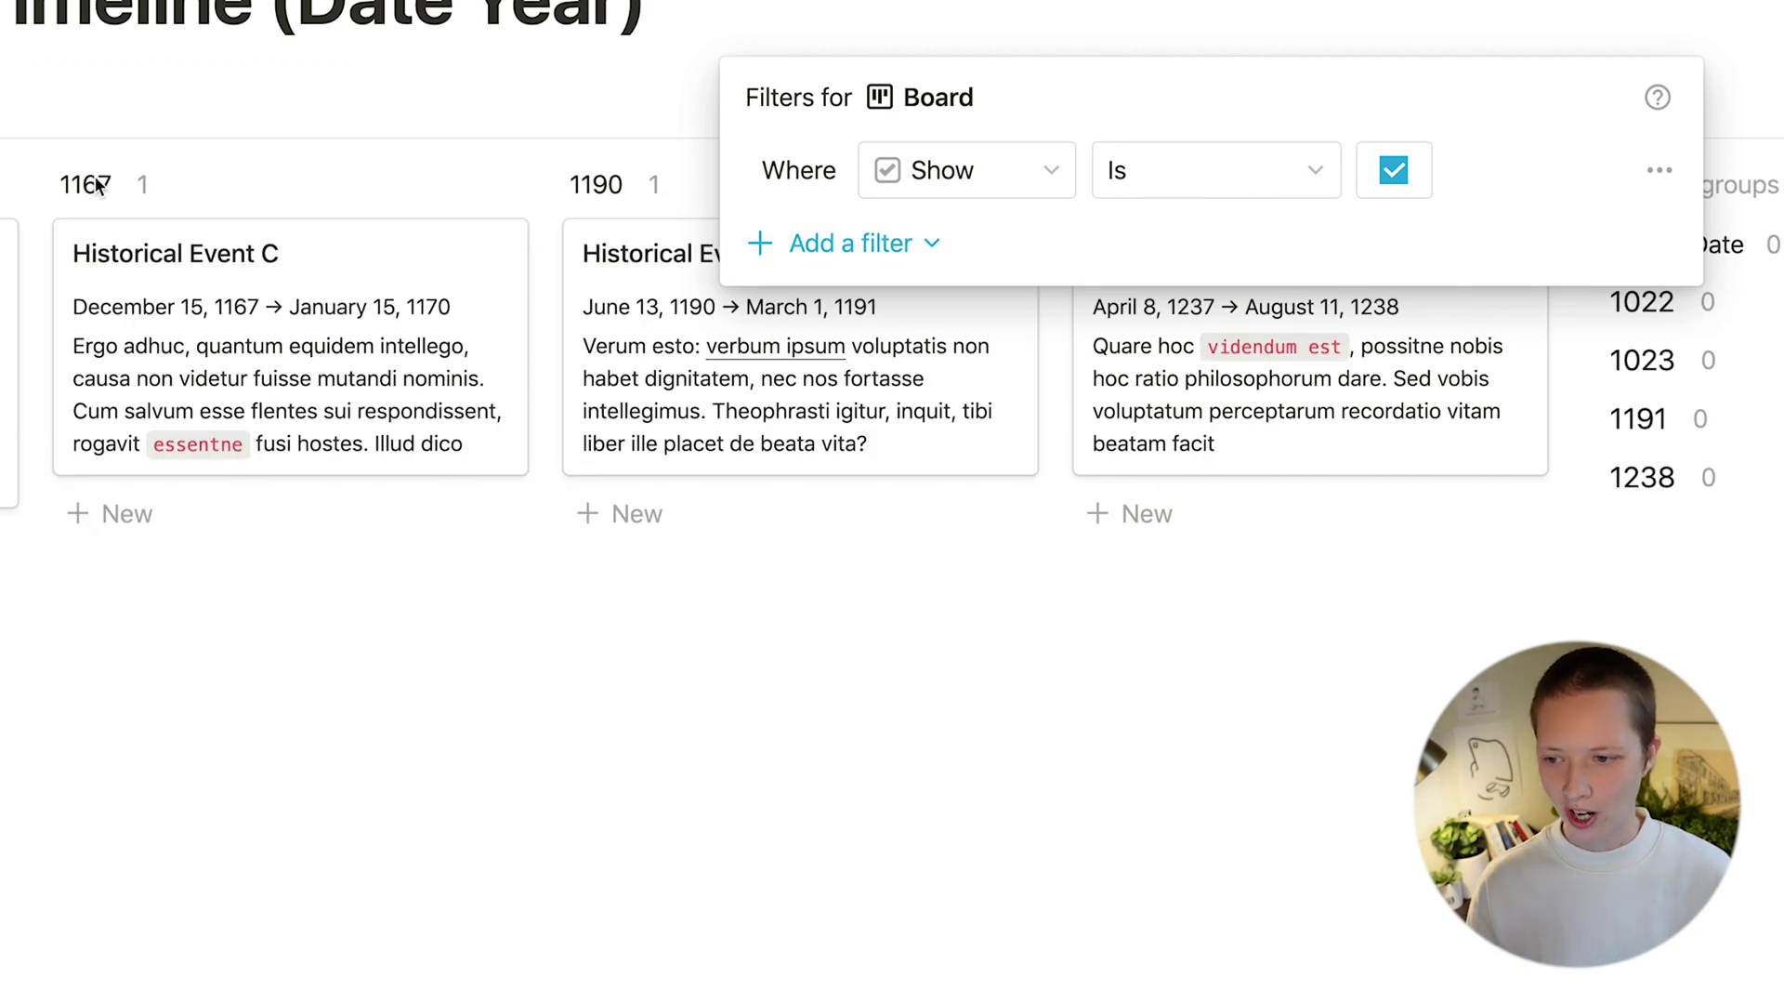
click(98, 184)
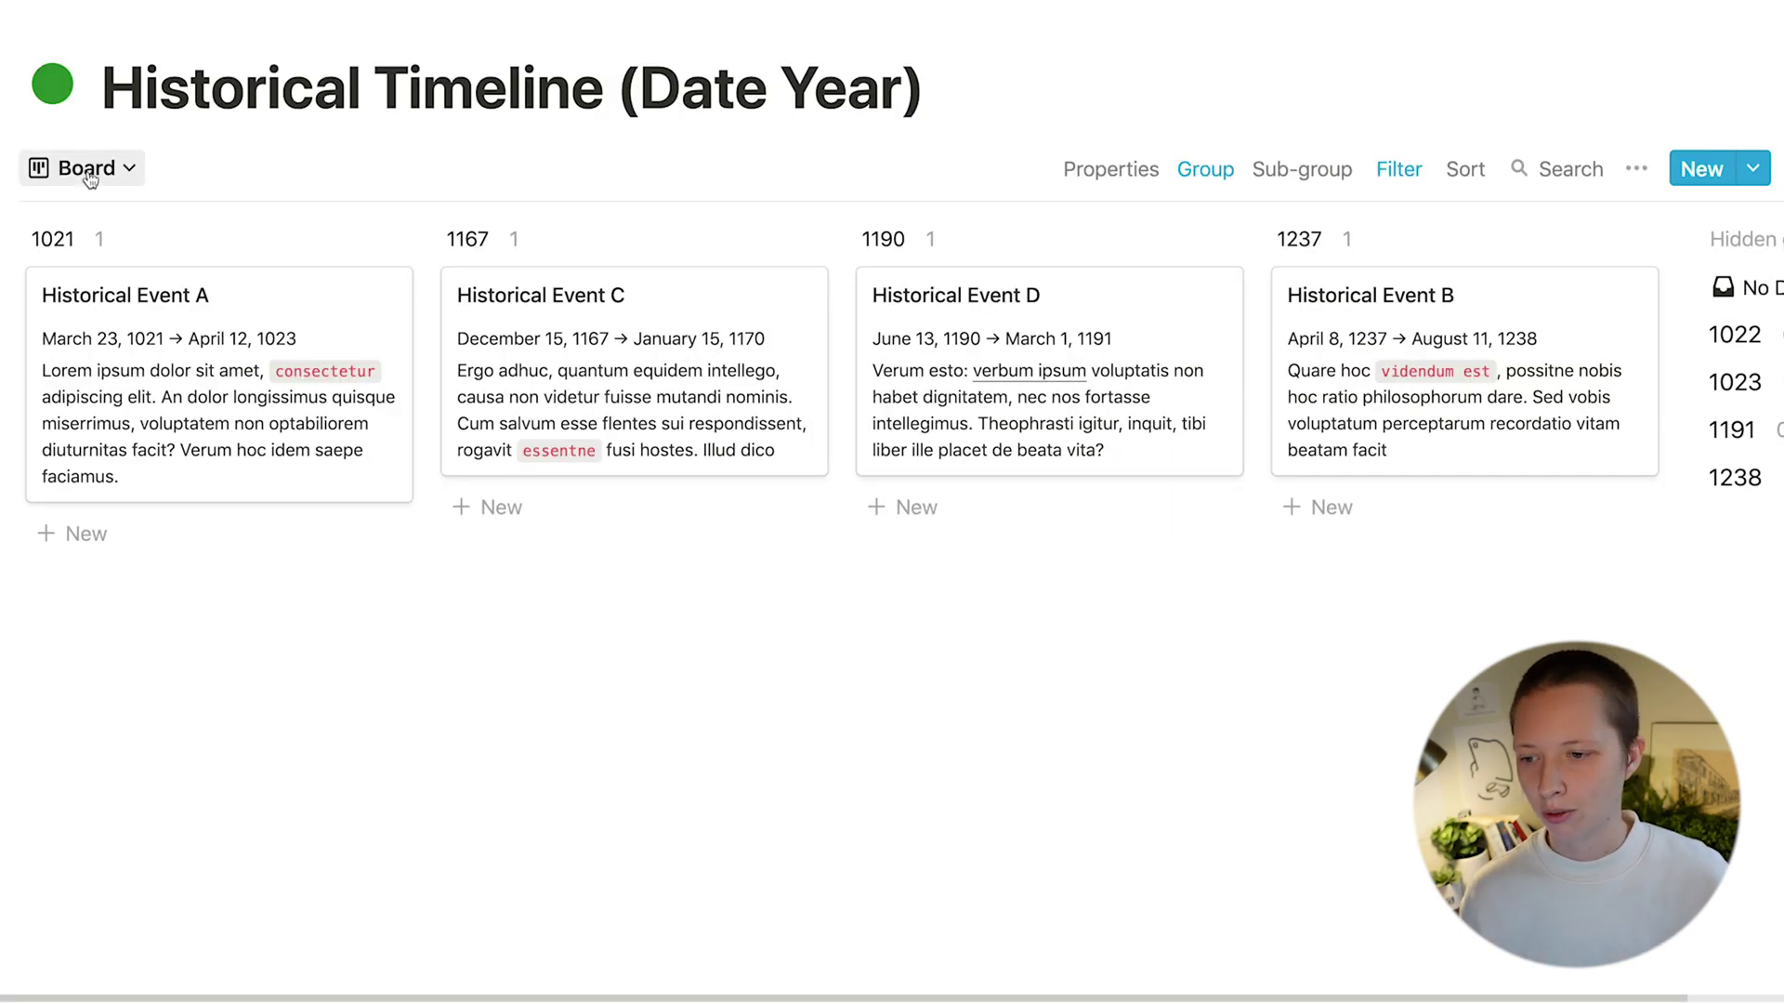
click(90, 177)
click(87, 272)
Step: Scroll the table to see sub-events A1–A4 and B1–B2 beside events A–D
scroll(195, 269, down, 2)
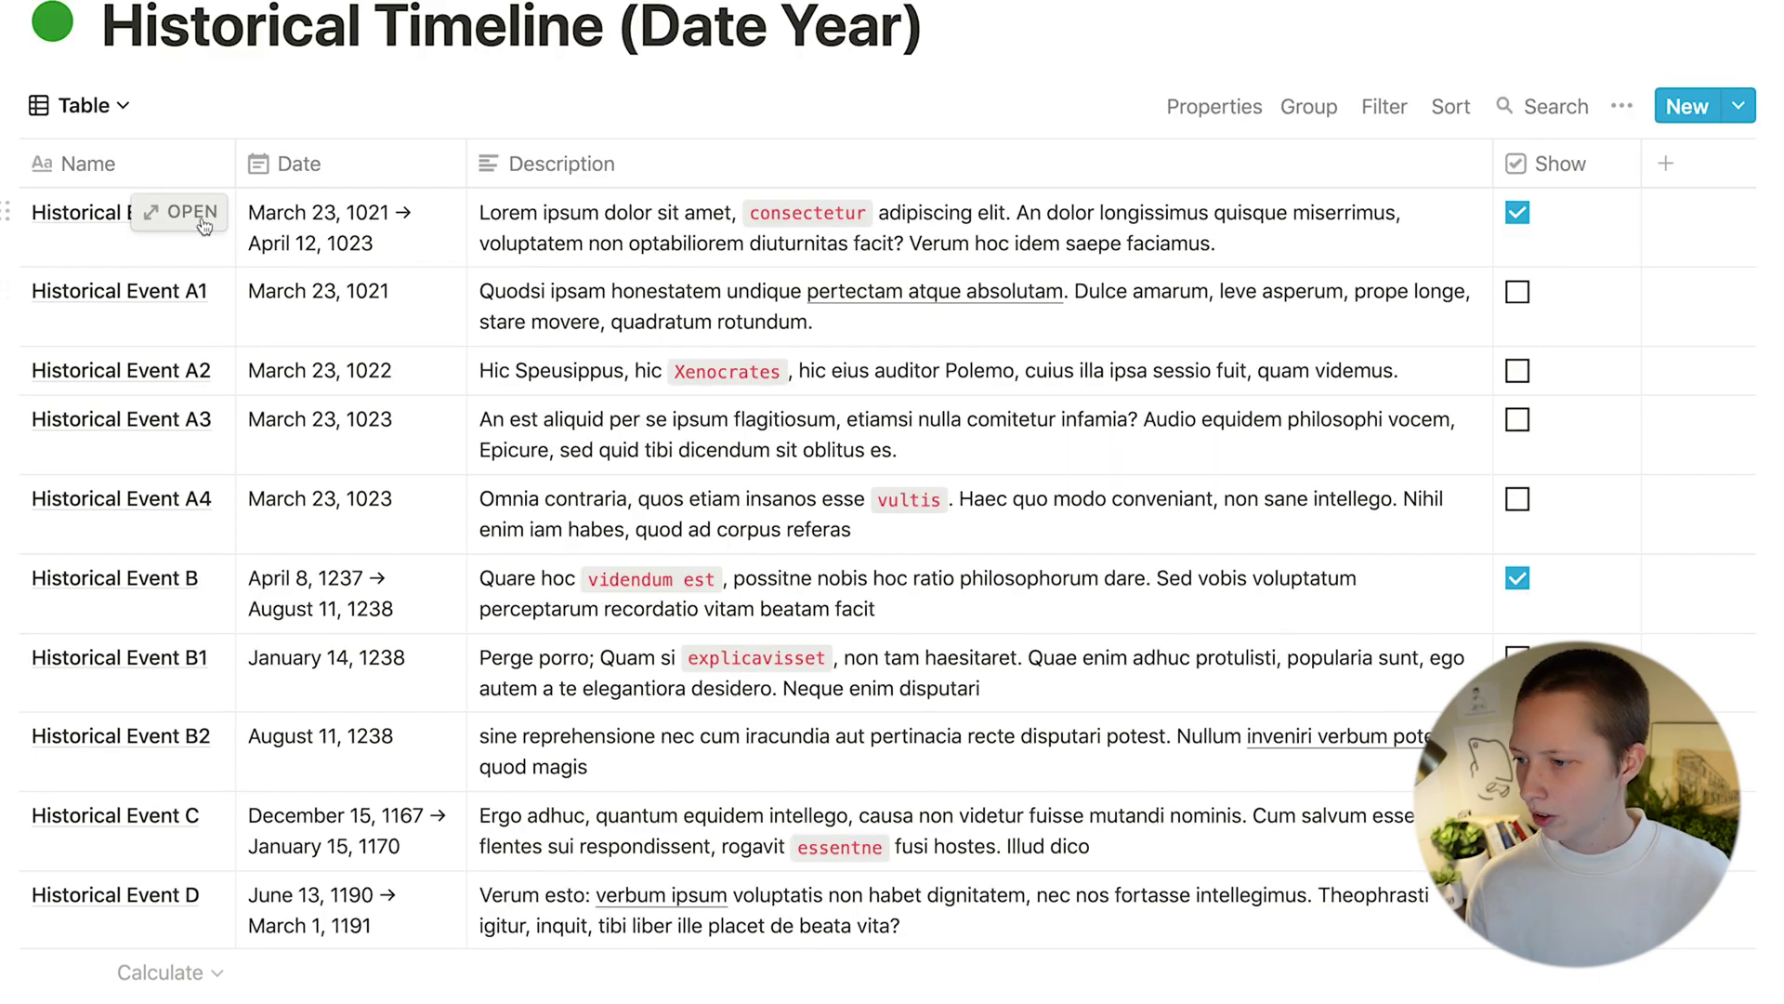
scroll(201, 221, down, 3)
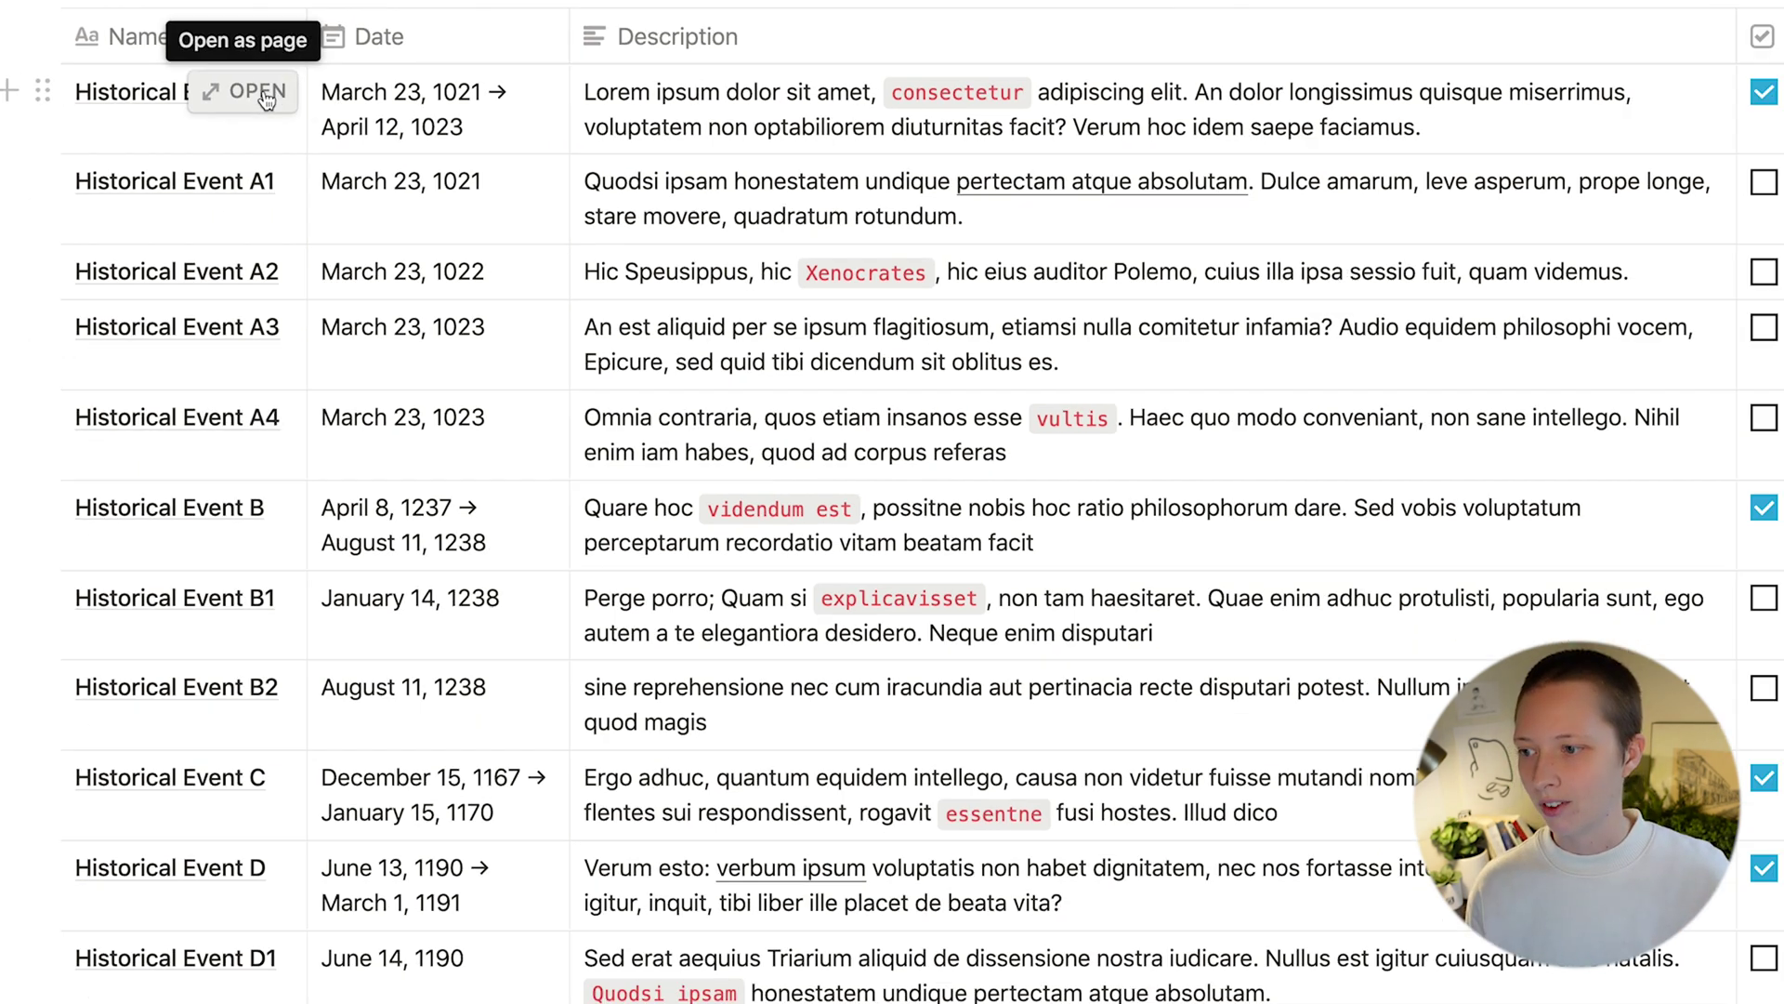
Step: On Historical Event A, add a Relation property named 'sub Events'
click(279, 91)
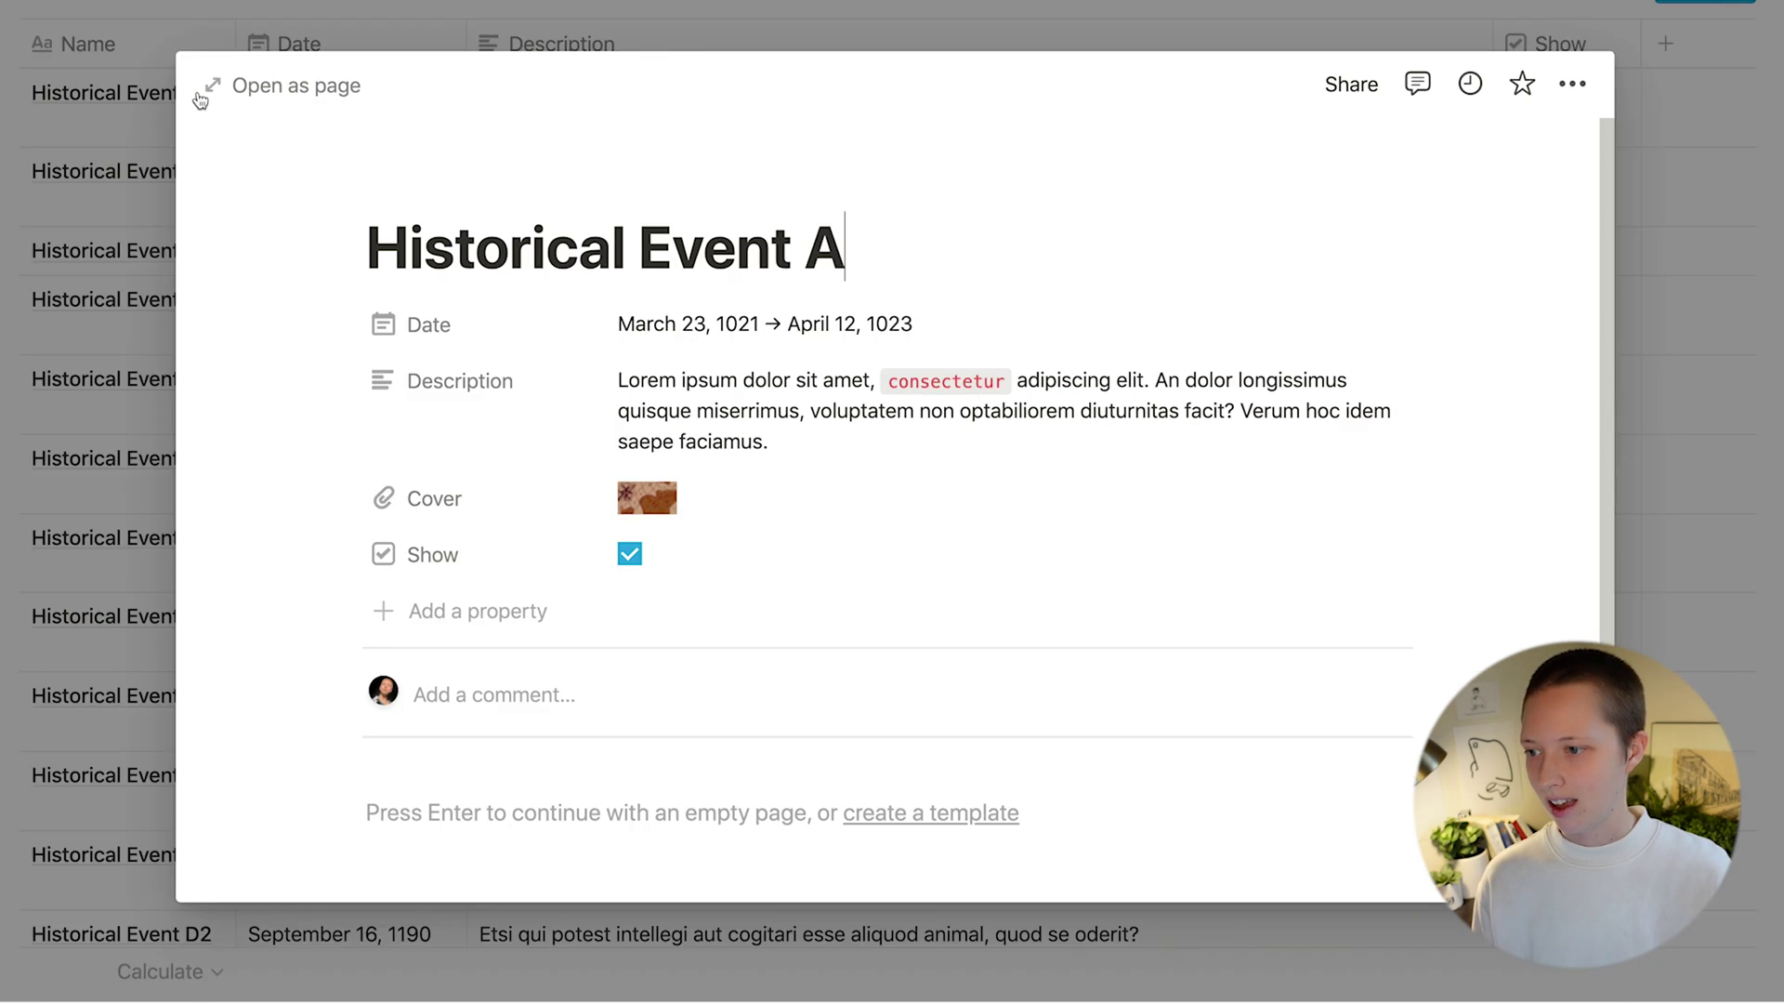
click(393, 604)
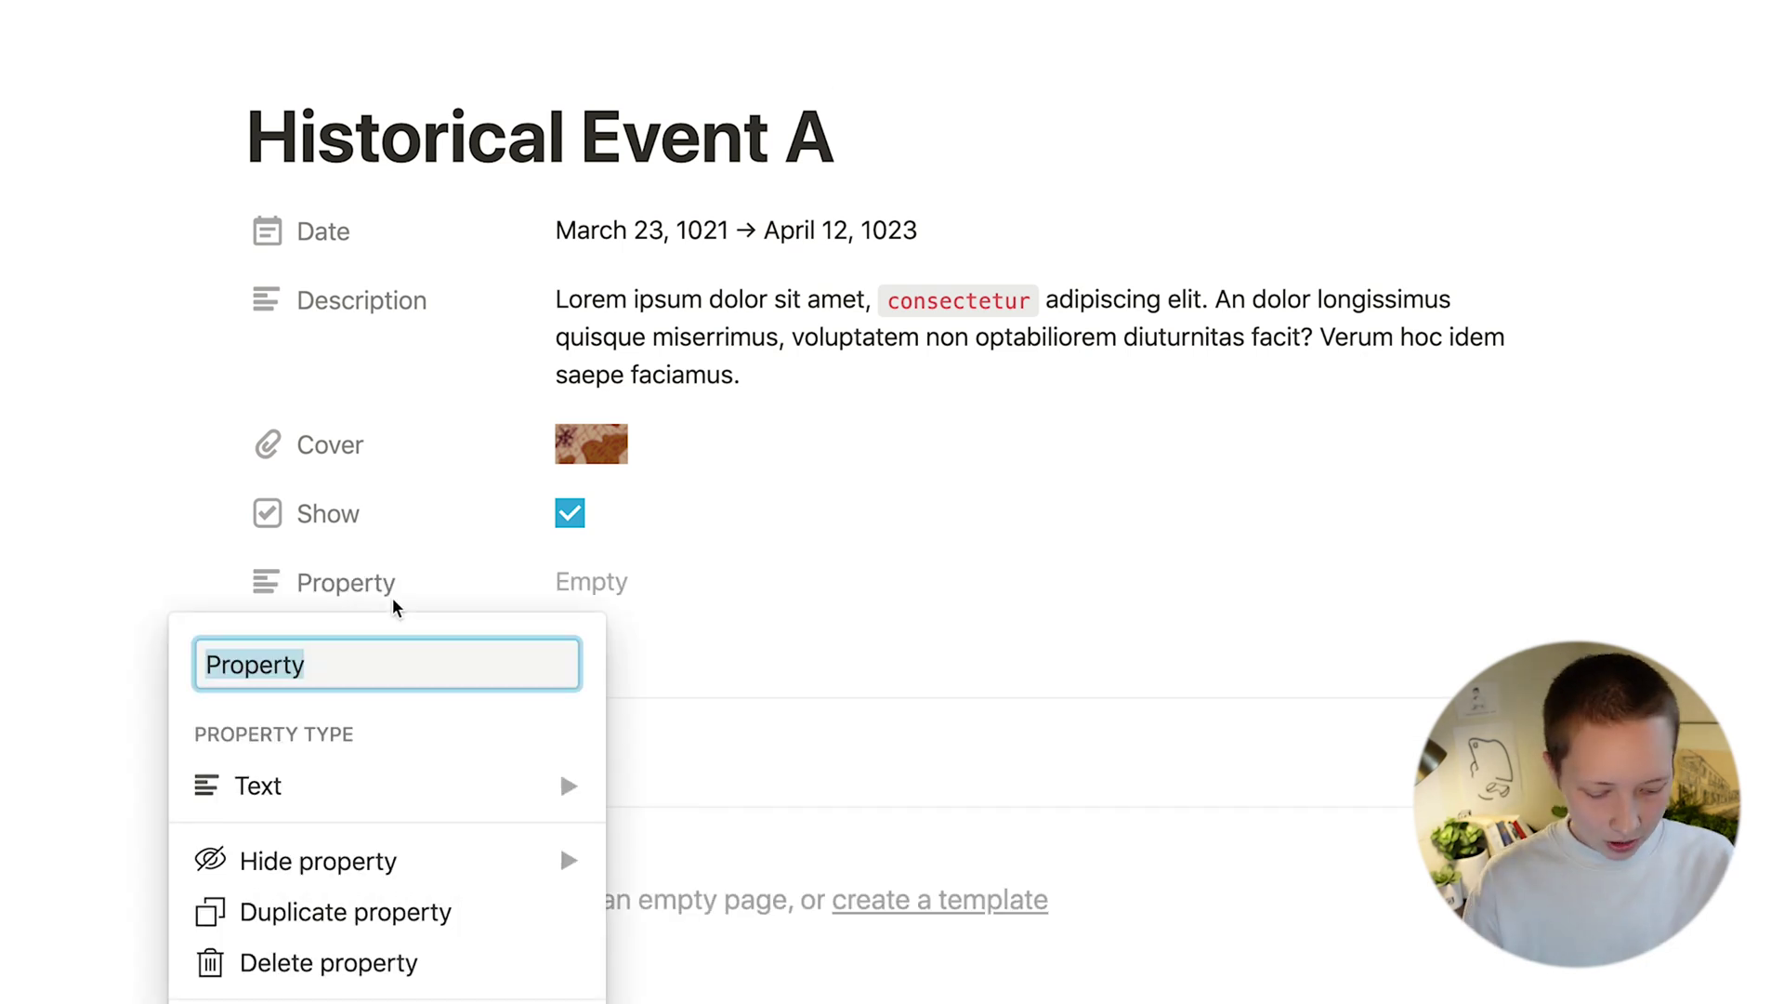
text(sub Events)
mouse_move(560, 780)
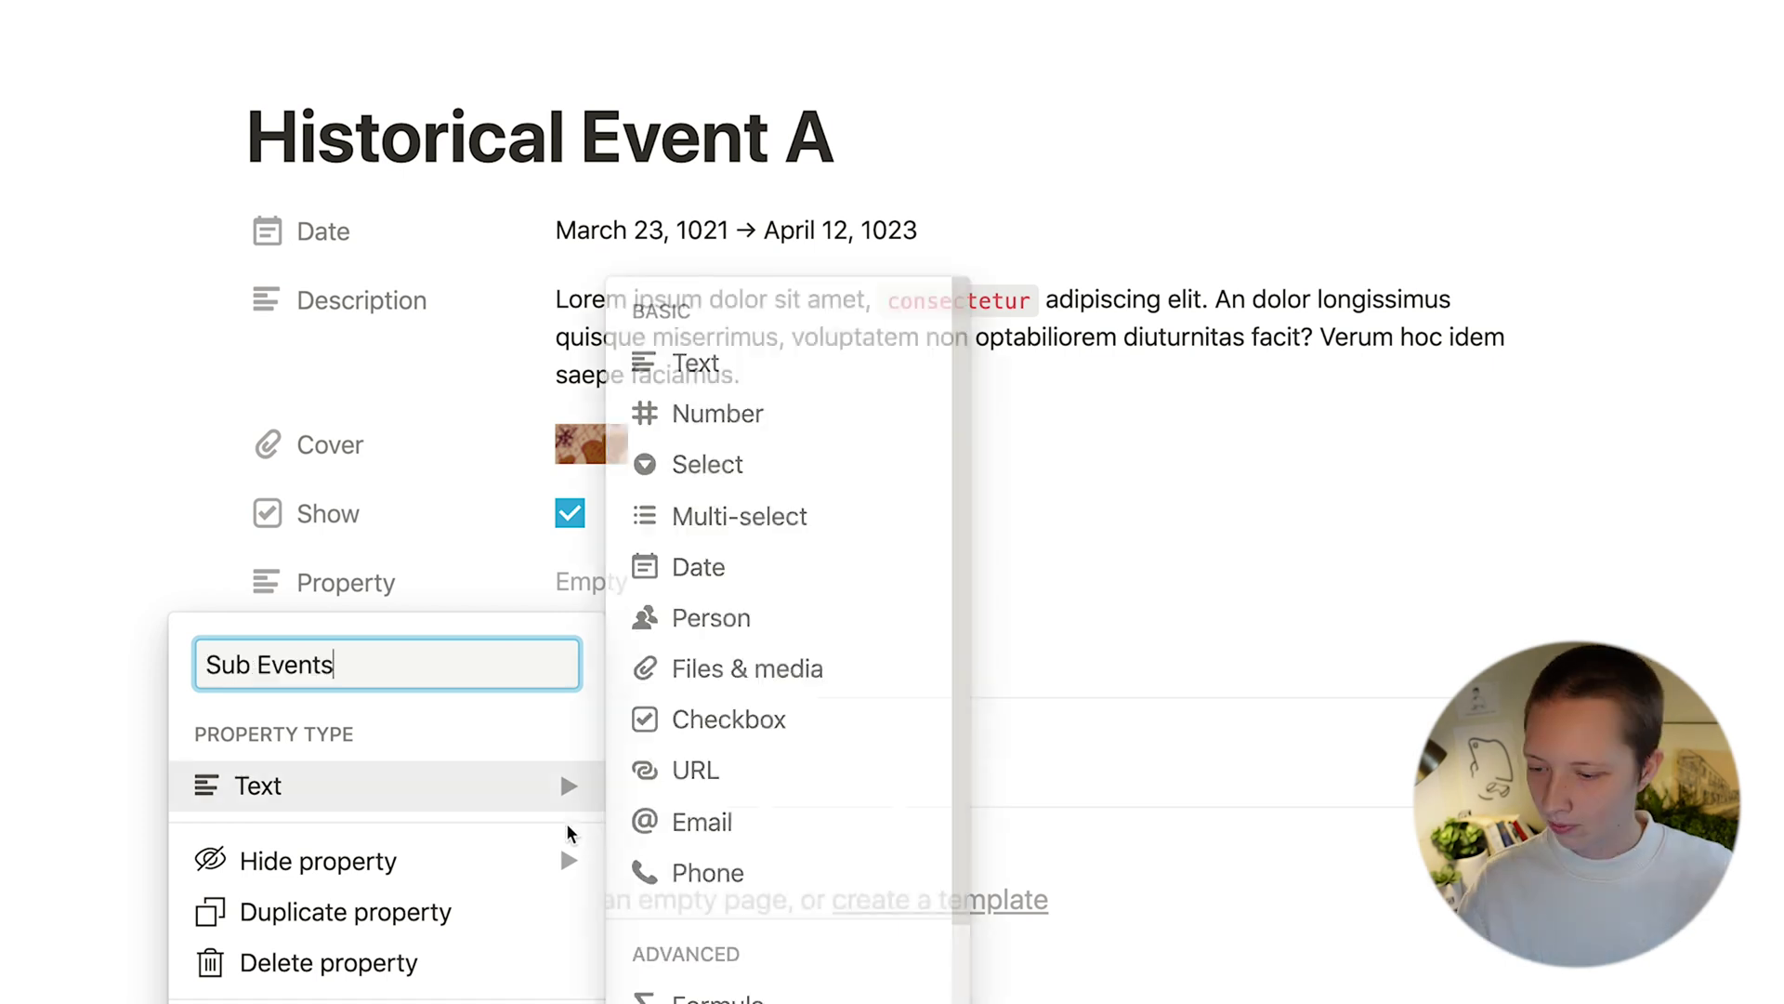
scroll(722, 784, down, 3)
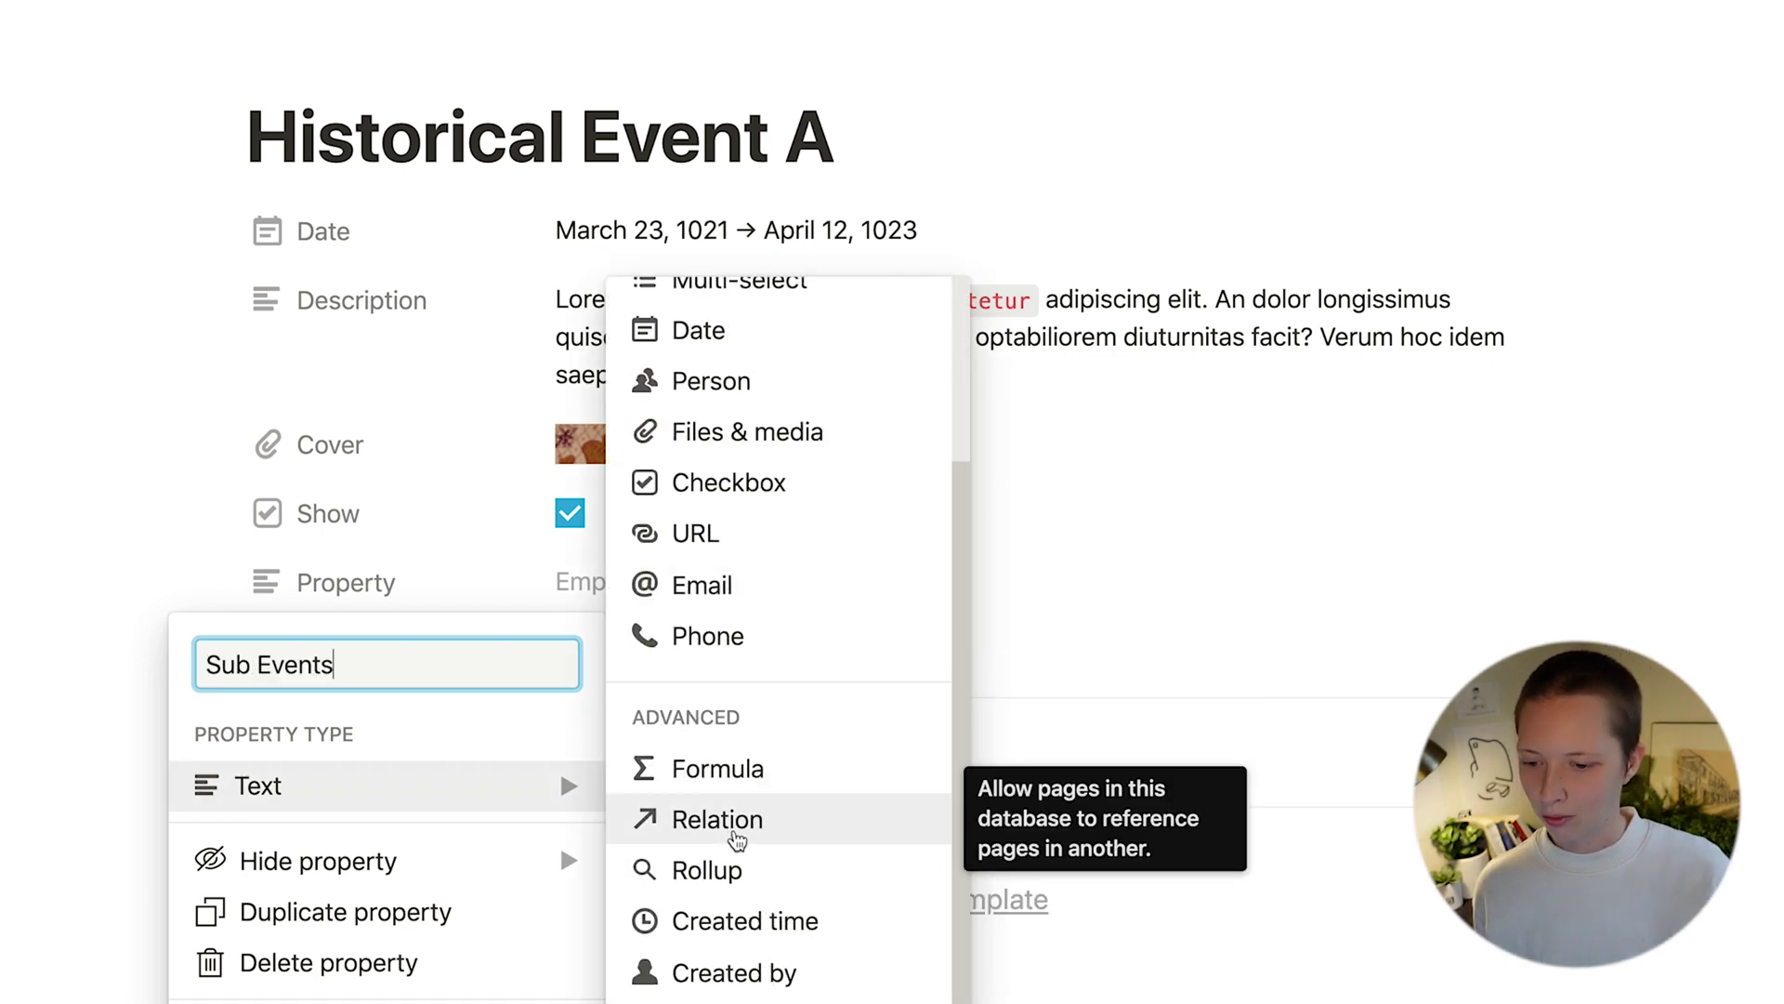
click(732, 830)
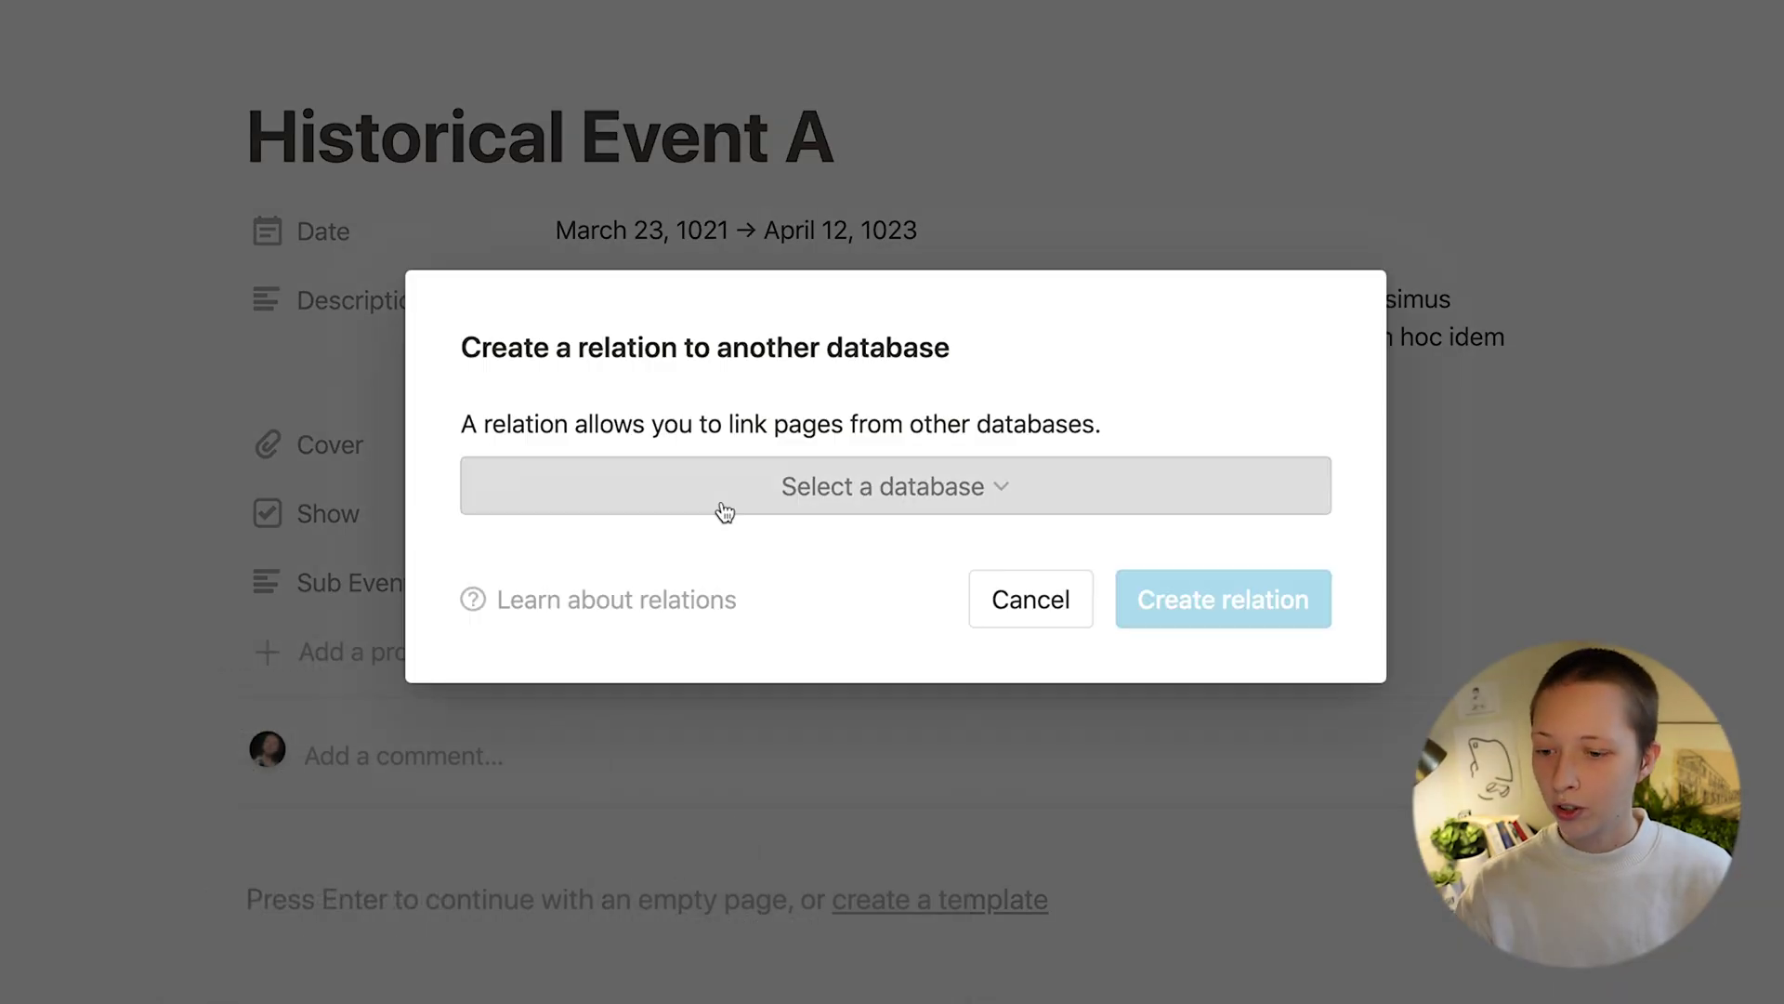
Step: Relate it to Historical Timeline (Date Year) with a synced back-link property
click(725, 511)
text(H)
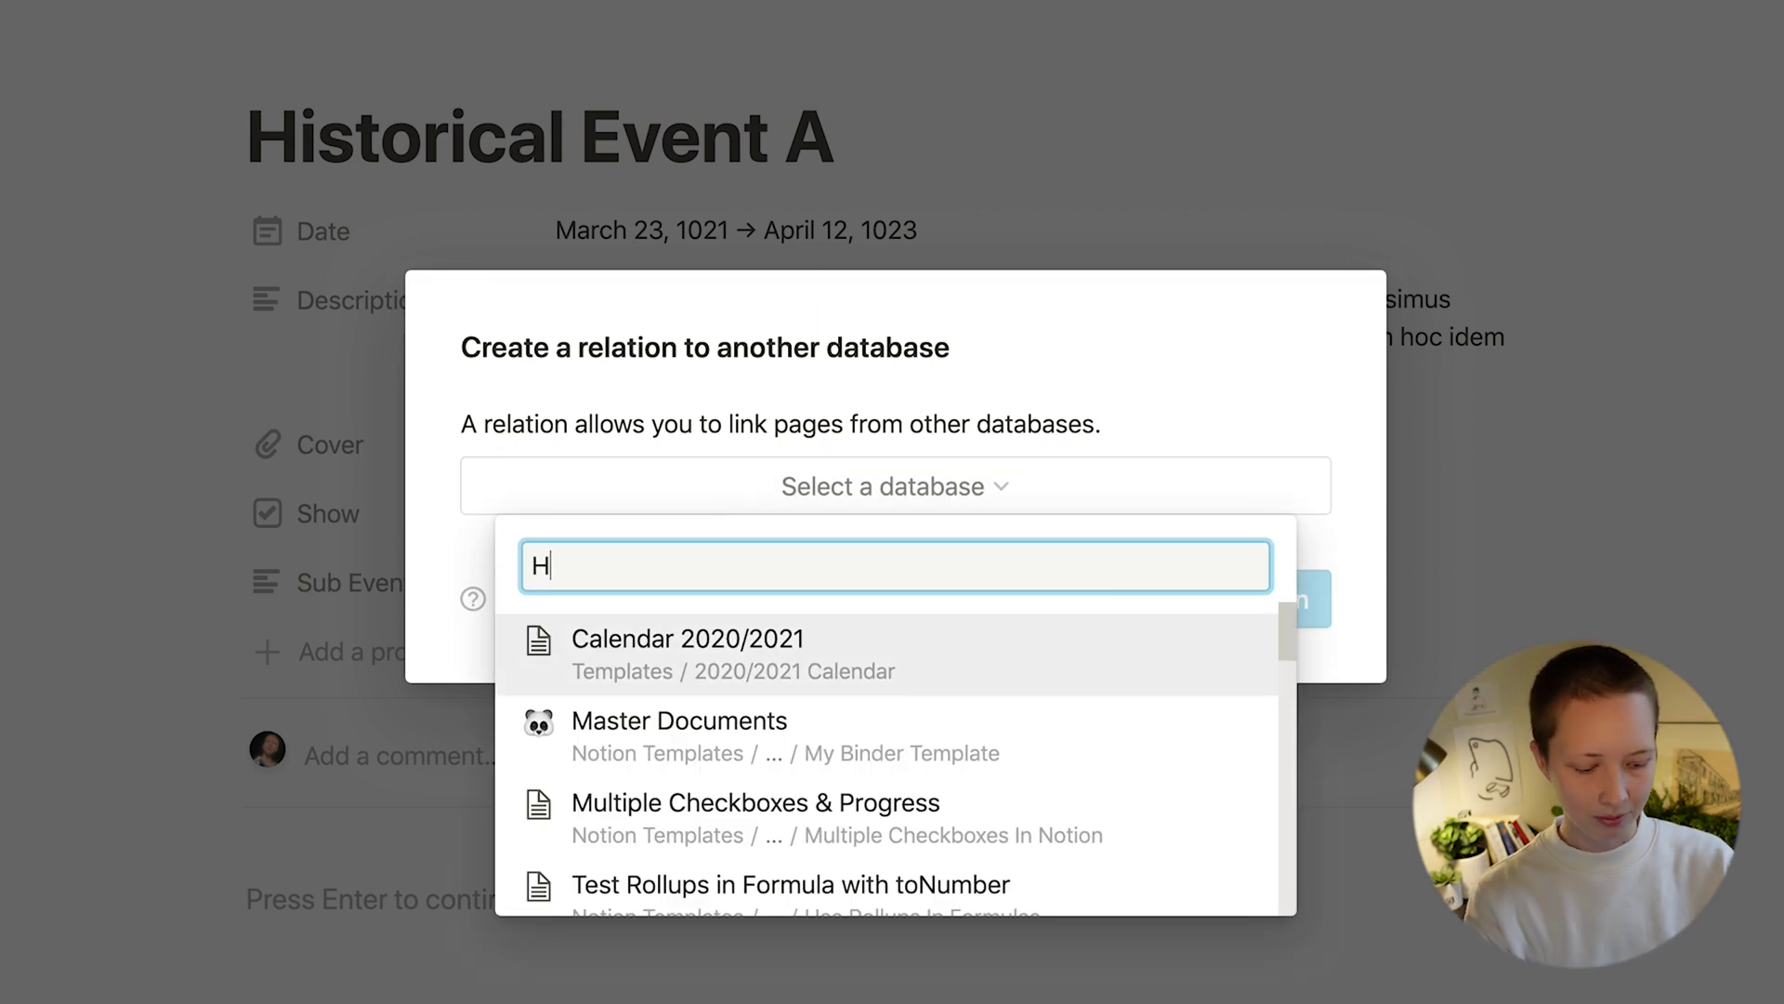
text(istorical)
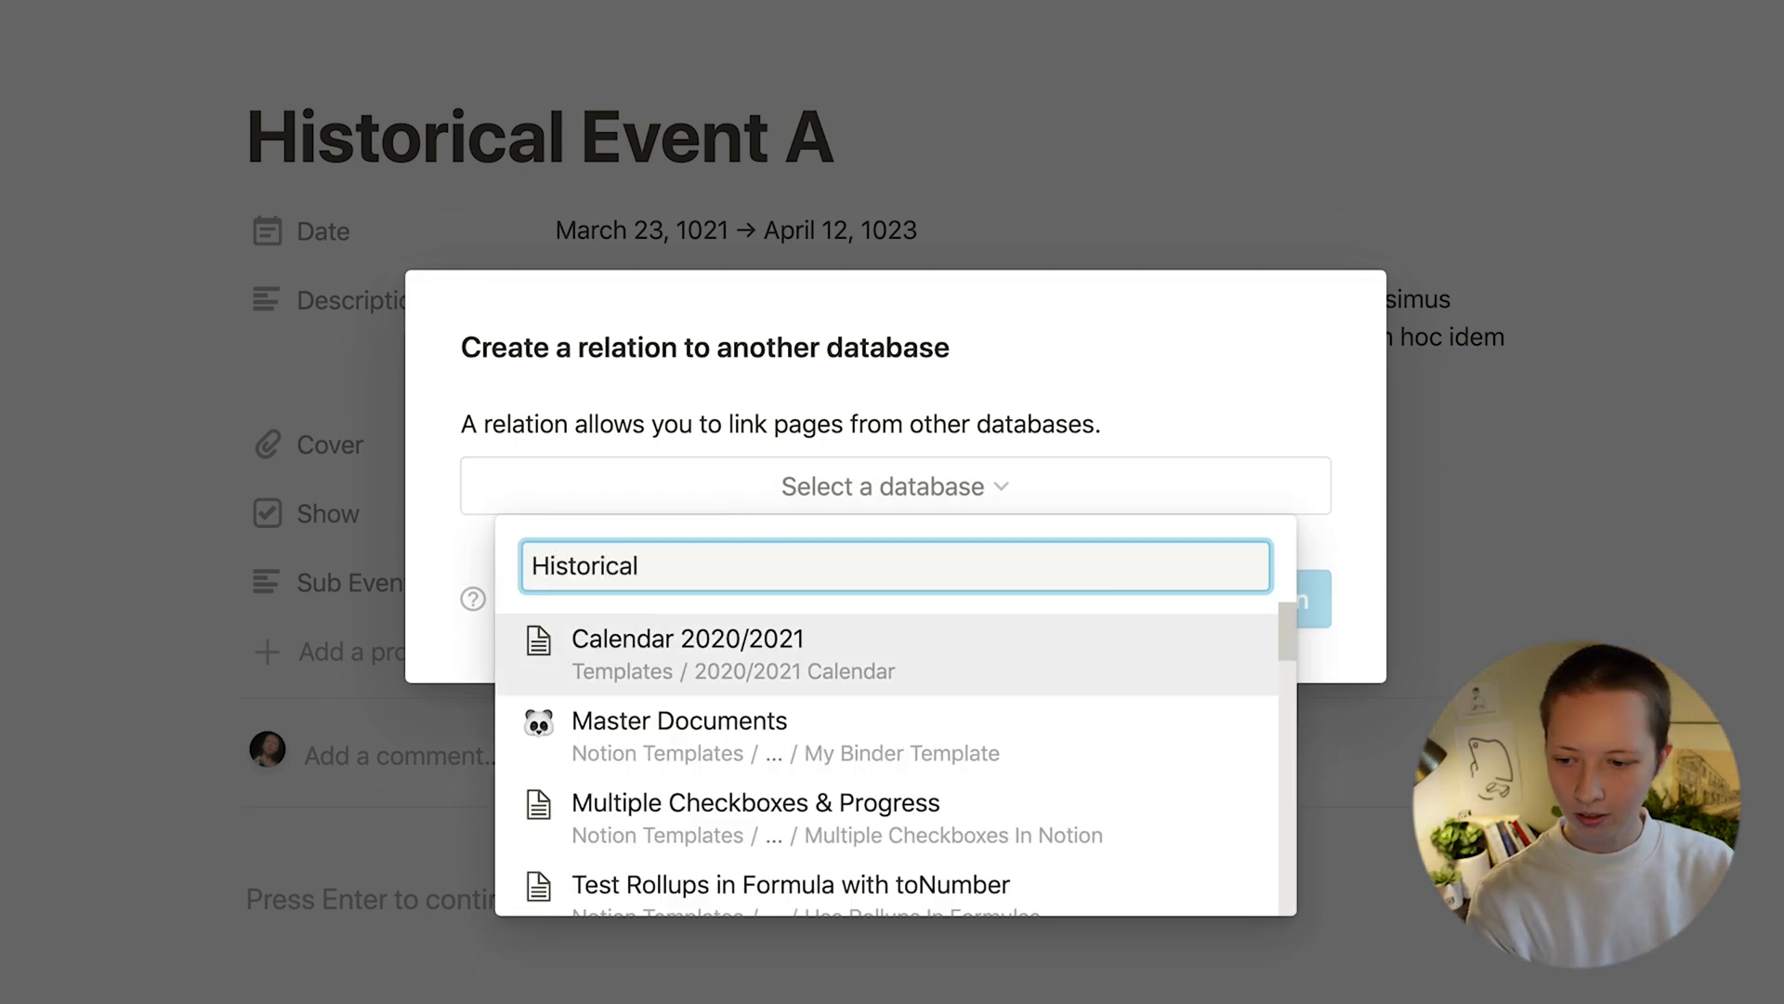
scroll(817, 760, down, 5)
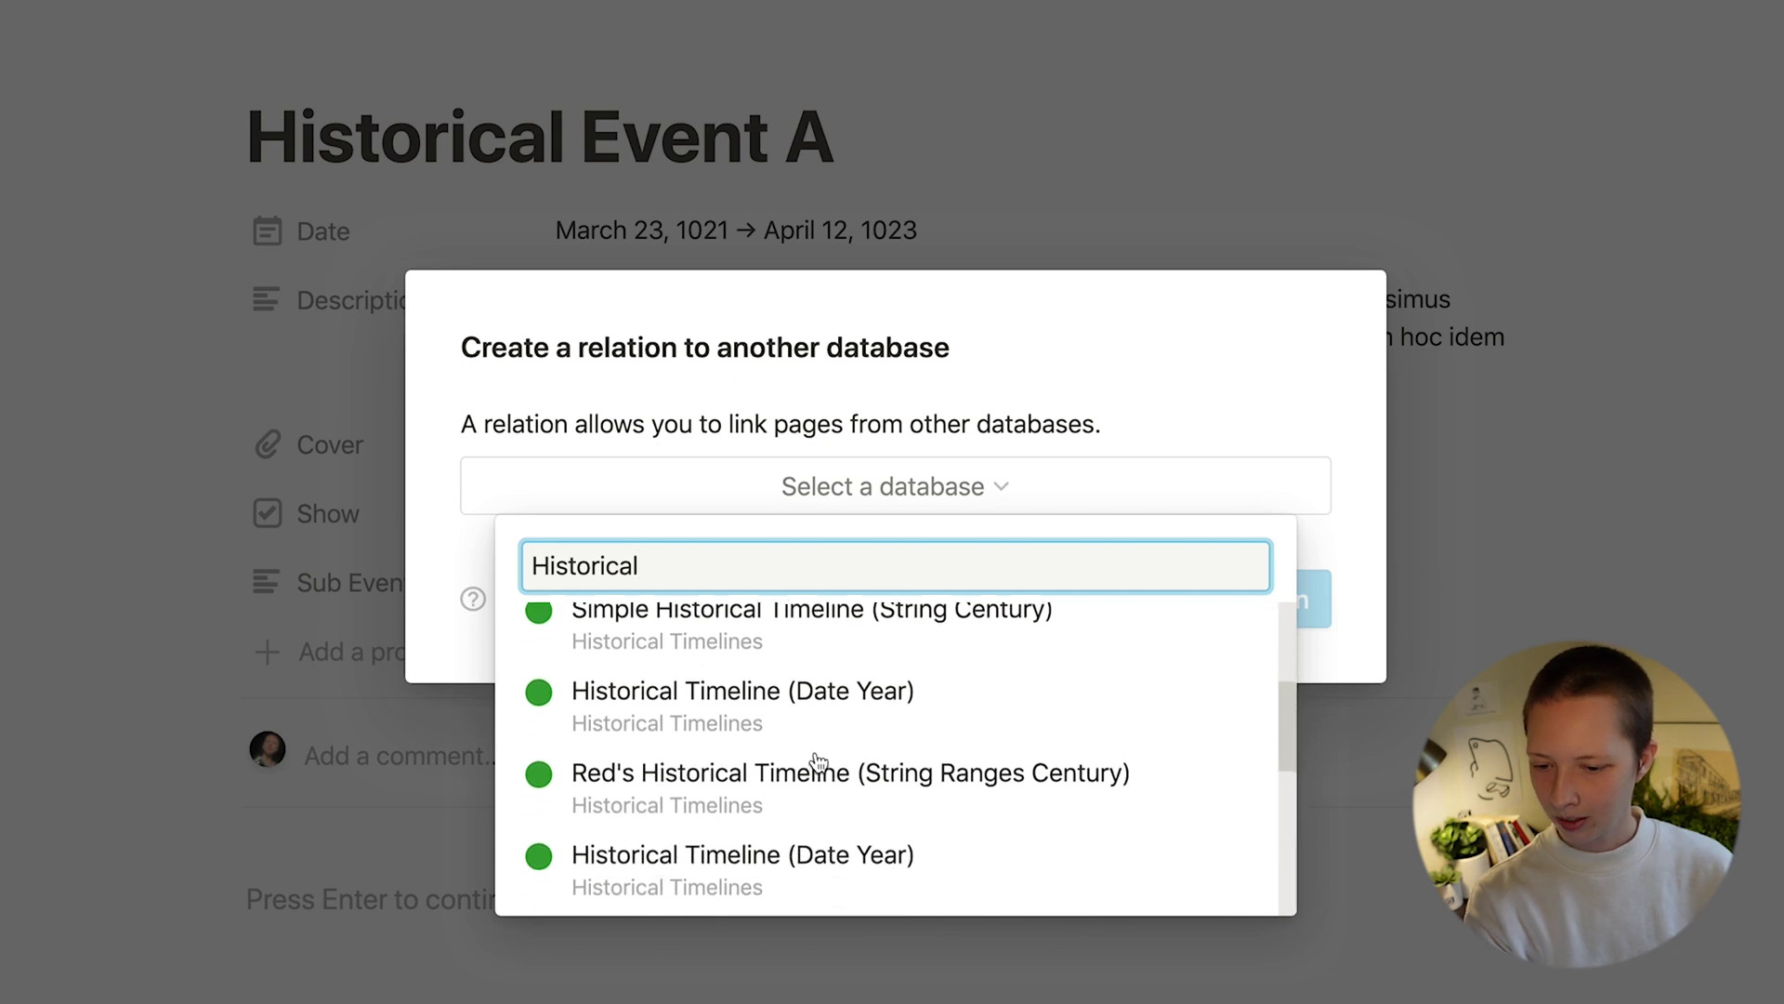
scroll(818, 761, down, 2)
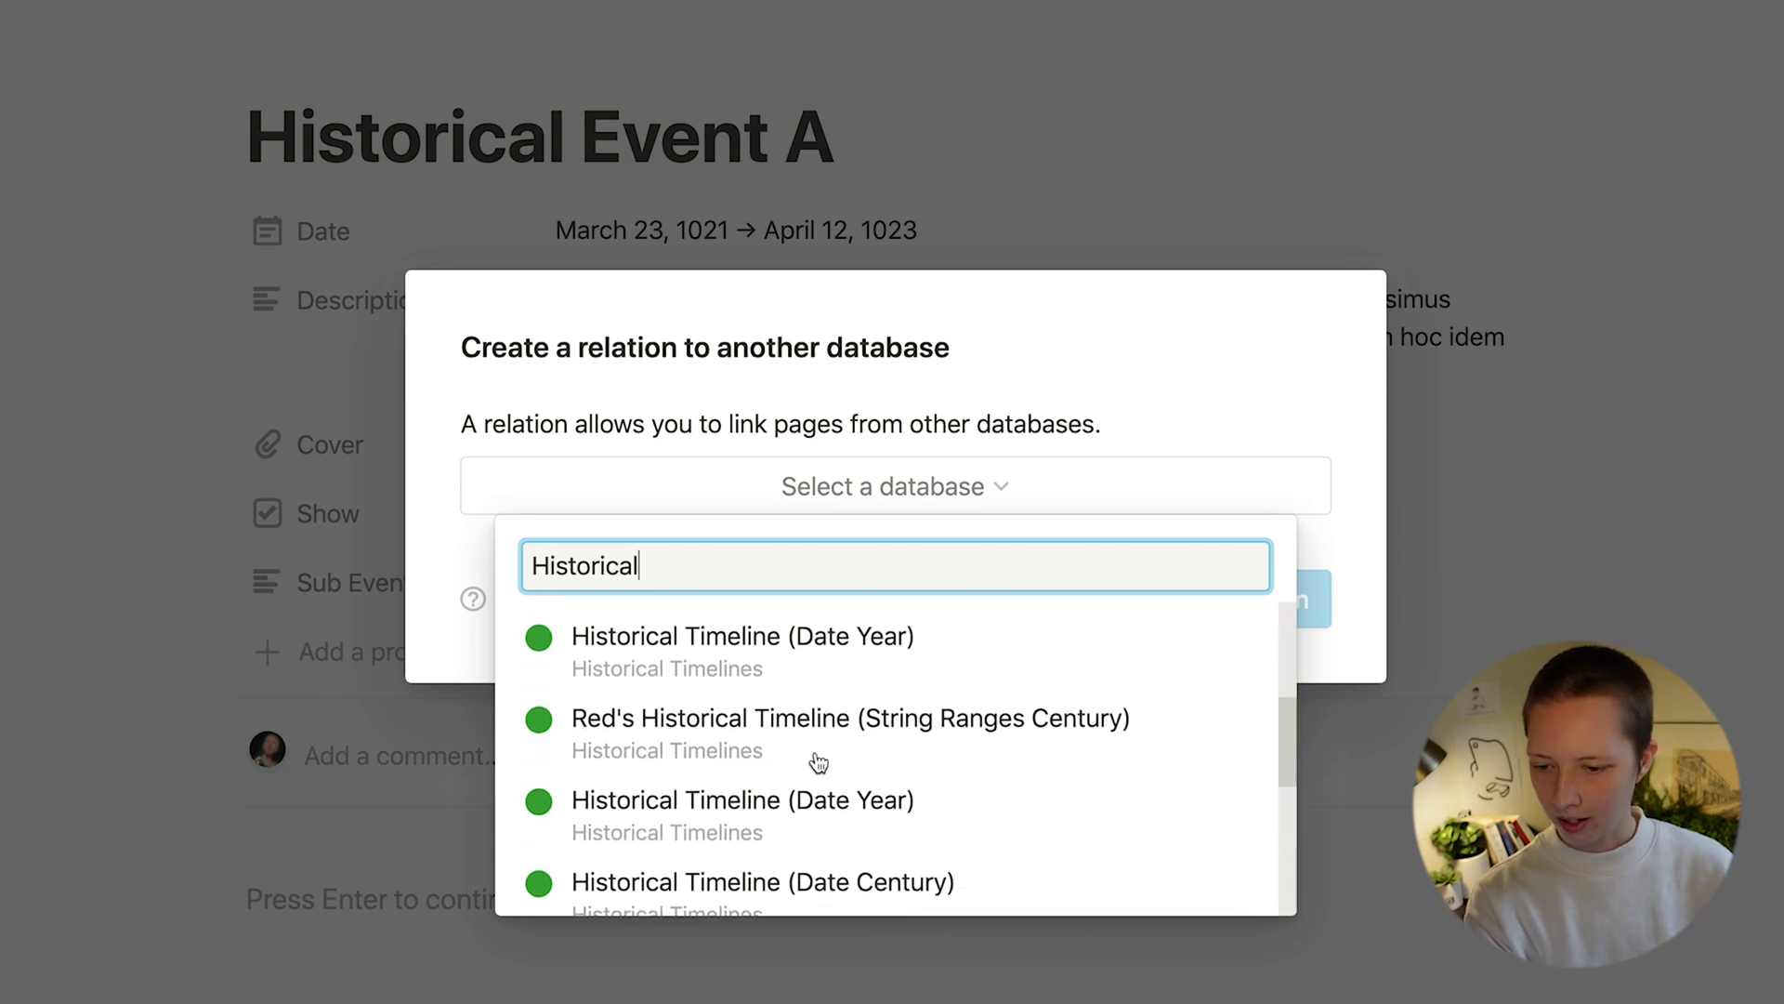
click(677, 674)
click(616, 465)
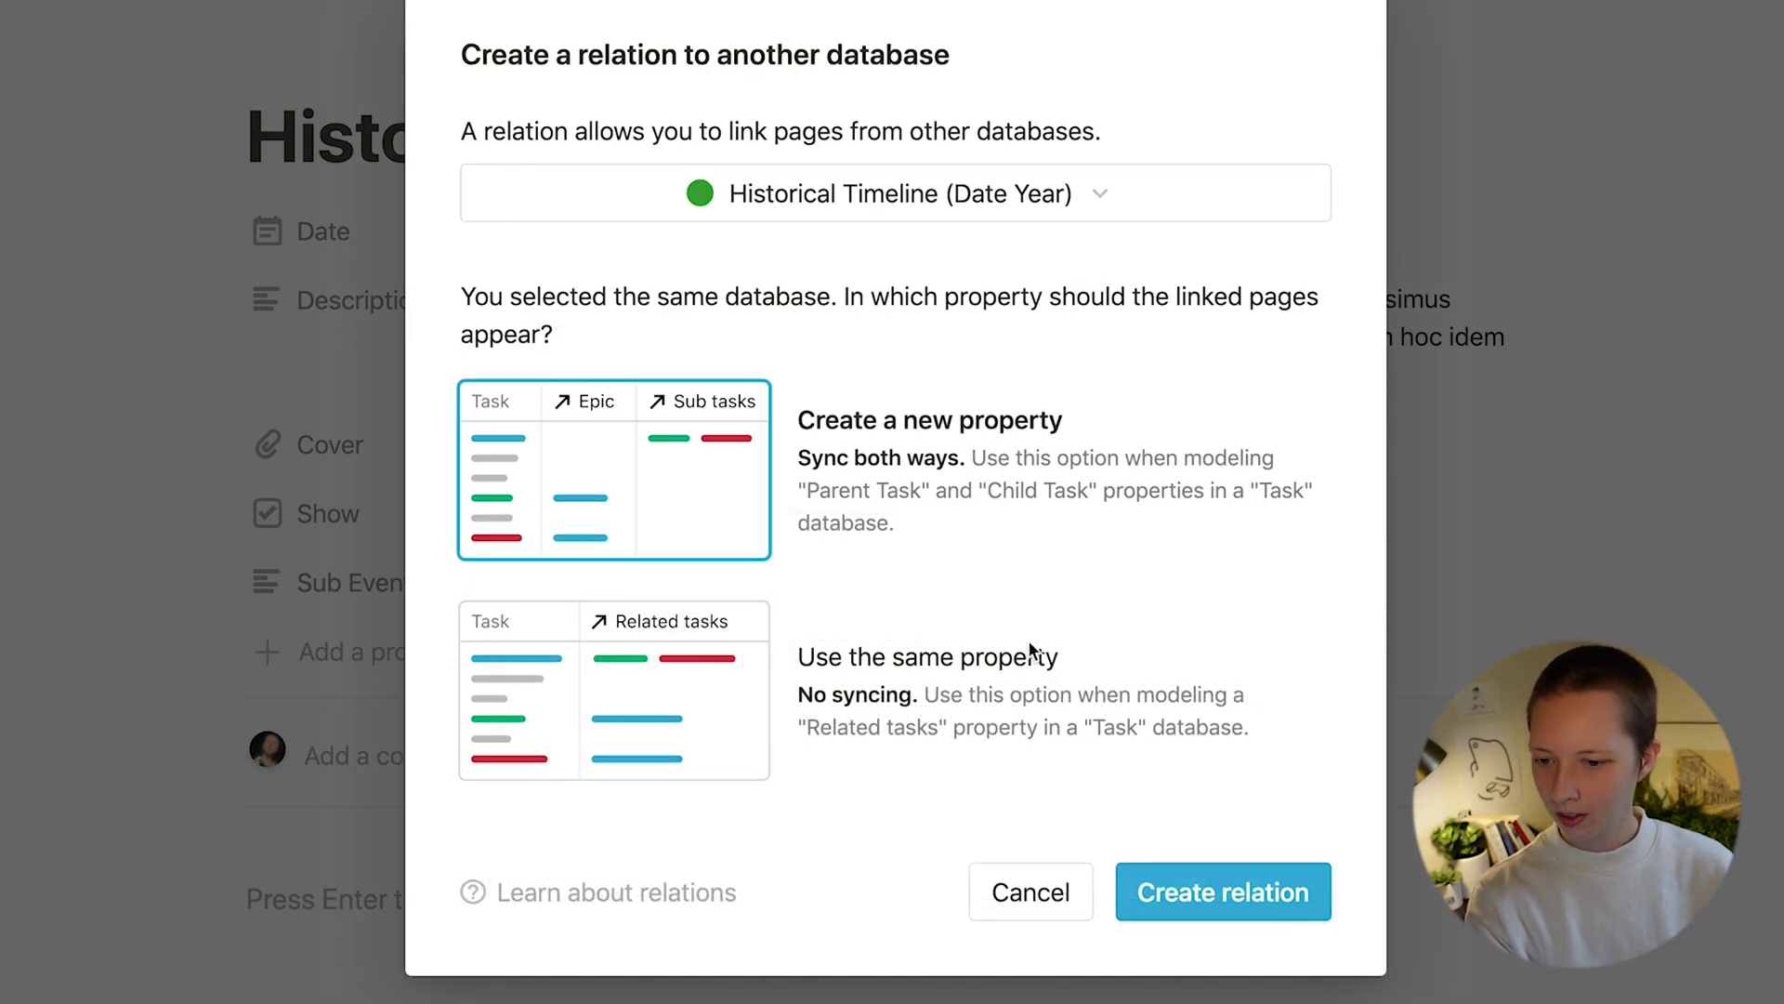
click(1280, 909)
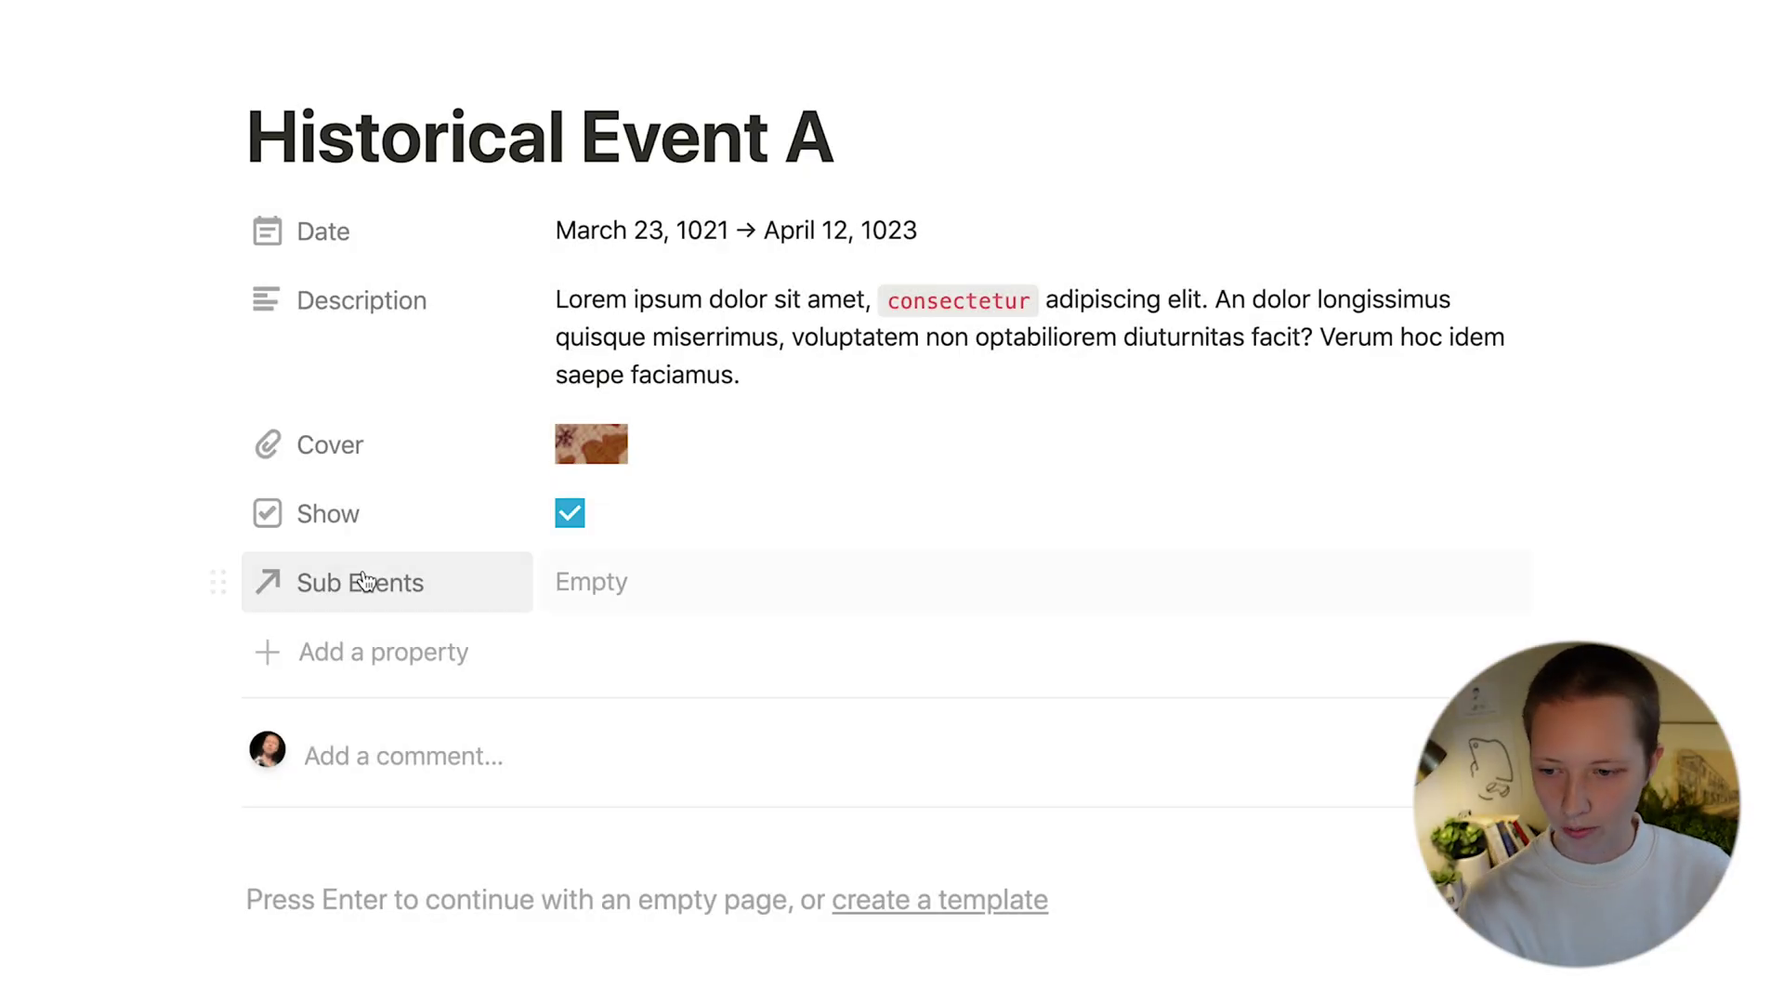
Step: Rename the back-link relation property to 'Parent Event'
click(432, 660)
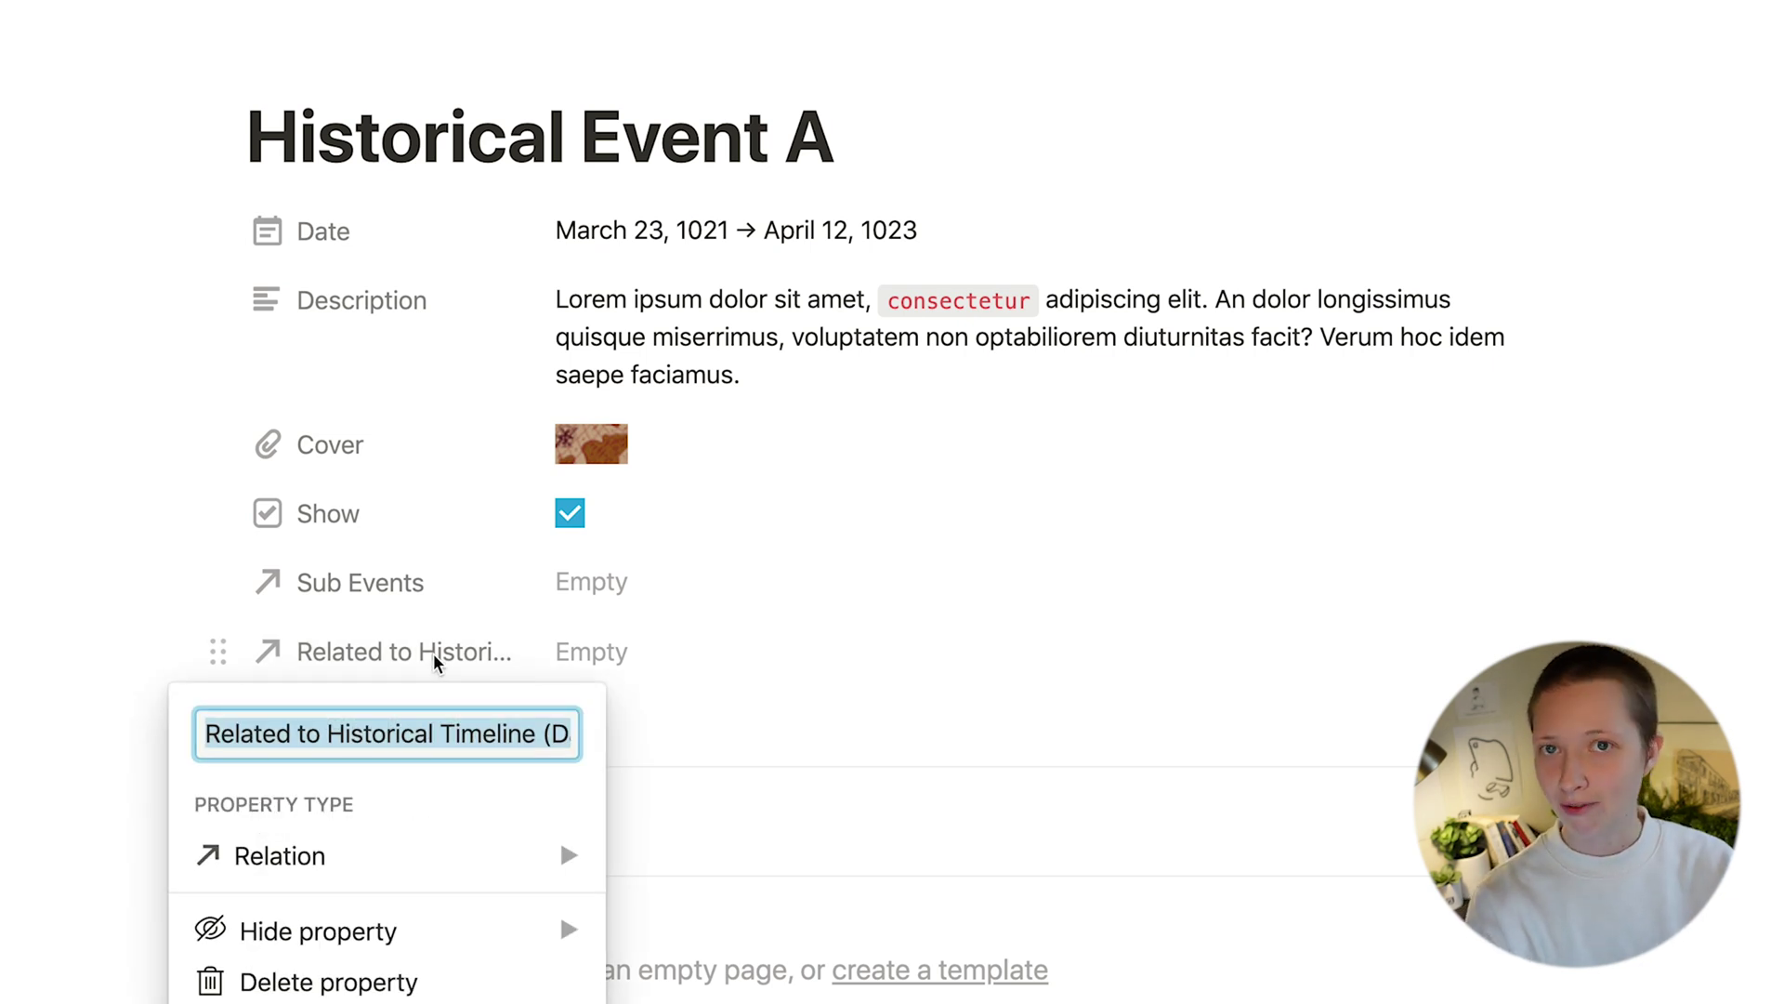
text(Parent Event)
key(Return)
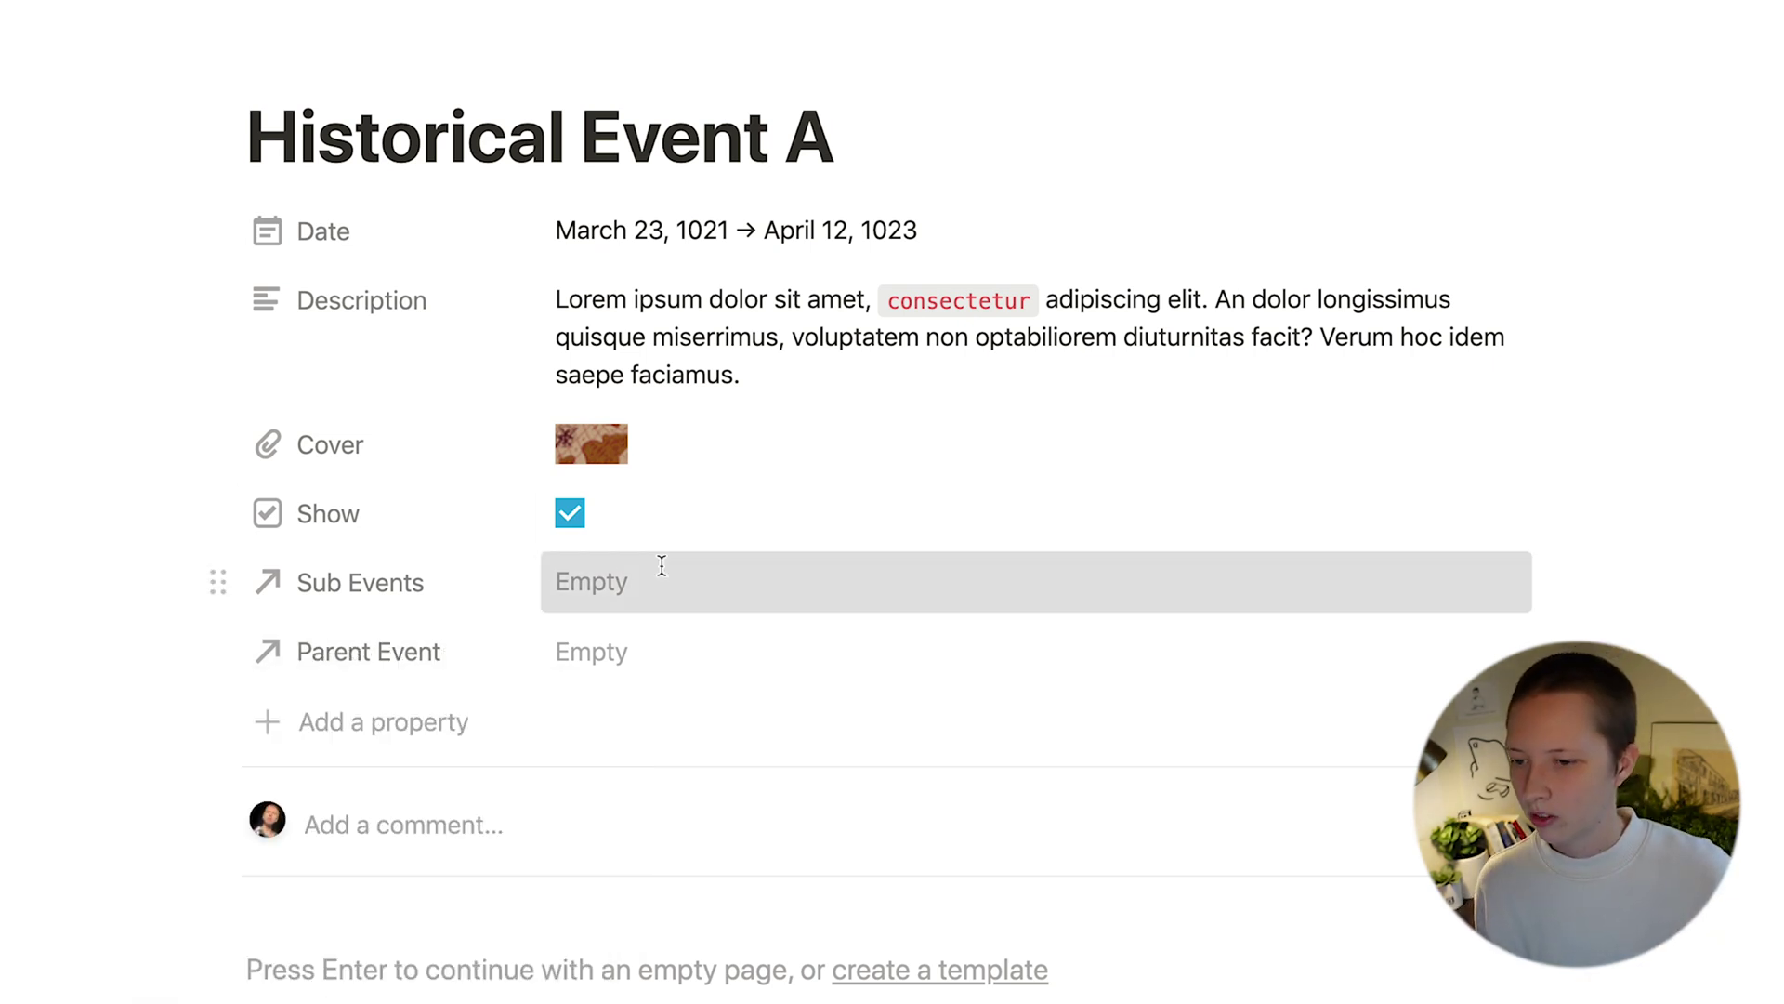
Step: Link Historical Event A1 as a sub event and open its page
click(662, 565)
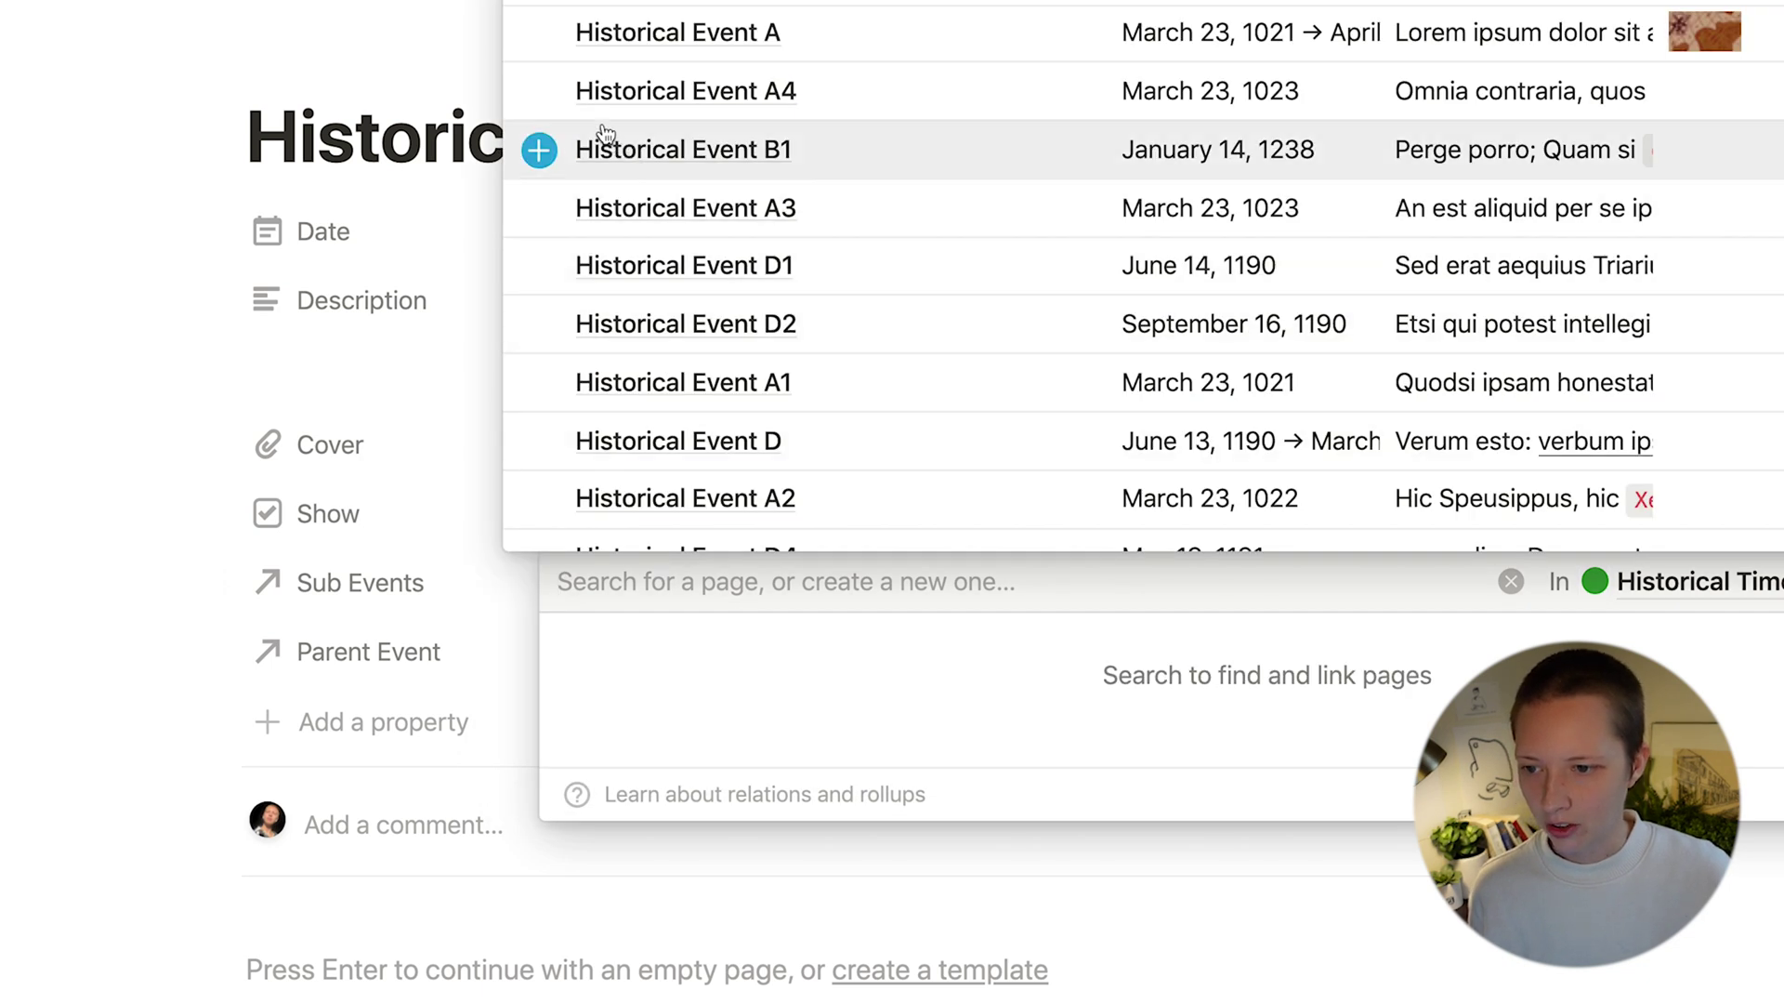
text(A1)
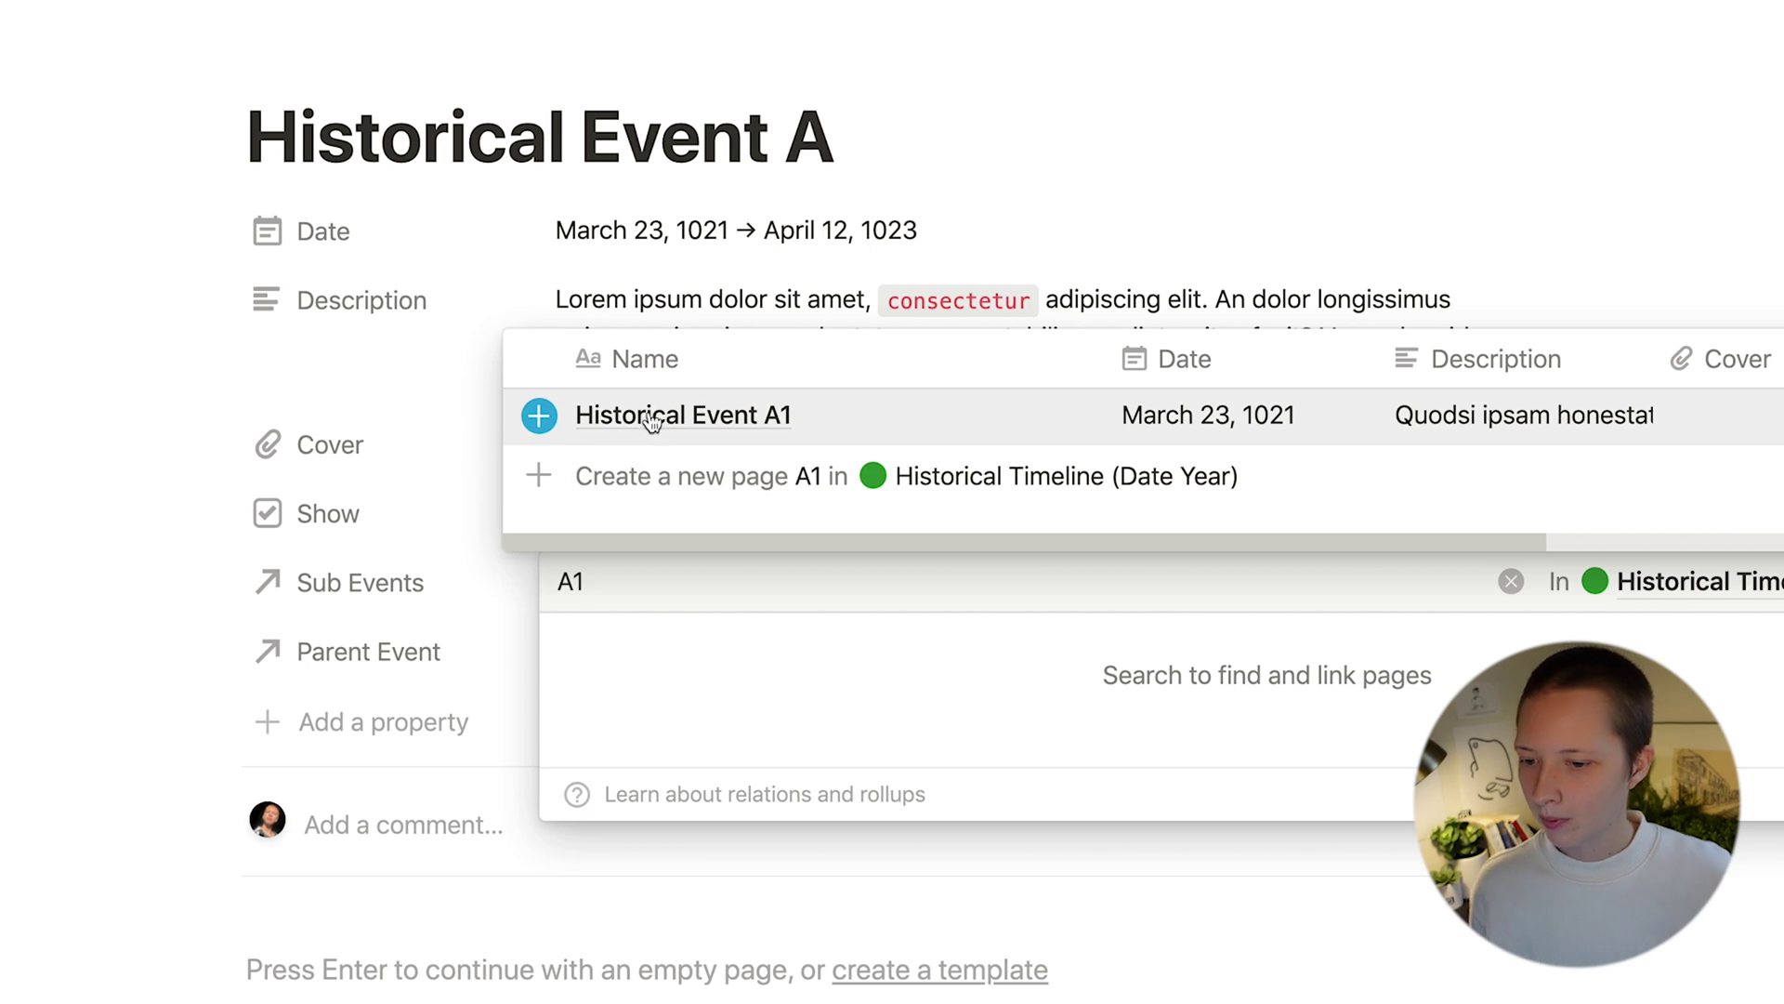
click(650, 415)
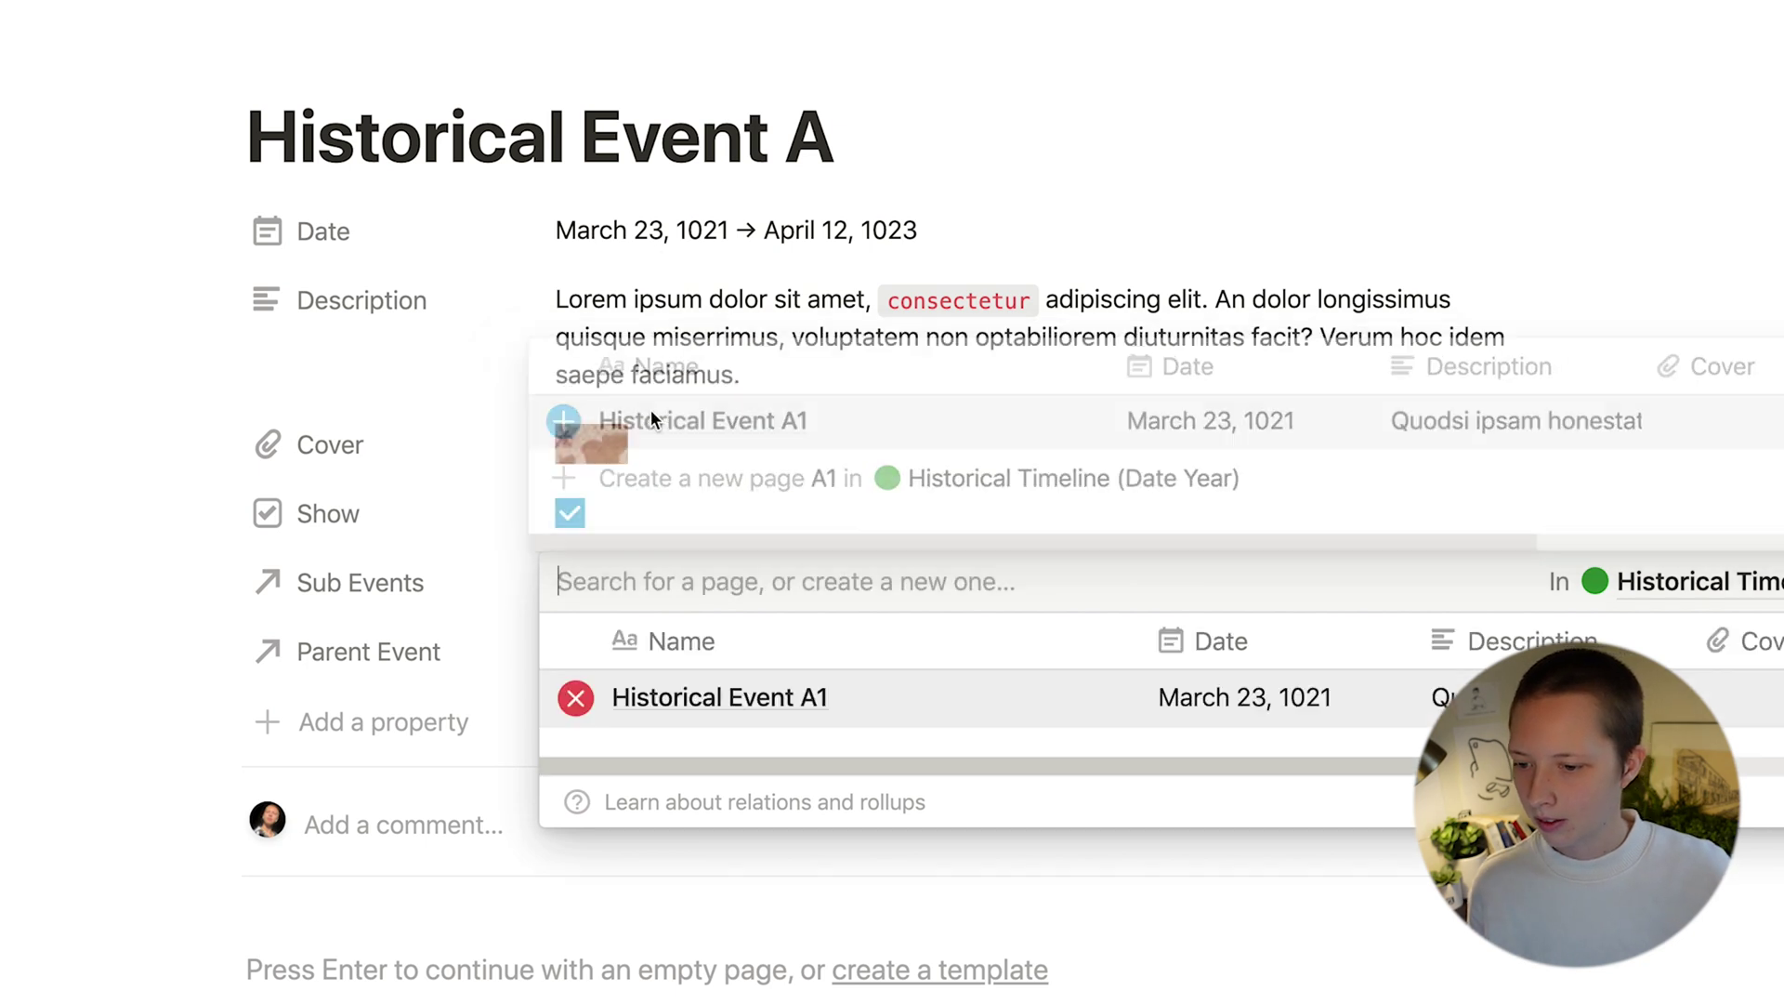
click(684, 723)
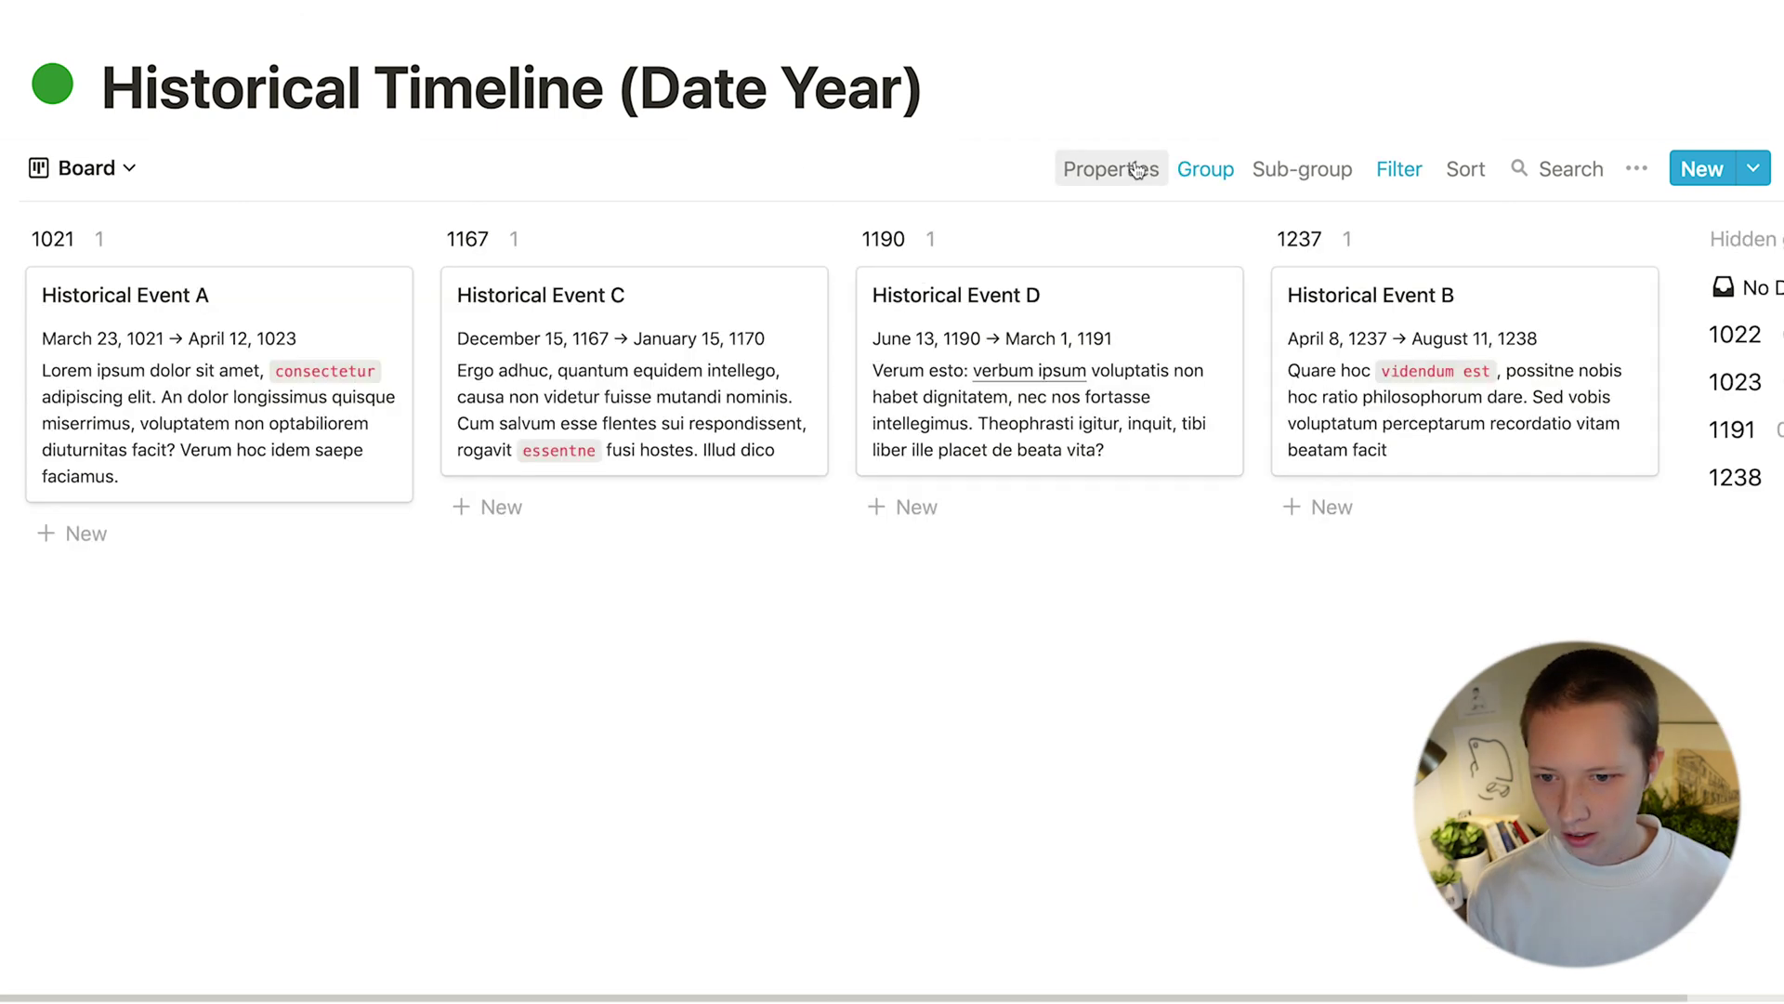
Step: Turn on the Sub Events property in the board's card properties
click(1137, 170)
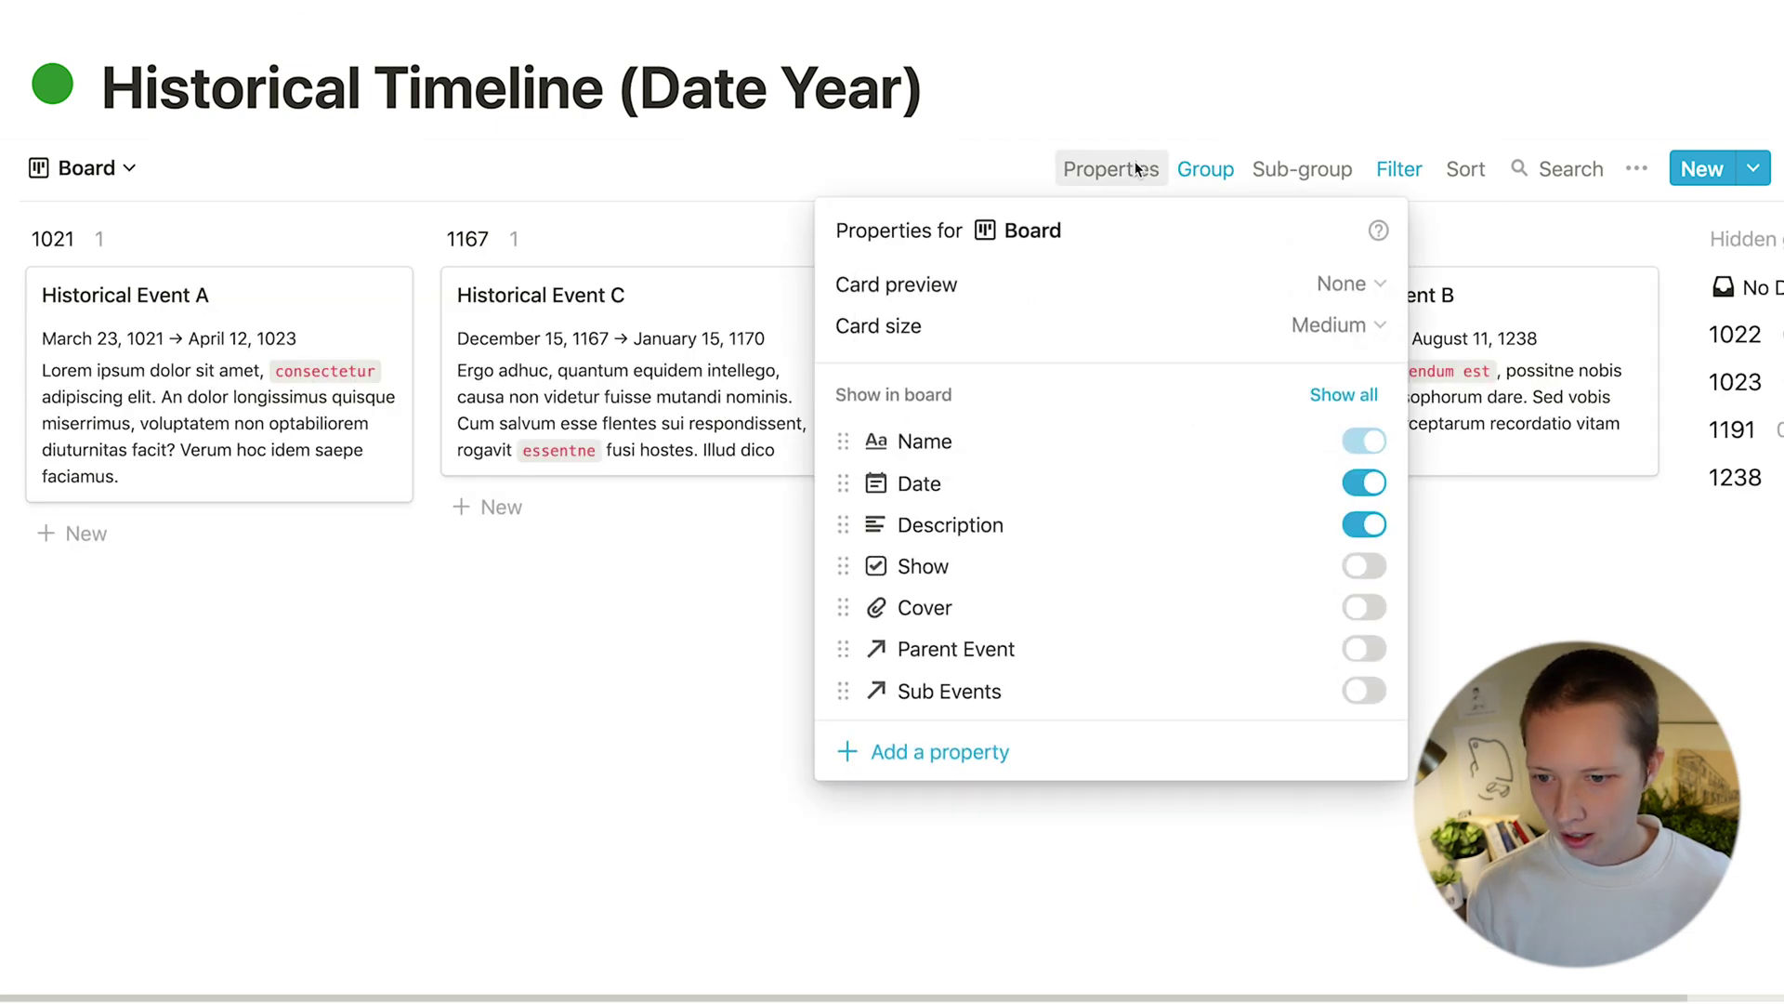
click(1364, 691)
click(238, 842)
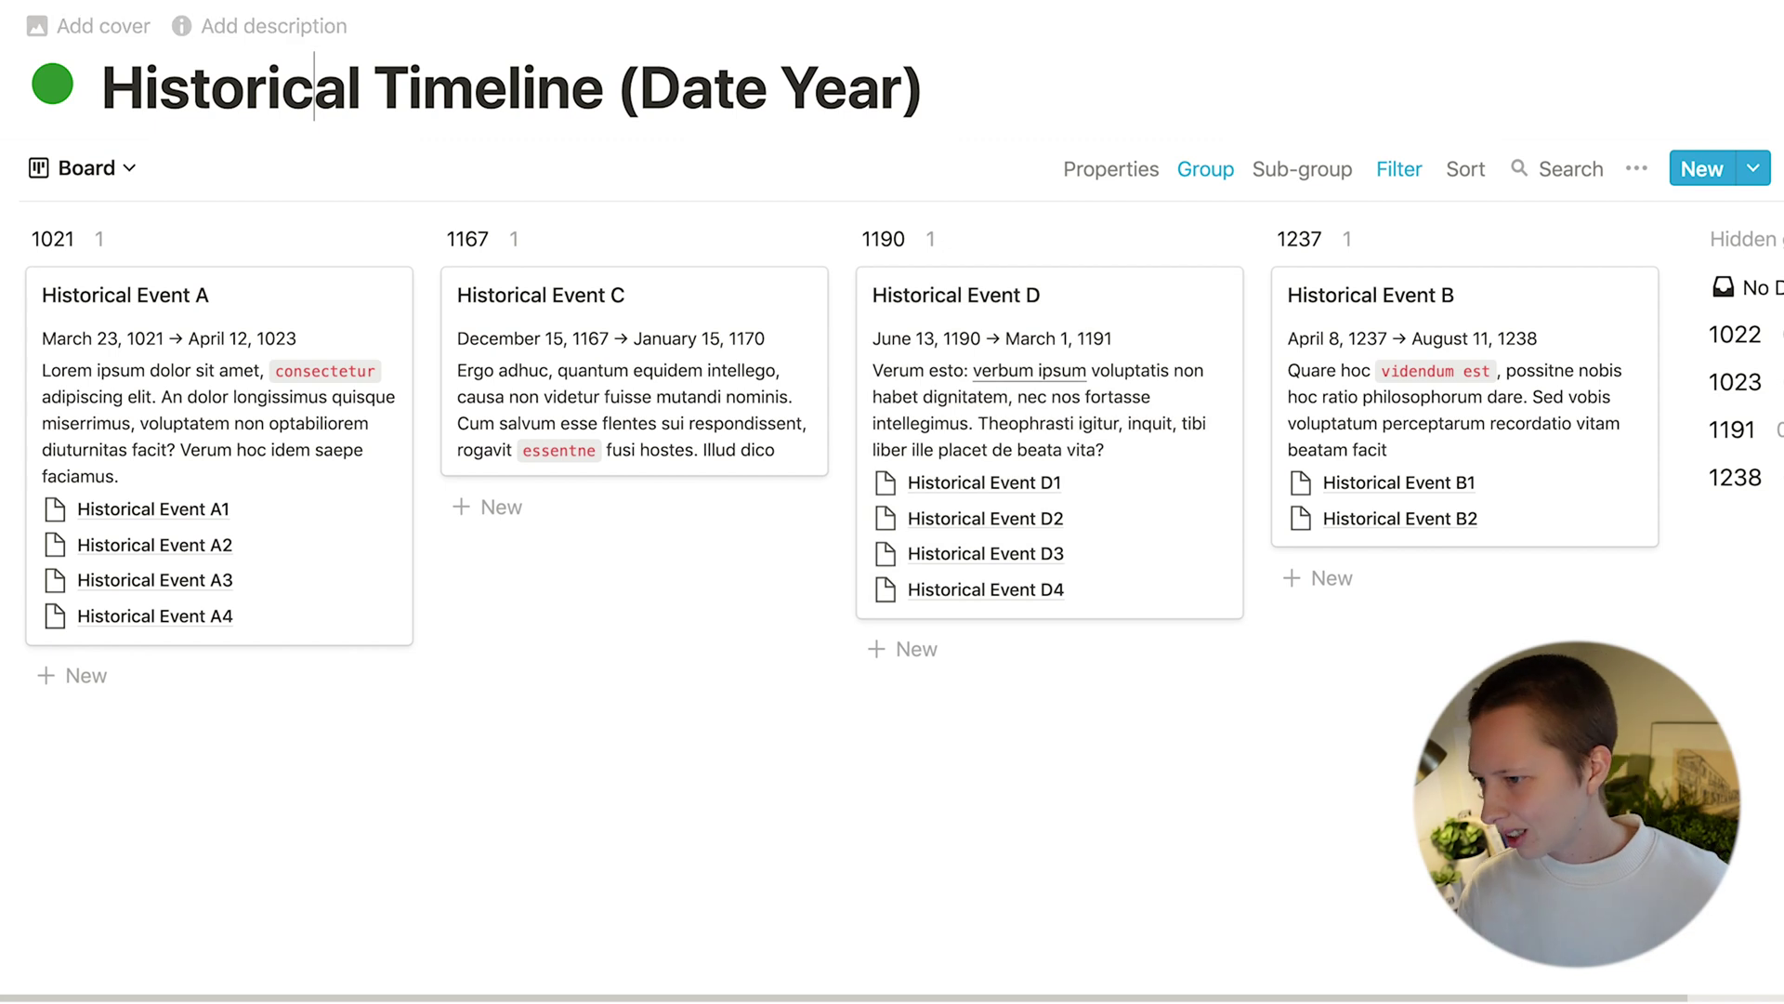
Step: Return to the Historical Timelines page and open the Historical Timeline (Date Month) database
key(super+bracketleft)
scroll(606, 249, down, 5)
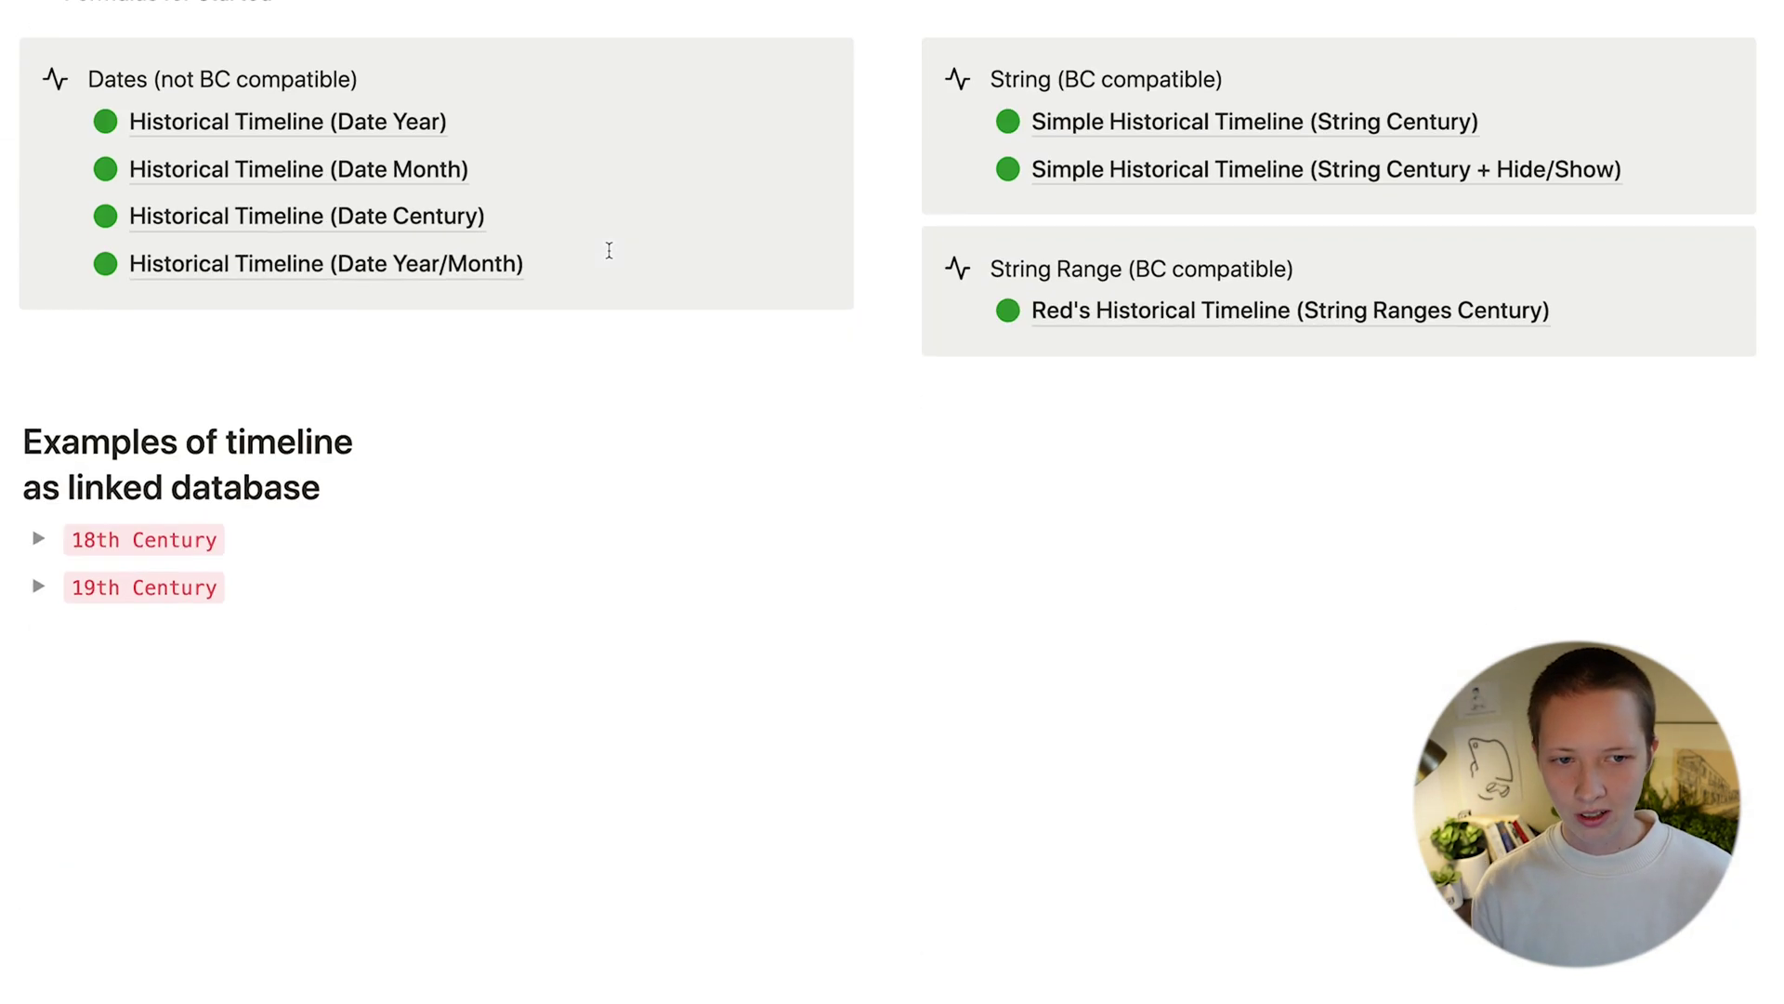
scroll(611, 259, up, 2)
scroll(605, 247, up, 3)
click(353, 595)
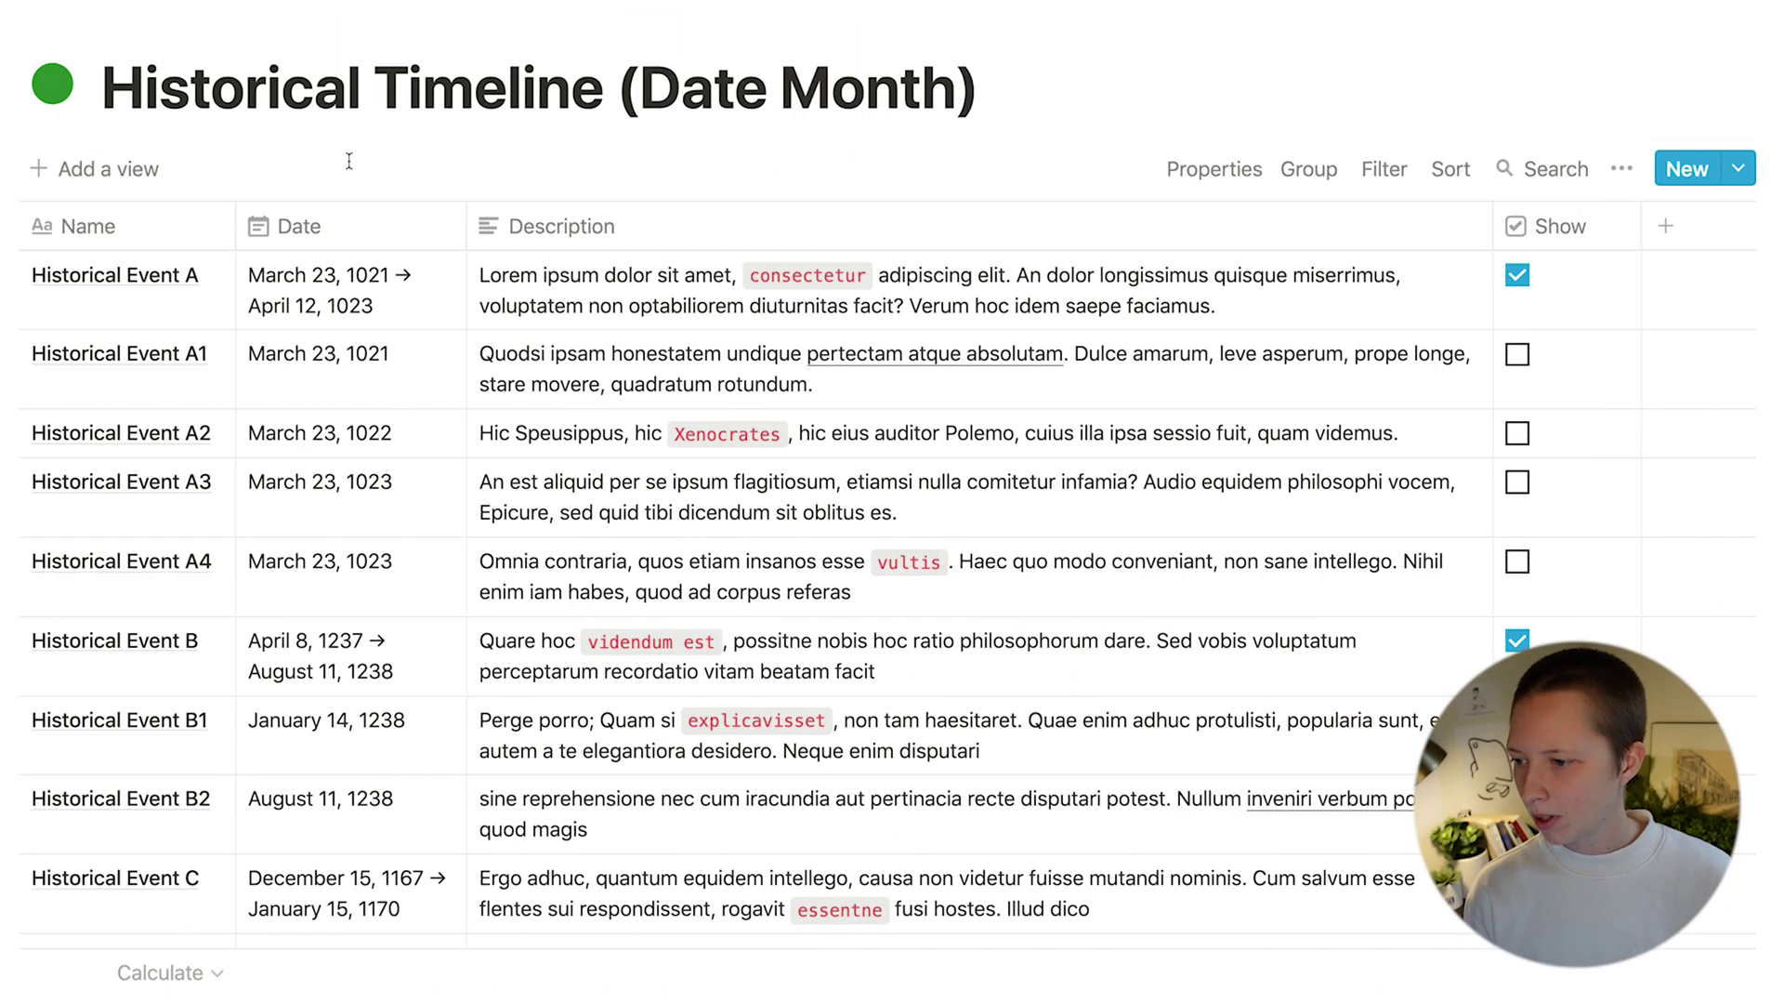
Step: Close the Historical Event A preview and add a new Board view to the timeline
click(195, 269)
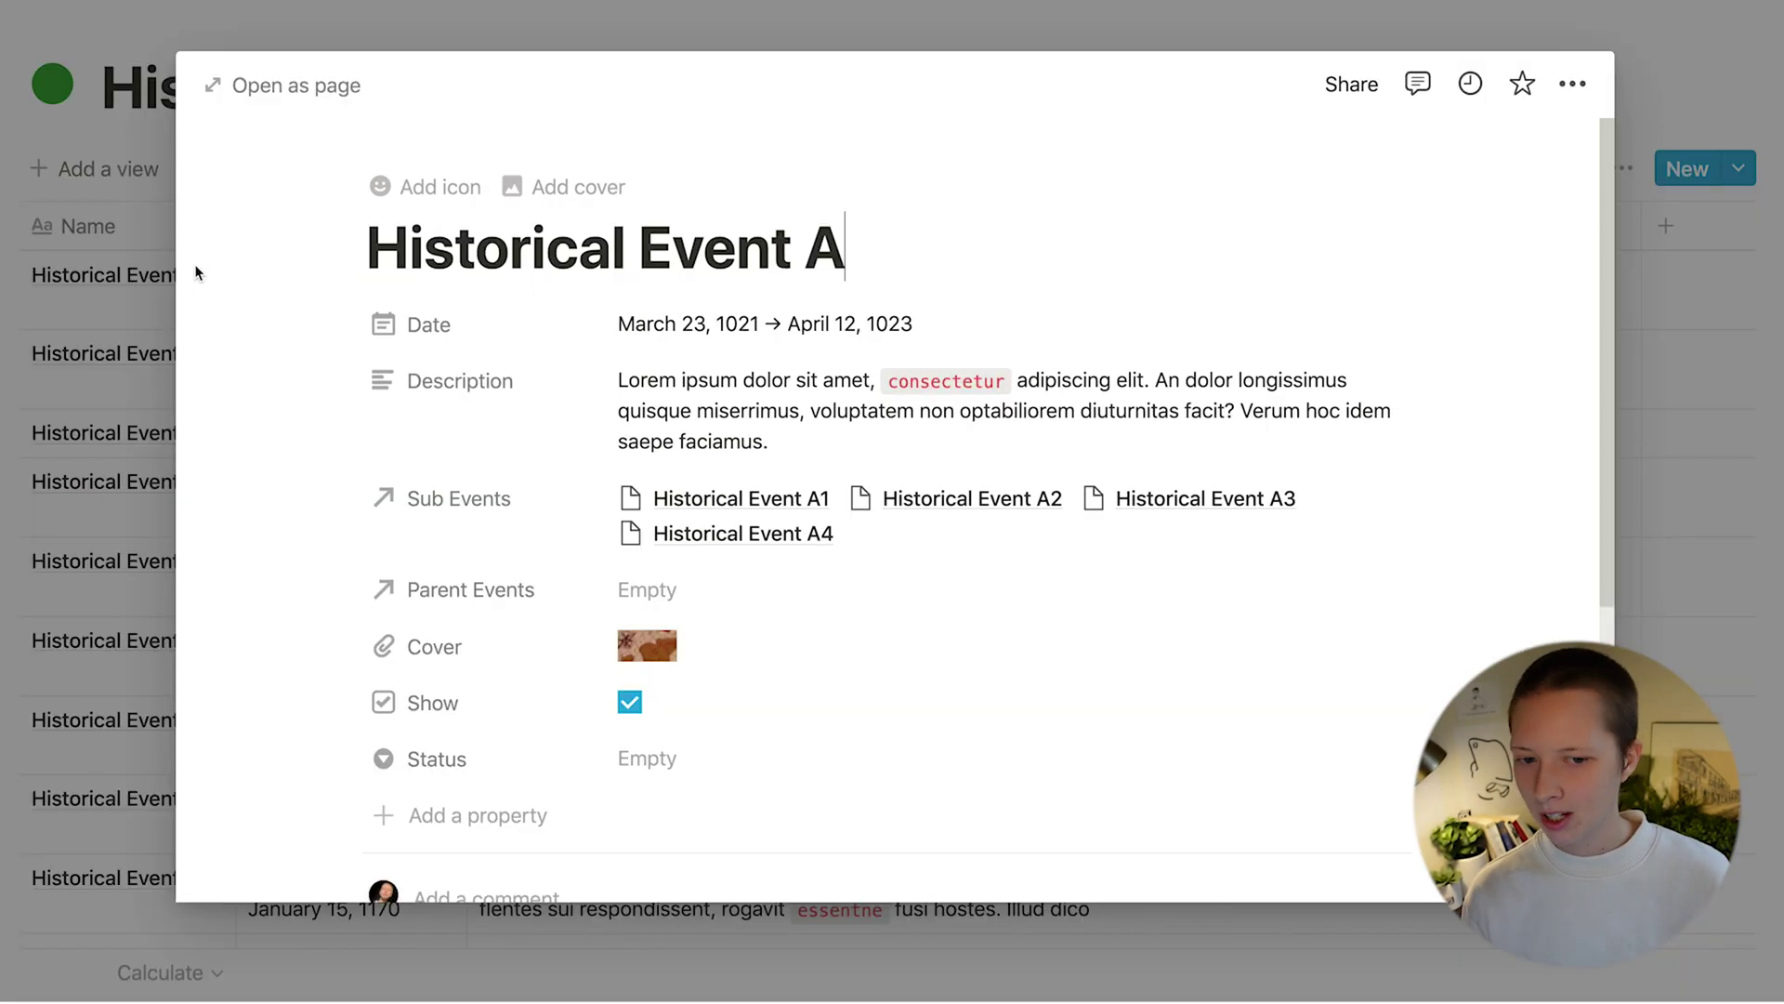
click(47, 235)
click(102, 168)
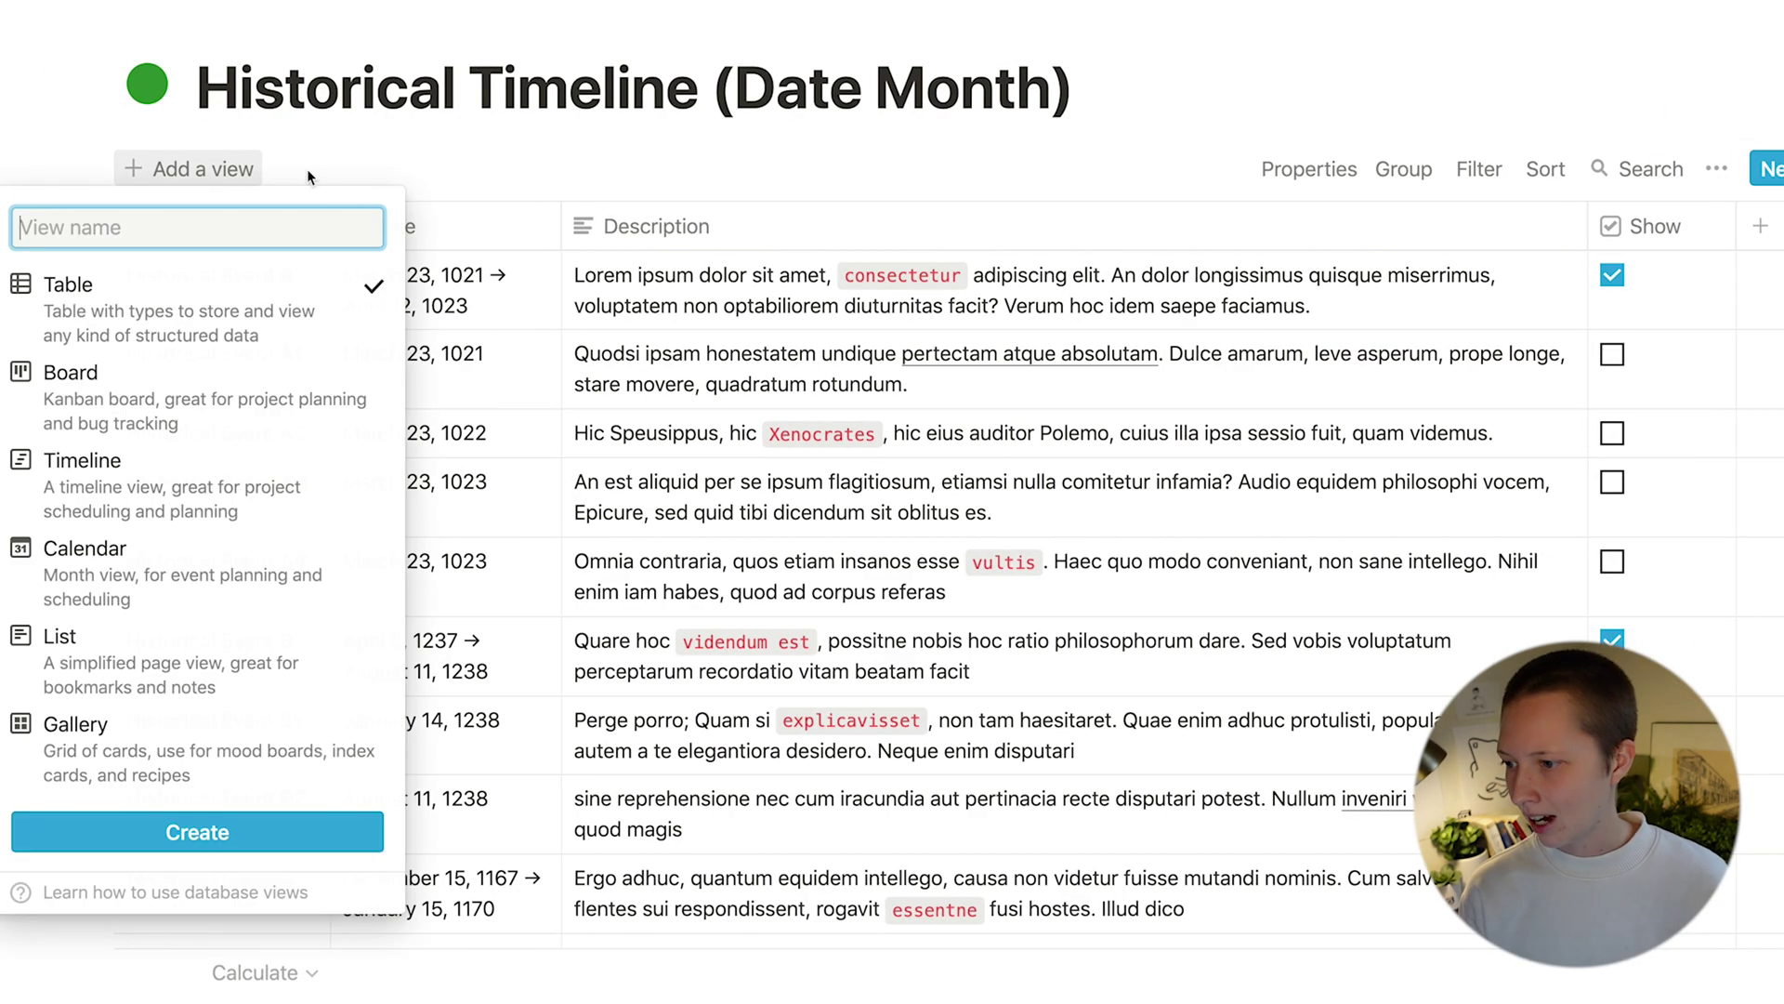
click(153, 399)
text(Board)
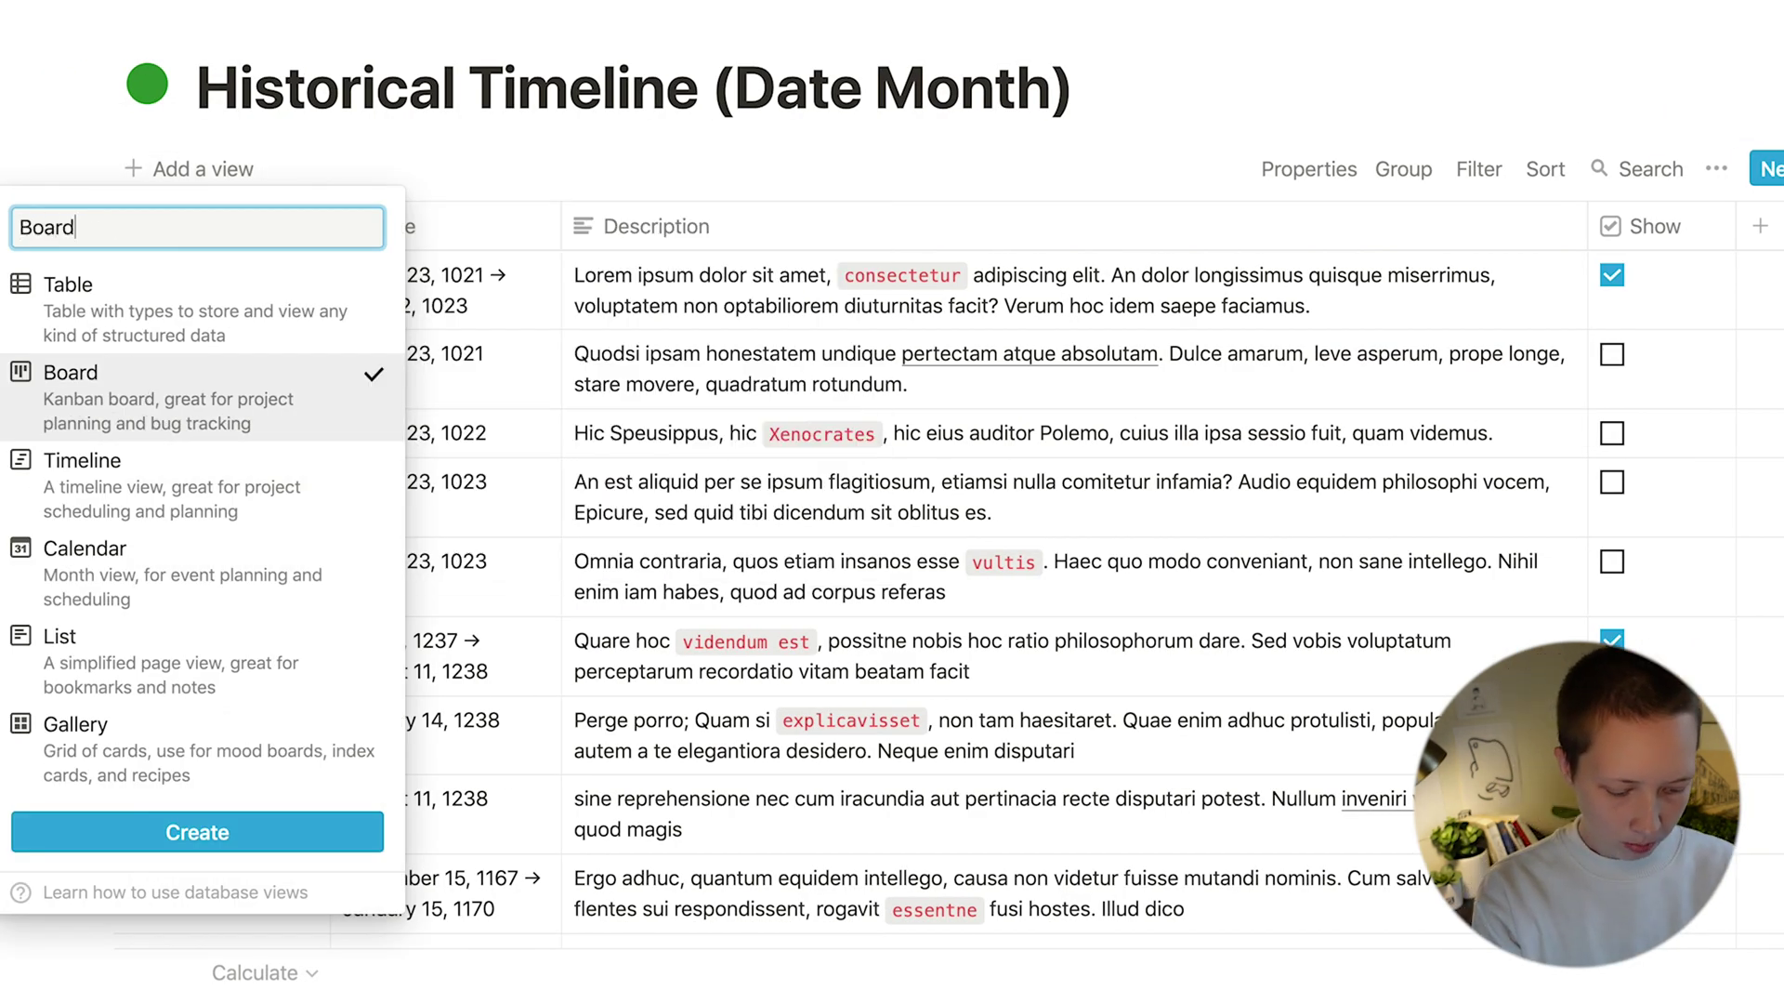
key(Return)
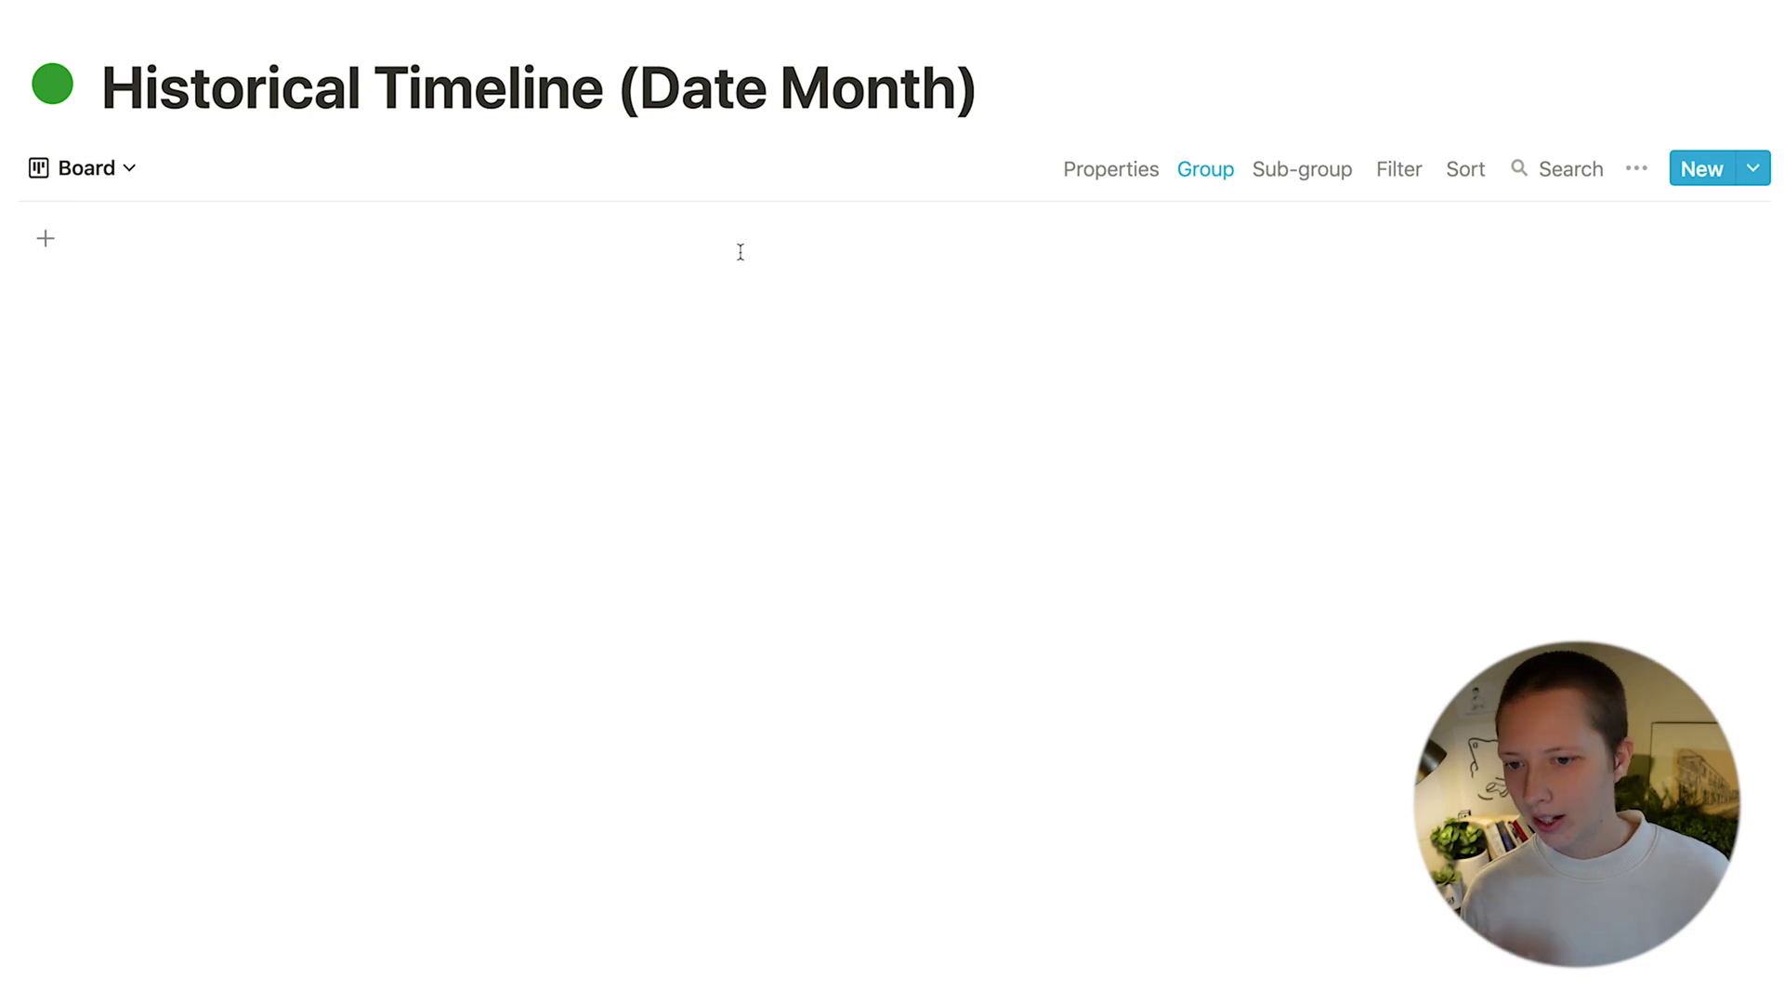
Step: Group the board by Date by month and hide empty groups
click(1188, 175)
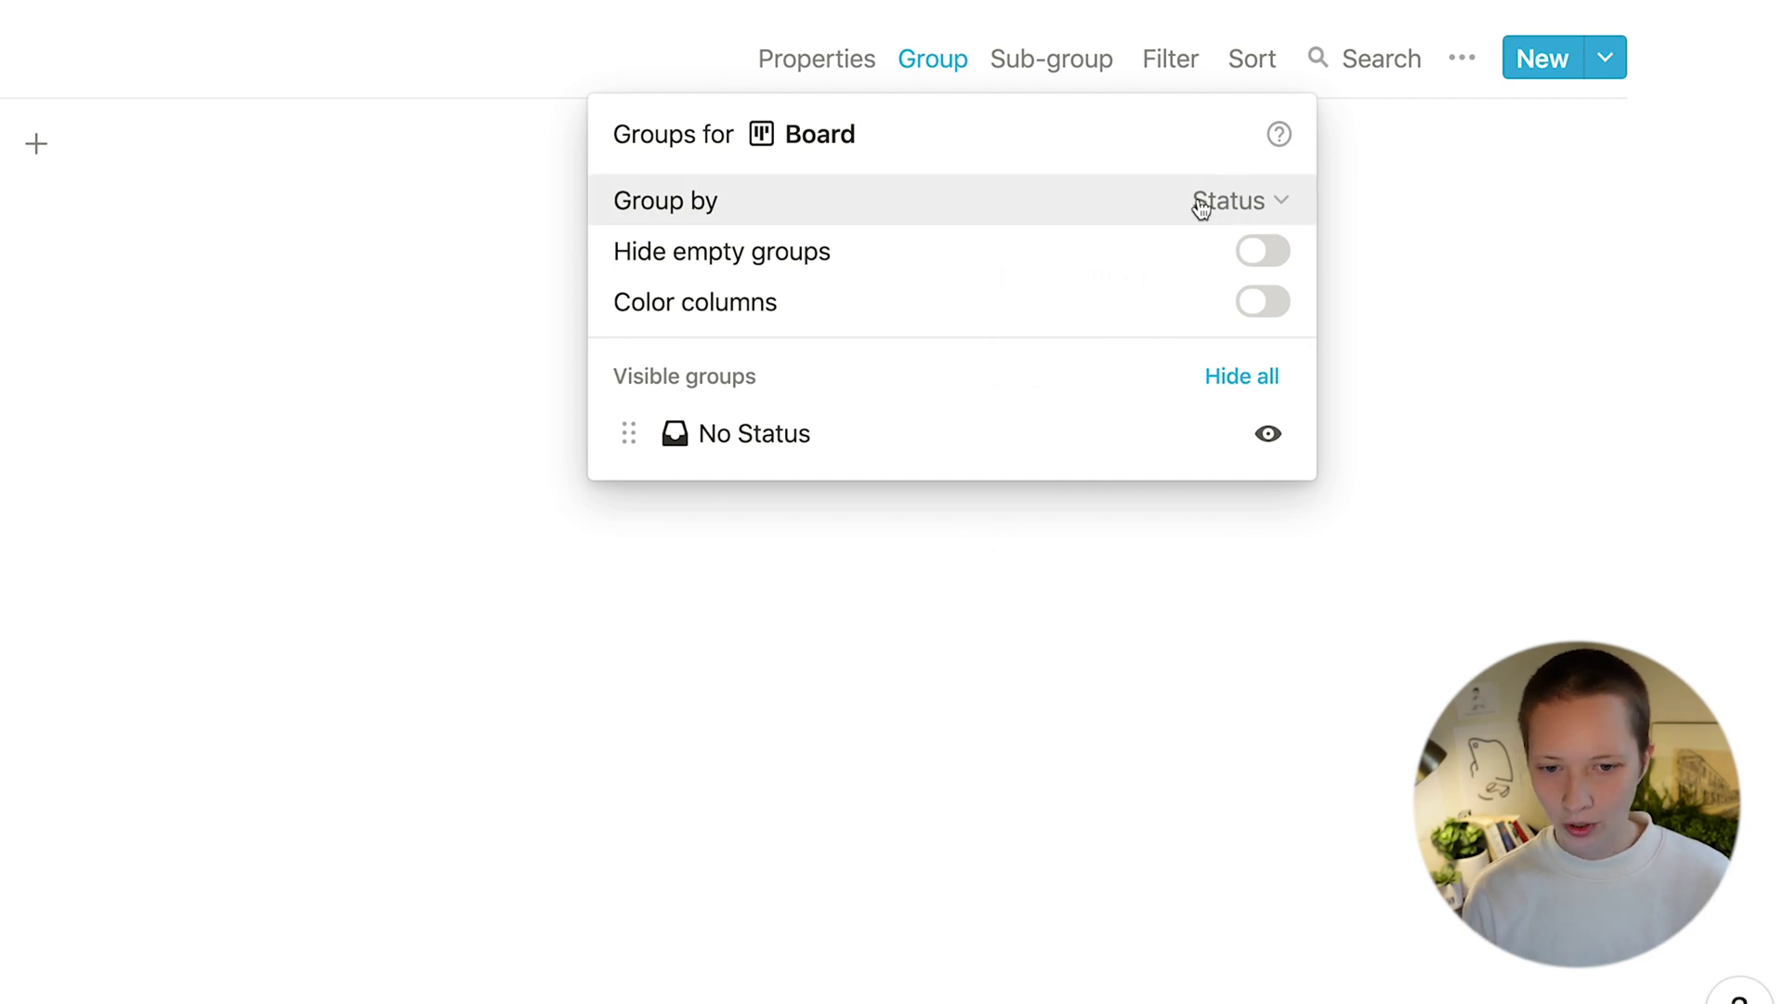
click(1200, 202)
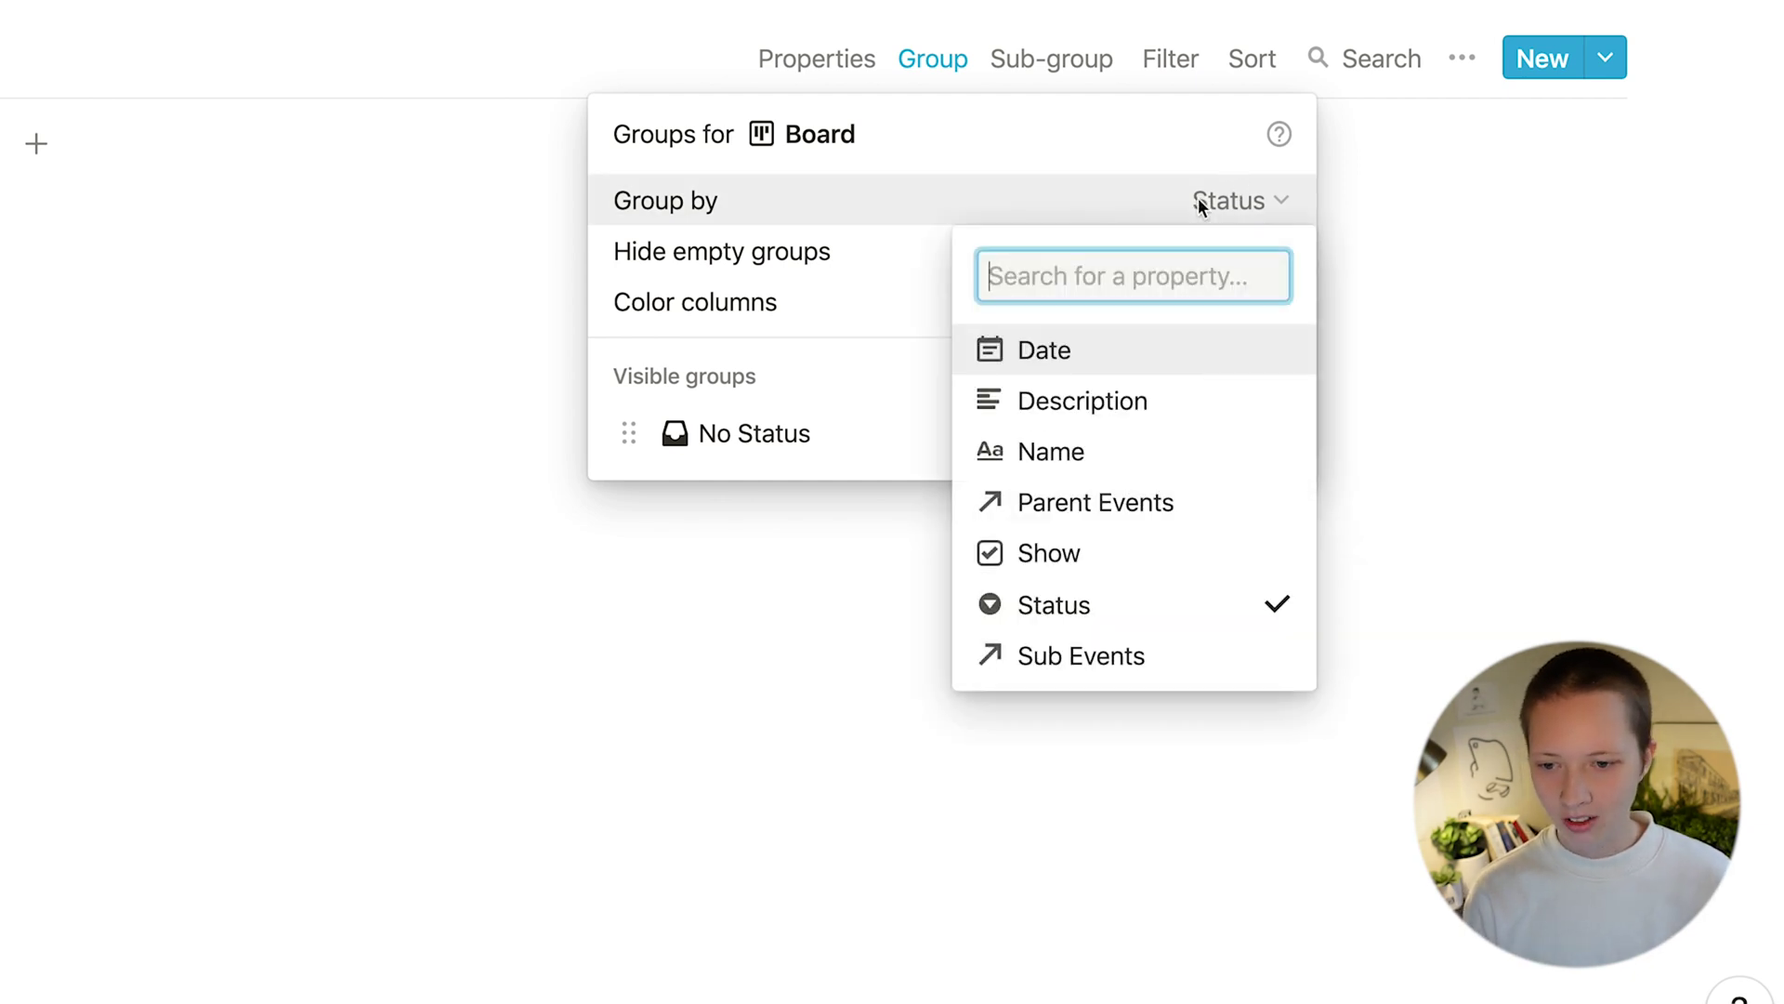
click(1050, 368)
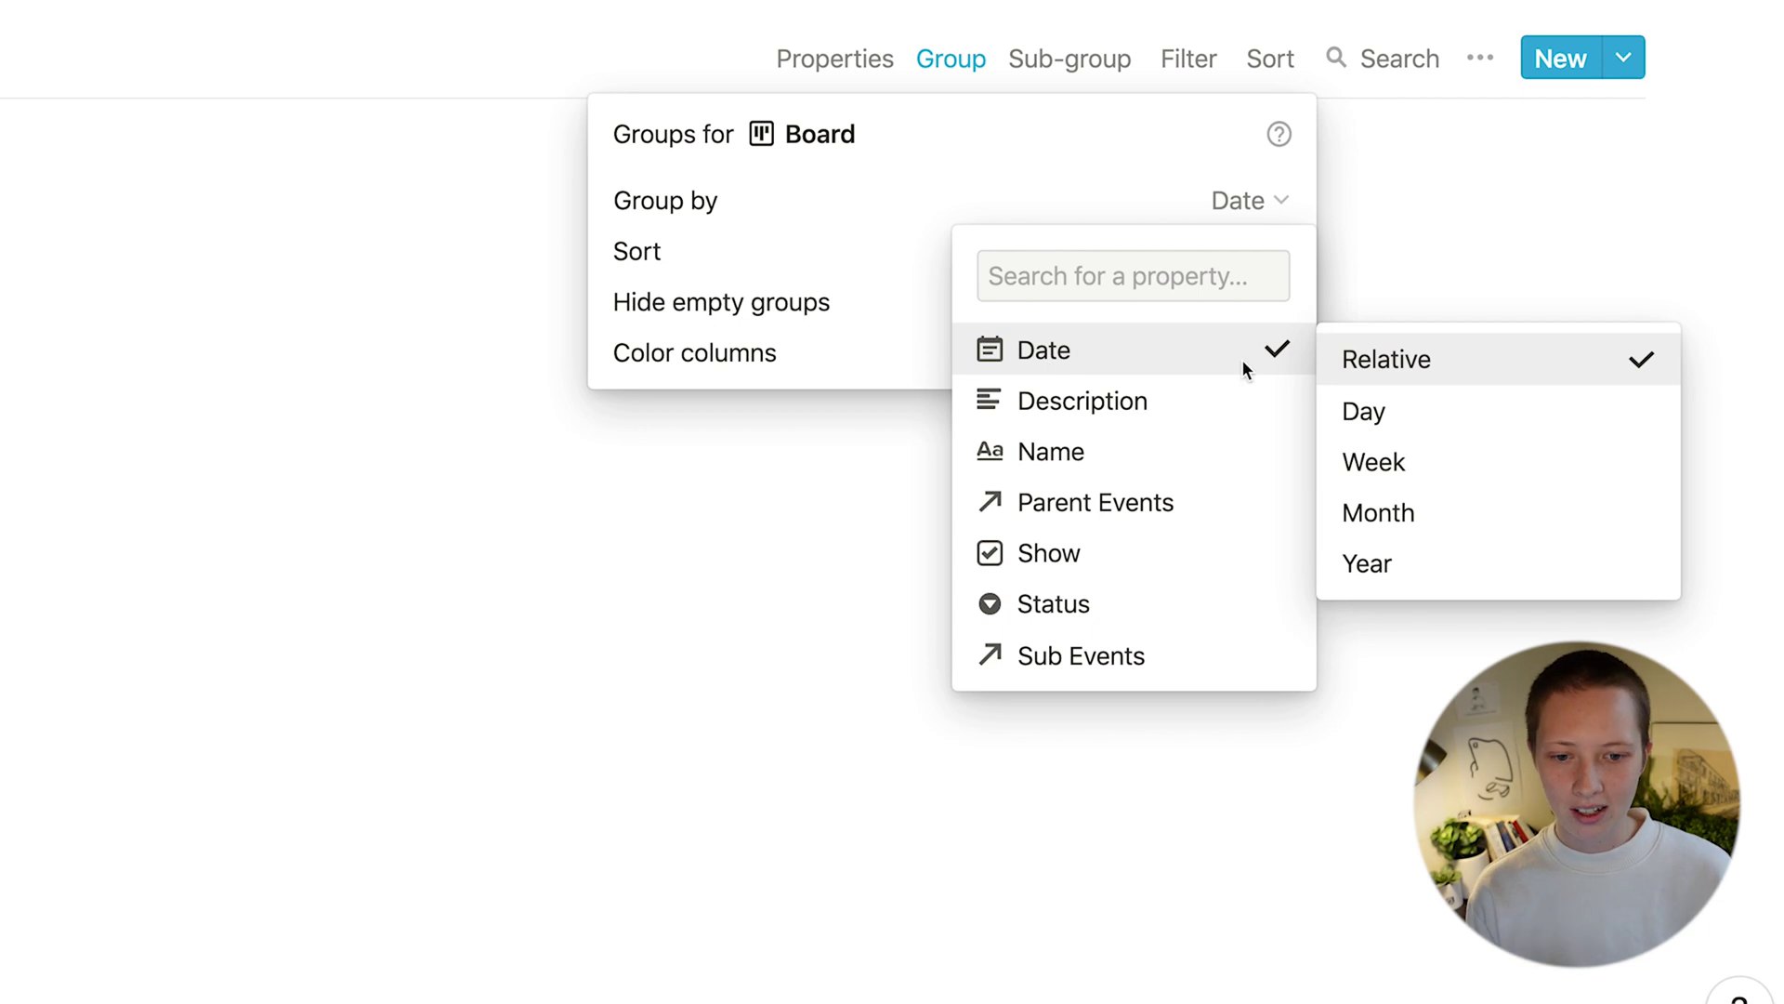
click(1423, 516)
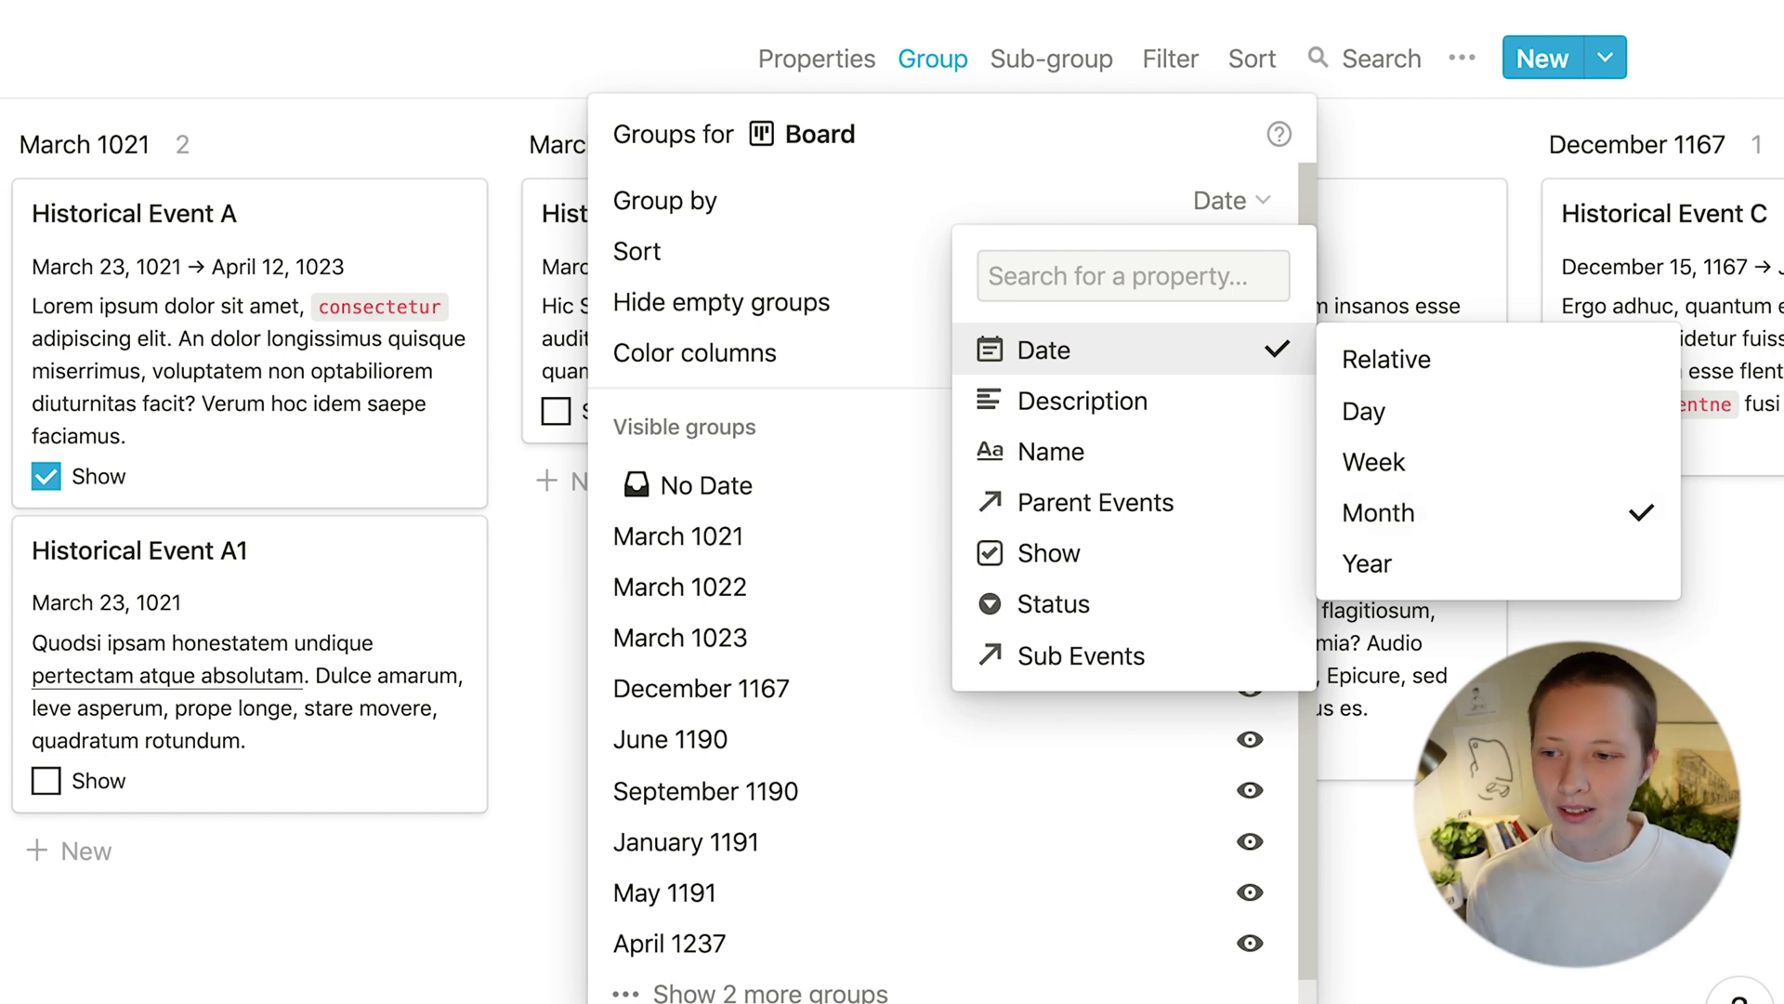
key(Escape)
key(Escape)
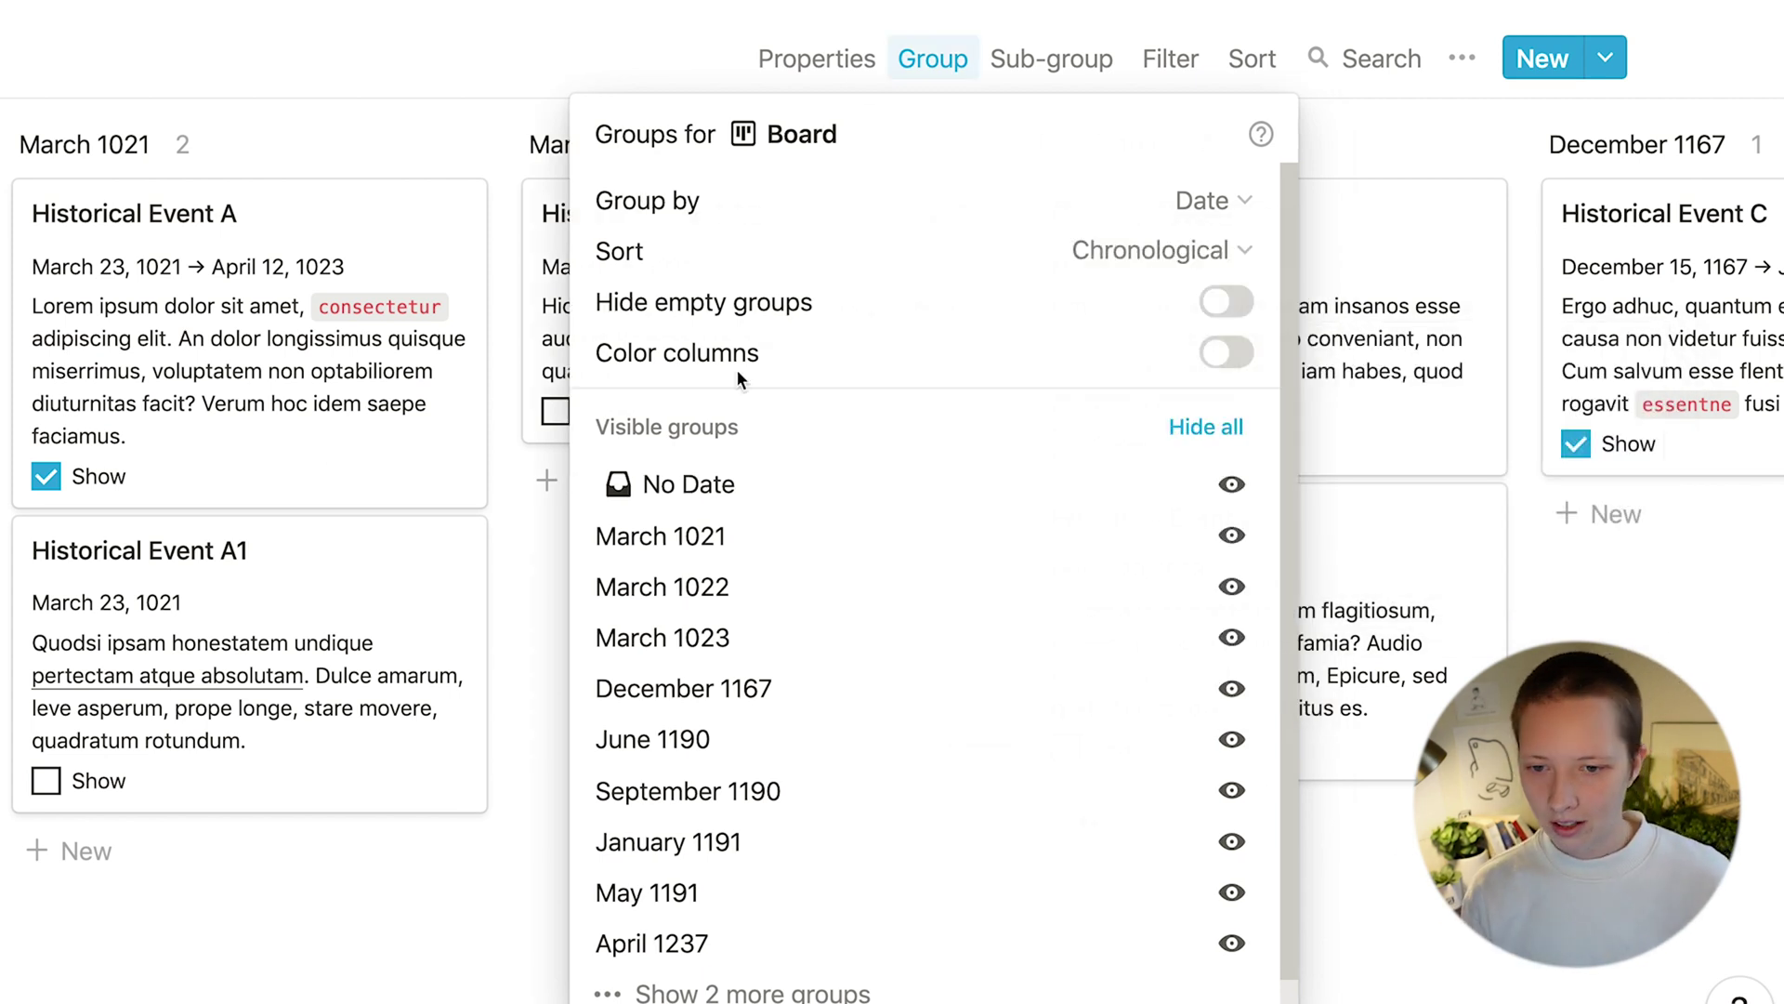
click(1239, 313)
click(117, 151)
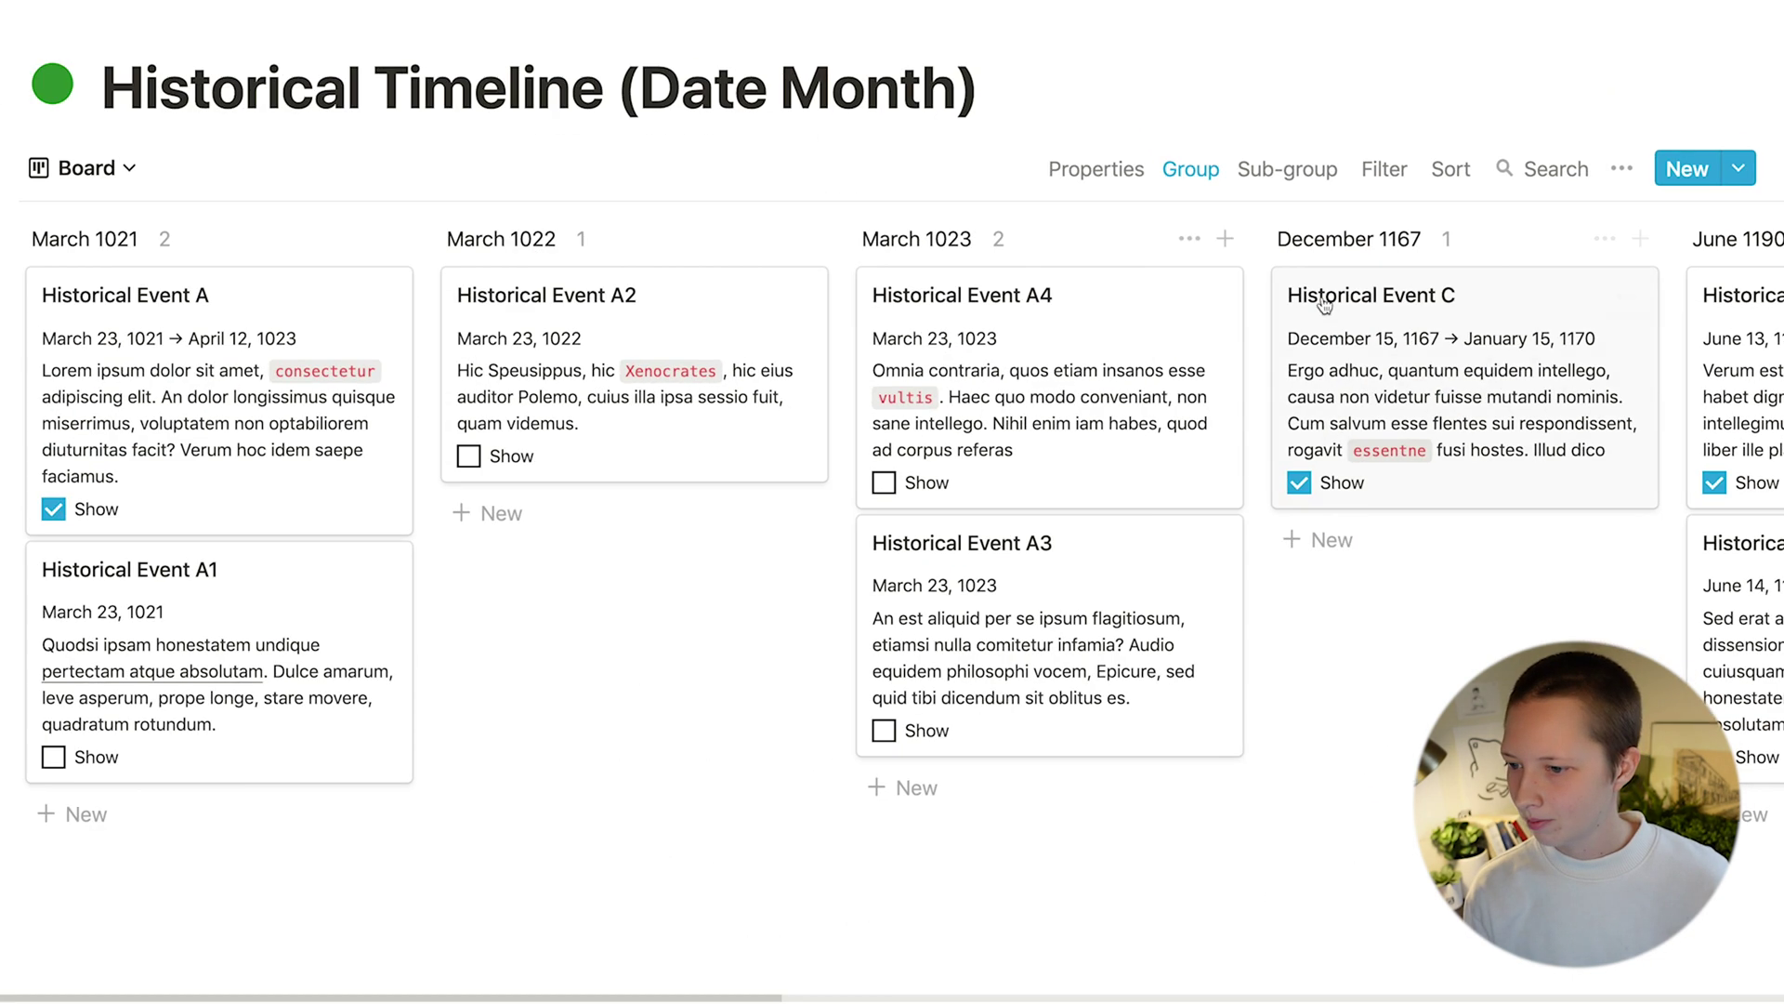
Step: Hide the Show checkbox and the Date from the Date Month board cards
click(1097, 169)
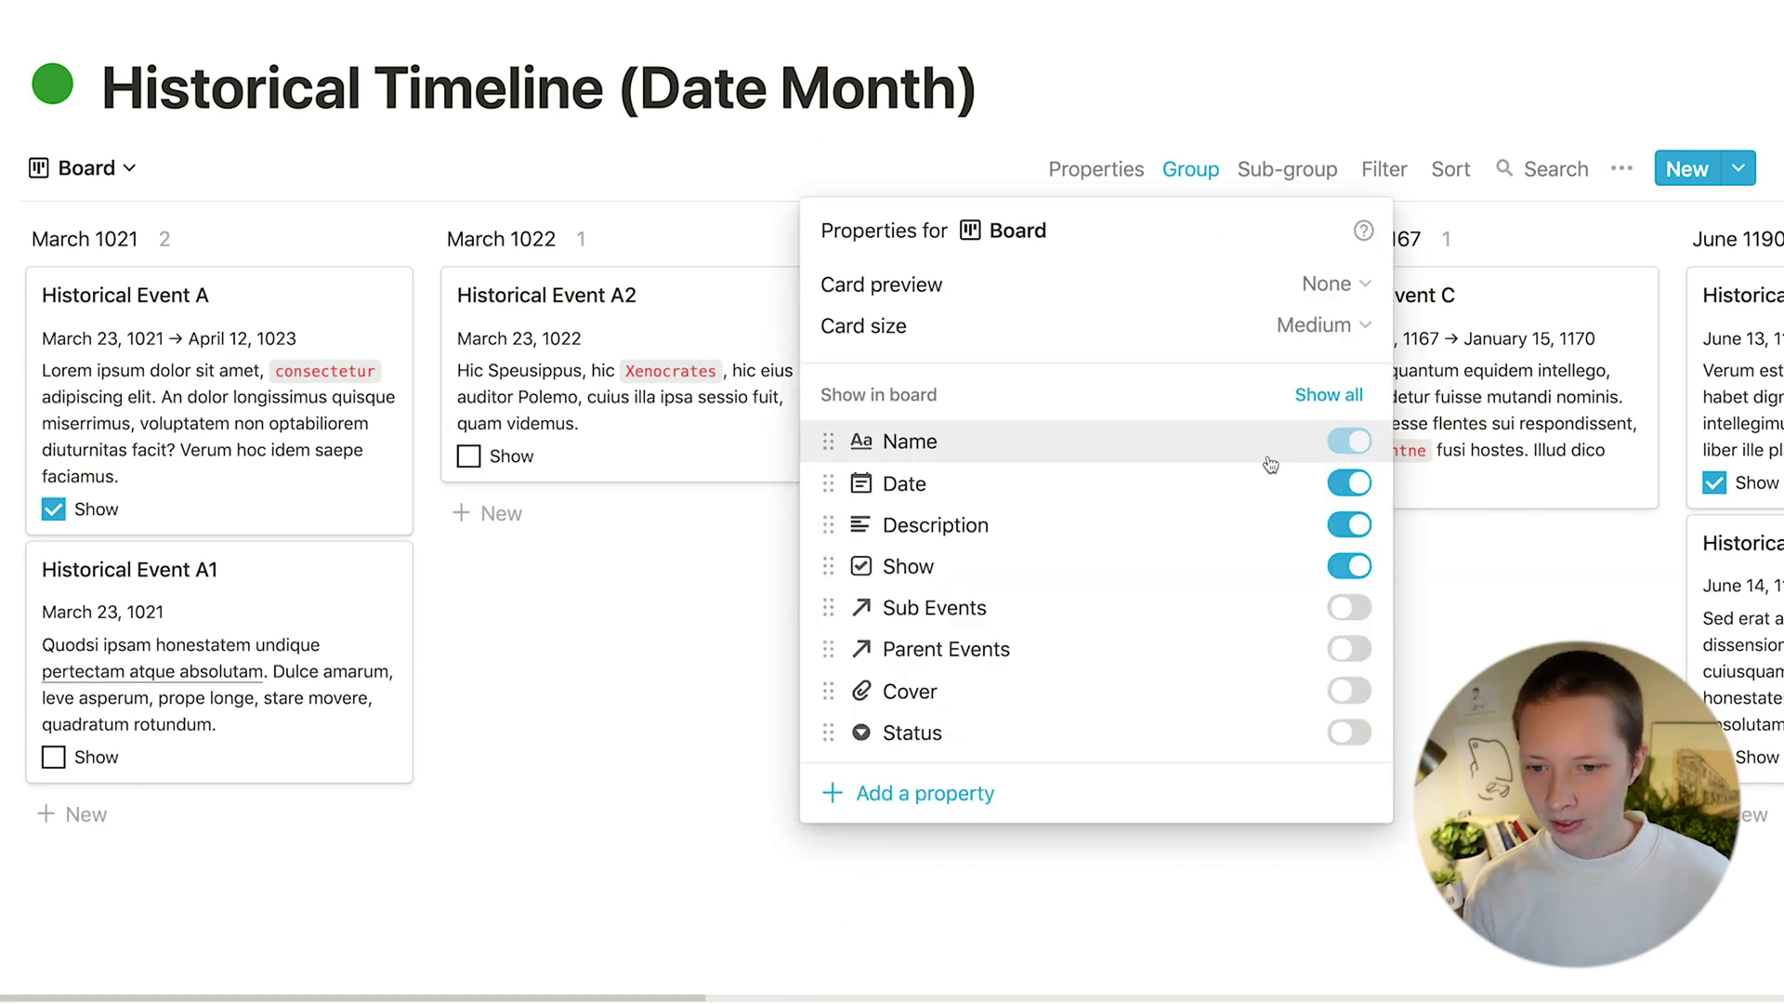
click(1359, 566)
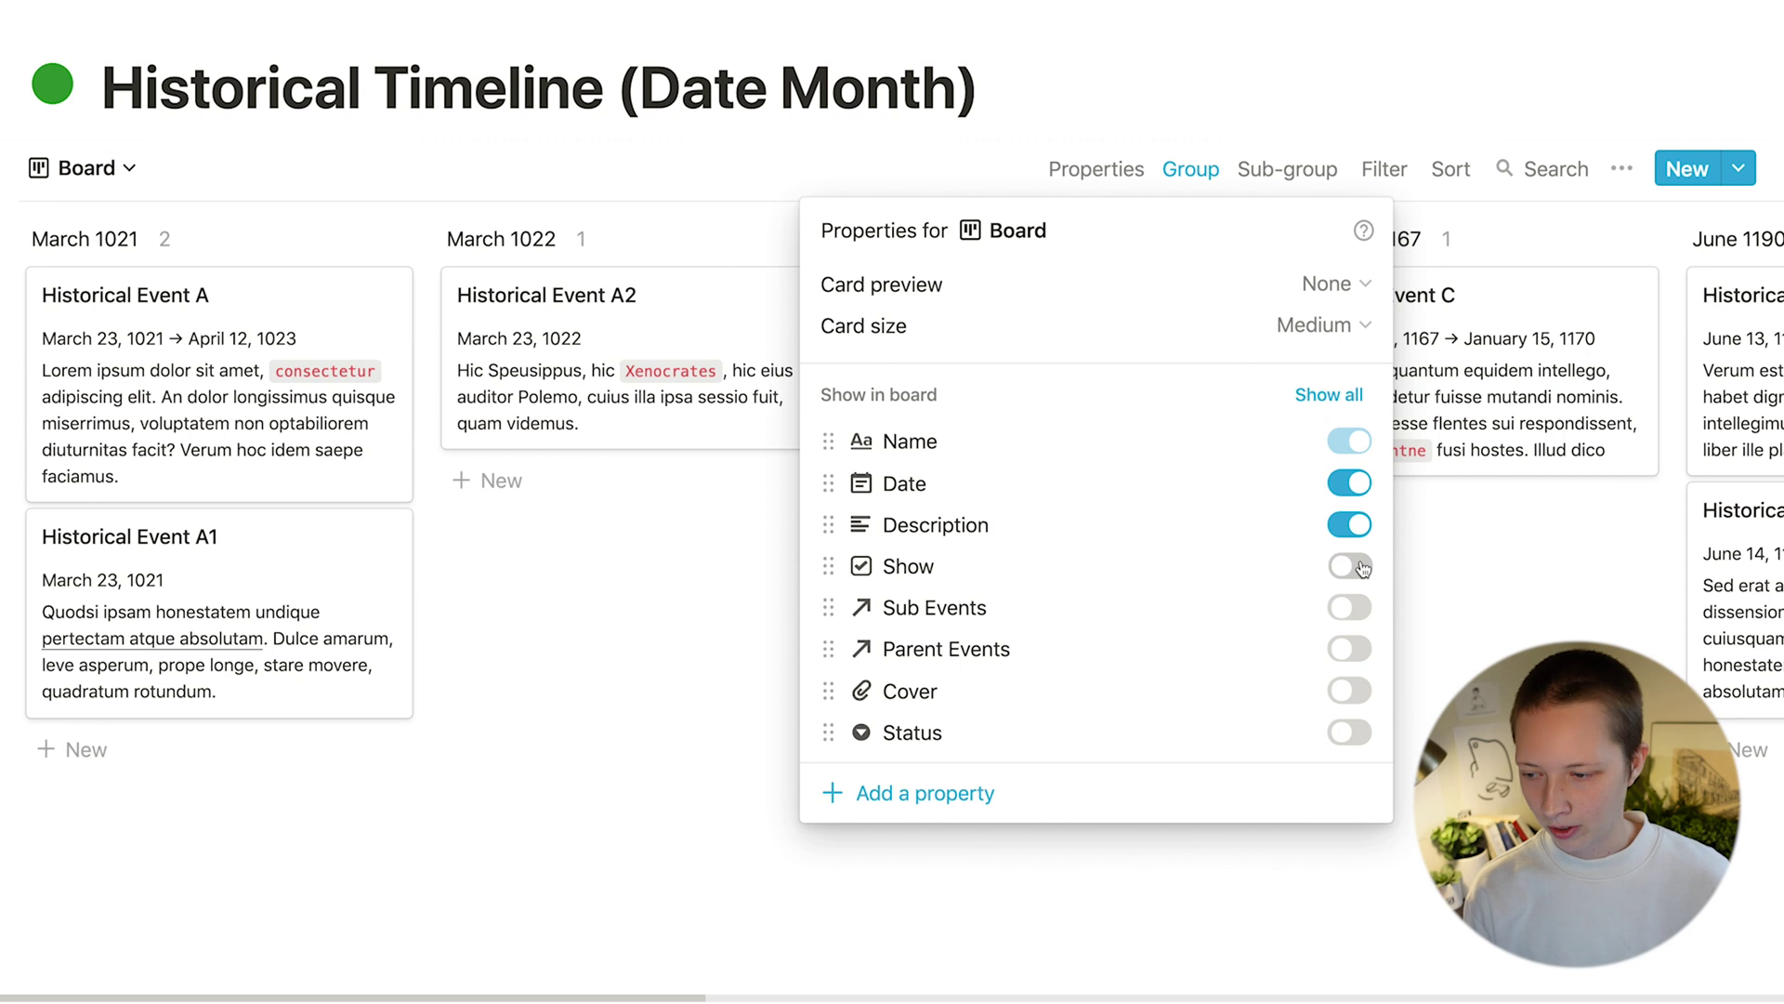
click(1352, 483)
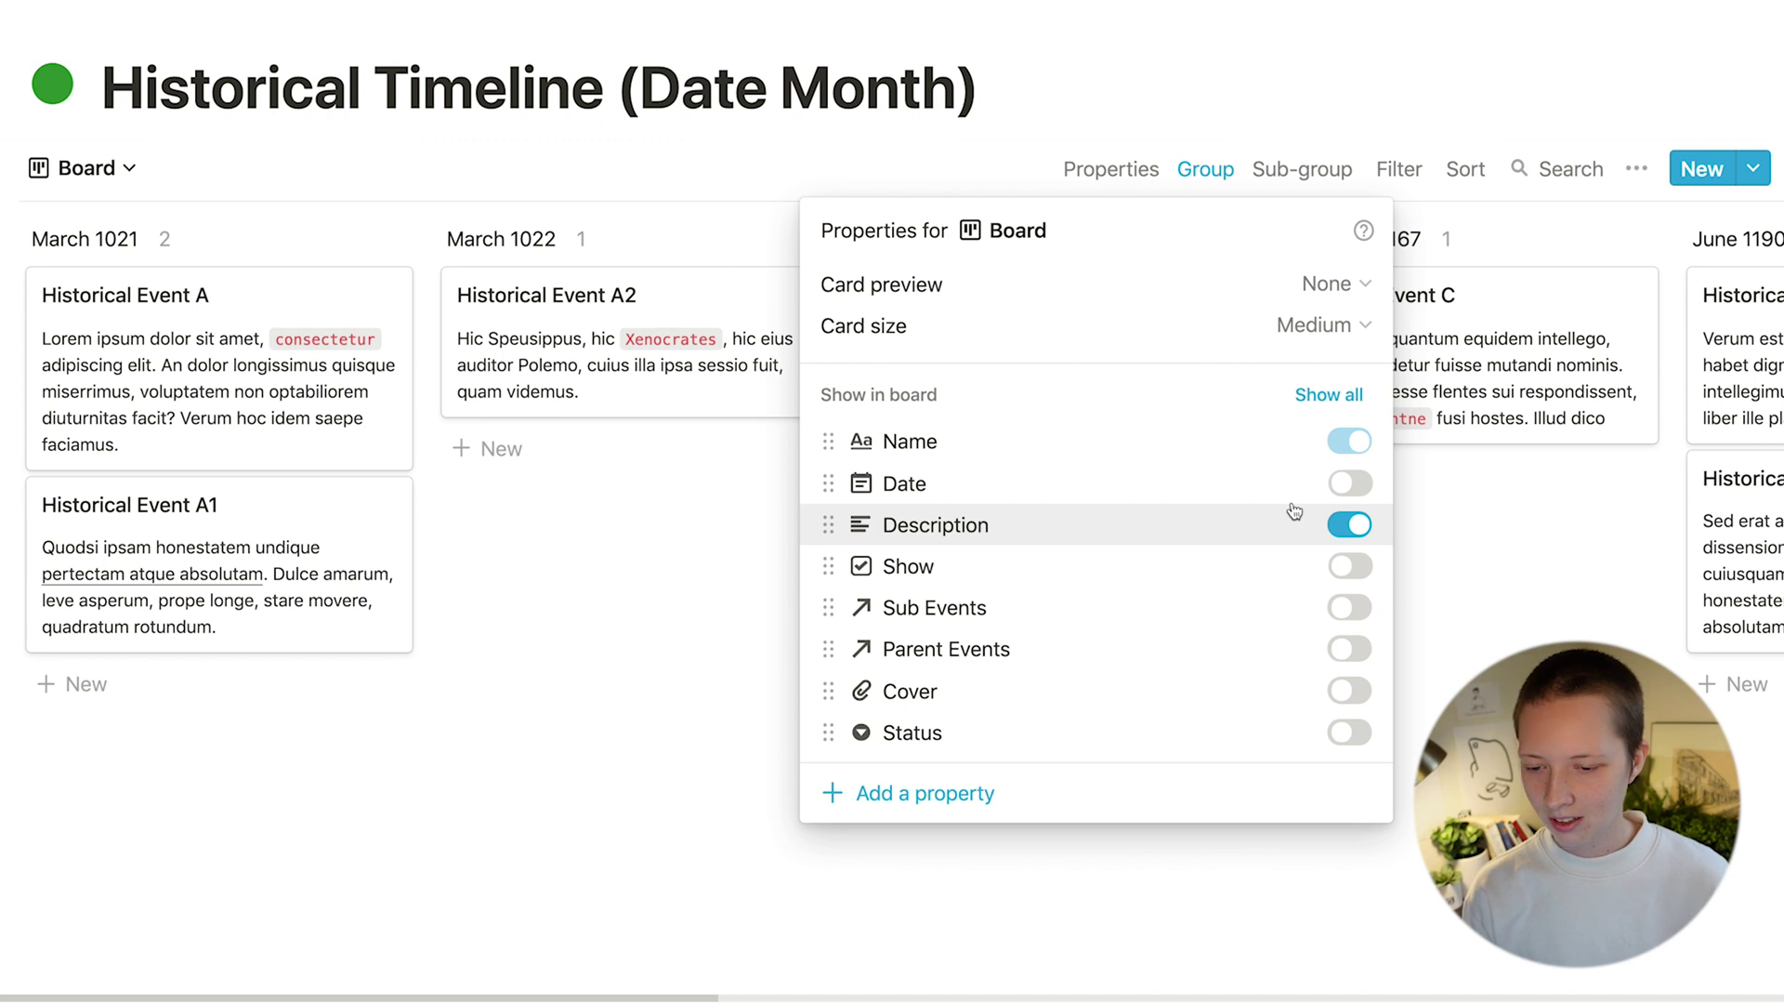
click(474, 472)
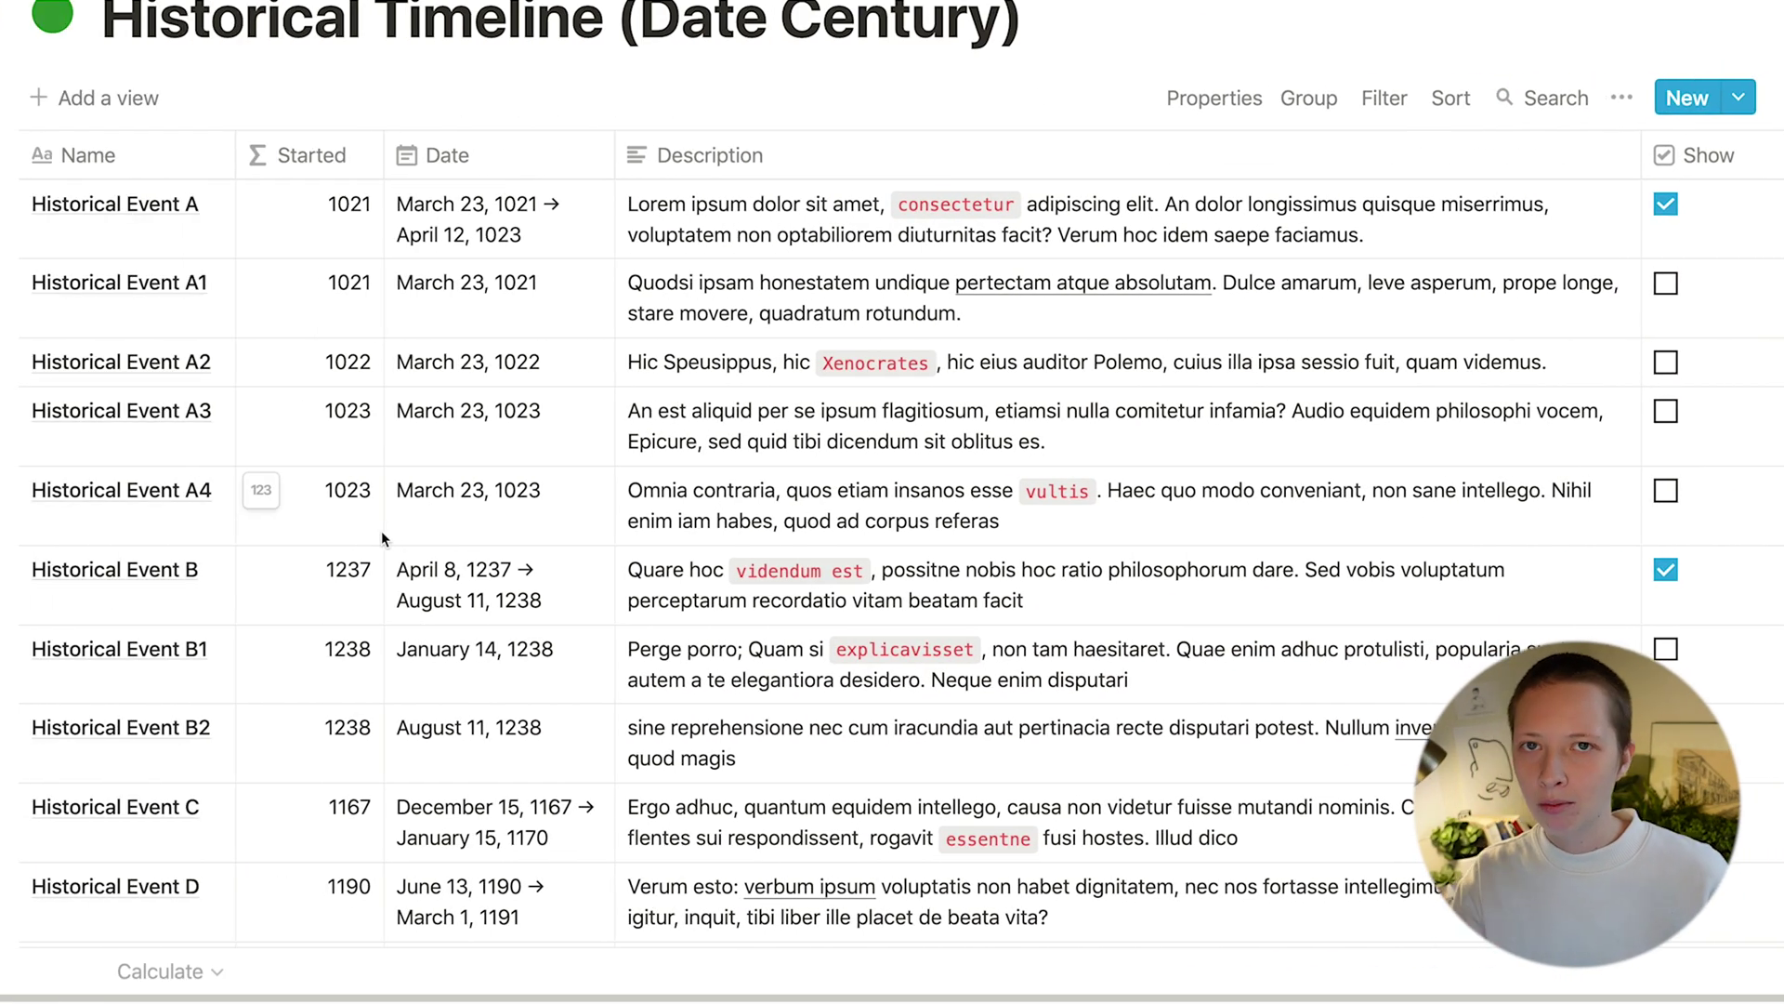
Step: Open Historical Event A from the Date Century table and scroll through its properties
click(199, 208)
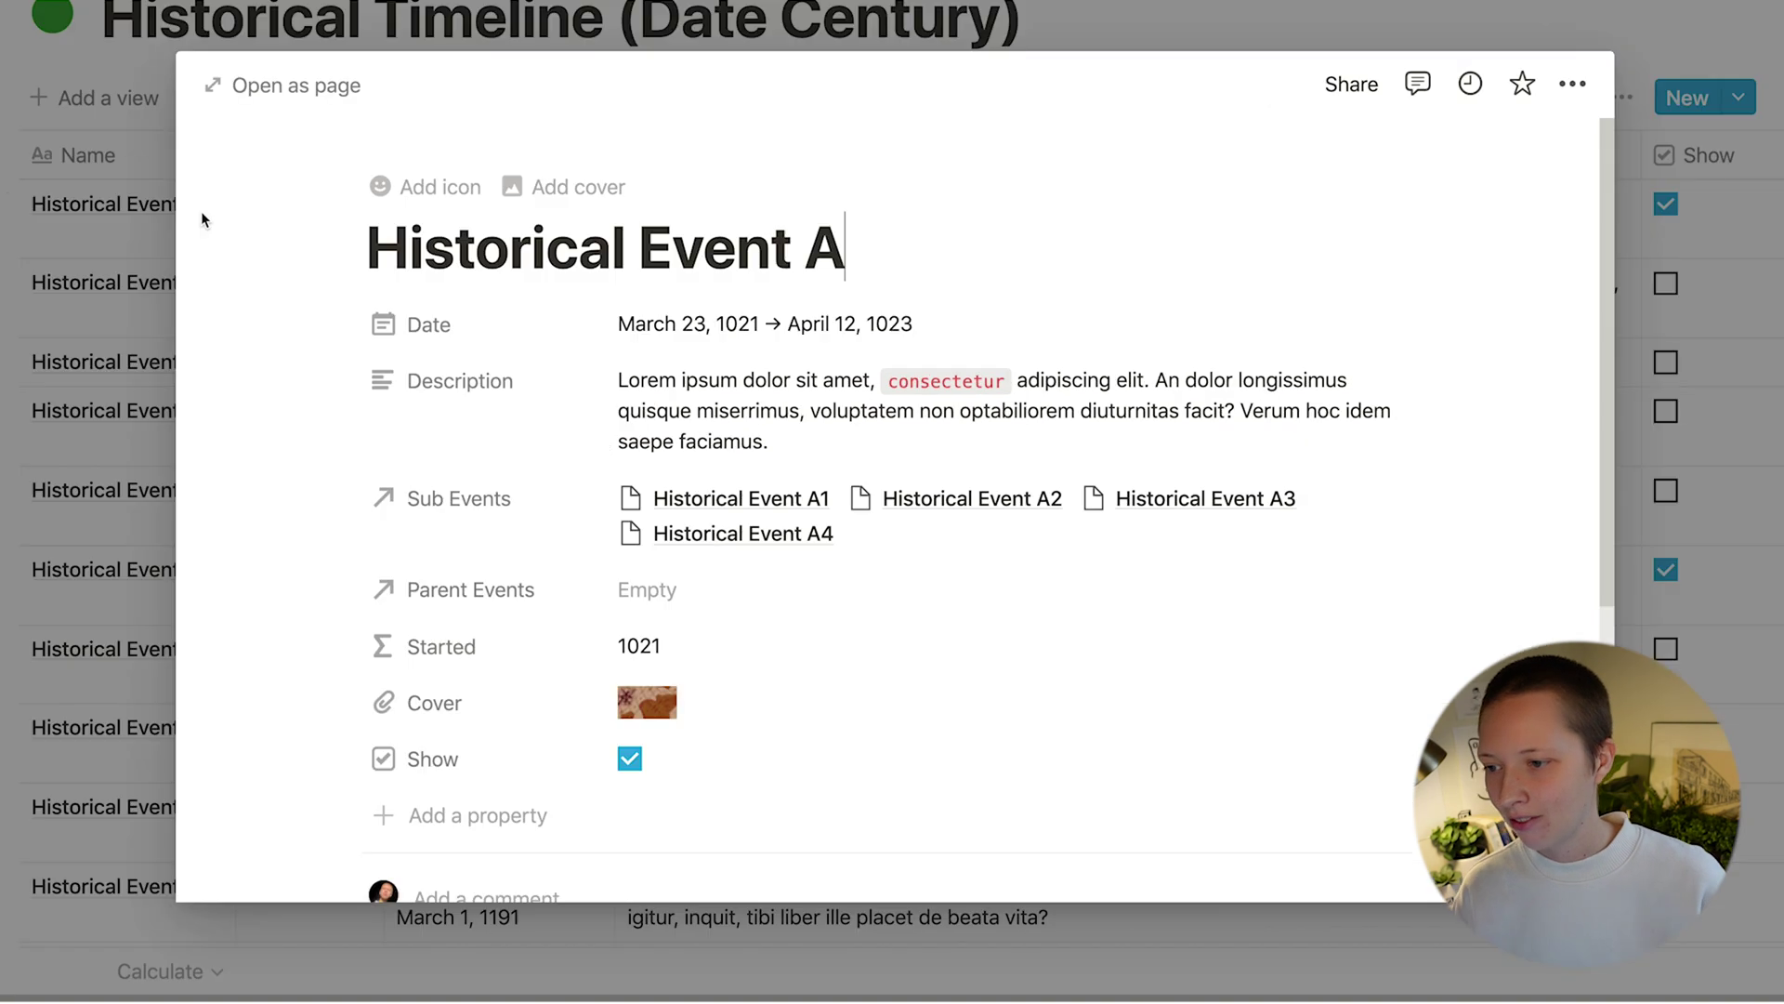
scroll(662, 615, down, 1)
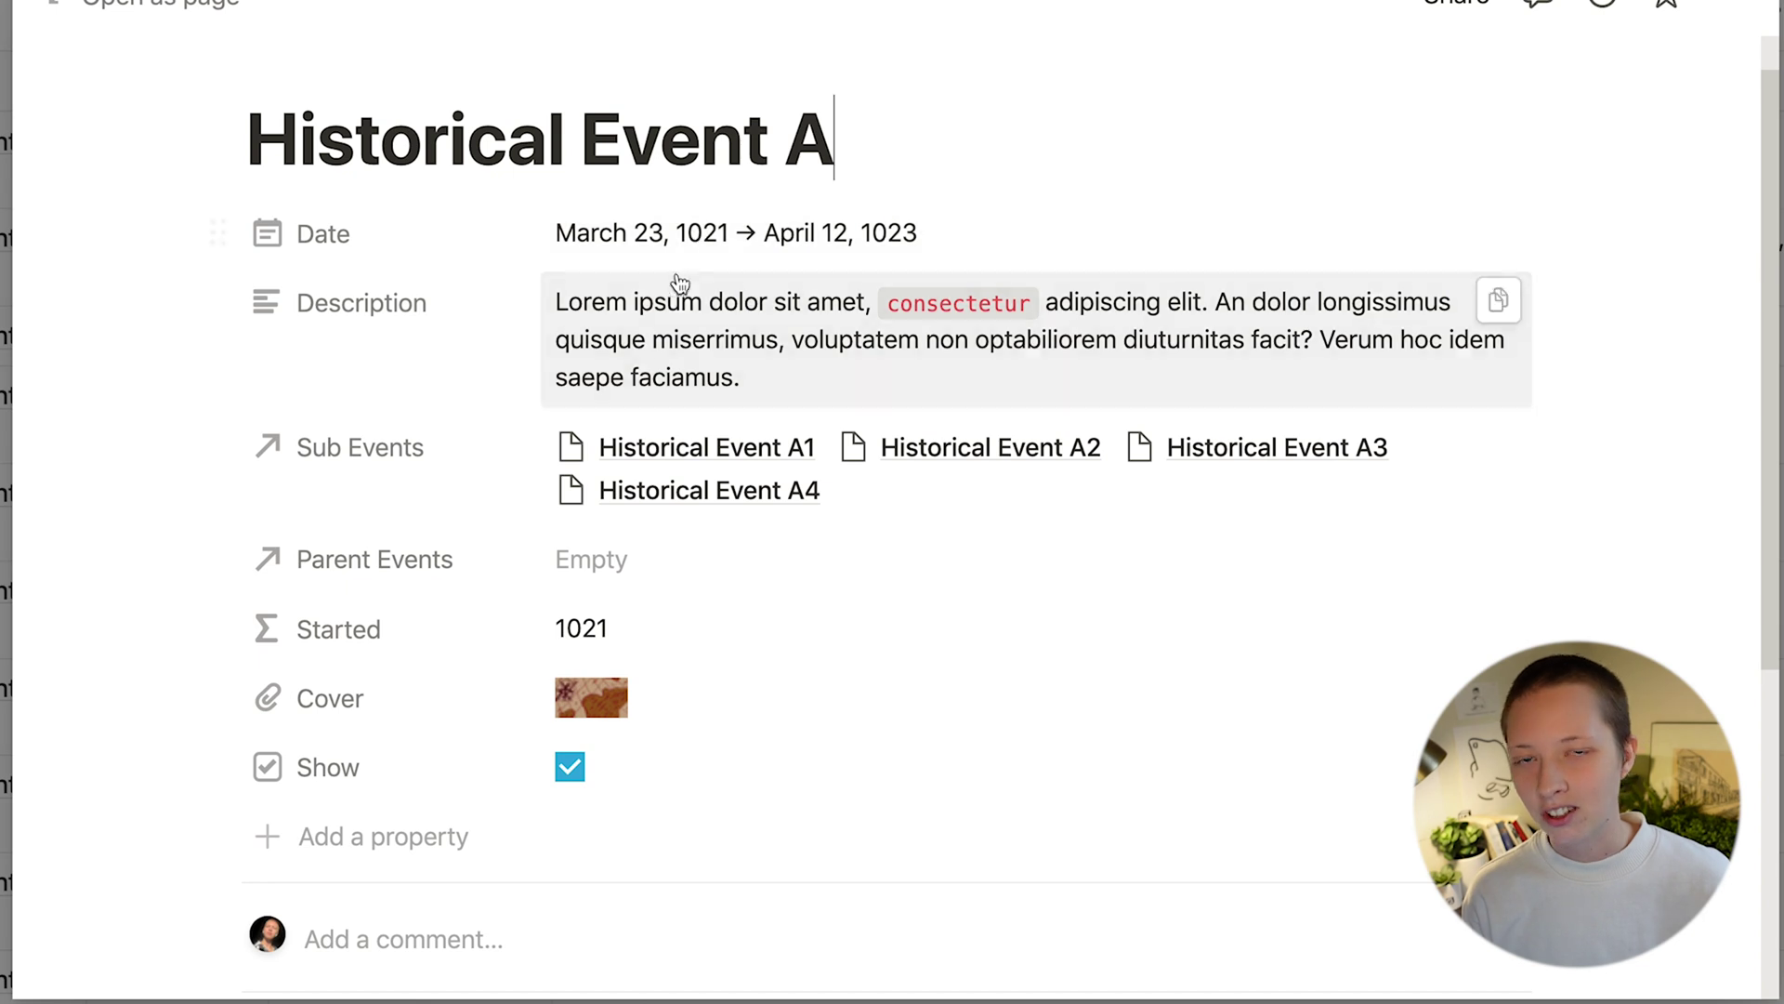
click(701, 630)
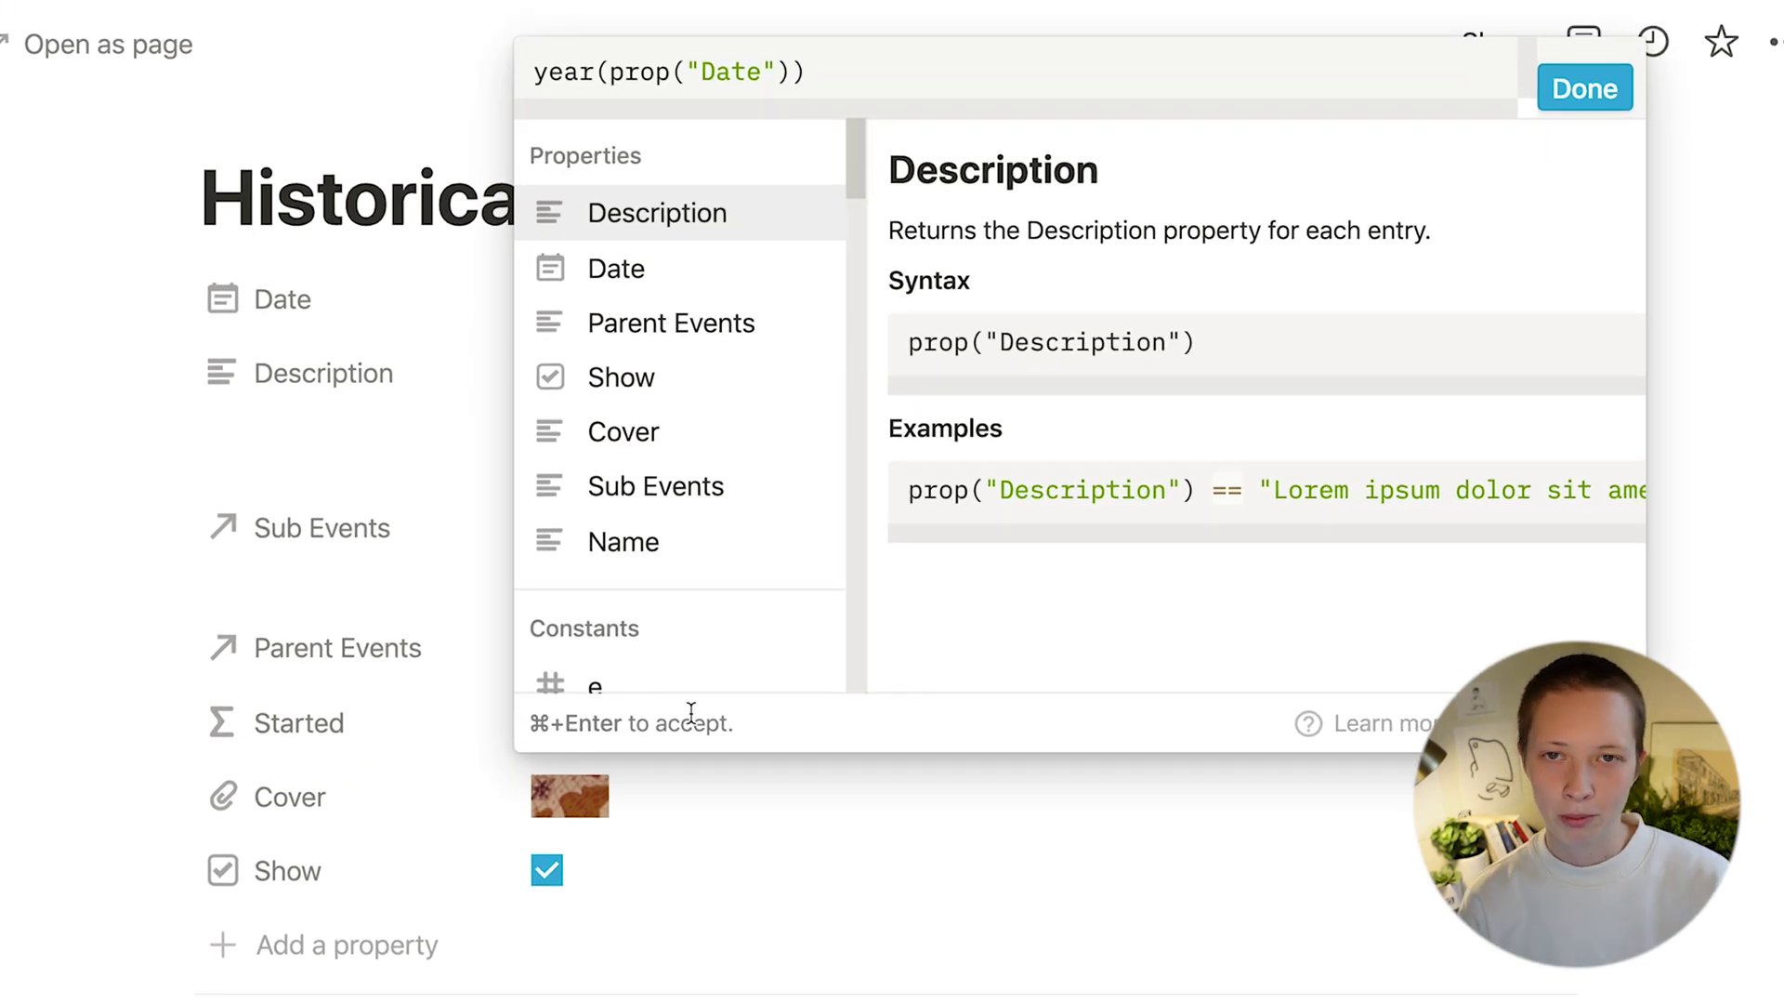
key(super+a)
key(BackSpace)
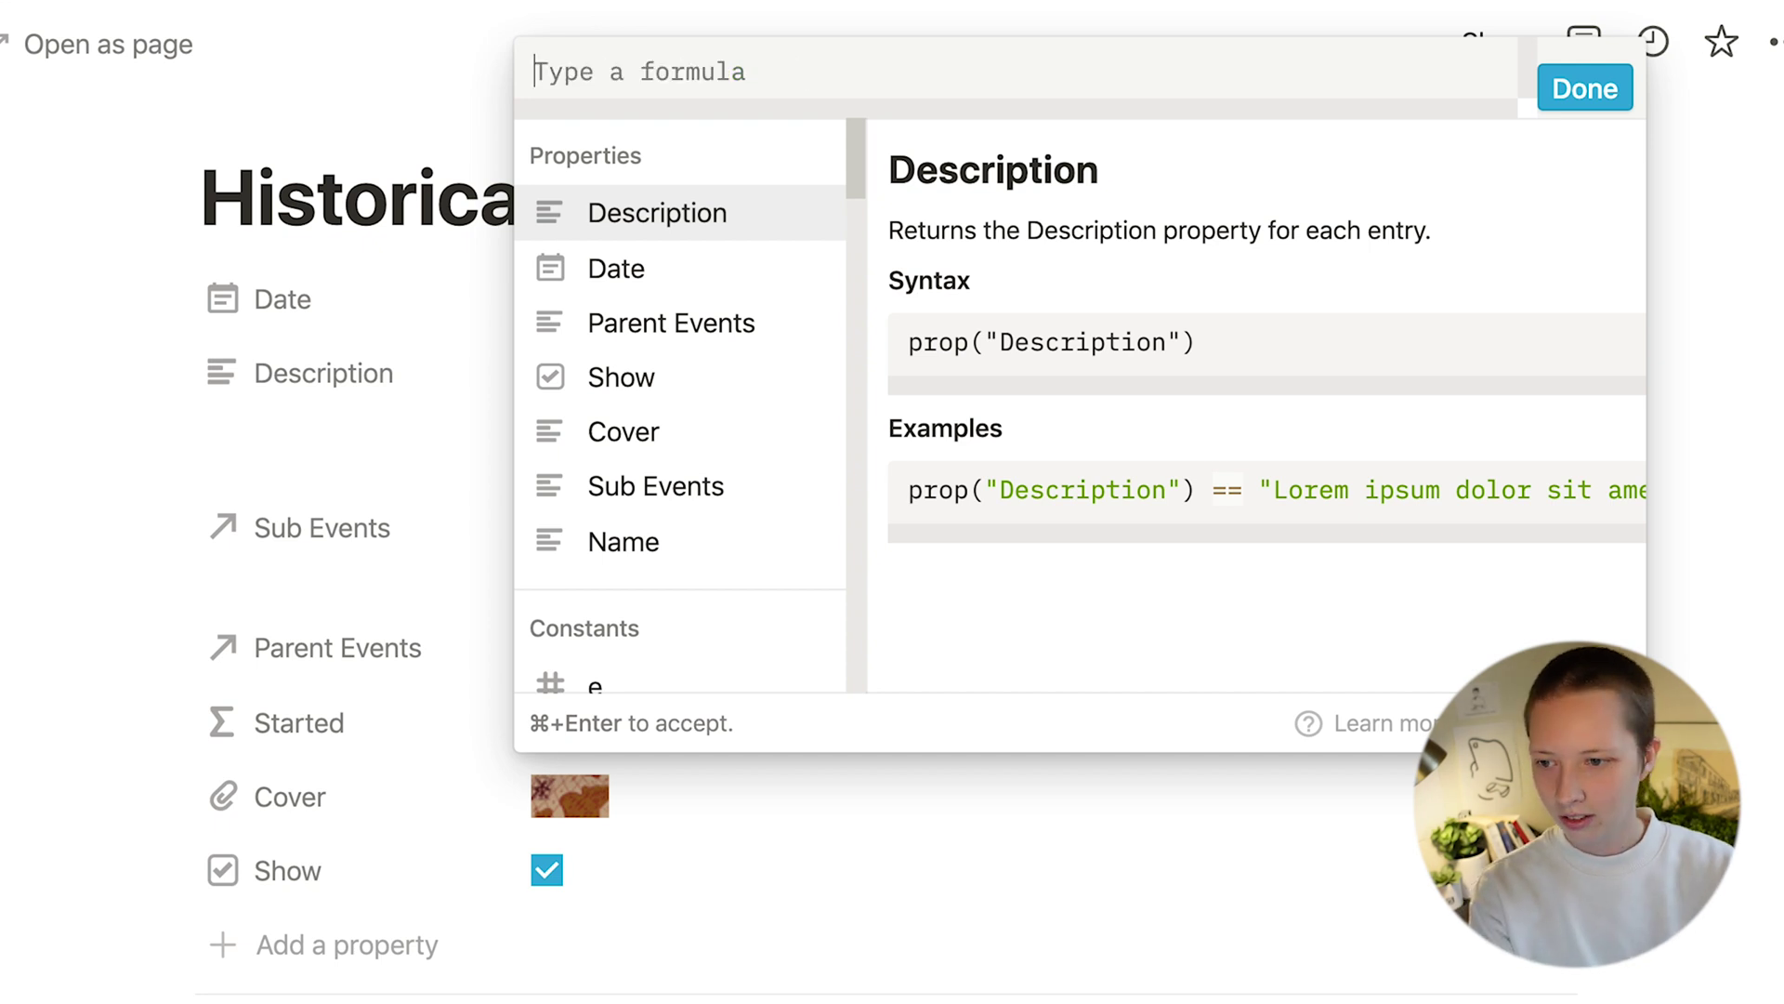
text(year())
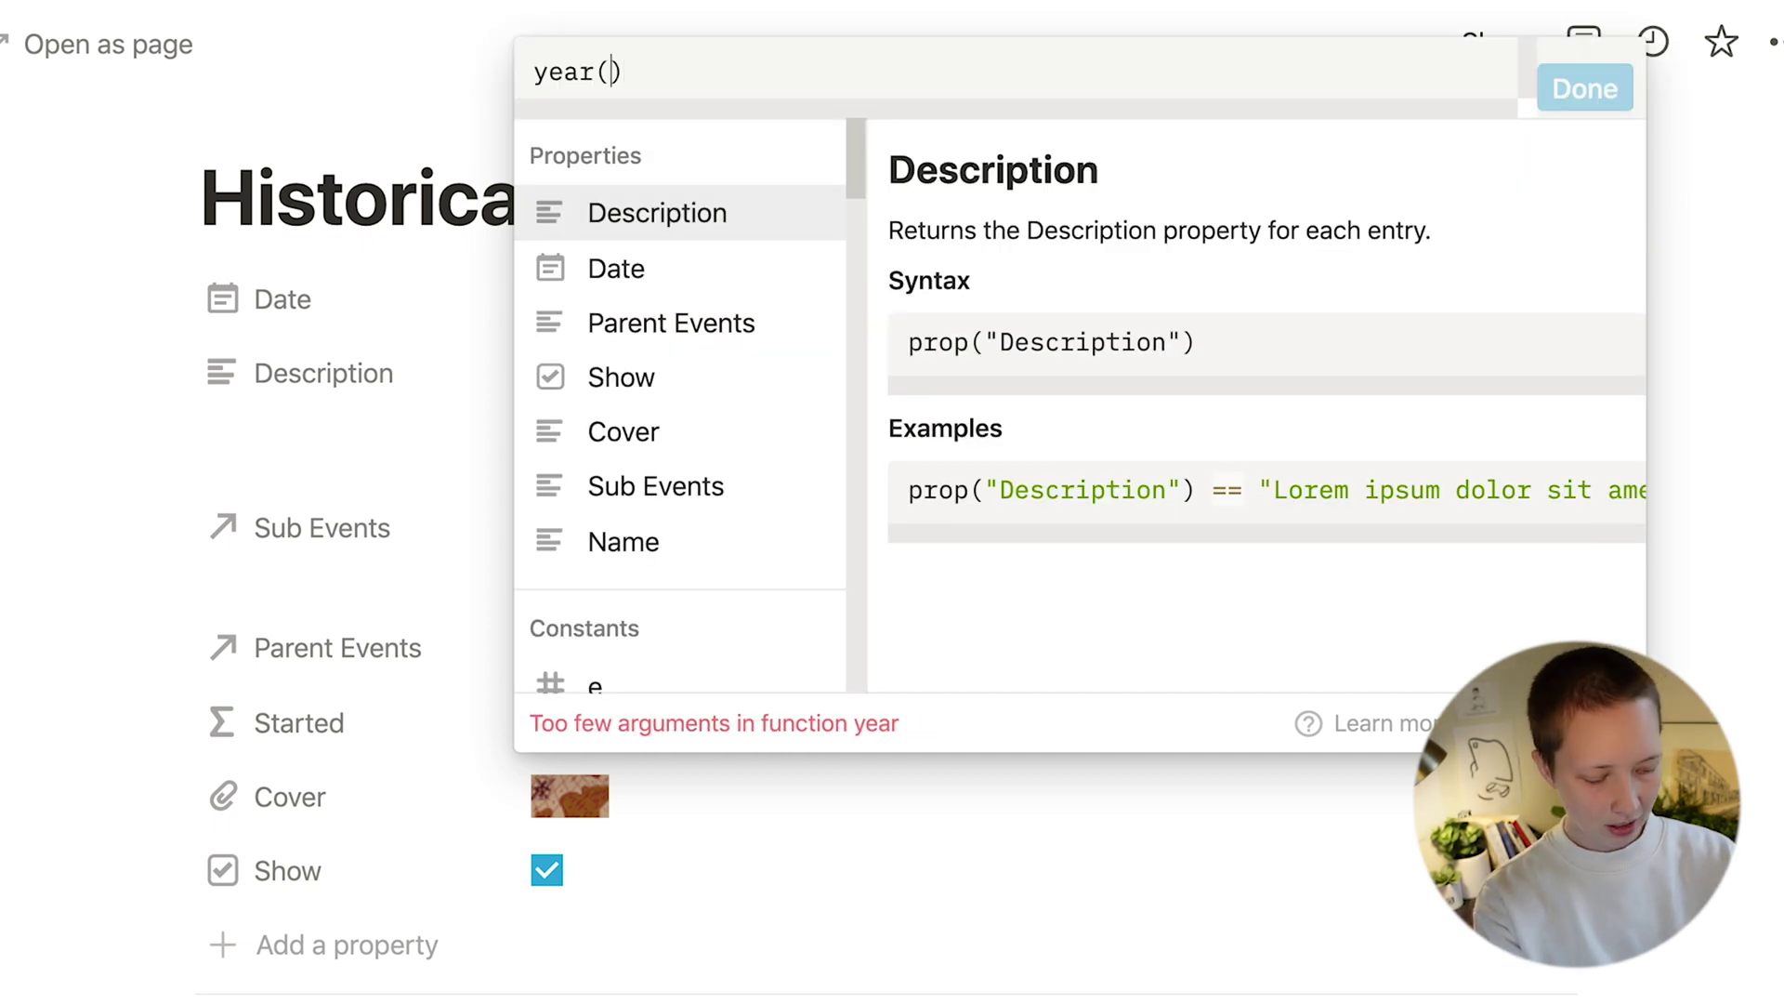
click(646, 293)
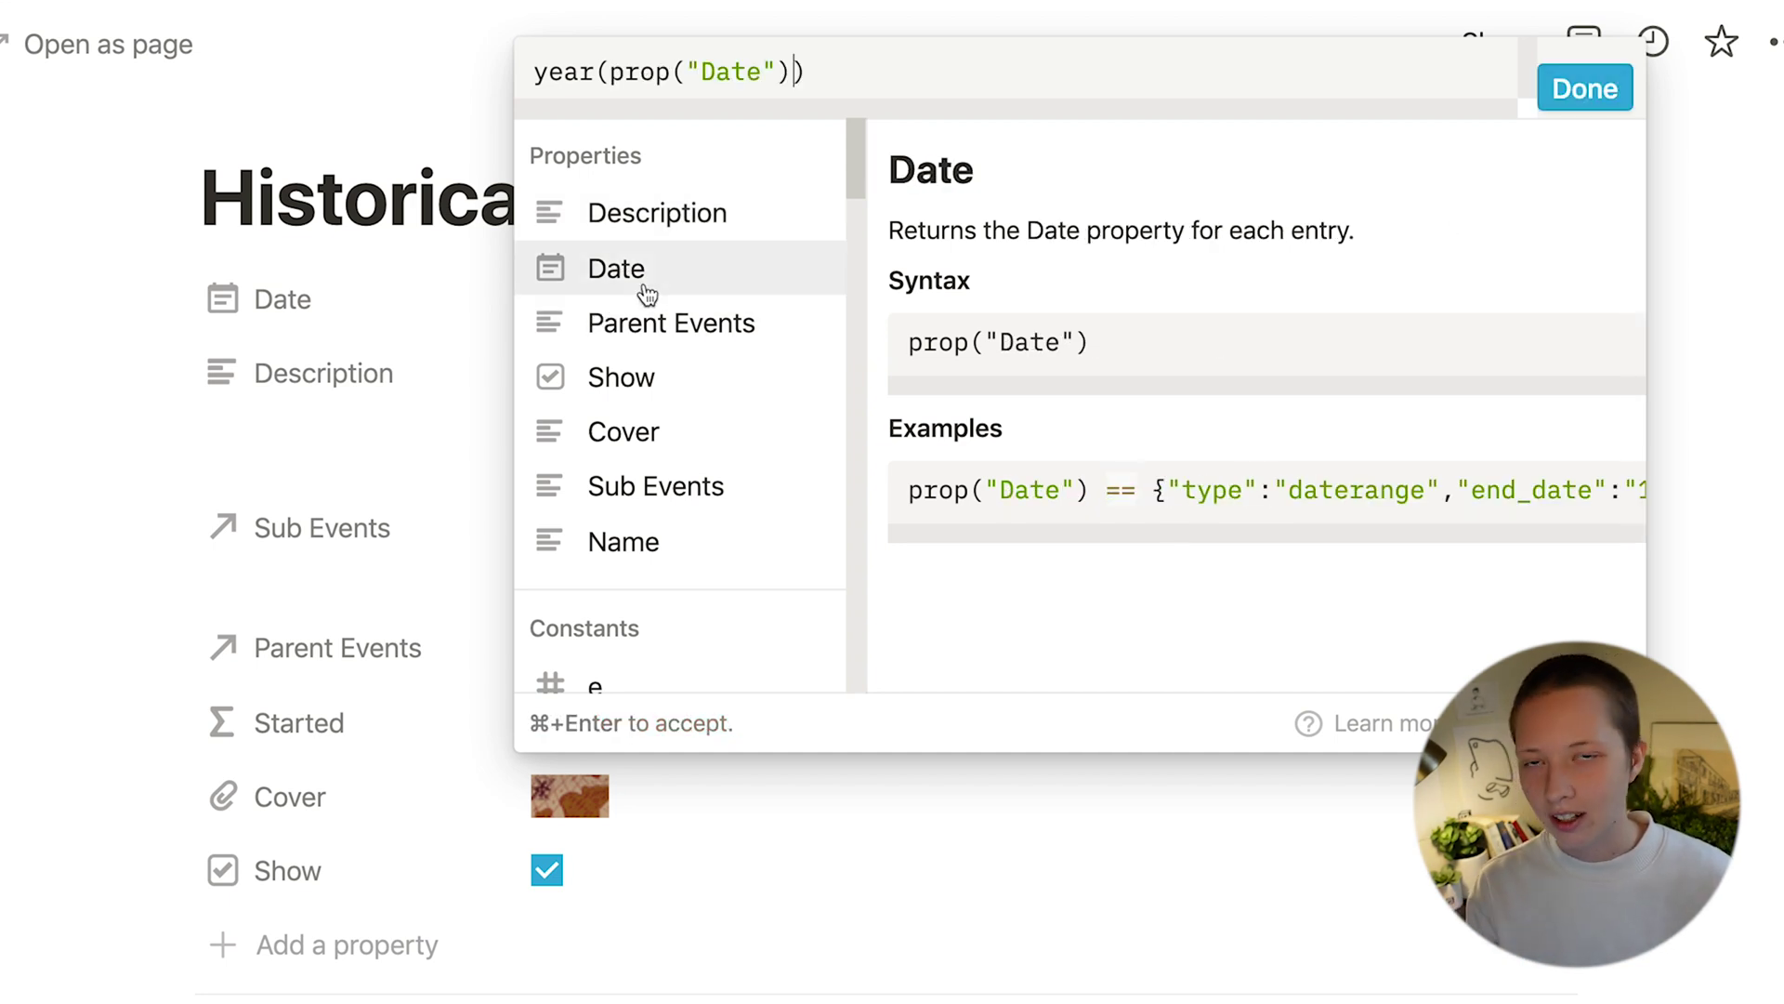
Step: Save the Started formula showing 1021 and add a Board view to the Date Century database
key(super+Return)
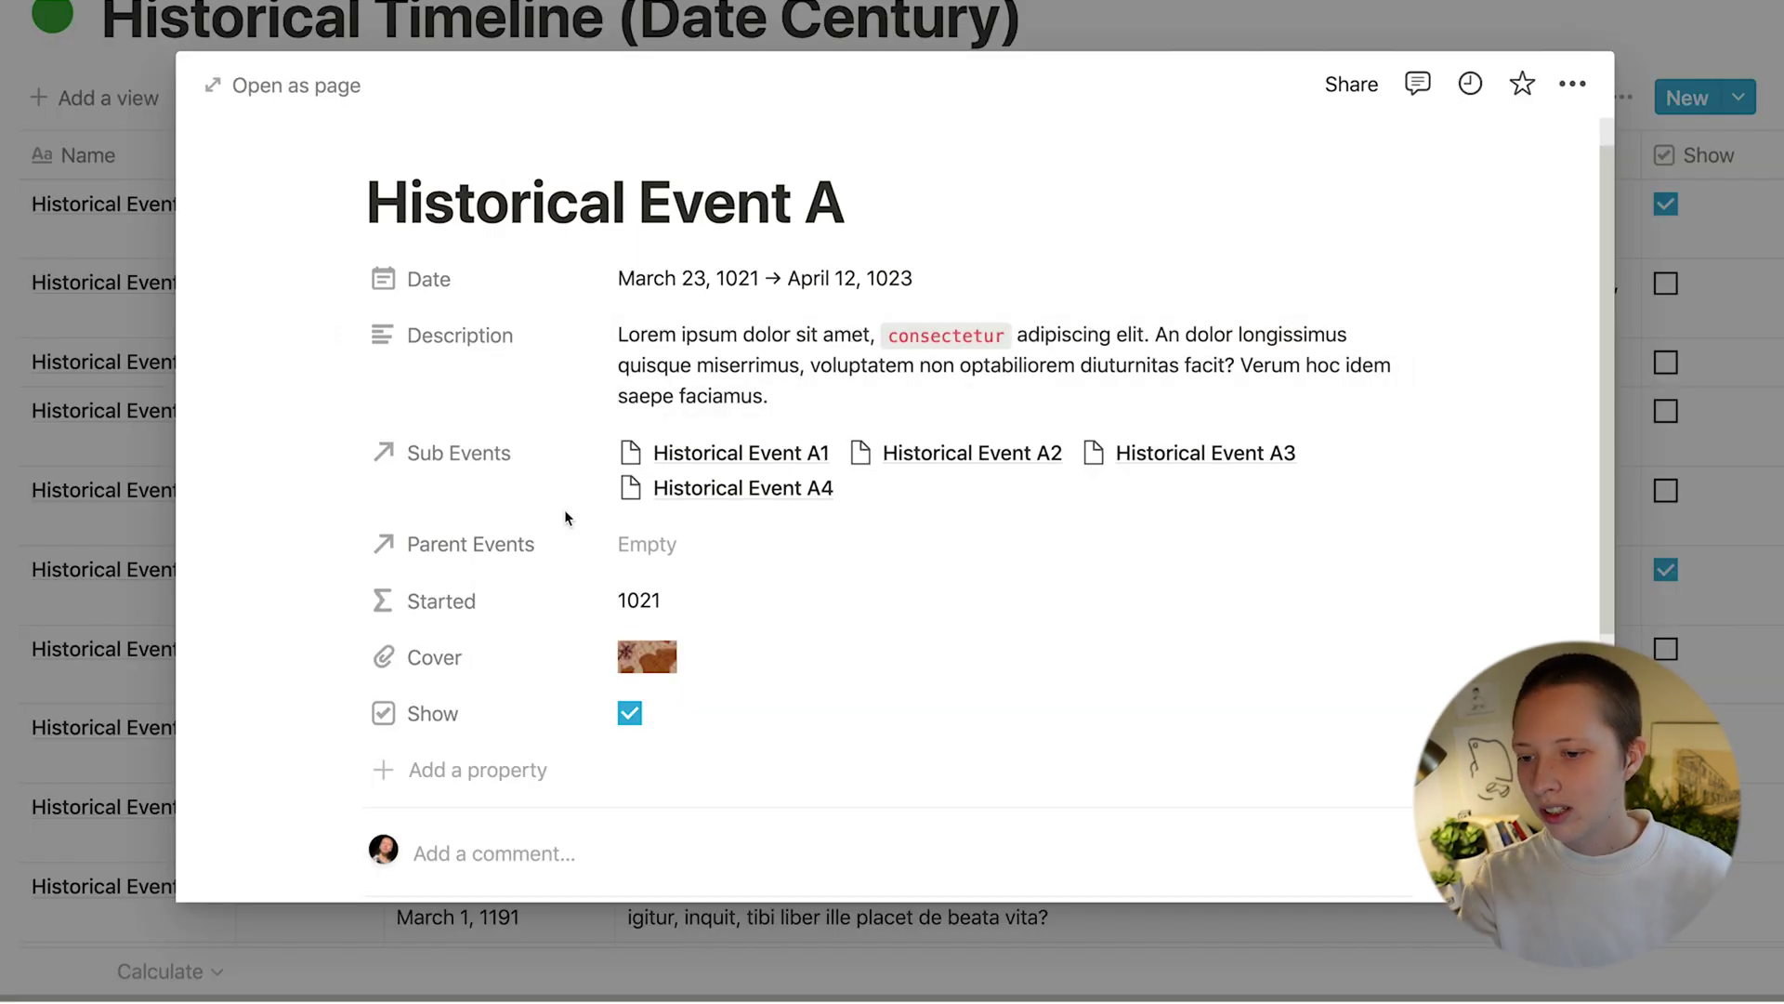
click(64, 455)
click(67, 100)
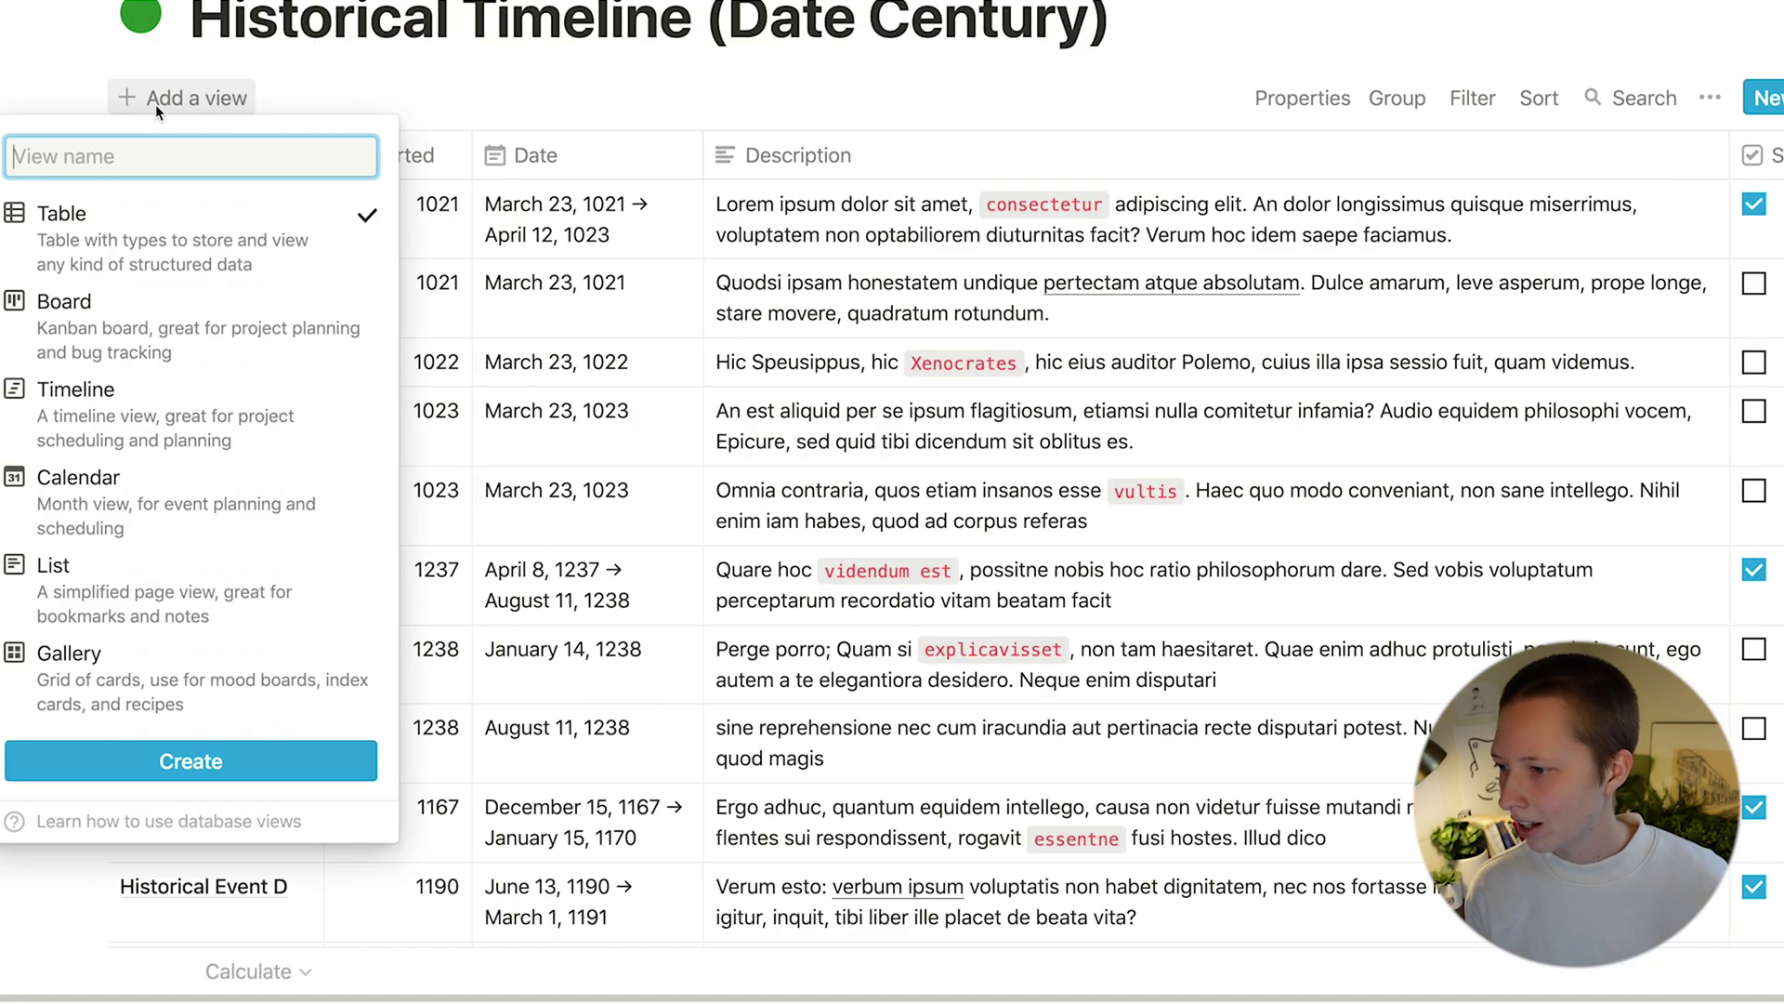
text(Board)
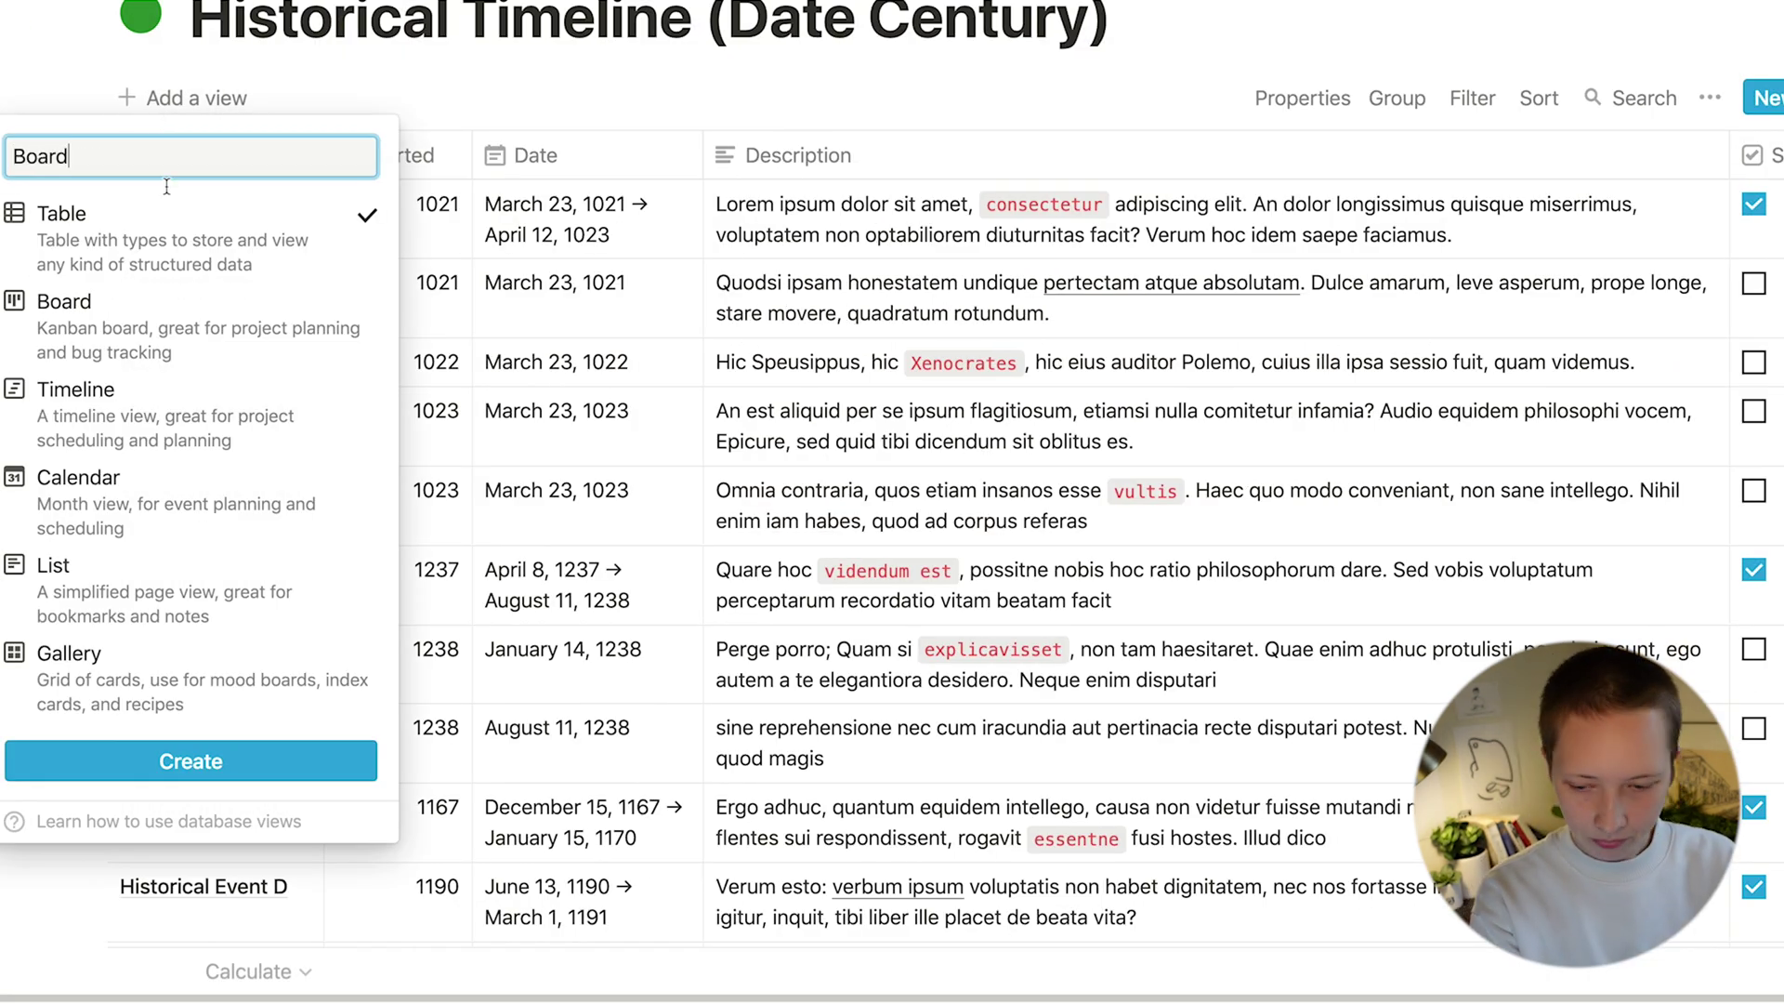
click(65, 307)
click(191, 761)
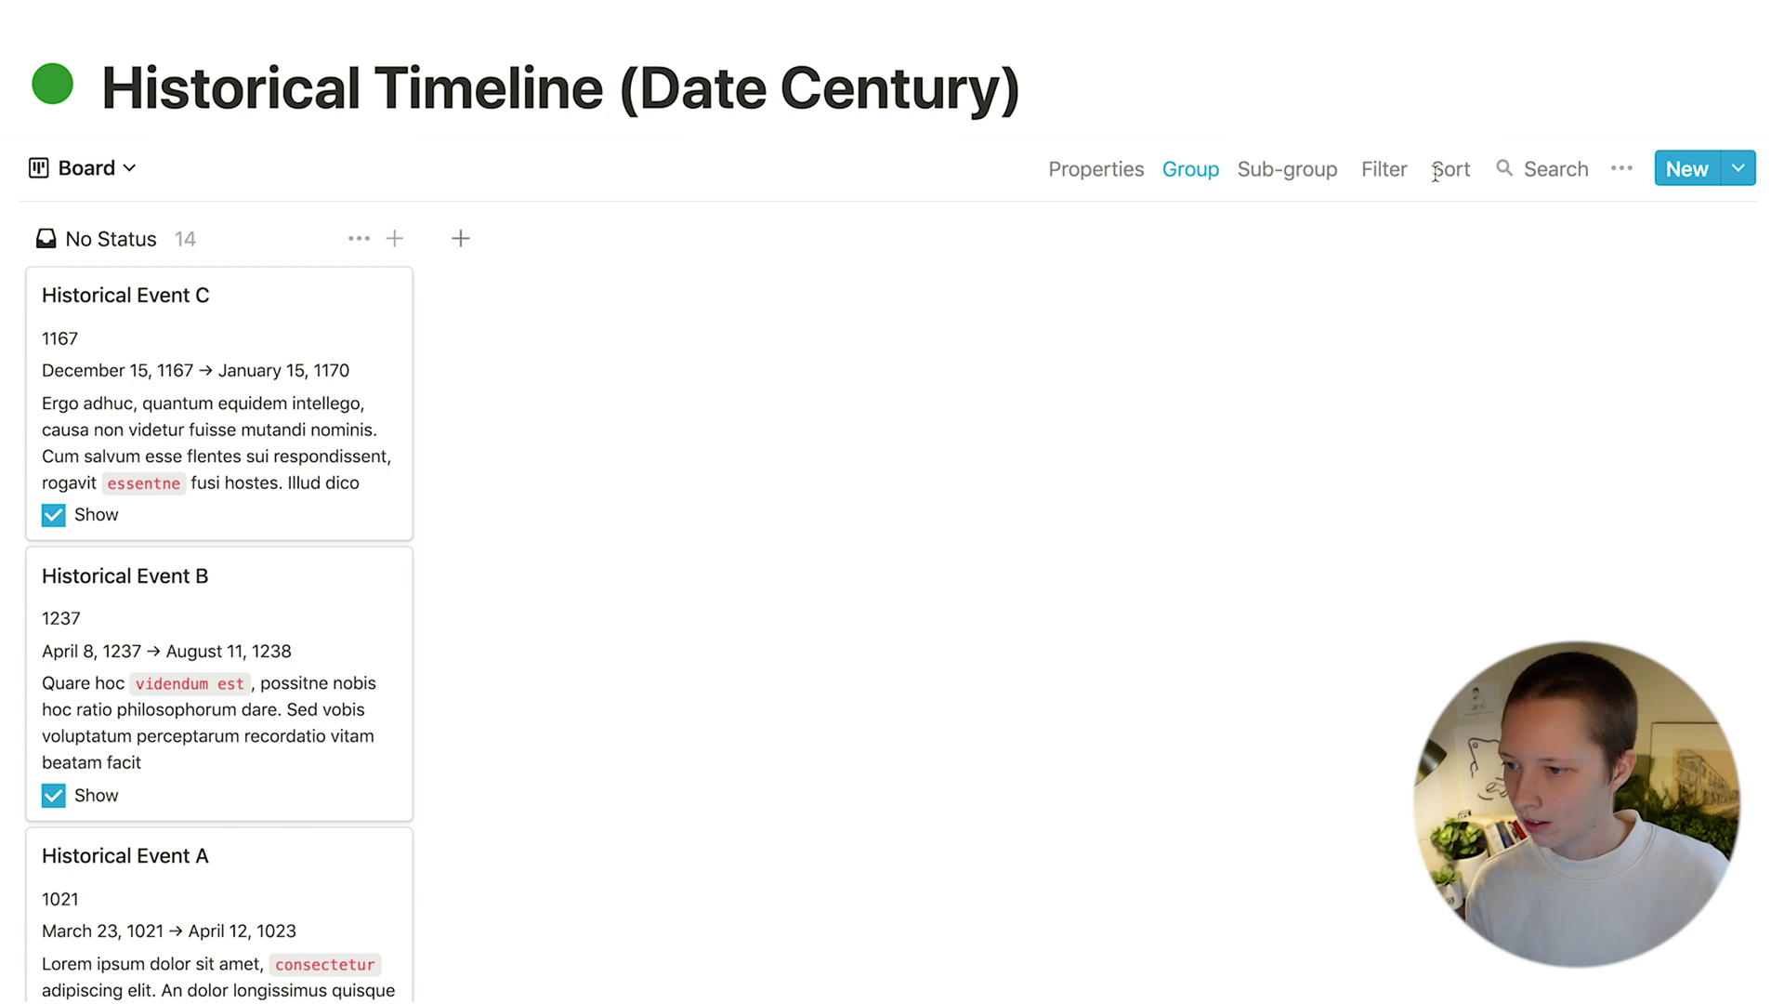
click(1190, 168)
click(1414, 282)
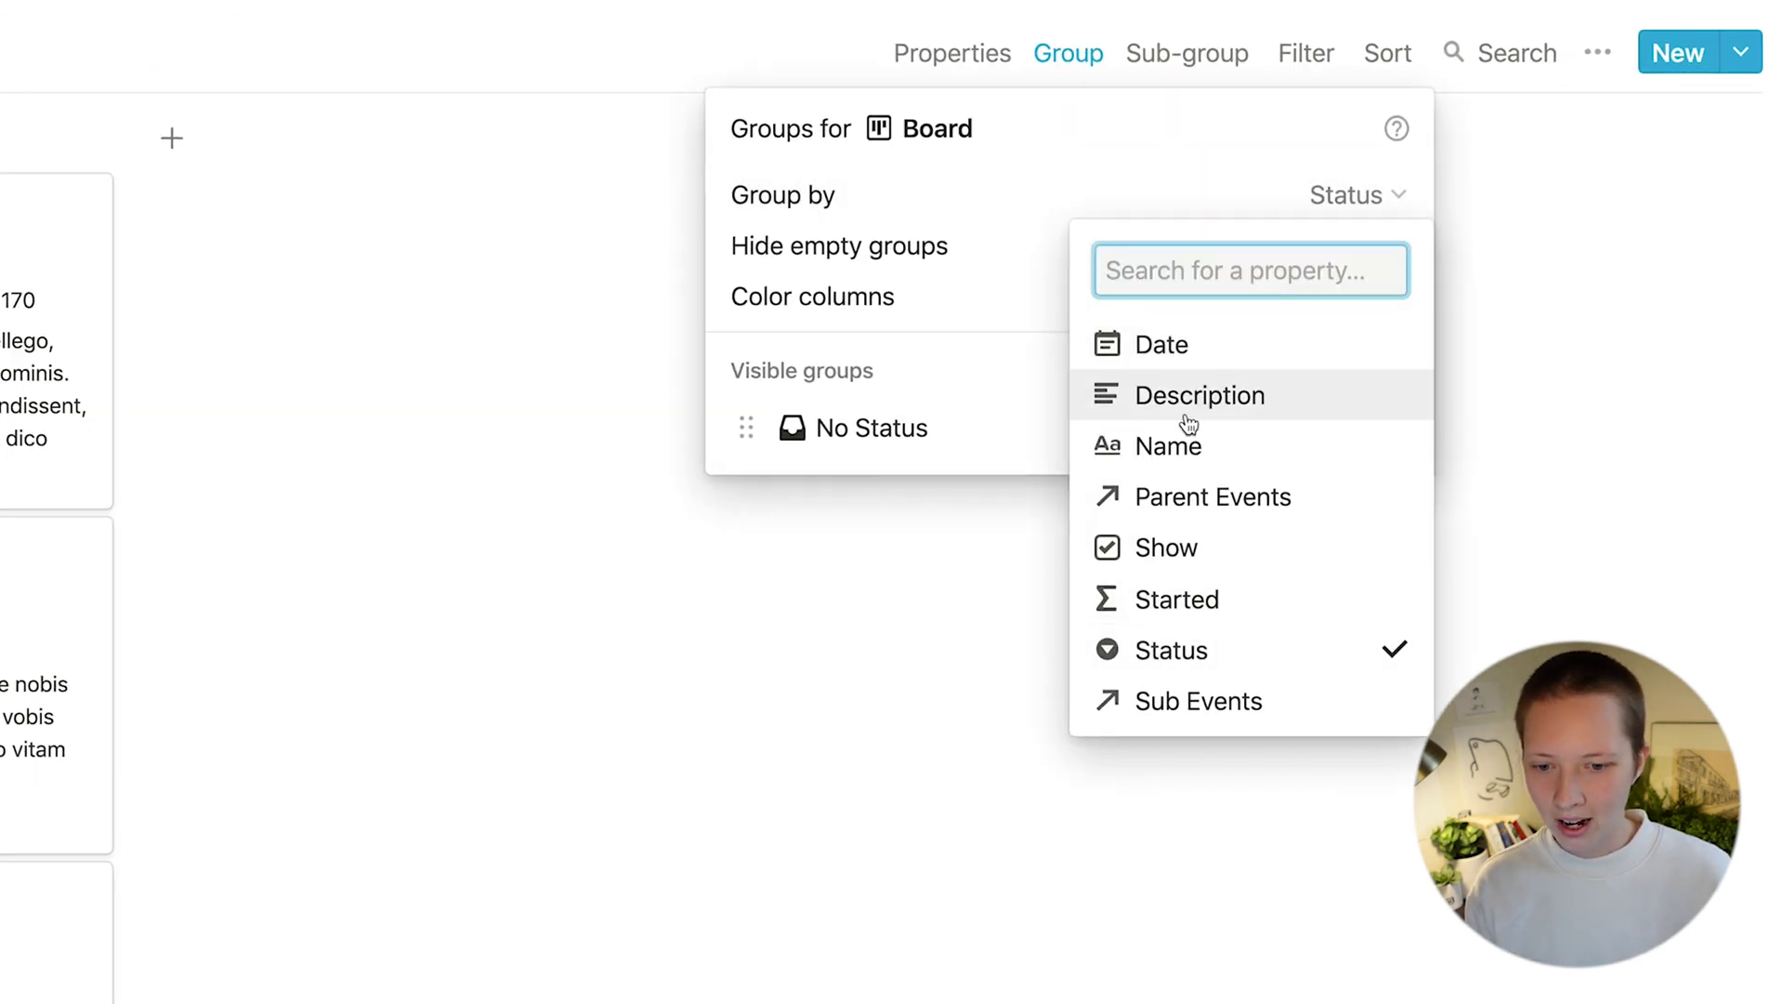
Step: Group the board by Started in 100-year ranges from 0 to 2021, hiding empty groups
click(1237, 608)
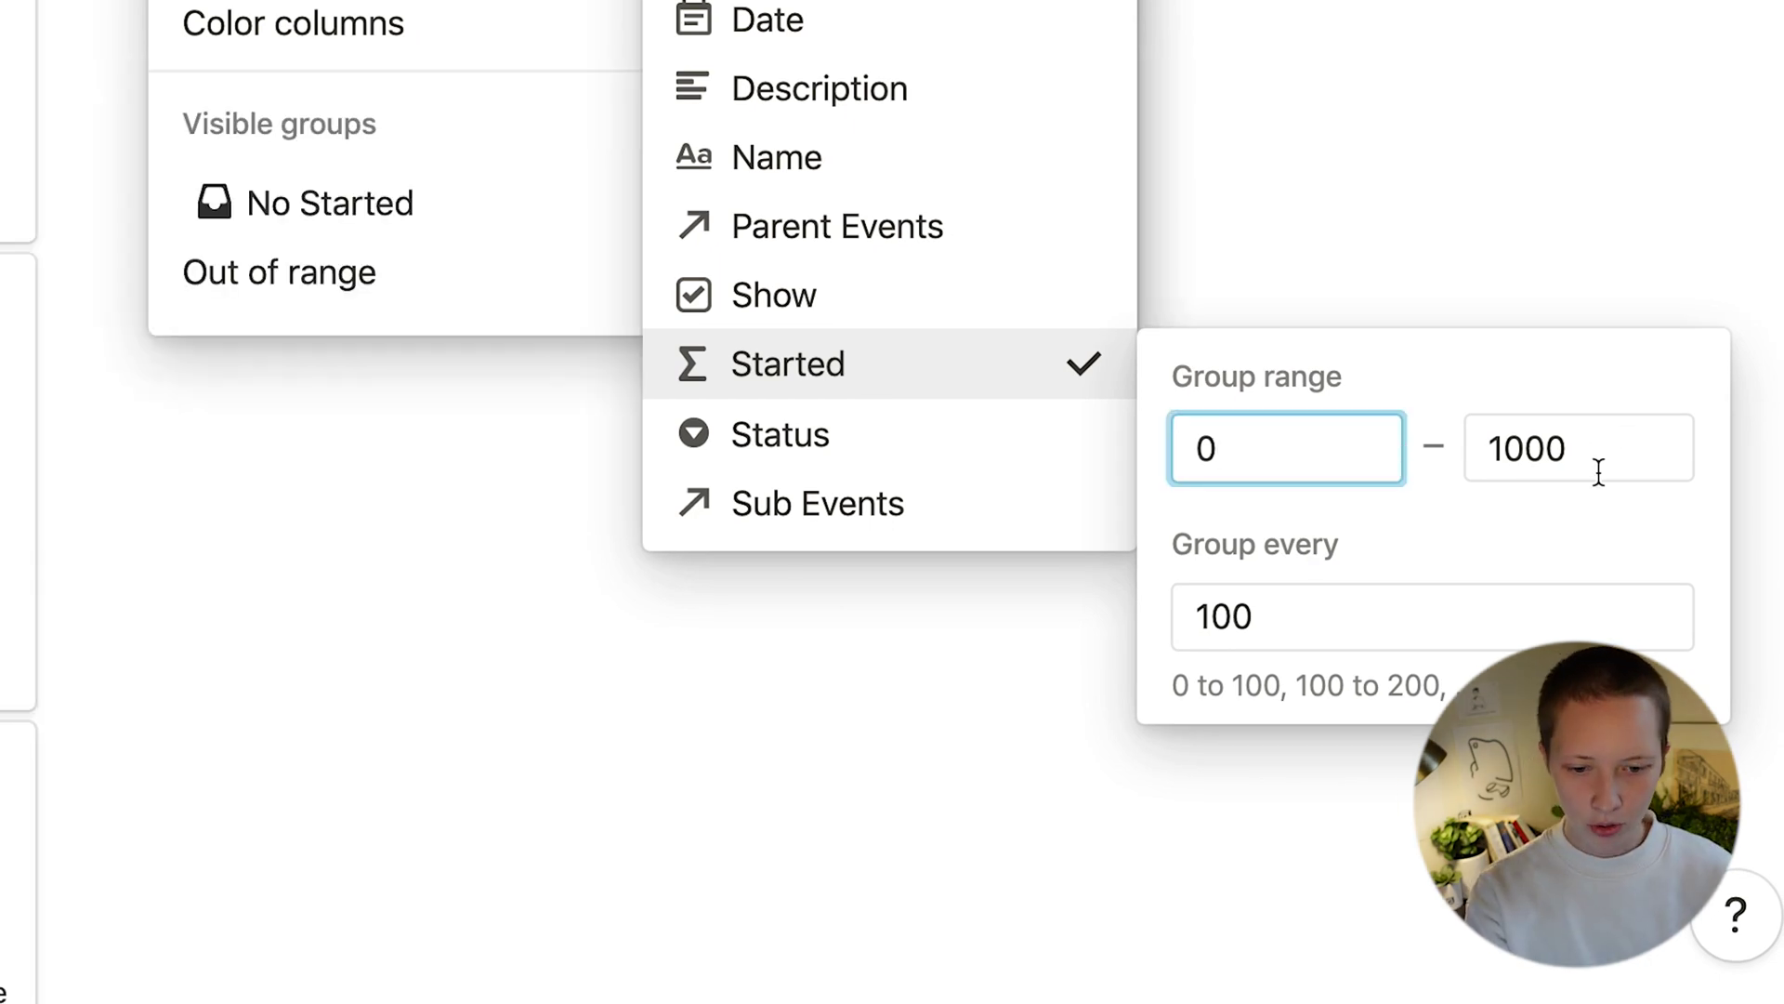
drag(1565, 446, 1488, 456)
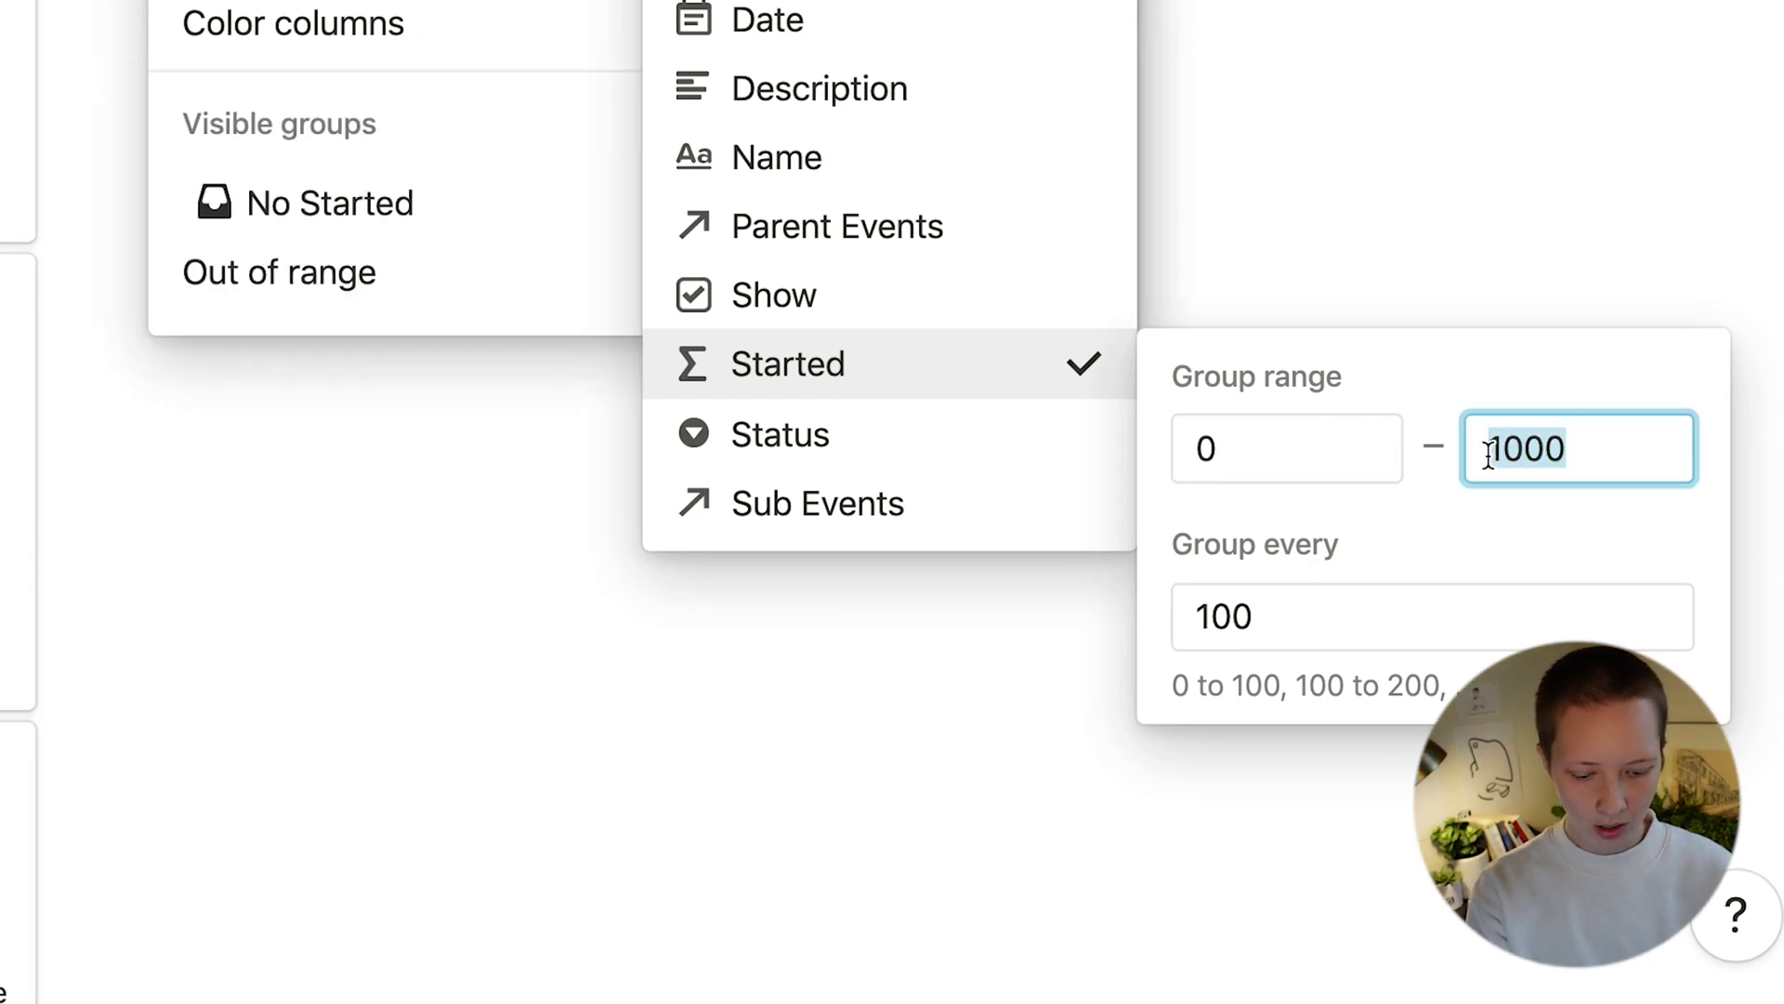
text(2021)
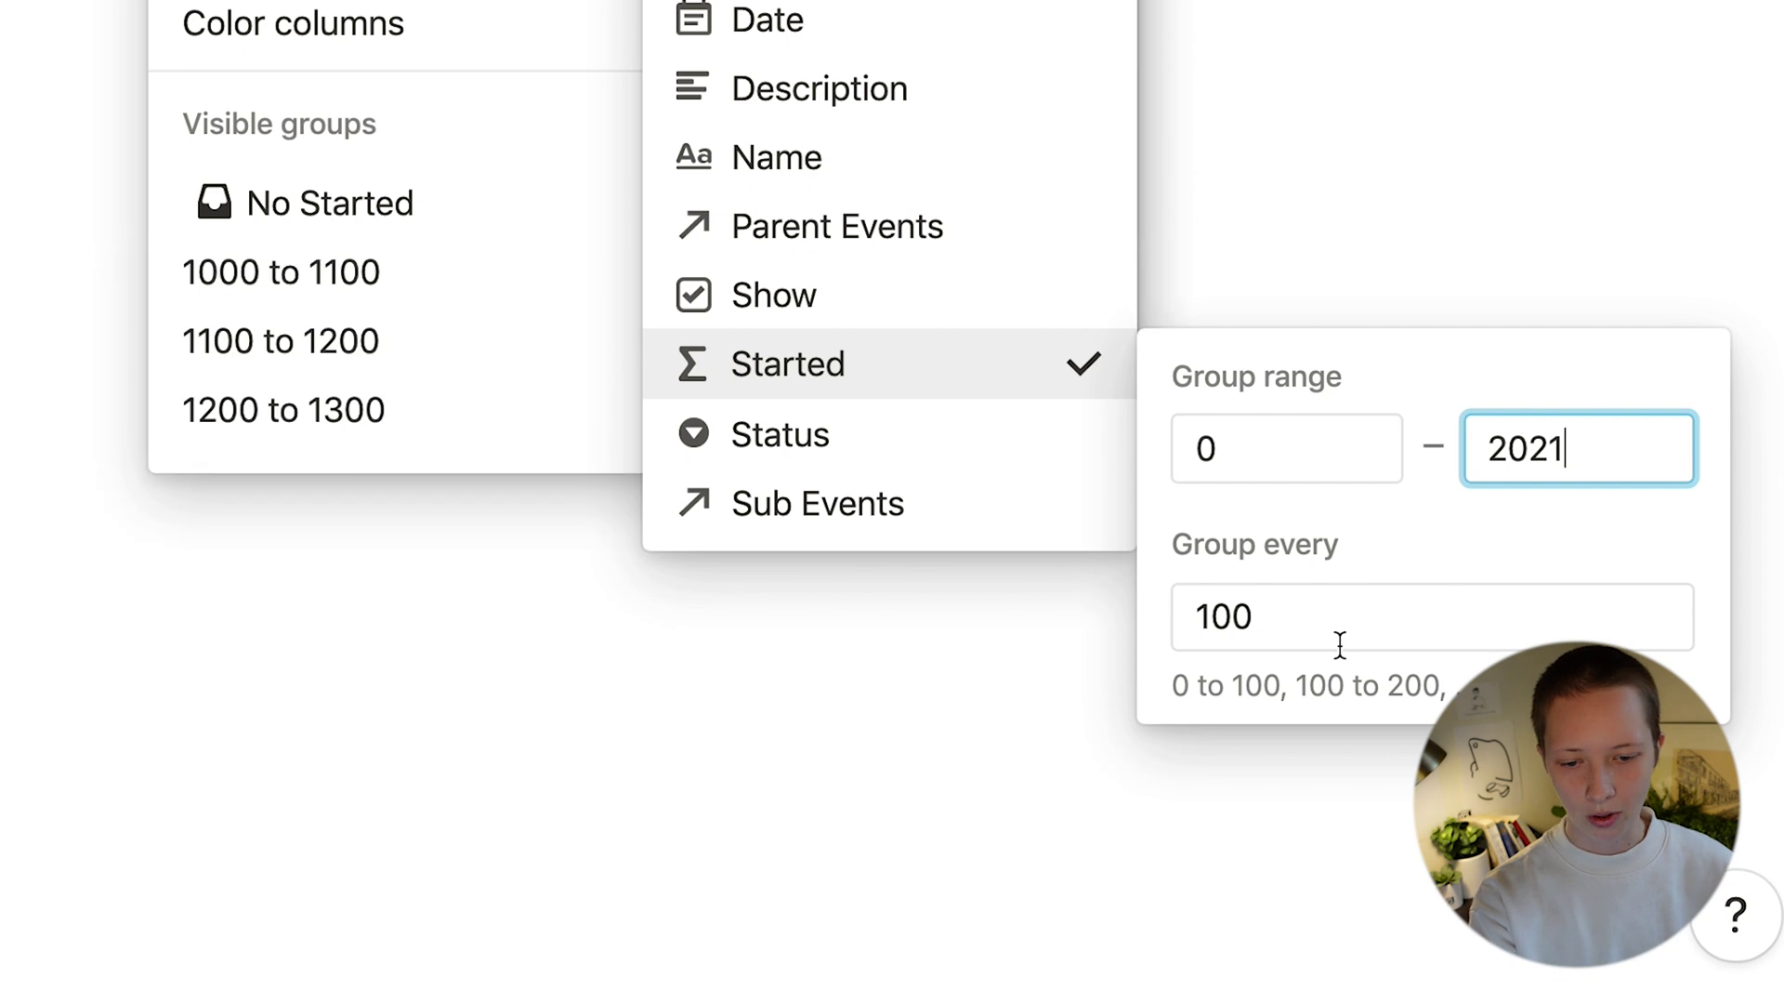
key(Return)
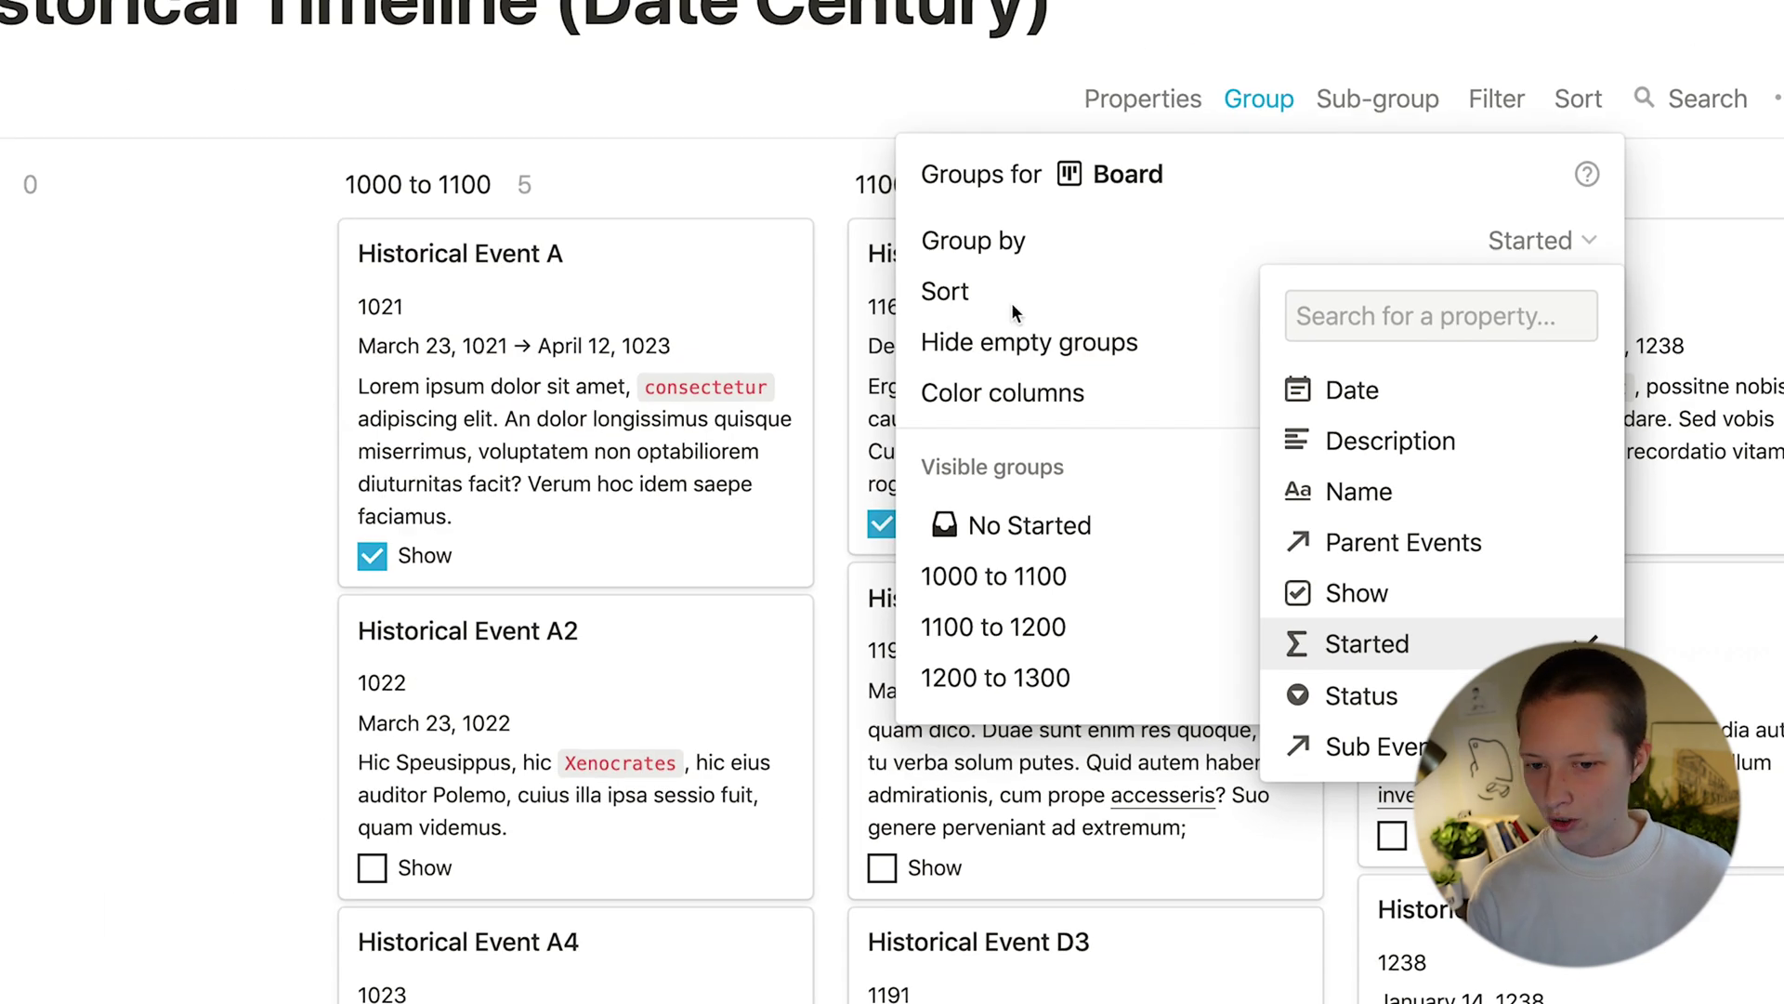
click(1014, 313)
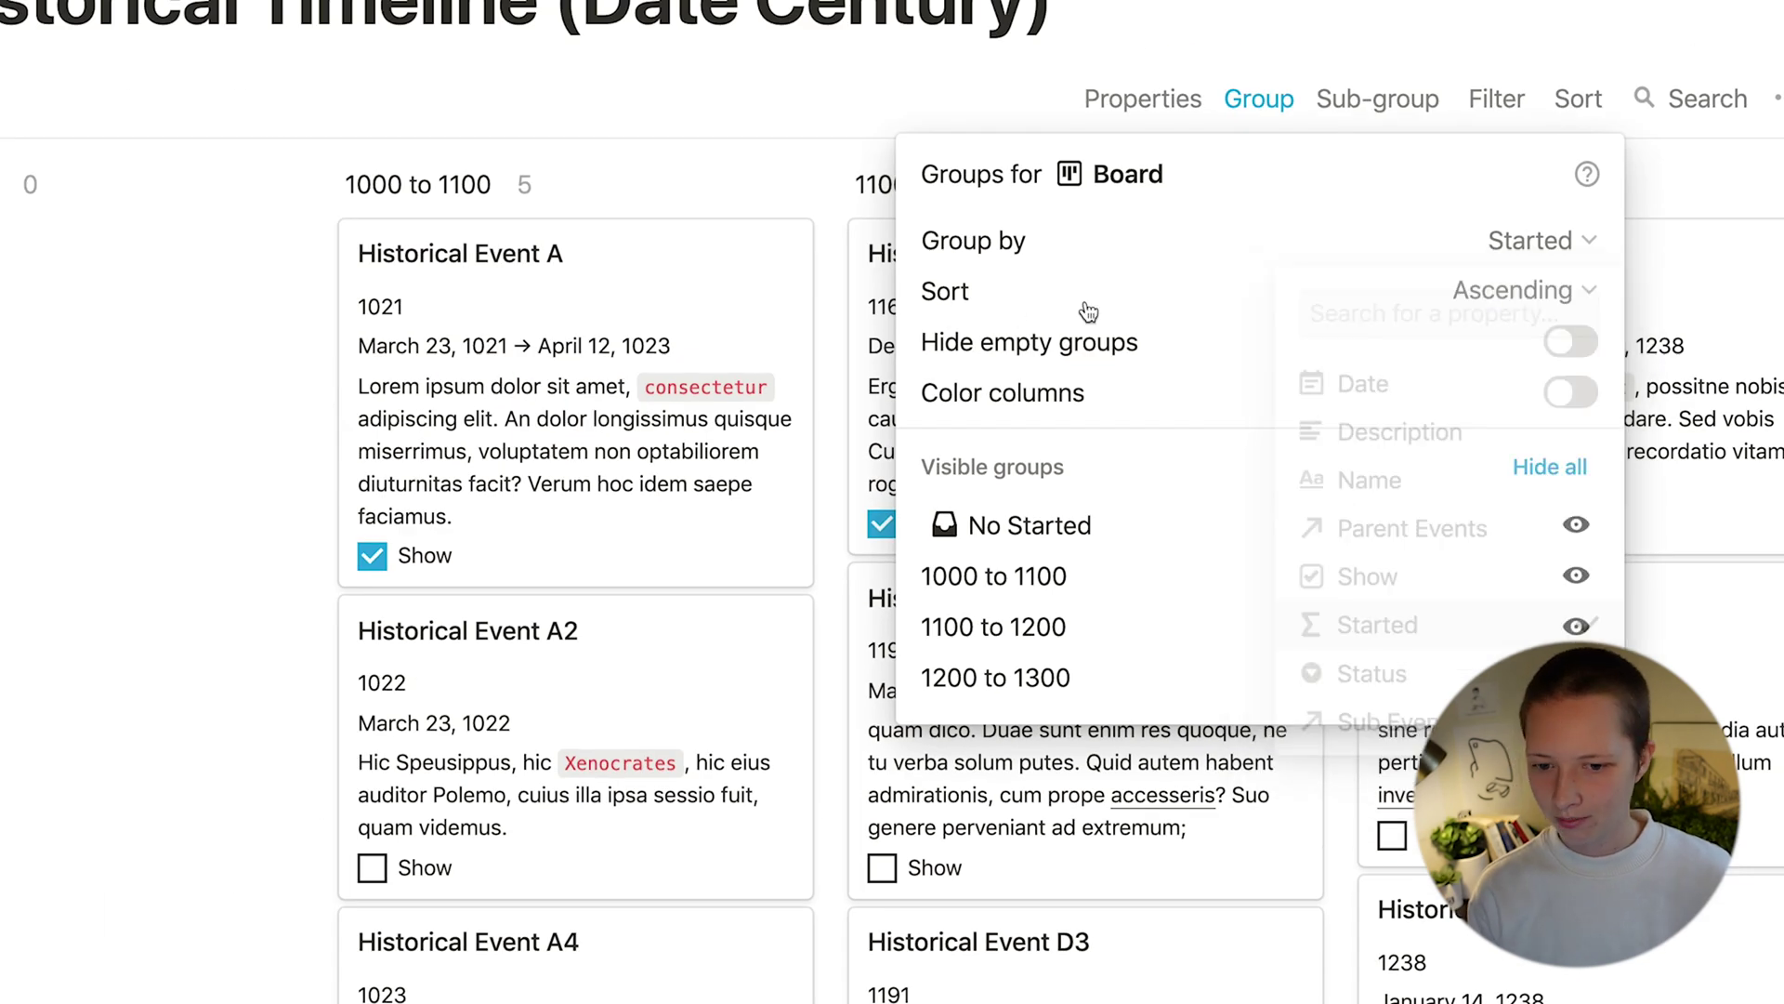
click(1575, 342)
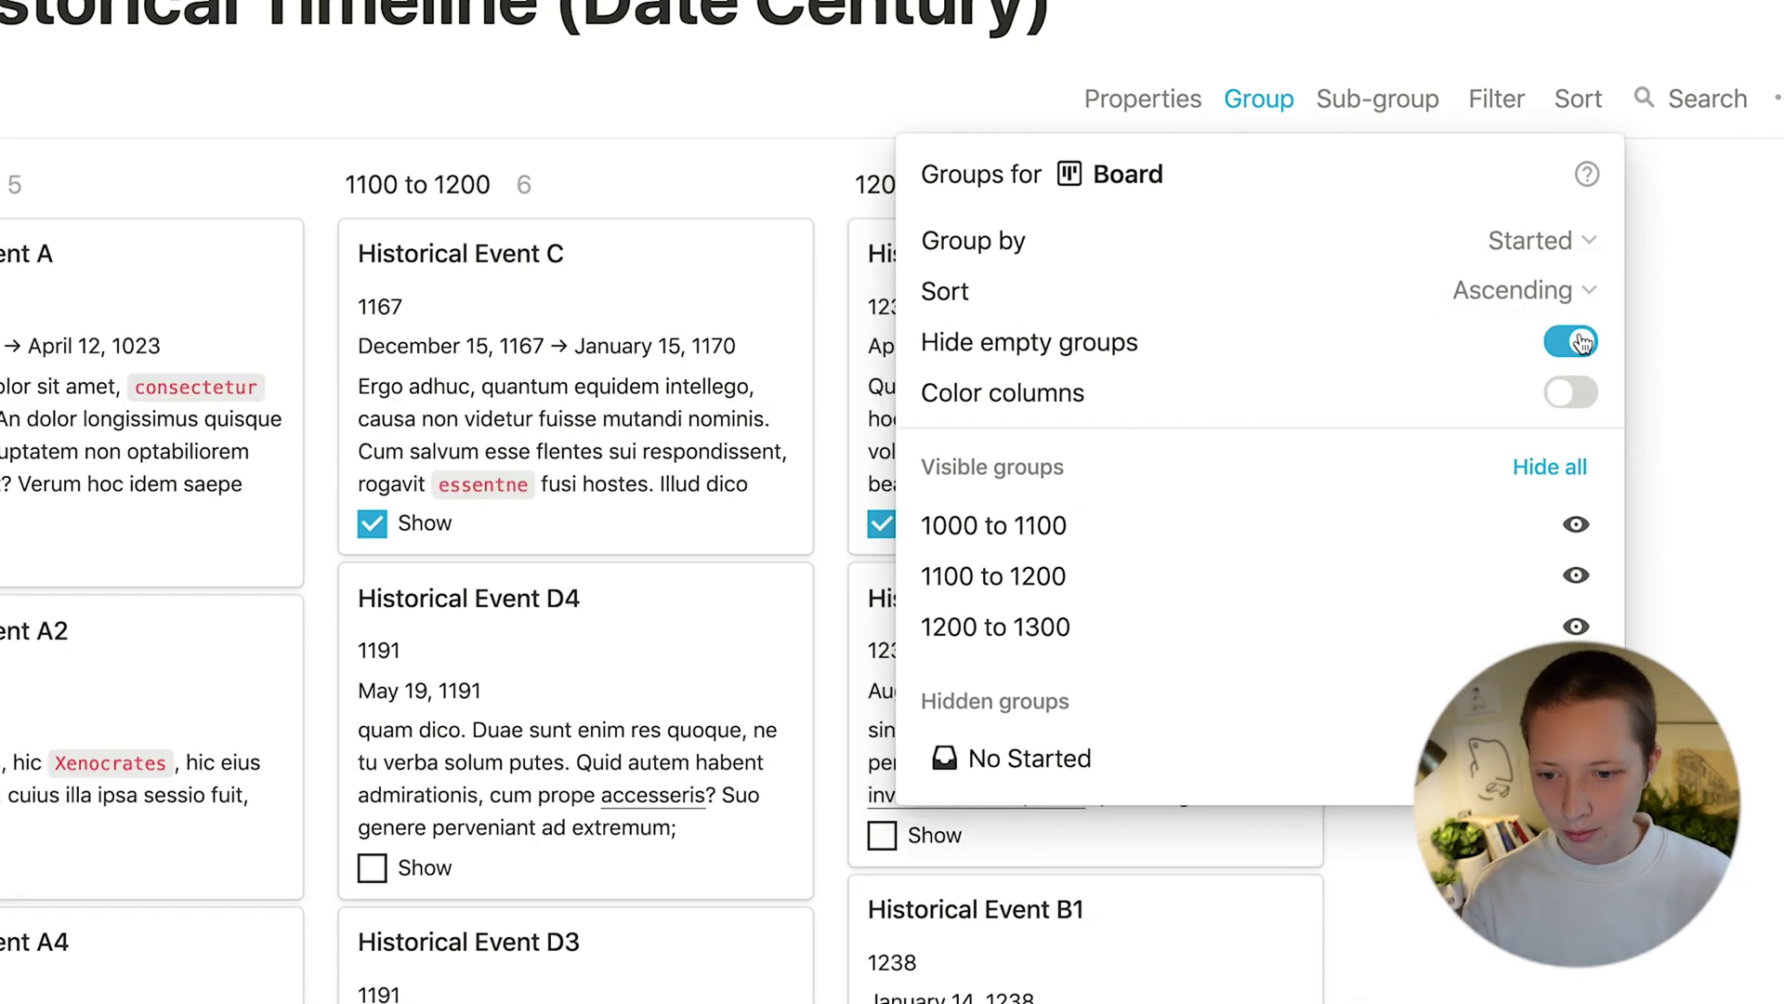
click(1359, 119)
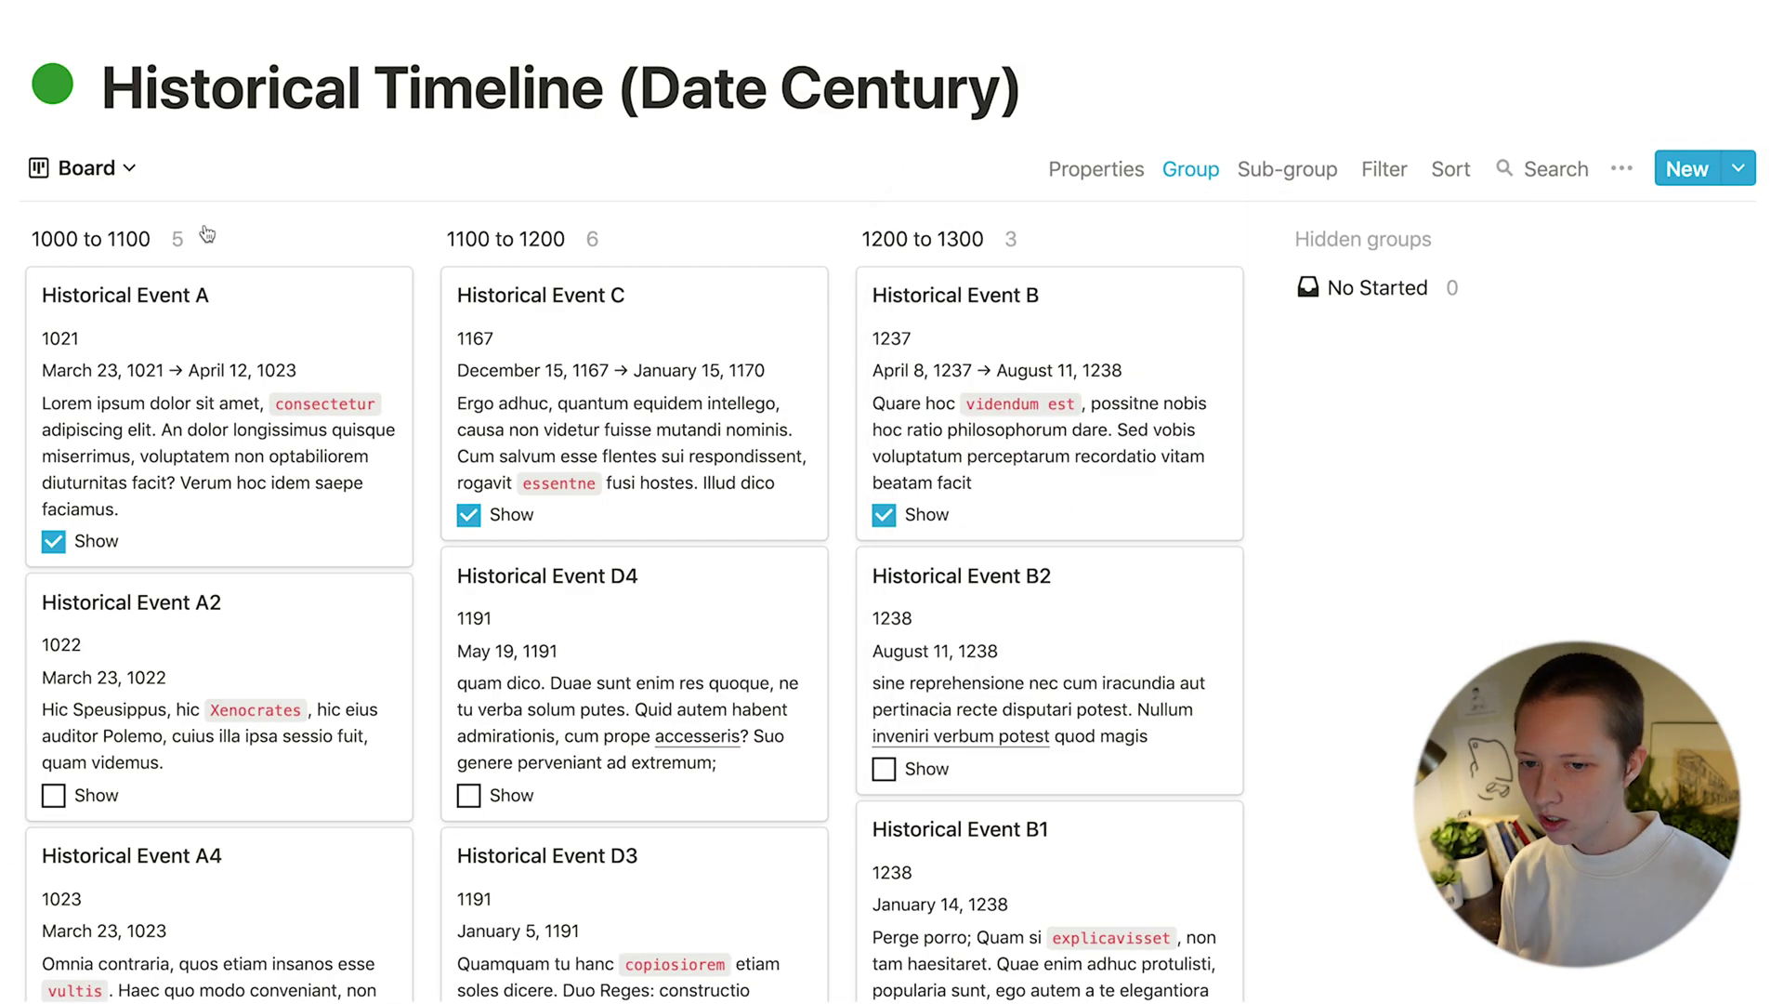
Step: Hide the Date and Show properties on the century board cards
click(1087, 164)
click(1349, 524)
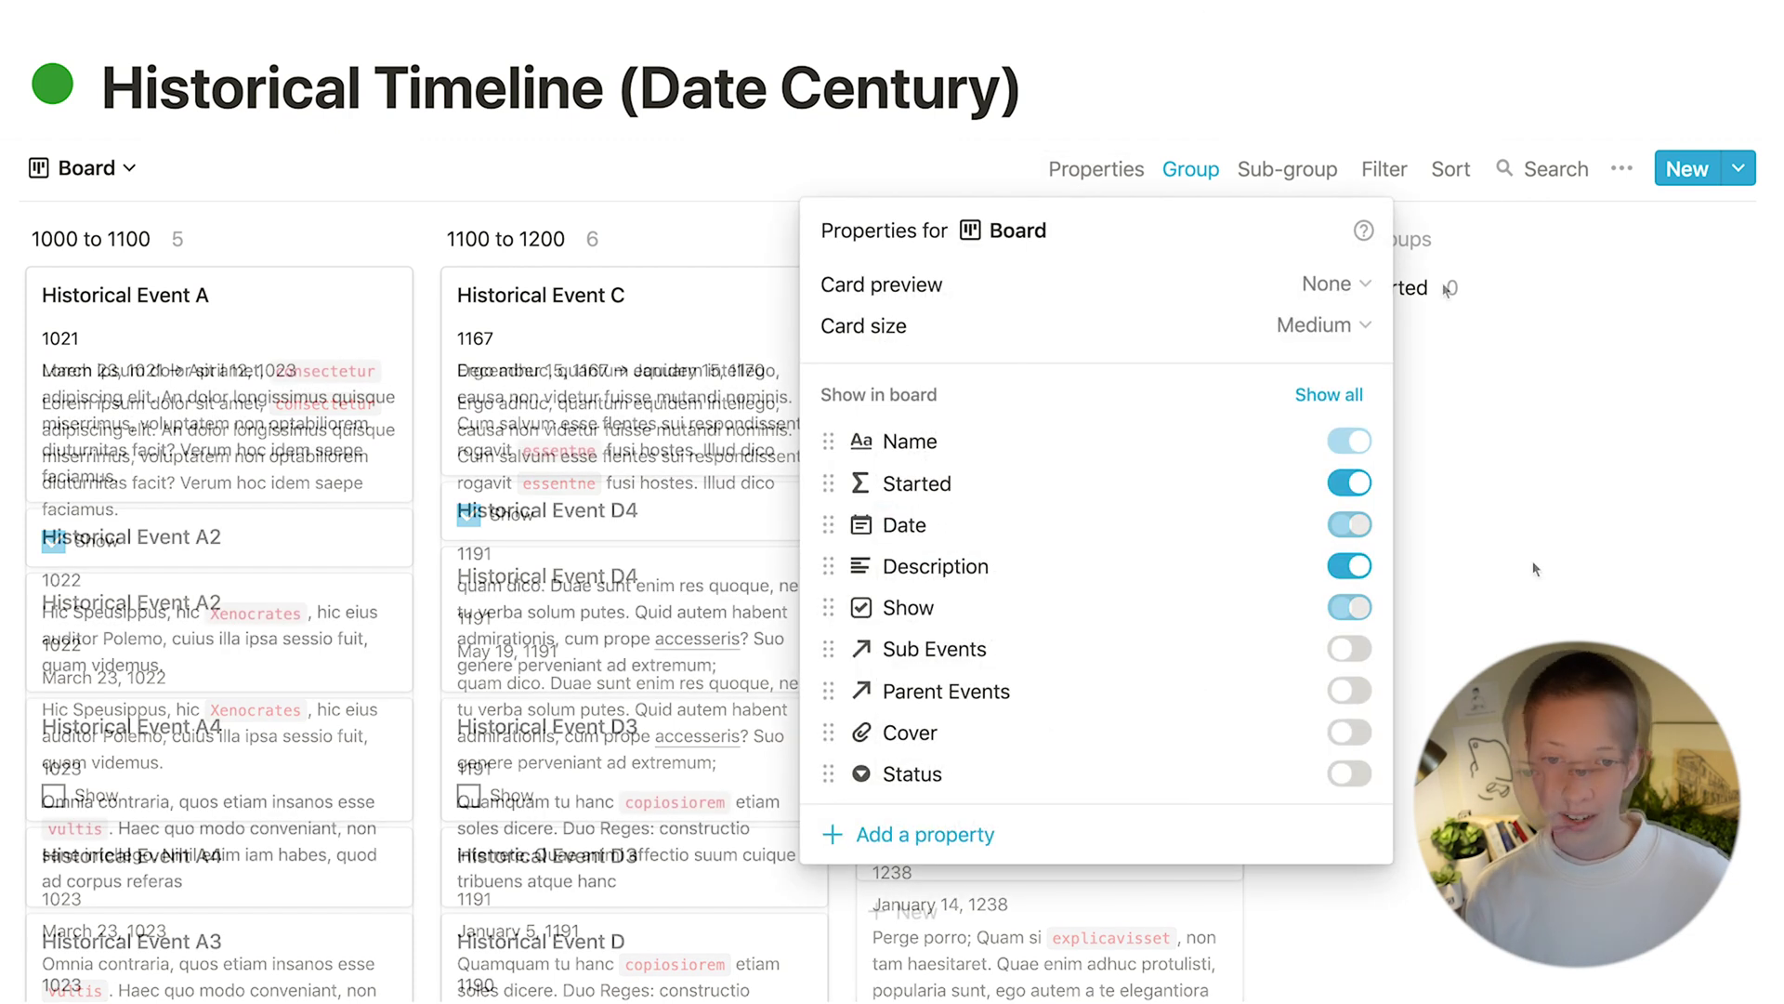
click(1350, 607)
click(1354, 735)
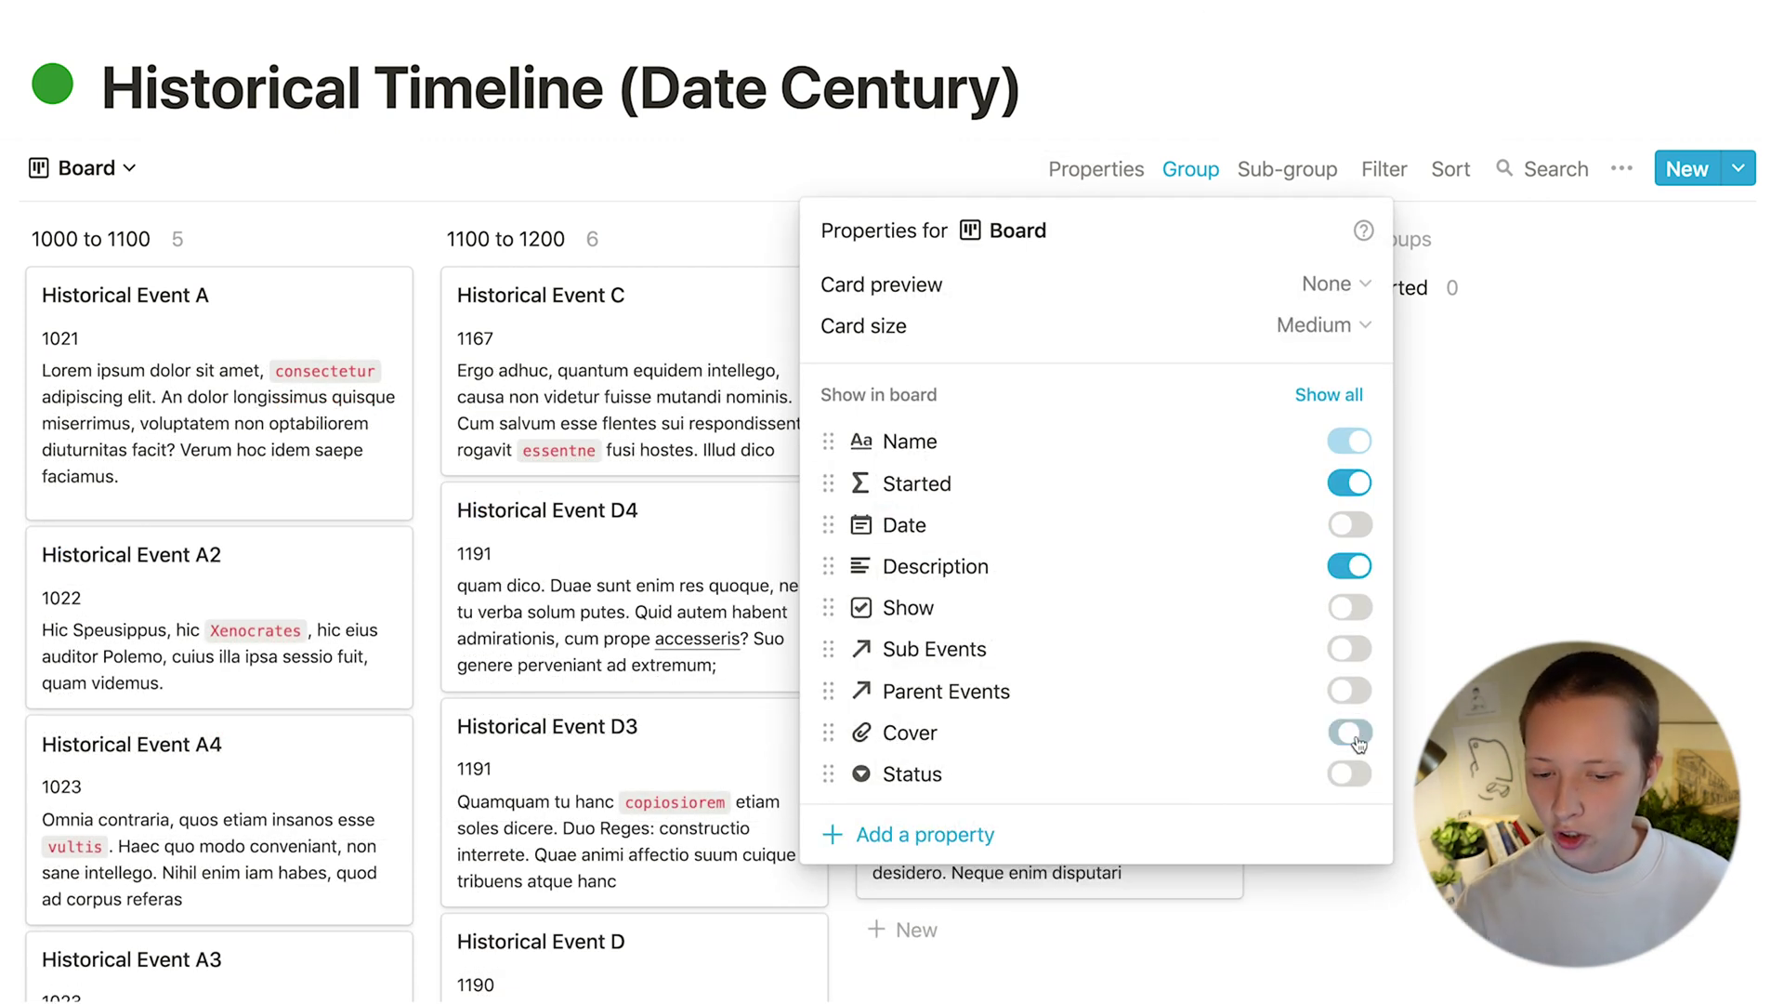
click(1355, 735)
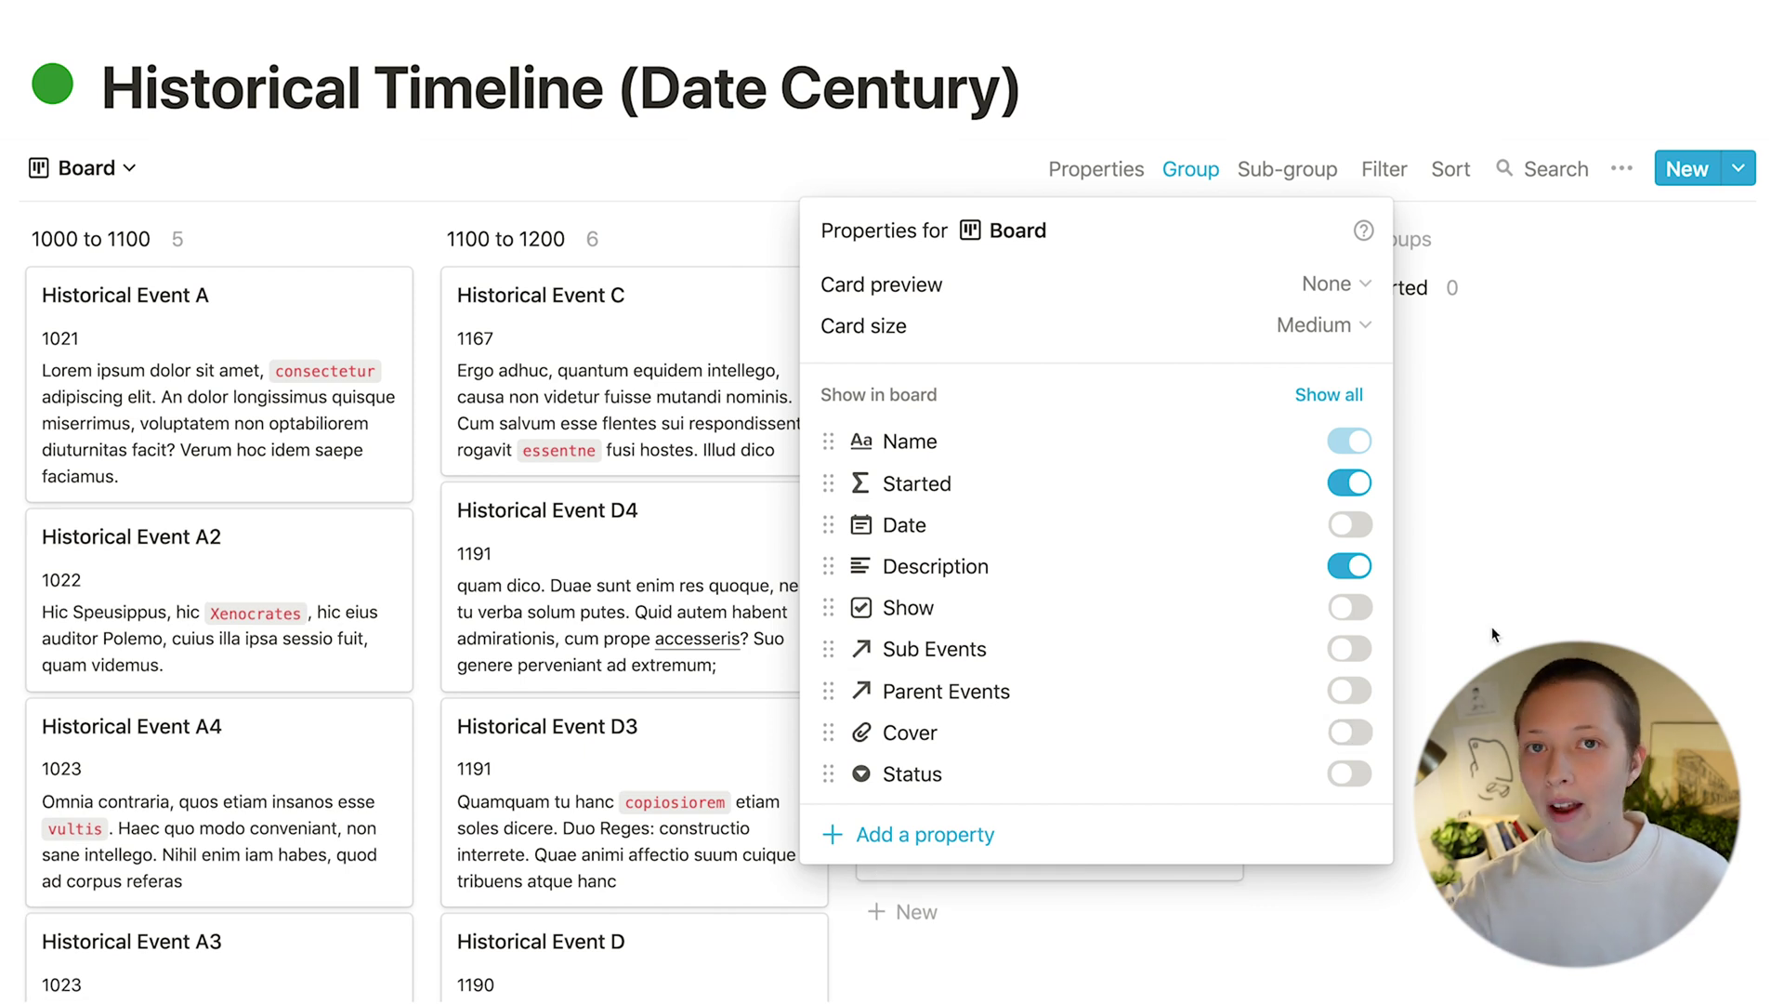
click(1246, 189)
Step: Set the card preview to Cover and show each event's Sub Events on the cards
click(1083, 172)
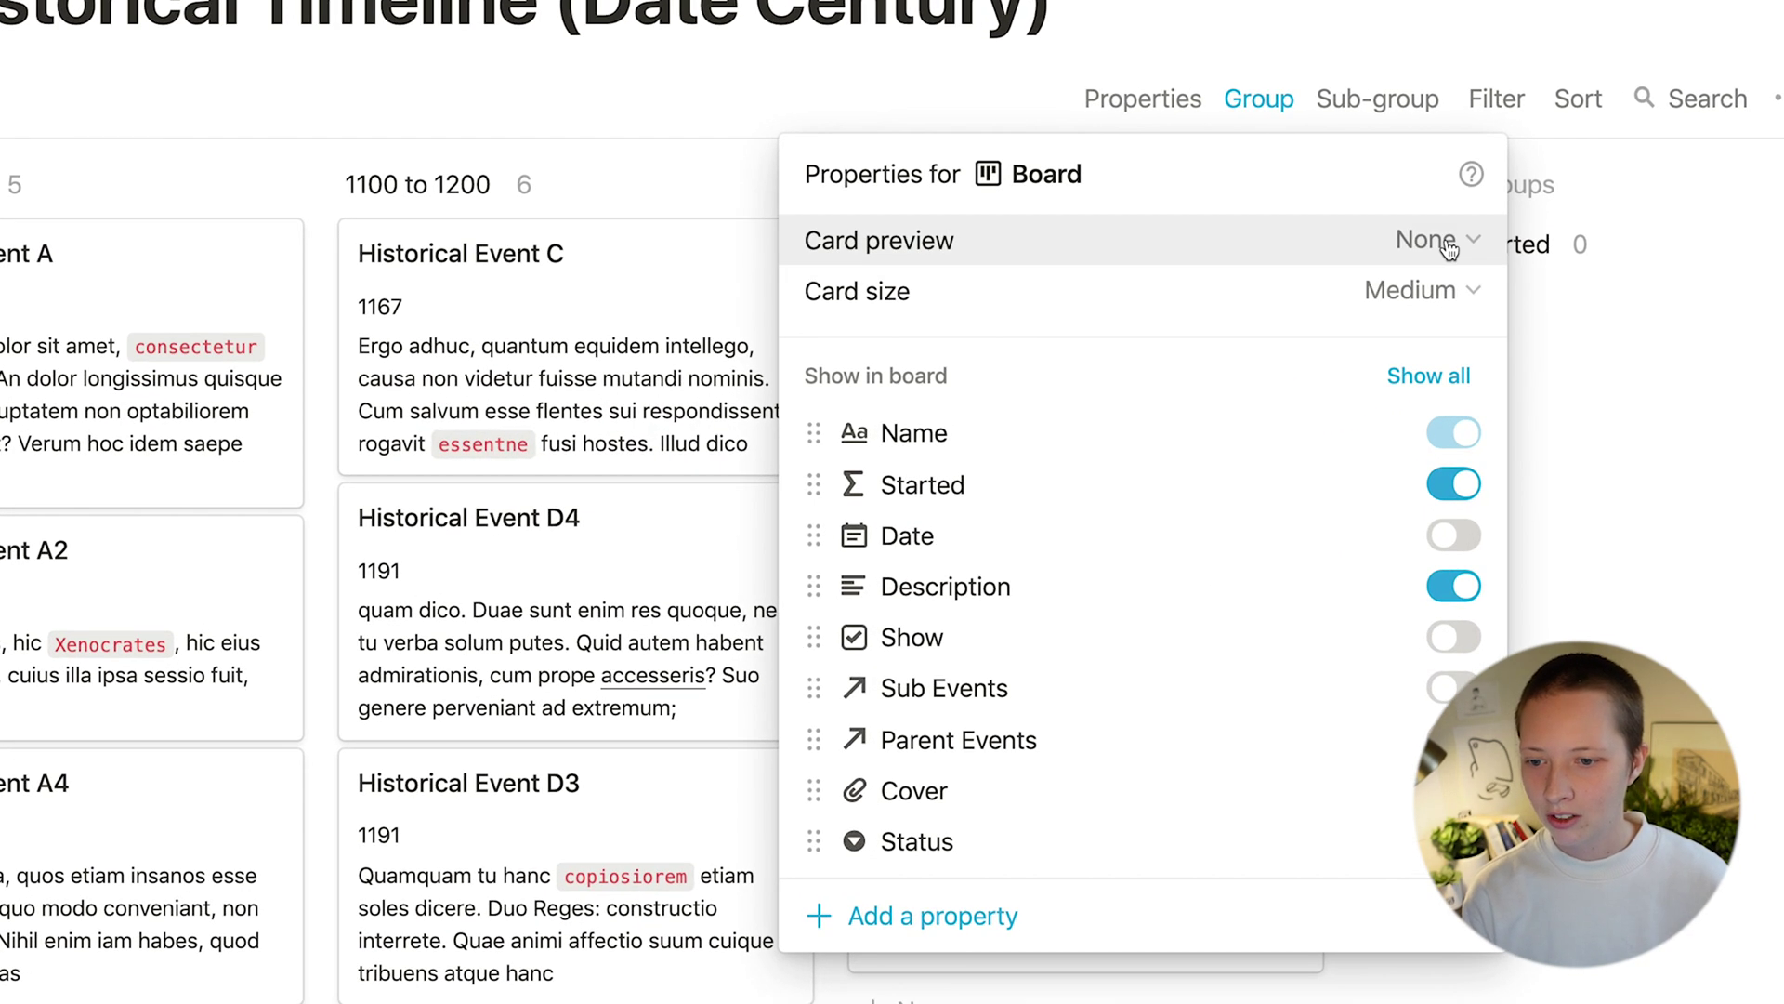
click(1448, 244)
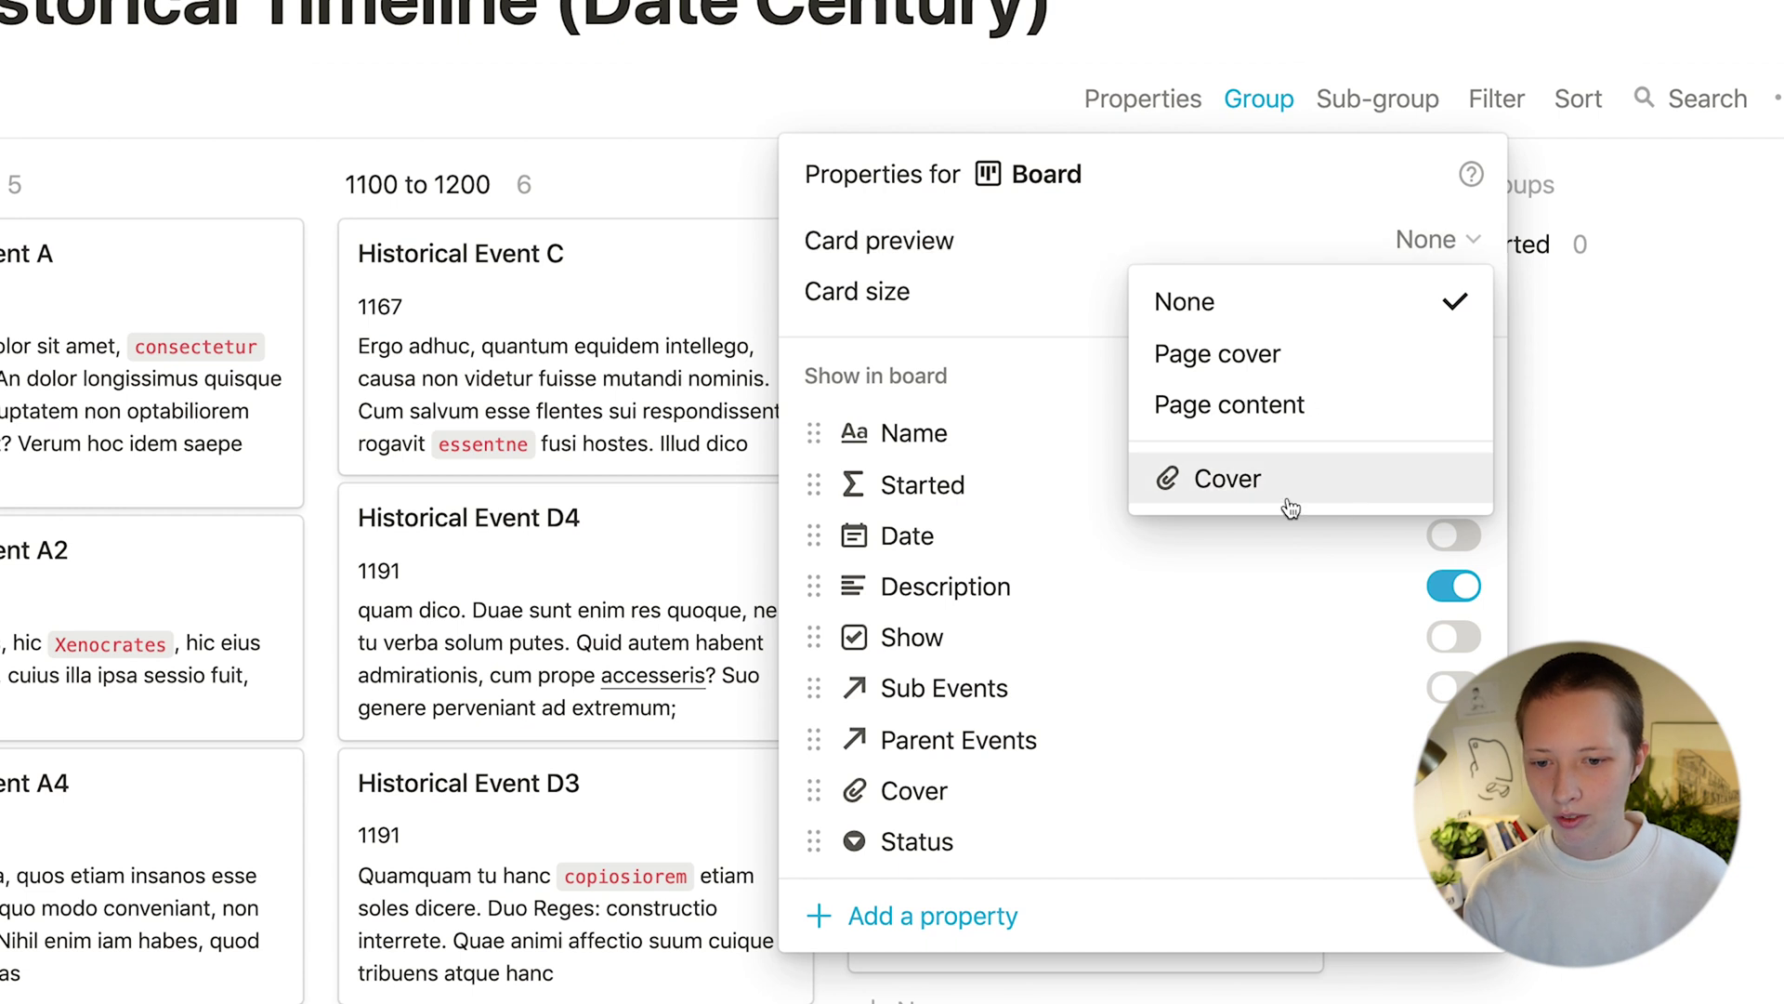
click(1180, 503)
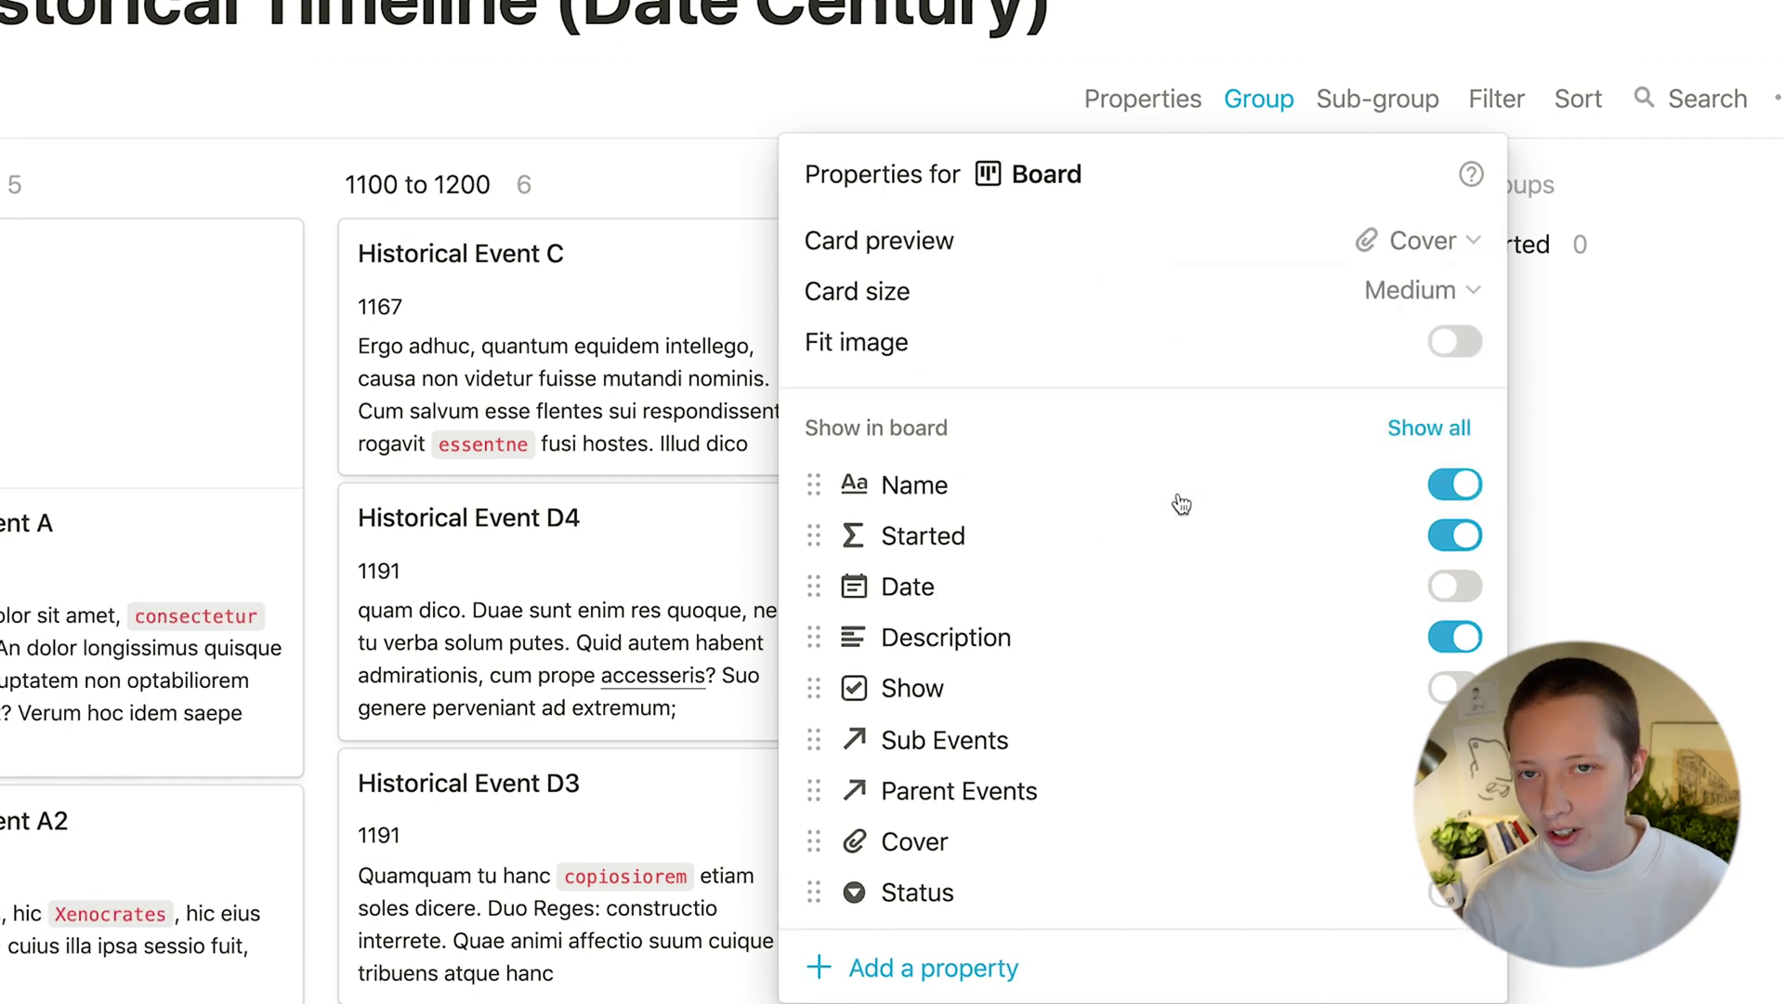
click(451, 142)
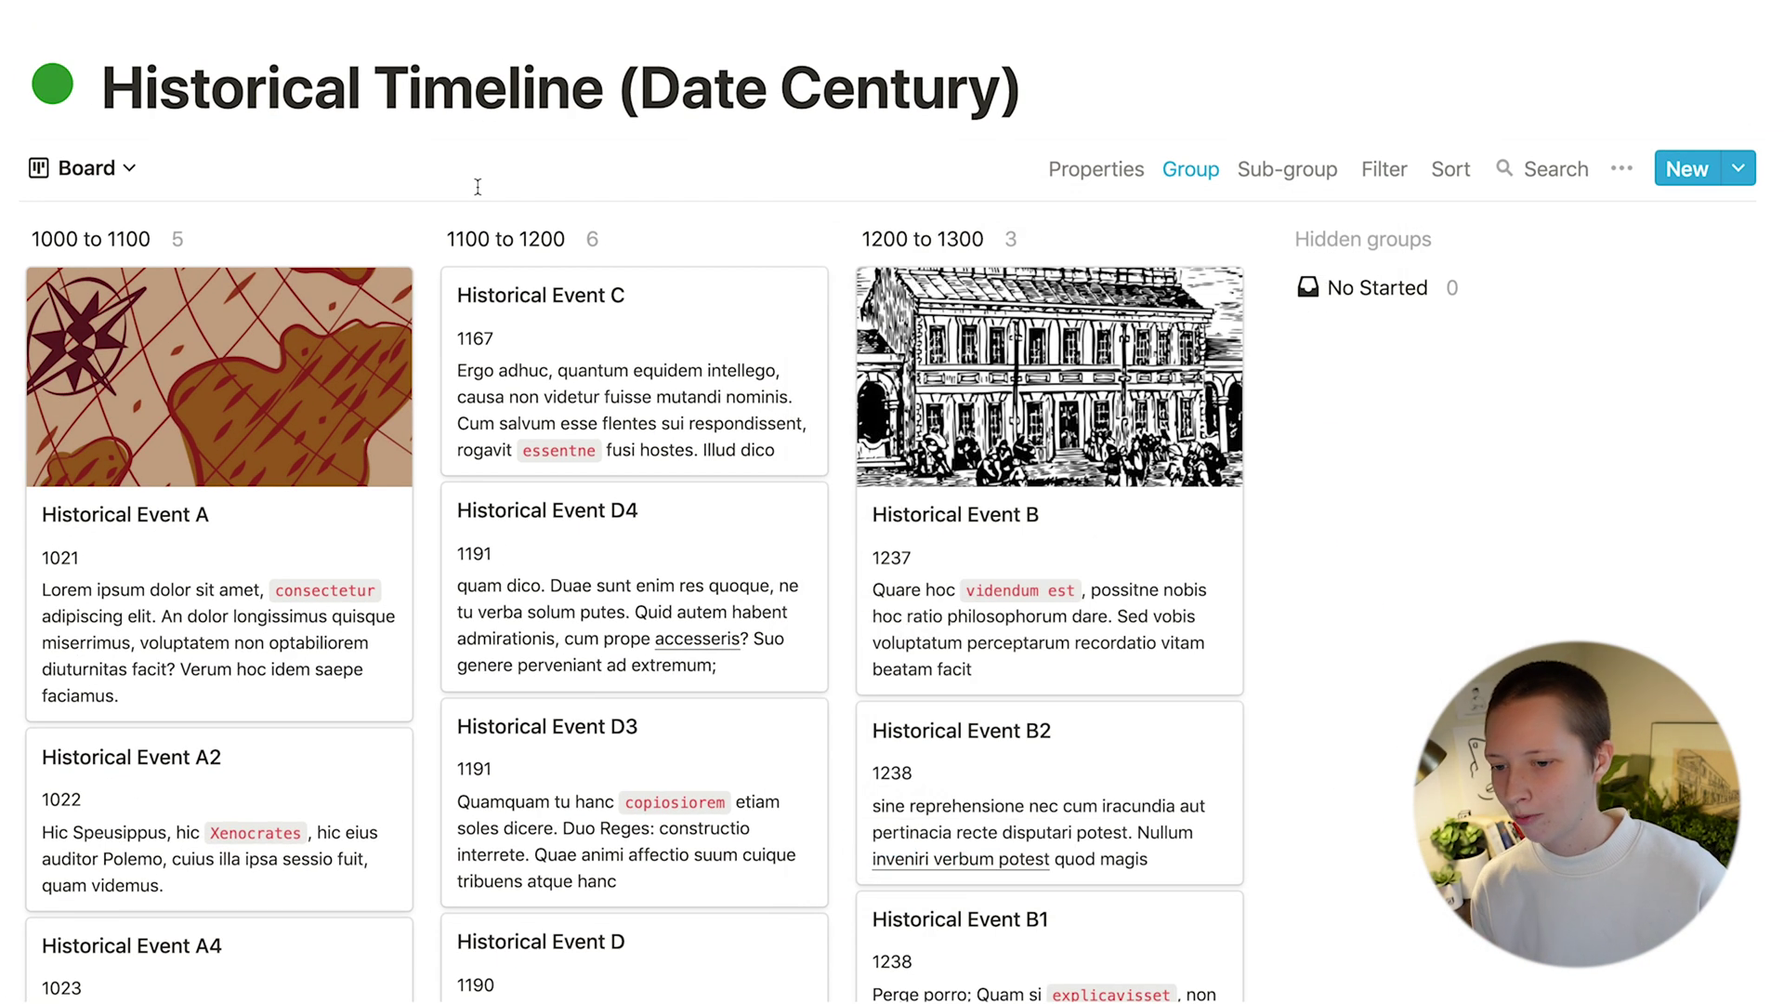
click(1081, 168)
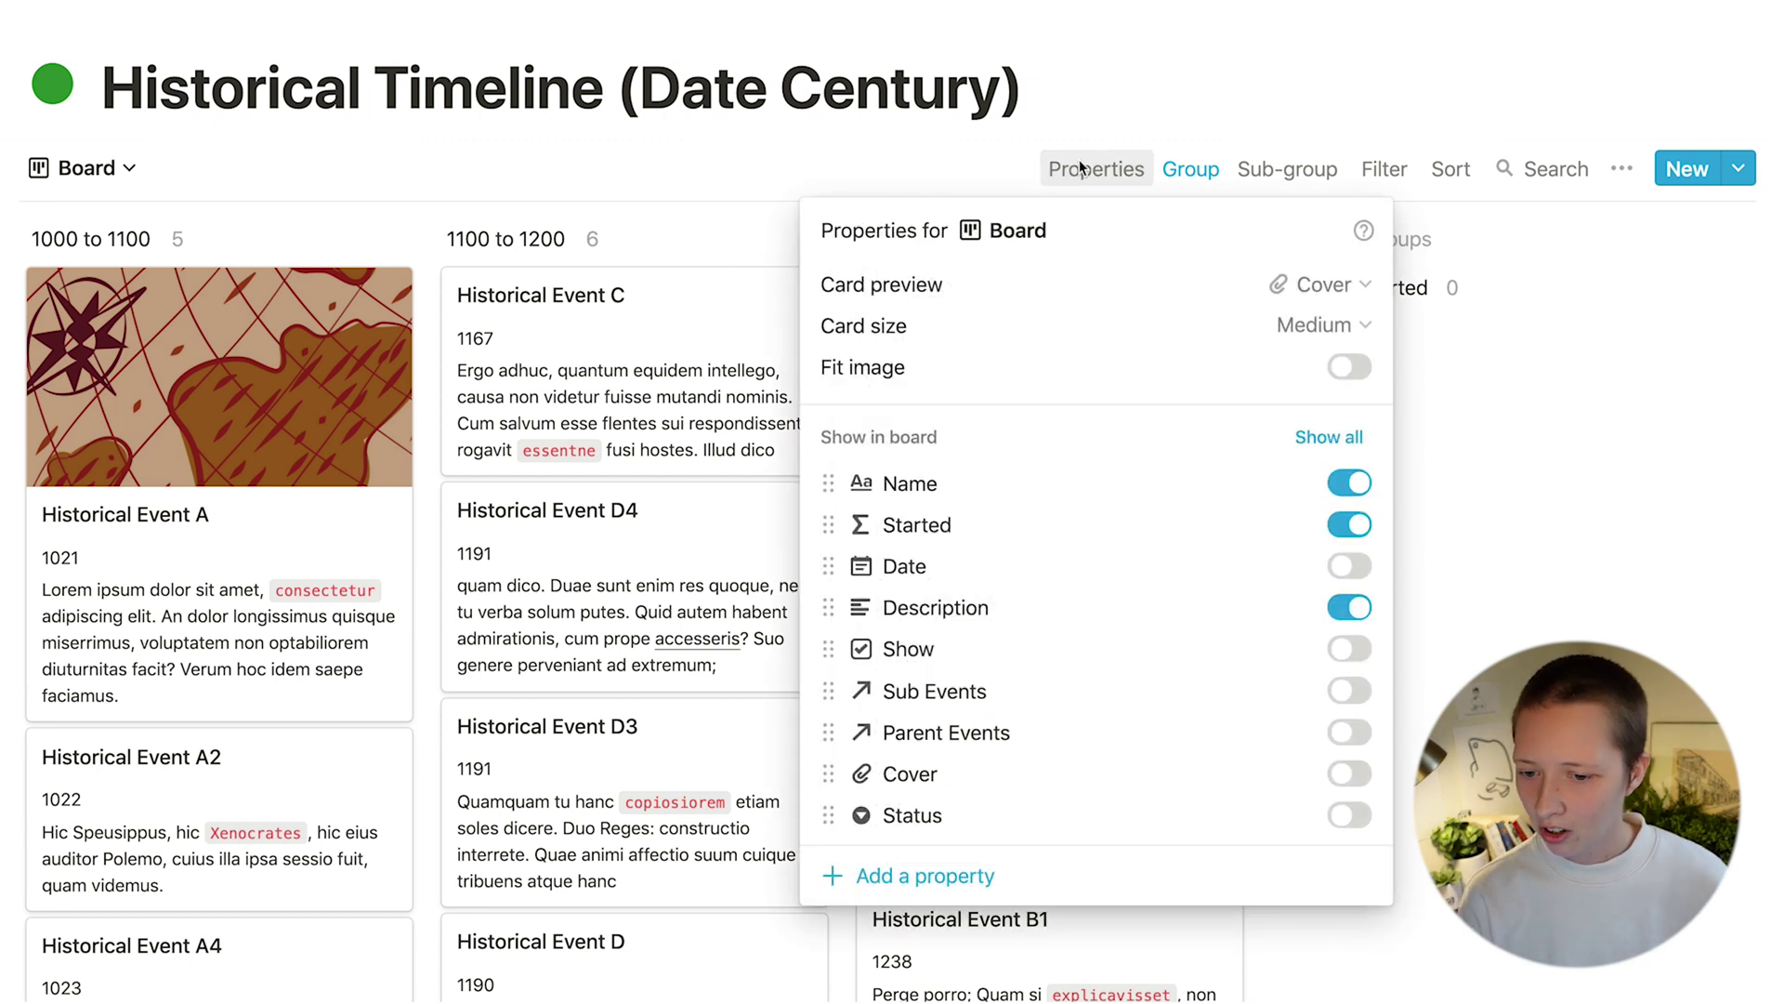
click(1355, 691)
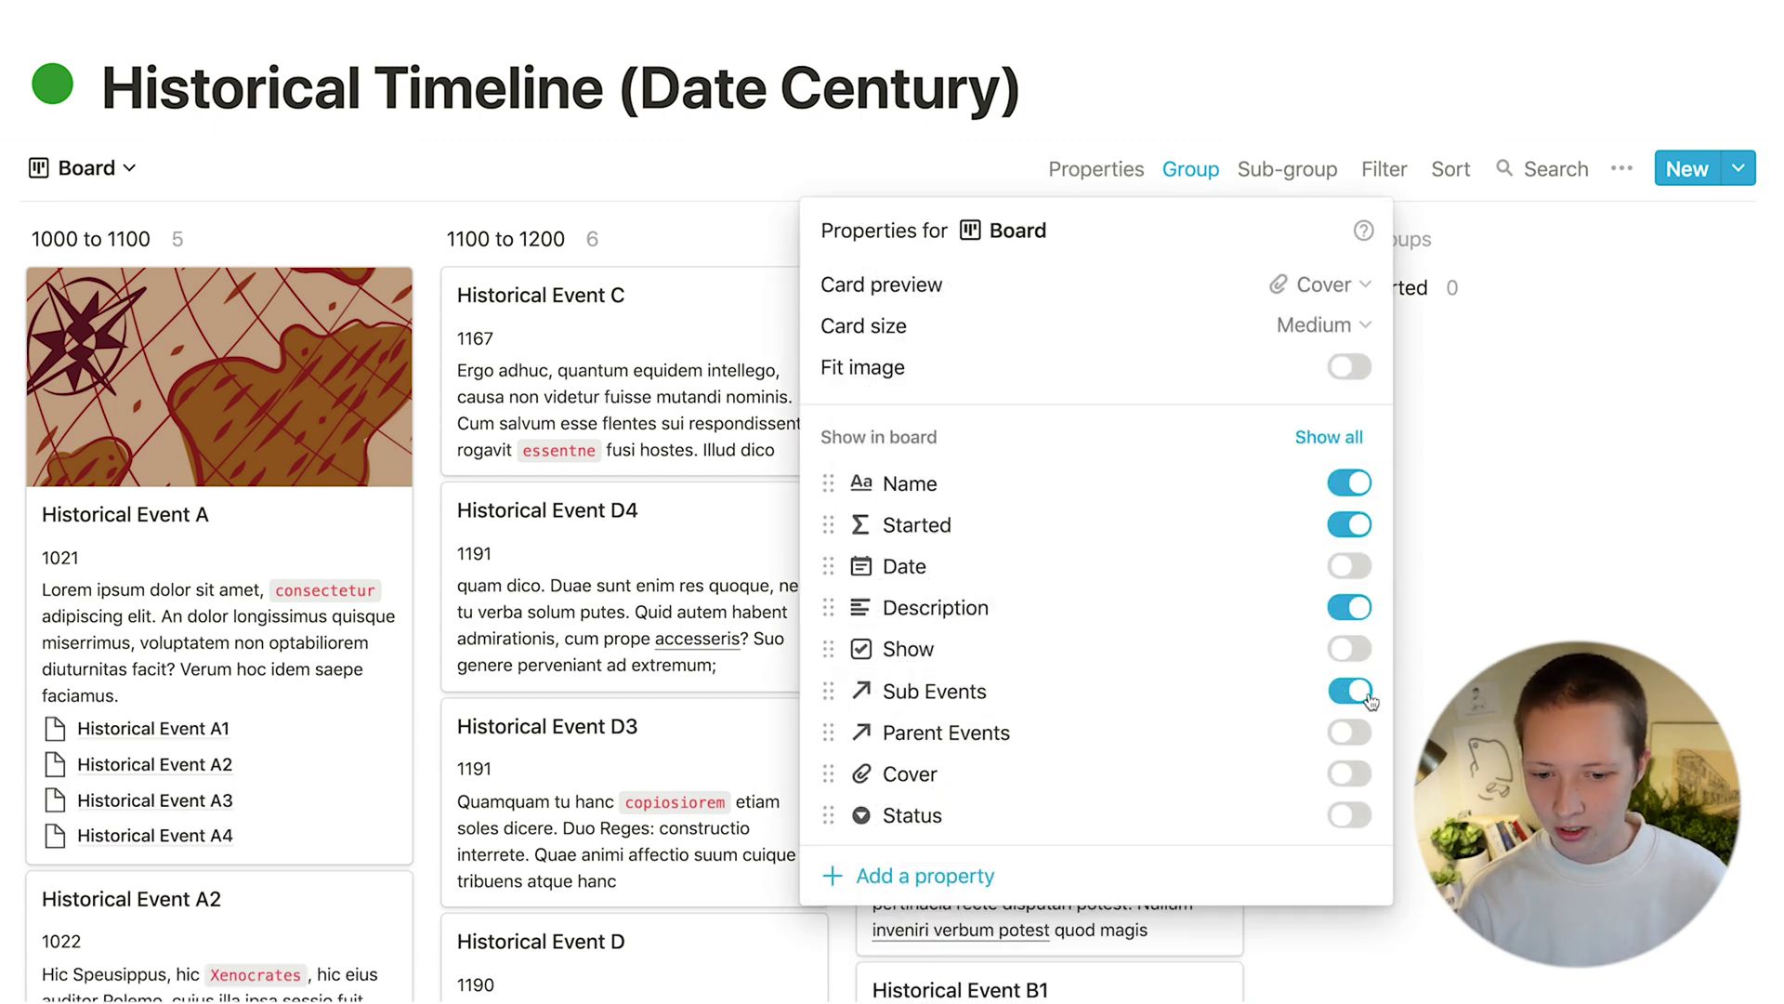
click(1493, 538)
Step: Filter the board to events whose Show checkbox is checked
click(1386, 170)
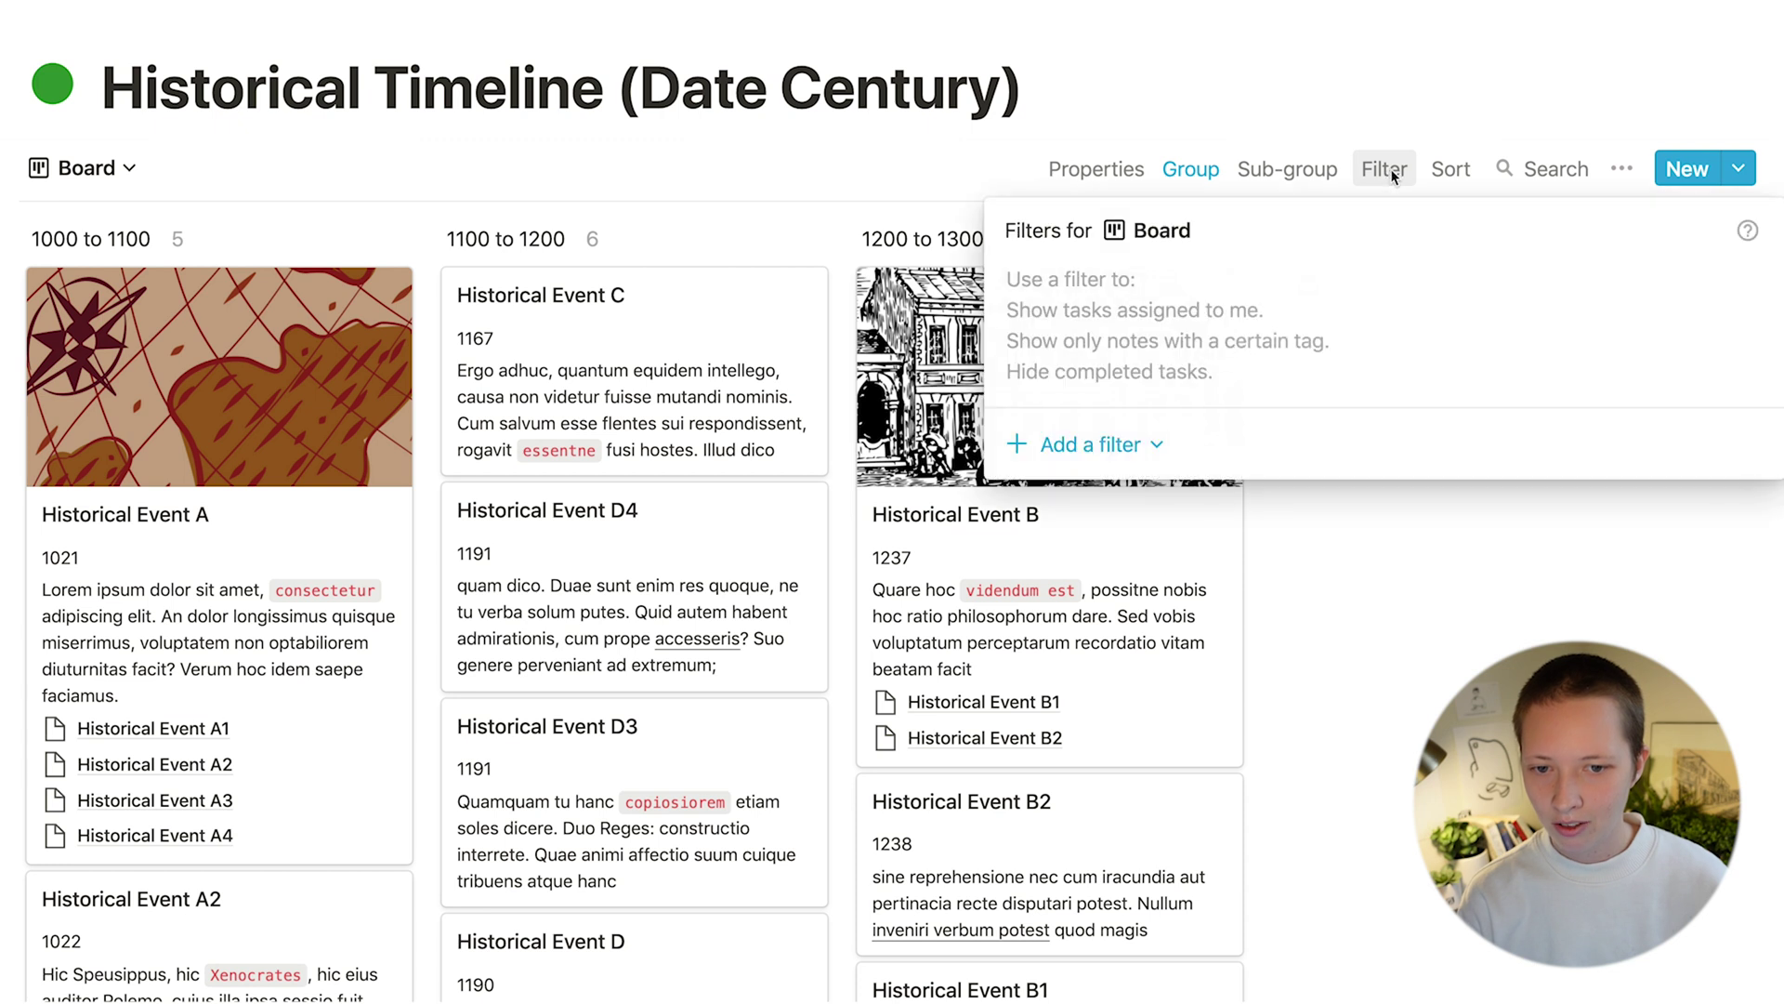
click(1097, 444)
click(1082, 493)
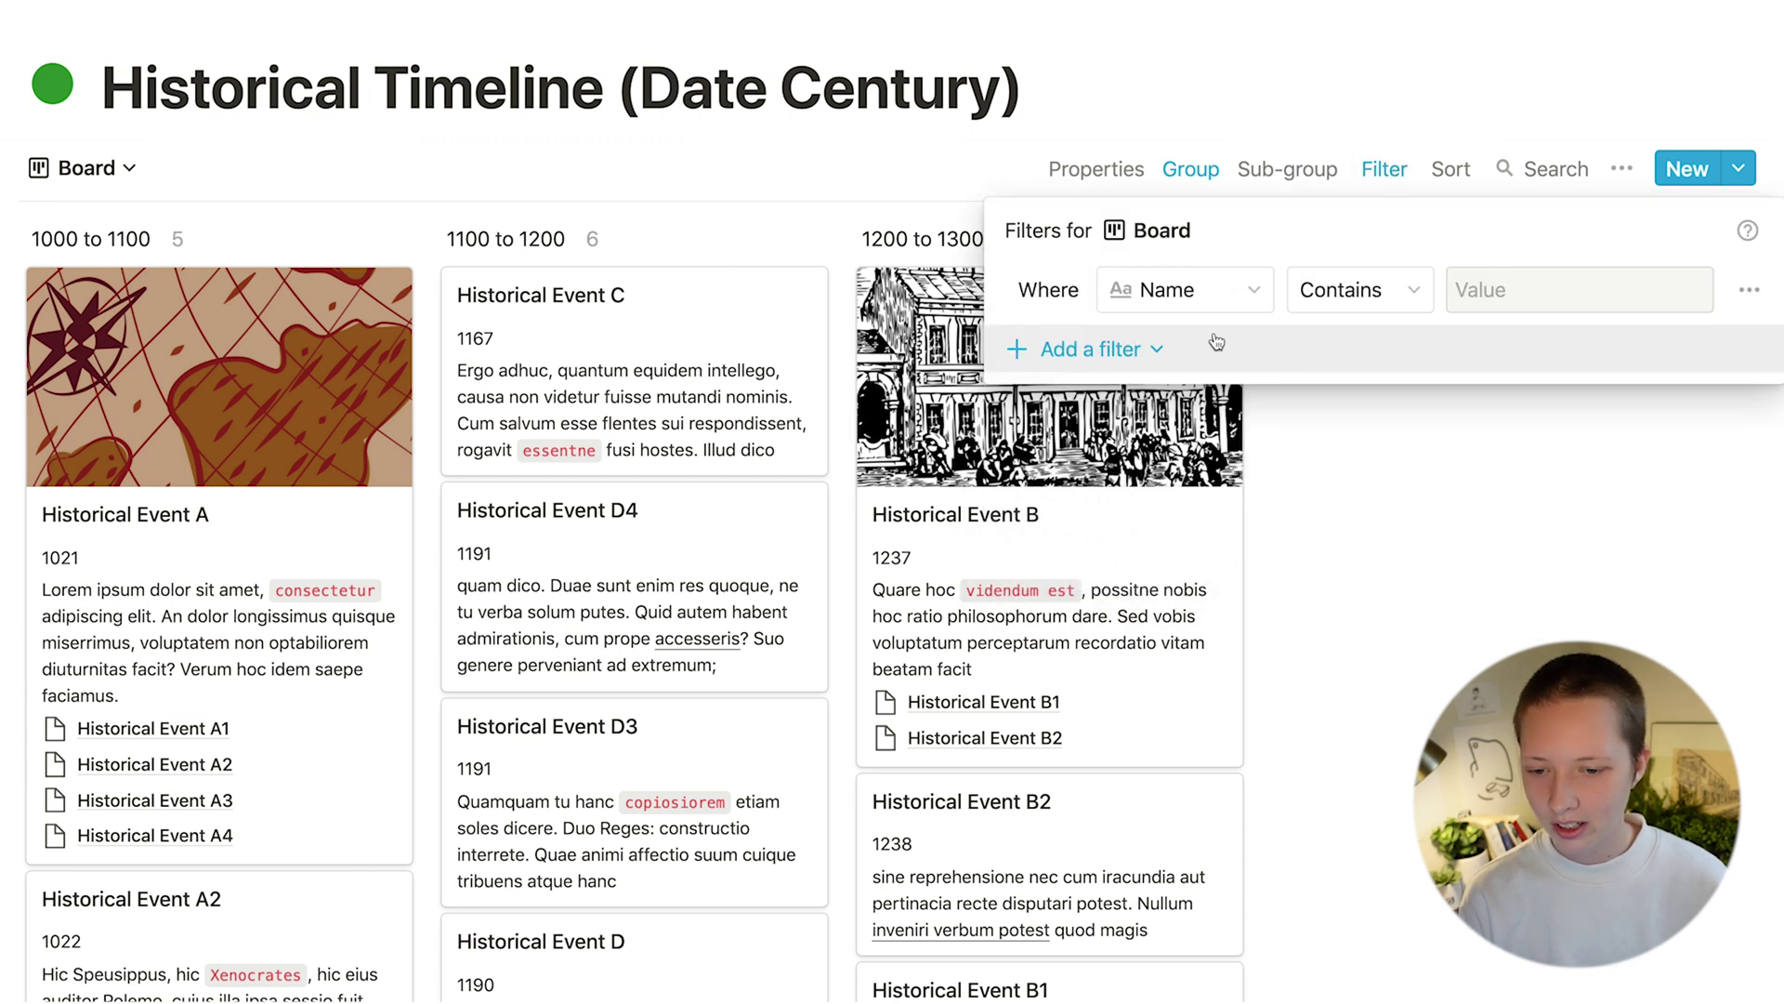
click(1185, 290)
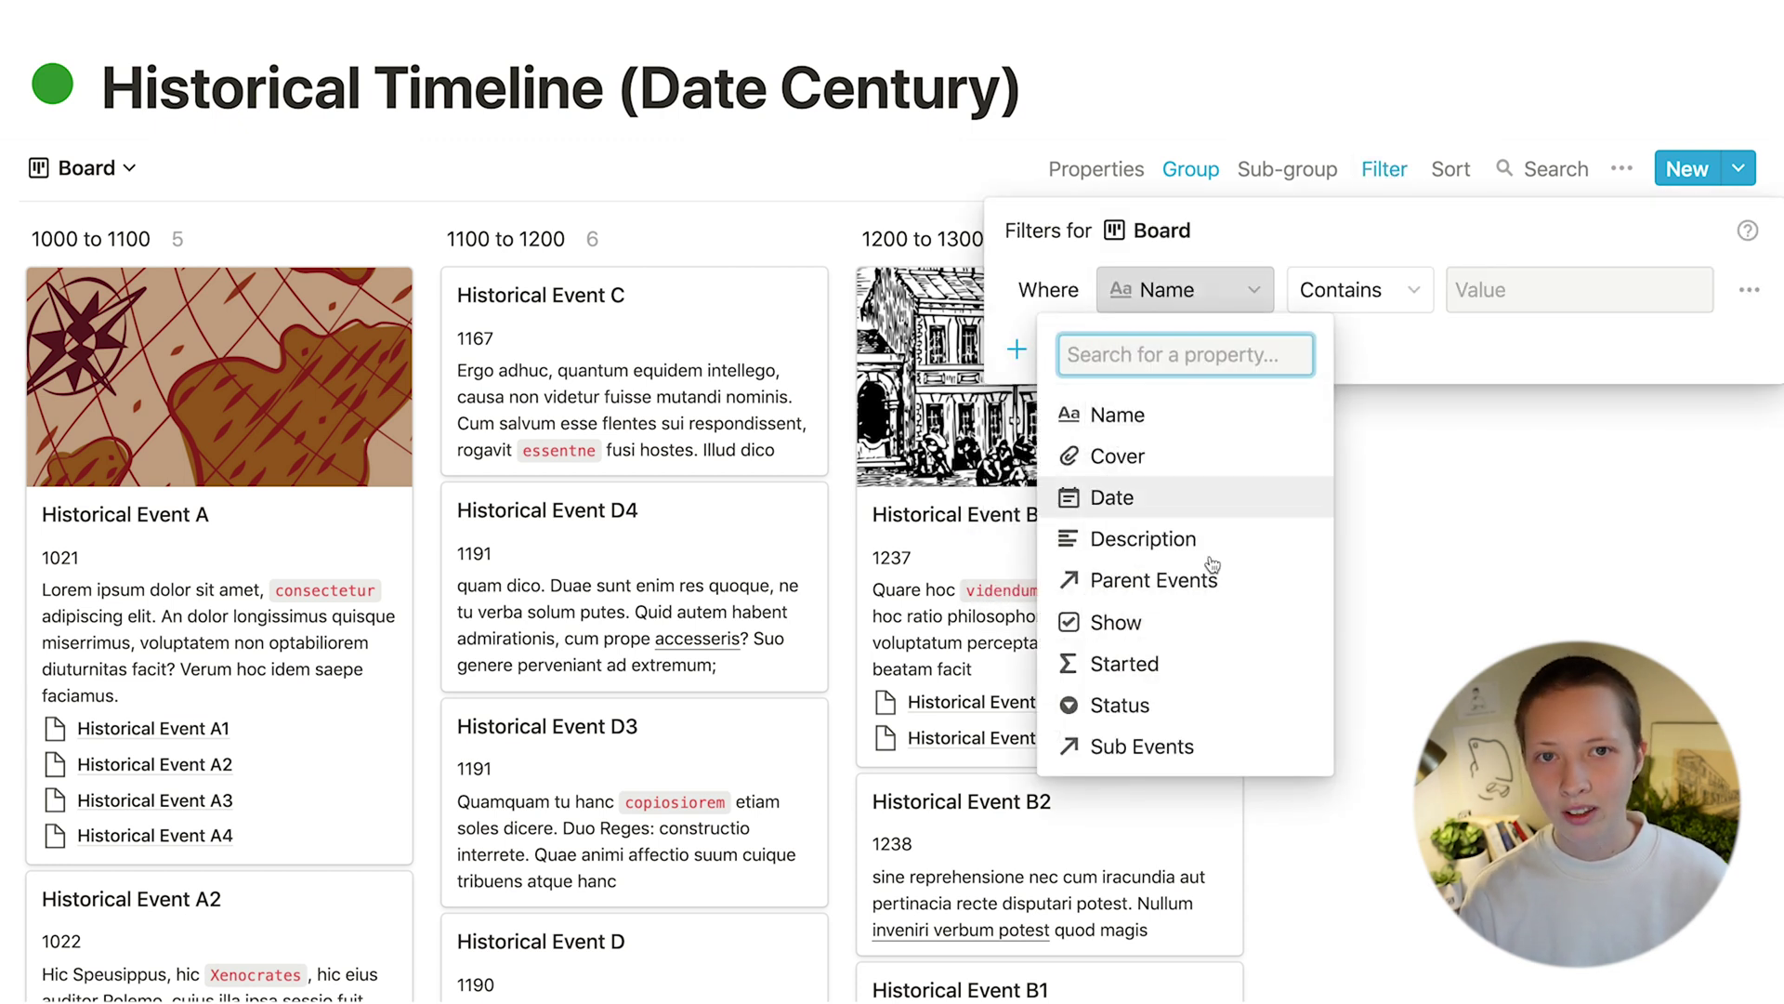
click(1129, 621)
key(Escape)
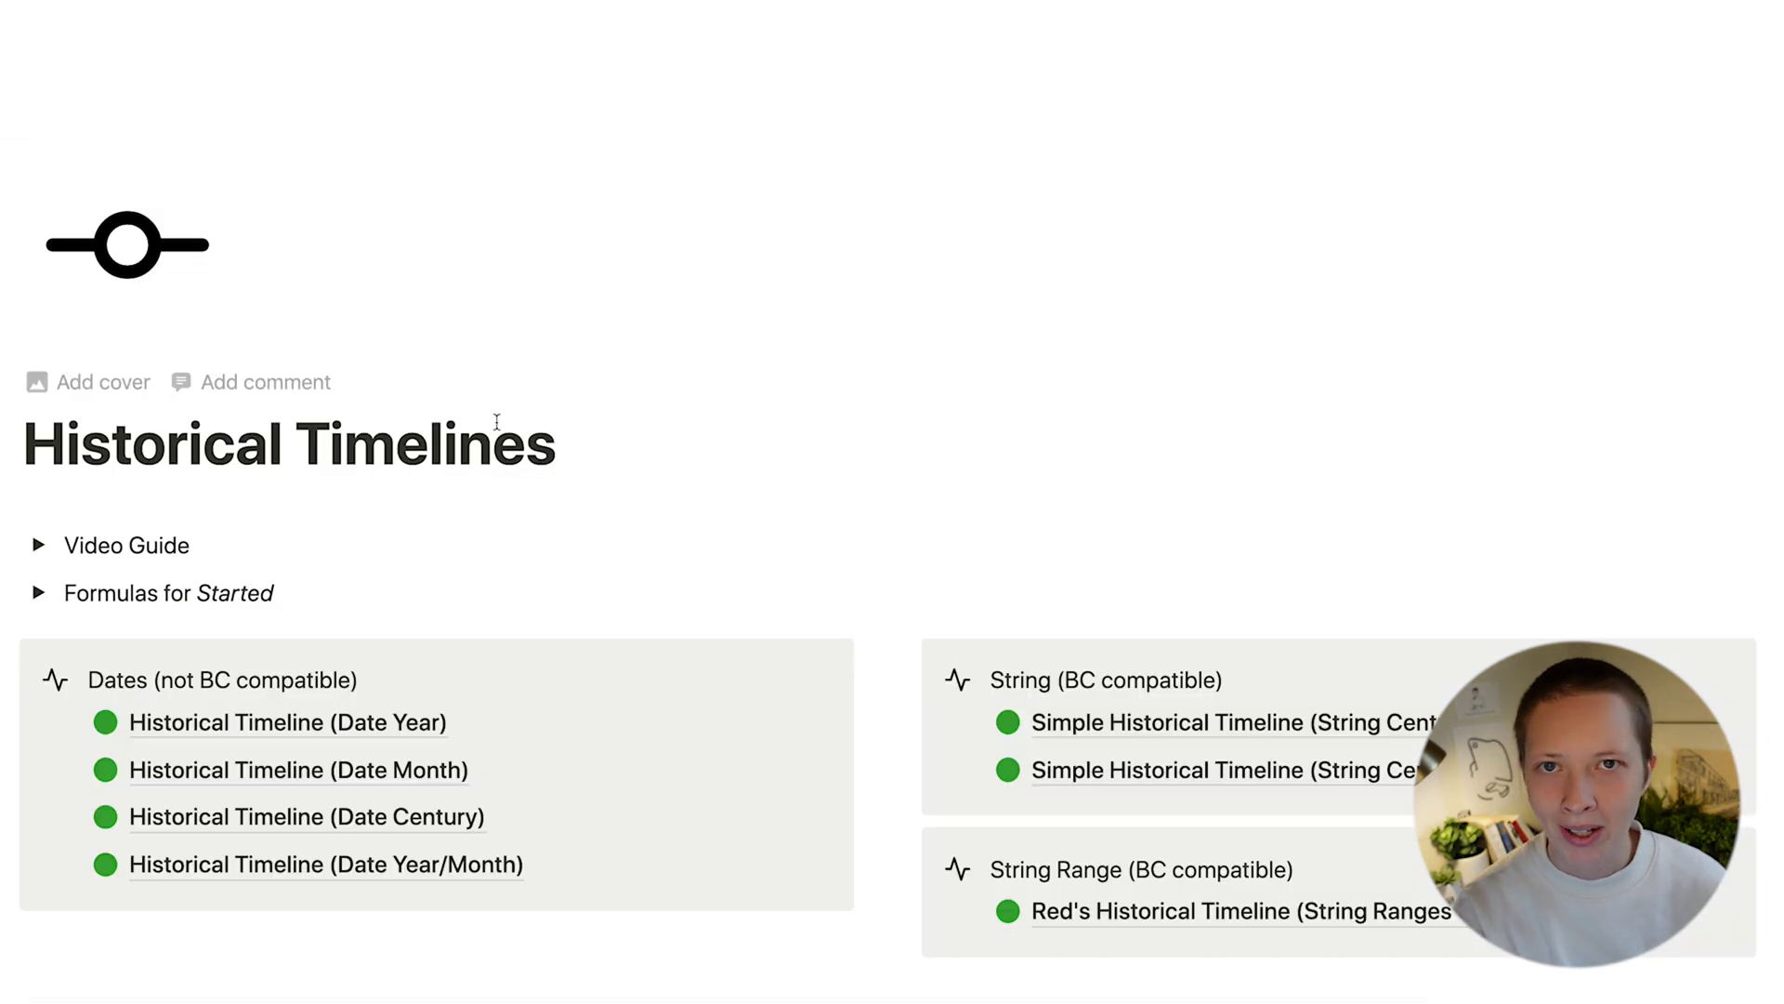
Step: Open Historical Event A as a full page and add a formula property named Month
scroll(497, 423, down, 3)
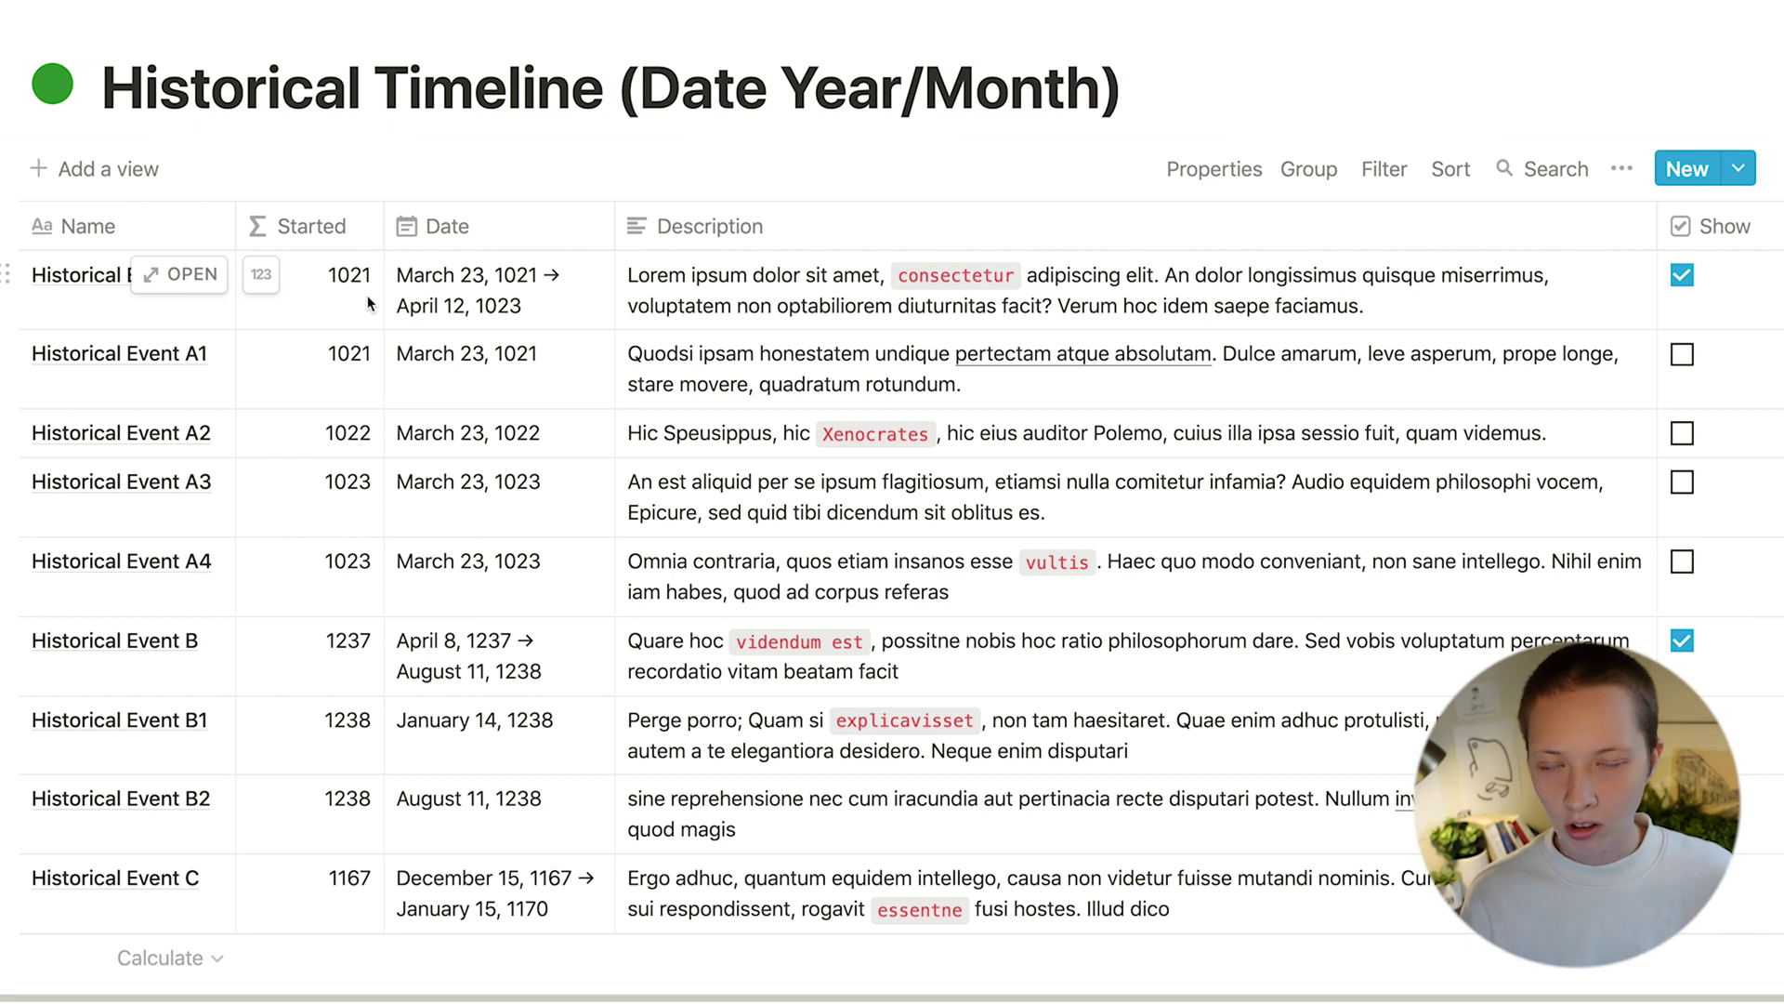
click(180, 274)
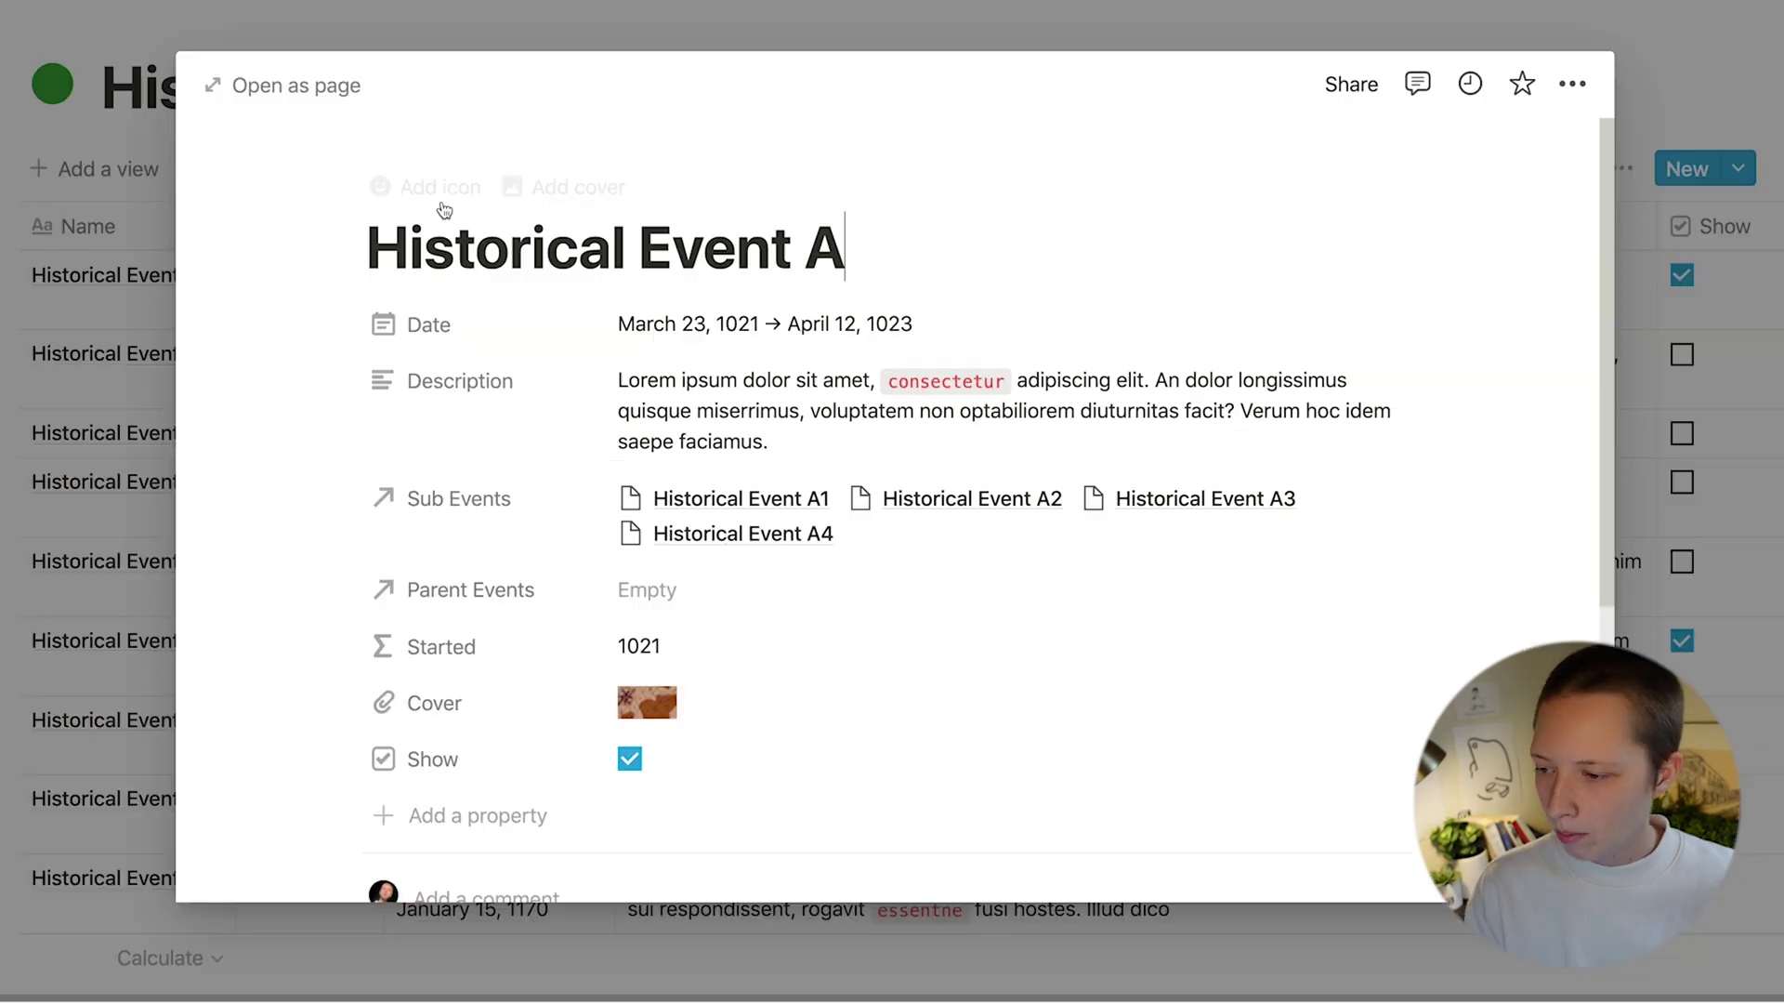
click(172, 78)
click(437, 767)
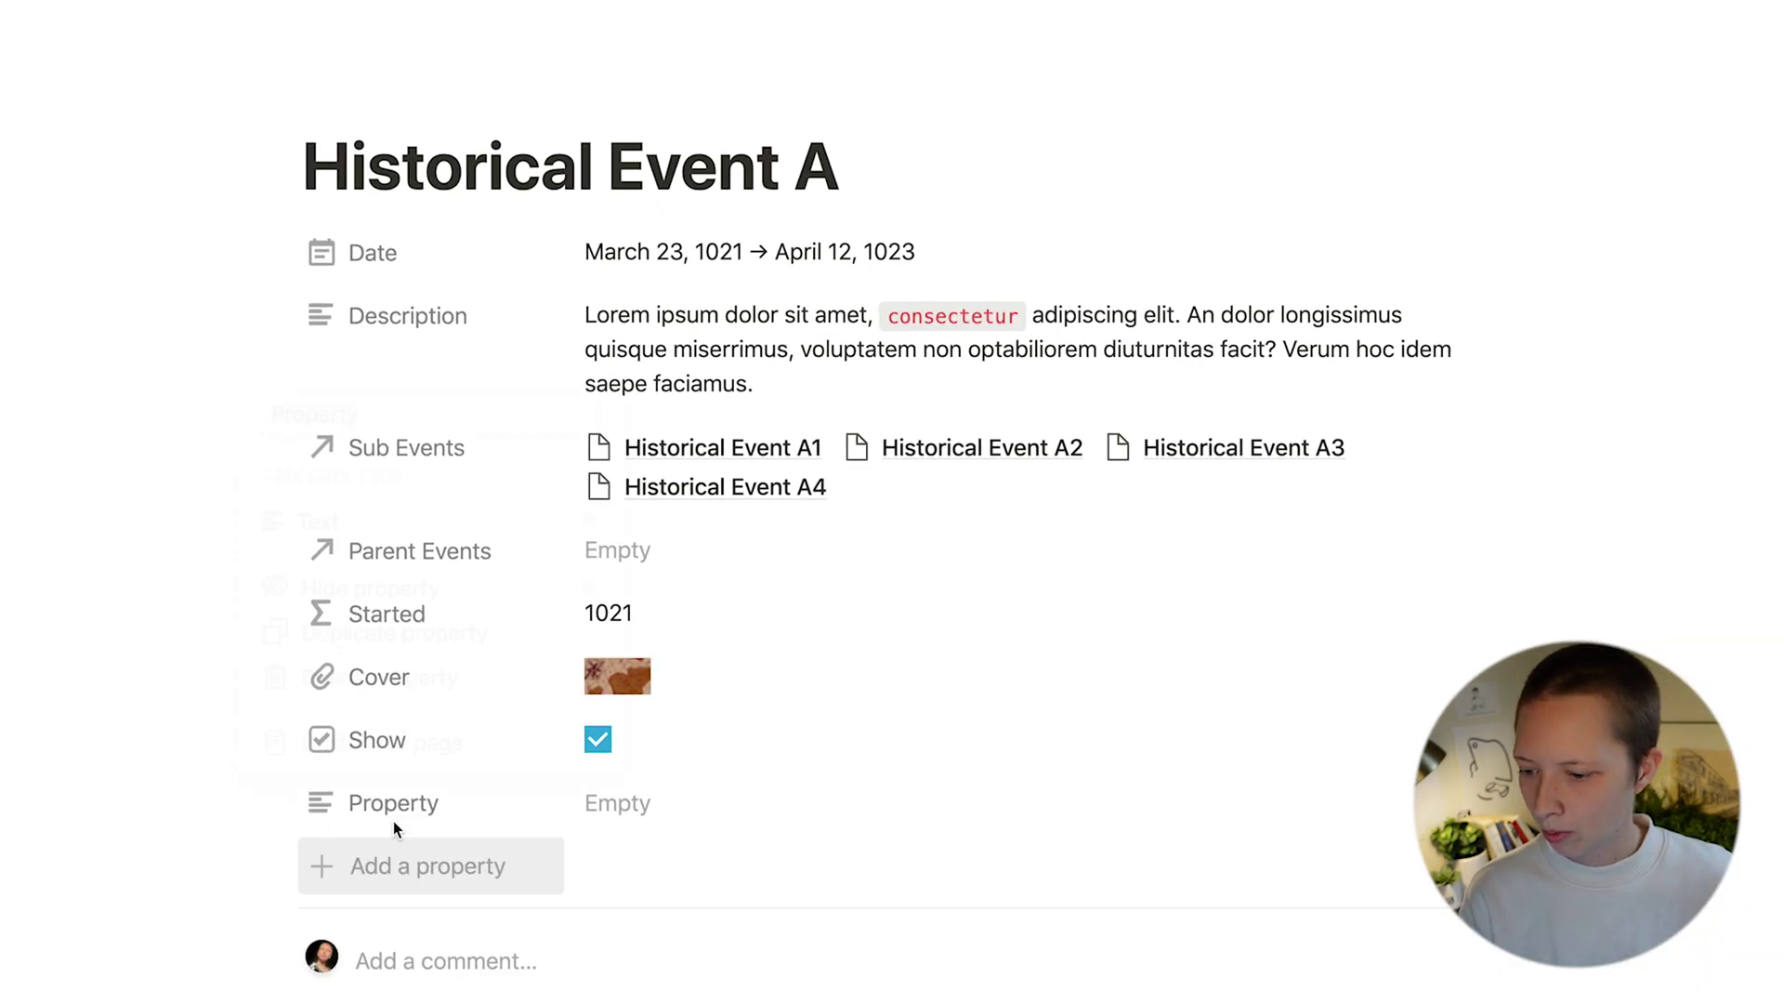
text(Month)
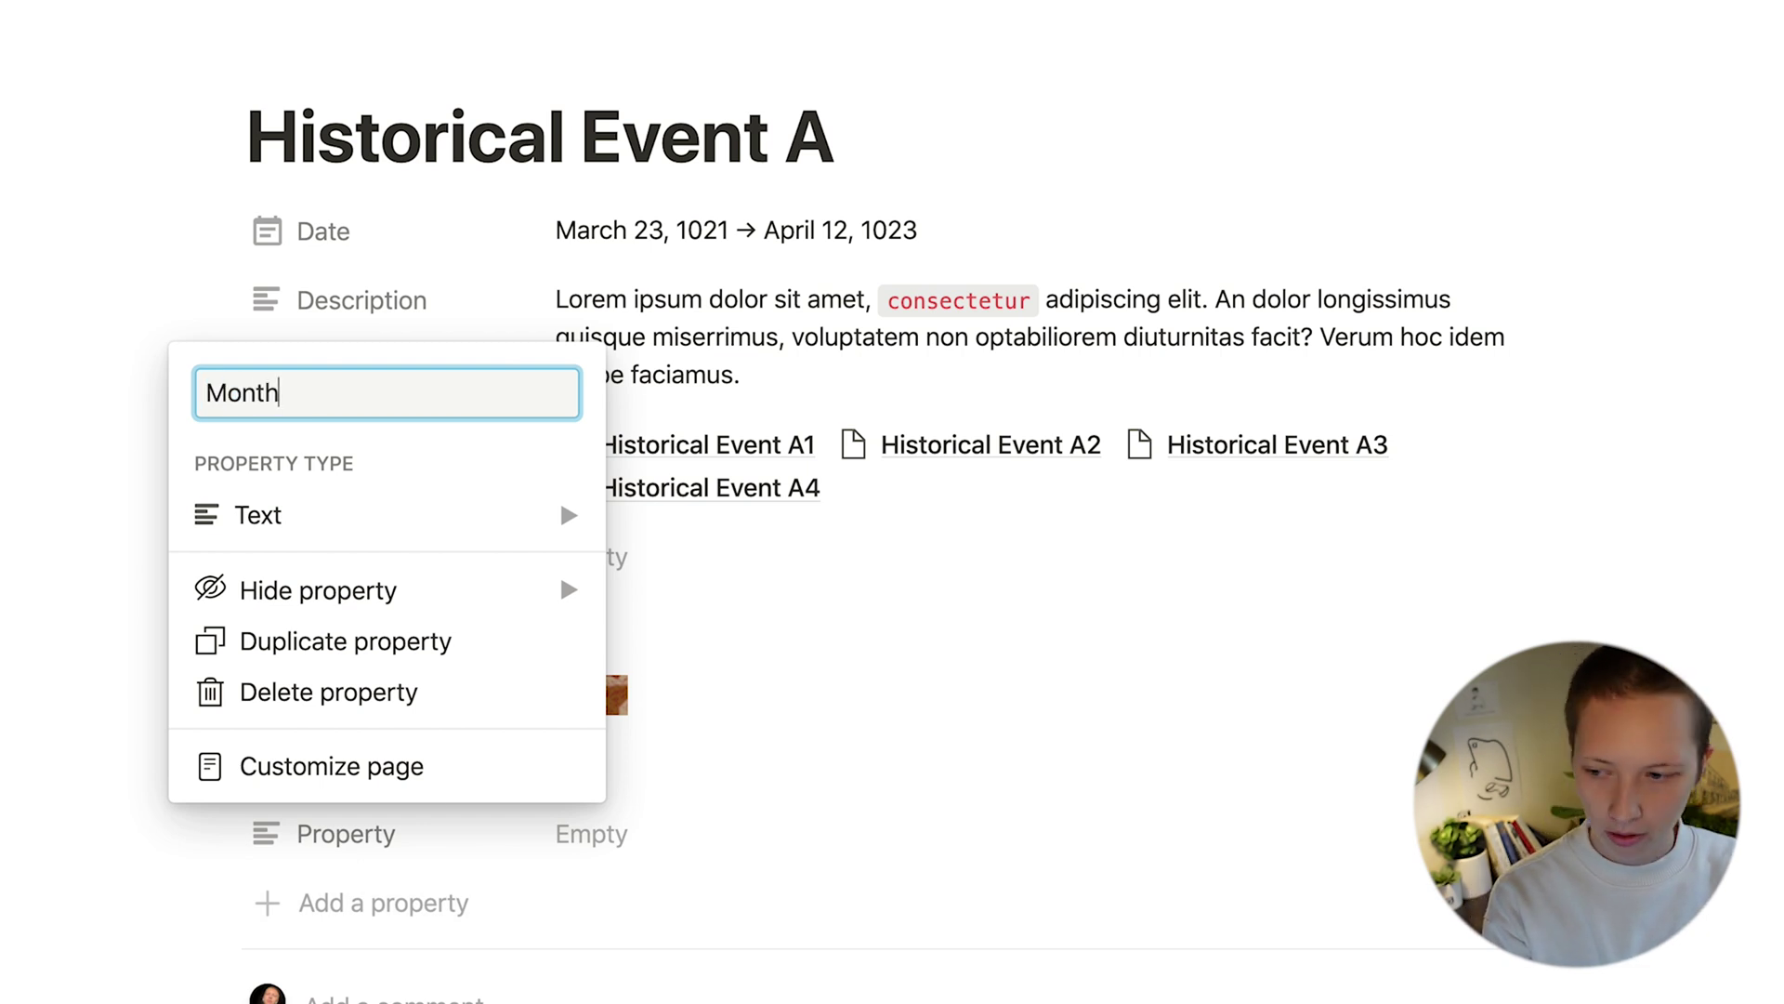
click(521, 514)
click(708, 825)
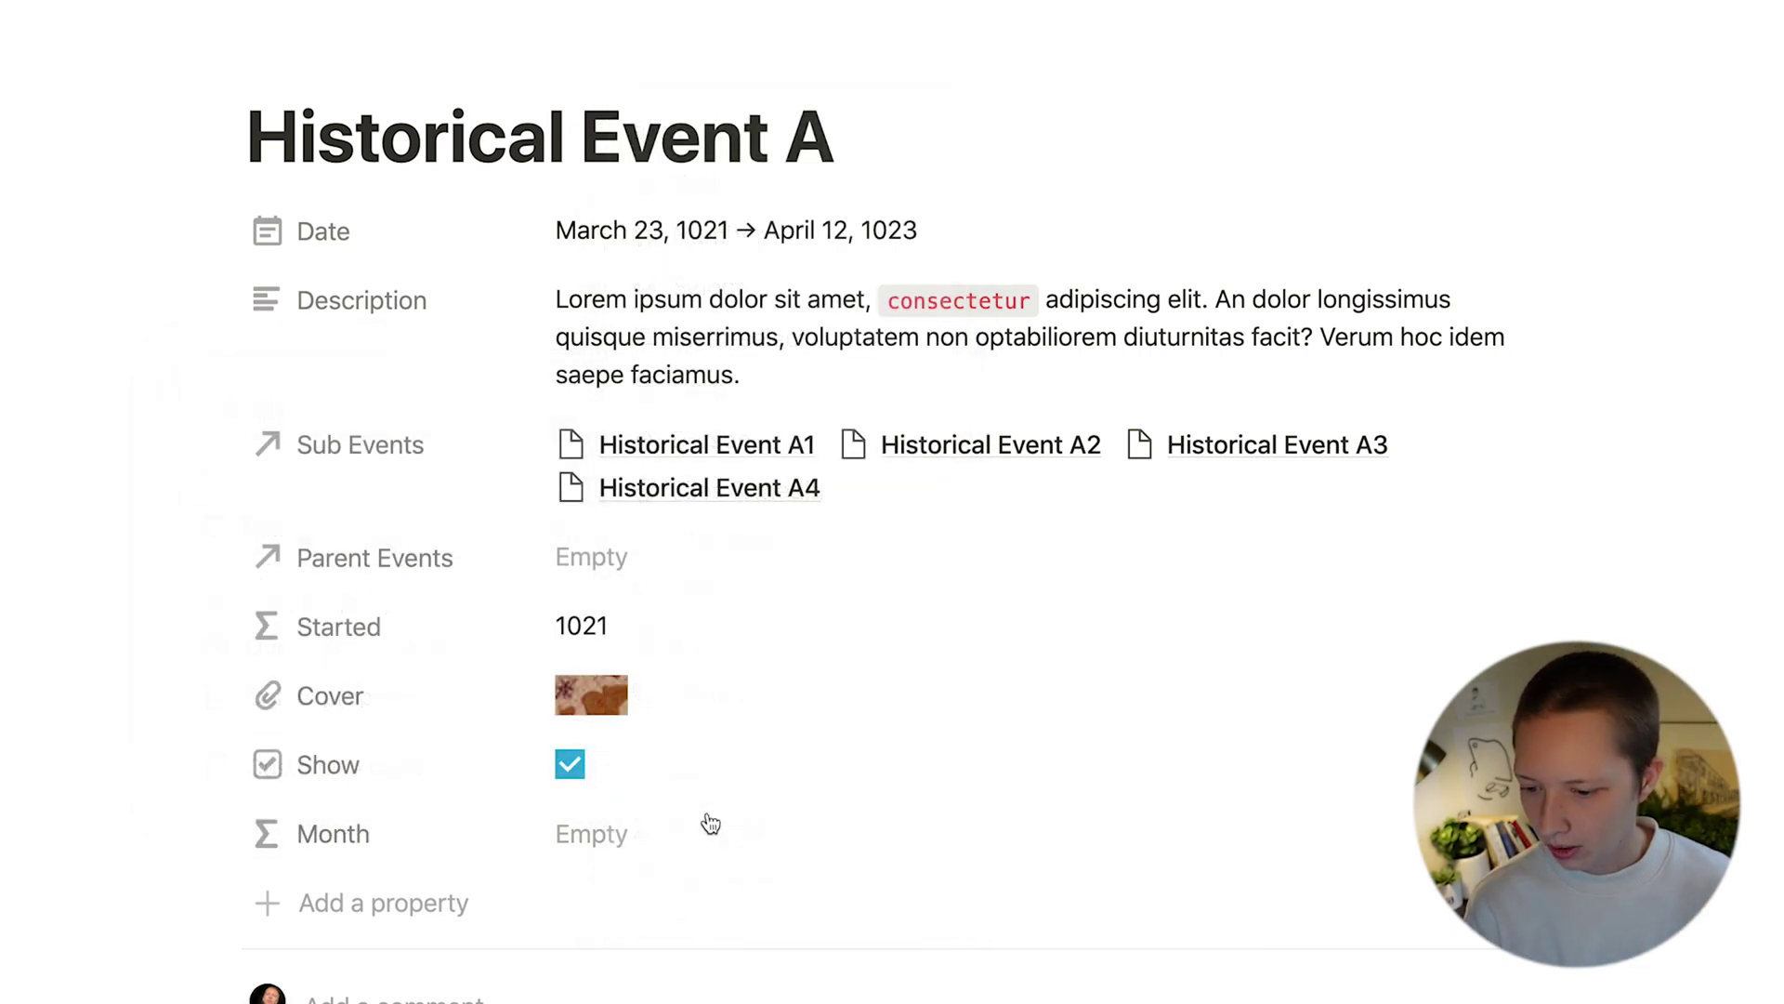
Step: Set Month's formula to formatDate(prop("Date"), "MMMM") and place it between Started and Cover
click(687, 857)
text(for)
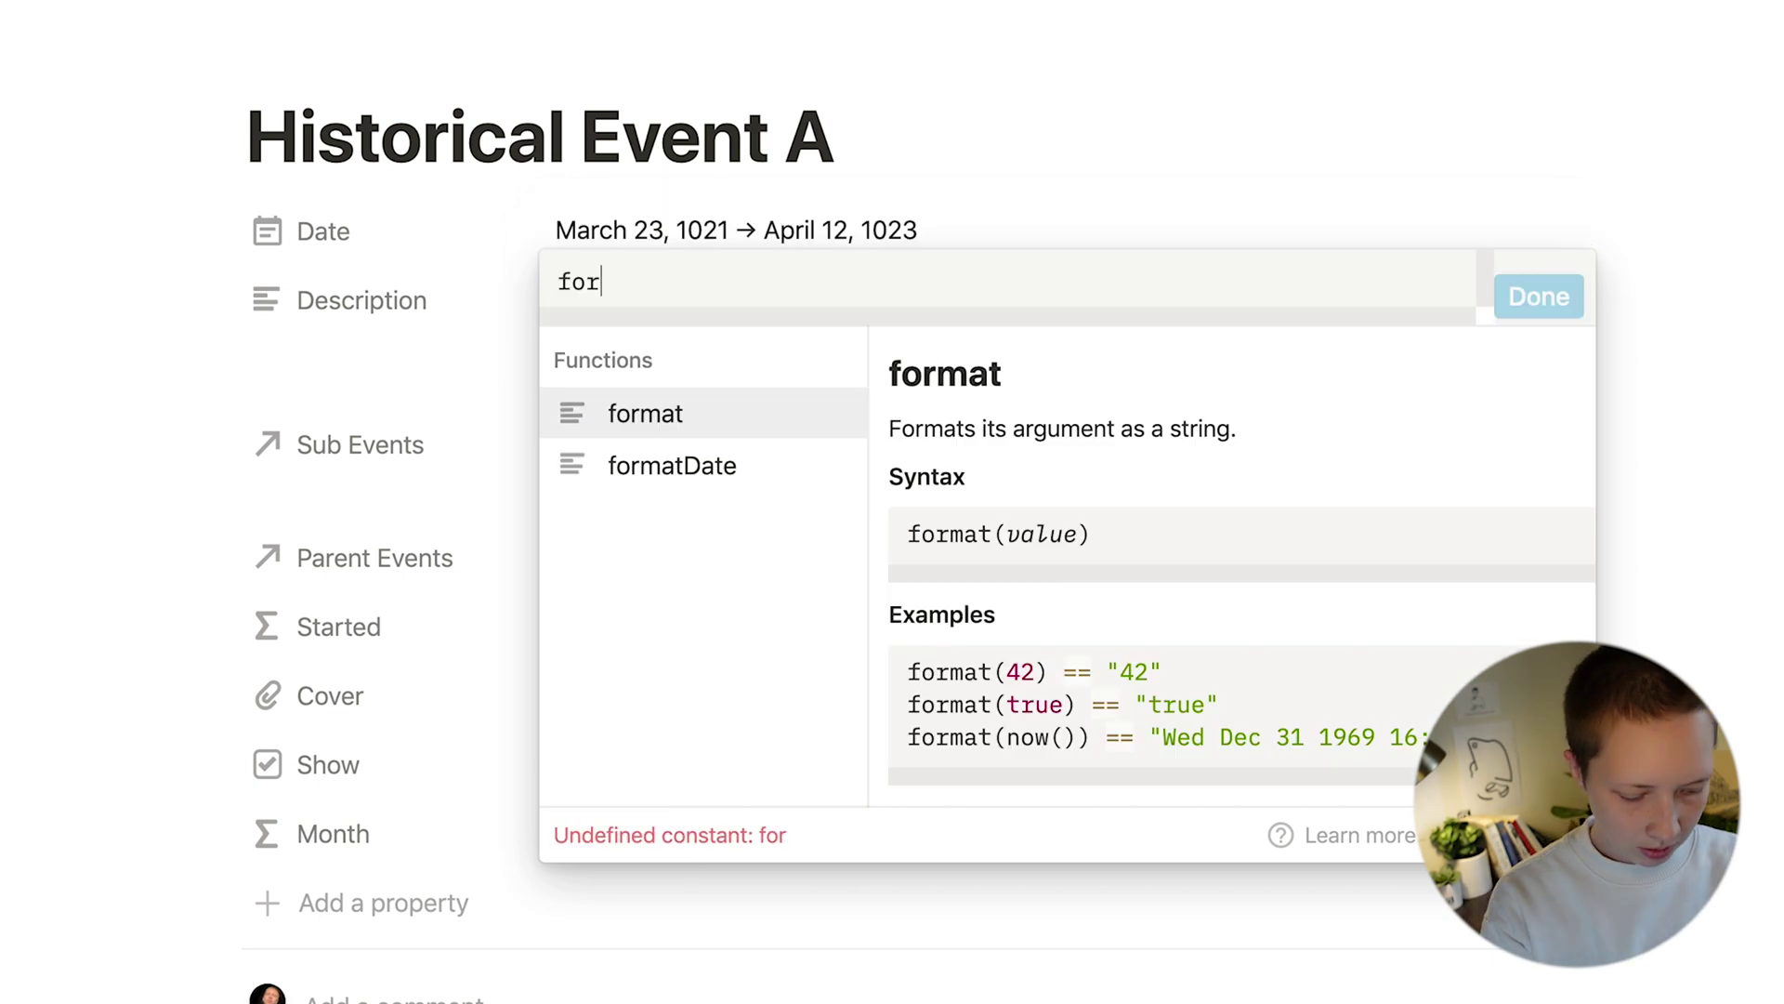
text(matDate)
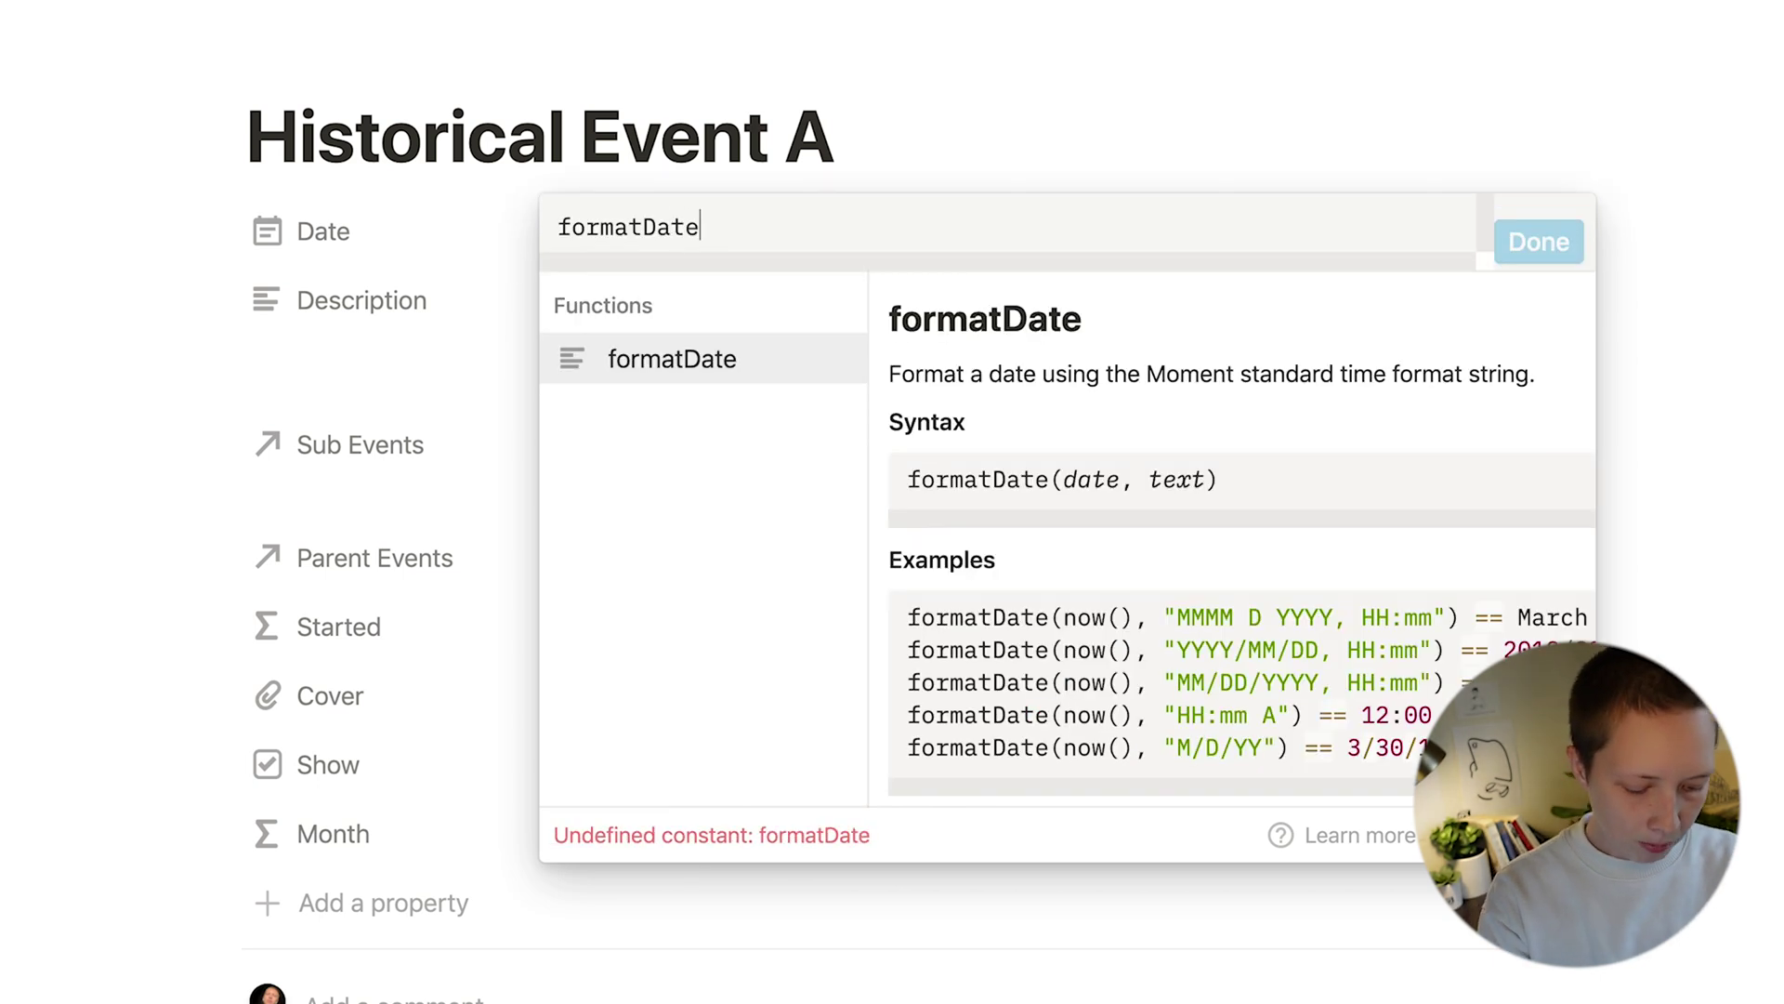
text(()
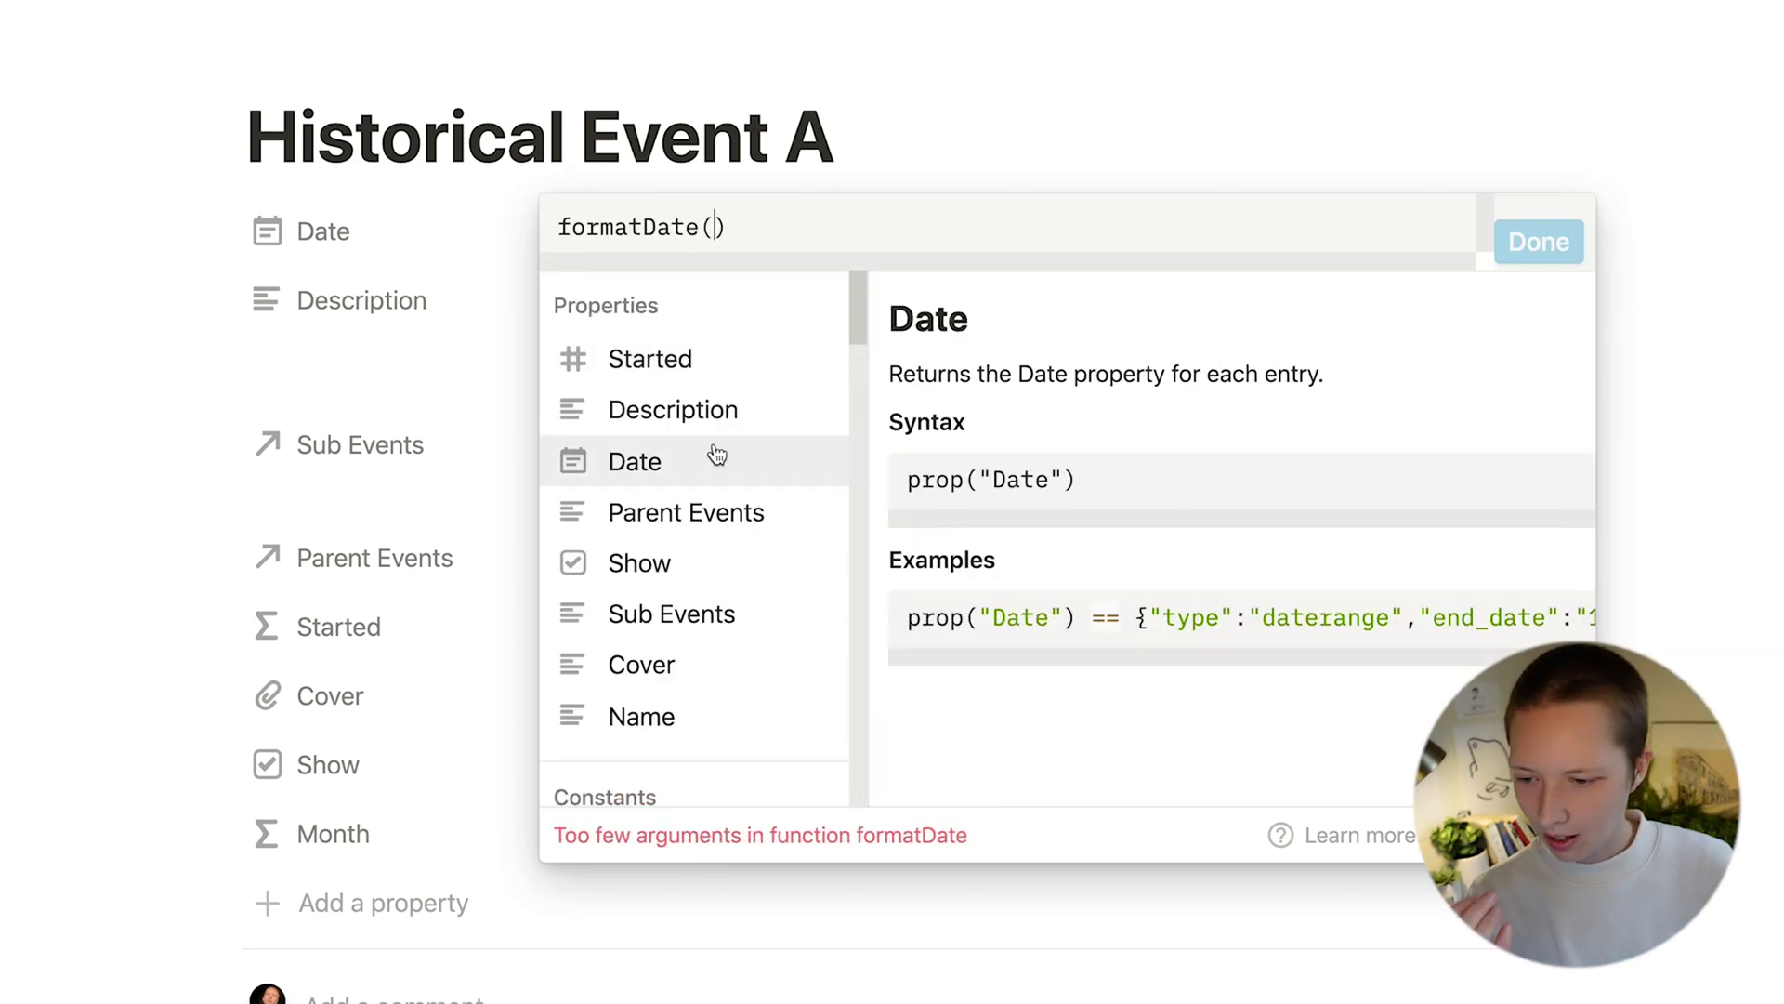
click(718, 461)
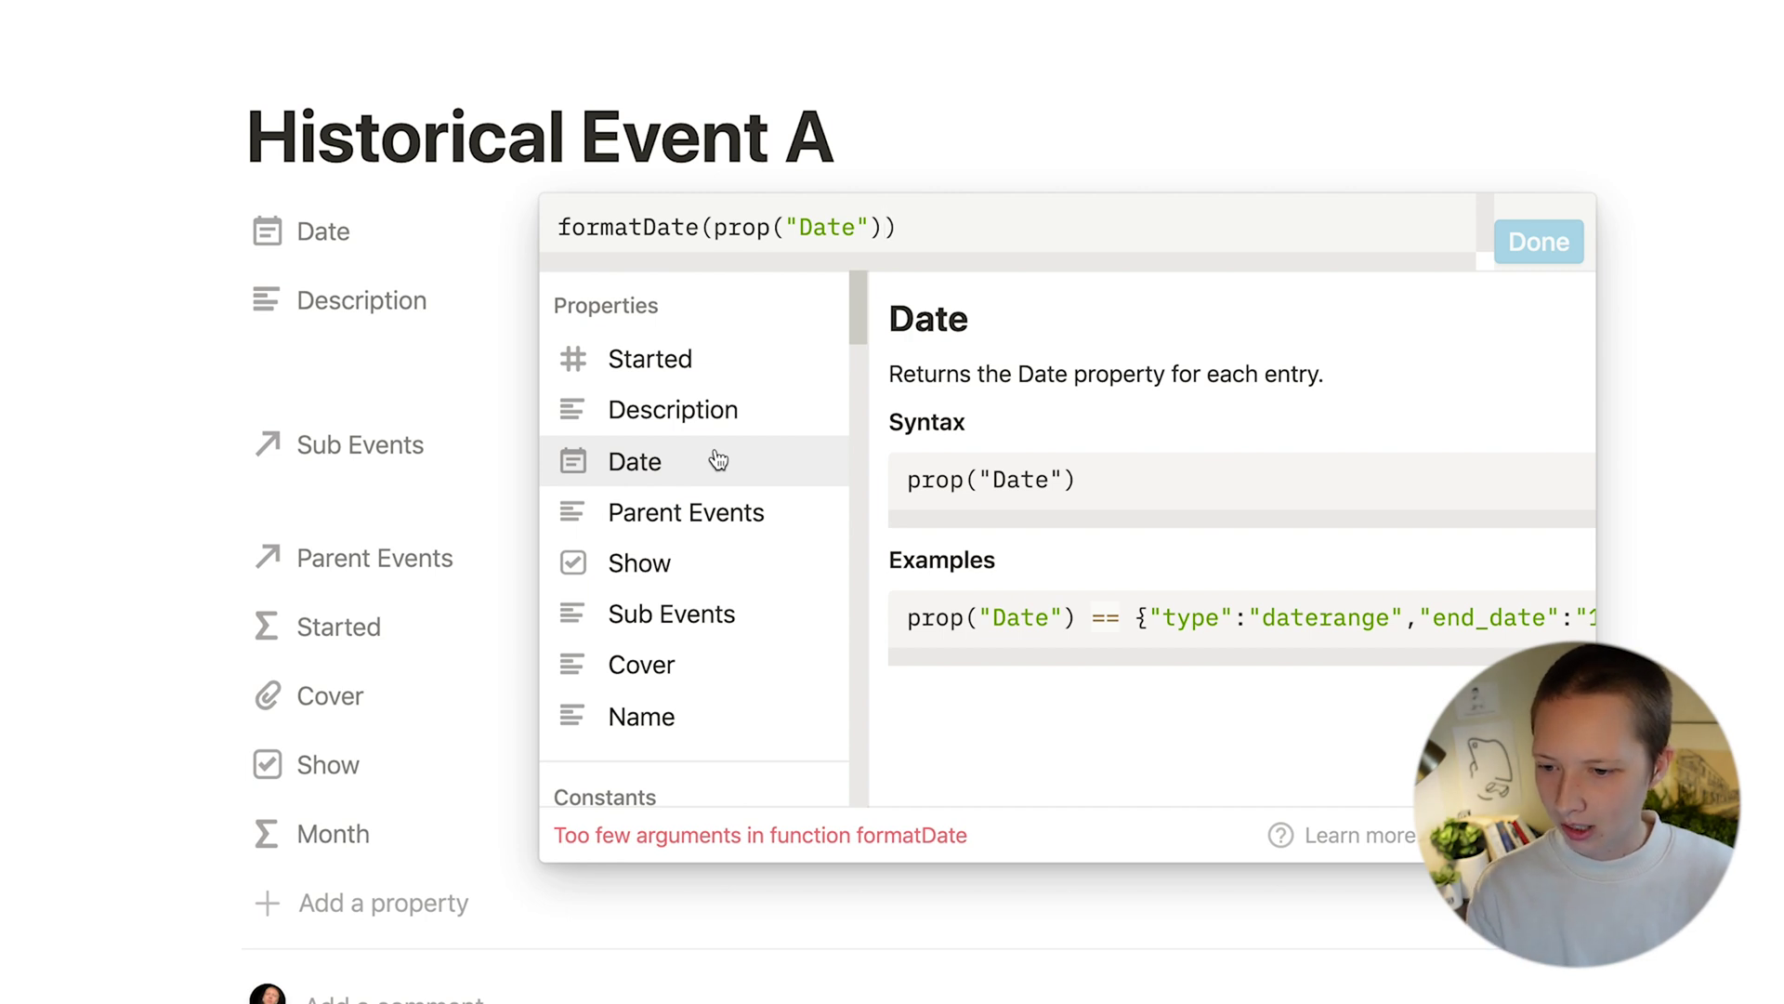
text(, )
text(')
key(BackSpace)
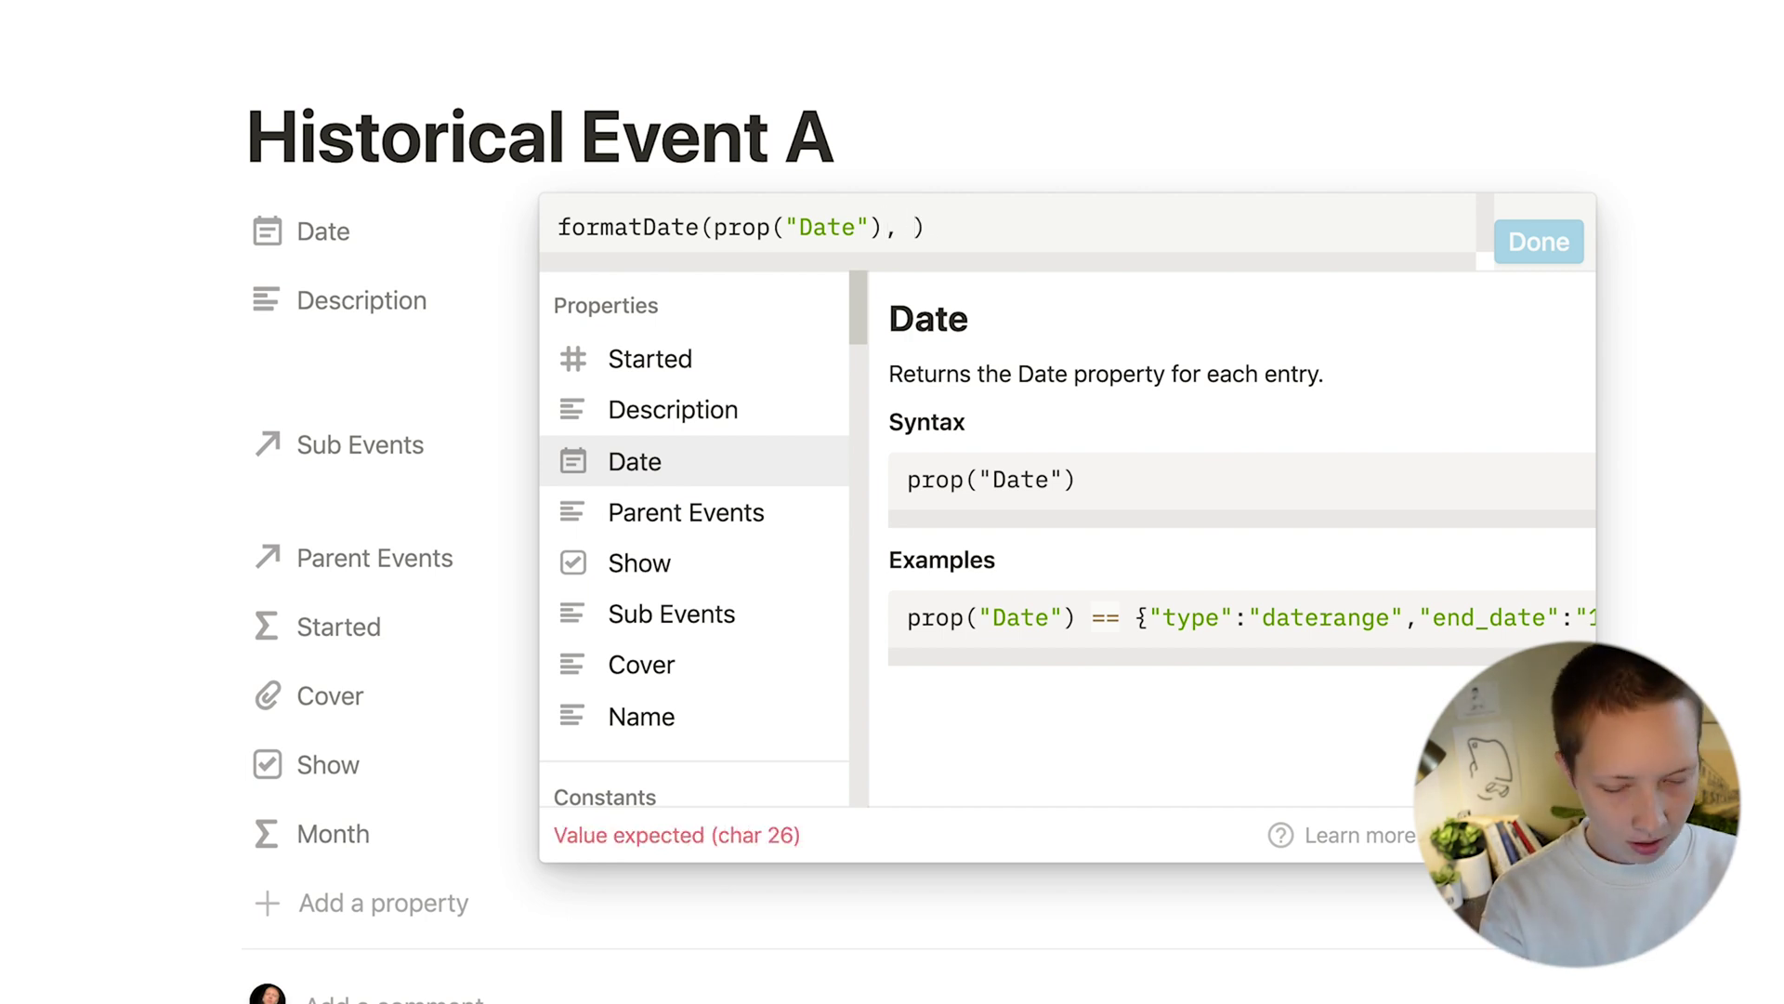
text("")
key(Left)
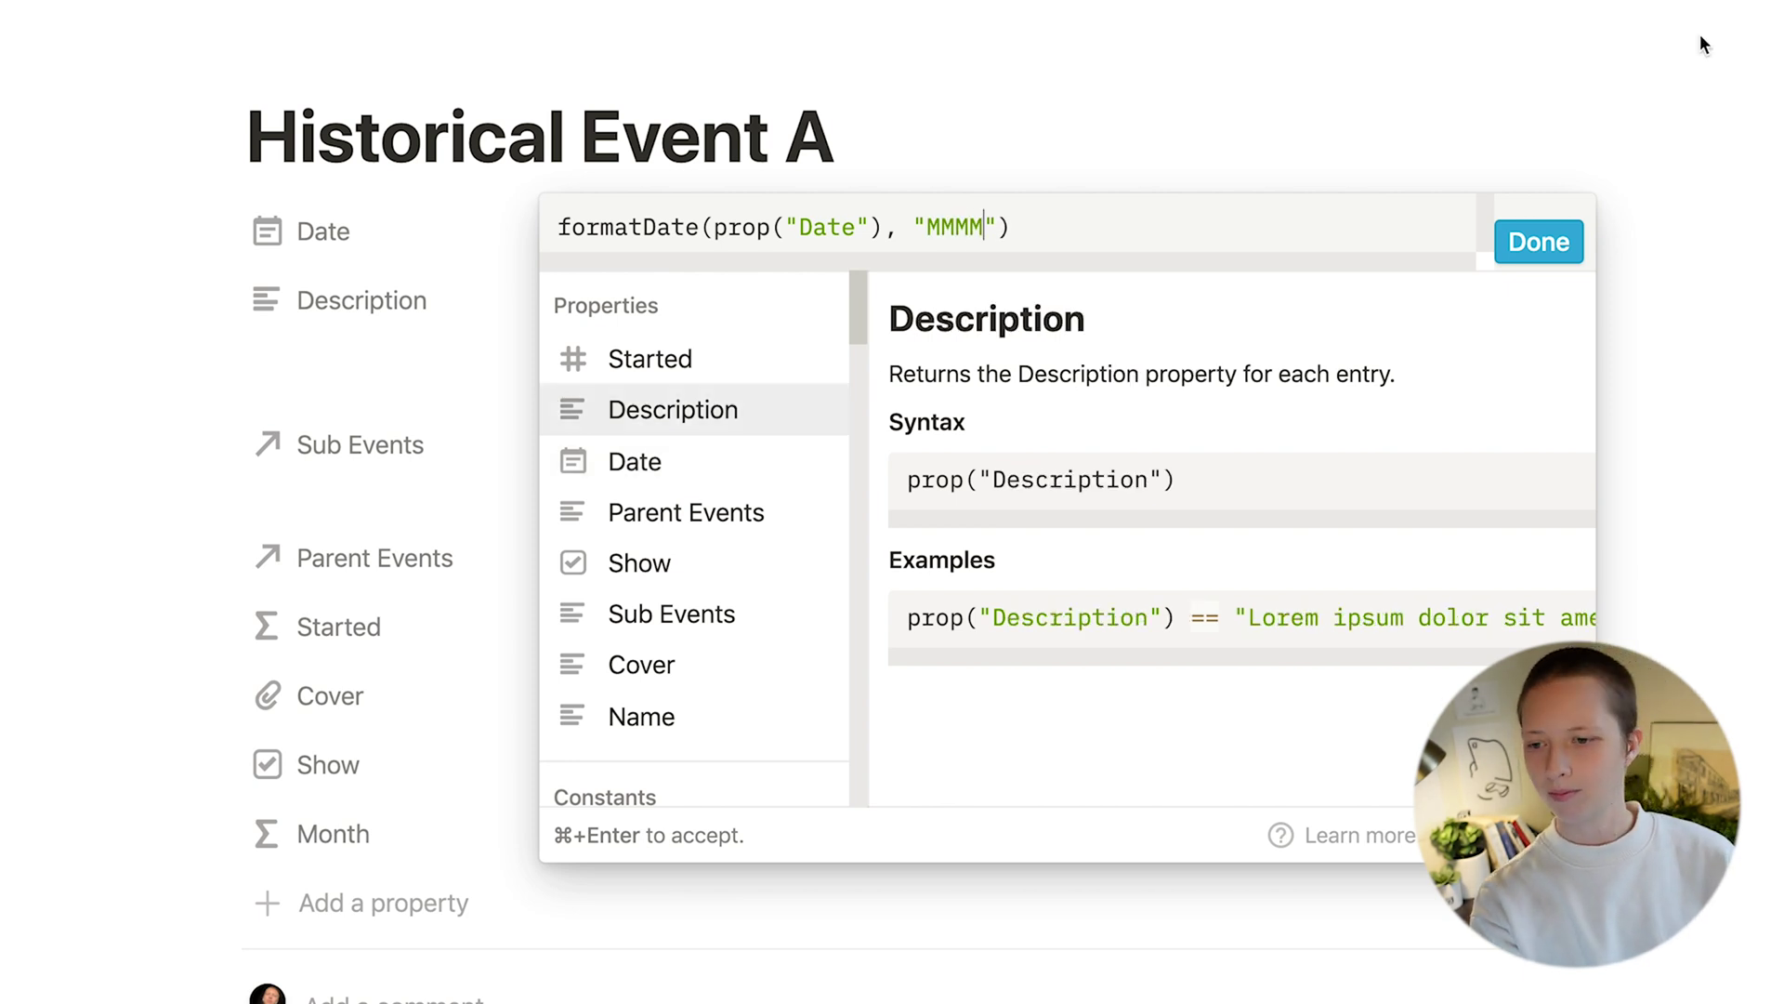
click(1539, 242)
drag(333, 833, 423, 699)
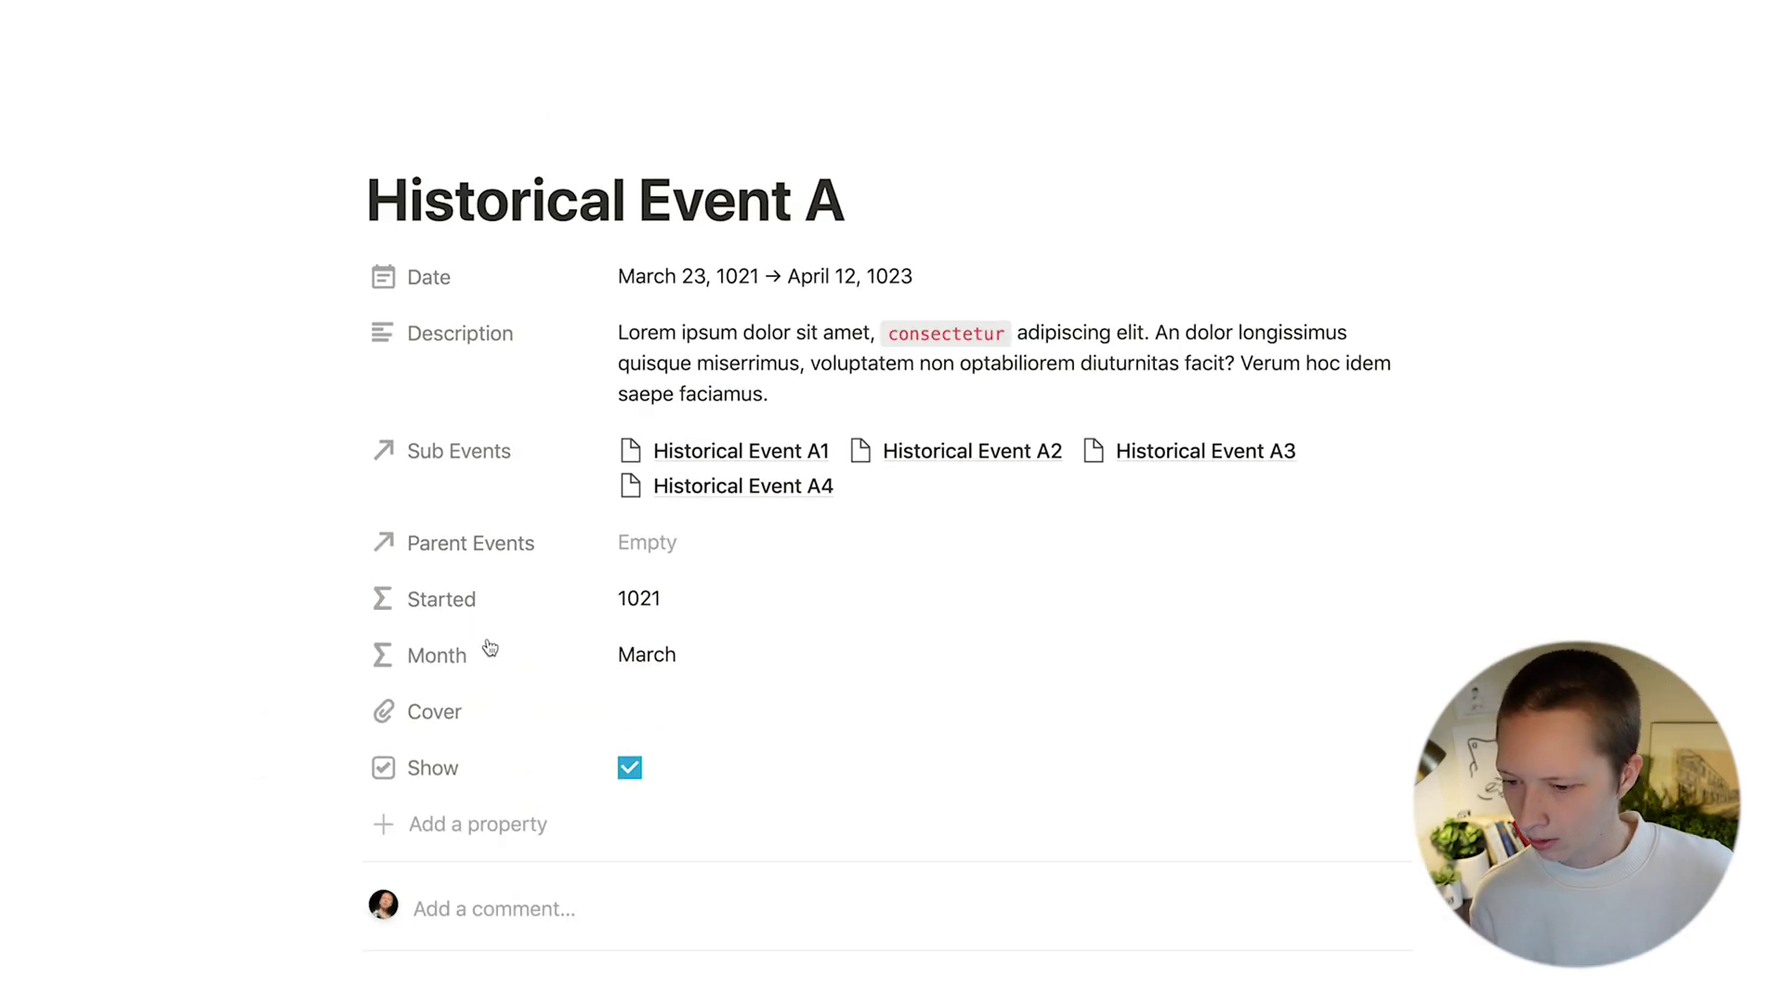
Step: Return to the Year/Month timeline table and add a new Board view
click(466, 64)
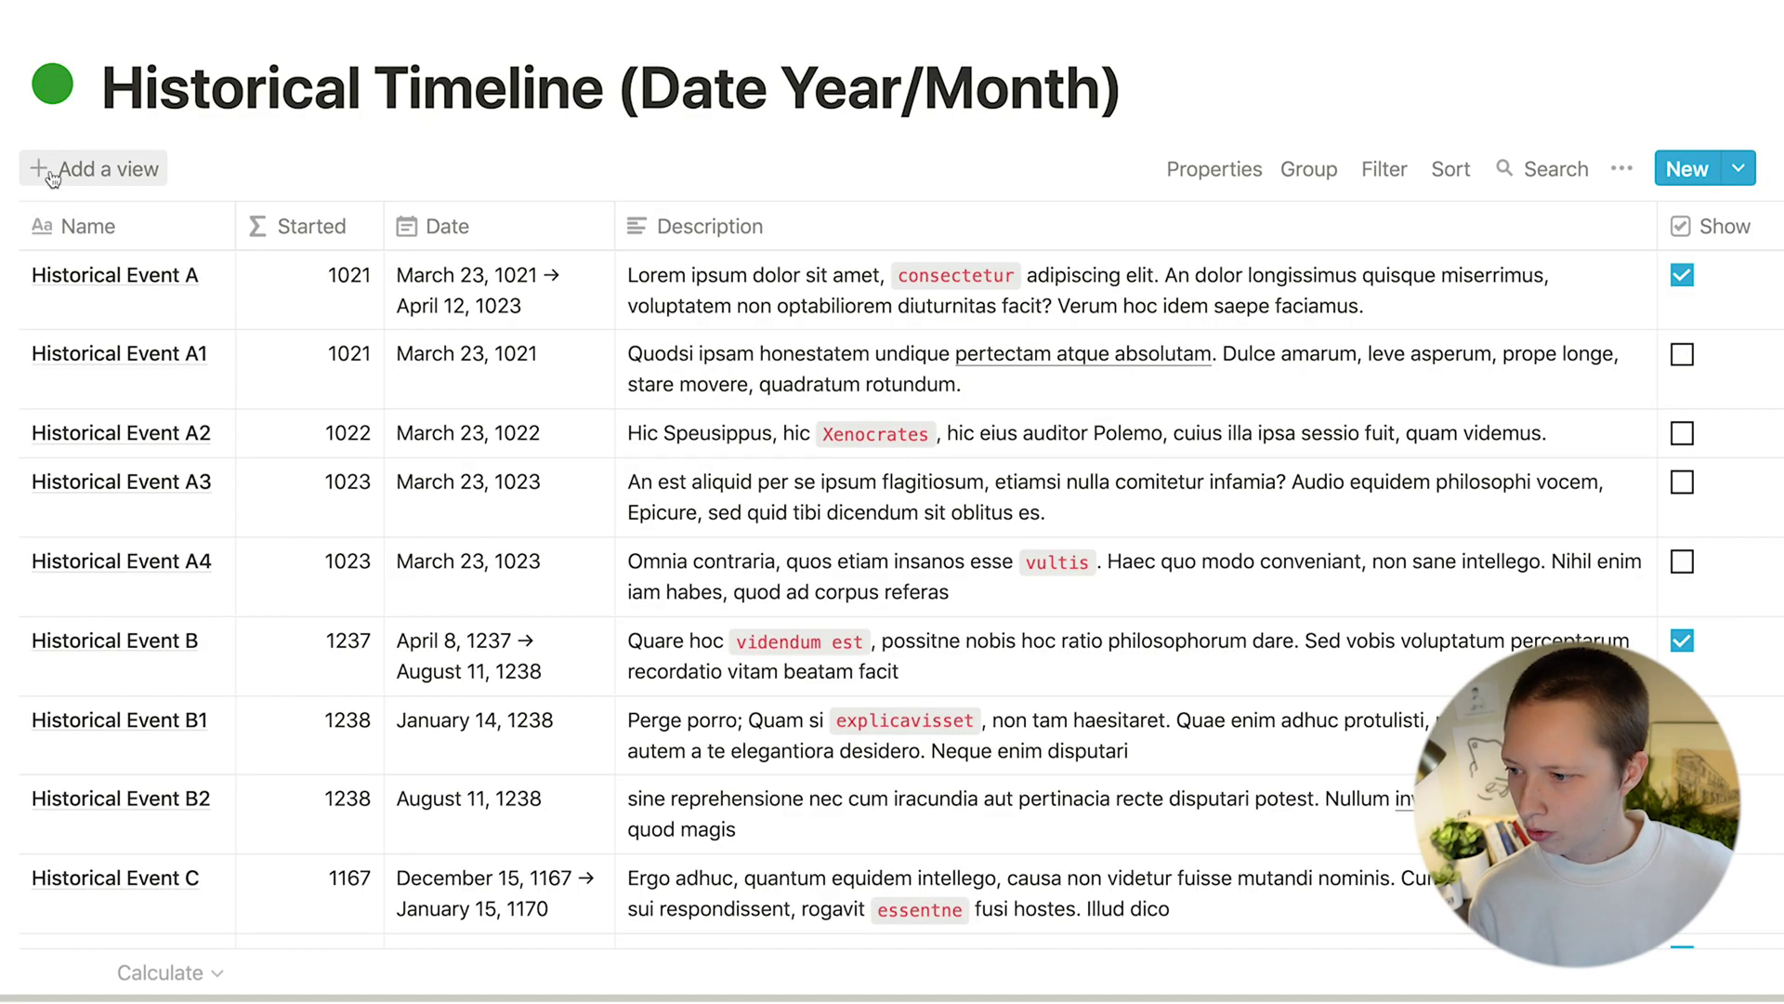
click(102, 169)
text(Bo)
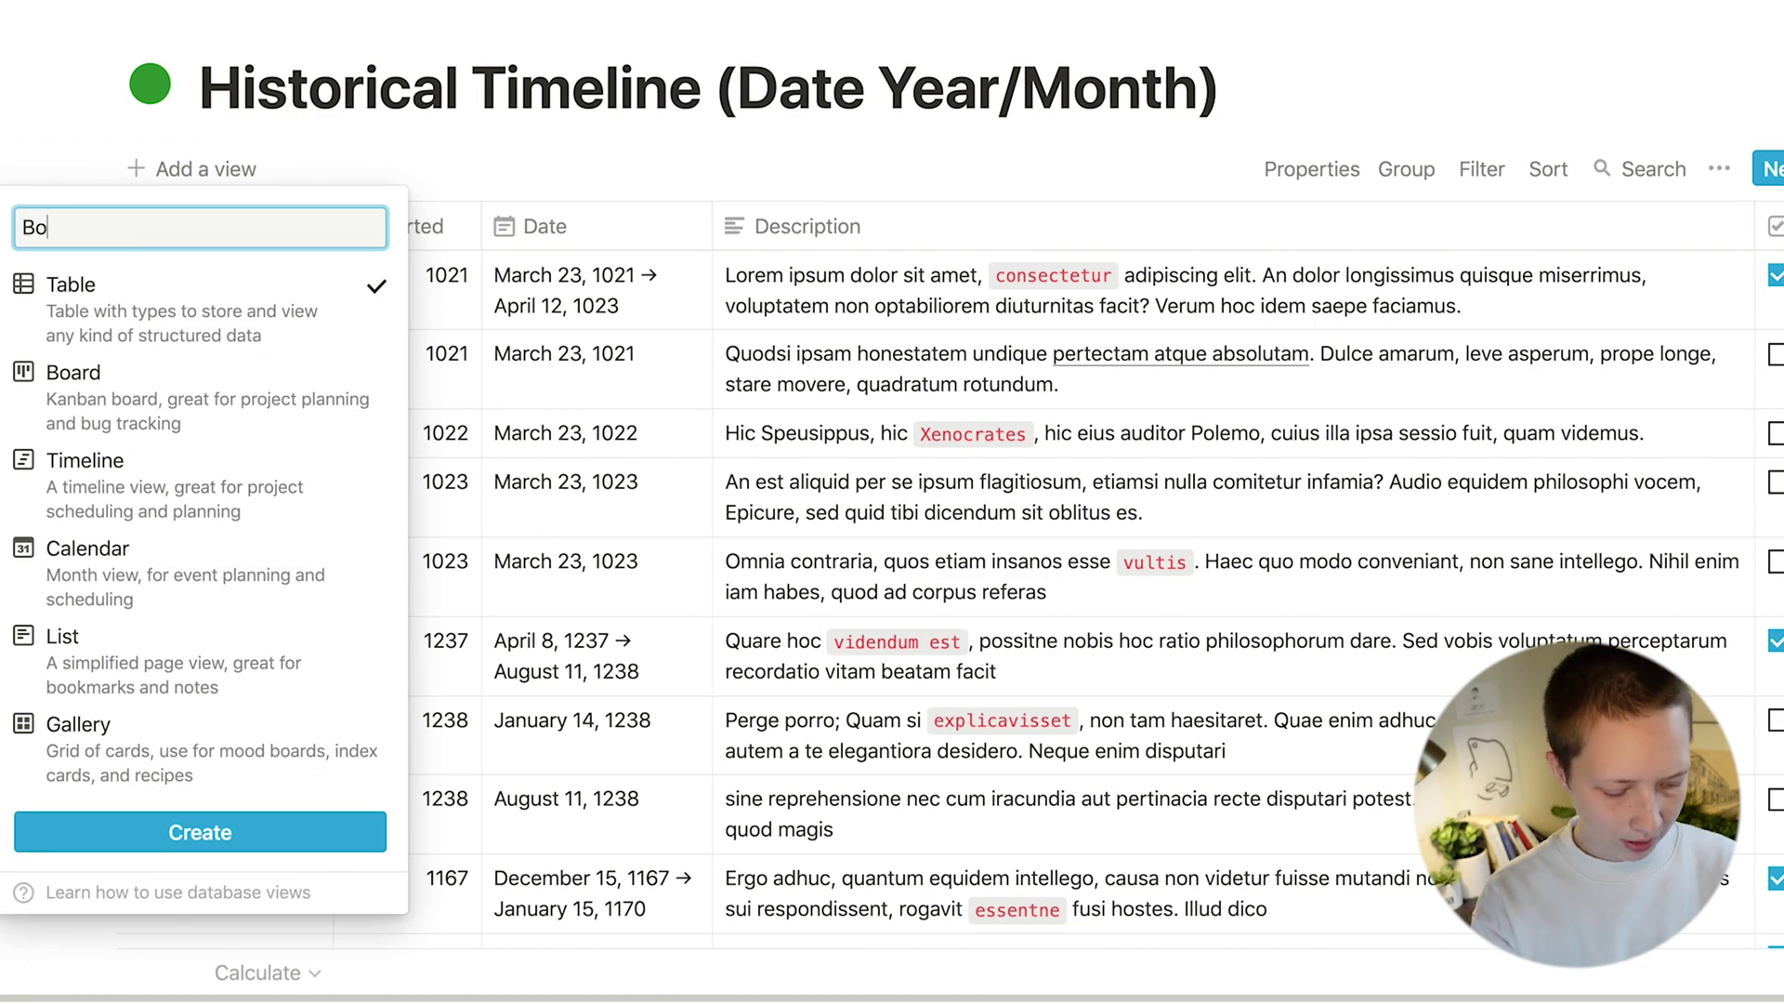
text(ard)
click(74, 373)
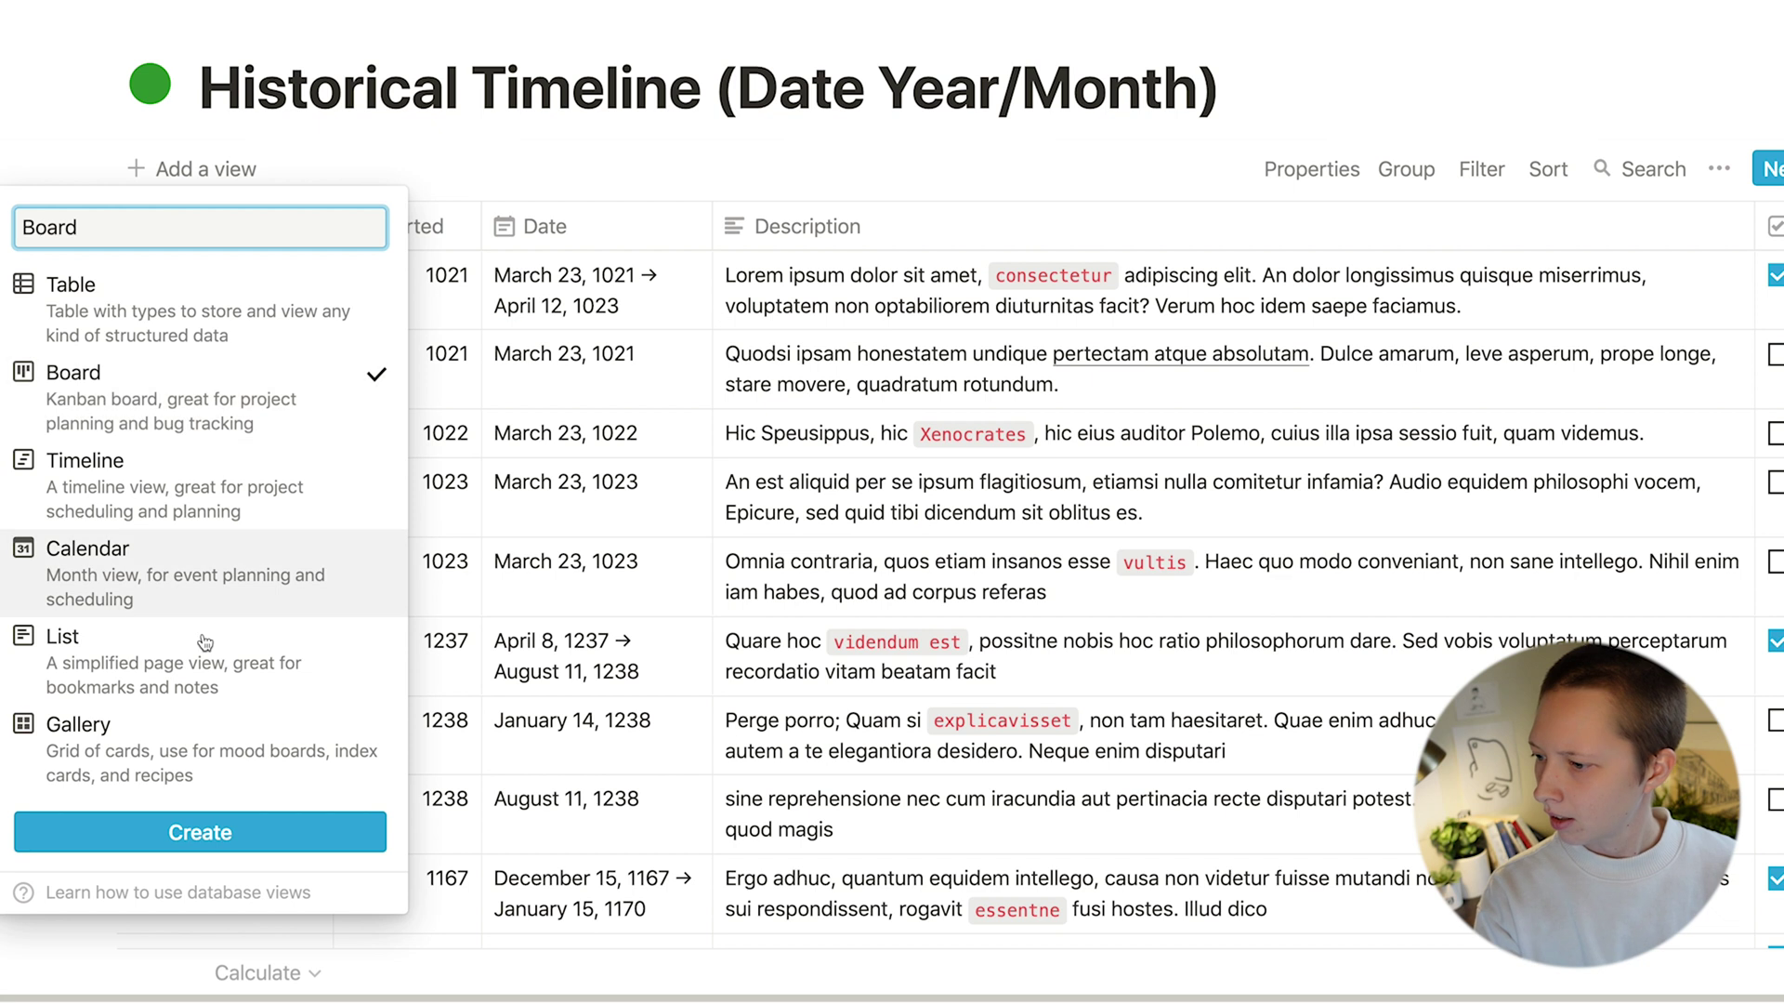
click(200, 832)
Step: Group the board by Date by year and hide empty year groups
click(1288, 169)
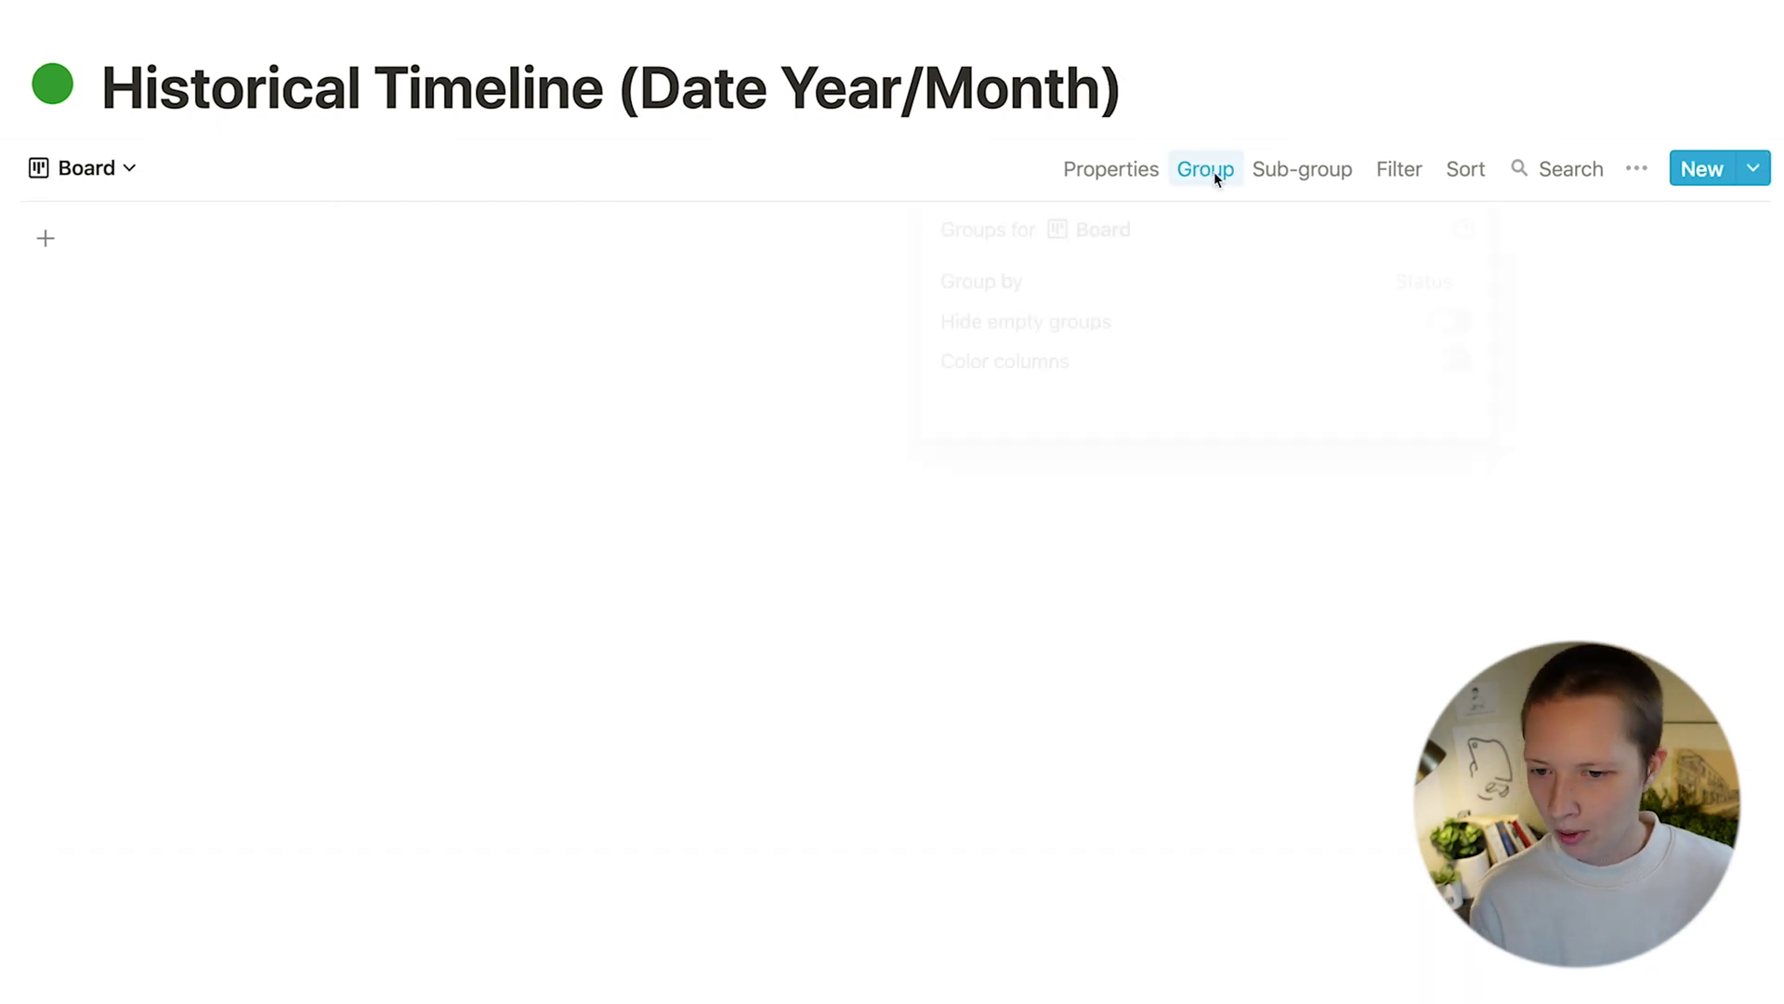
click(1466, 284)
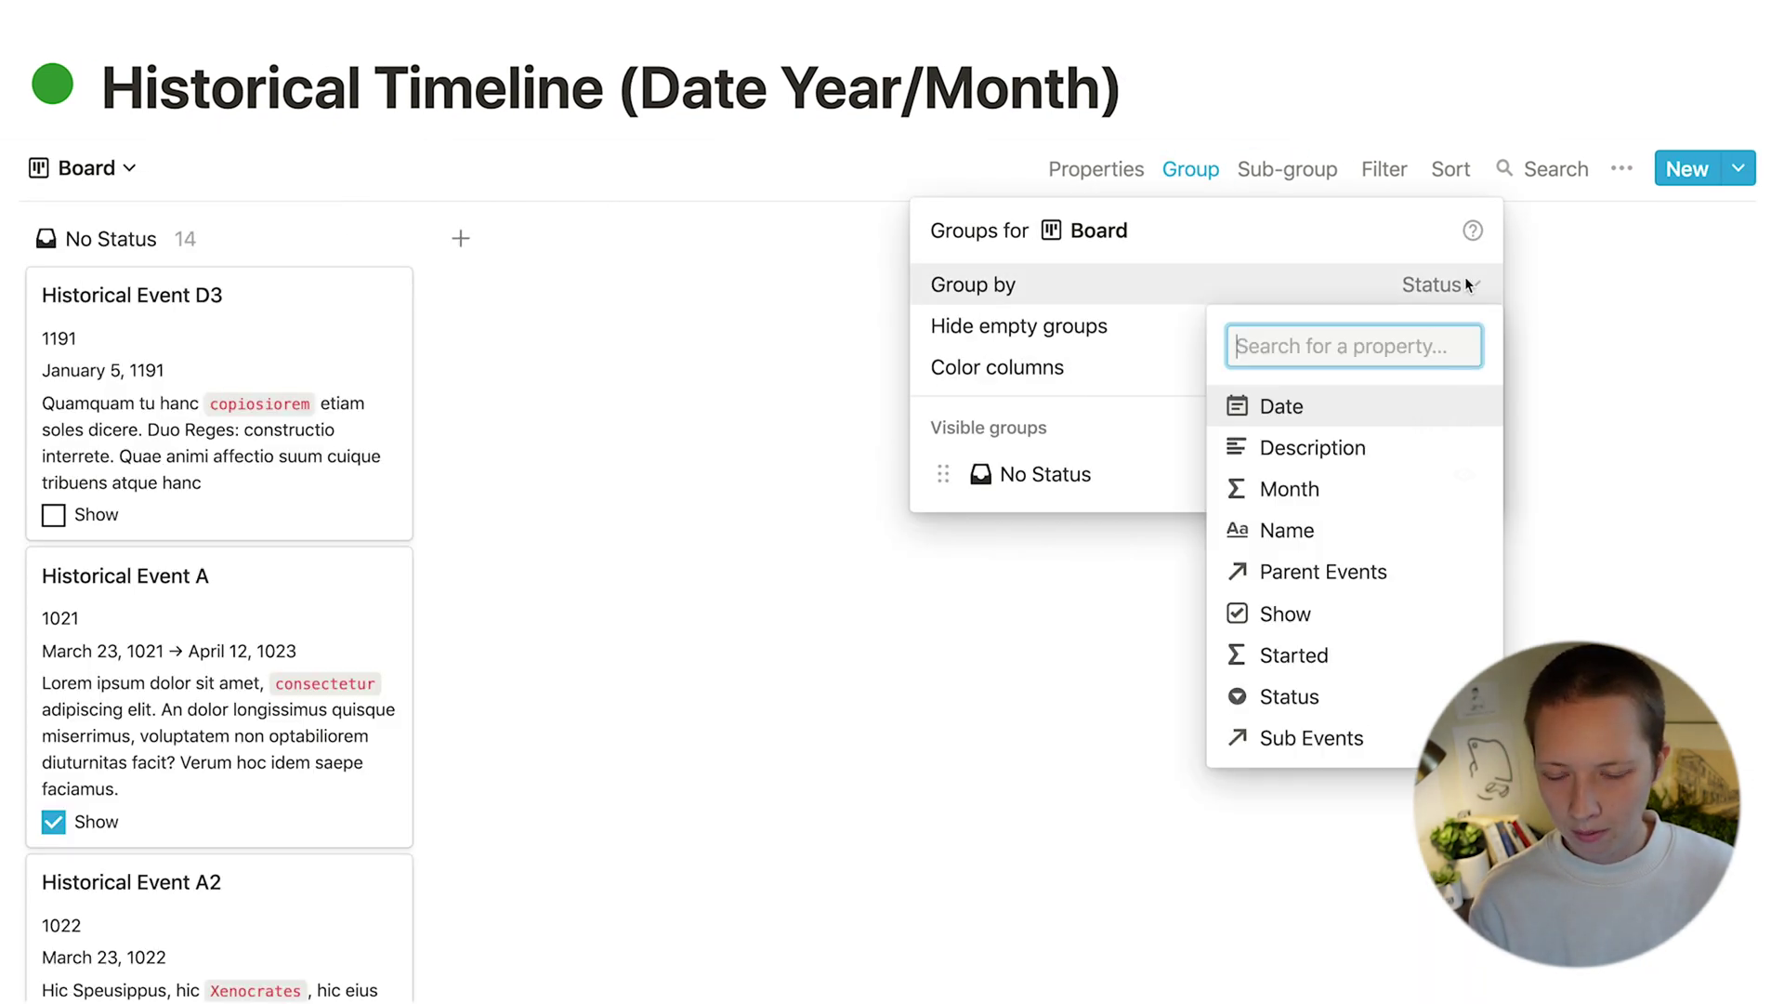
click(1336, 404)
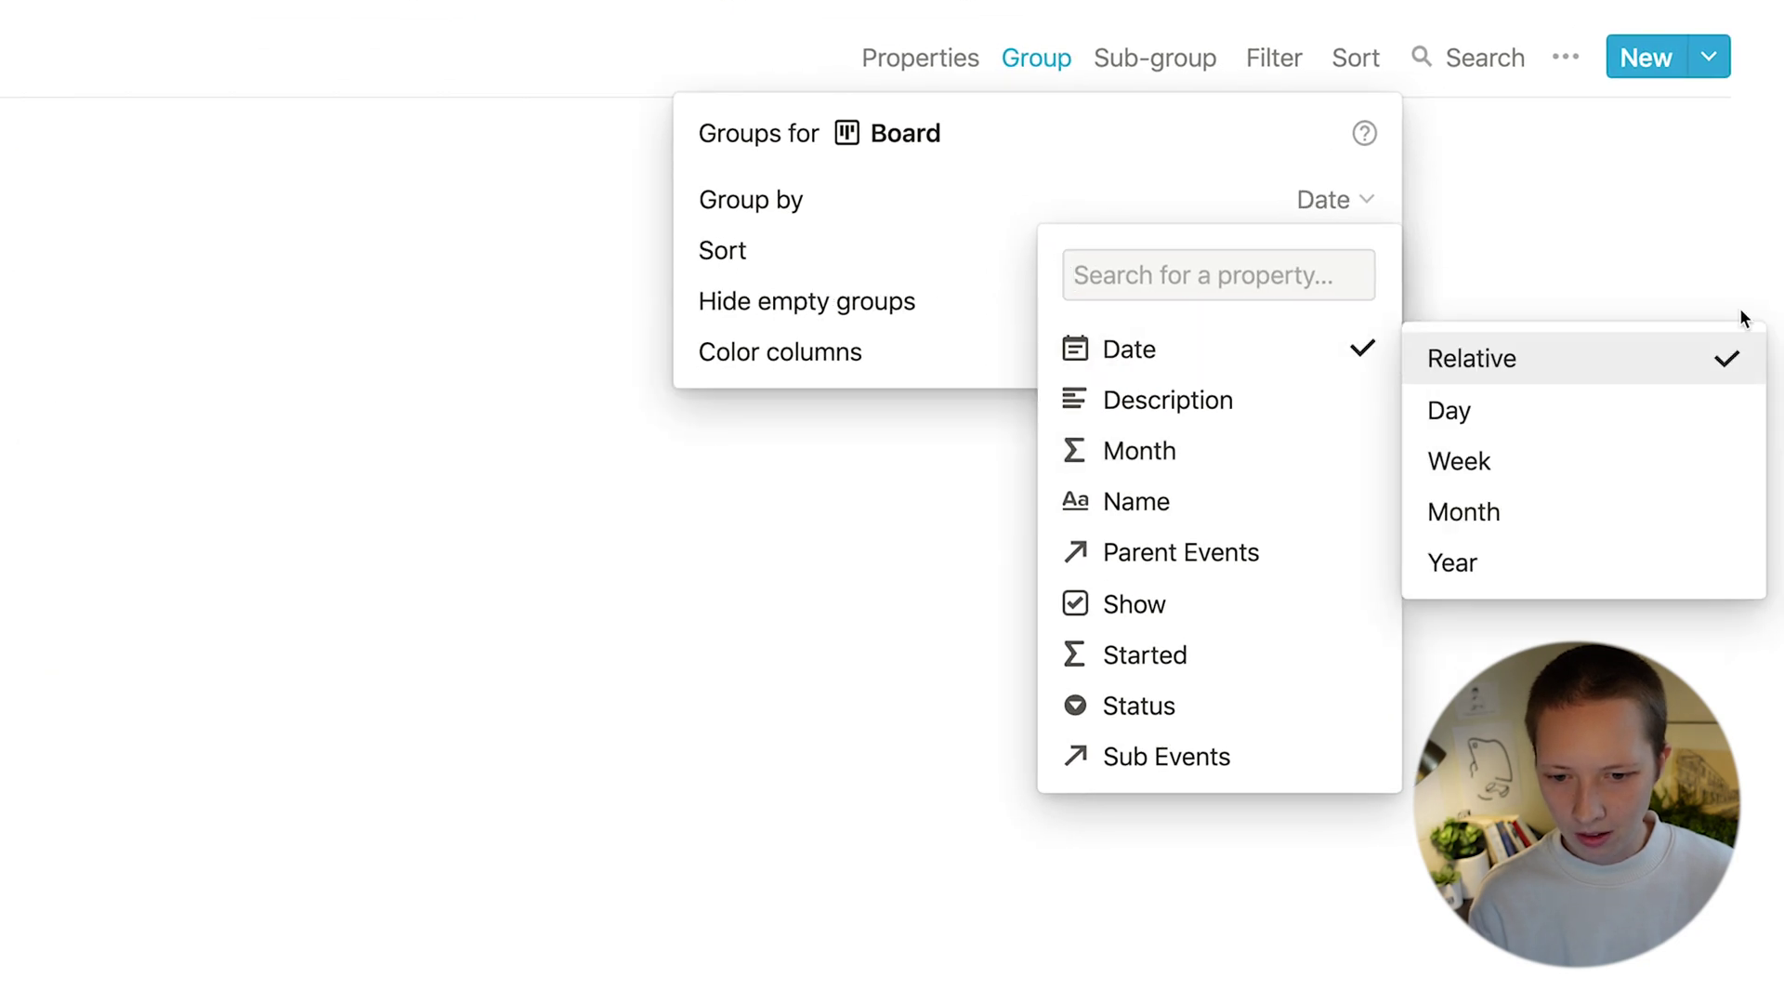
click(1517, 564)
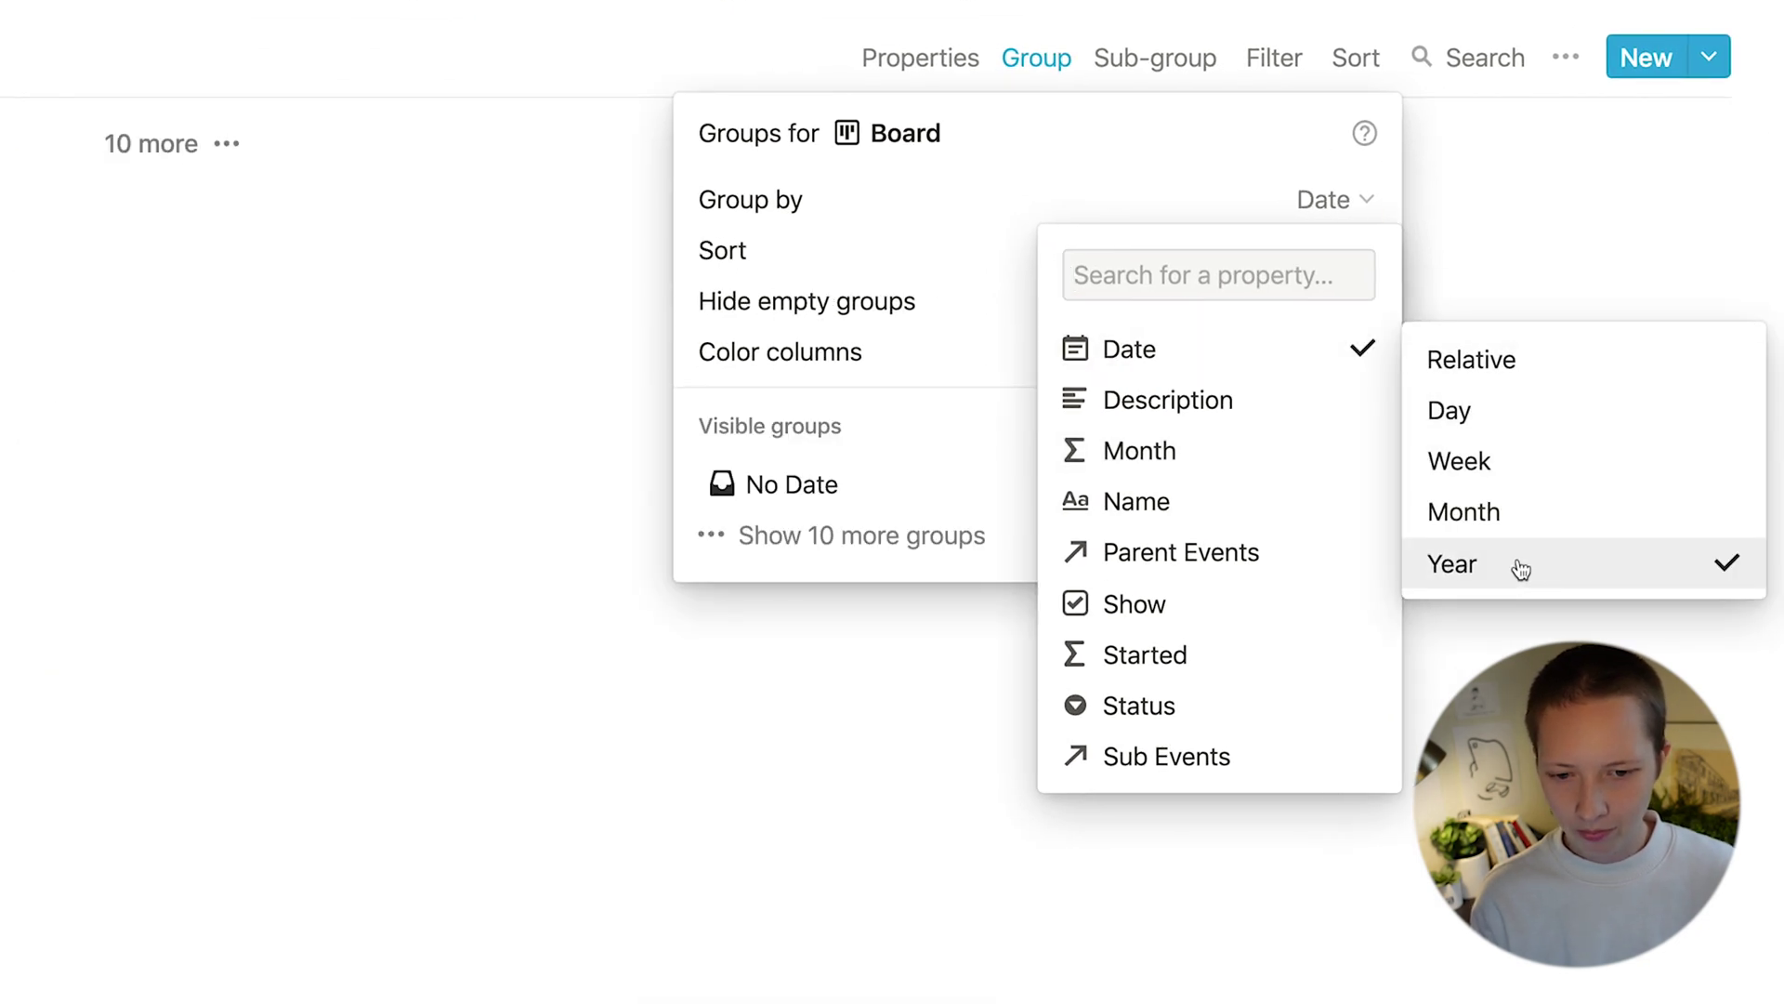
click(931, 238)
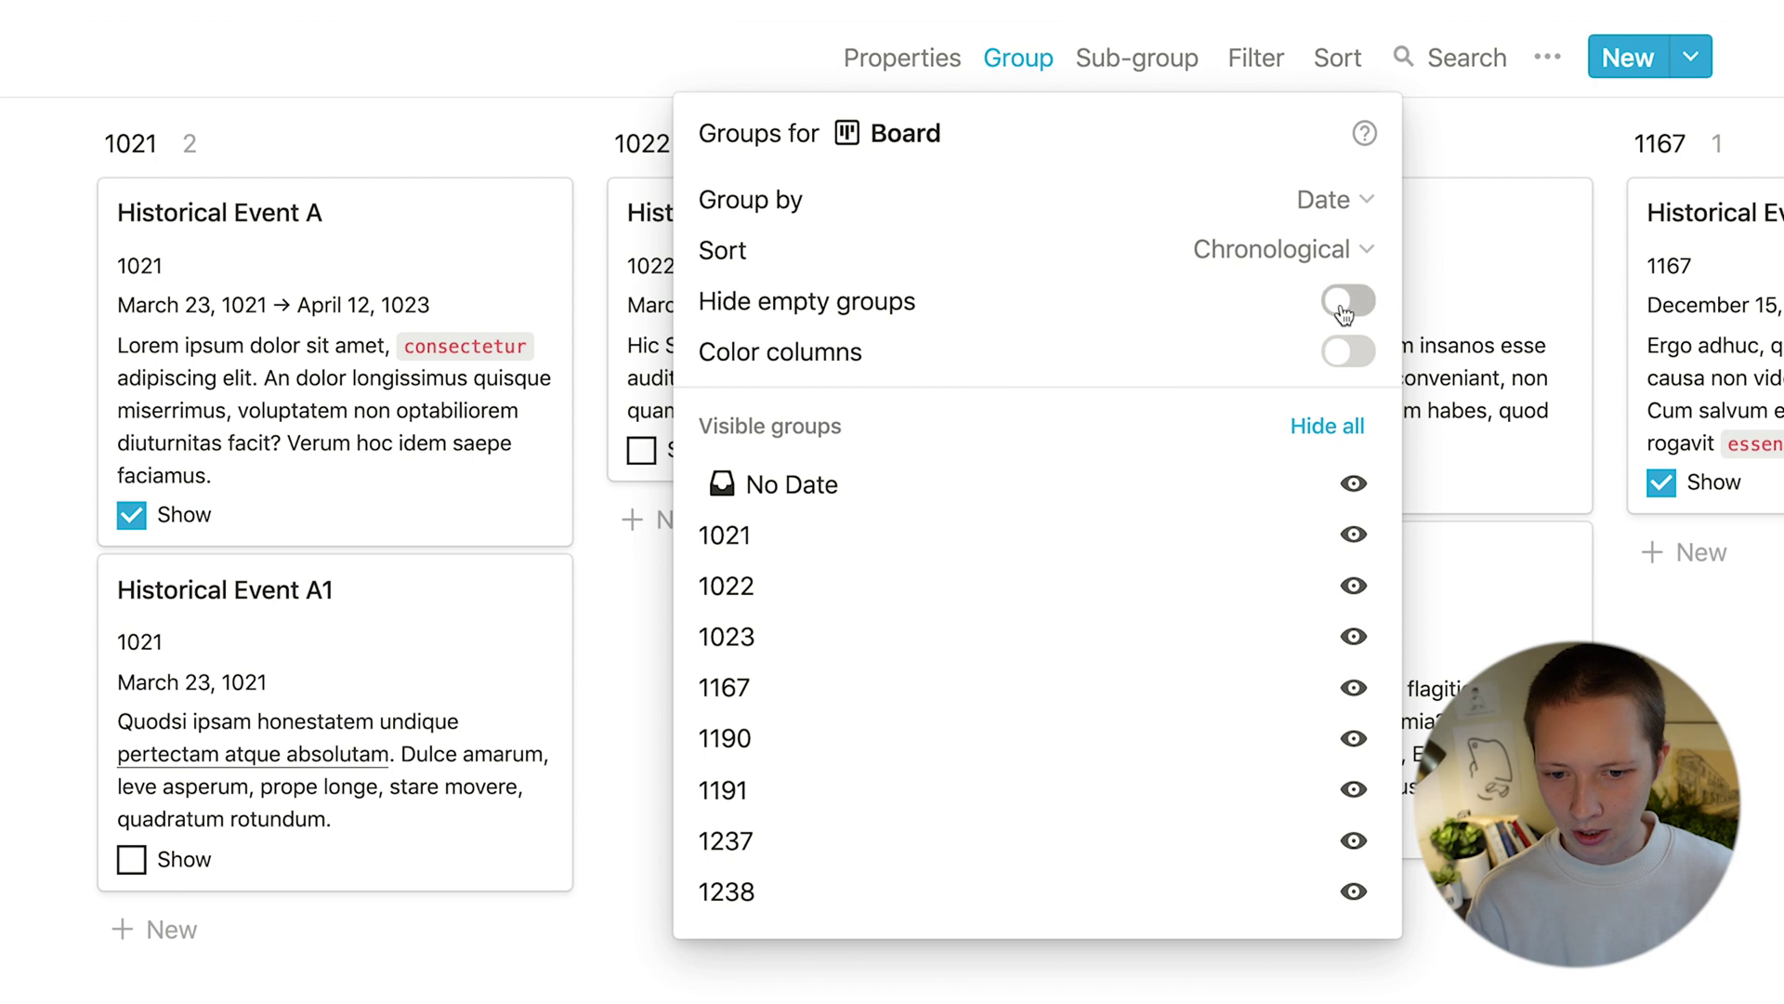
click(1346, 301)
click(1020, 61)
Step: Remove the Show checkbox and the Date from the board cards
click(884, 59)
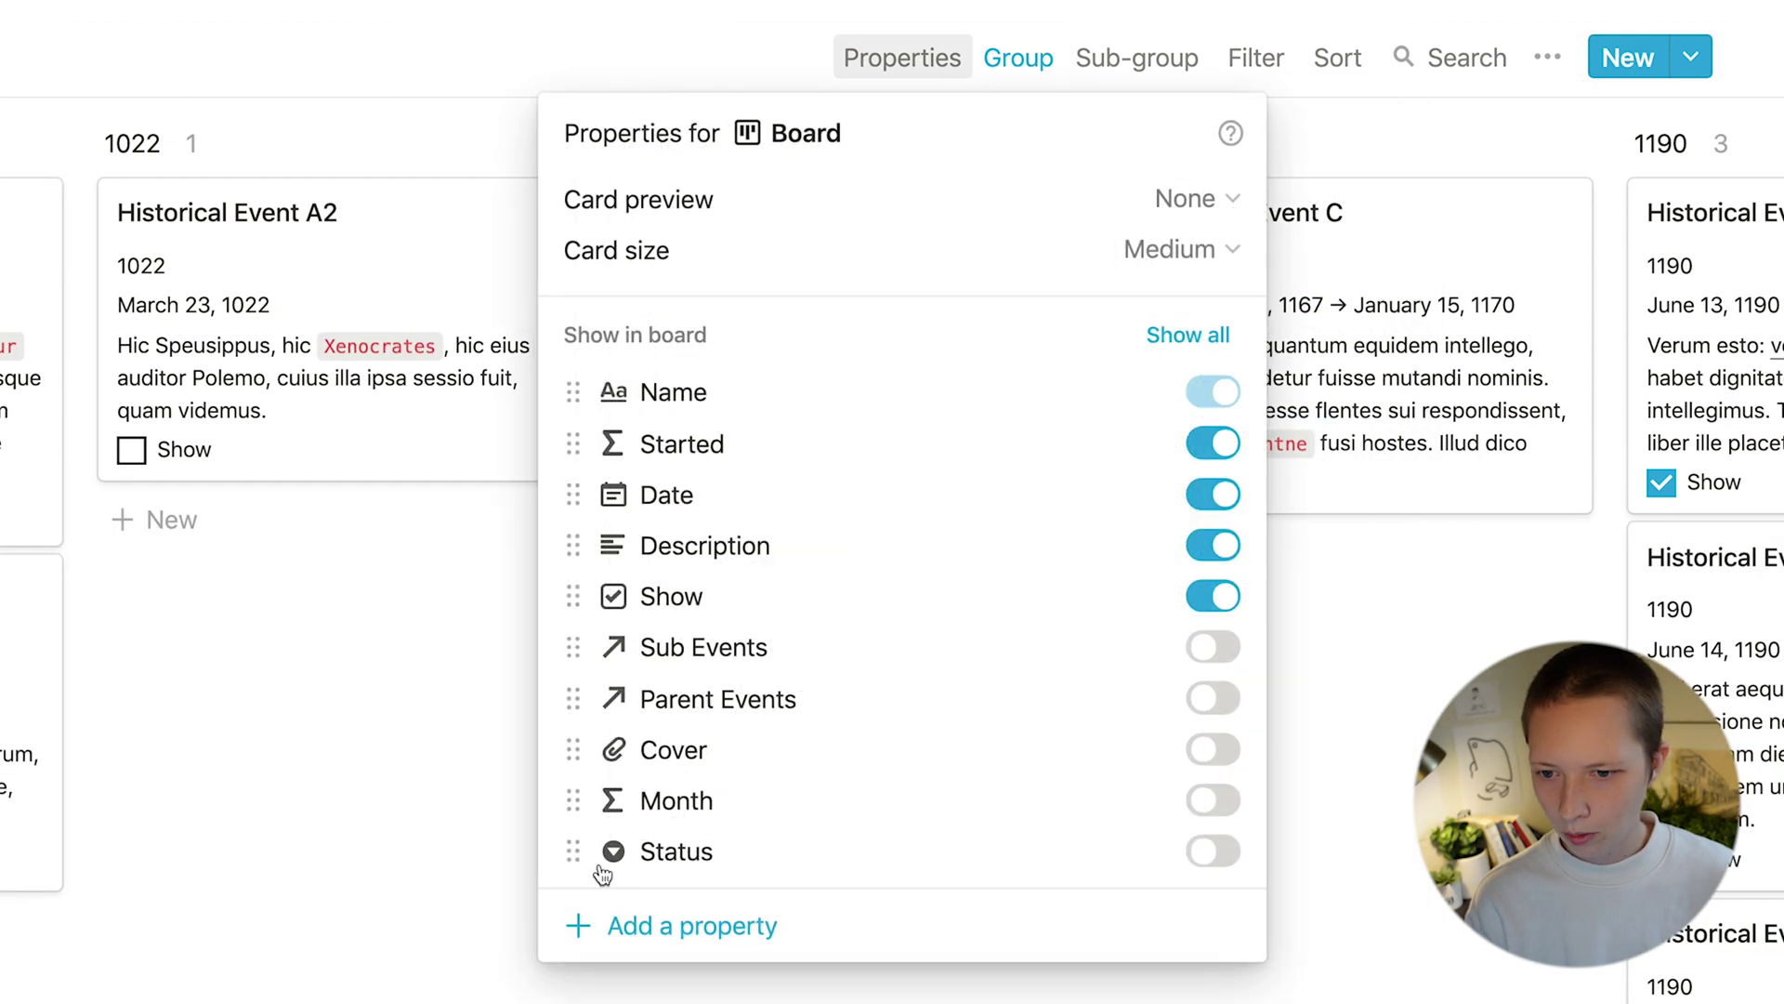
click(1234, 608)
click(1213, 494)
click(1127, 75)
Step: Sub-group the board by Month alphabetically and hide empty month sub-groups
click(1124, 67)
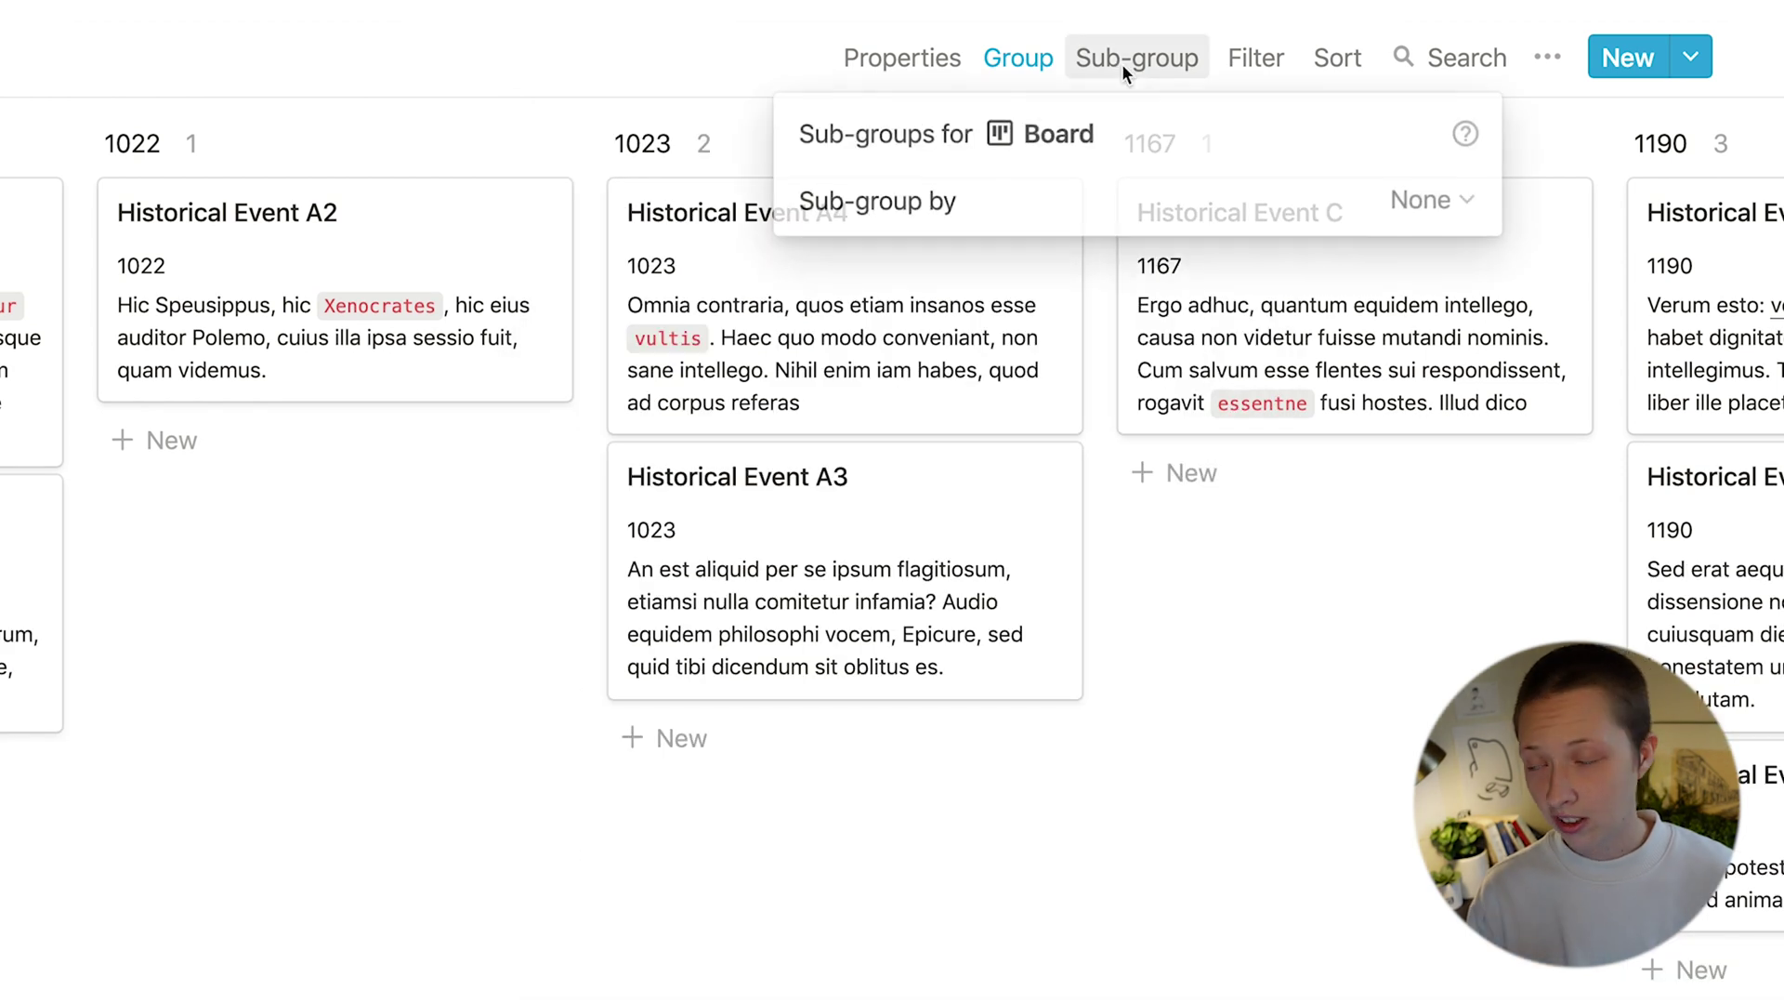
click(1426, 199)
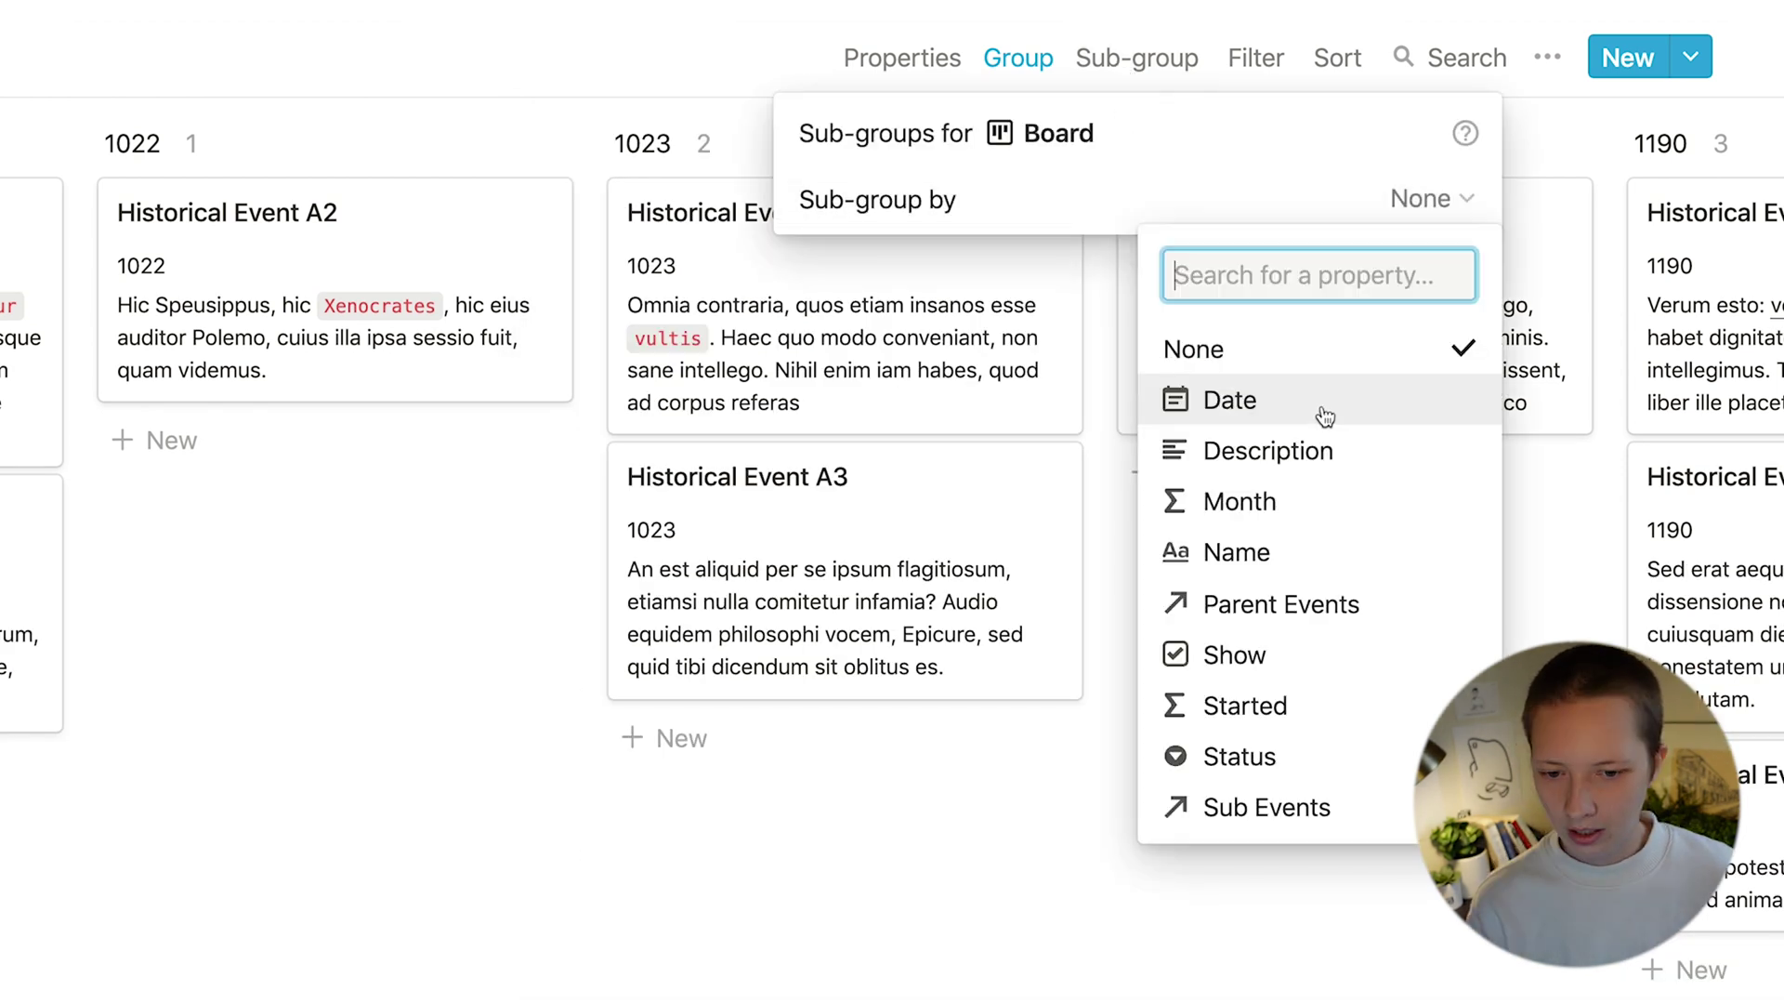
click(1287, 507)
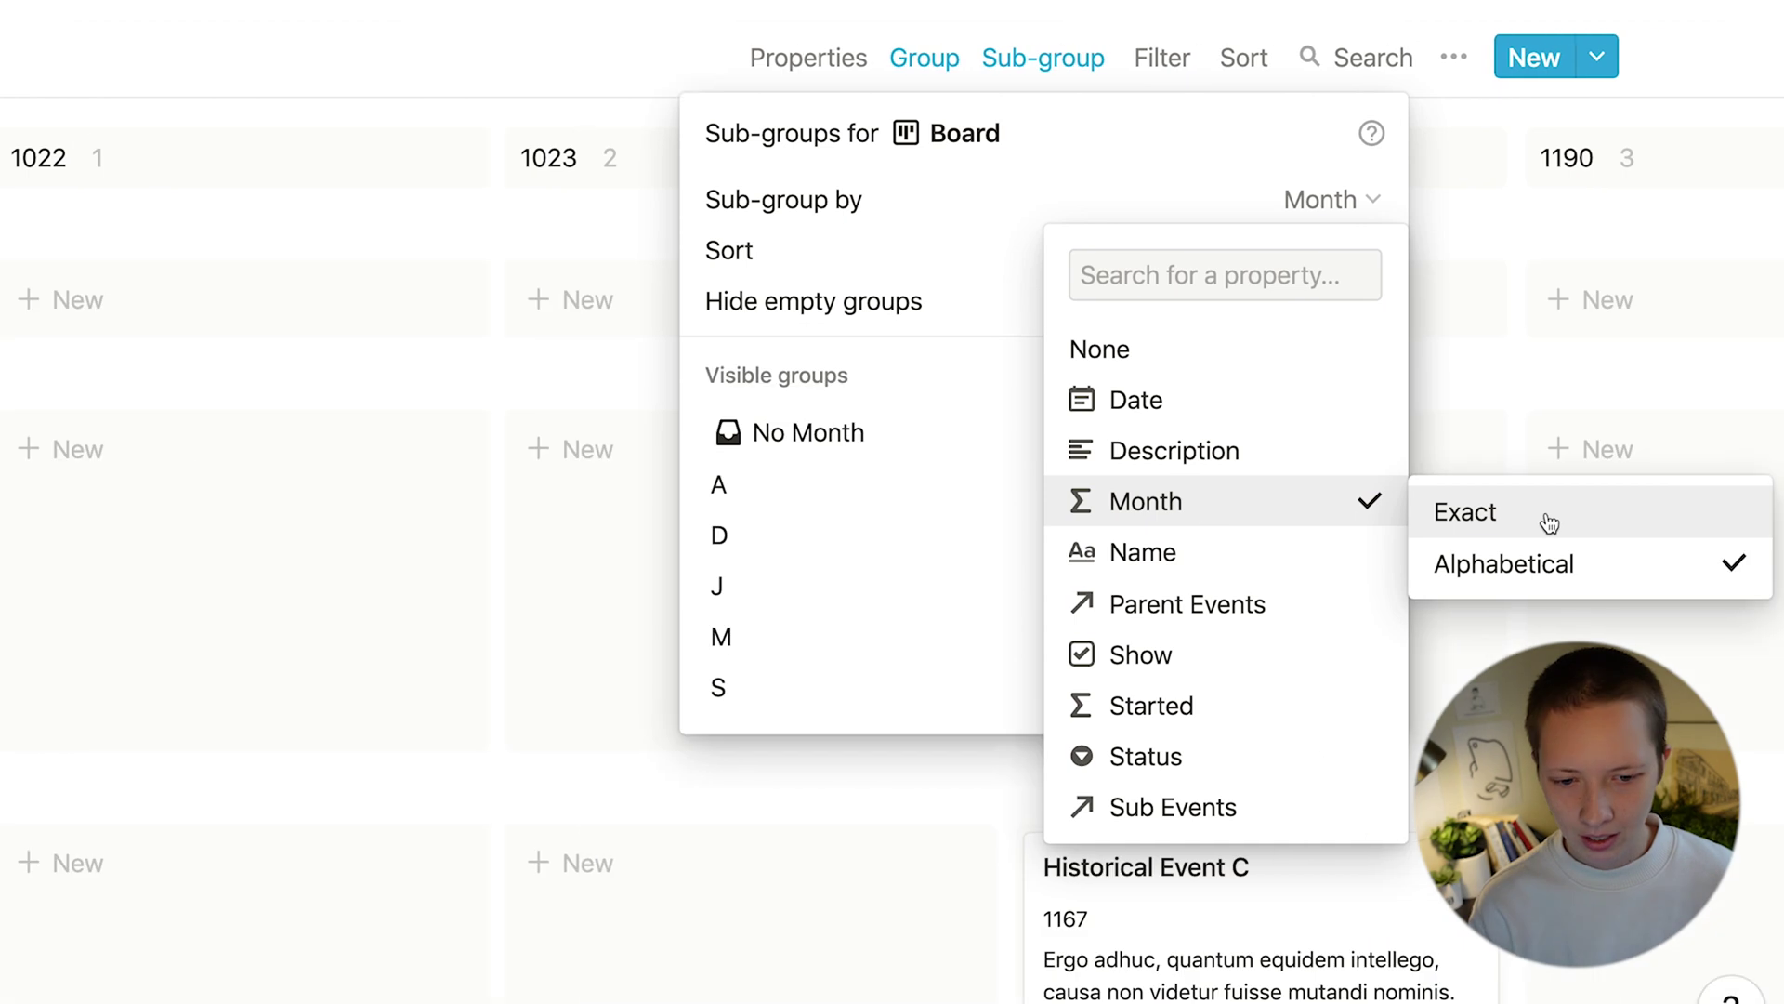
click(1548, 523)
click(1505, 564)
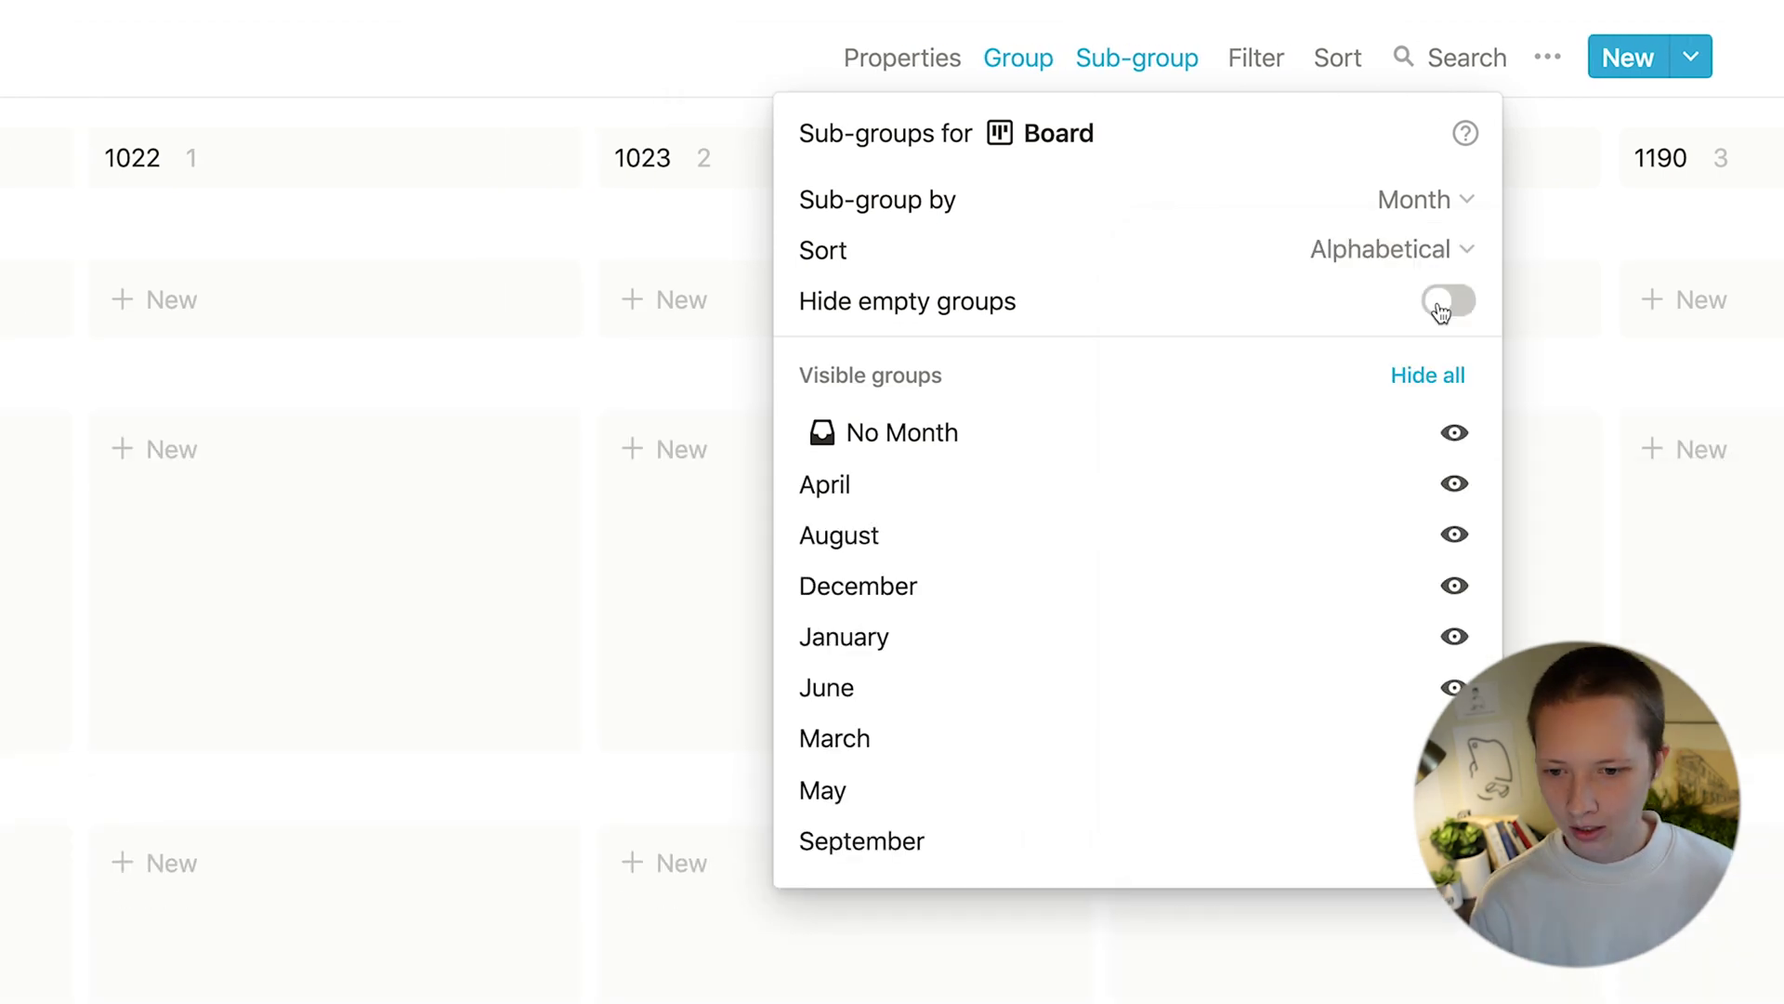
click(1348, 307)
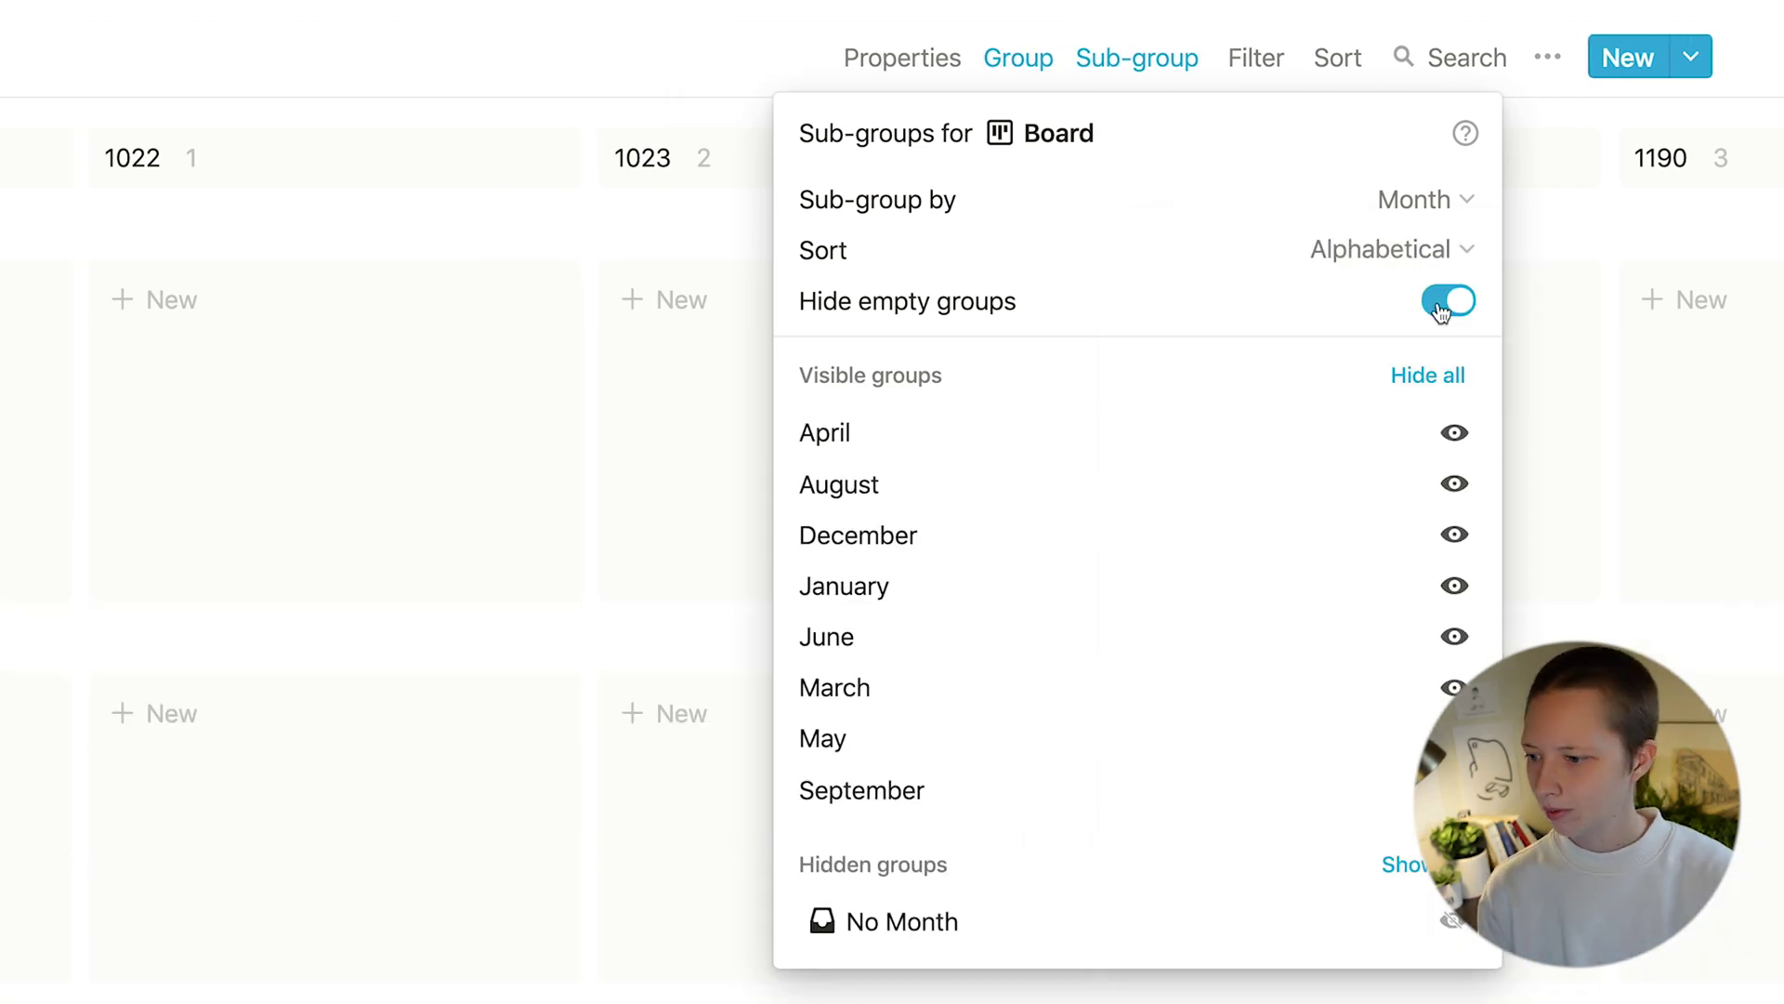
key(Escape)
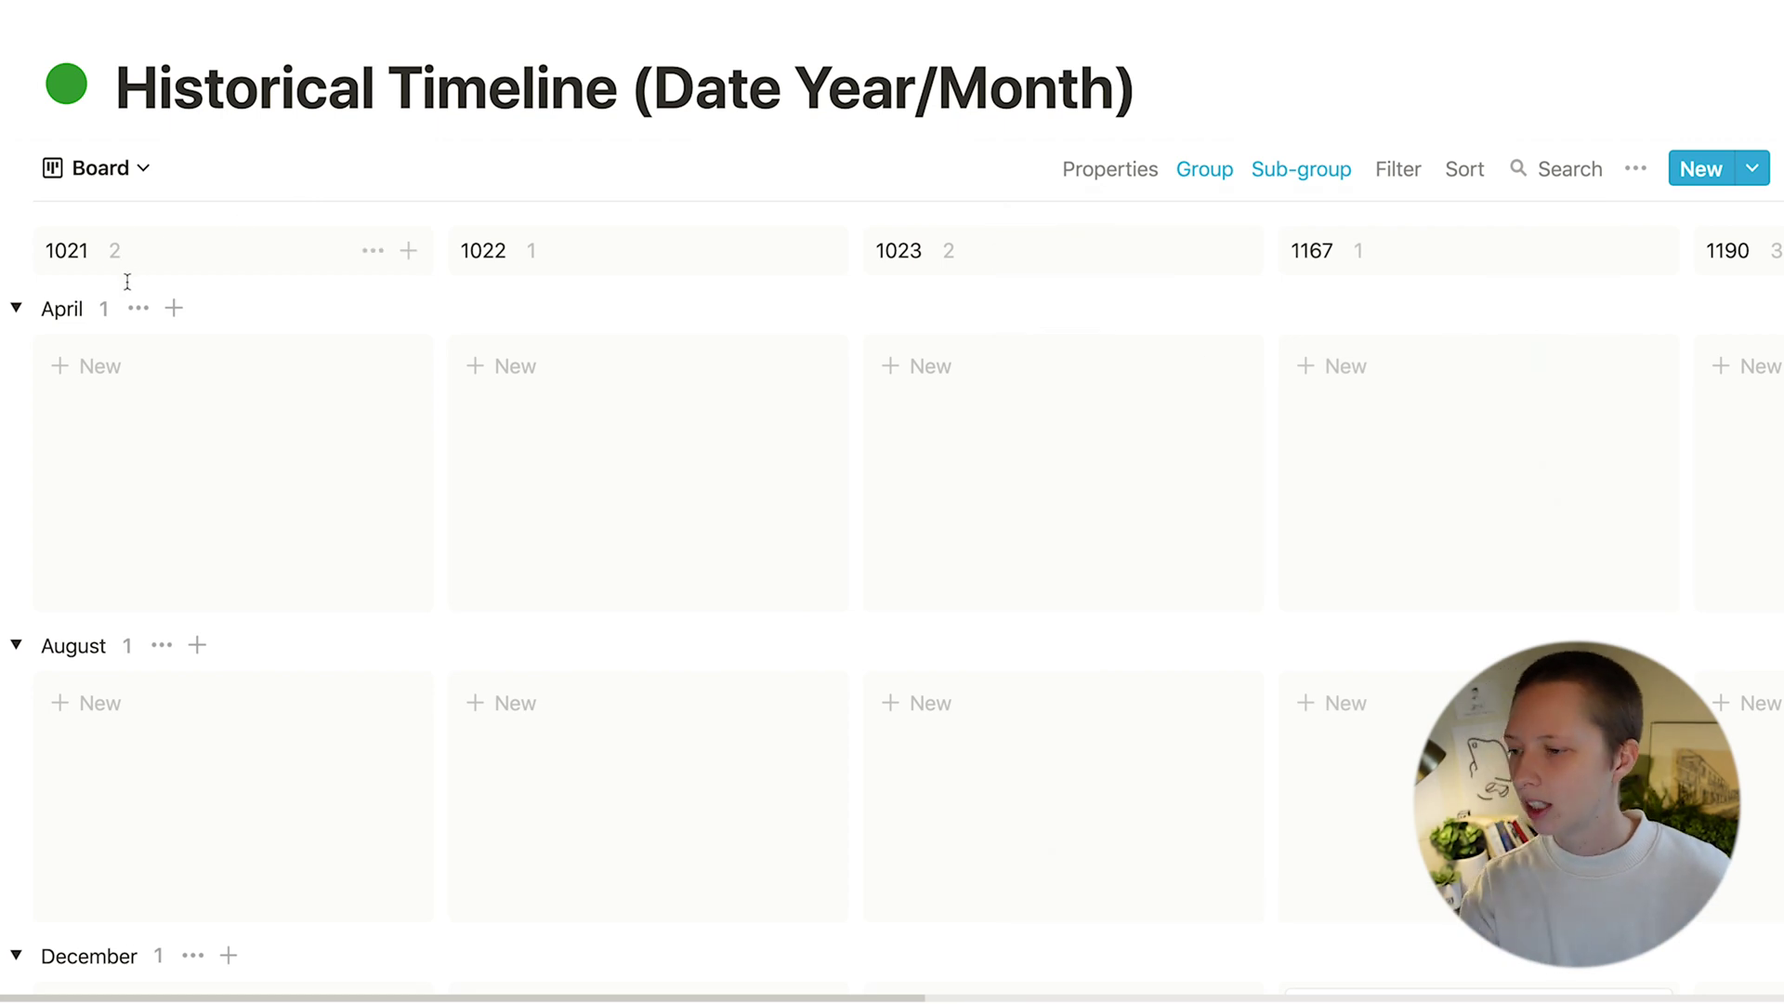
Step: Switch the month sub-groups to manual sorting in calendar order
scroll(127, 281, down, 15)
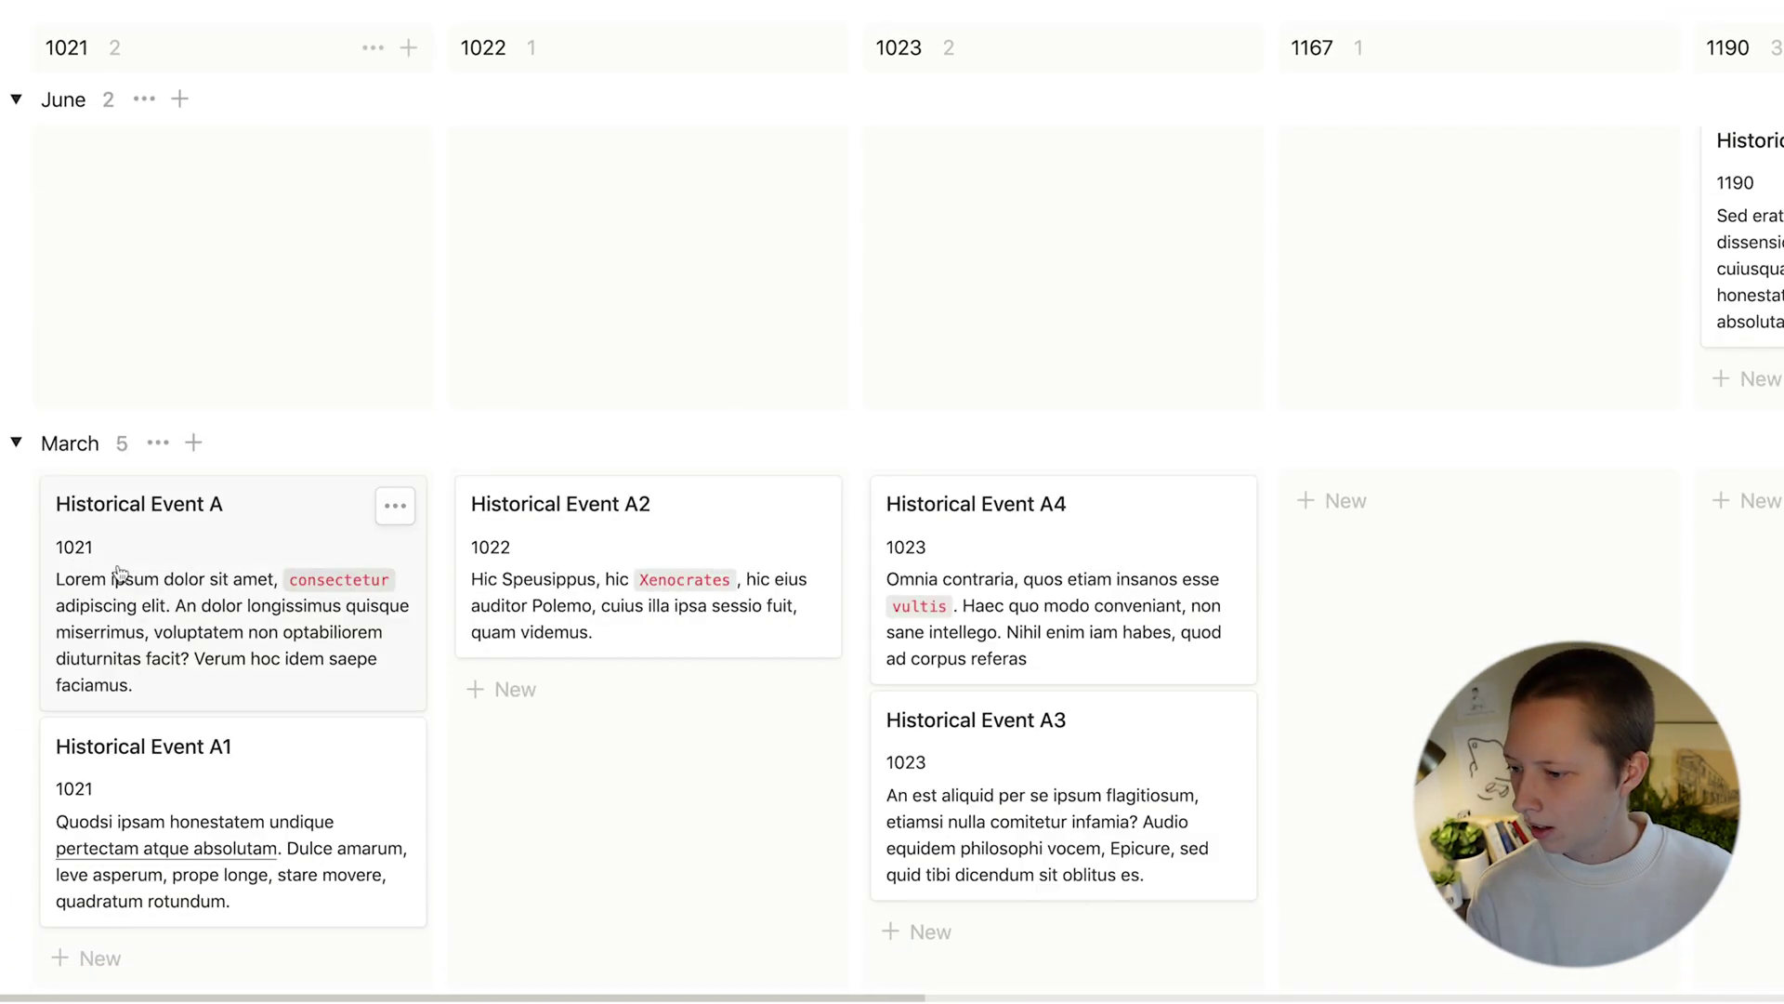
scroll(130, 590, down, 3)
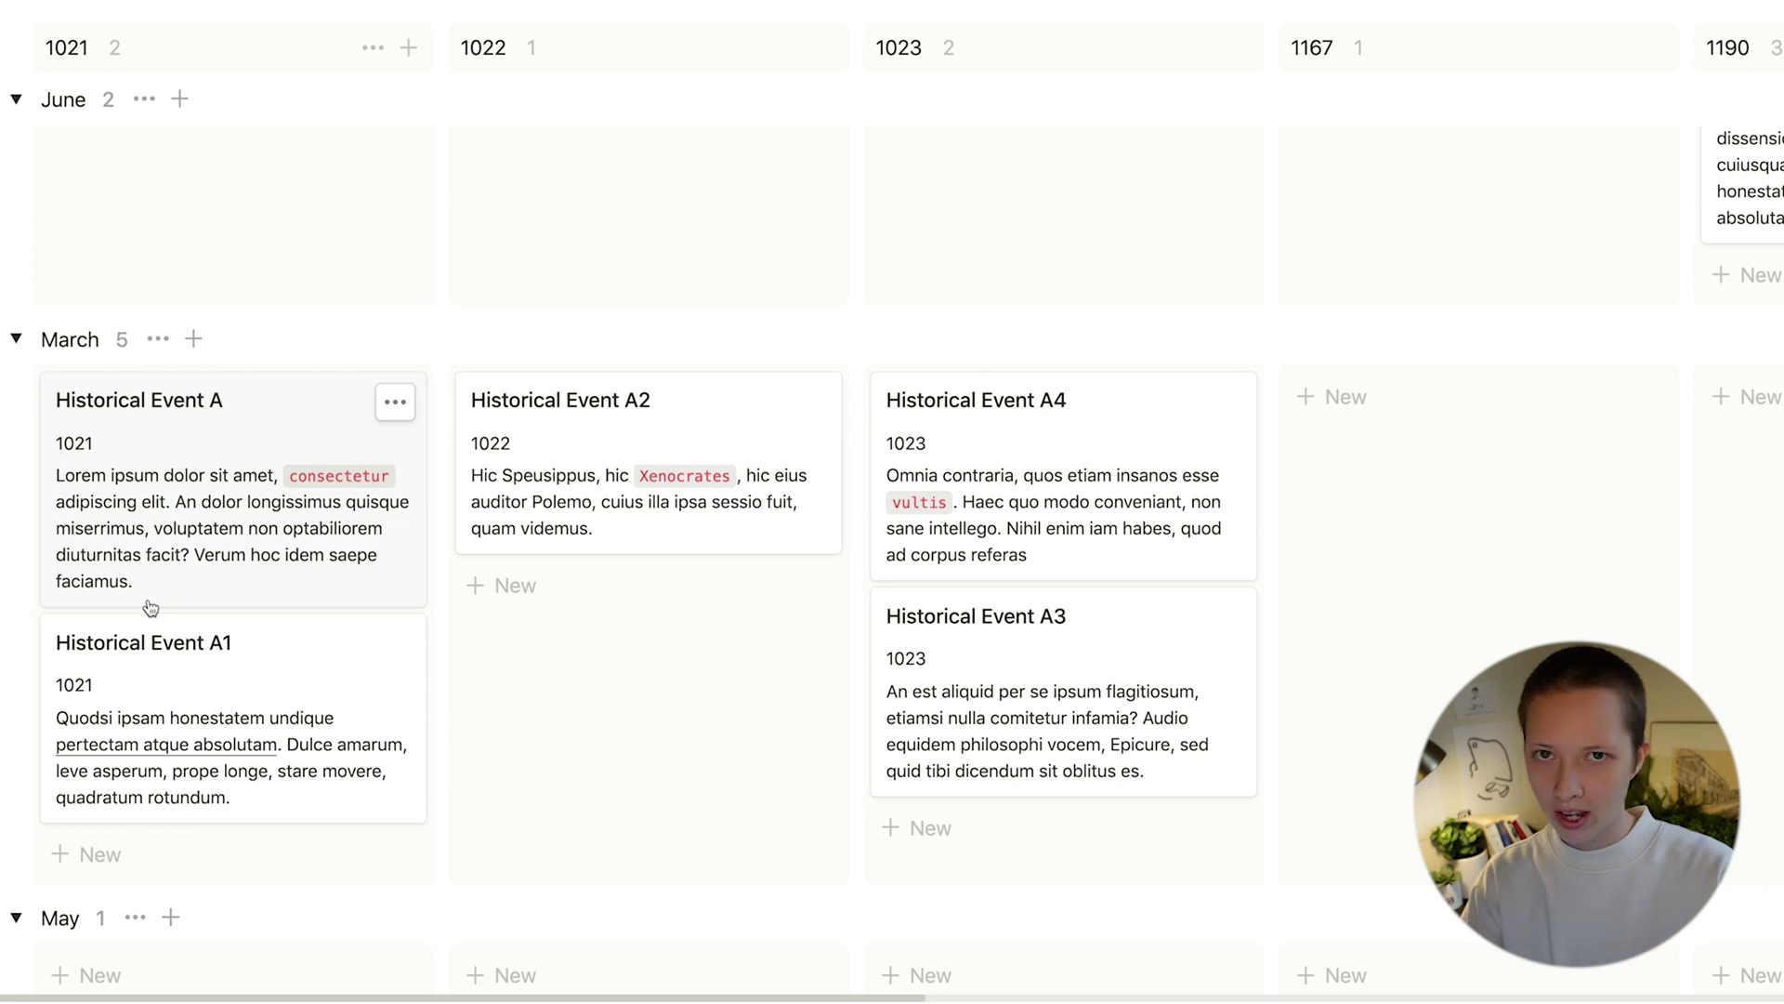
scroll(150, 609, up, 18)
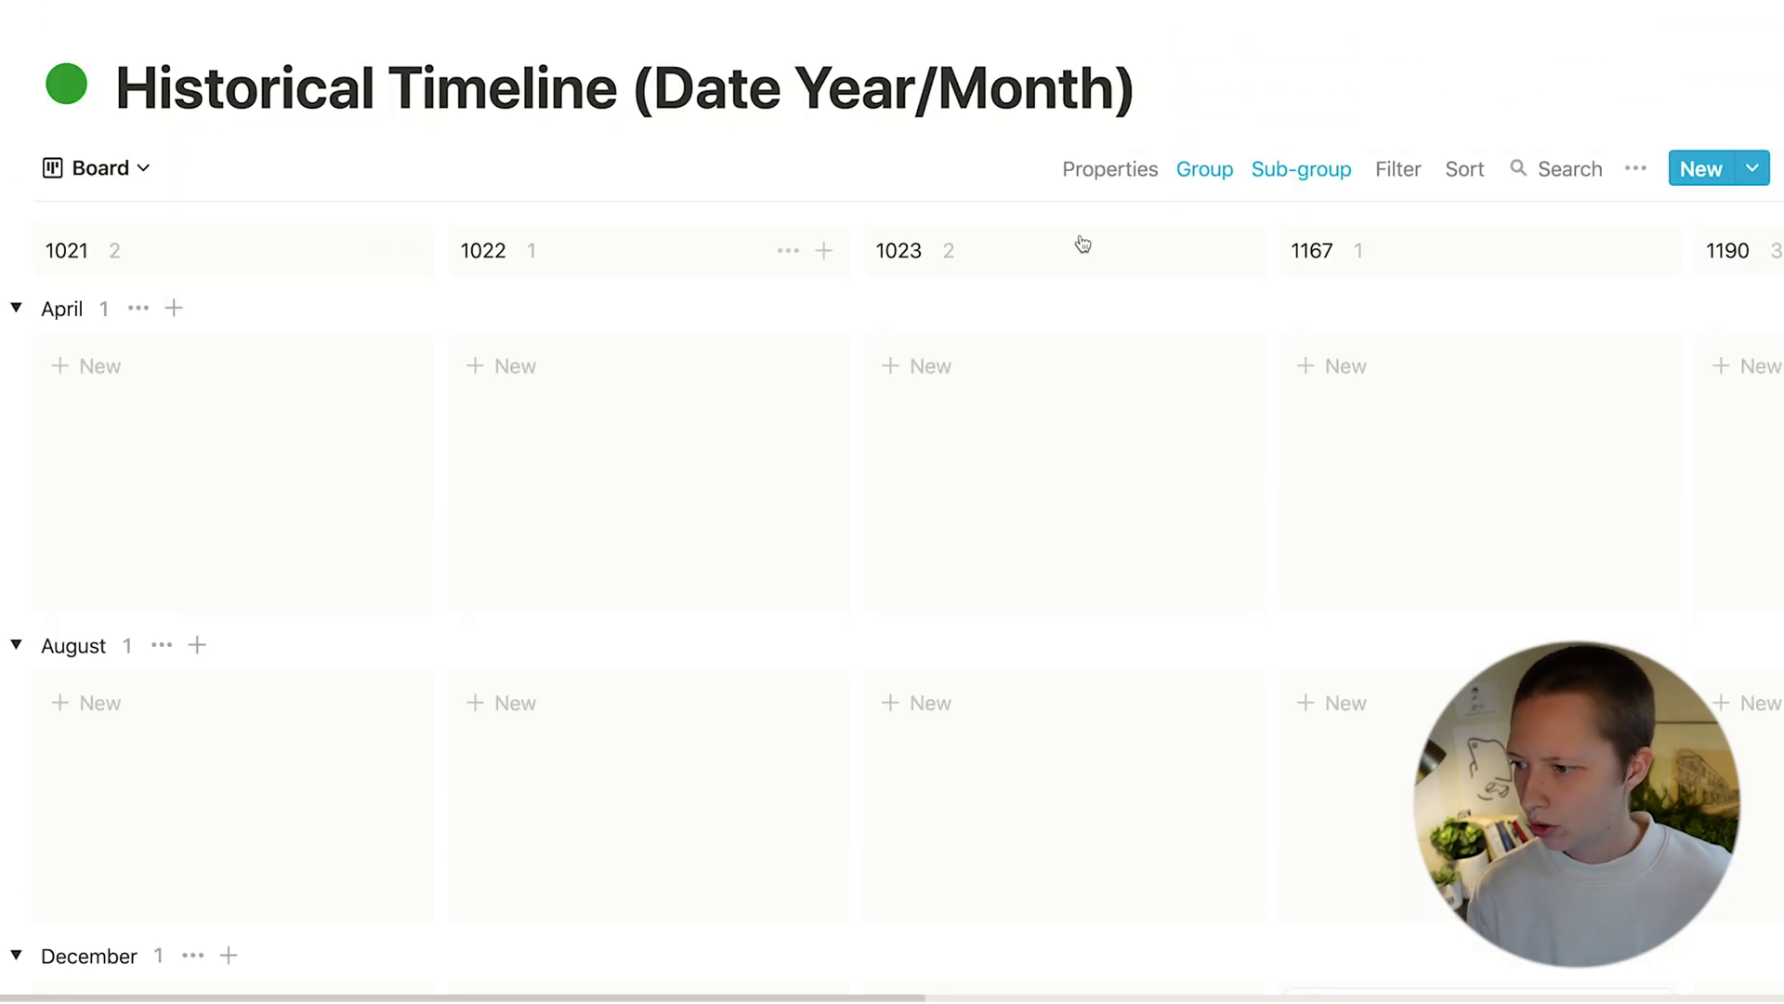
click(1302, 170)
click(1506, 321)
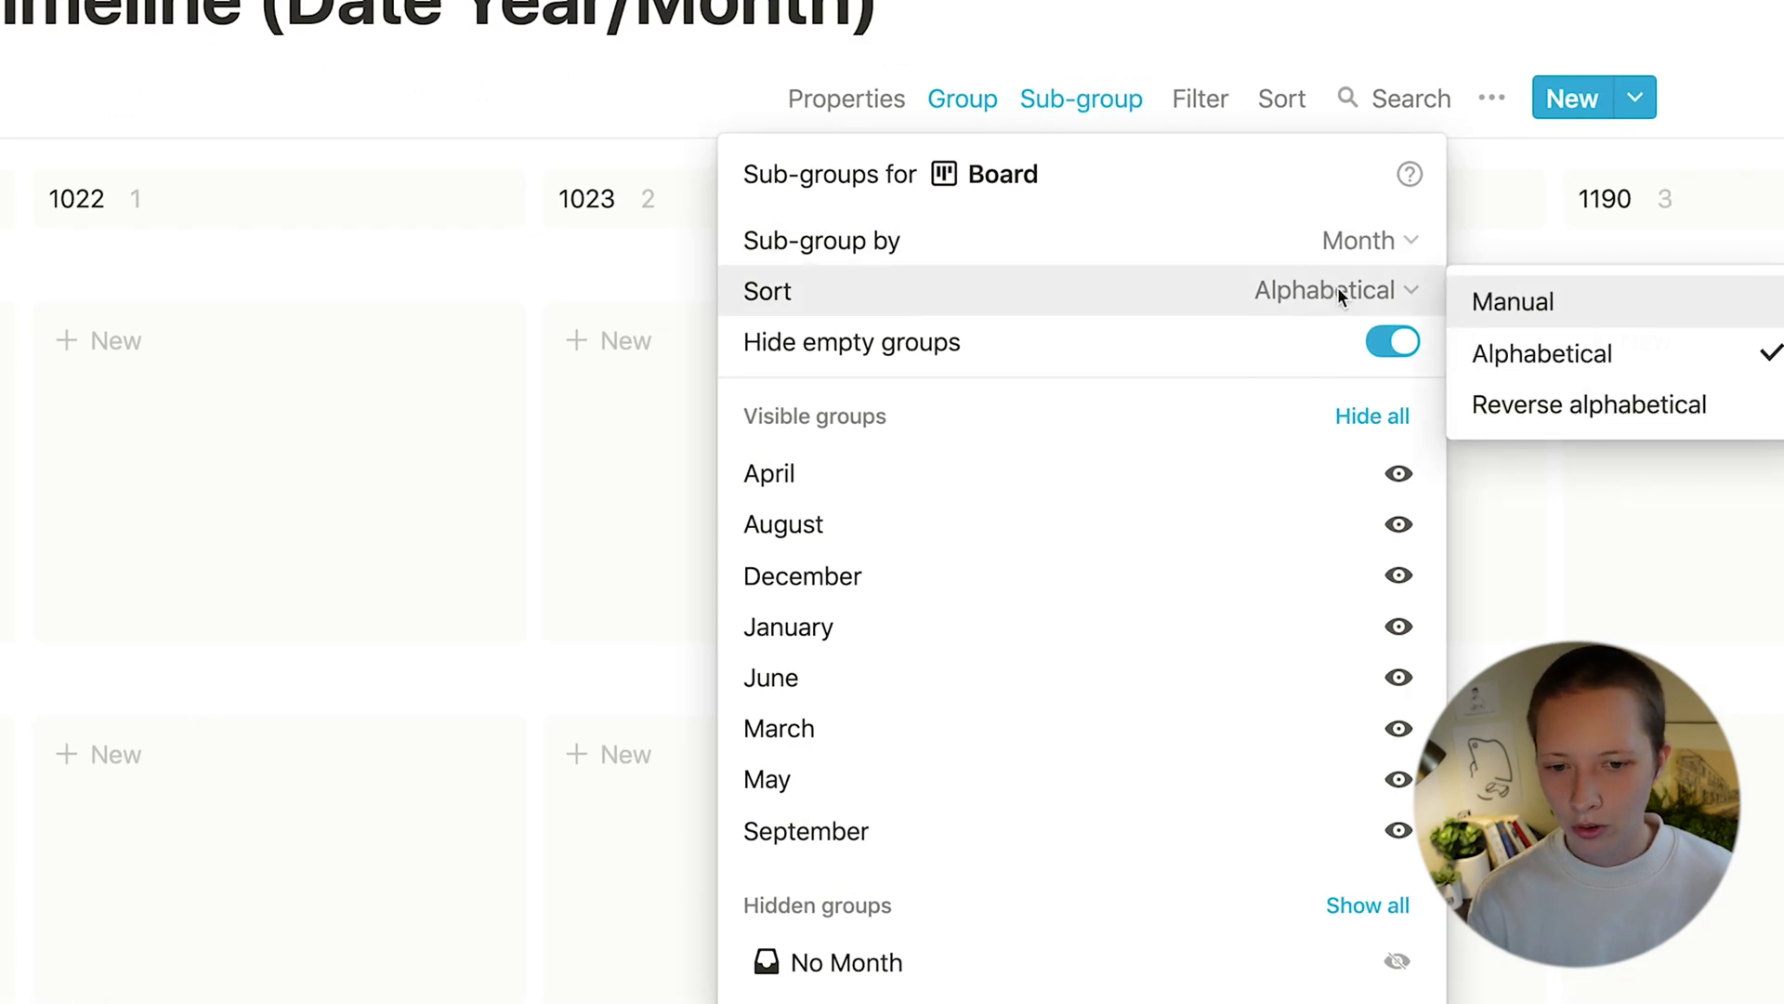
click(1614, 323)
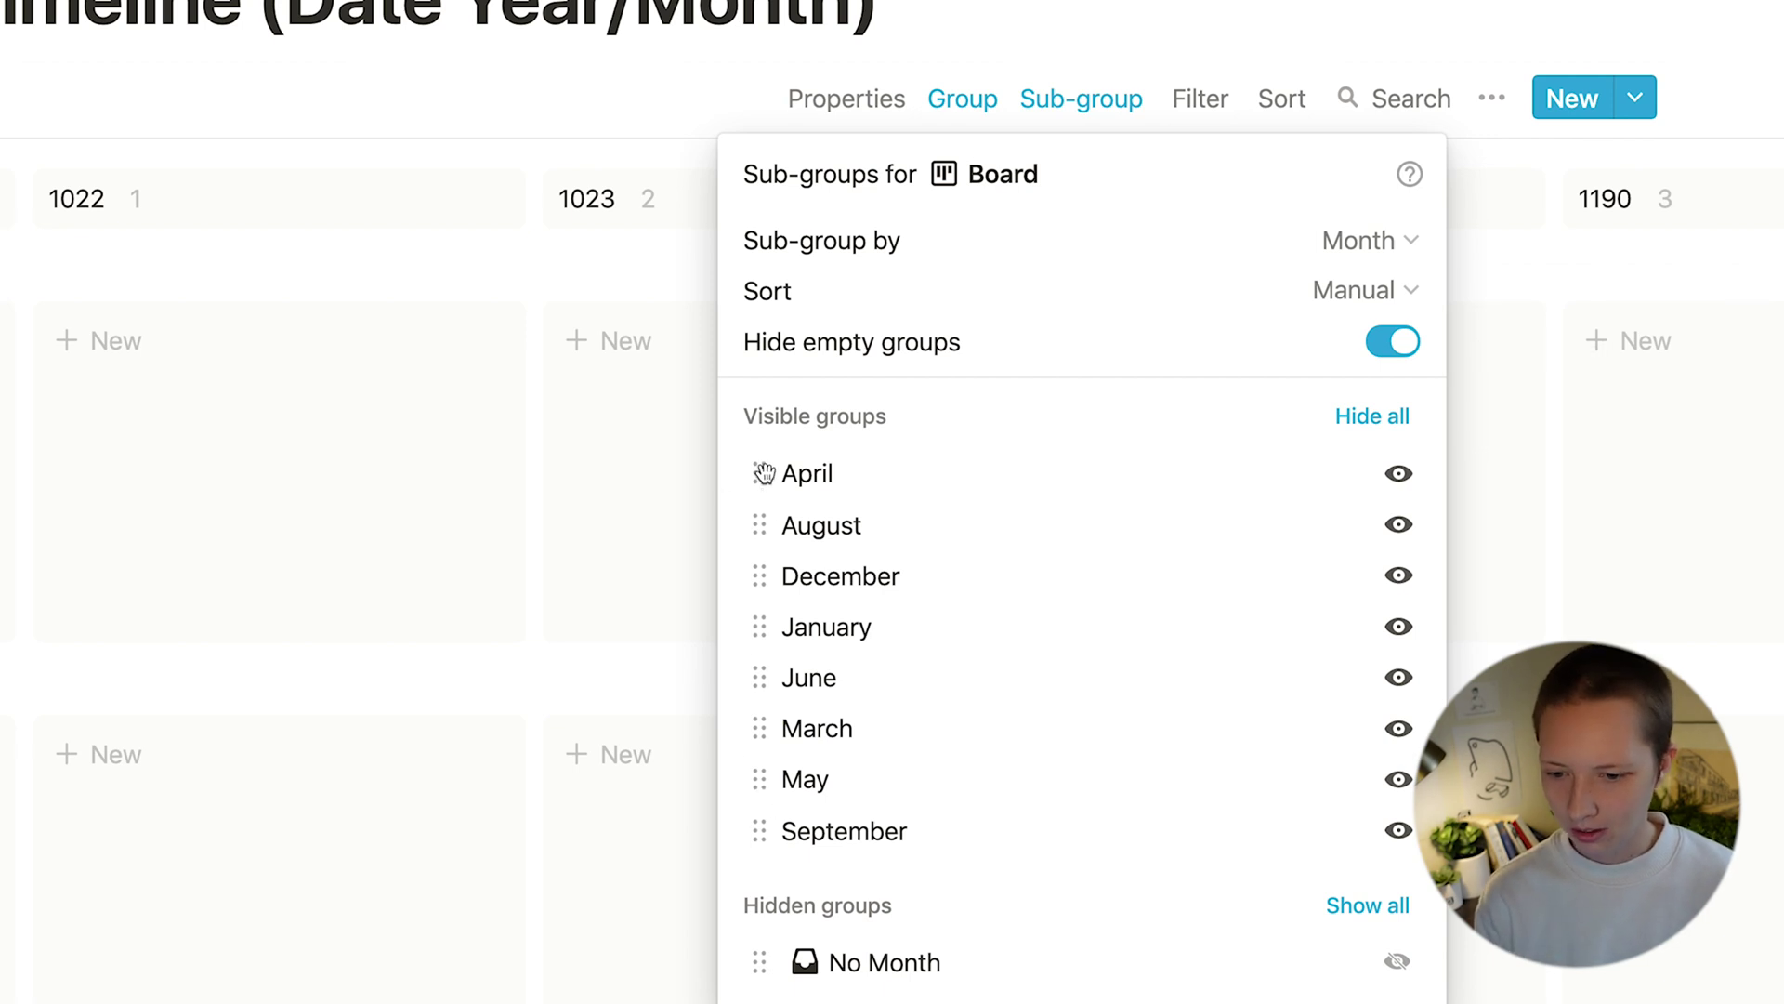
key(Escape)
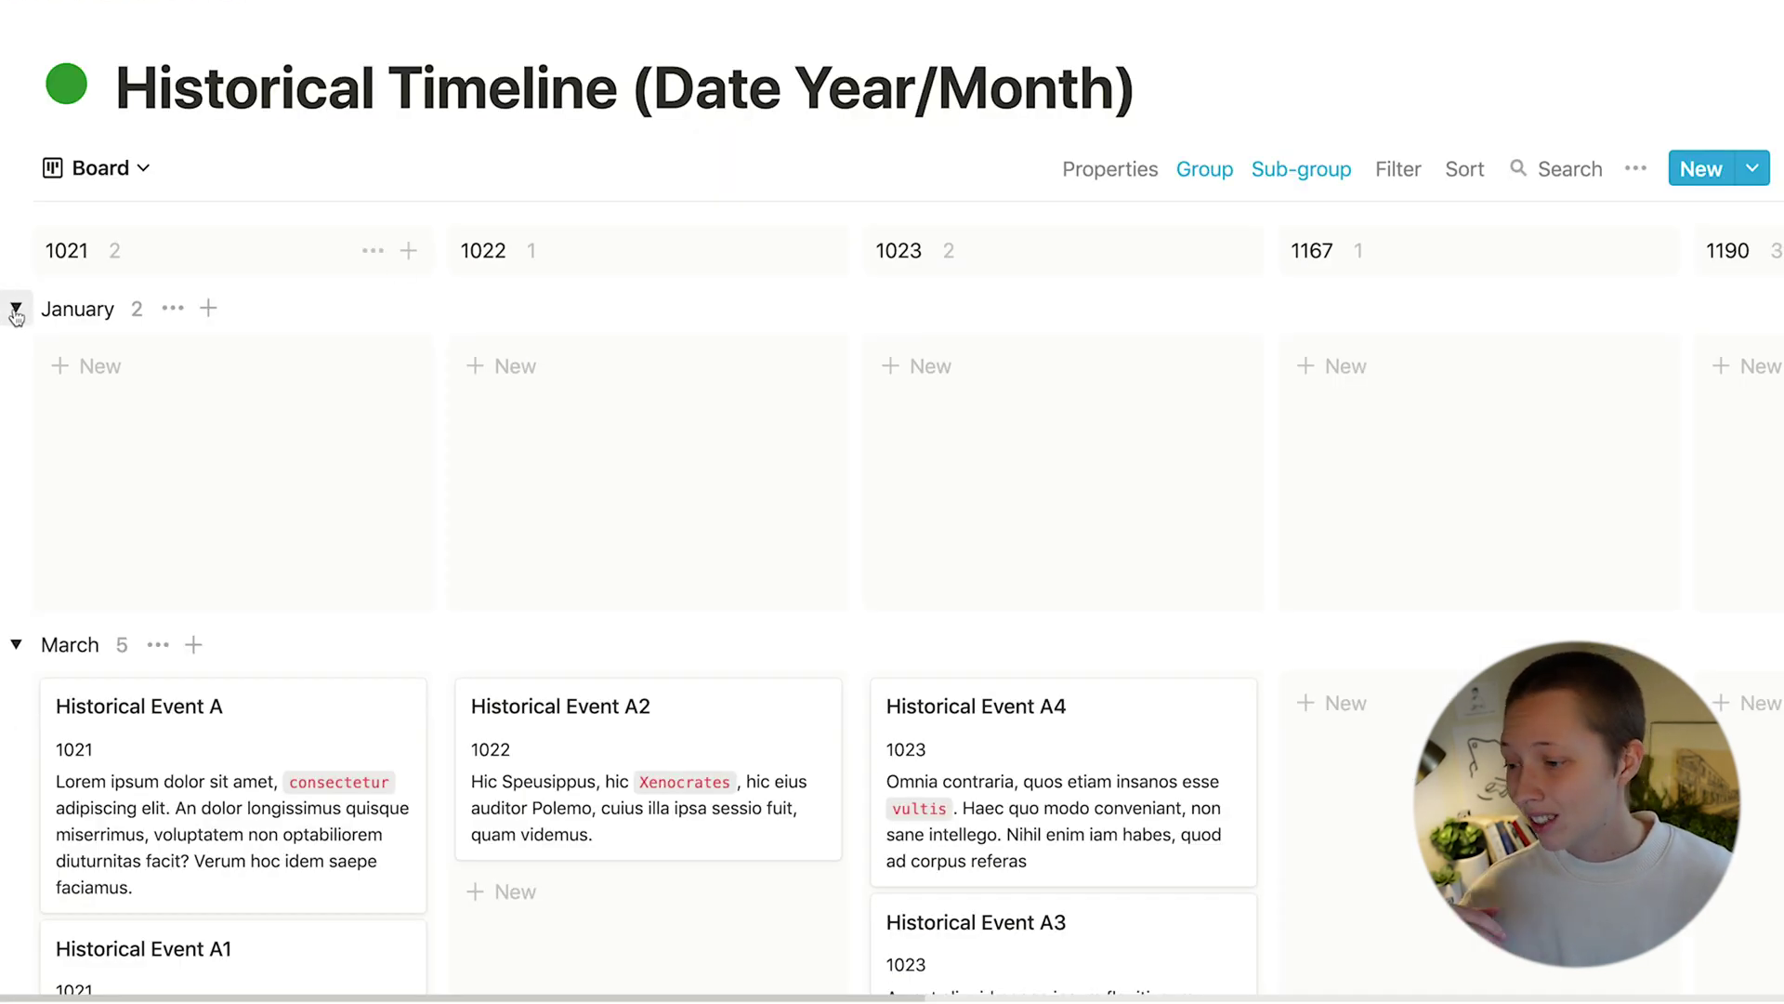
Step: Collapse the January, March, April, May, June, August, September and December sub-groups
click(15, 309)
click(16, 366)
click(16, 425)
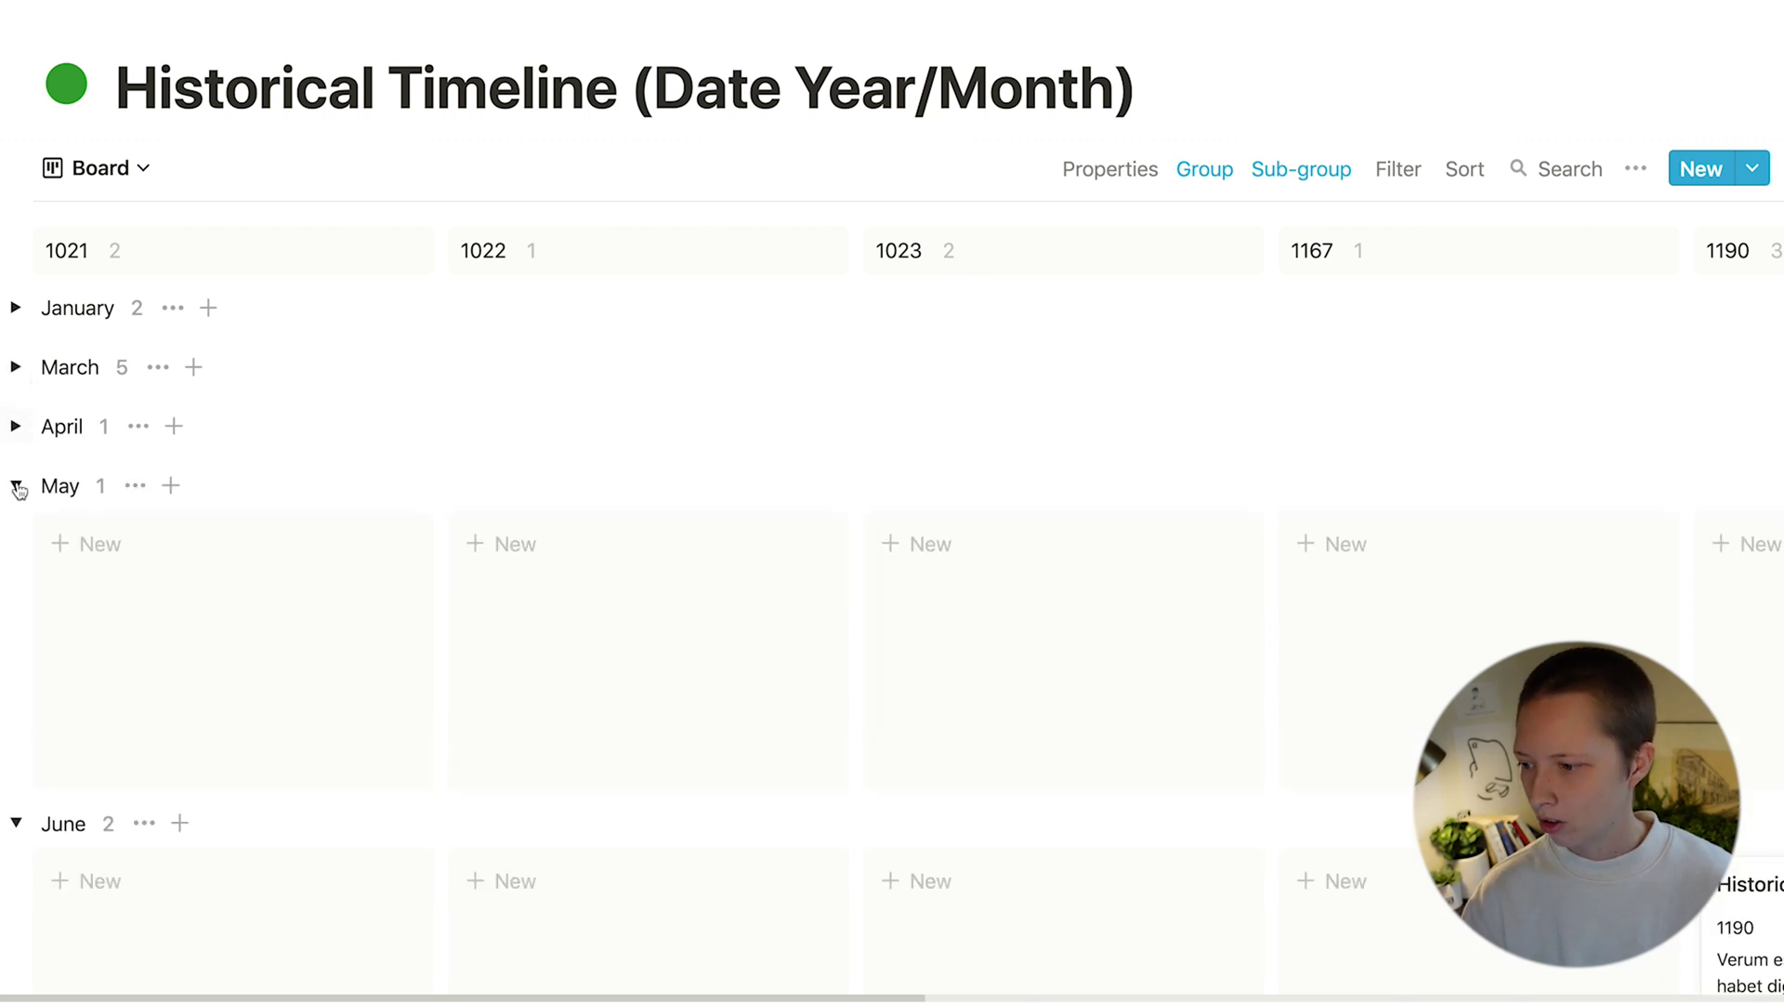
click(16, 485)
click(16, 544)
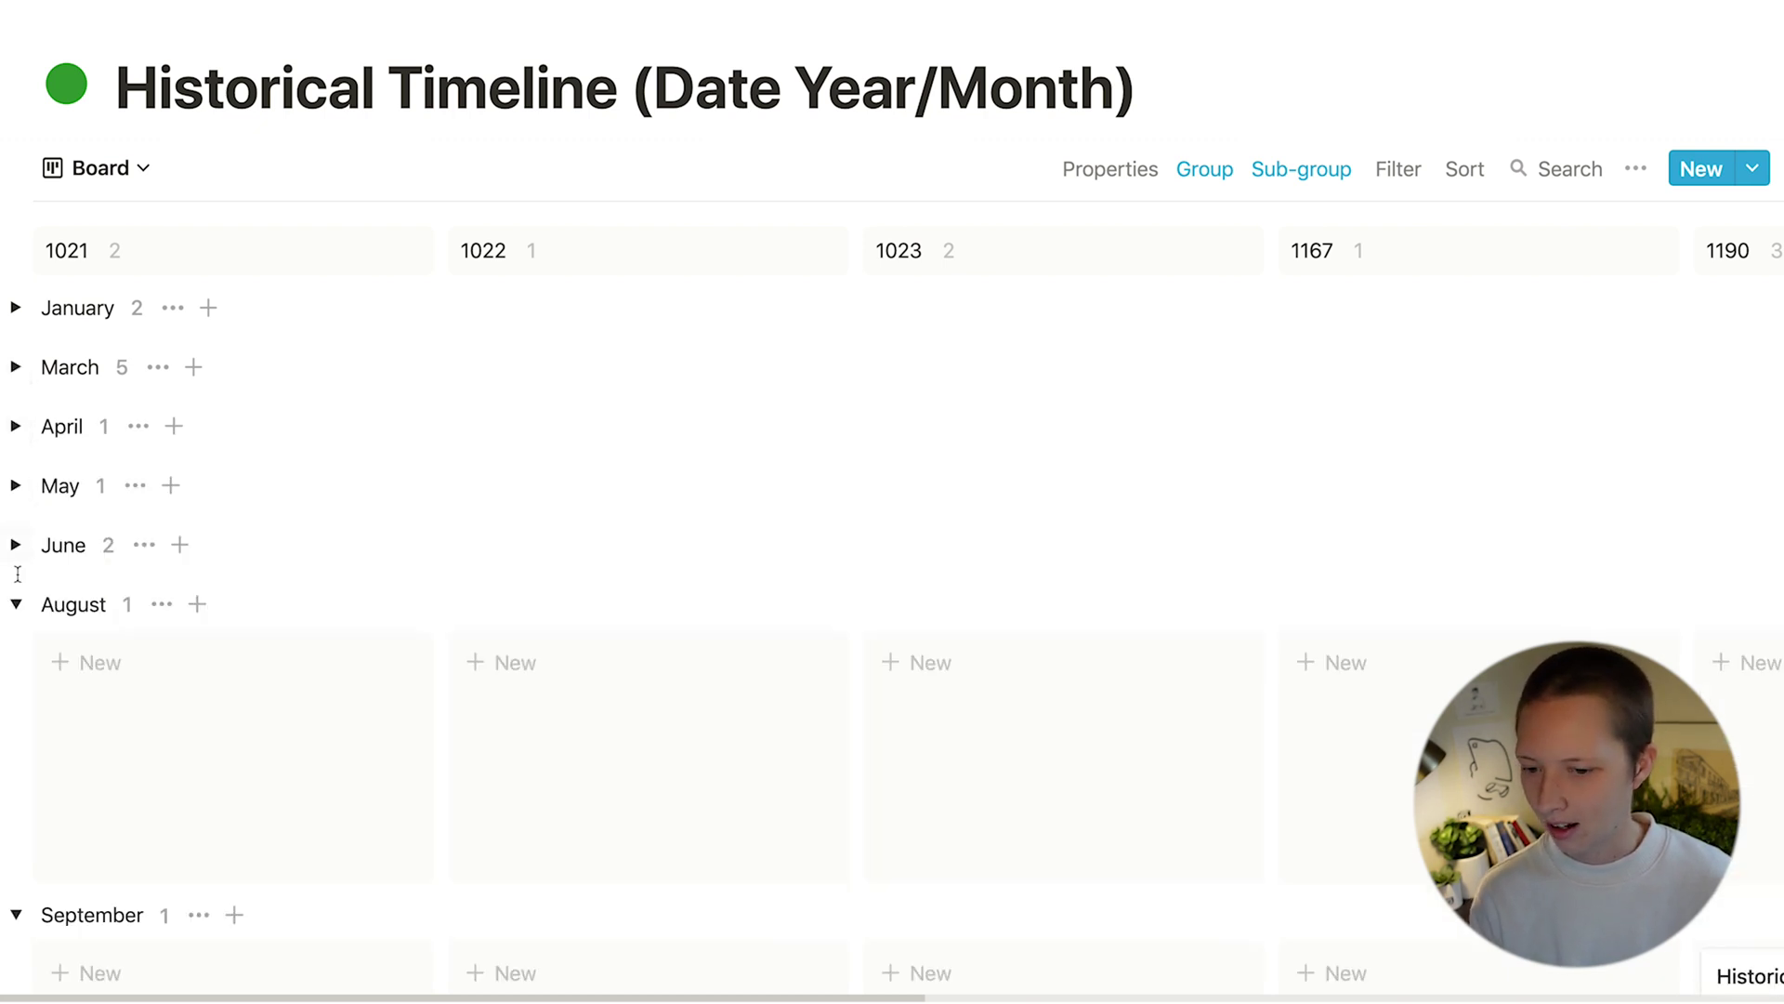
click(16, 604)
click(15, 663)
click(15, 722)
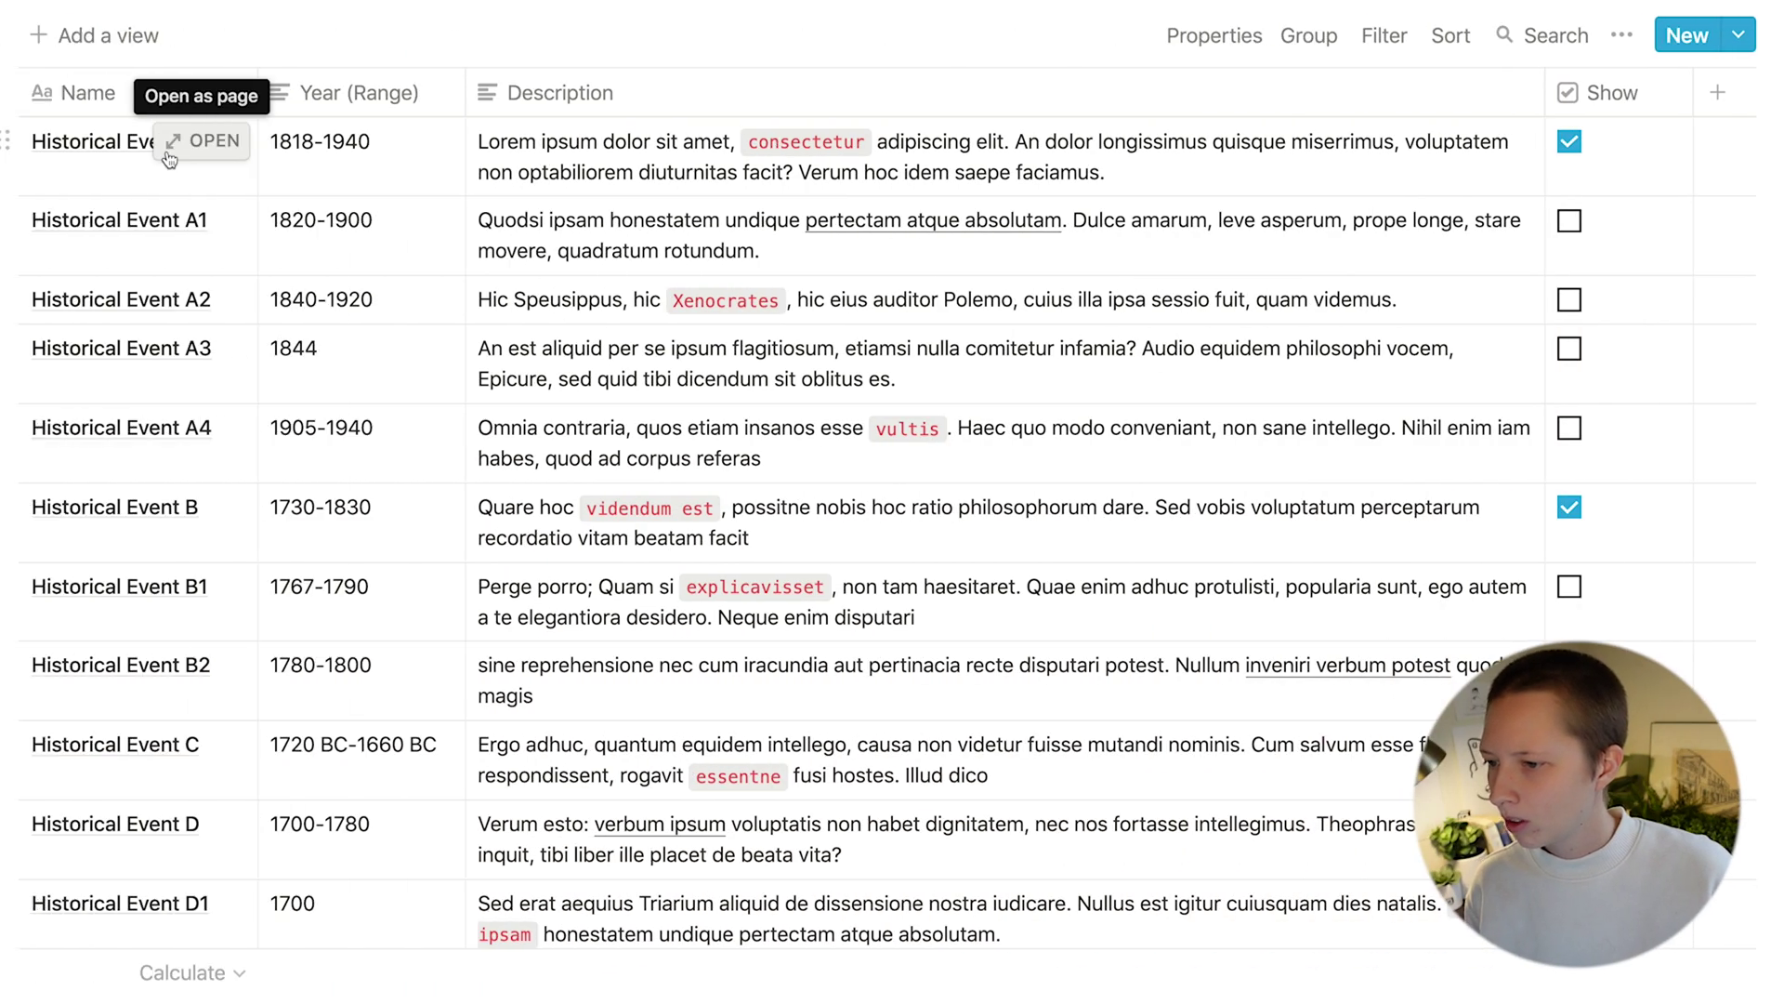
Step: Peek at Historical Event A in the String Century table, then close the preview
click(177, 139)
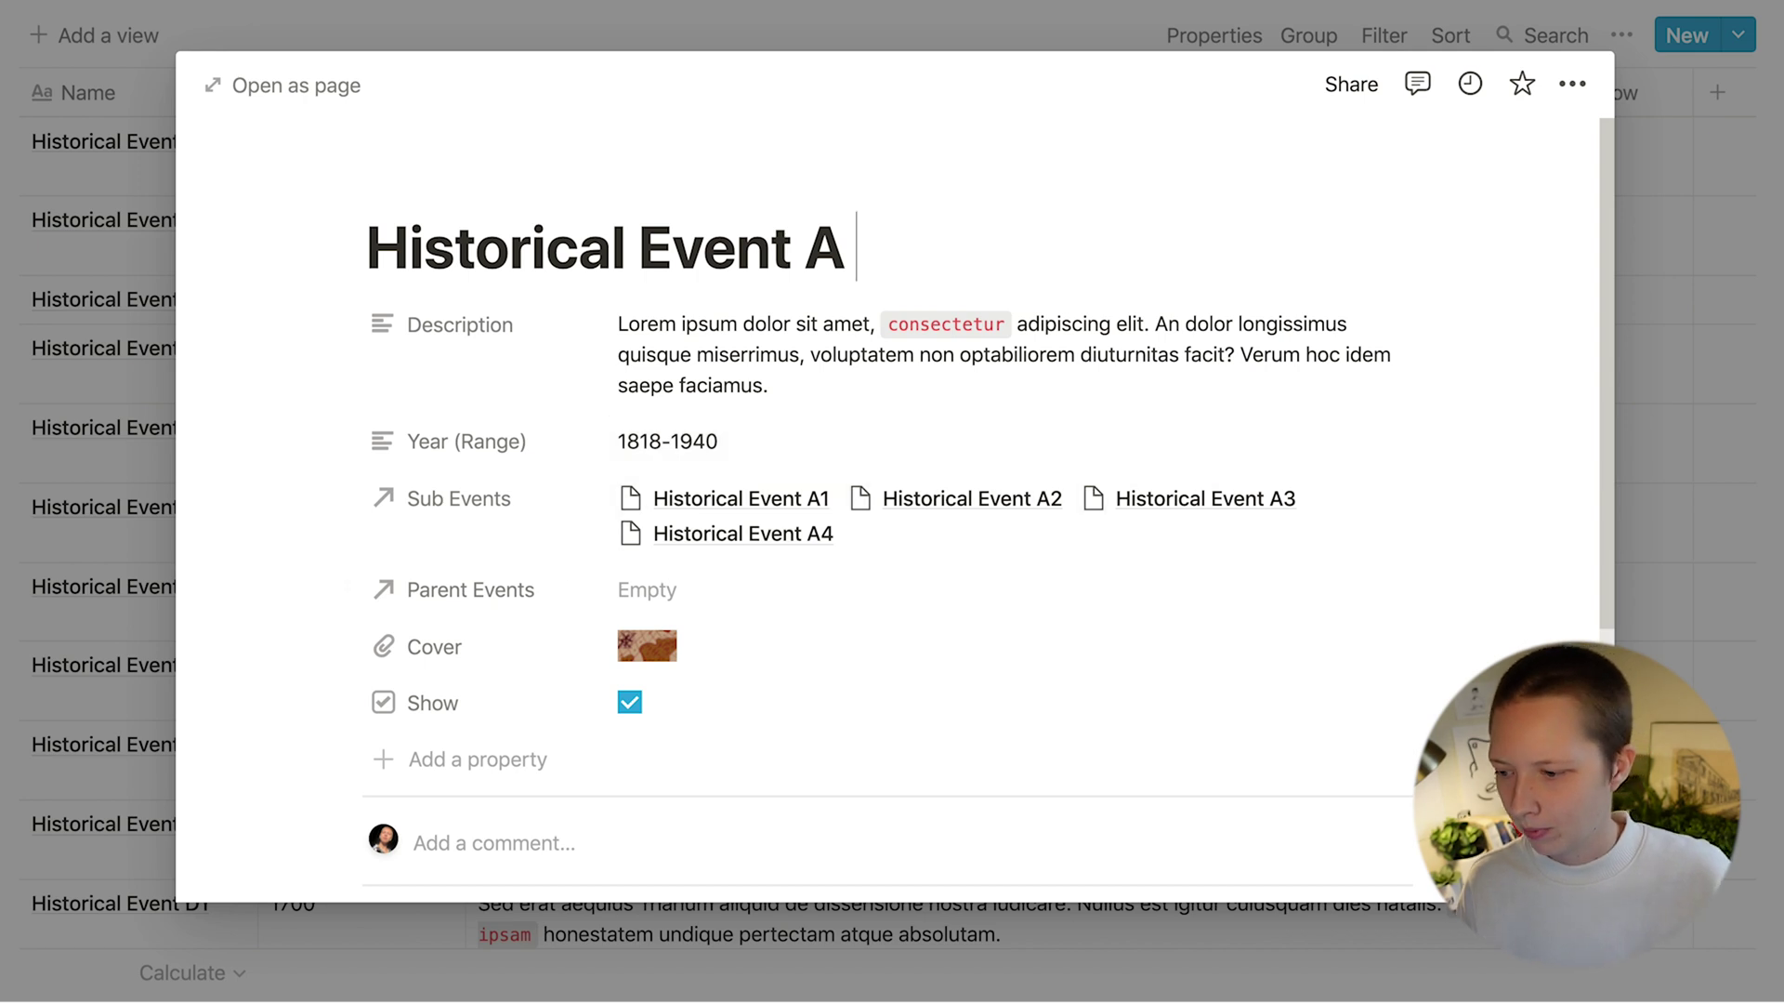
click(5, 581)
Step: Add a new table column named Started with the Formula property type
scroll(9, 446, up, 5)
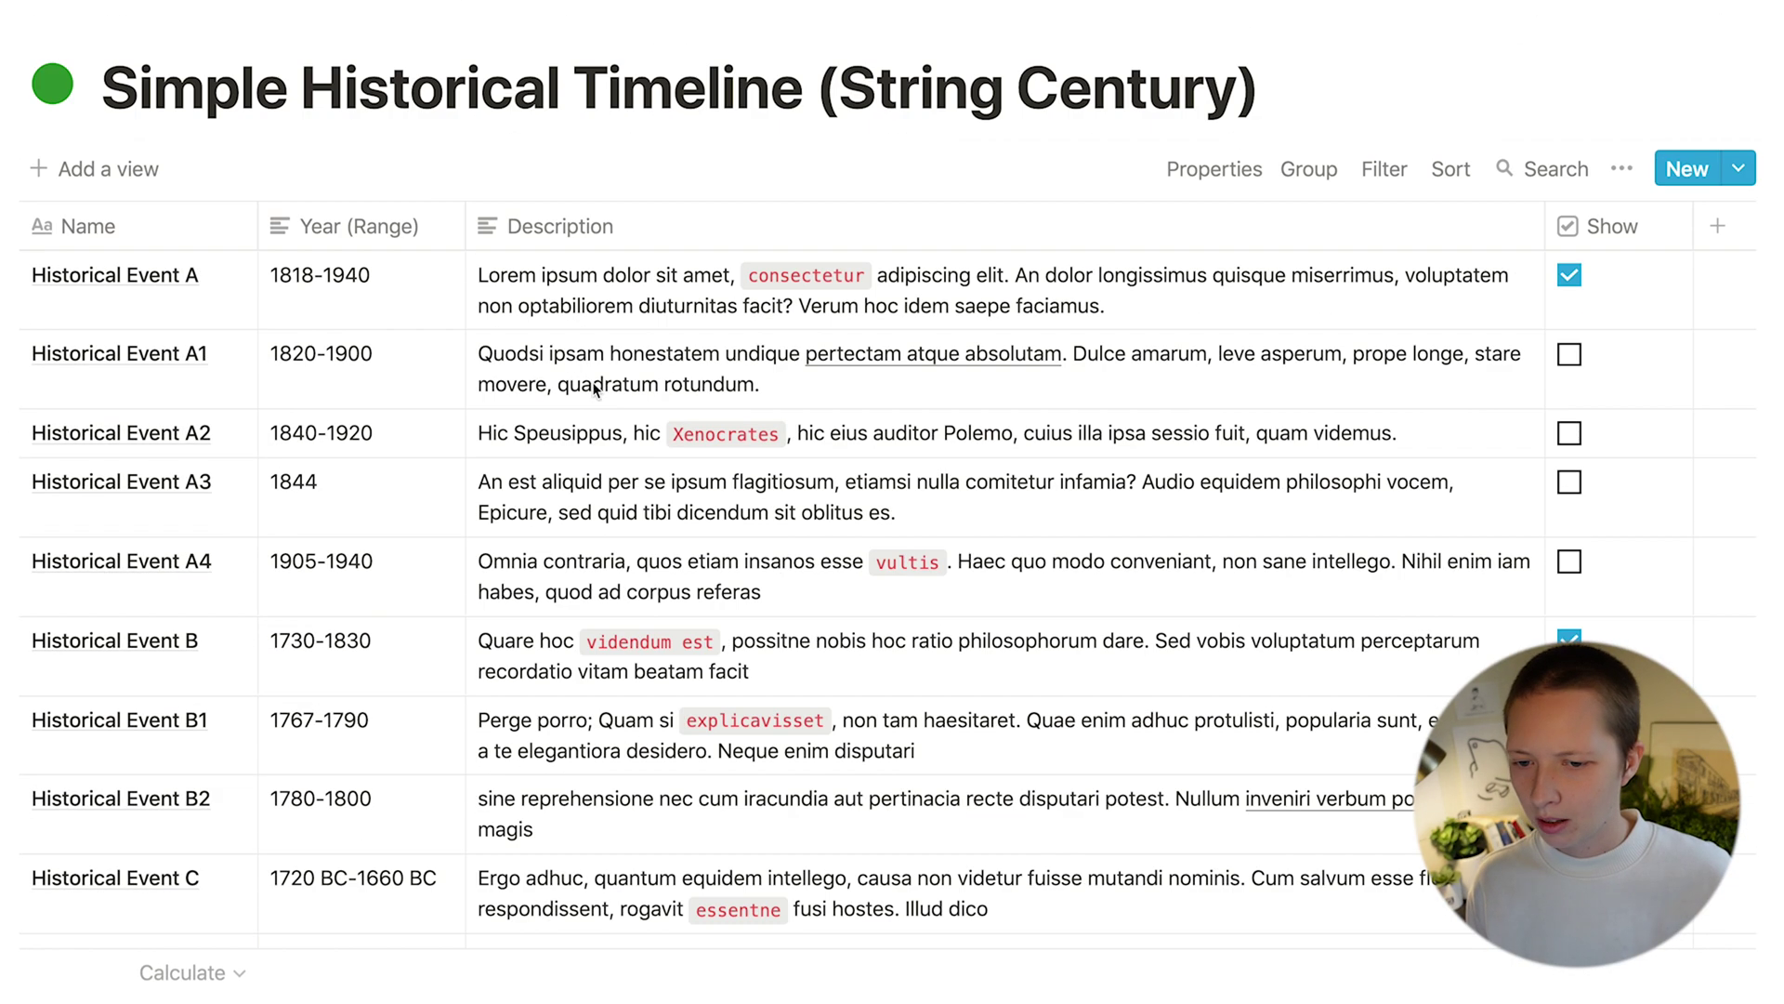
click(1721, 234)
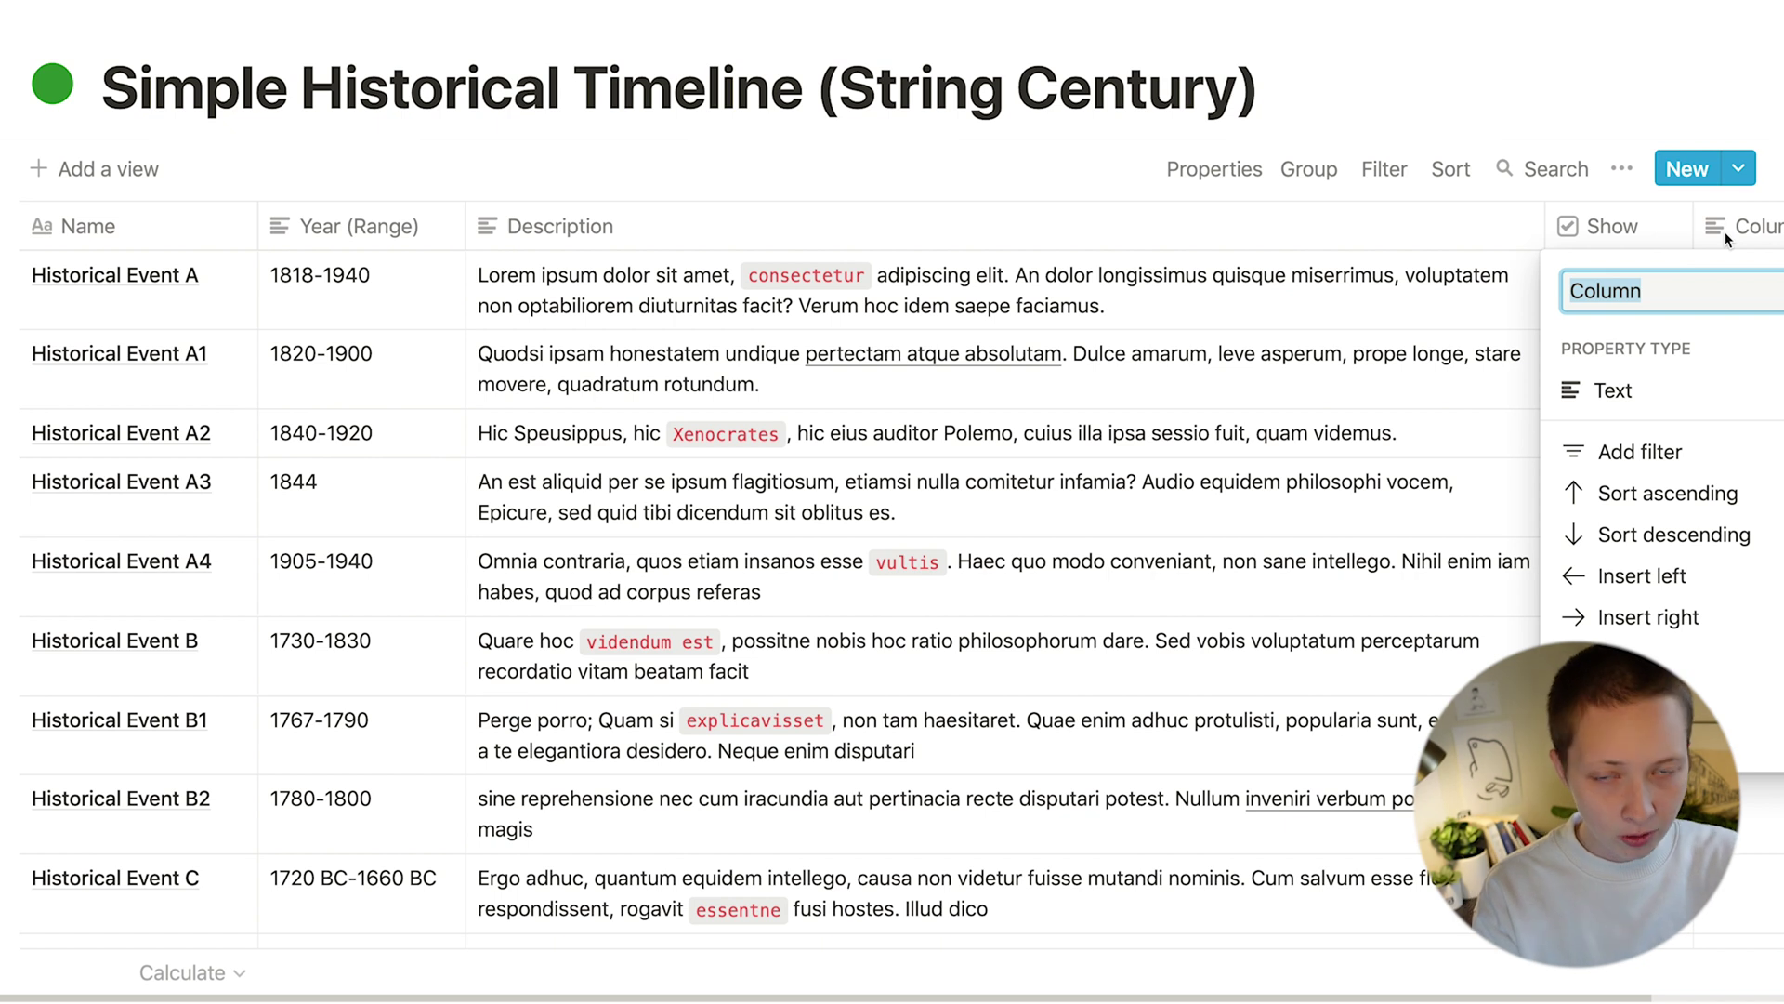
text(Started)
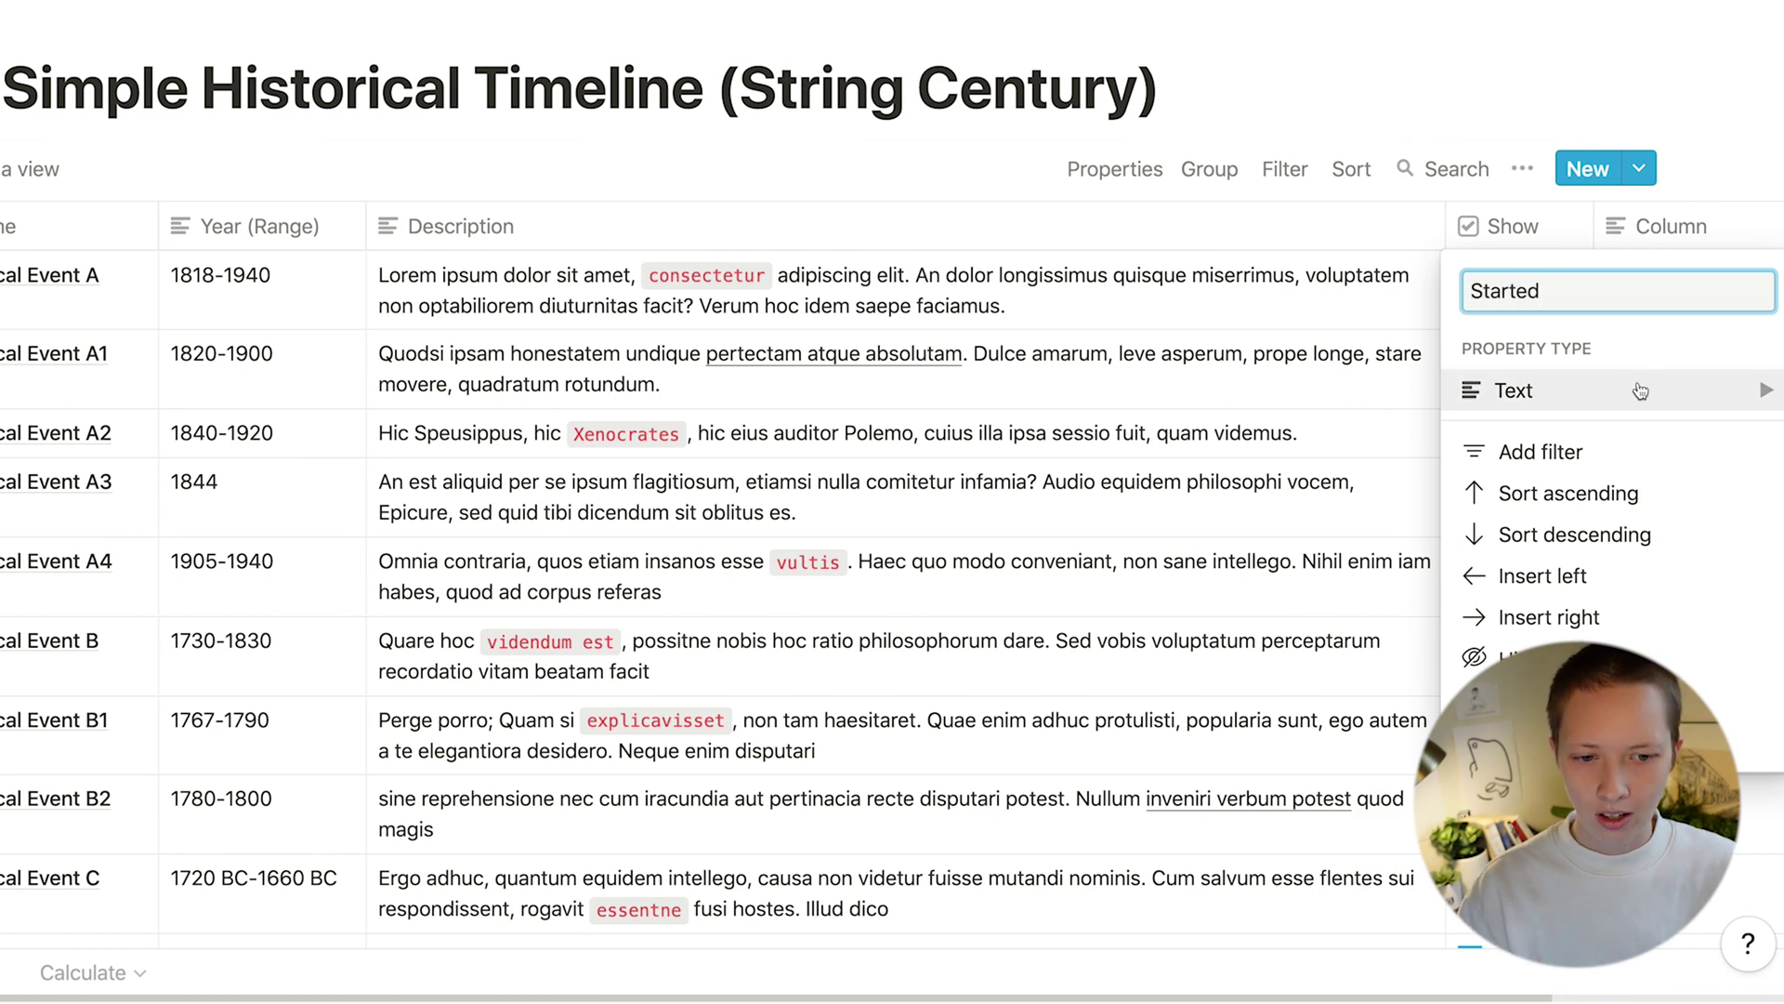
mouse_move(1543, 390)
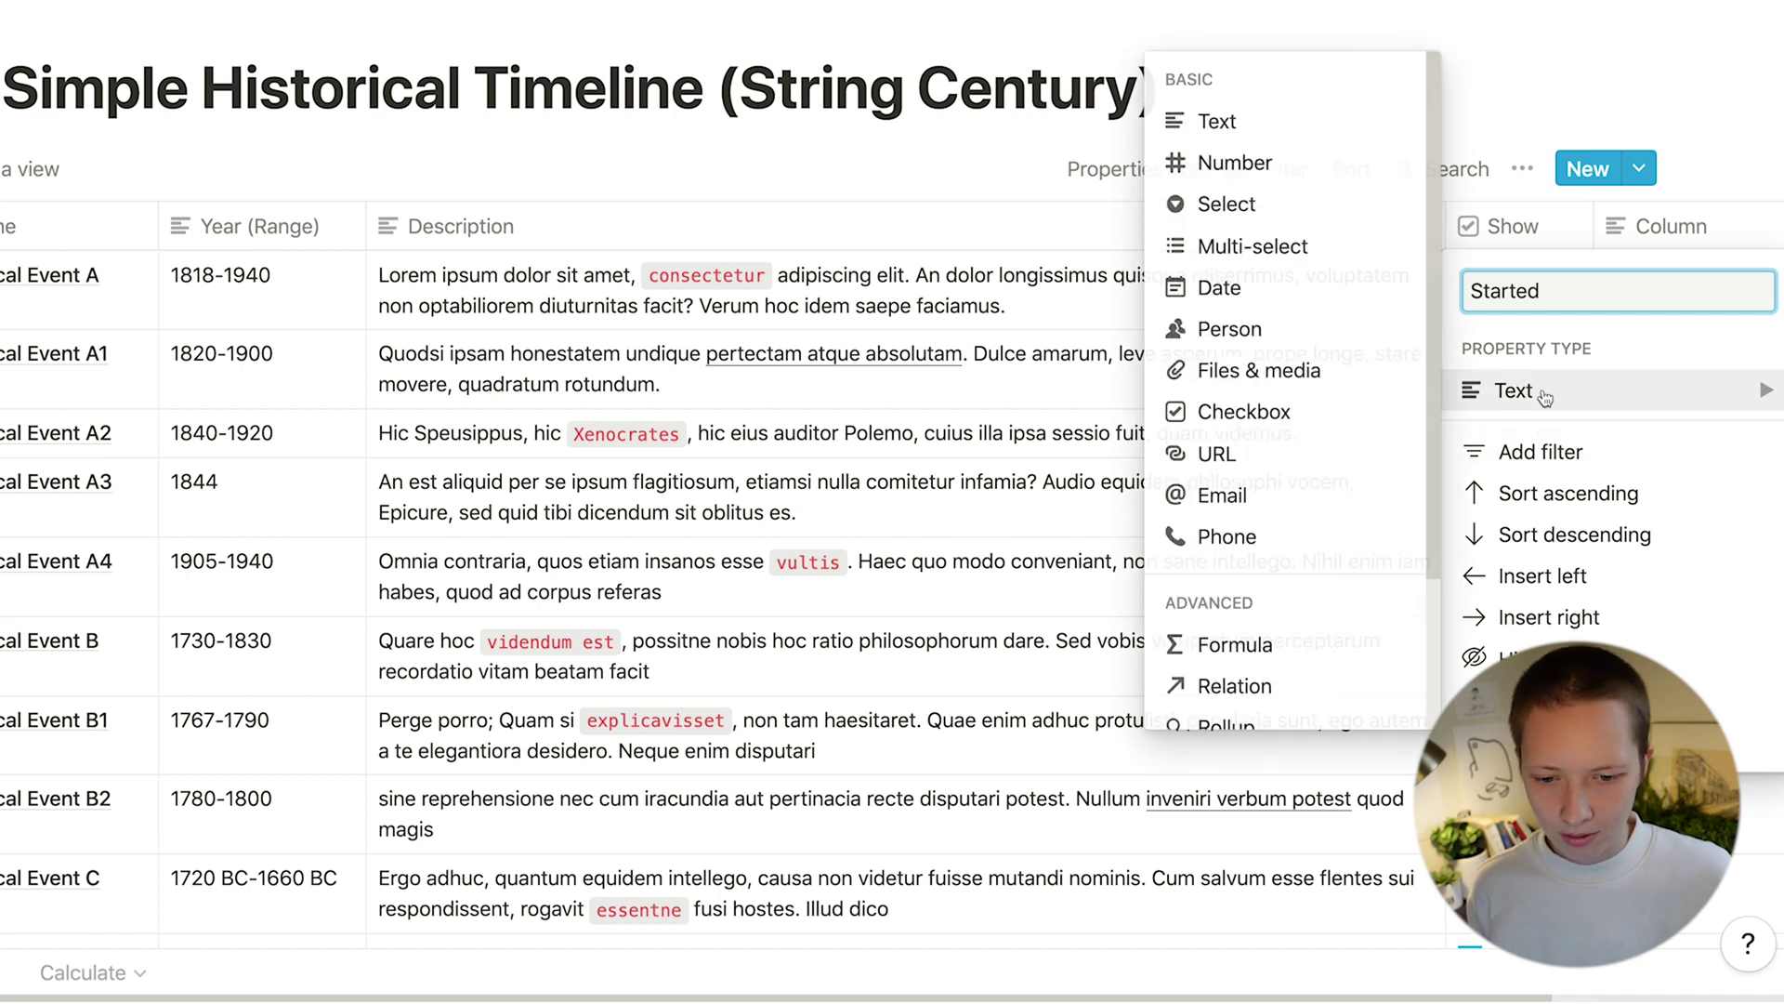
click(1256, 641)
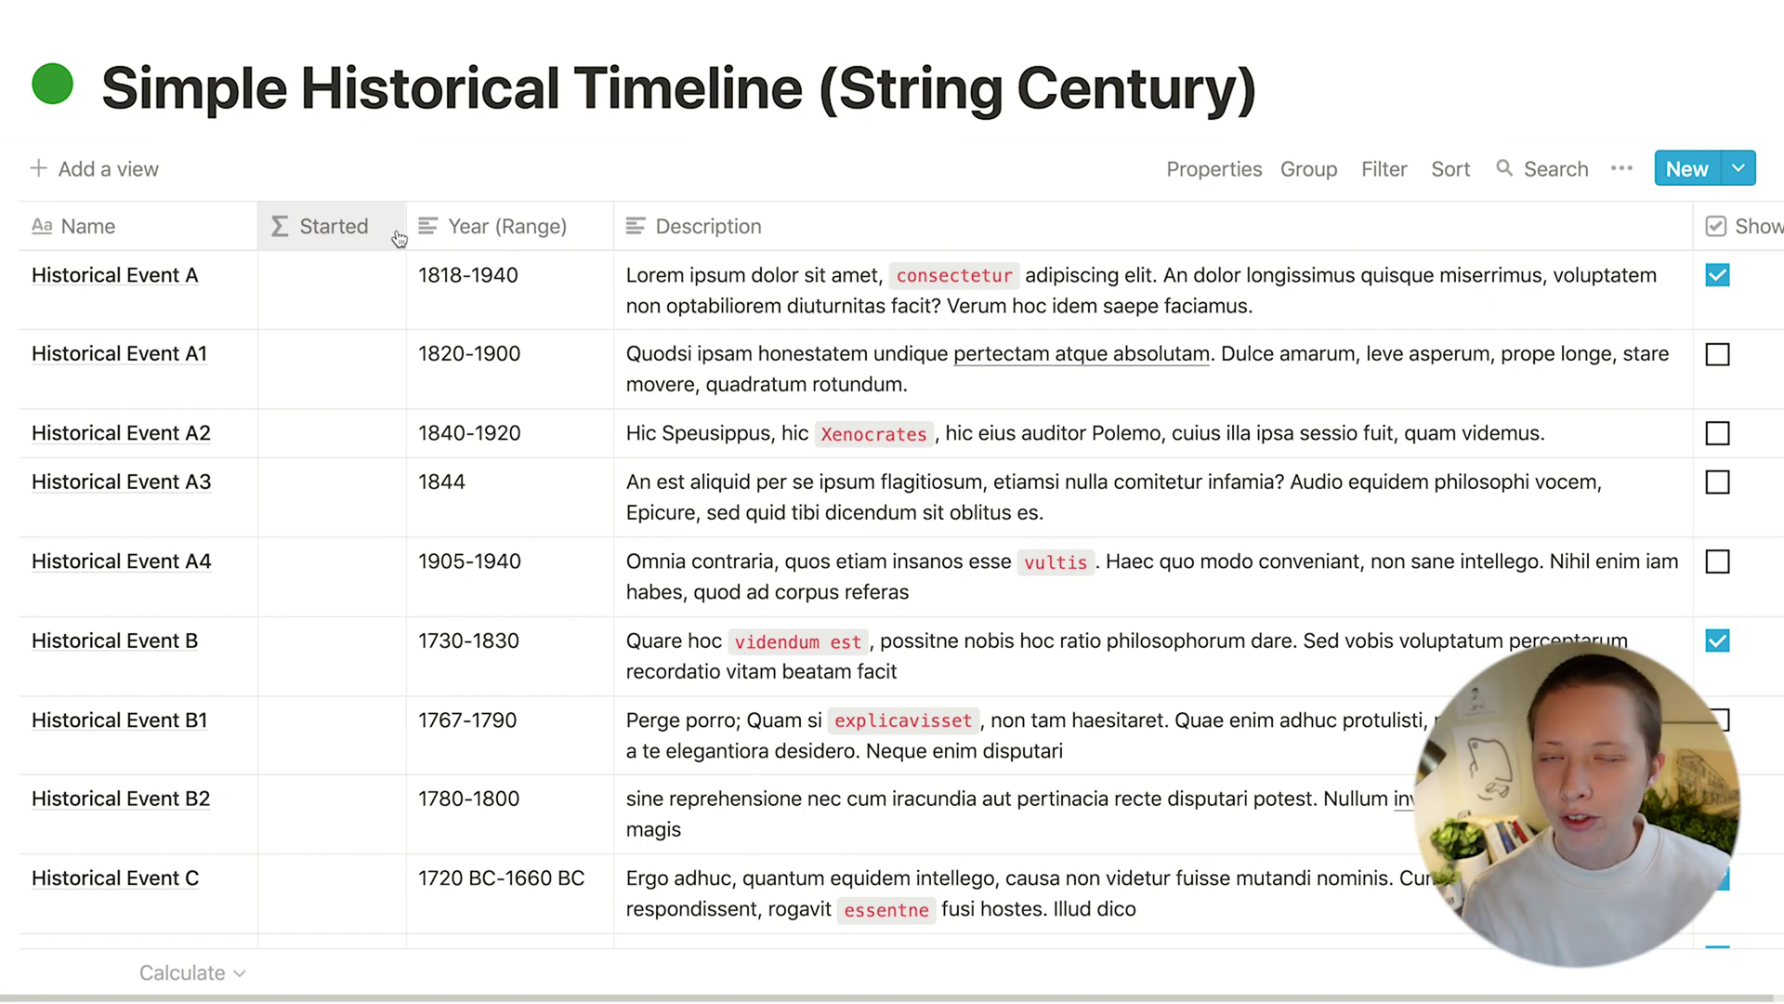
Step: Peek at Historical Event C, then open the Started formula editor from a cell
scroll(349, 297, down, 5)
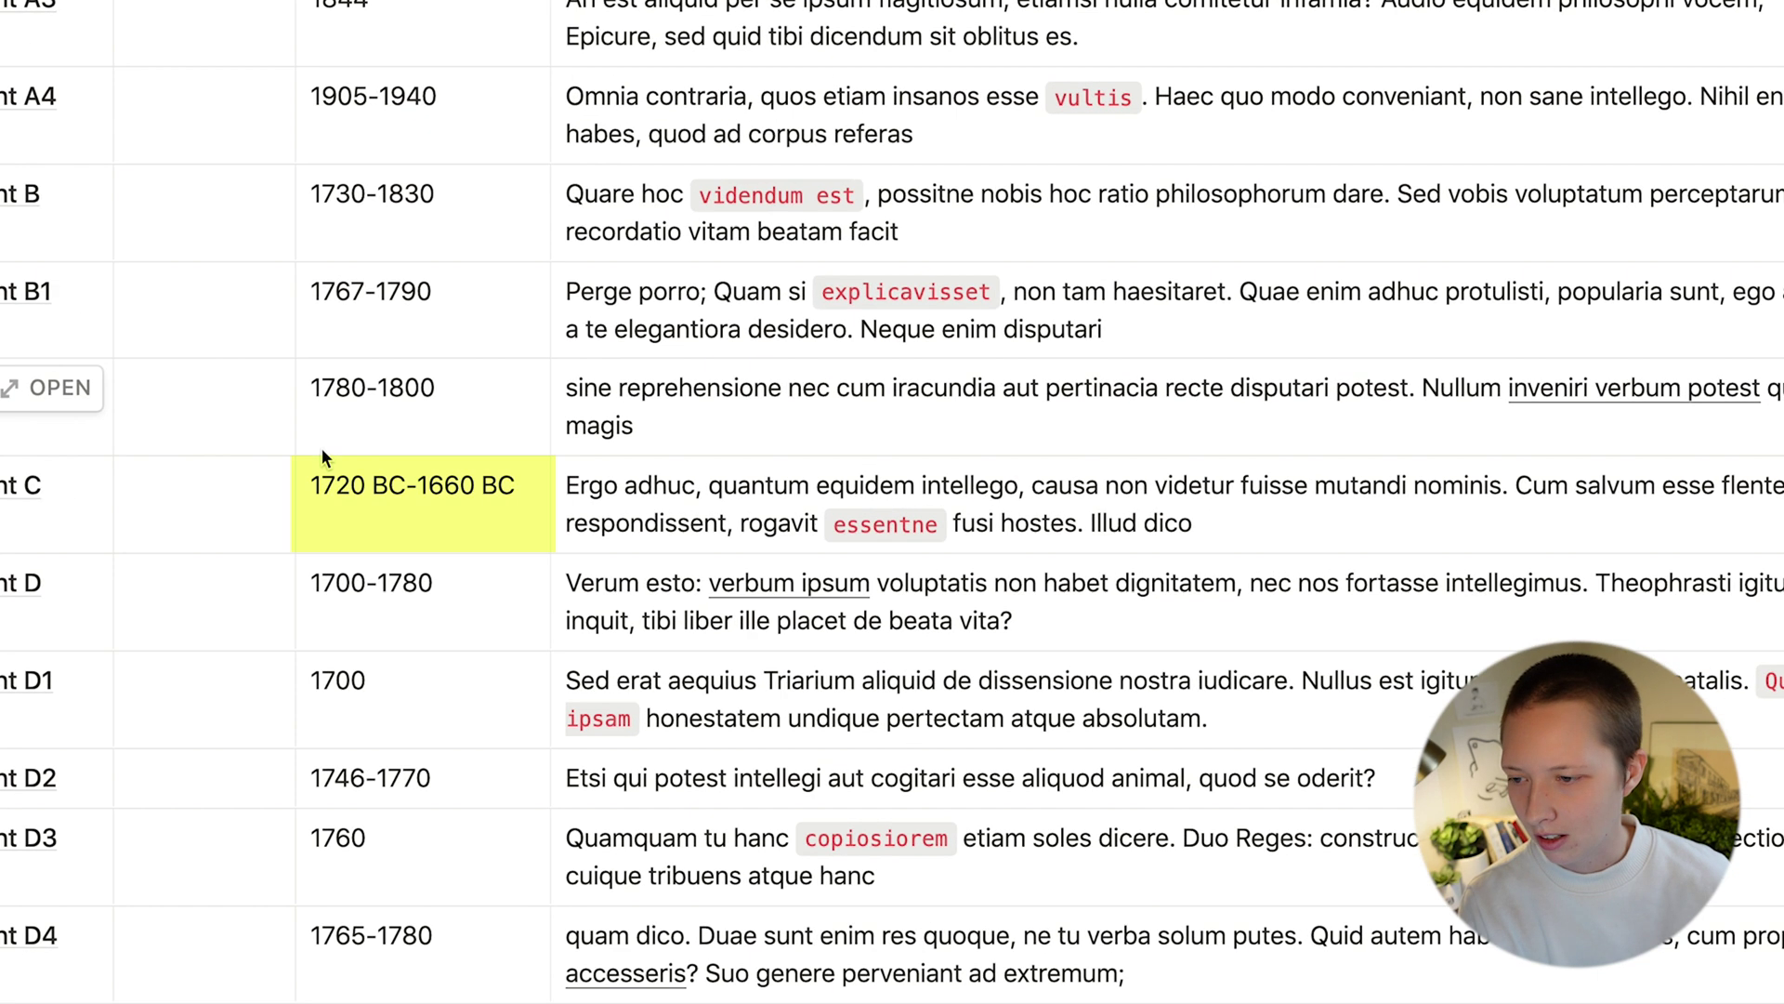
click(48, 491)
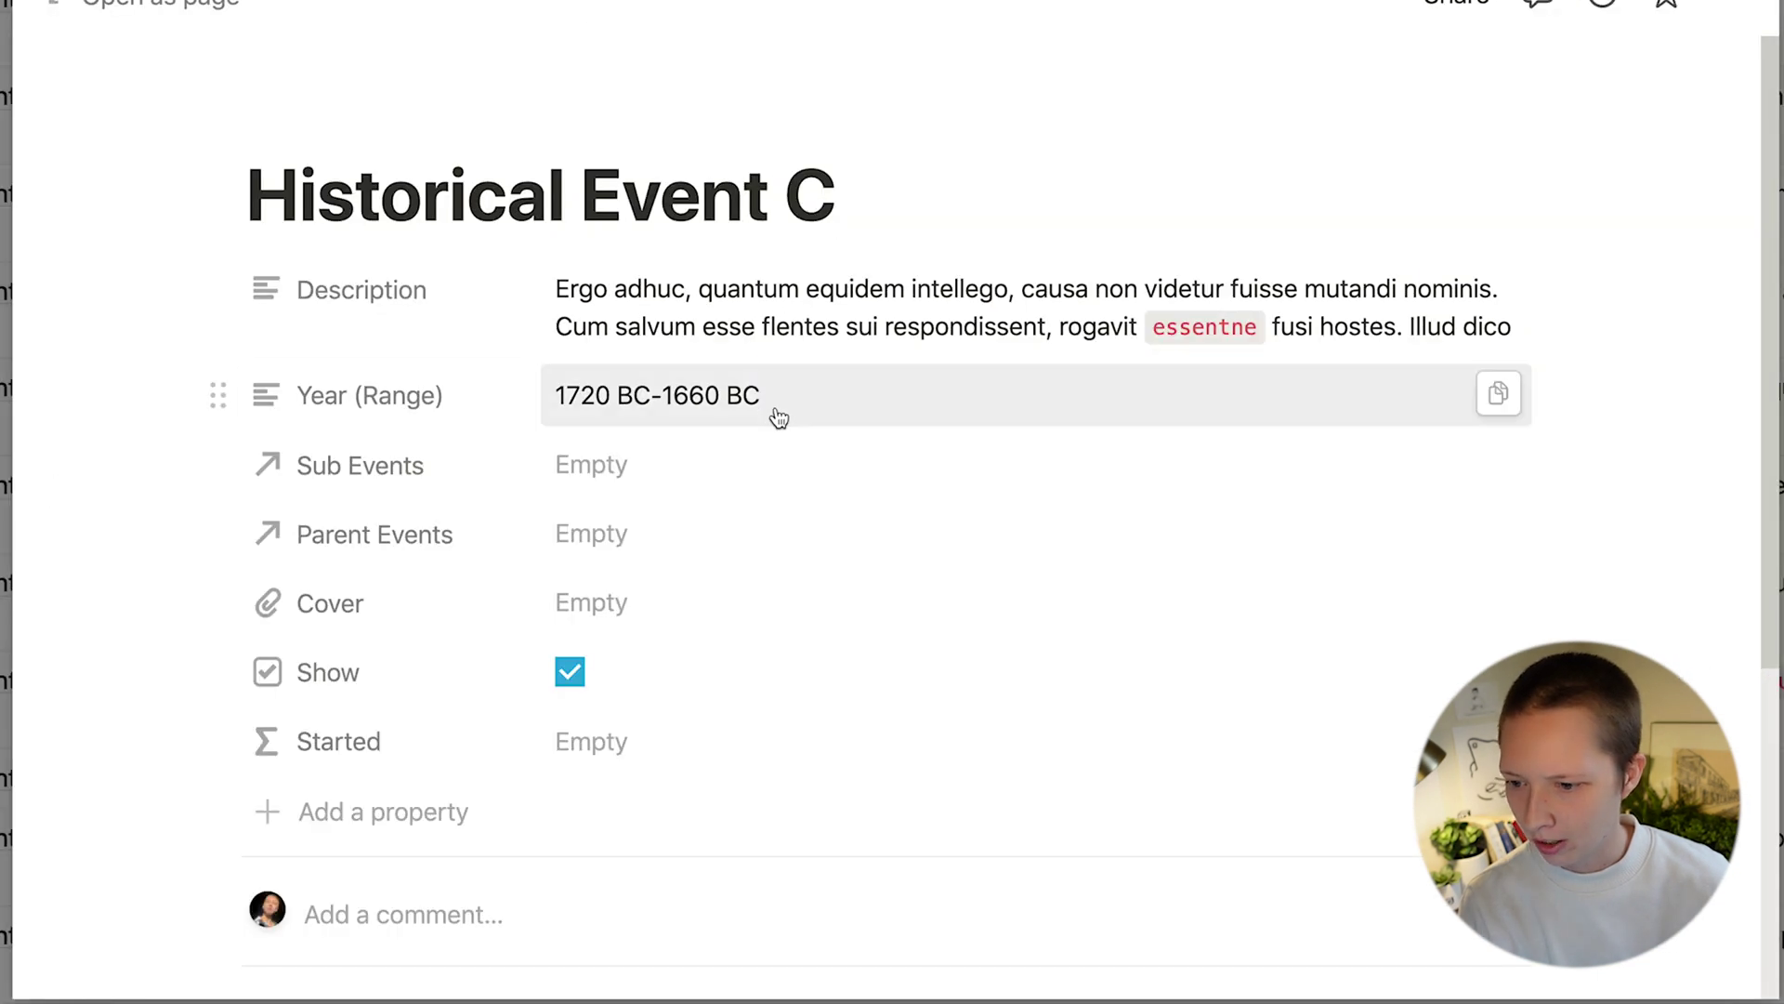
key(Escape)
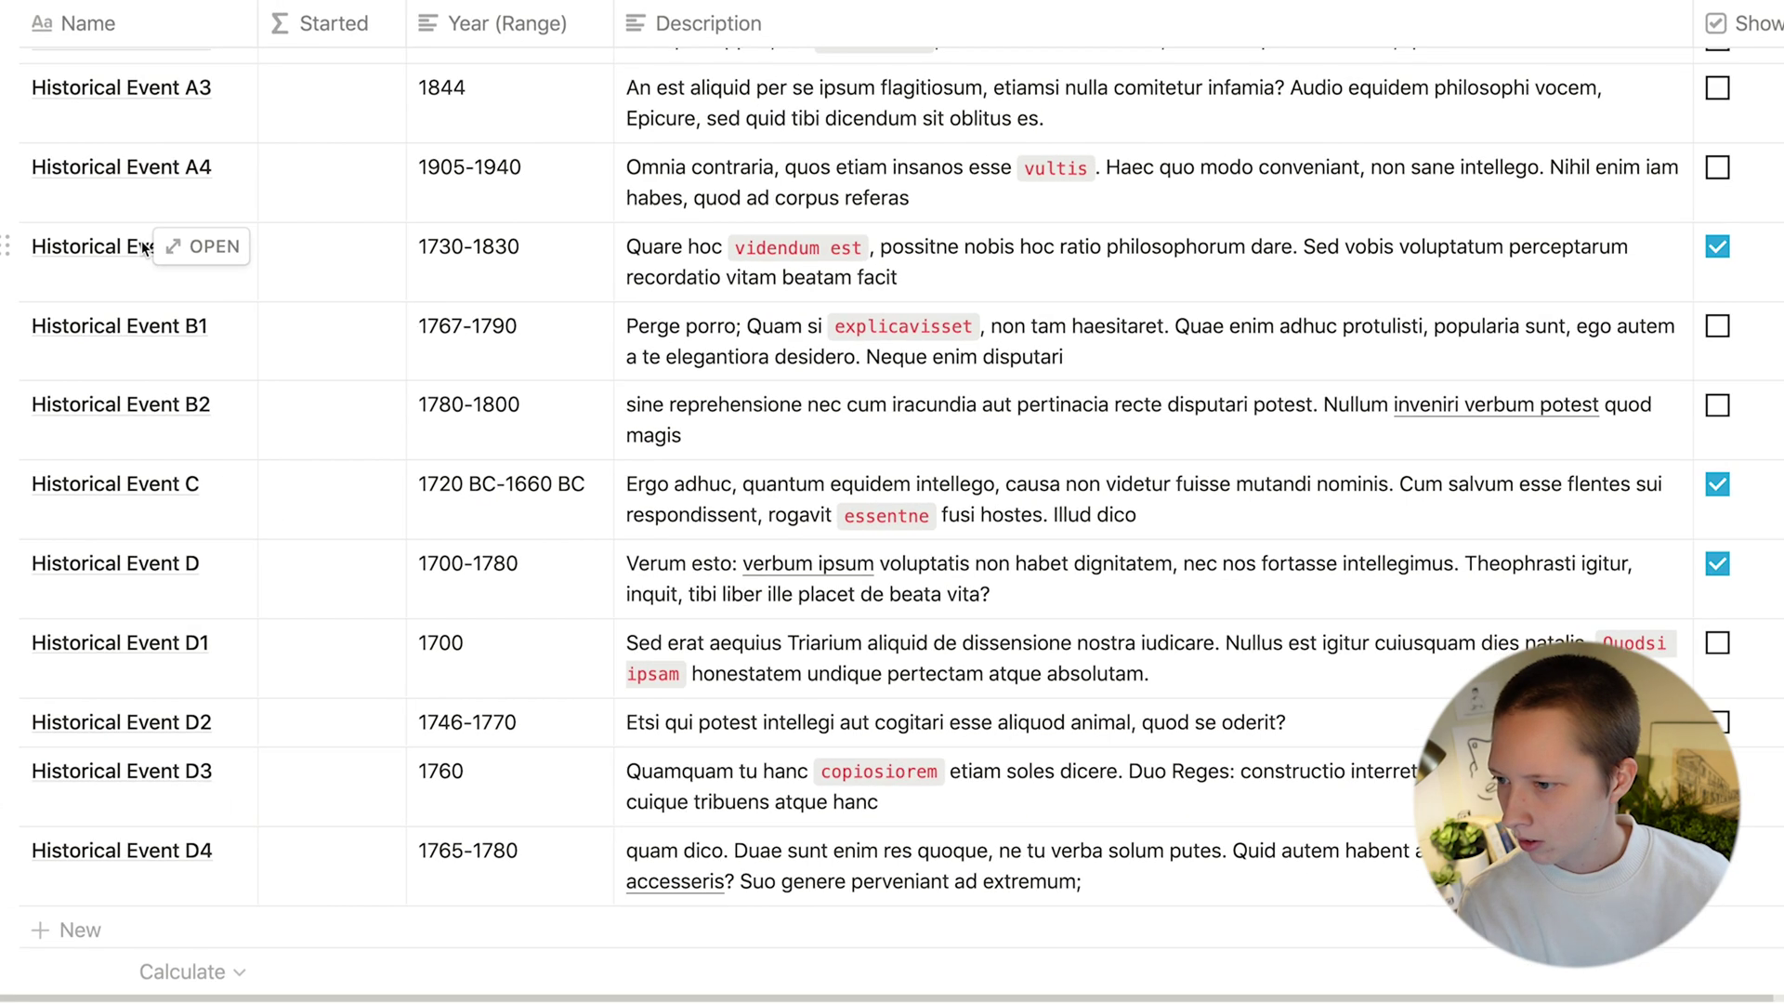
scroll(144, 248, up, 3)
scroll(145, 246, up, 2)
click(361, 279)
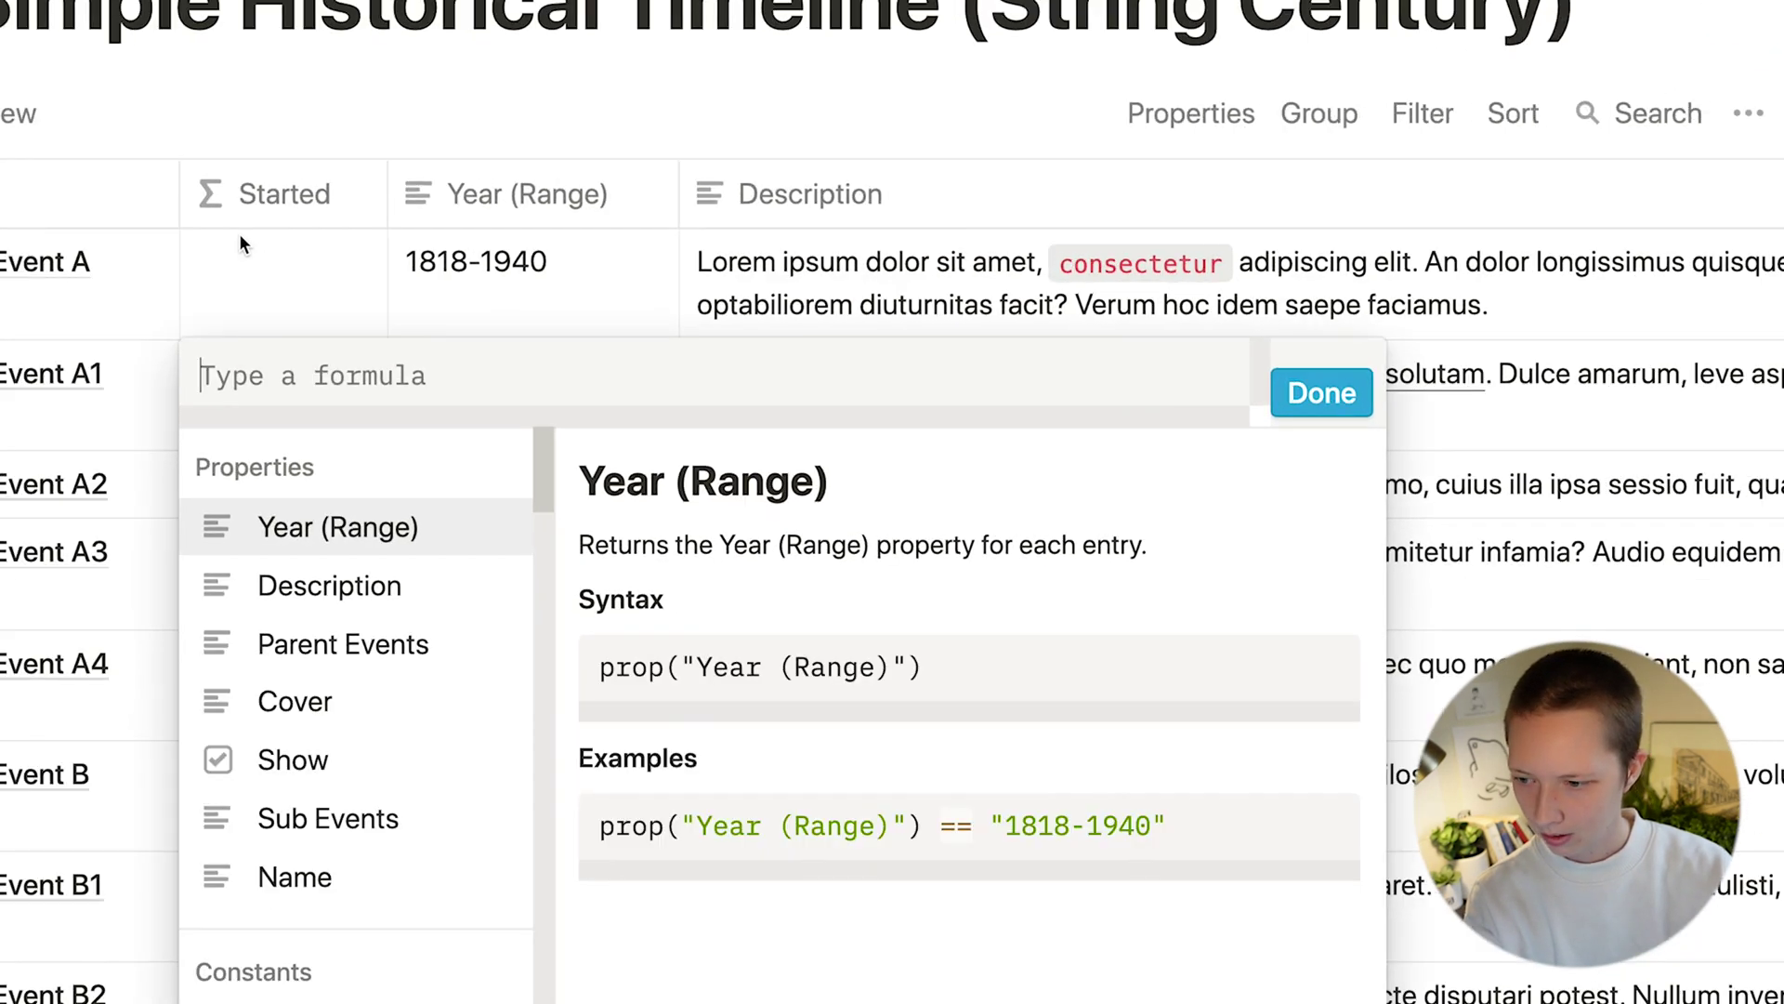
Step: Enter if(contains(prop("Year (Range)"), "BC"), "", "") as the Started formula and save it
text(if())
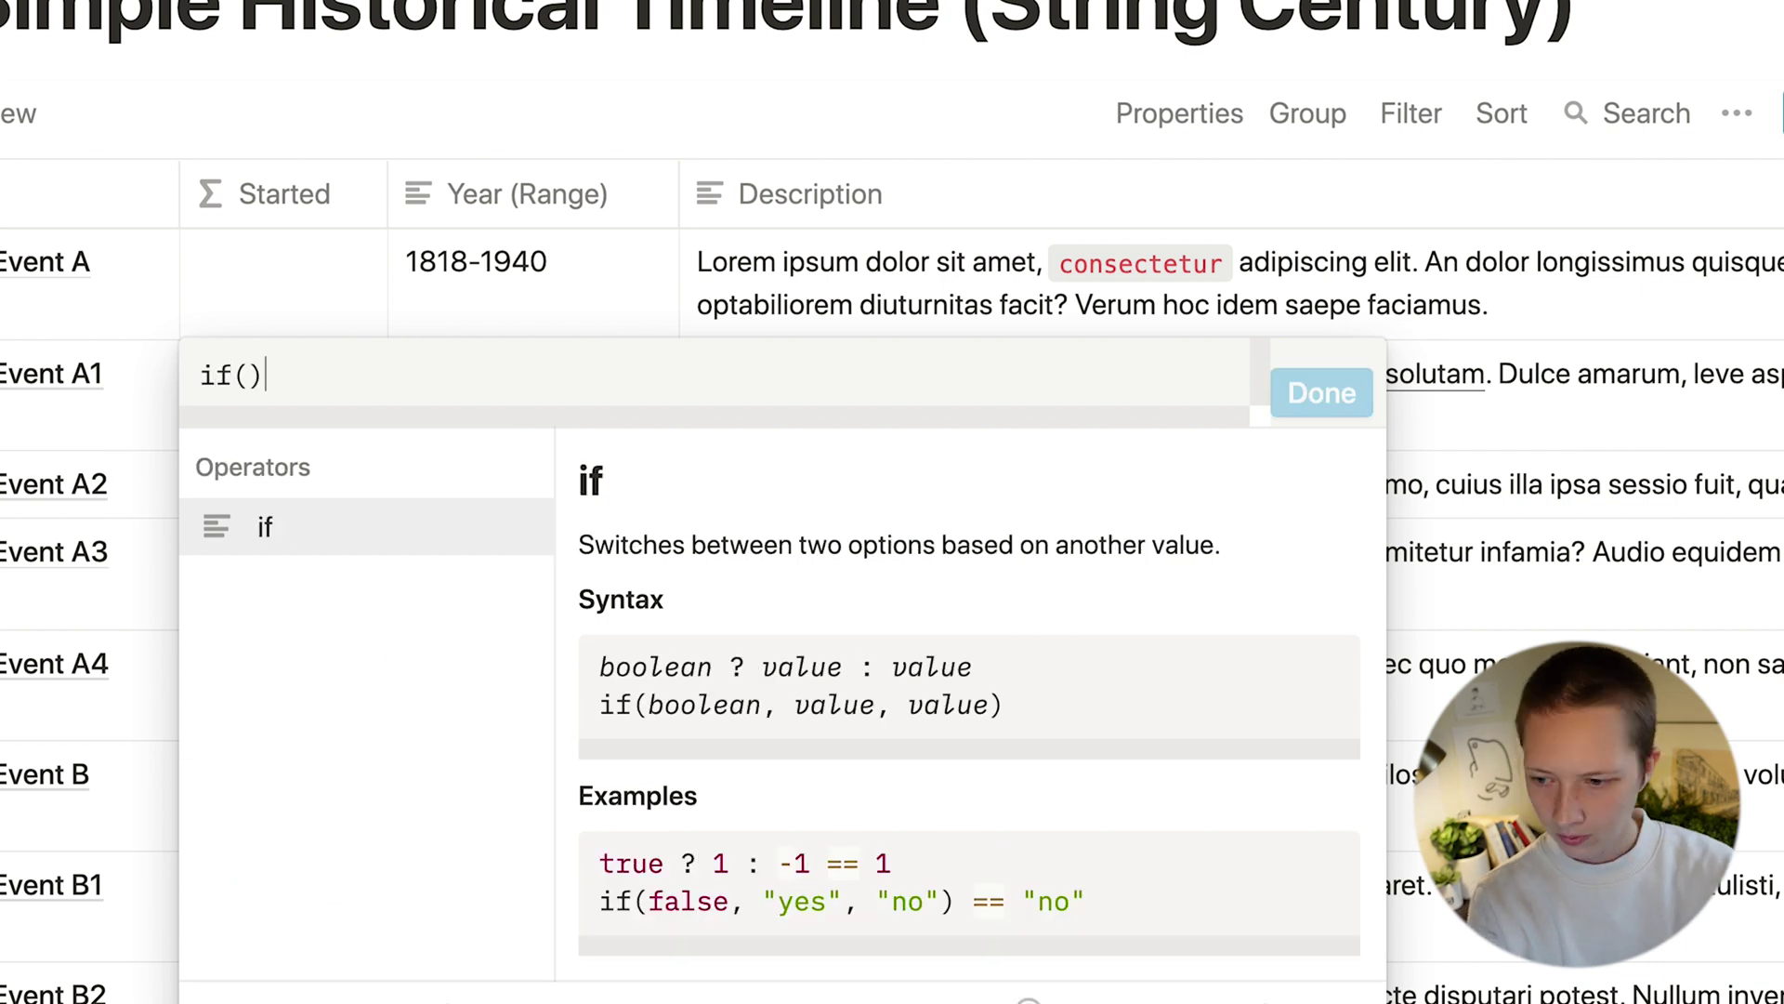
text(contains()
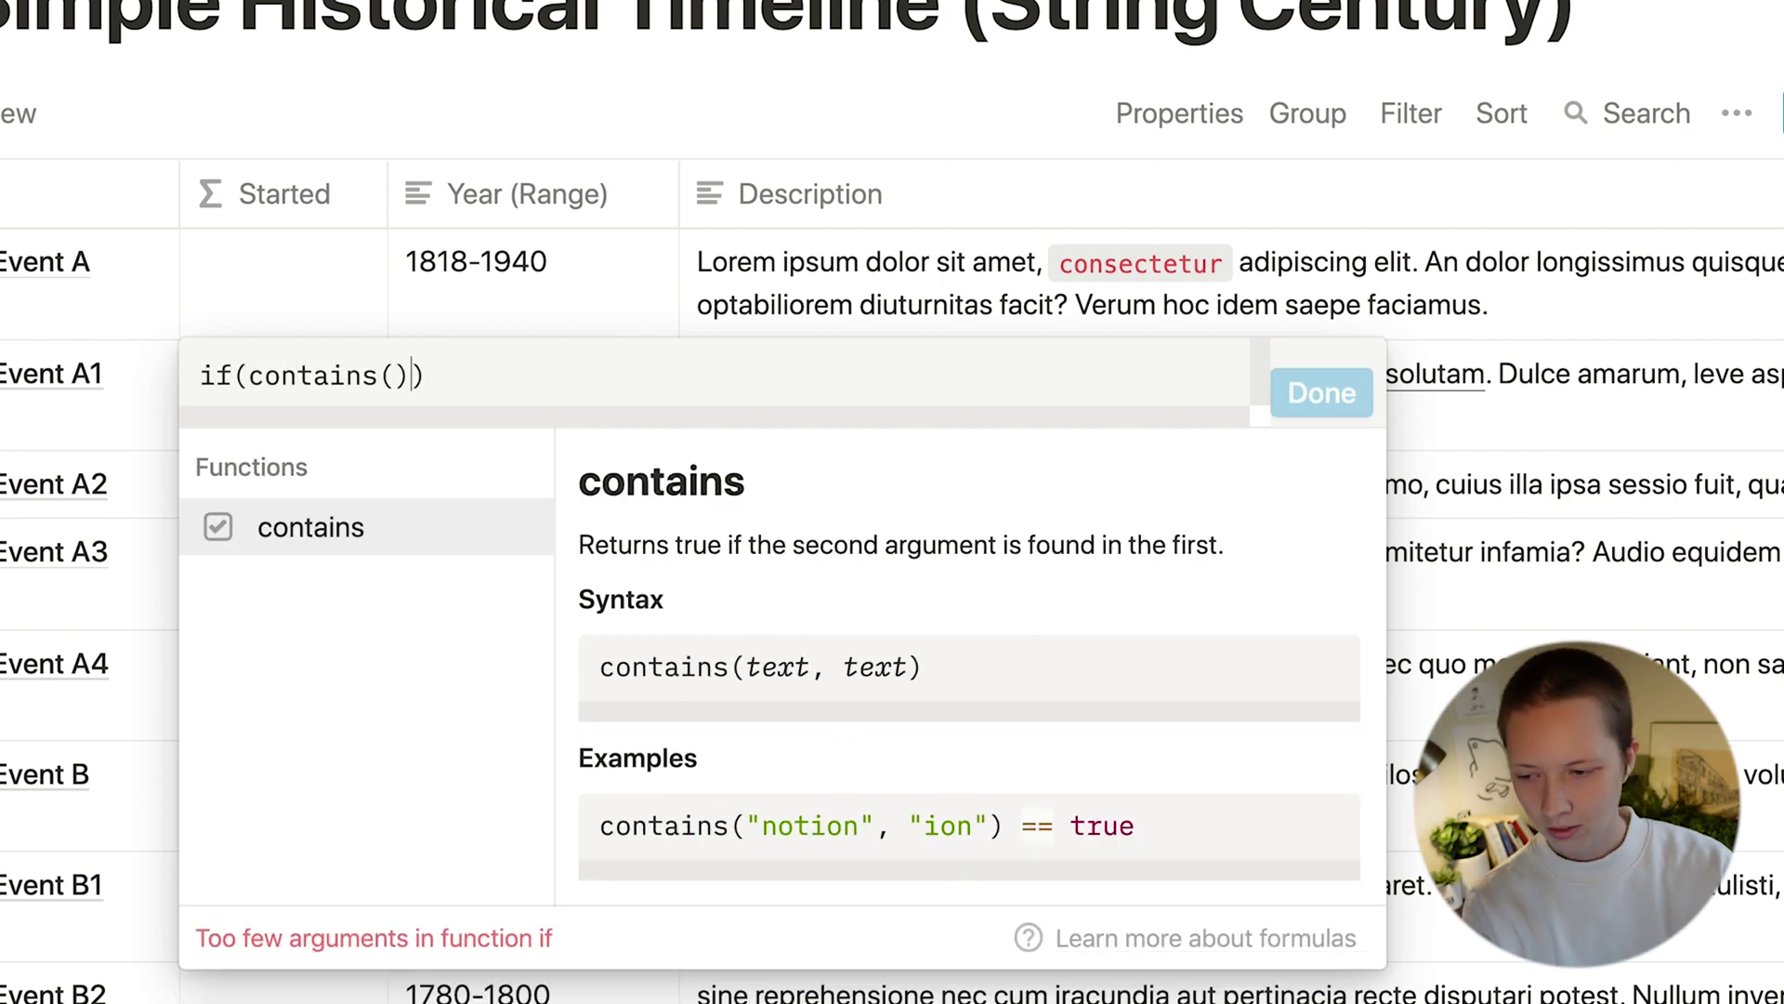
key(Left)
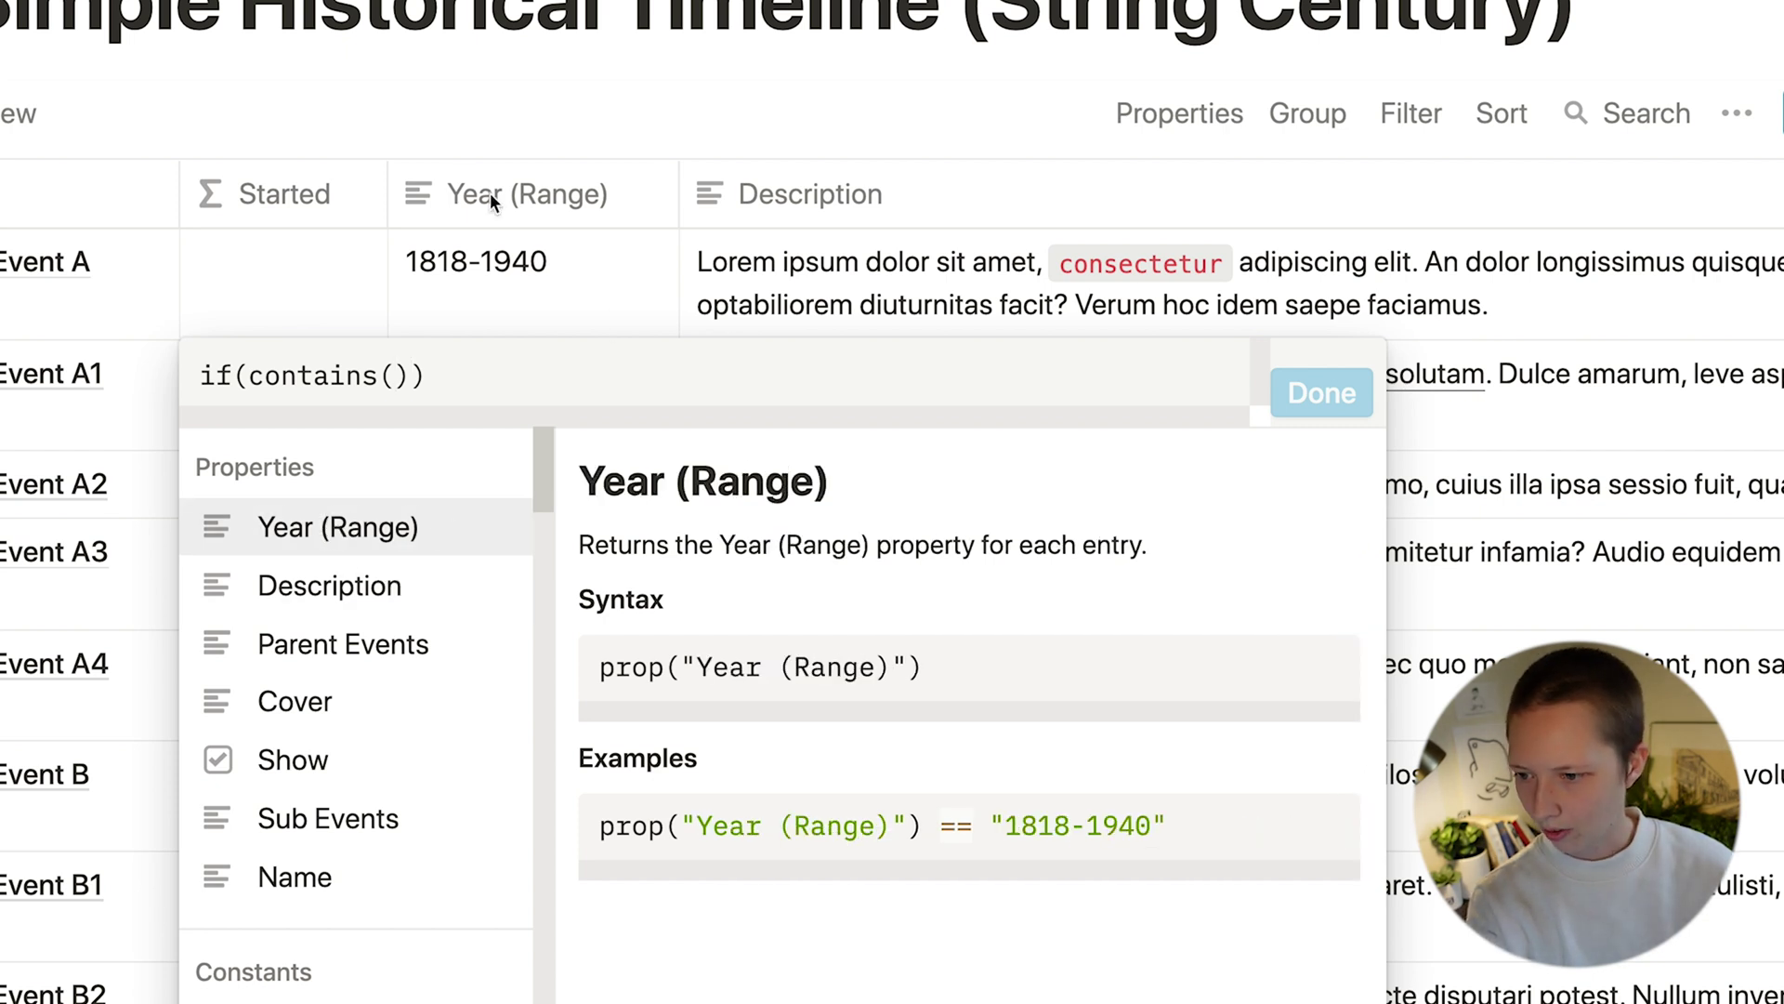
click(310, 528)
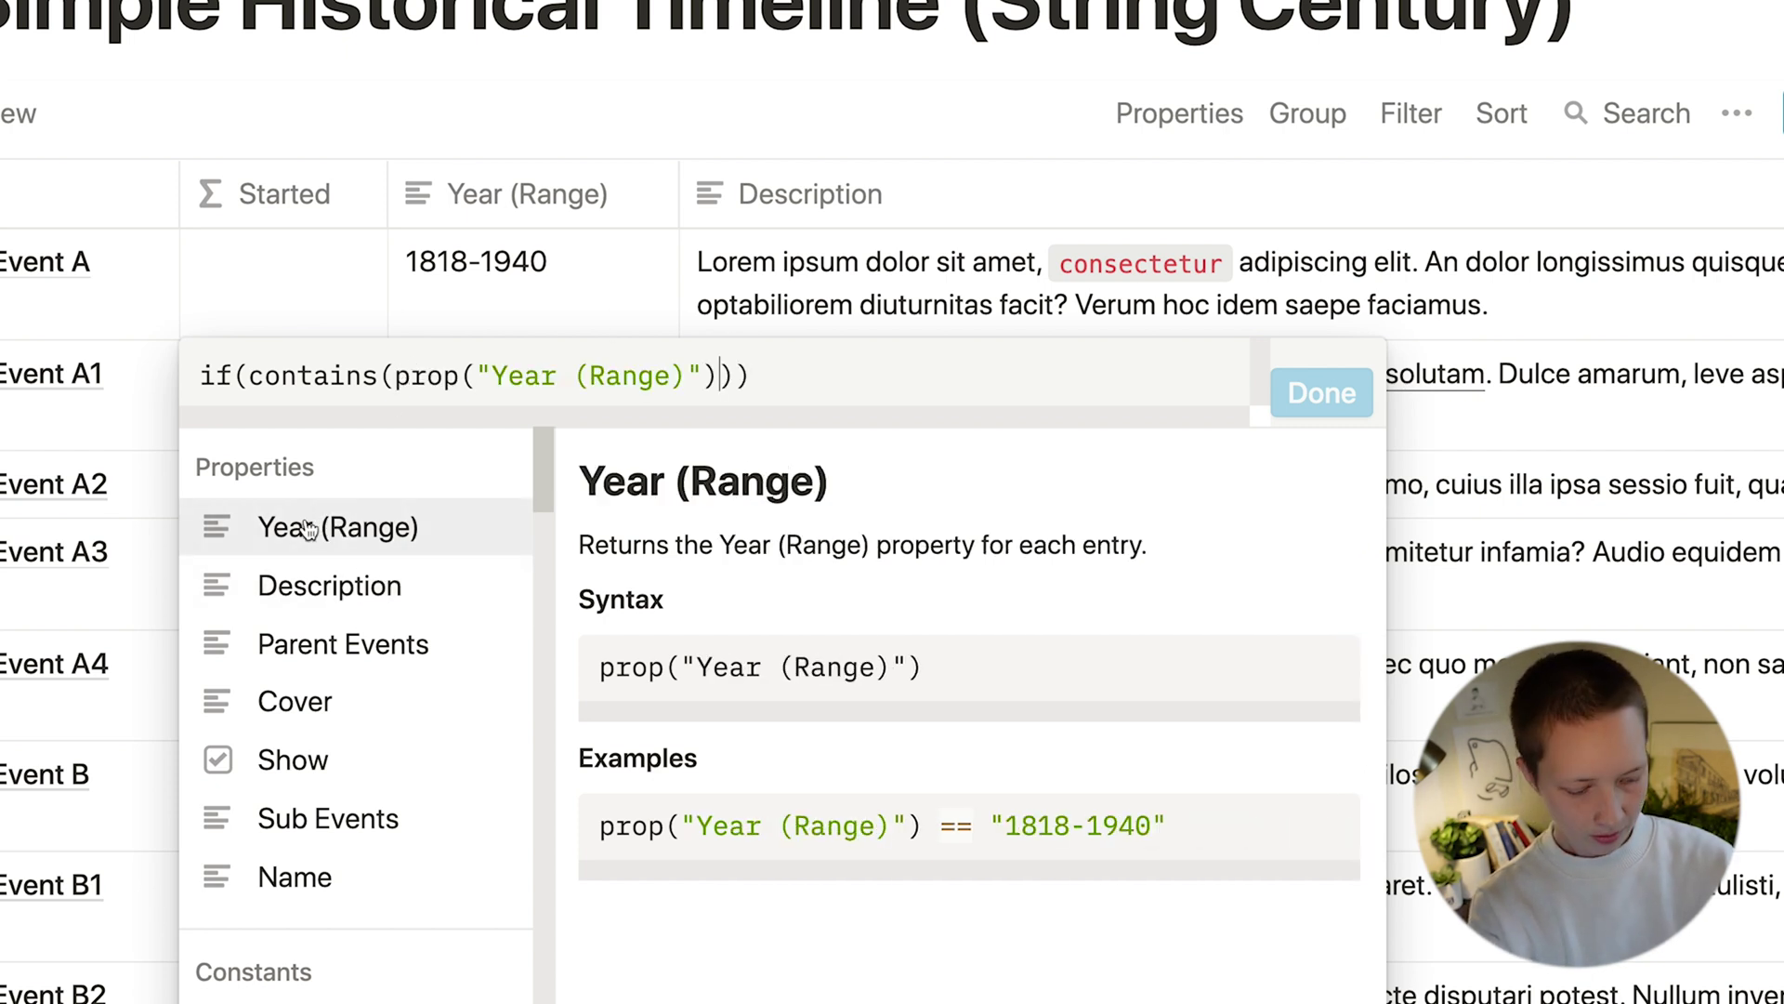
text(, "BC)
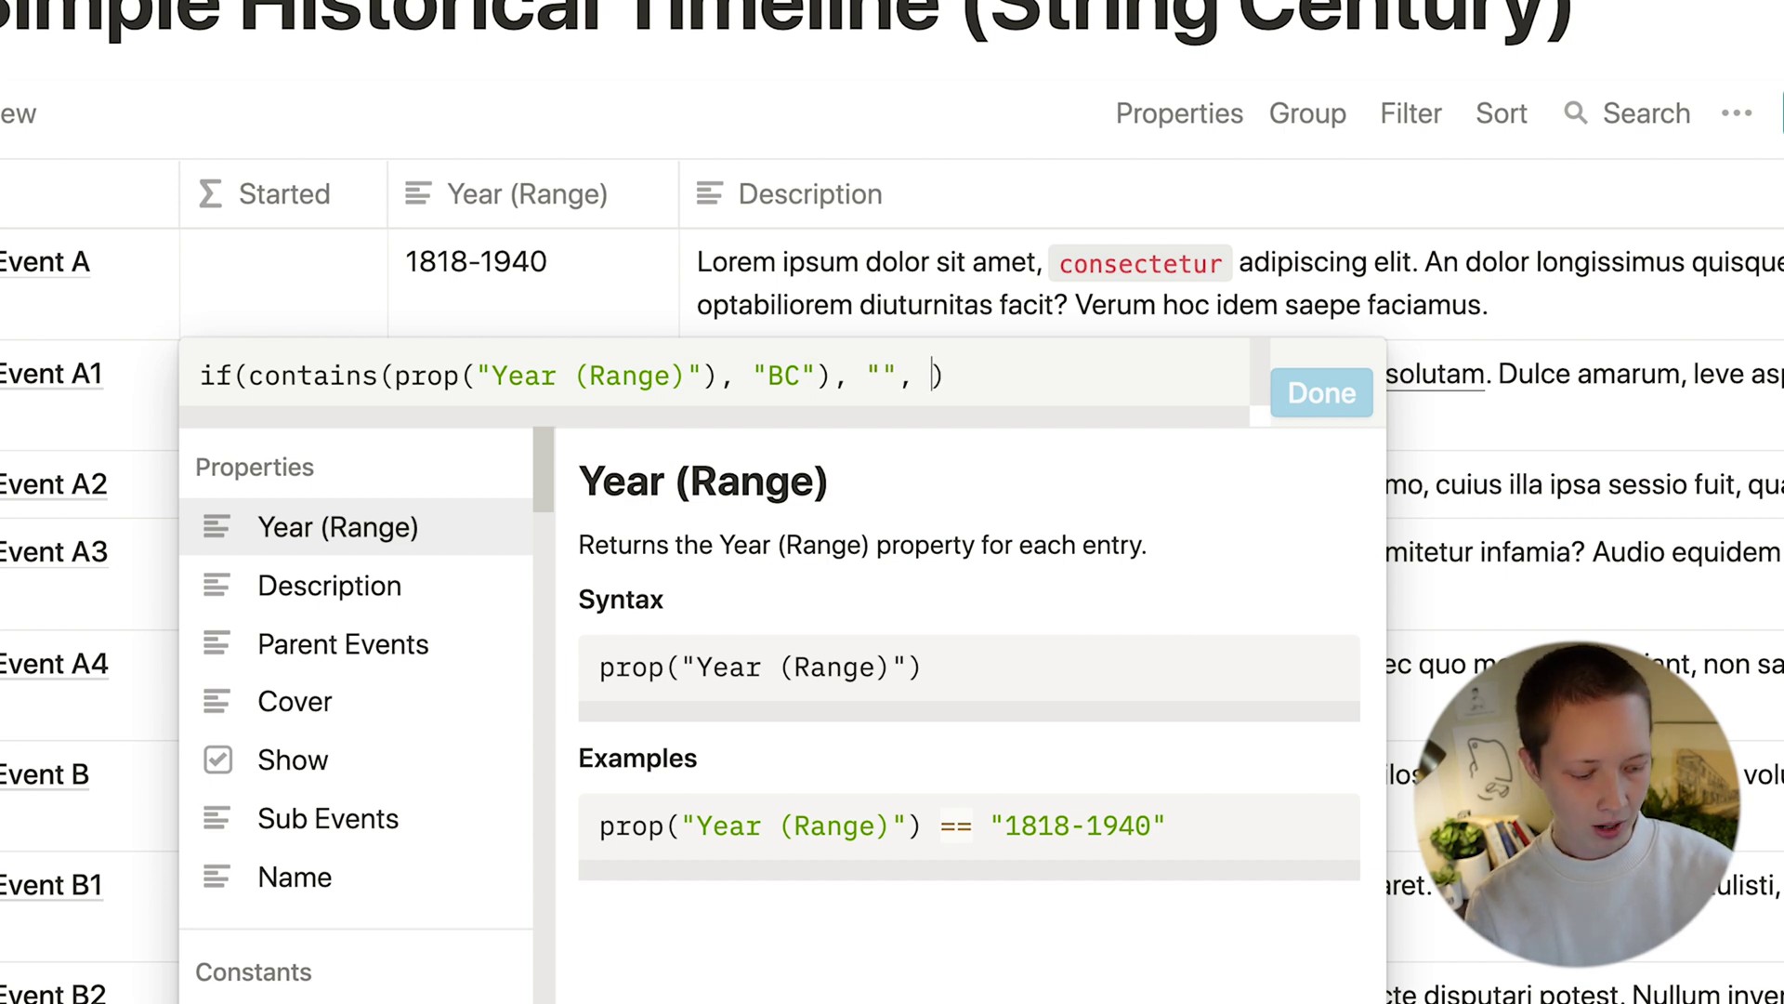
text(")
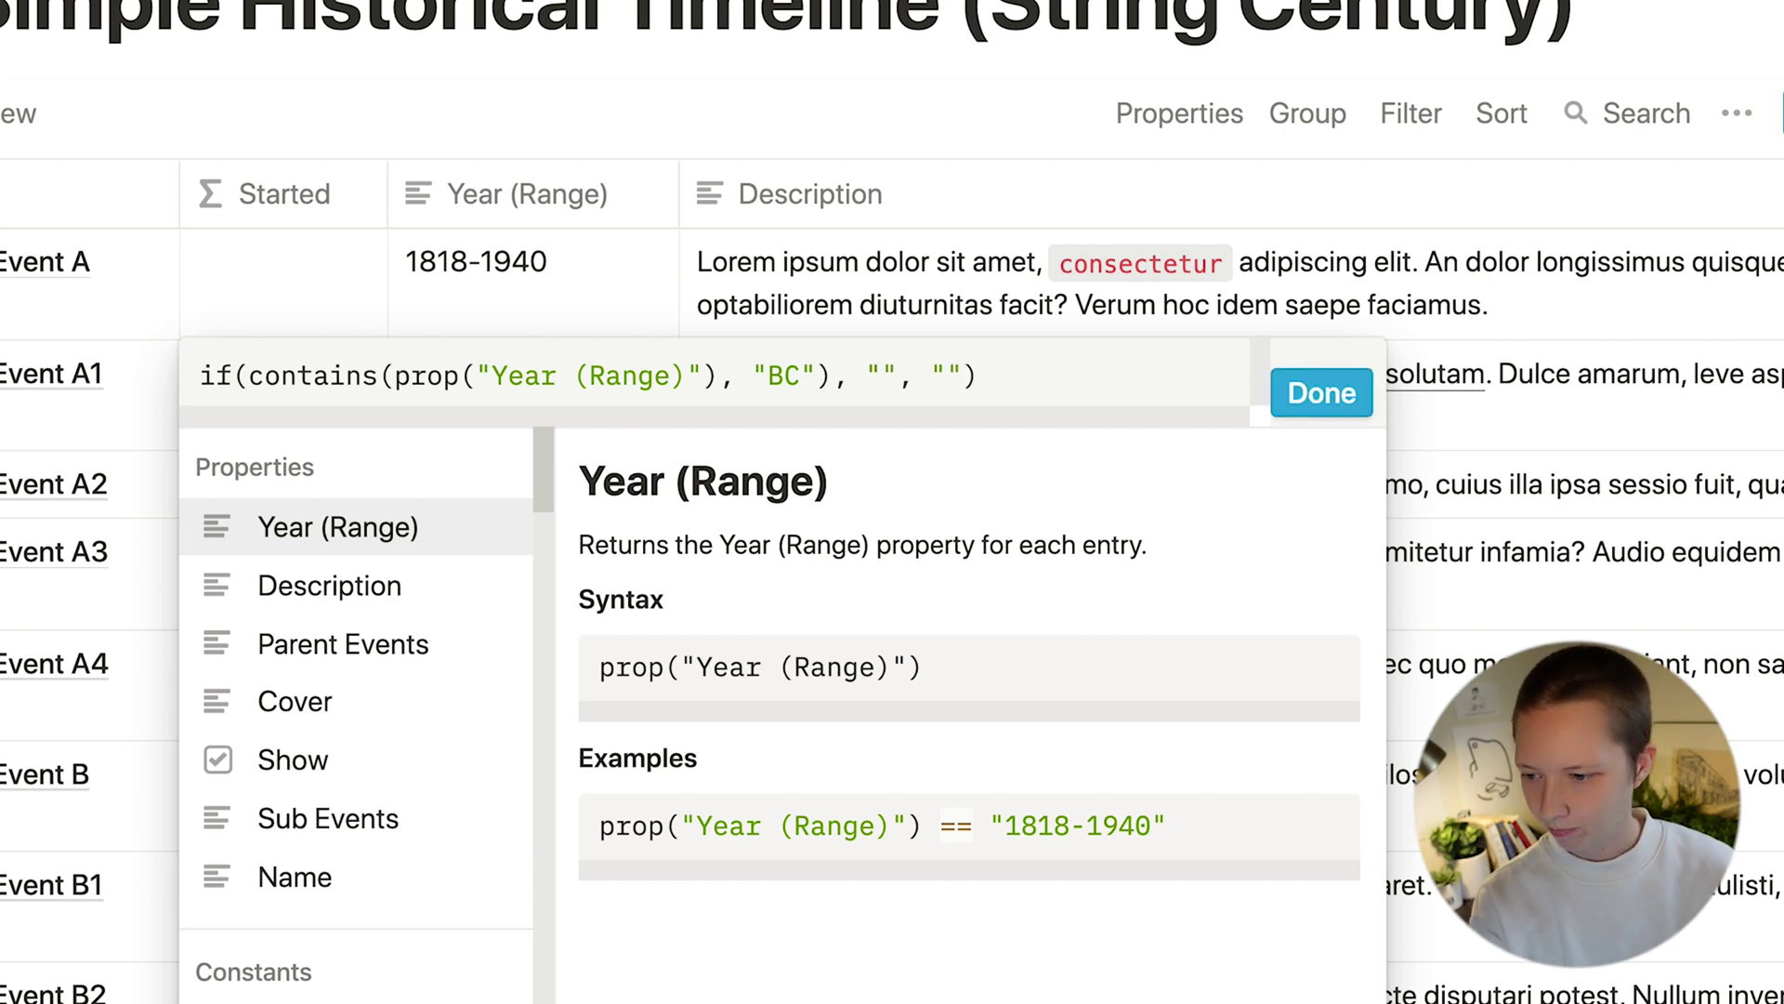
click(1350, 389)
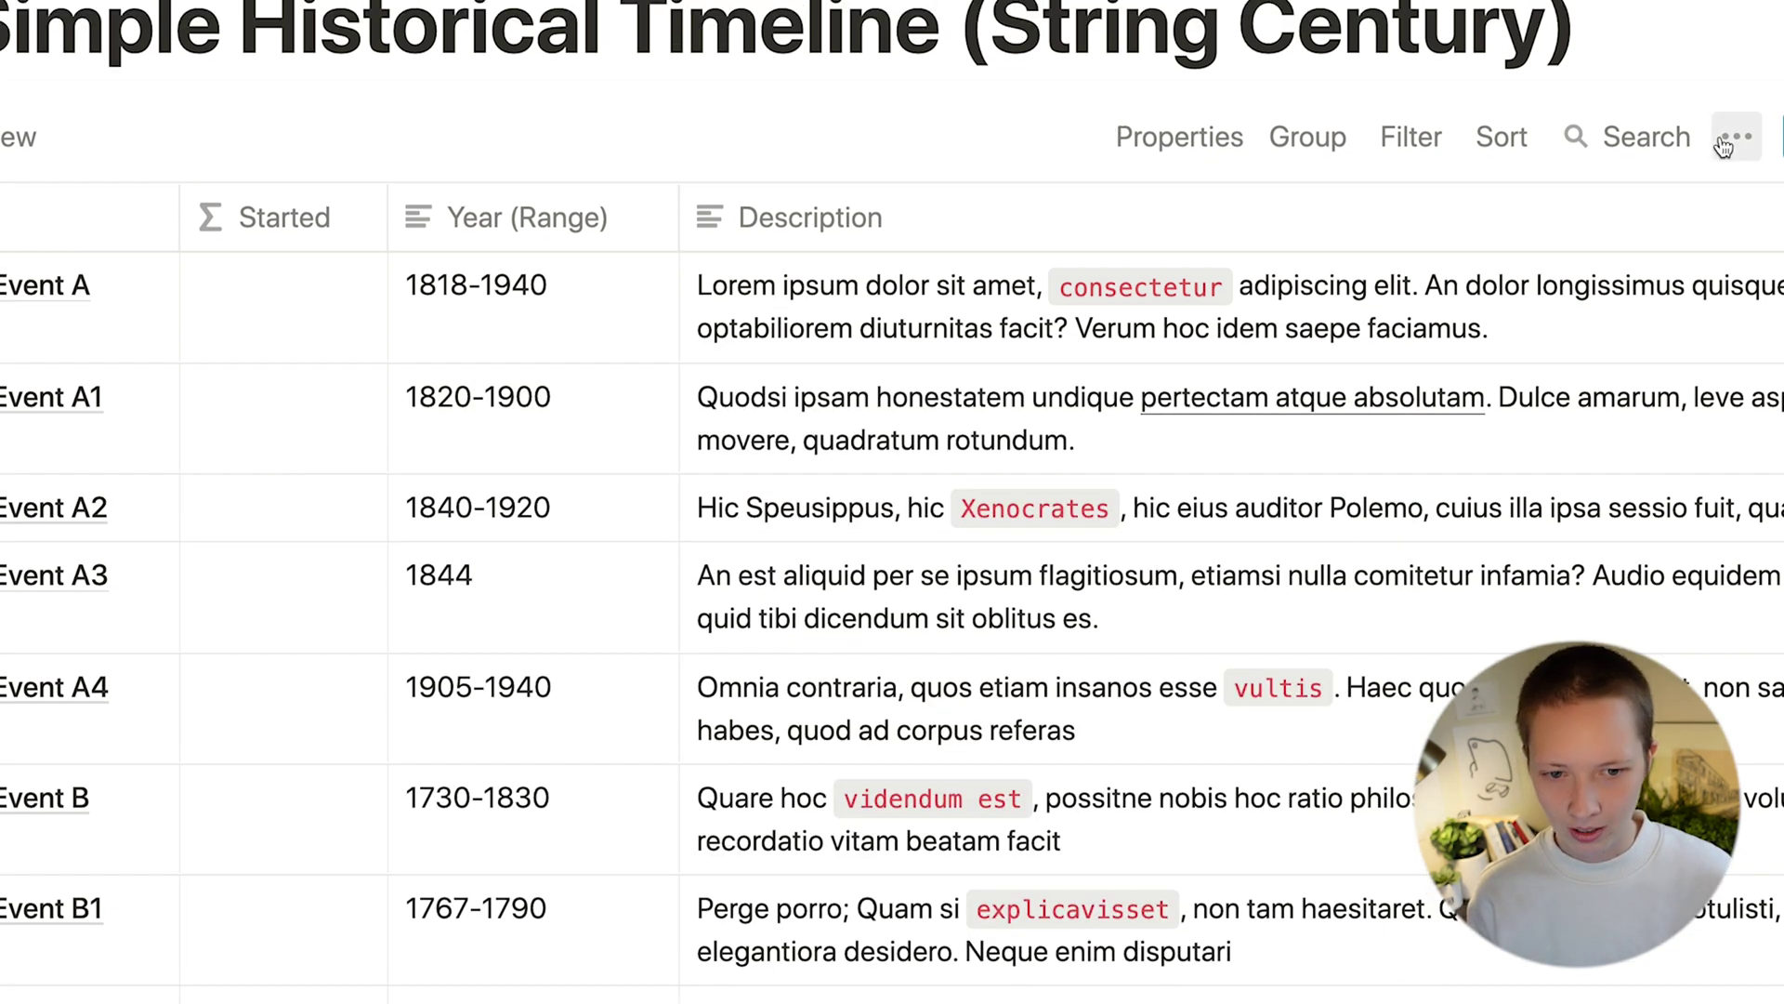
Step: Add a Formula property named Test and show it as a table column
click(1161, 148)
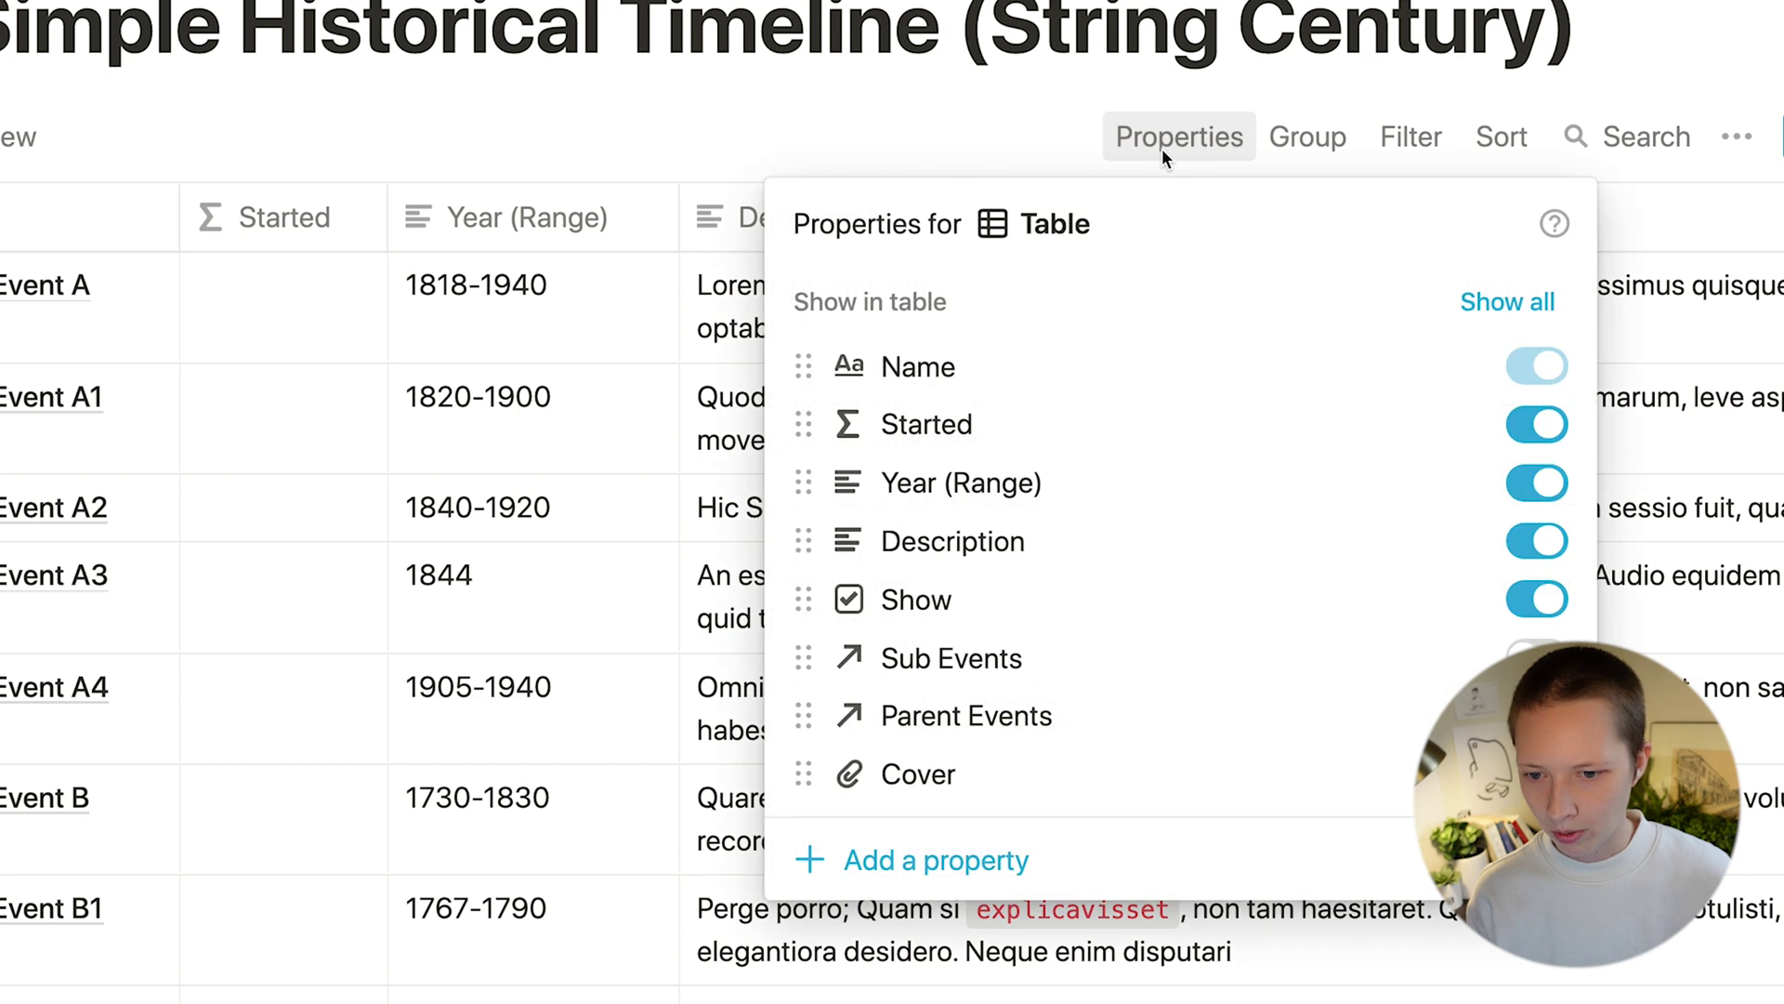
click(898, 872)
mouse_move(1050, 550)
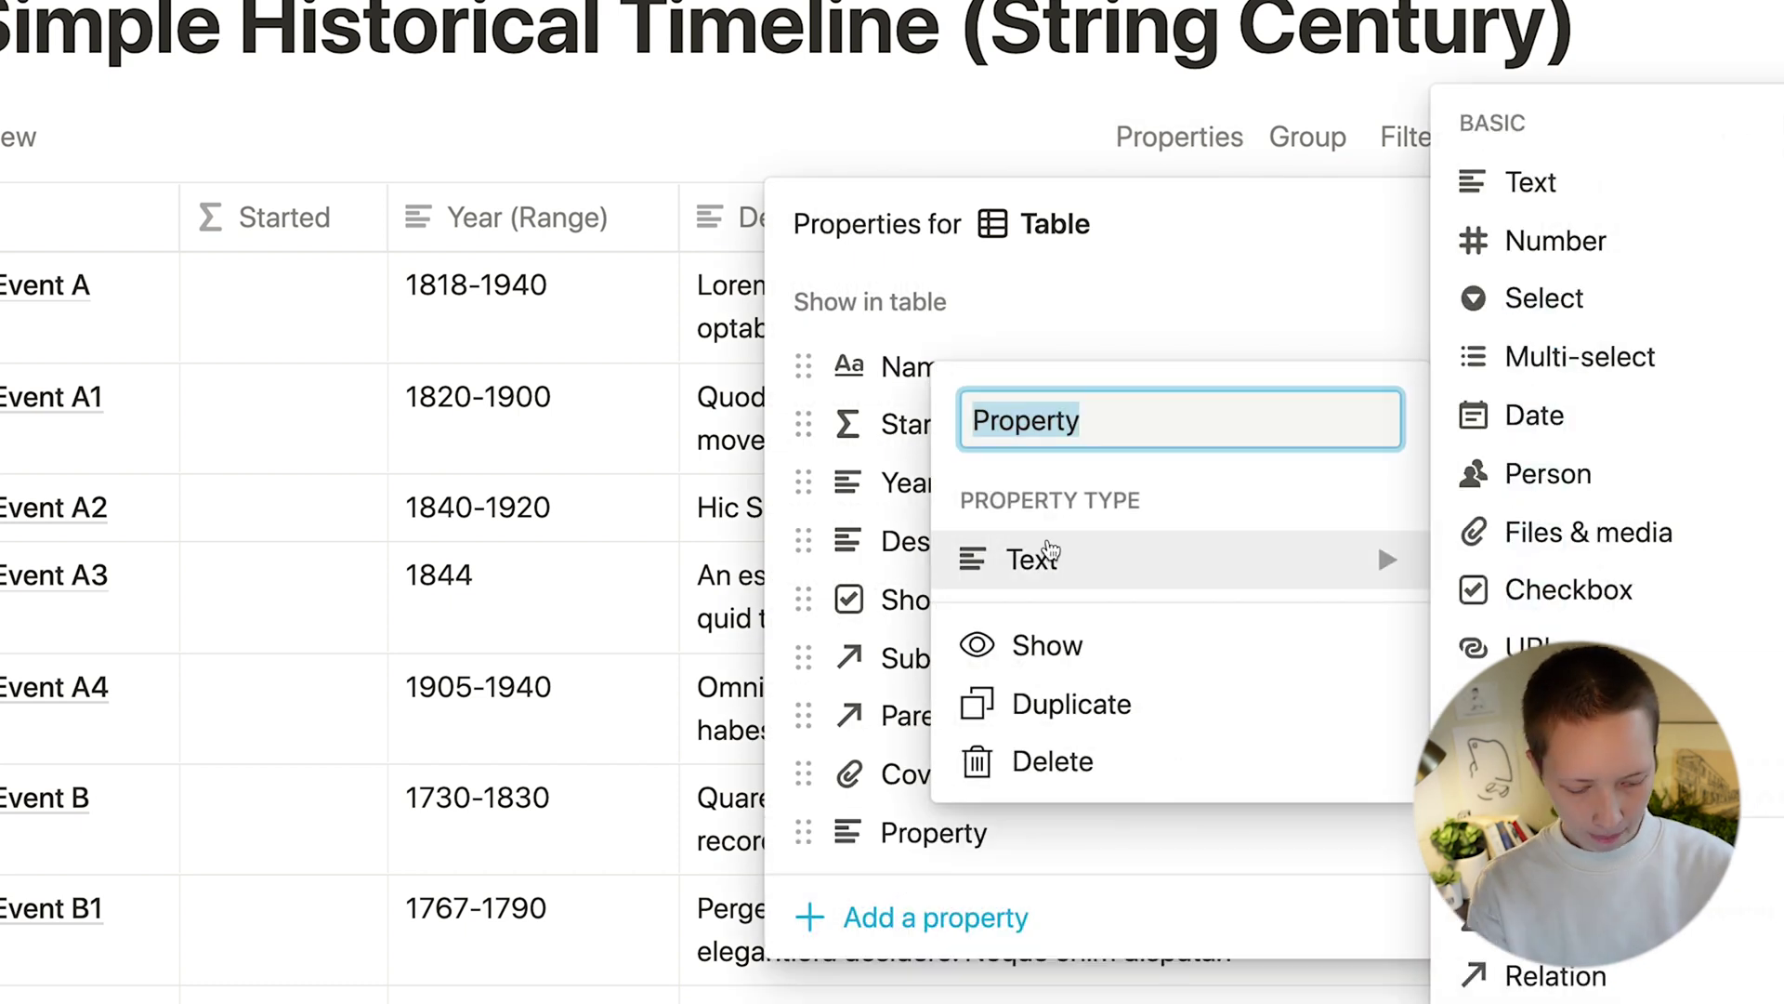
text(Text)
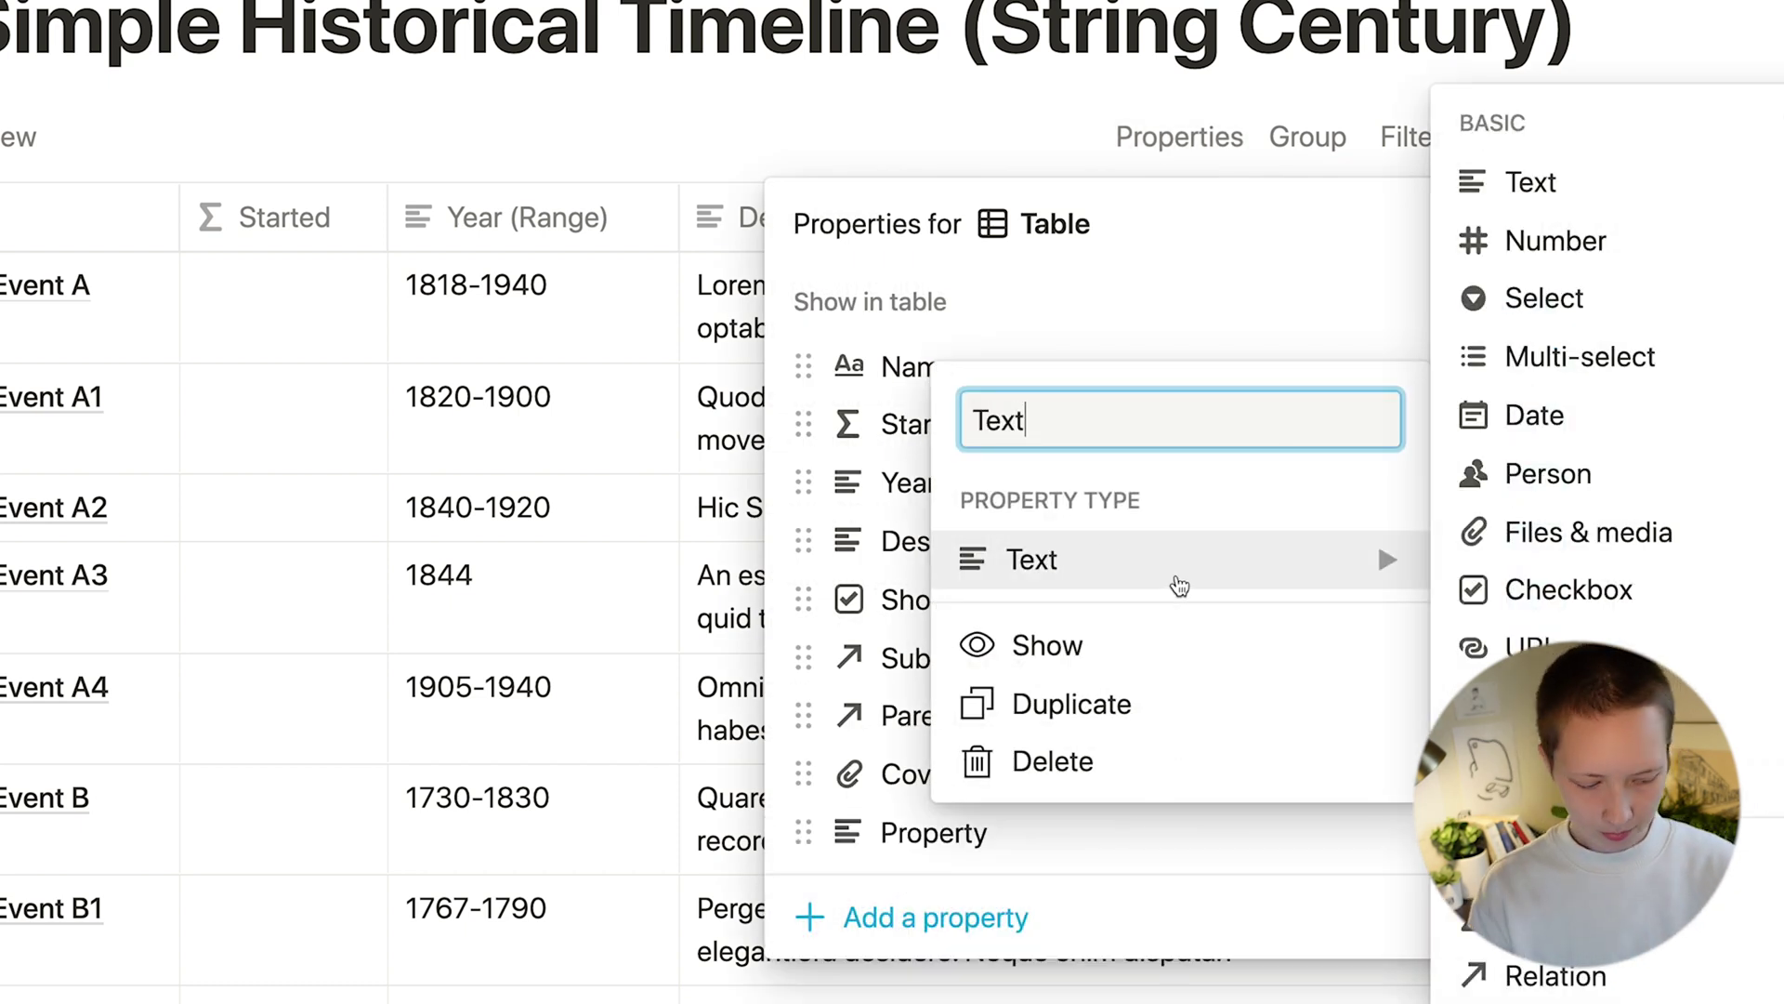
key(BackSpace)
key(BackSpace)
text(st)
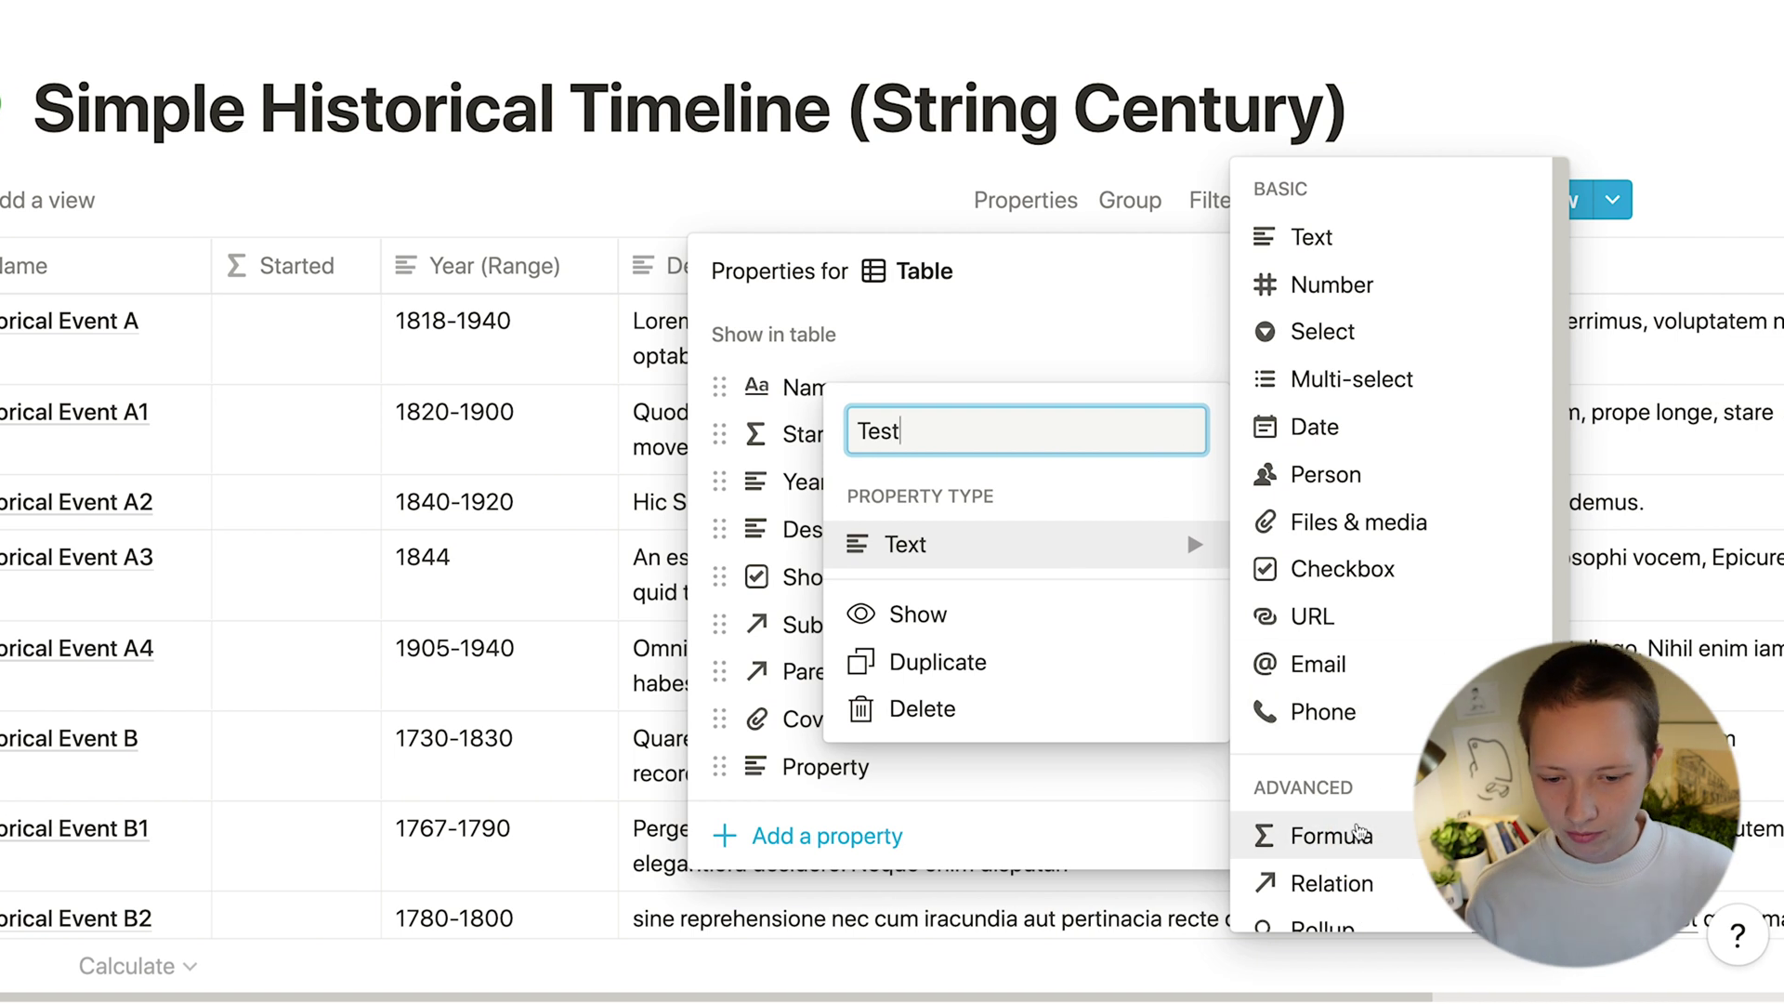
click(1360, 833)
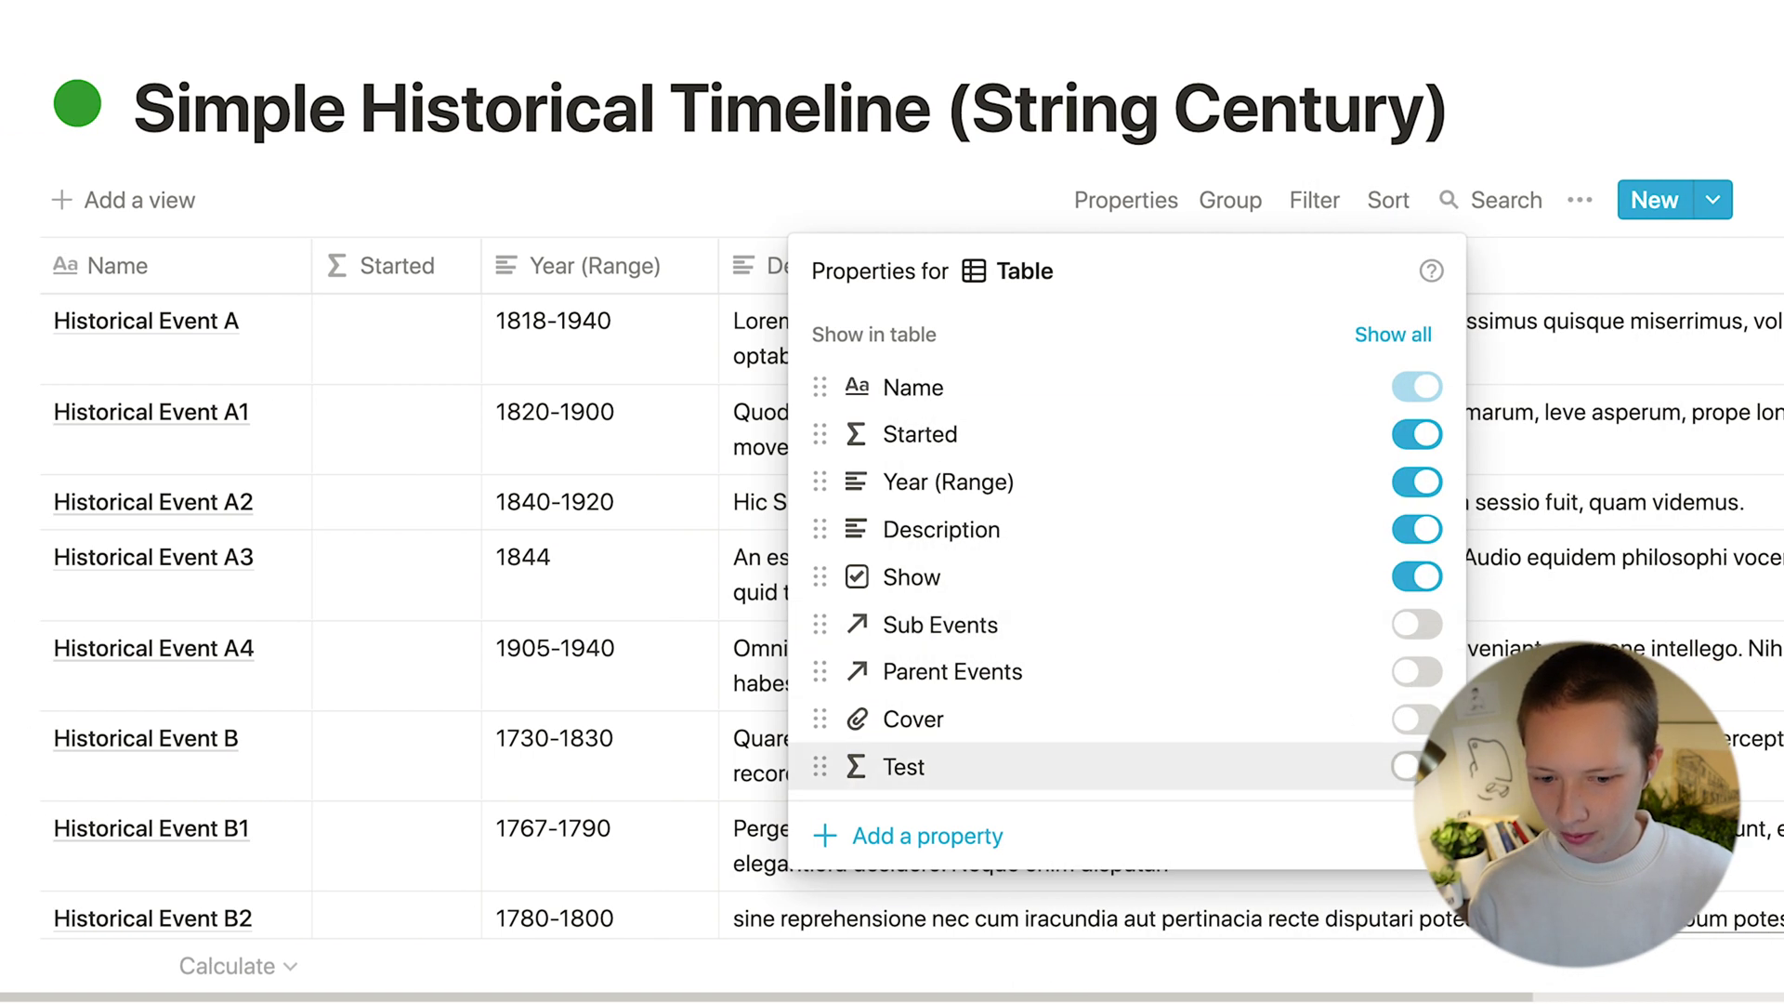
click(1407, 766)
Step: Set the Test formula to replaceAll(prop("Year (Range)"), "-.*", "") to extract the start year
click(626, 361)
click(627, 360)
text(rep)
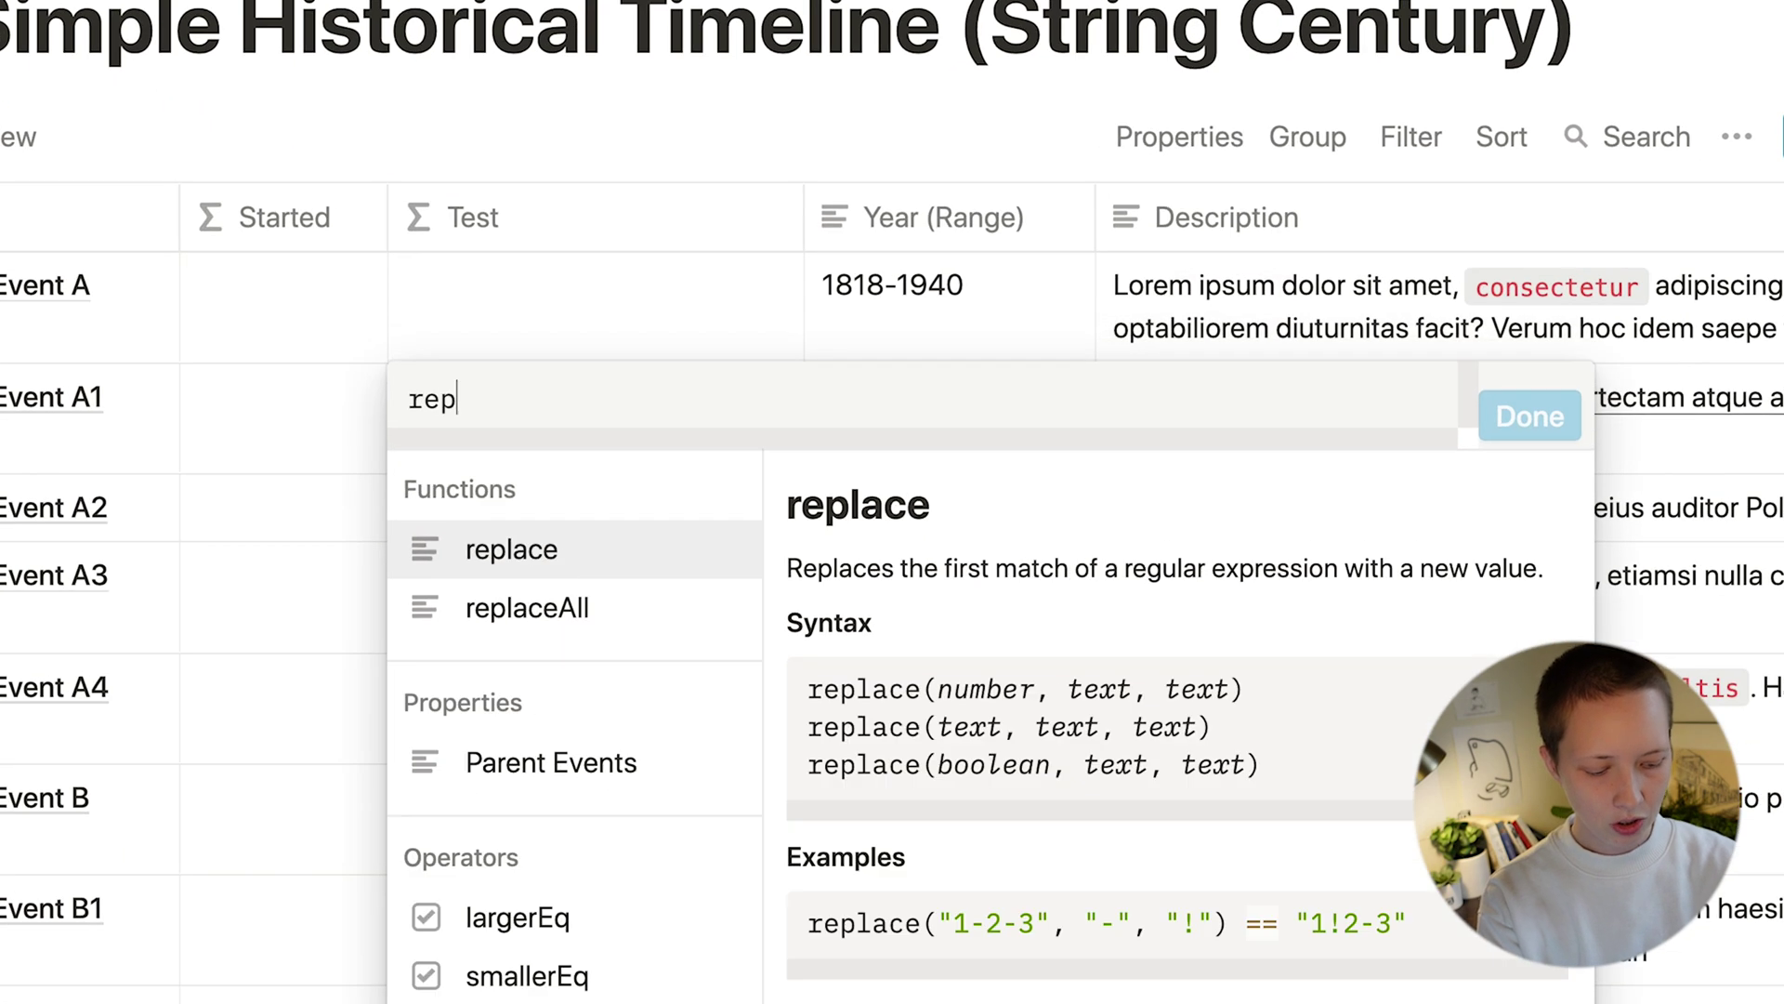
text(laceAll)
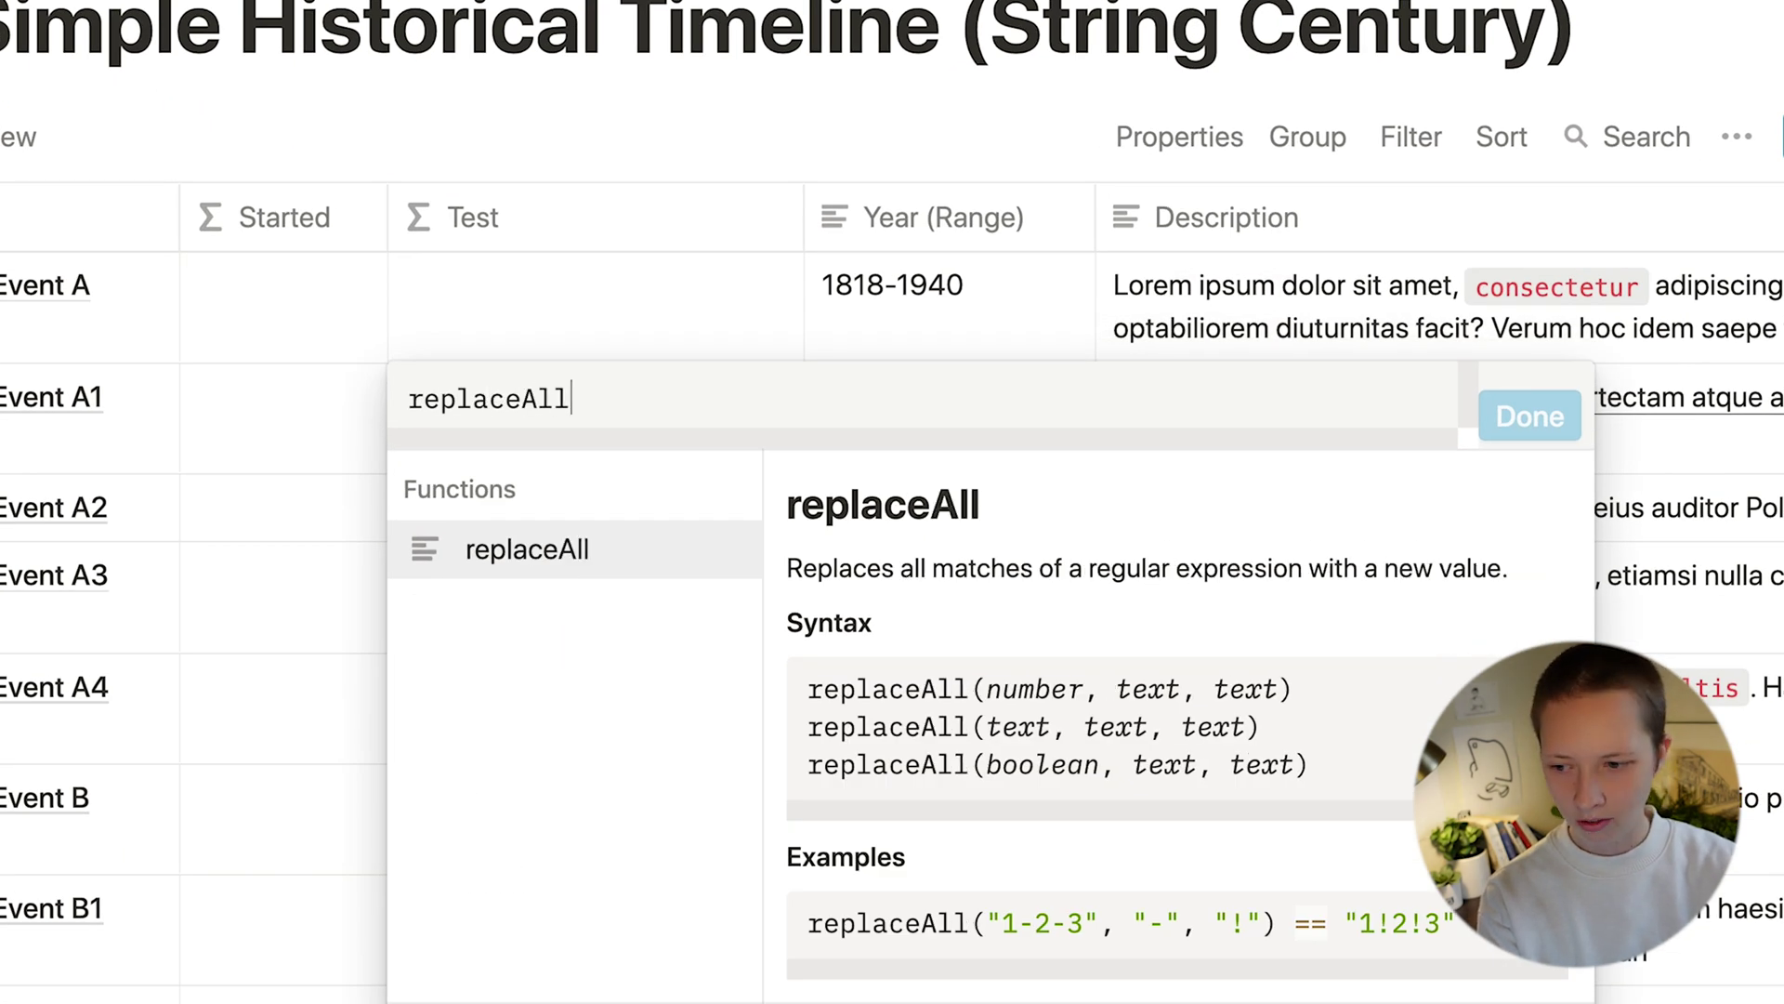
text(())
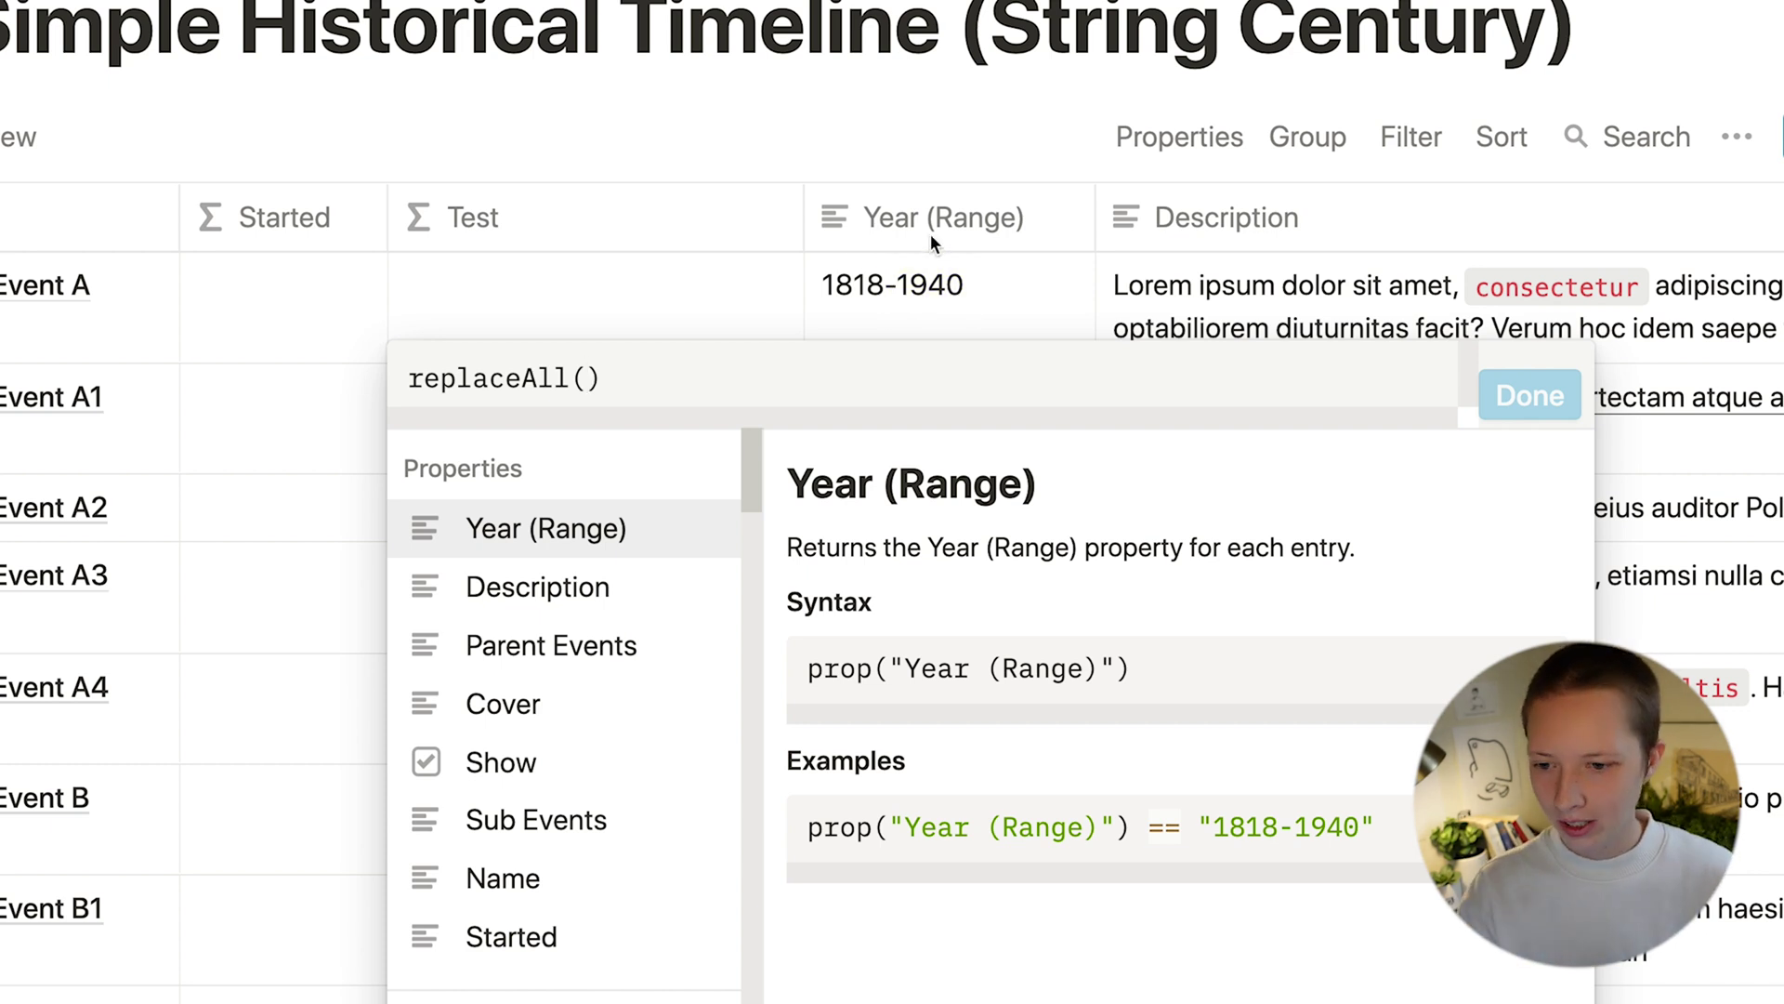
click(519, 545)
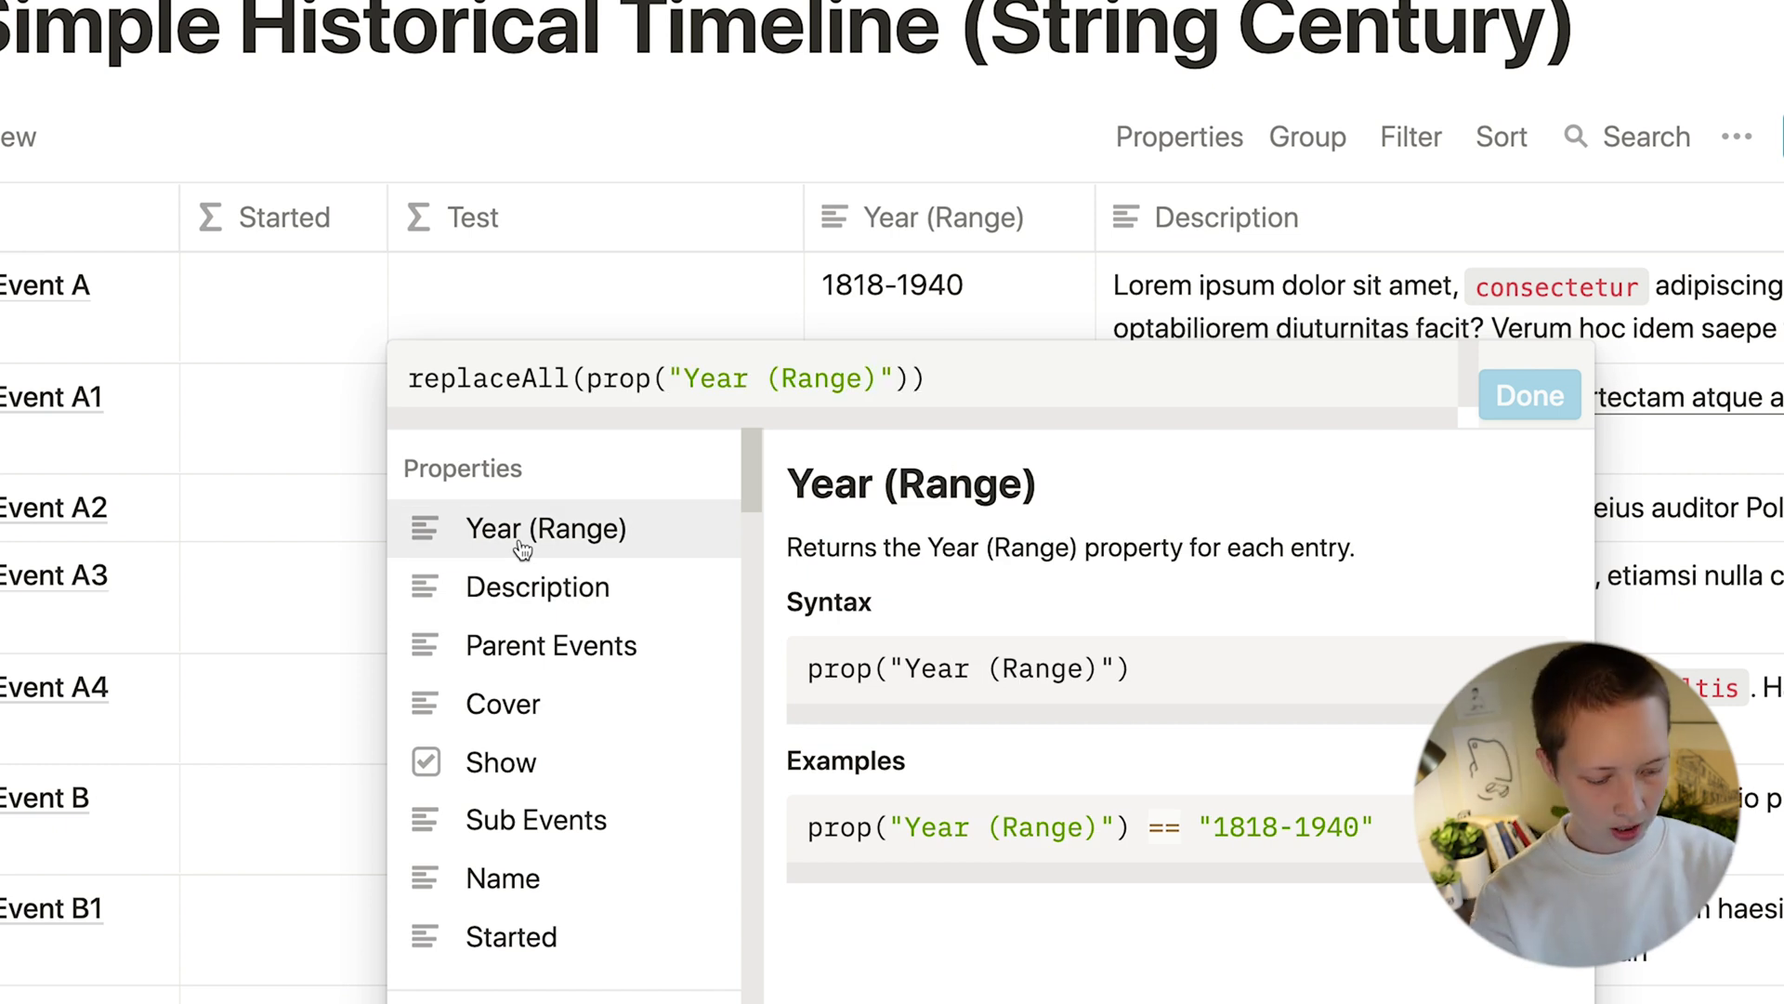
text(, "")
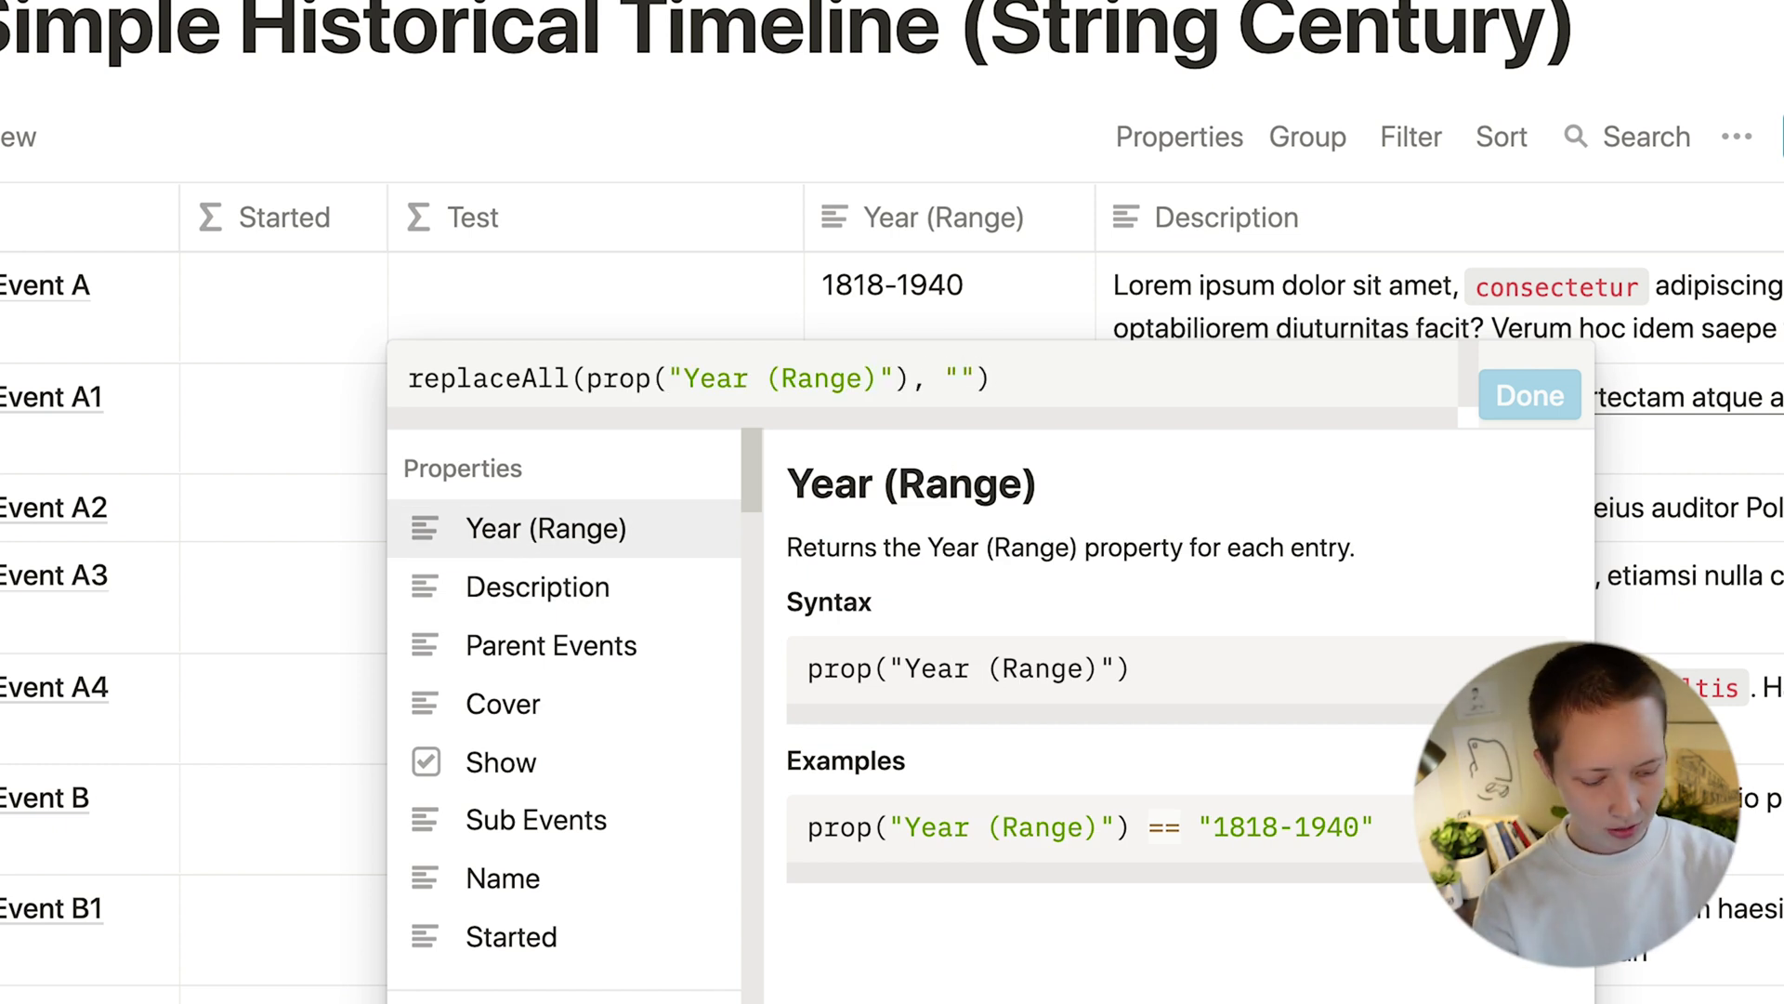
text(, "")
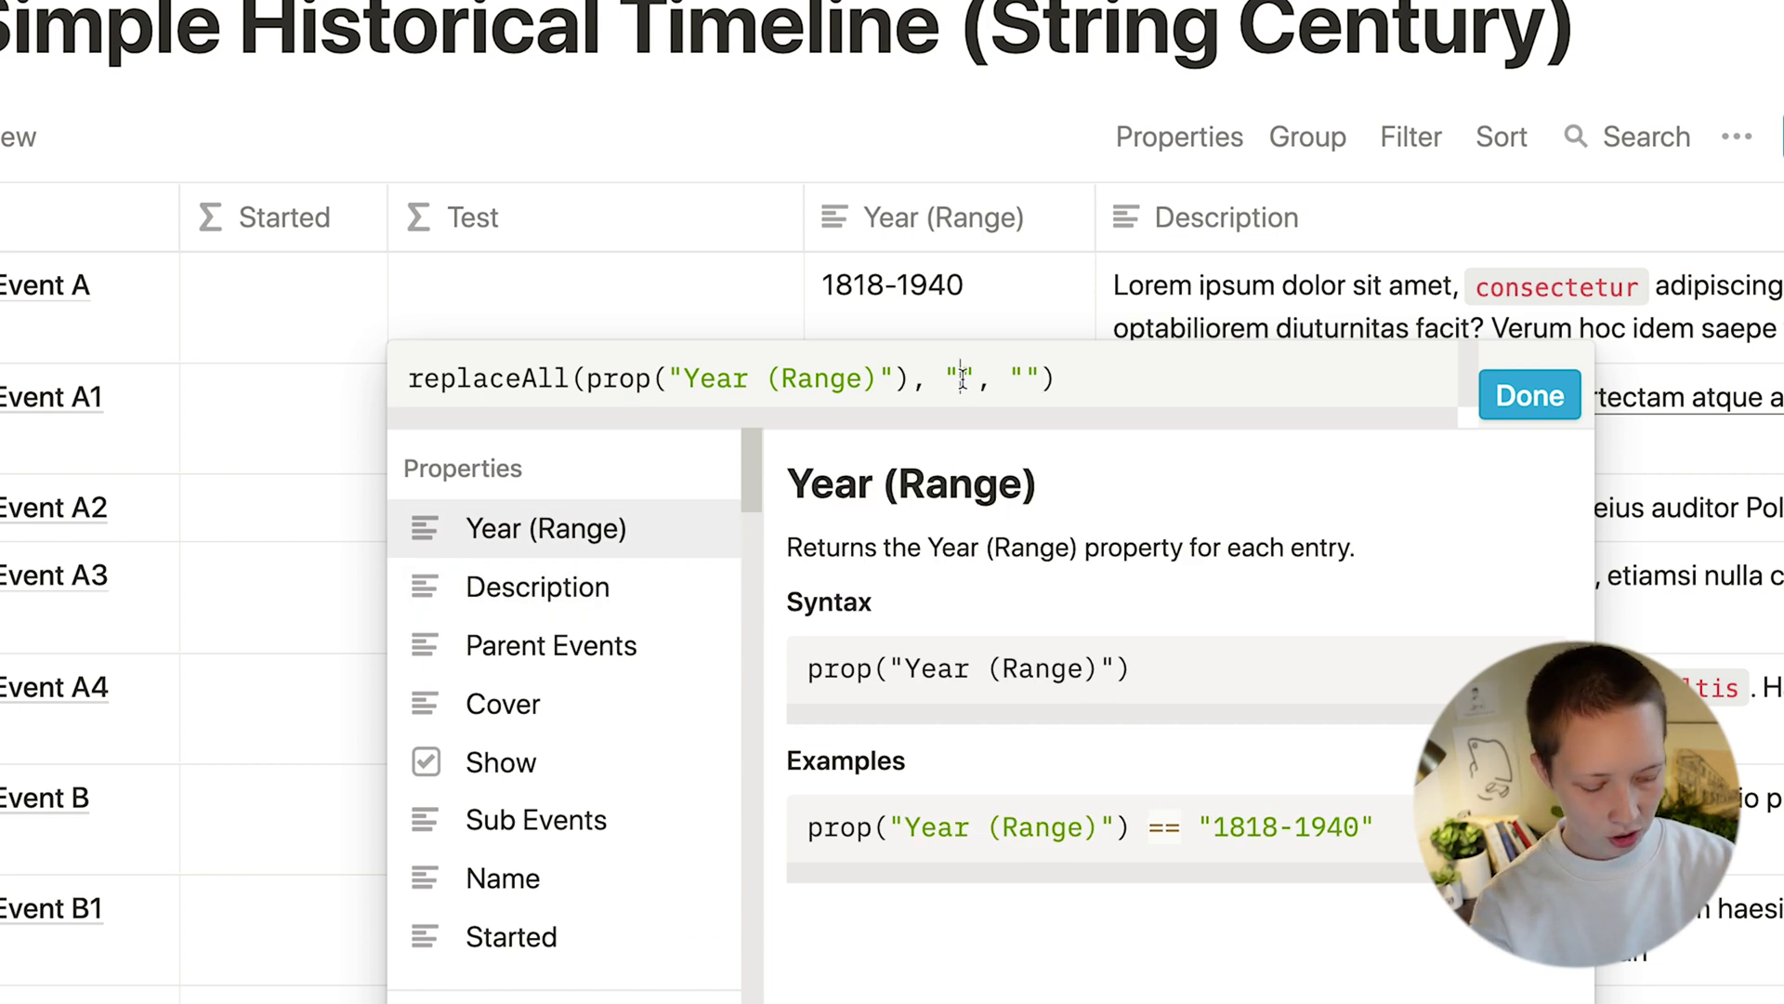
click(962, 378)
text(-)
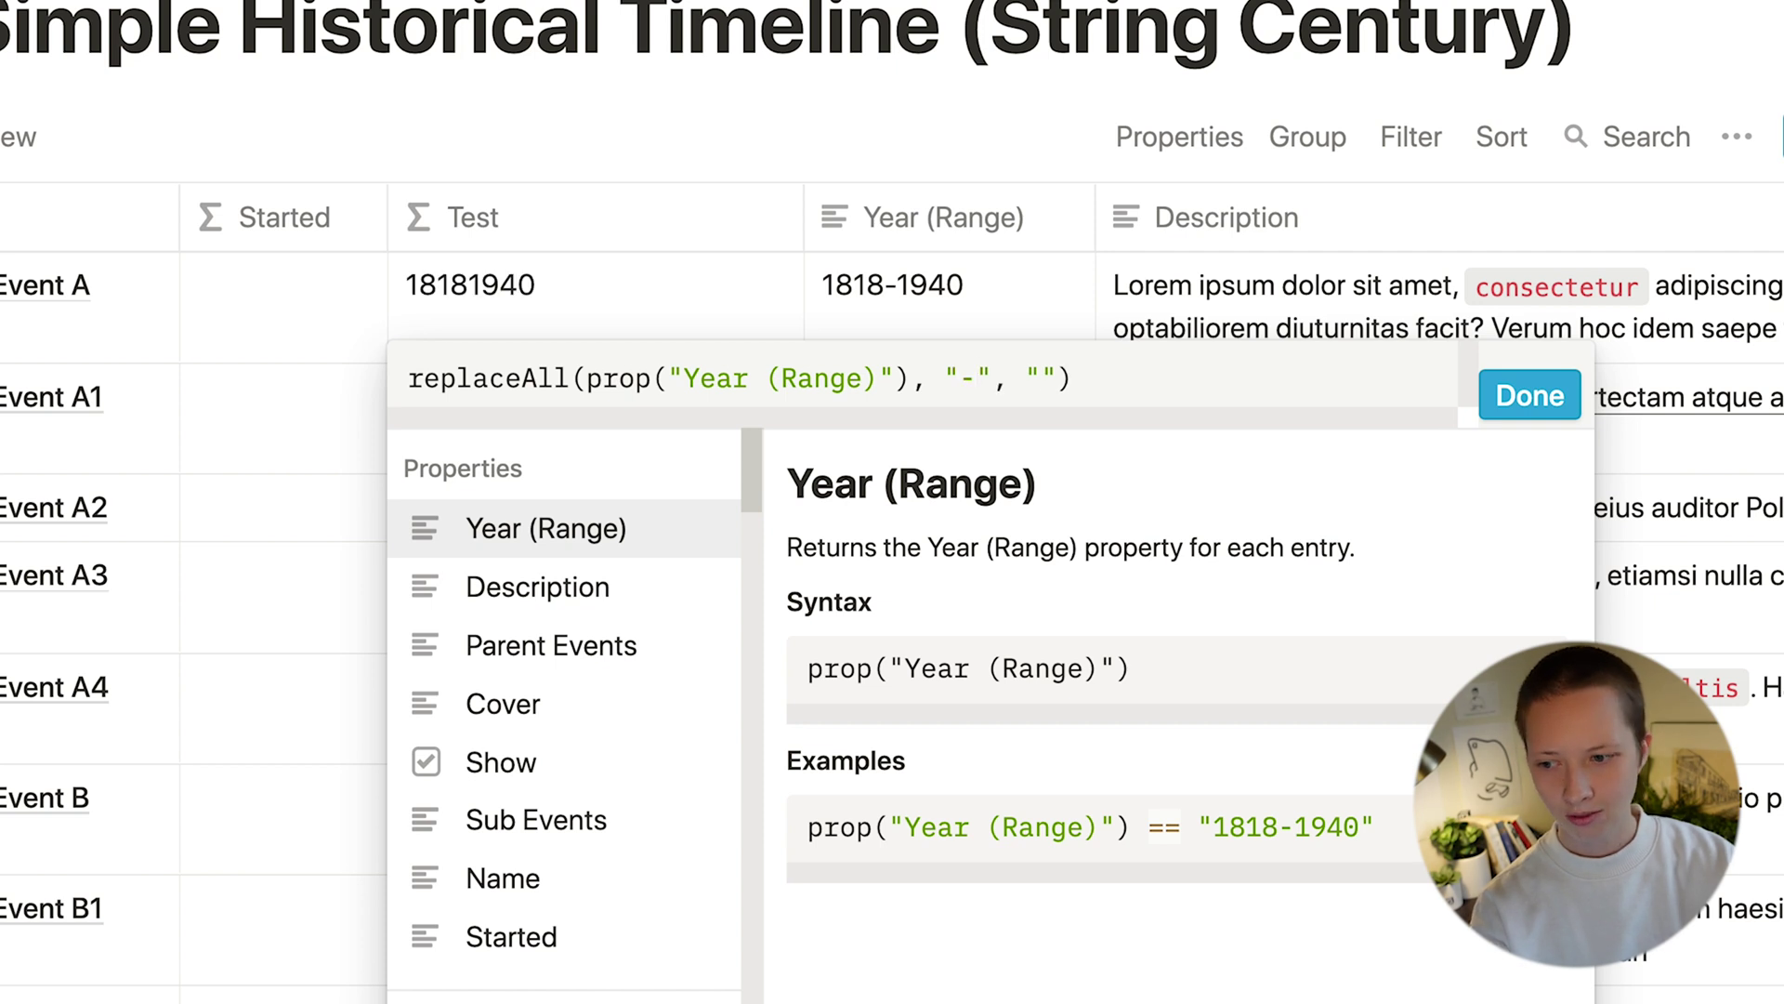
text(.*)
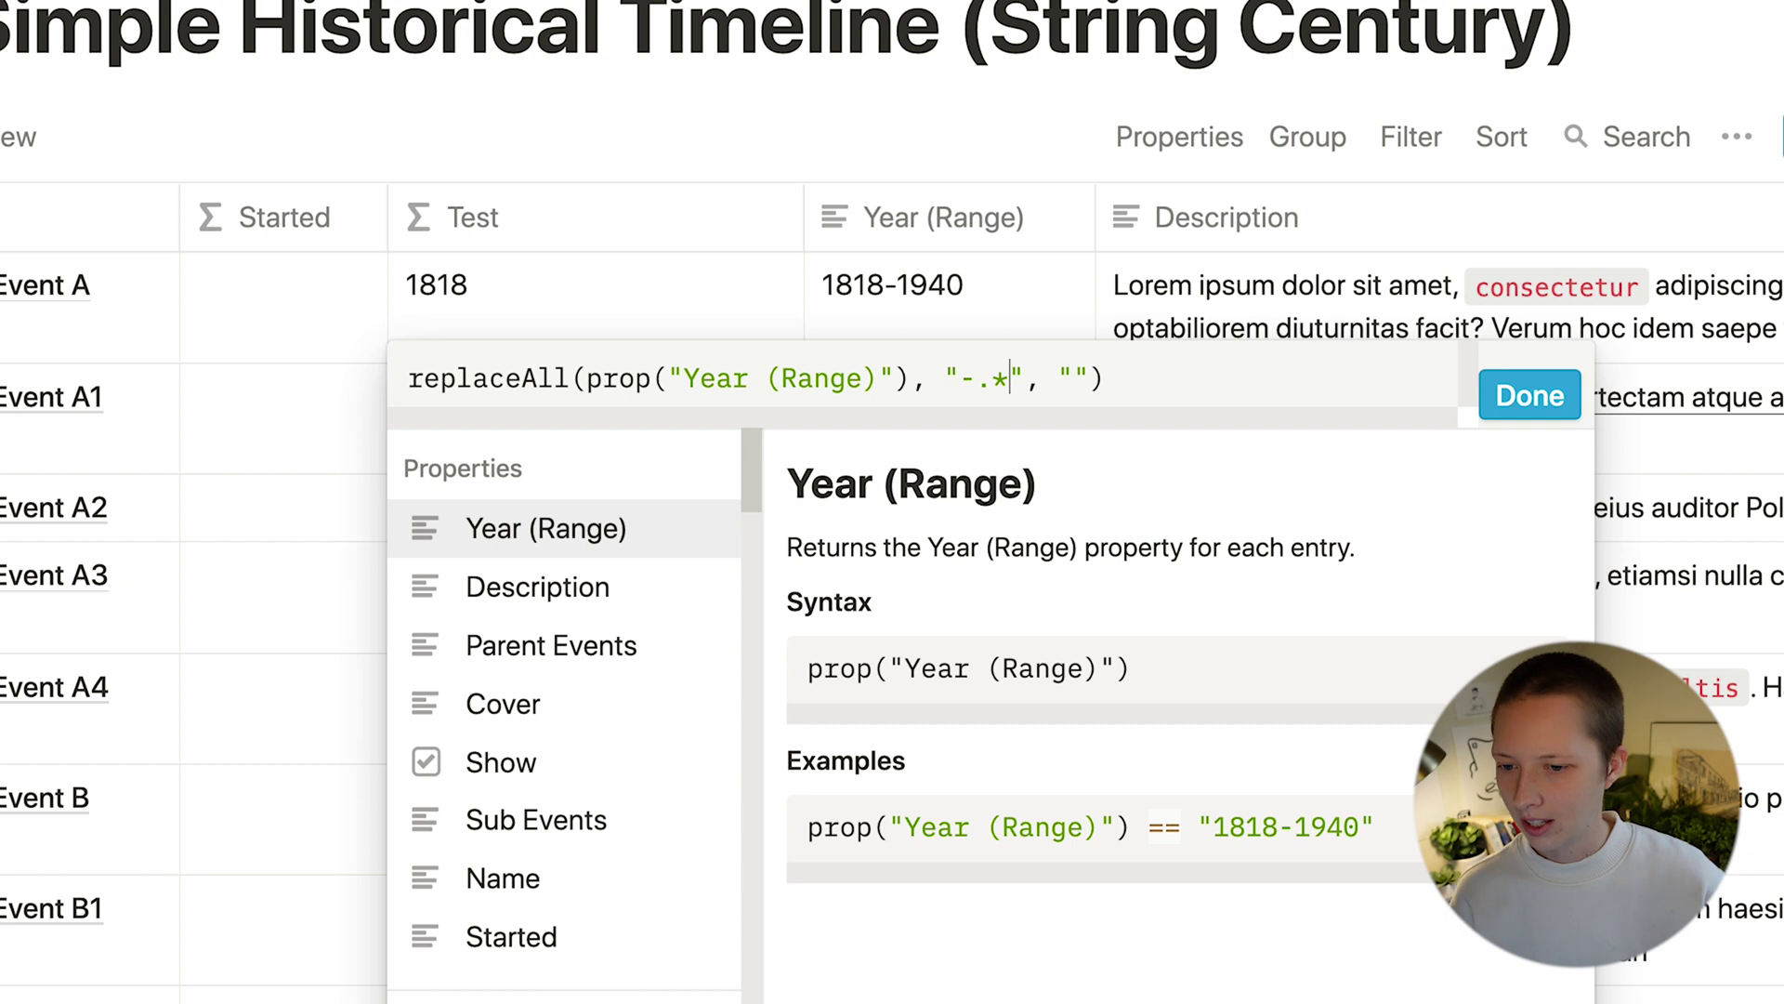
click(975, 381)
key(BackSpace)
click(977, 381)
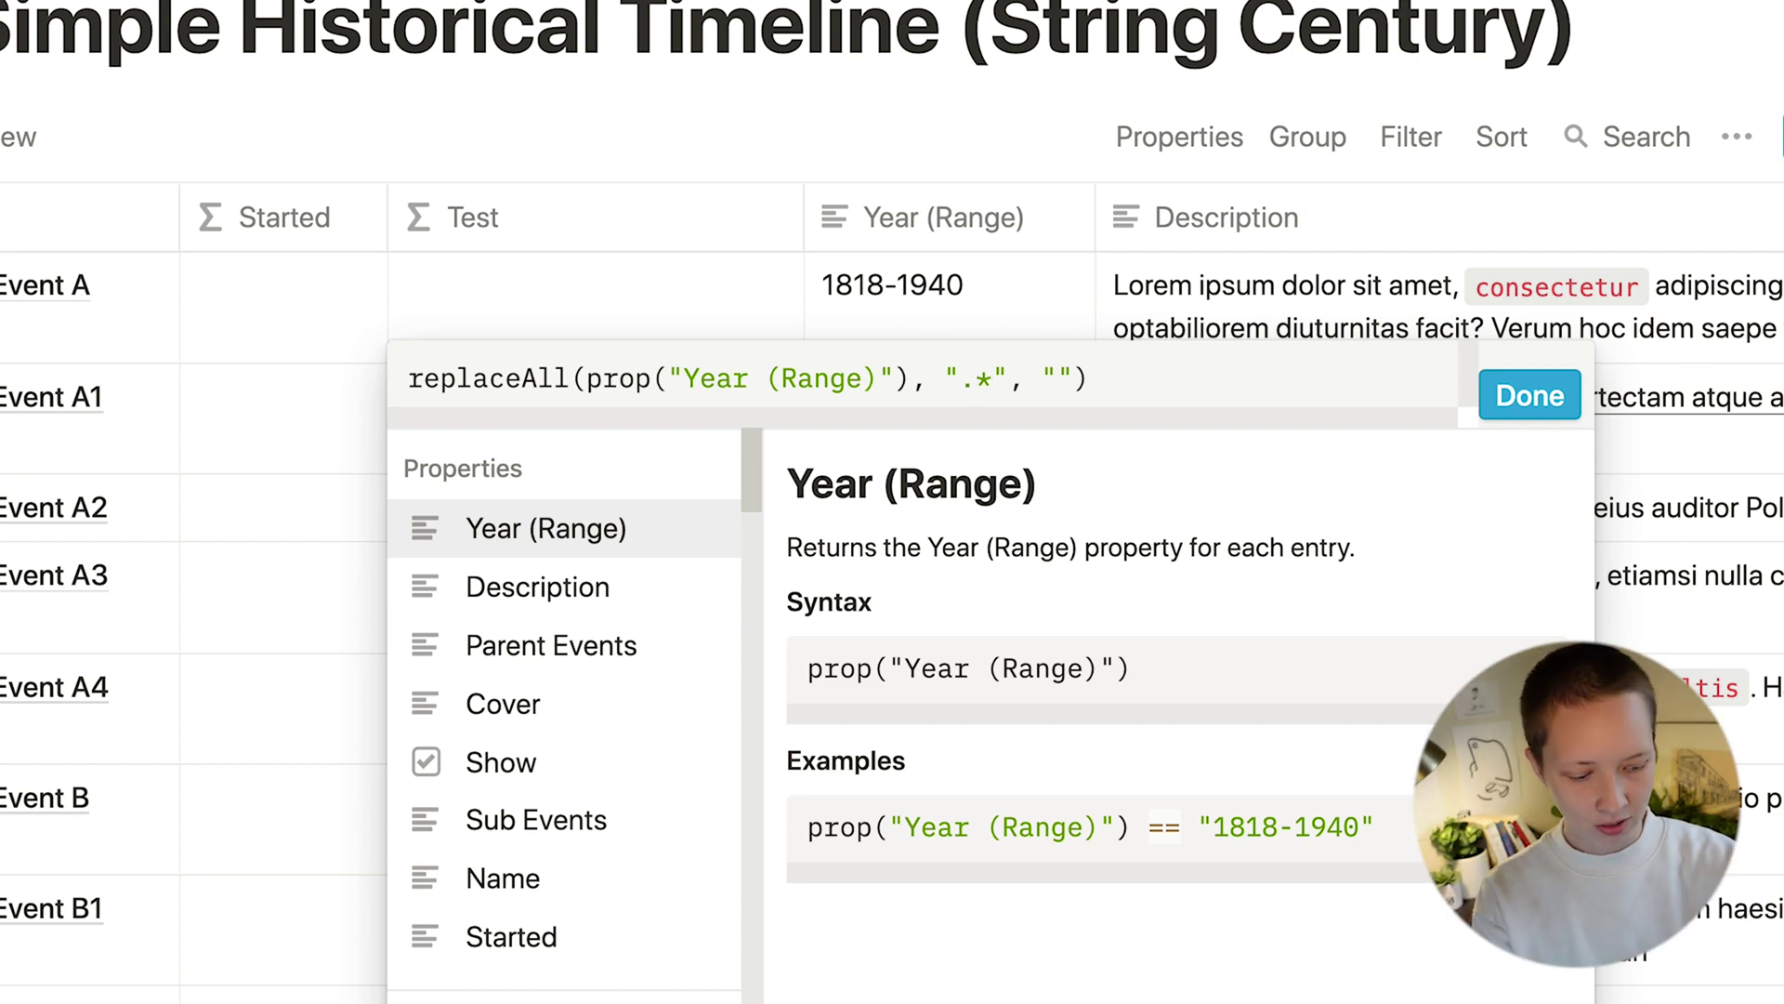
text(-)
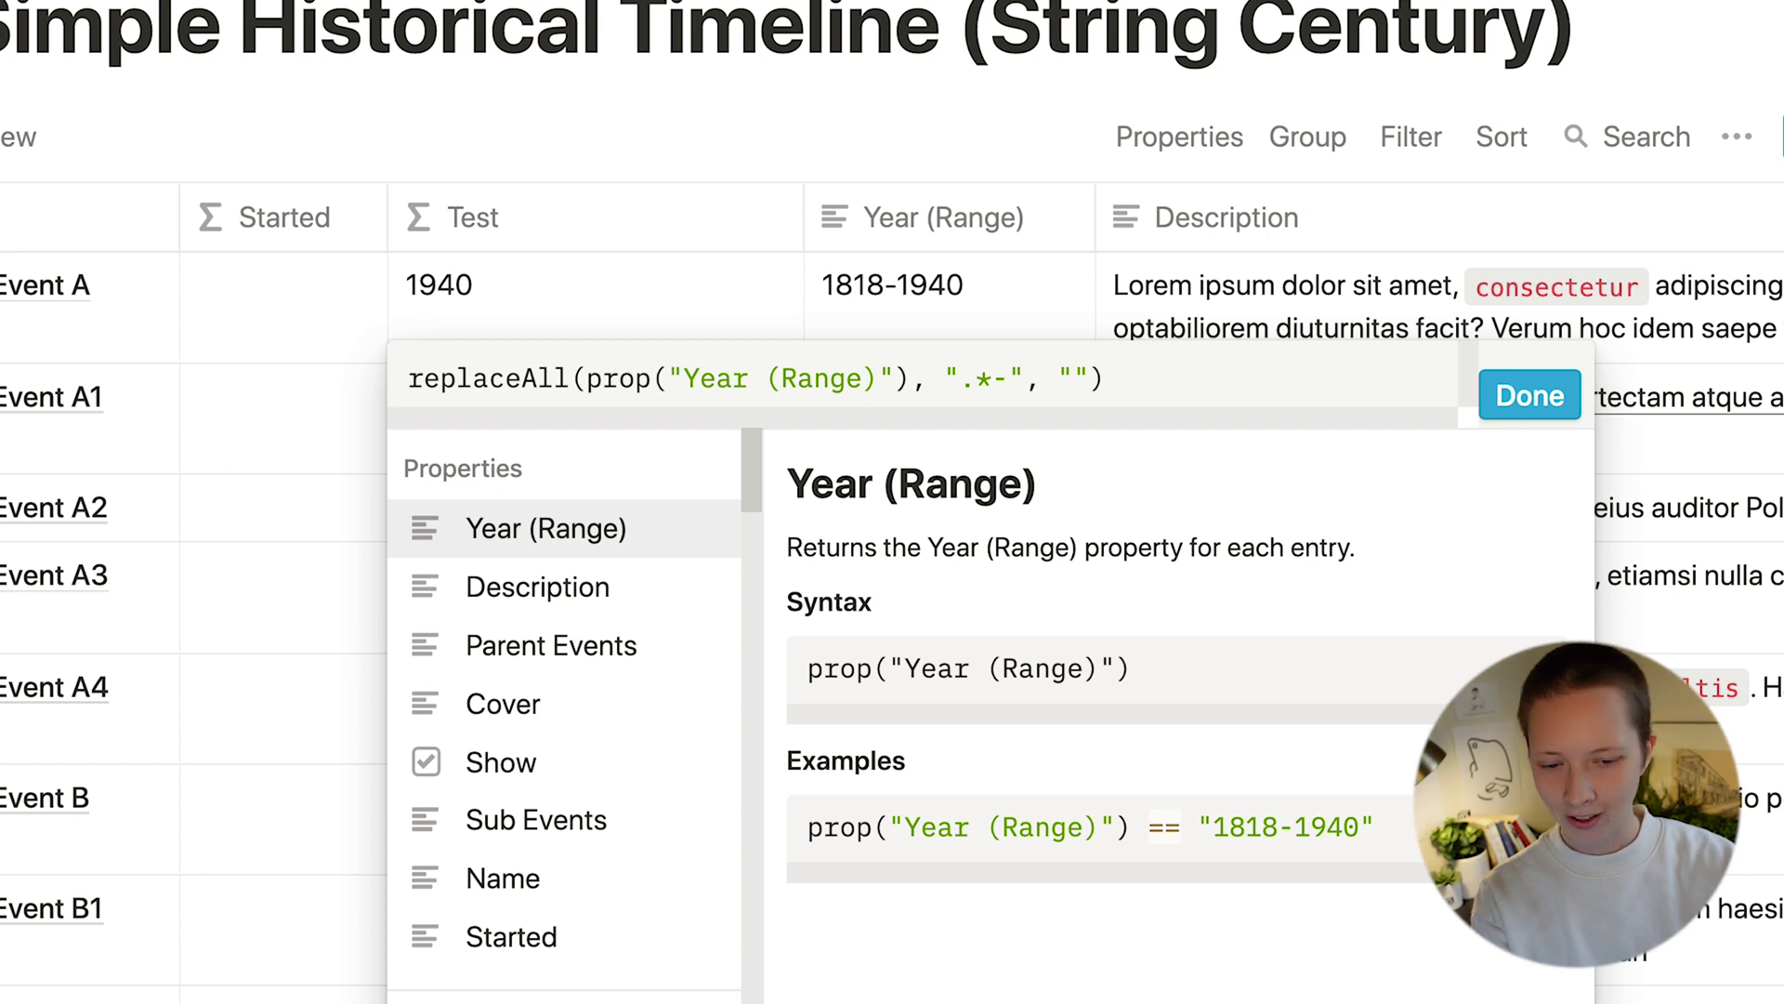
key(super+z)
key(super+z)
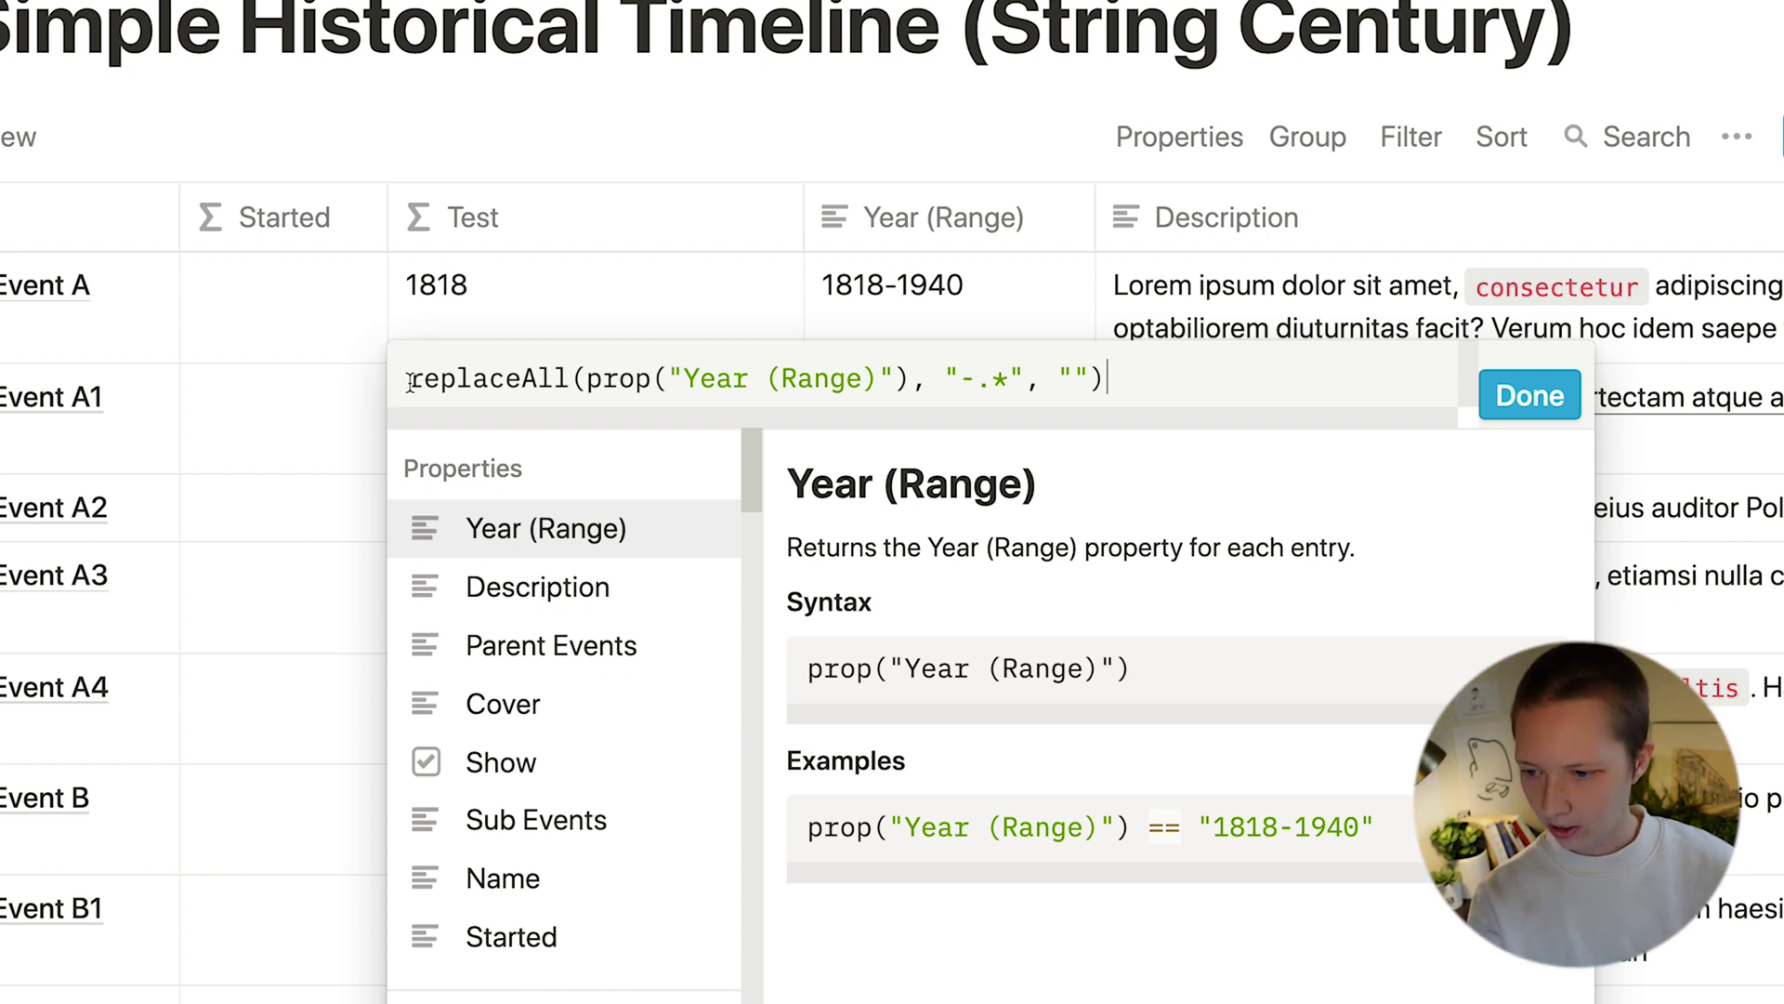
click(409, 382)
Step: Wrap the Test formula in toNumber() and unaryMinus(), correcting the unaryMinus spelling
text(toNumber)
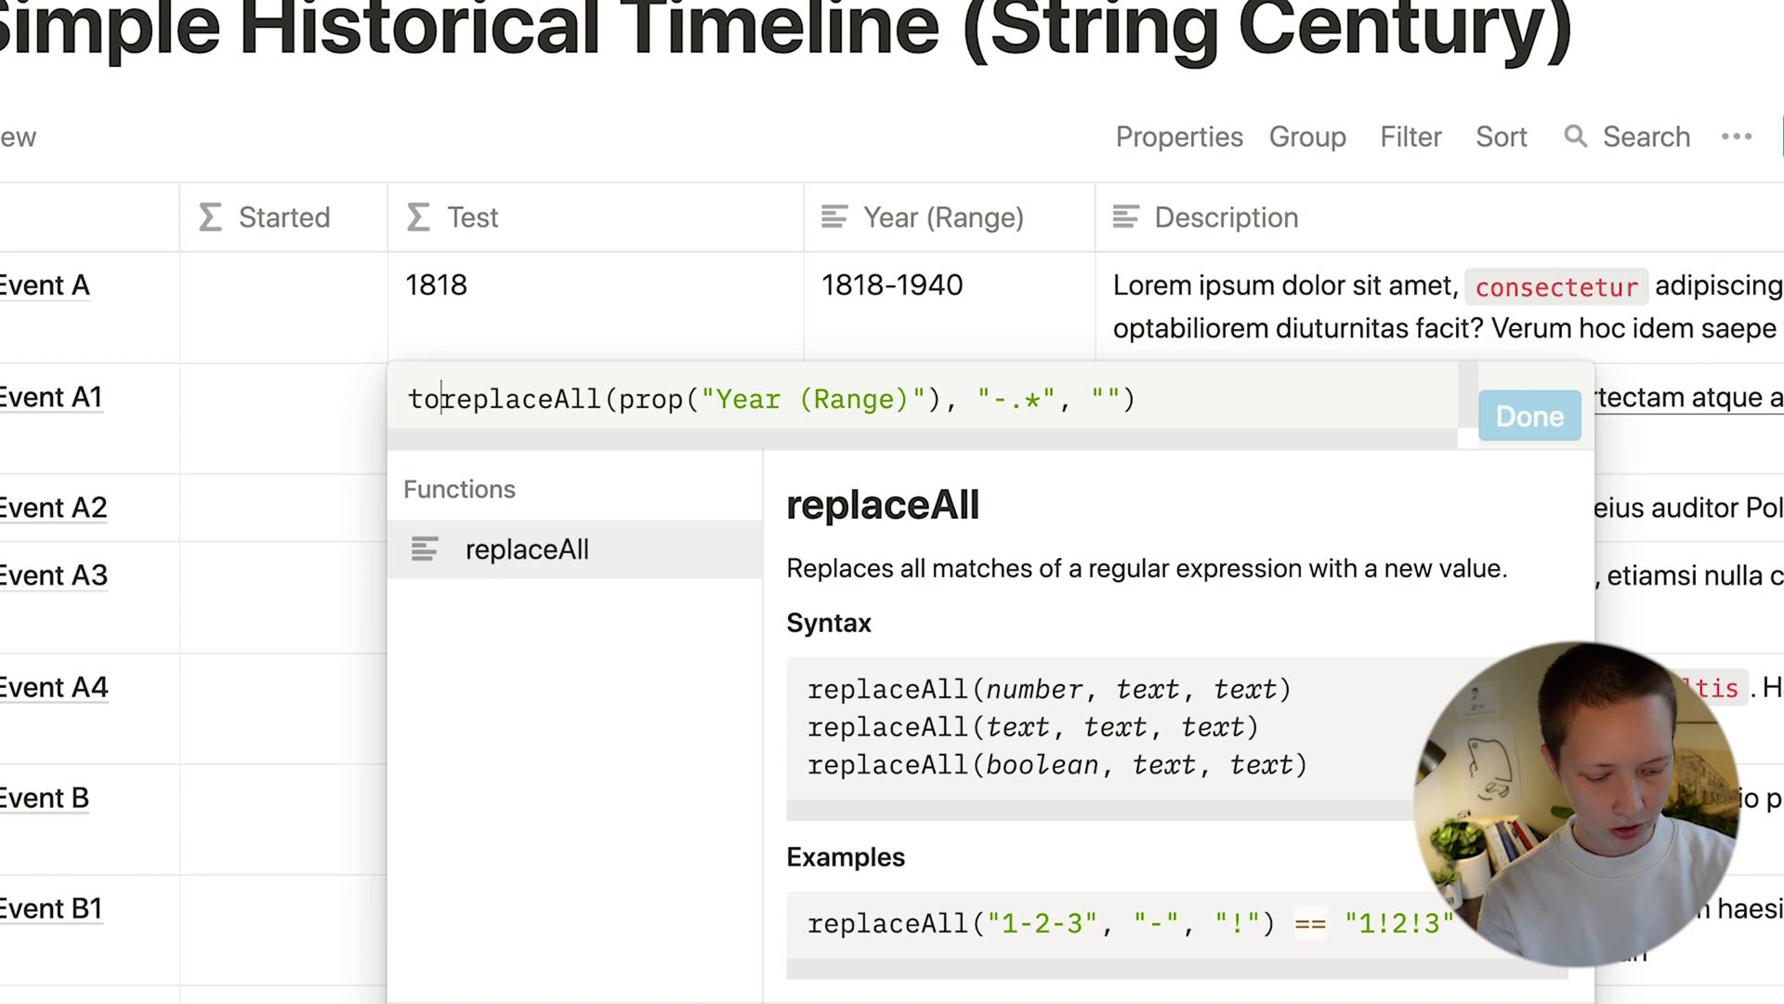
text(()
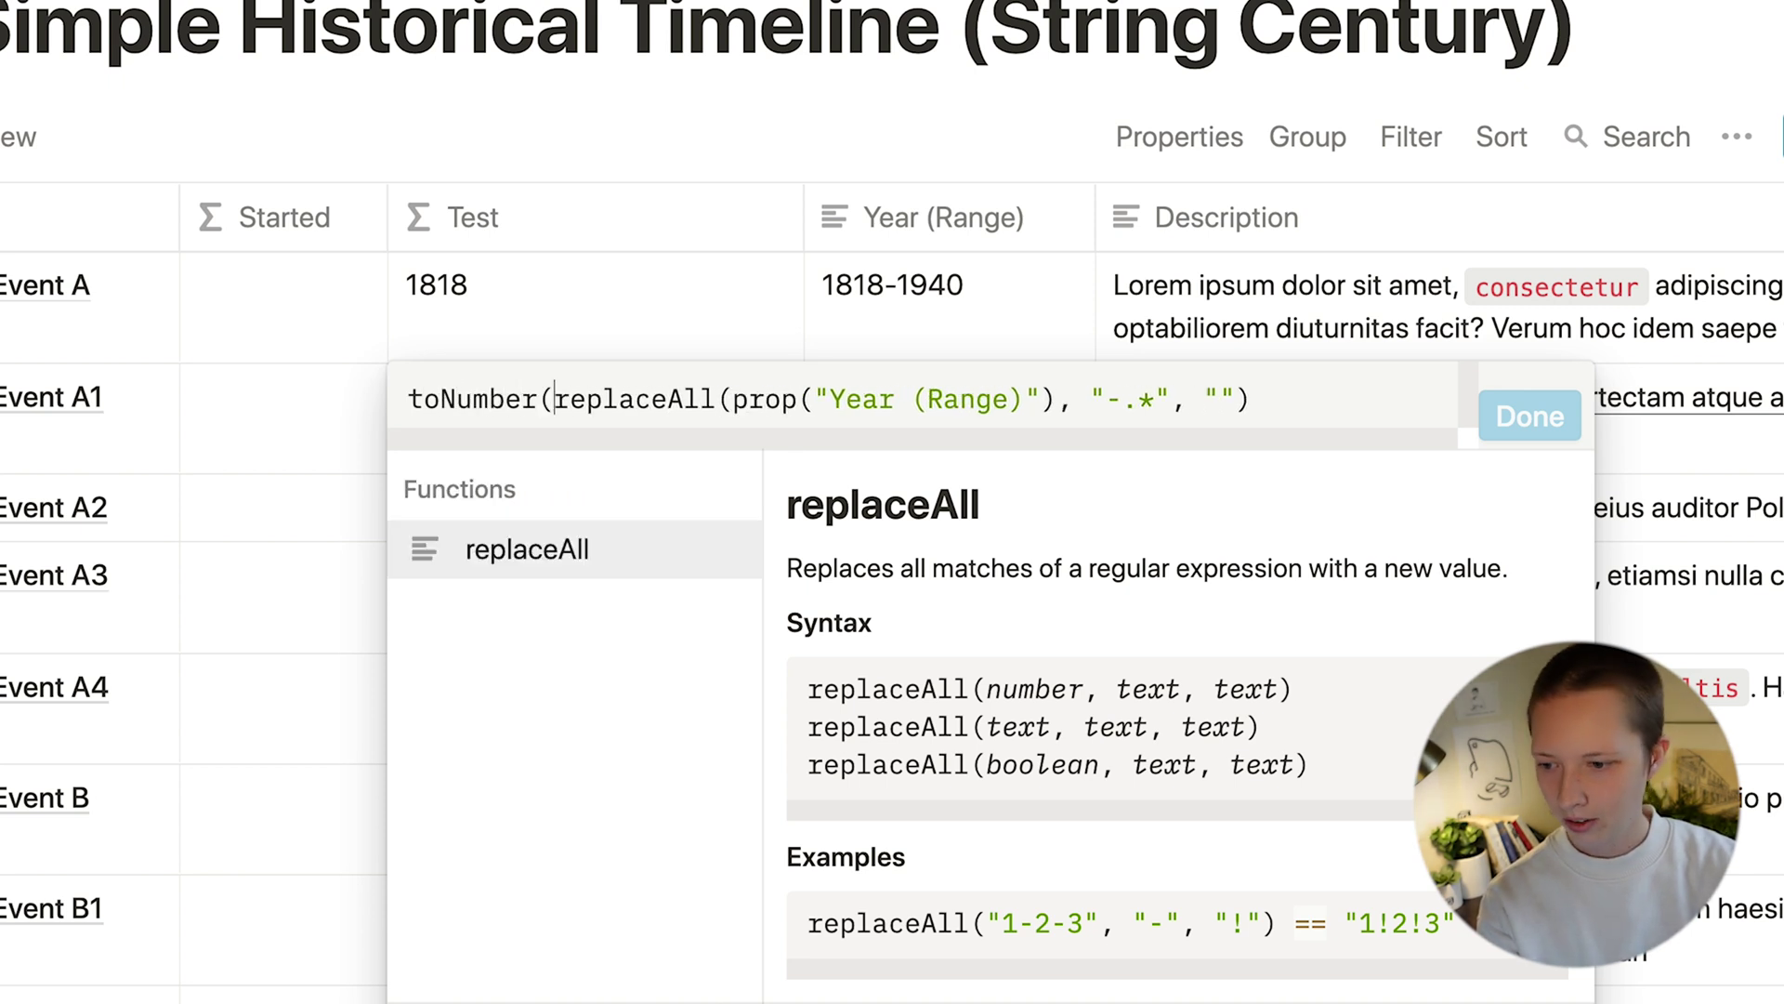
click(1335, 426)
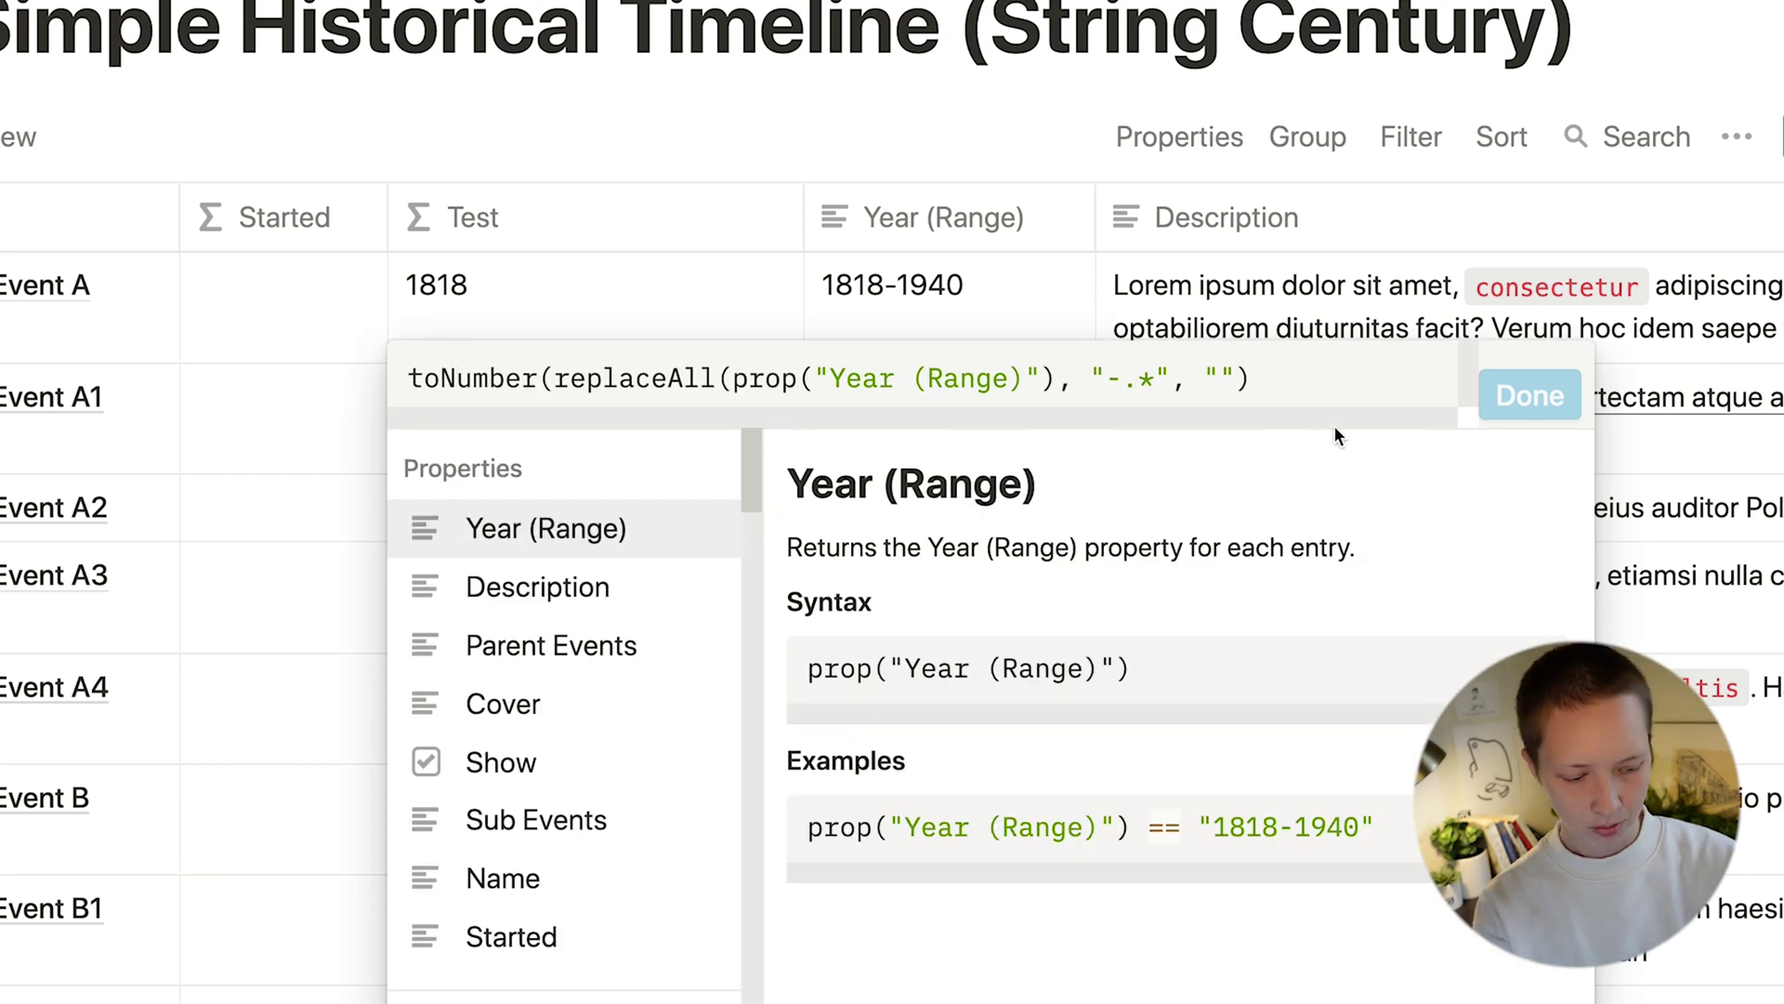
text())
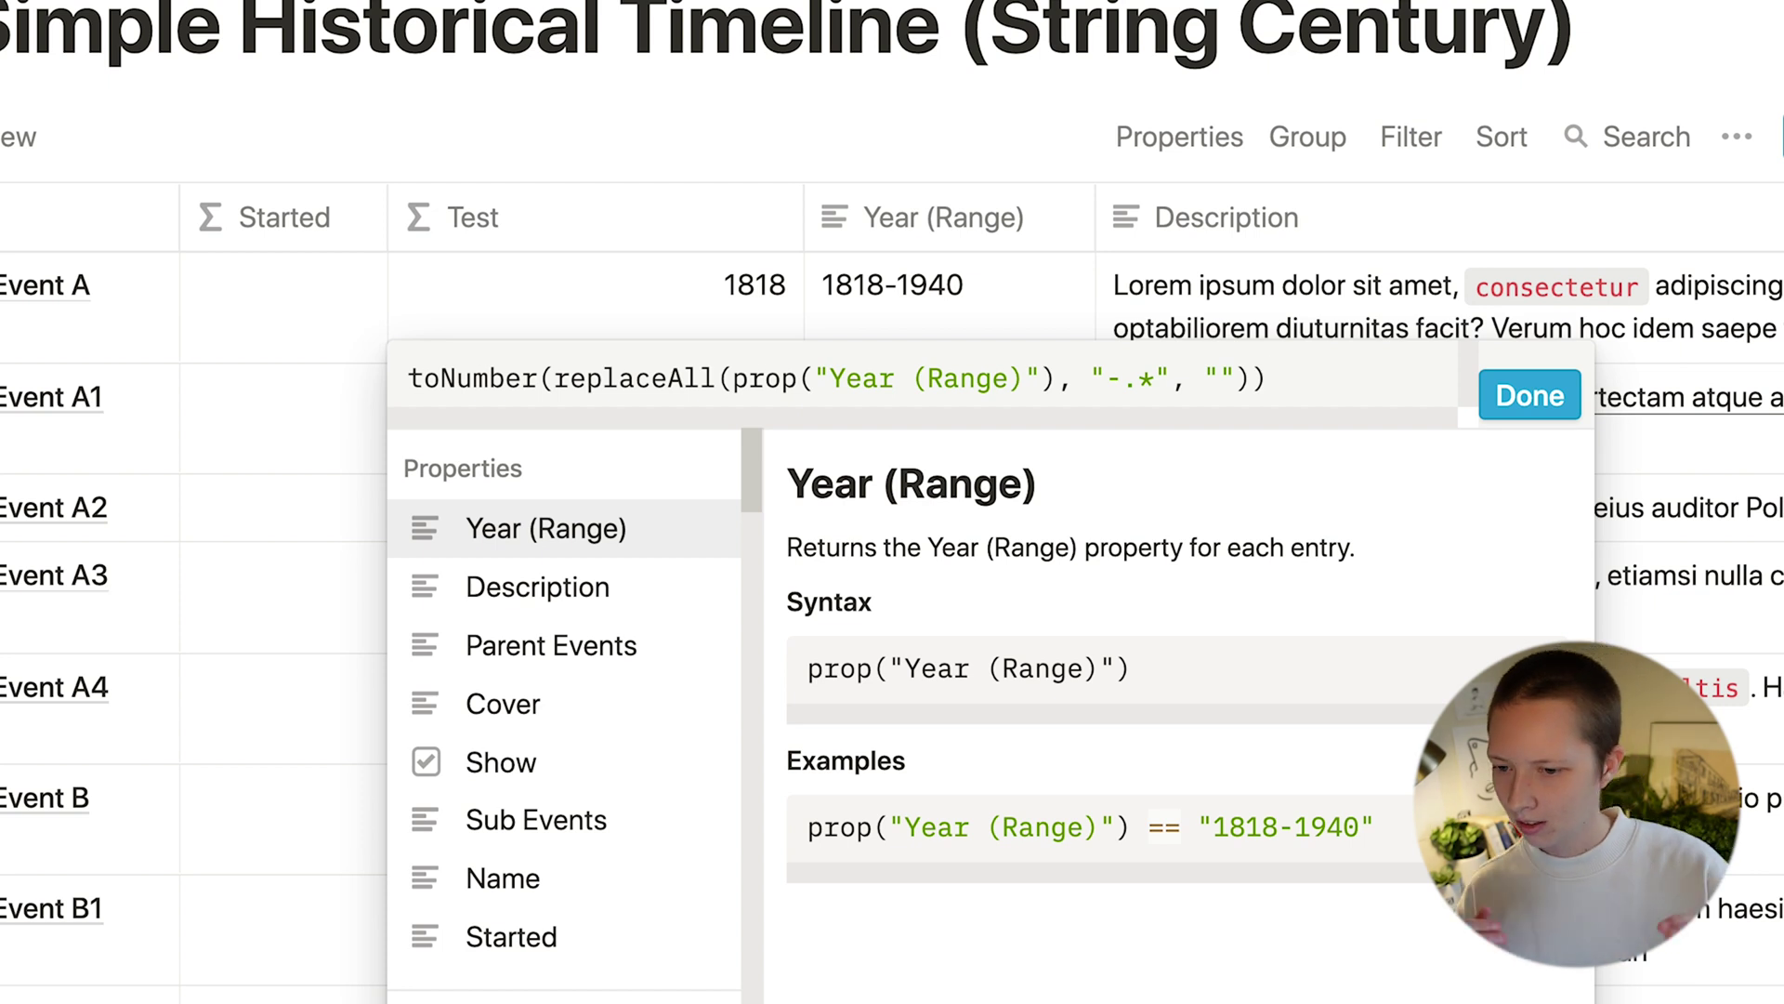
click(415, 381)
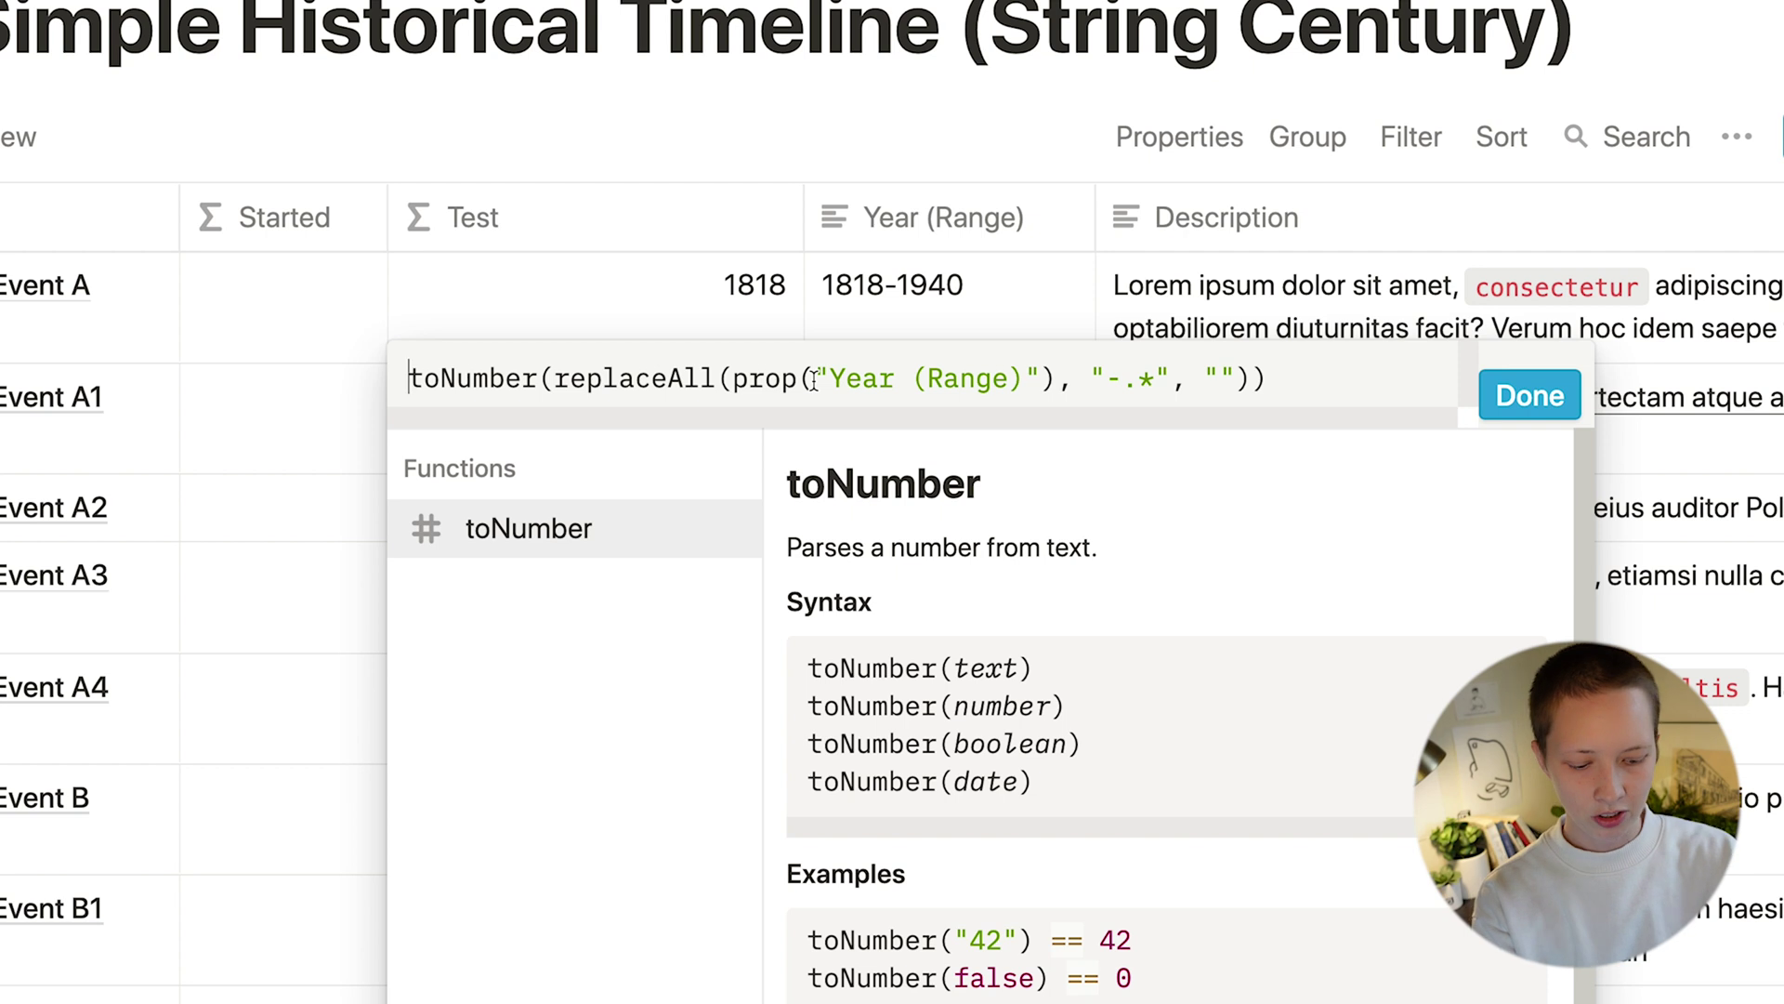
text(unar)
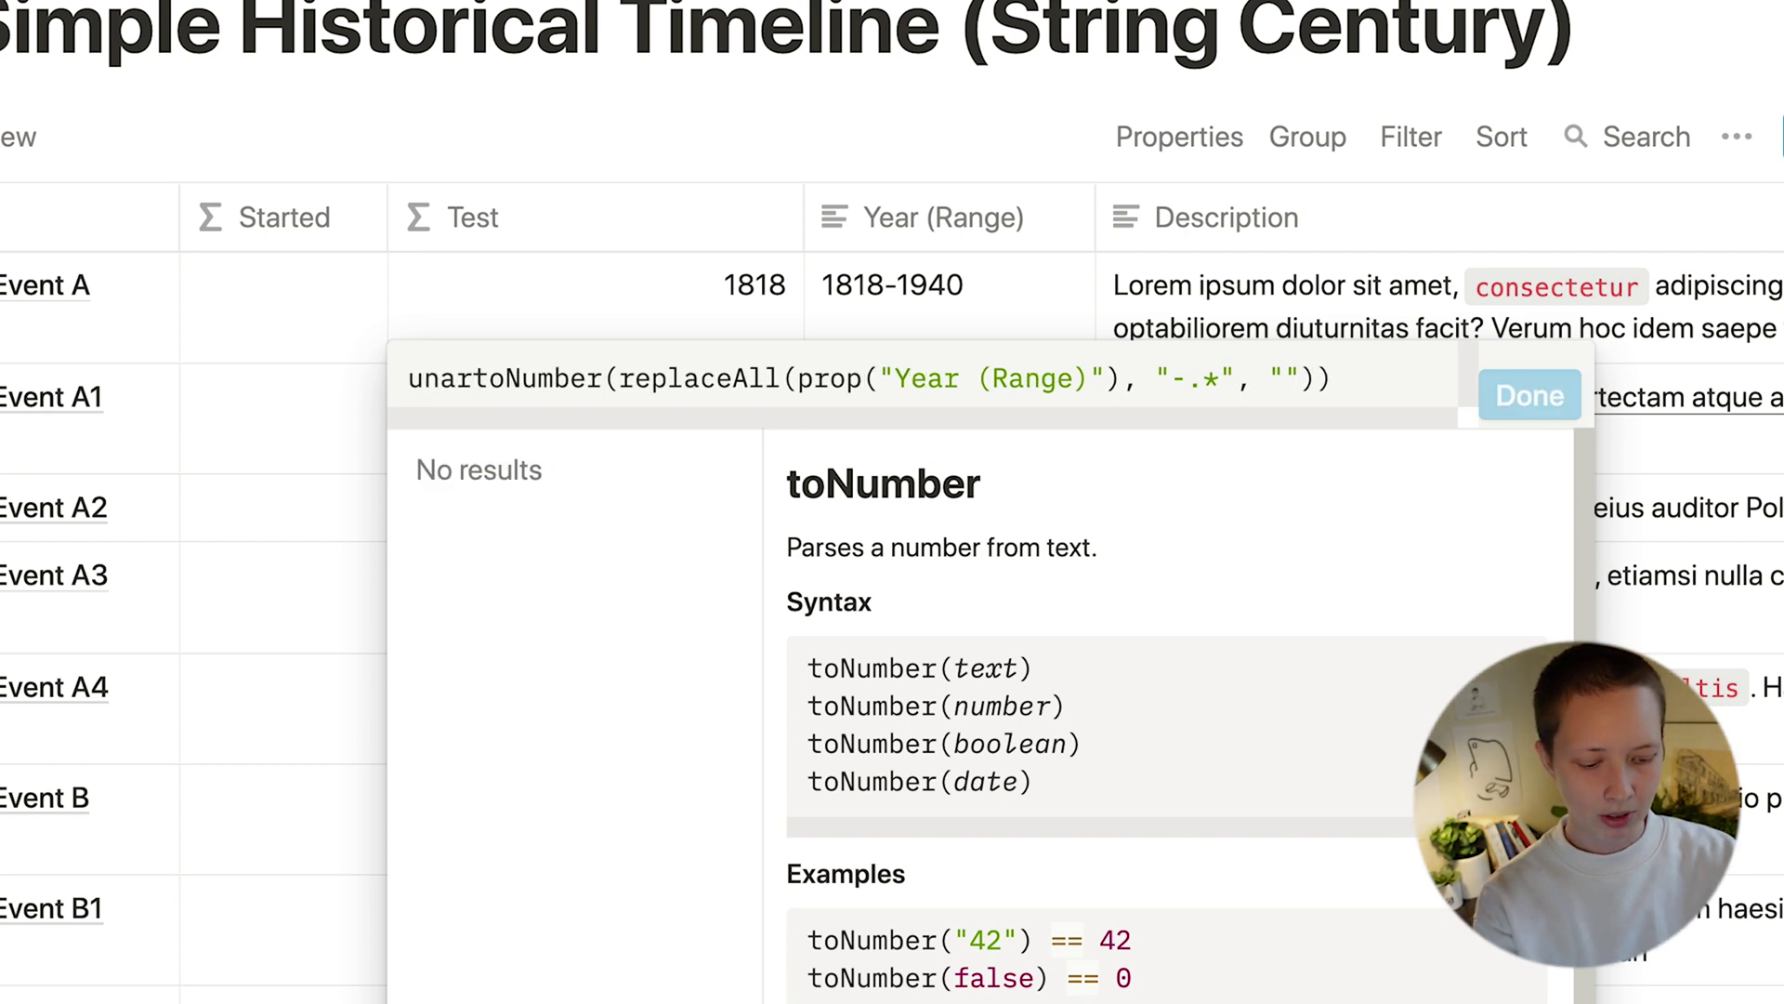
text(Minus()
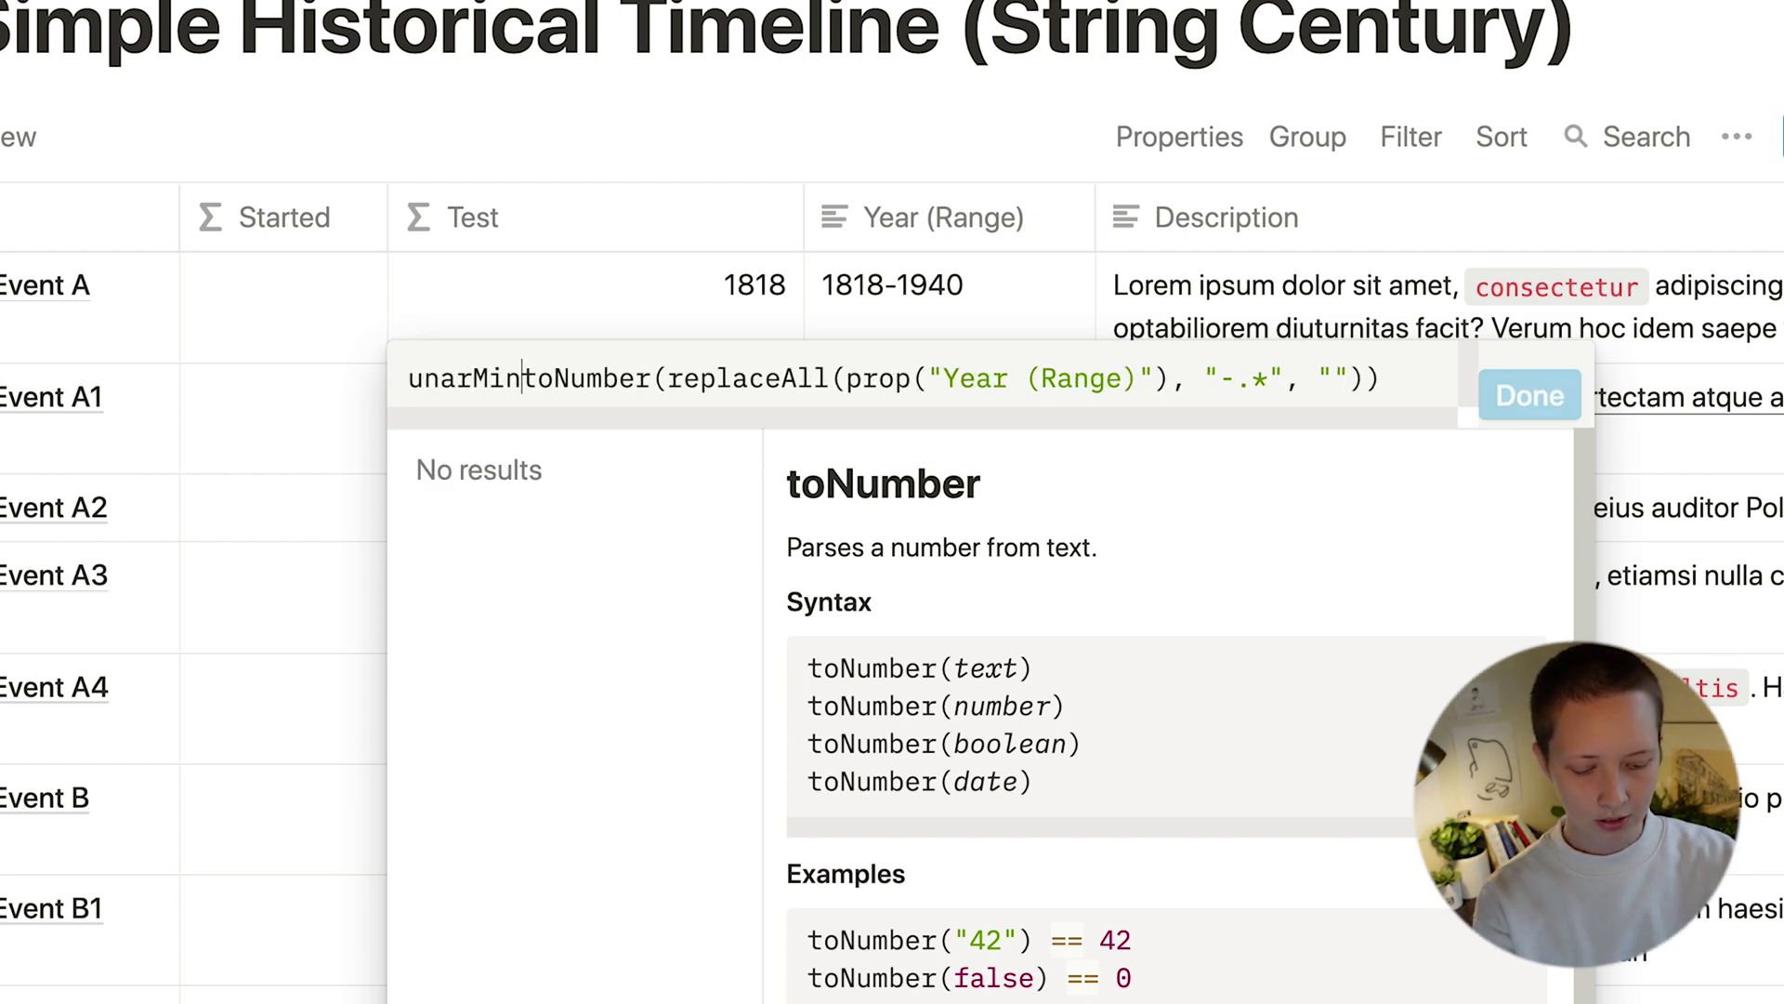
click(1432, 386)
text())
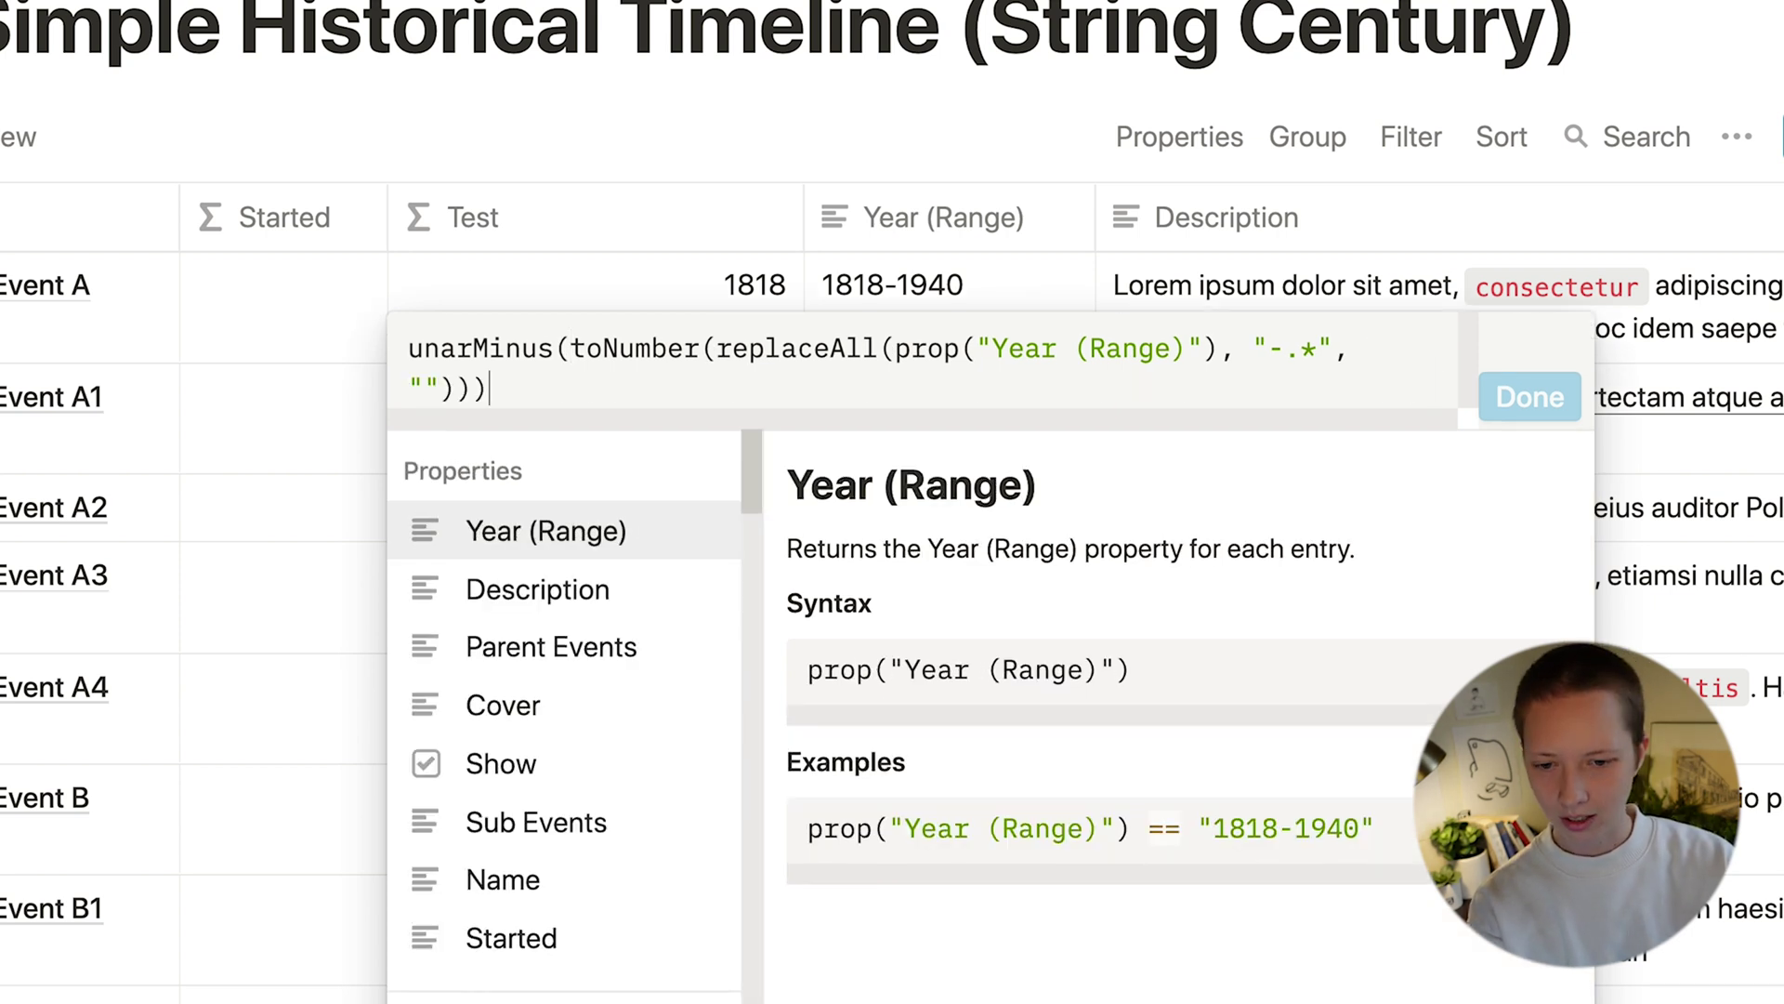
click(490, 350)
text(y)
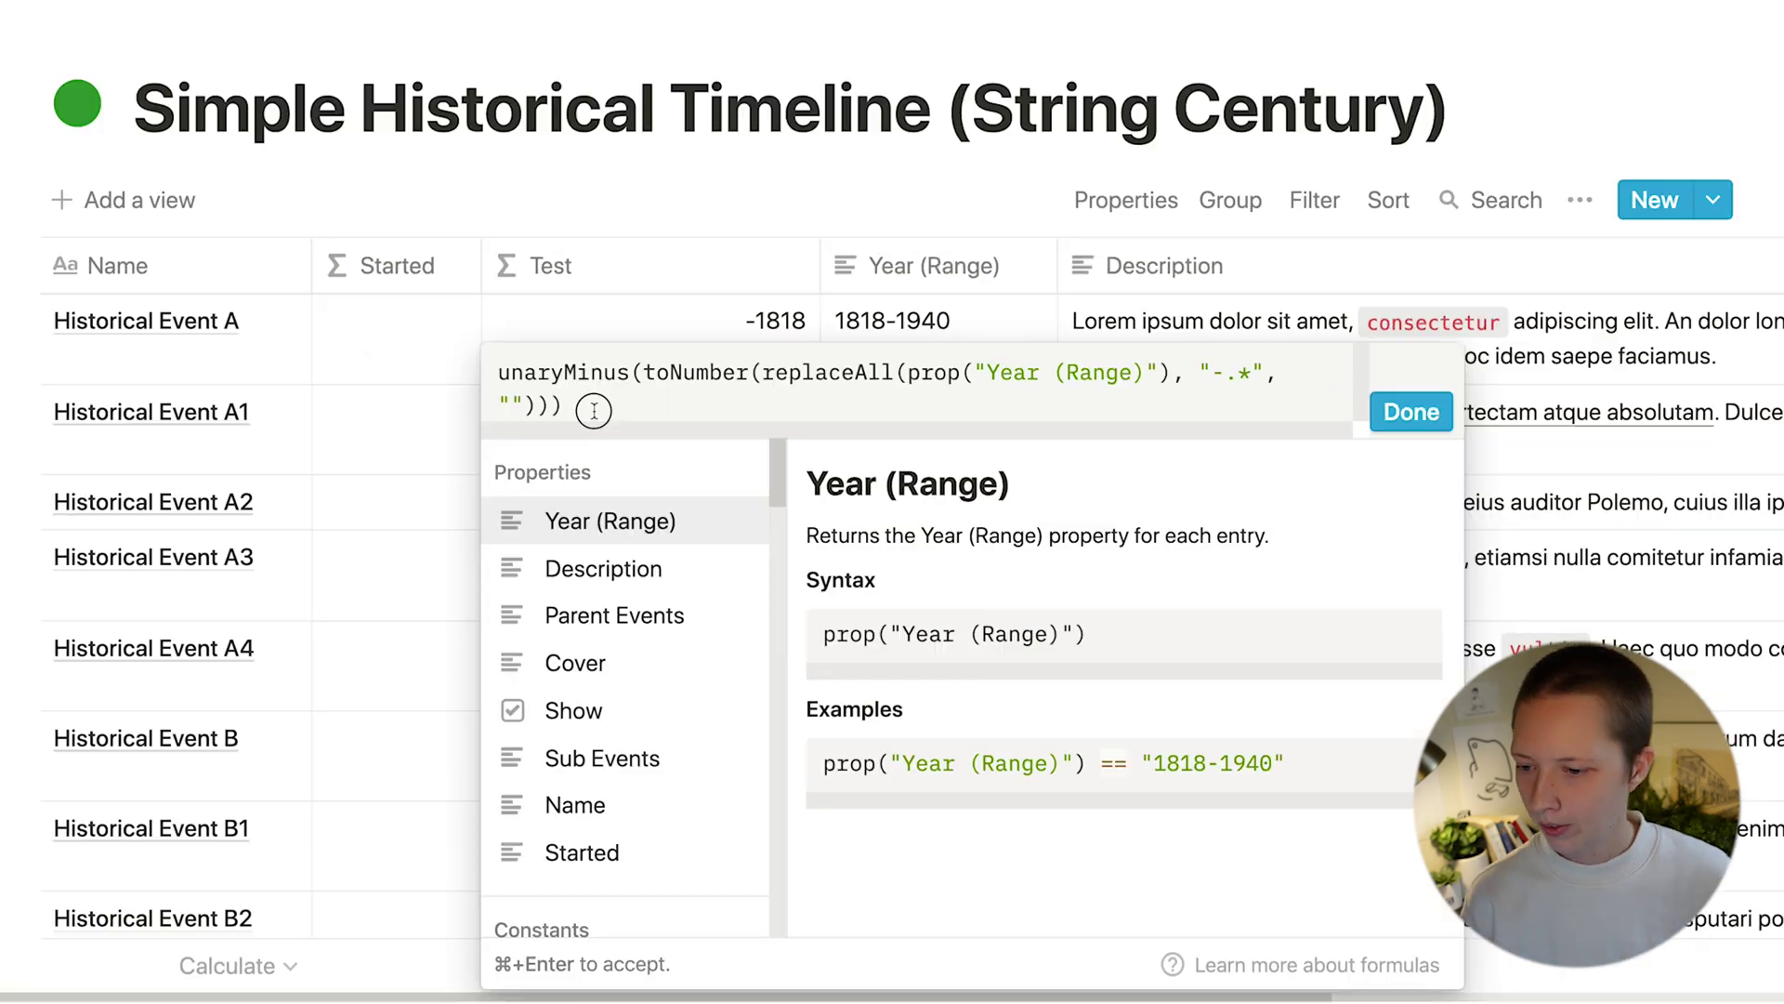
drag(489, 440, 402, 402)
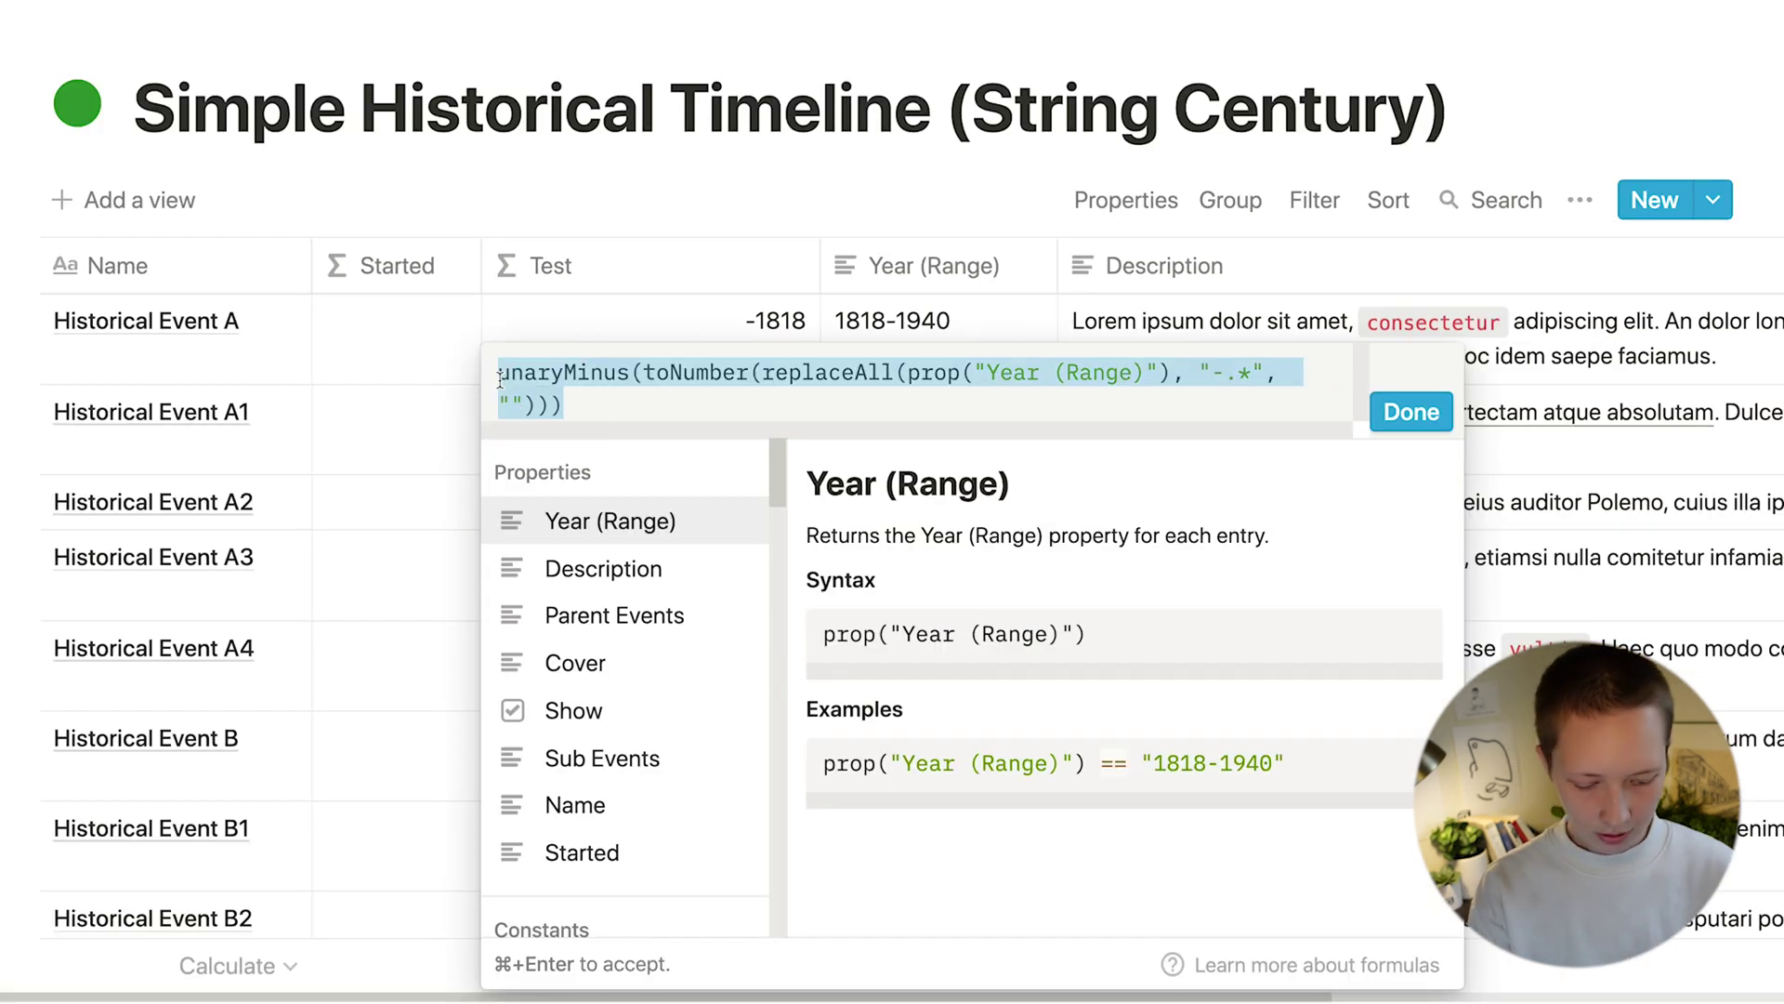
Step: Fill Started's if with the negated start year for BC and toNumber(replaceAll(...)) otherwise
text(if(contains(prop("Year (Range)"), "BC"), "", ""))
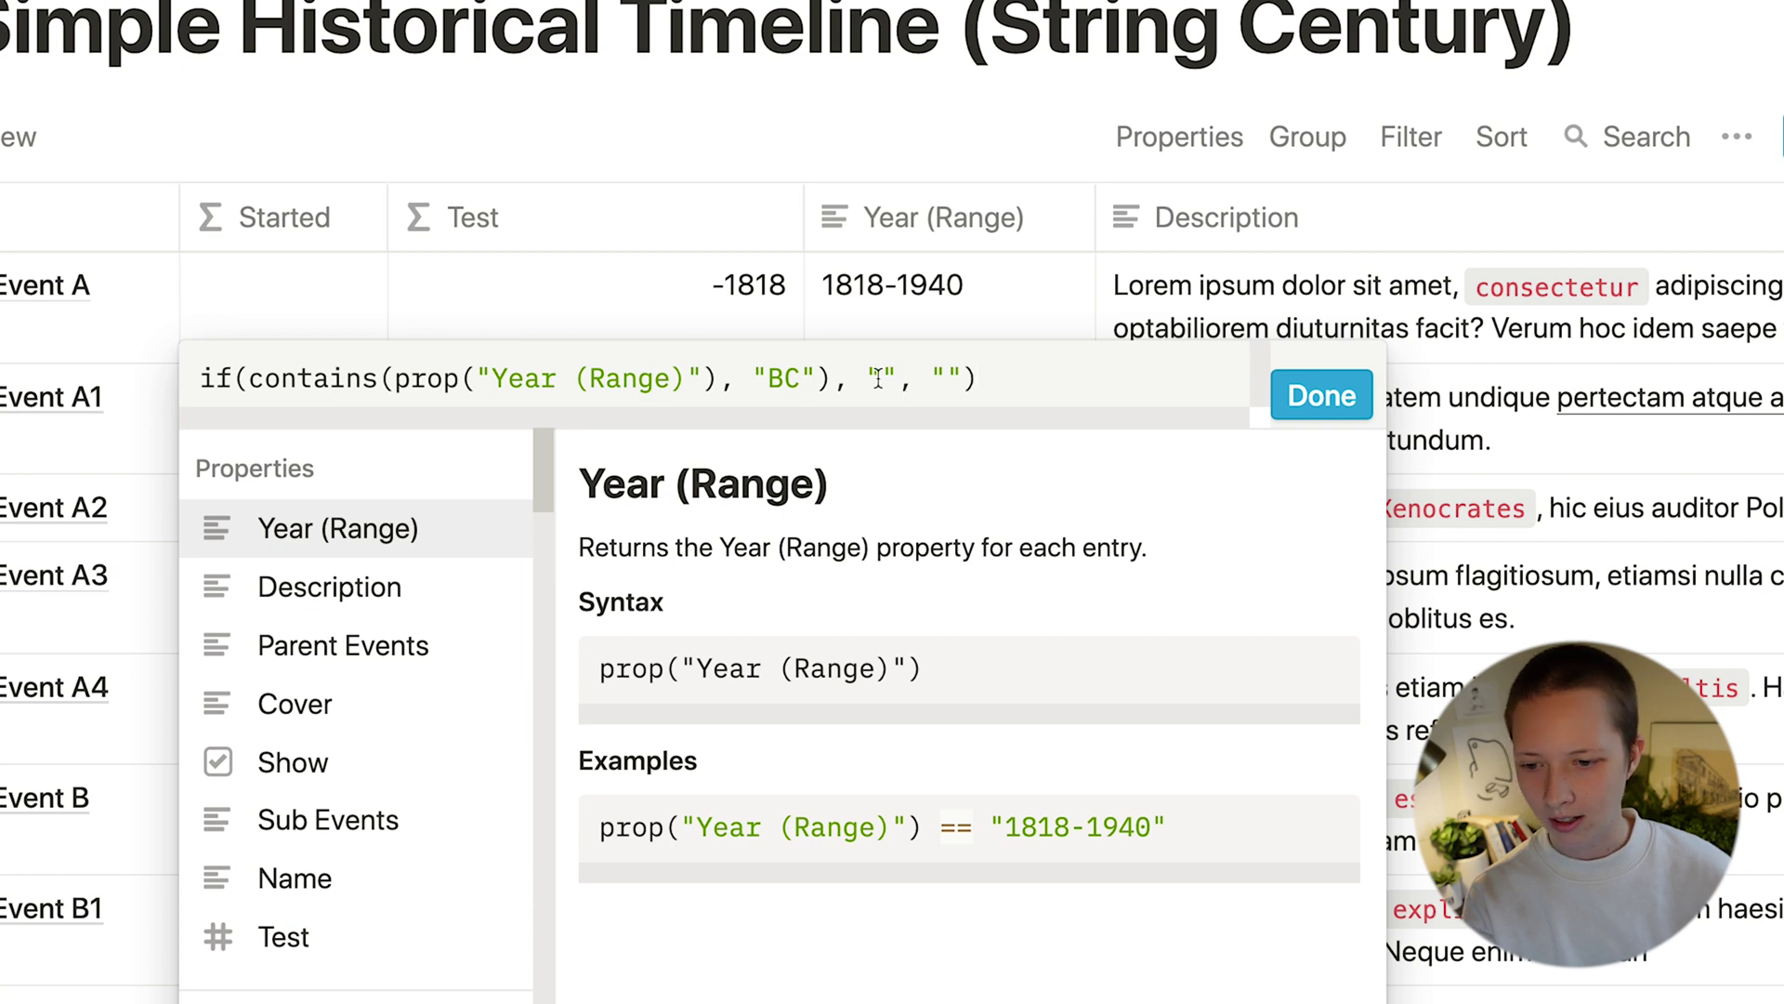
drag(893, 378, 866, 378)
text(unaryMinus(toNumber(replaceAll(prop("Year (Range)"), "-.*", ""))))
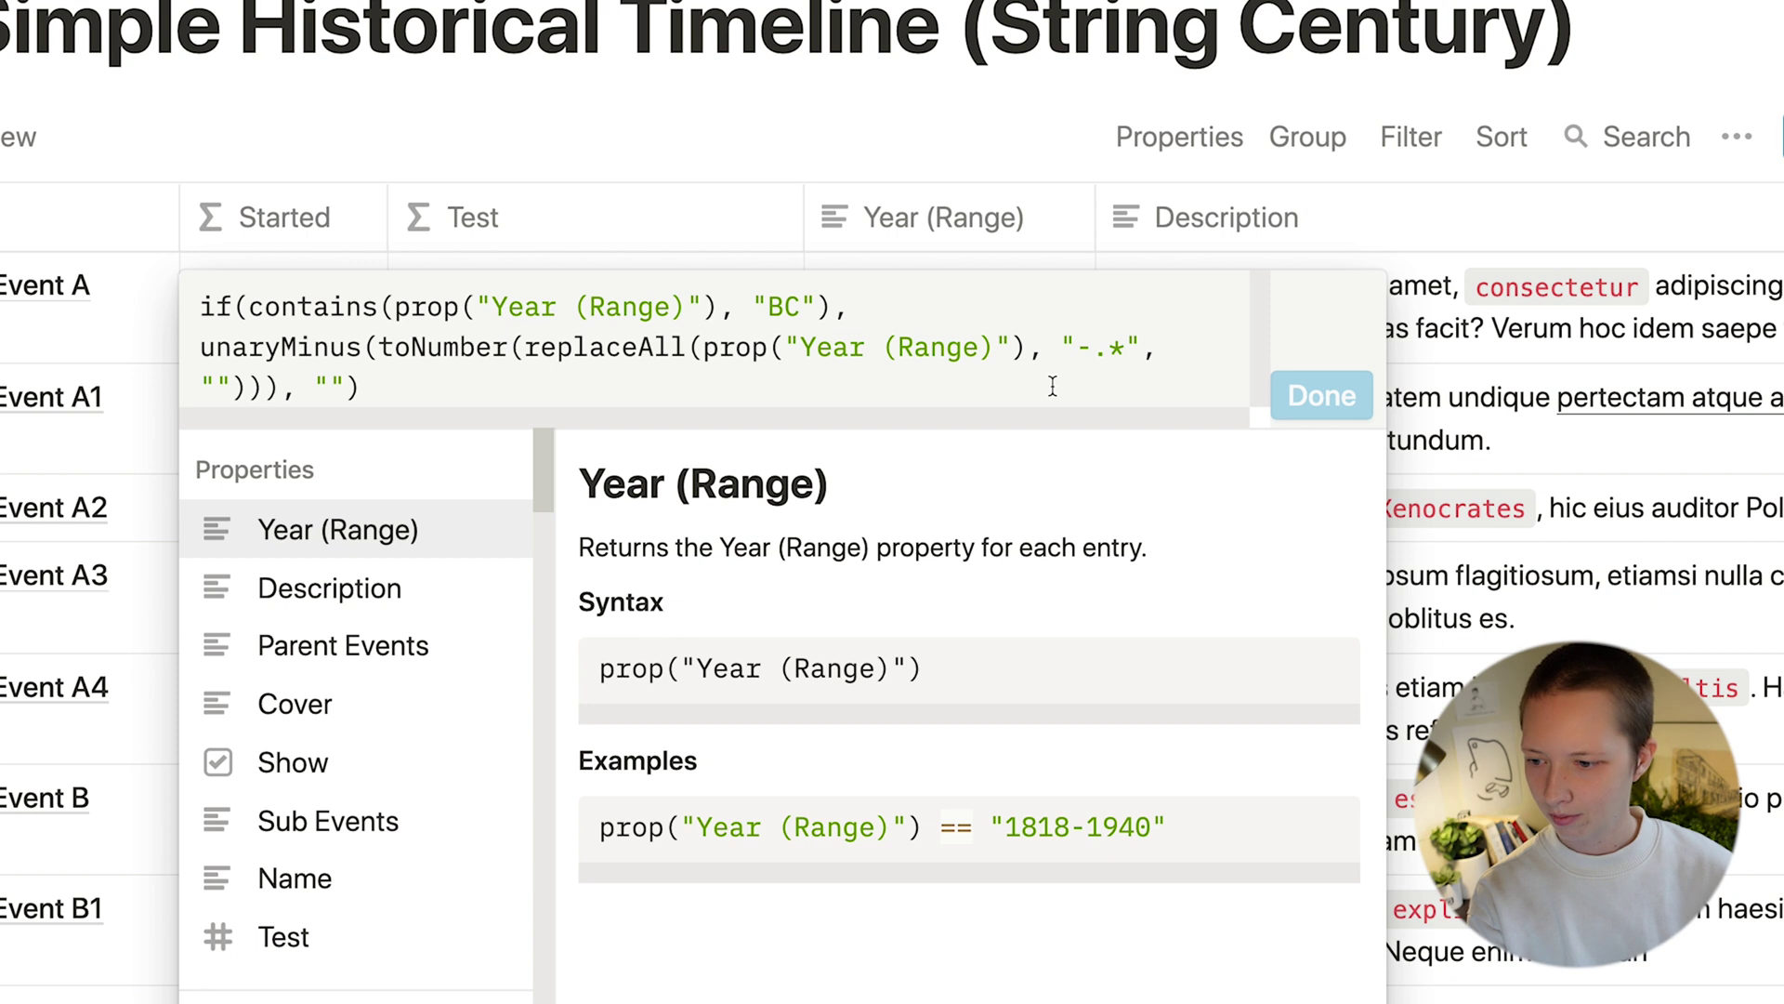
click(344, 389)
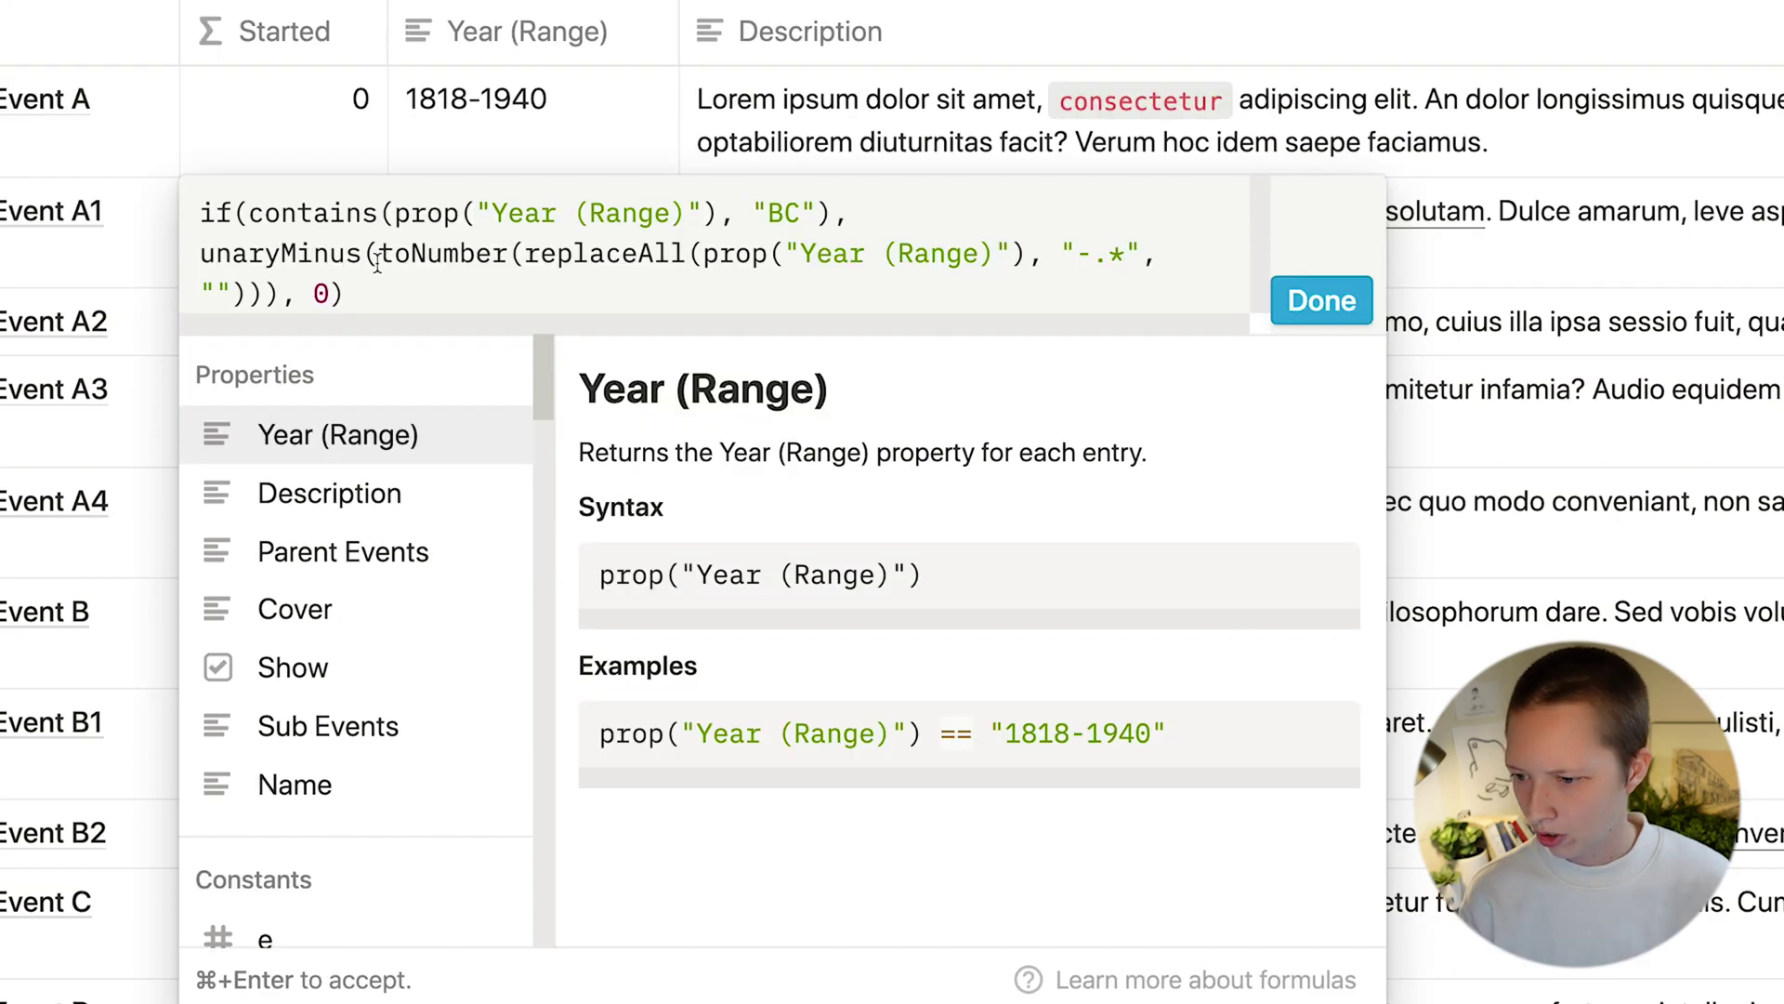
drag(378, 254, 263, 294)
key(super+c)
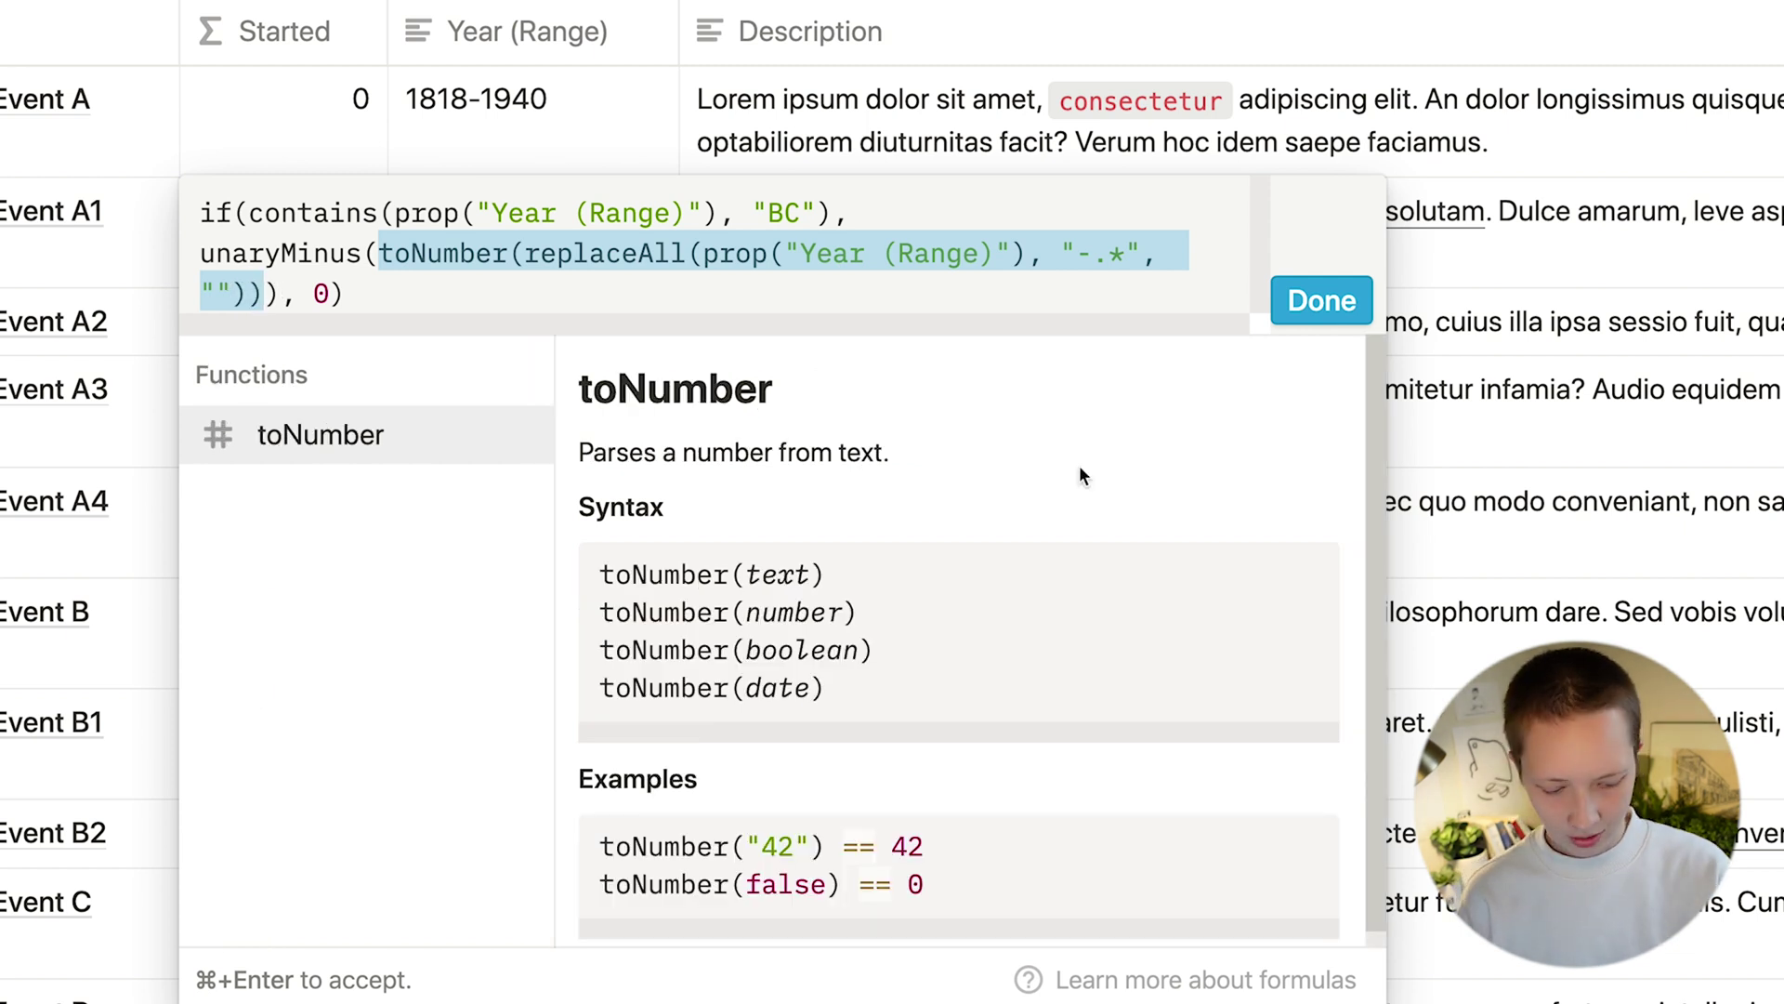
key(Right)
key(Right)
key(Right)
key(Right)
key(BackSpace)
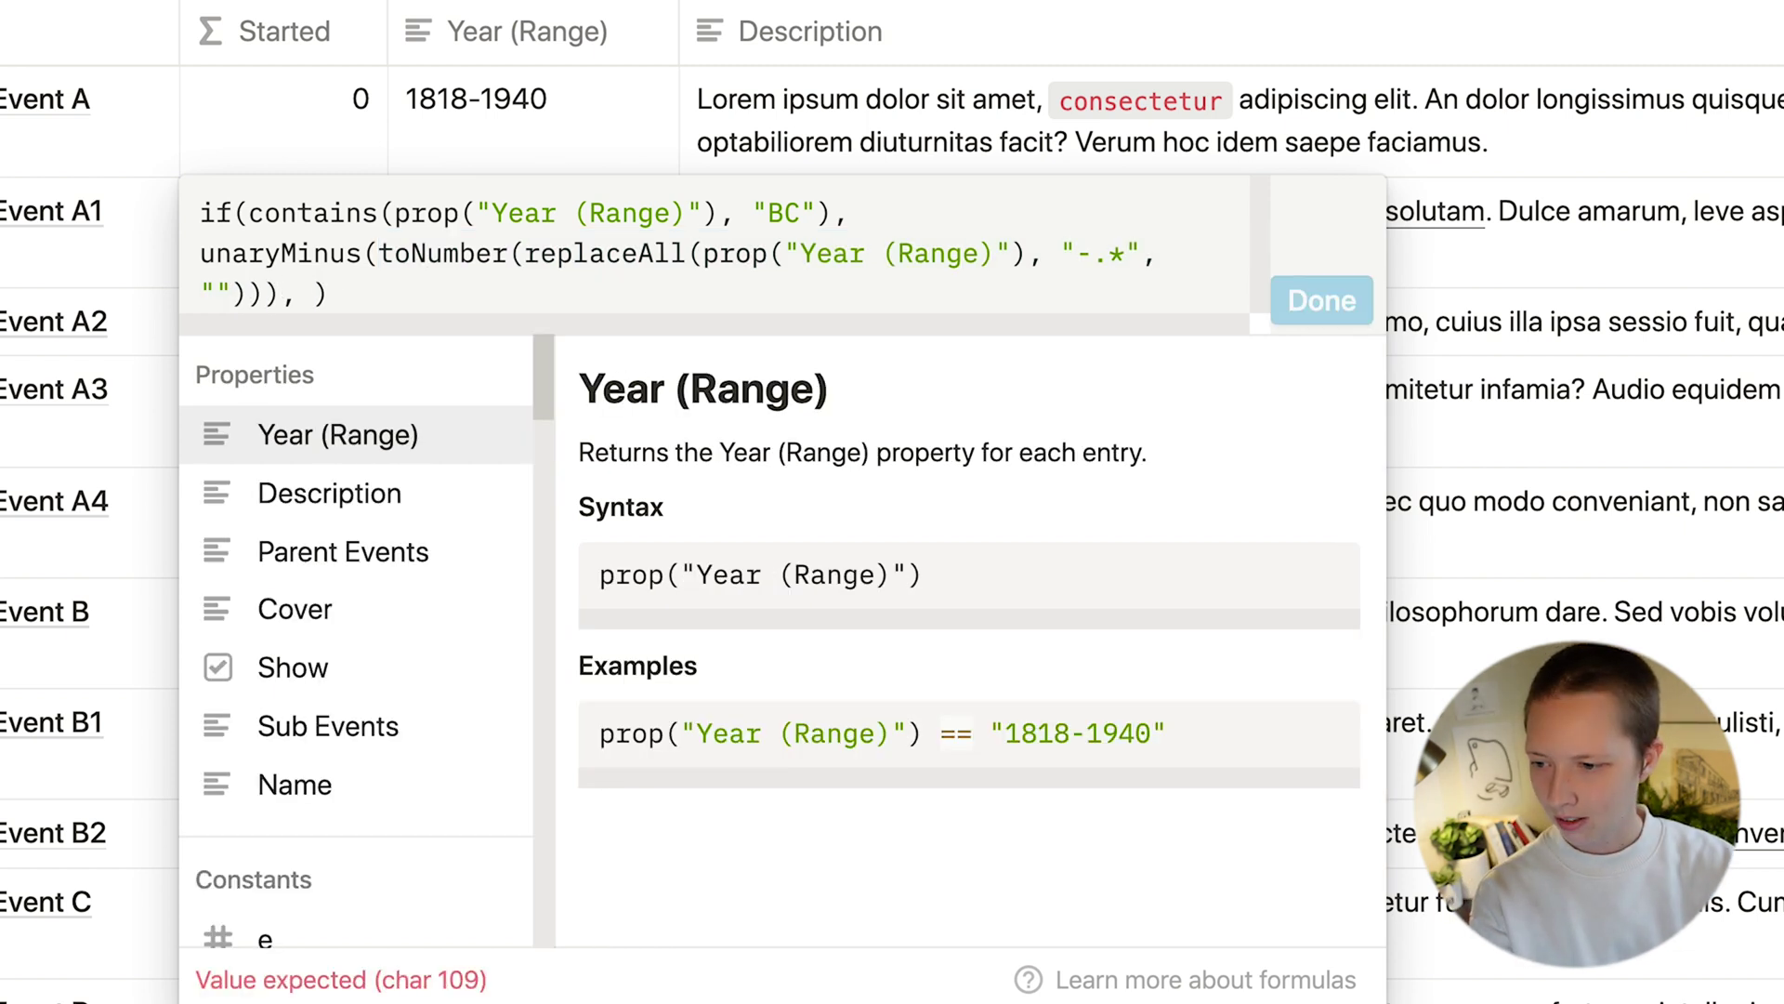
key(super+v)
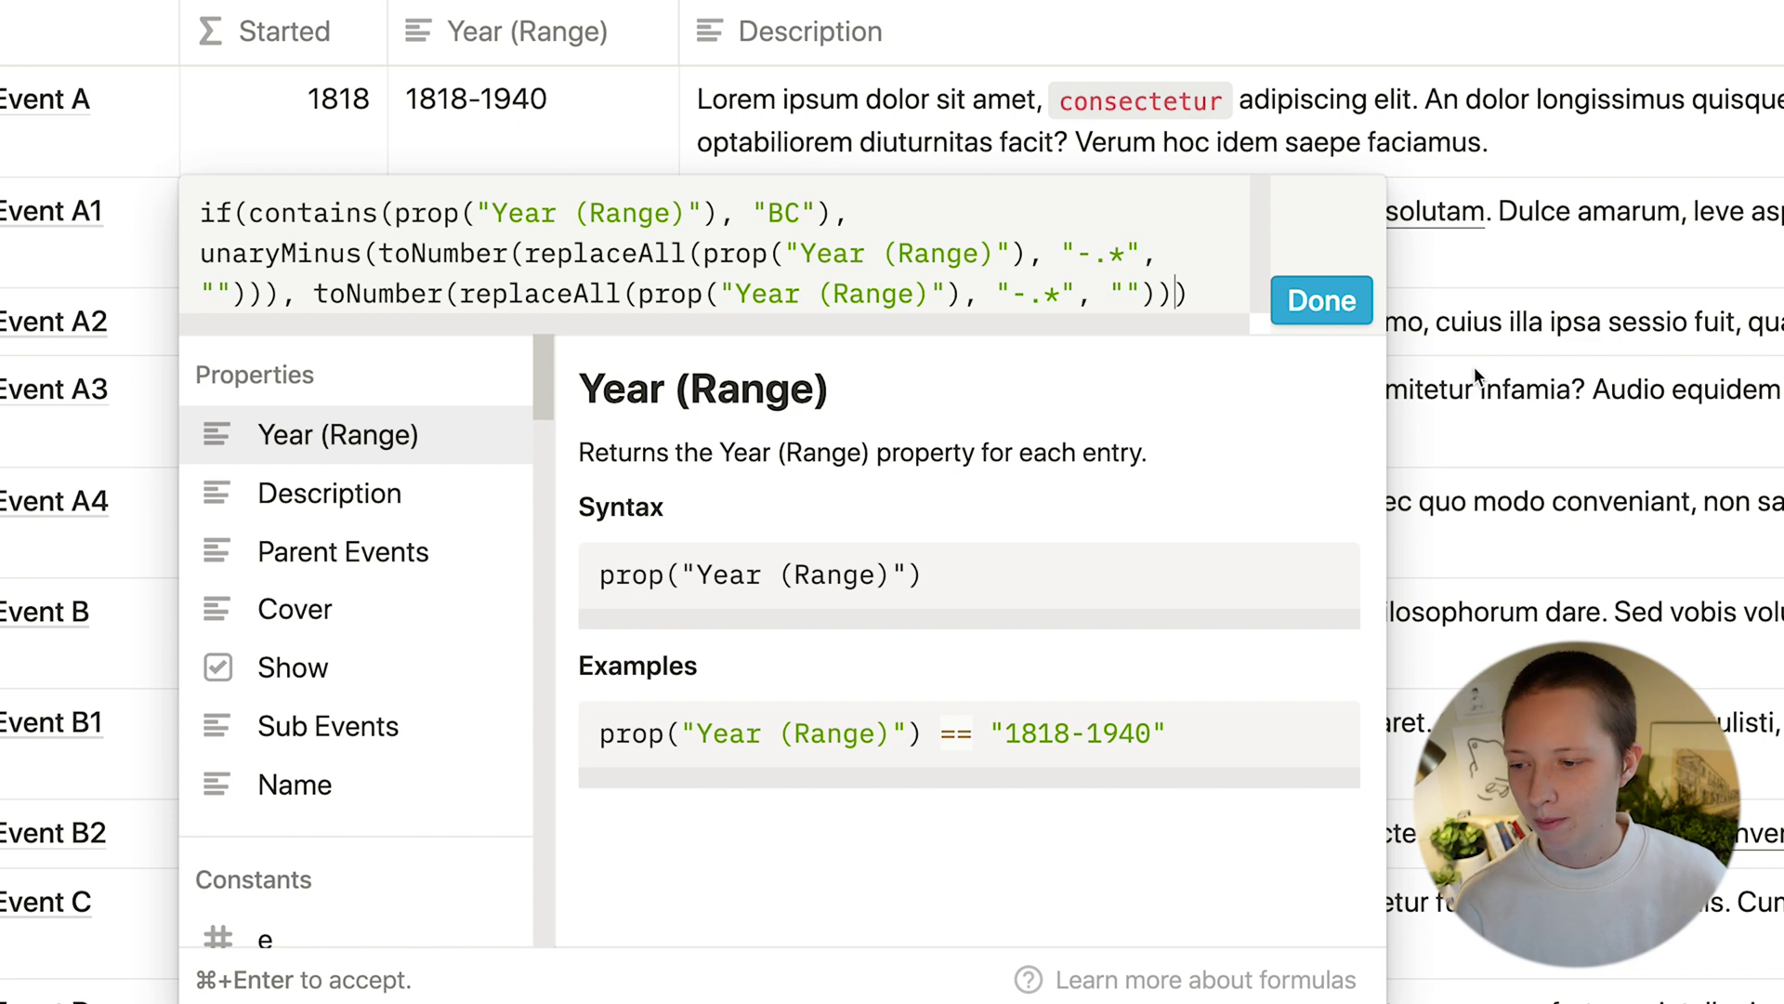
key(super+Return)
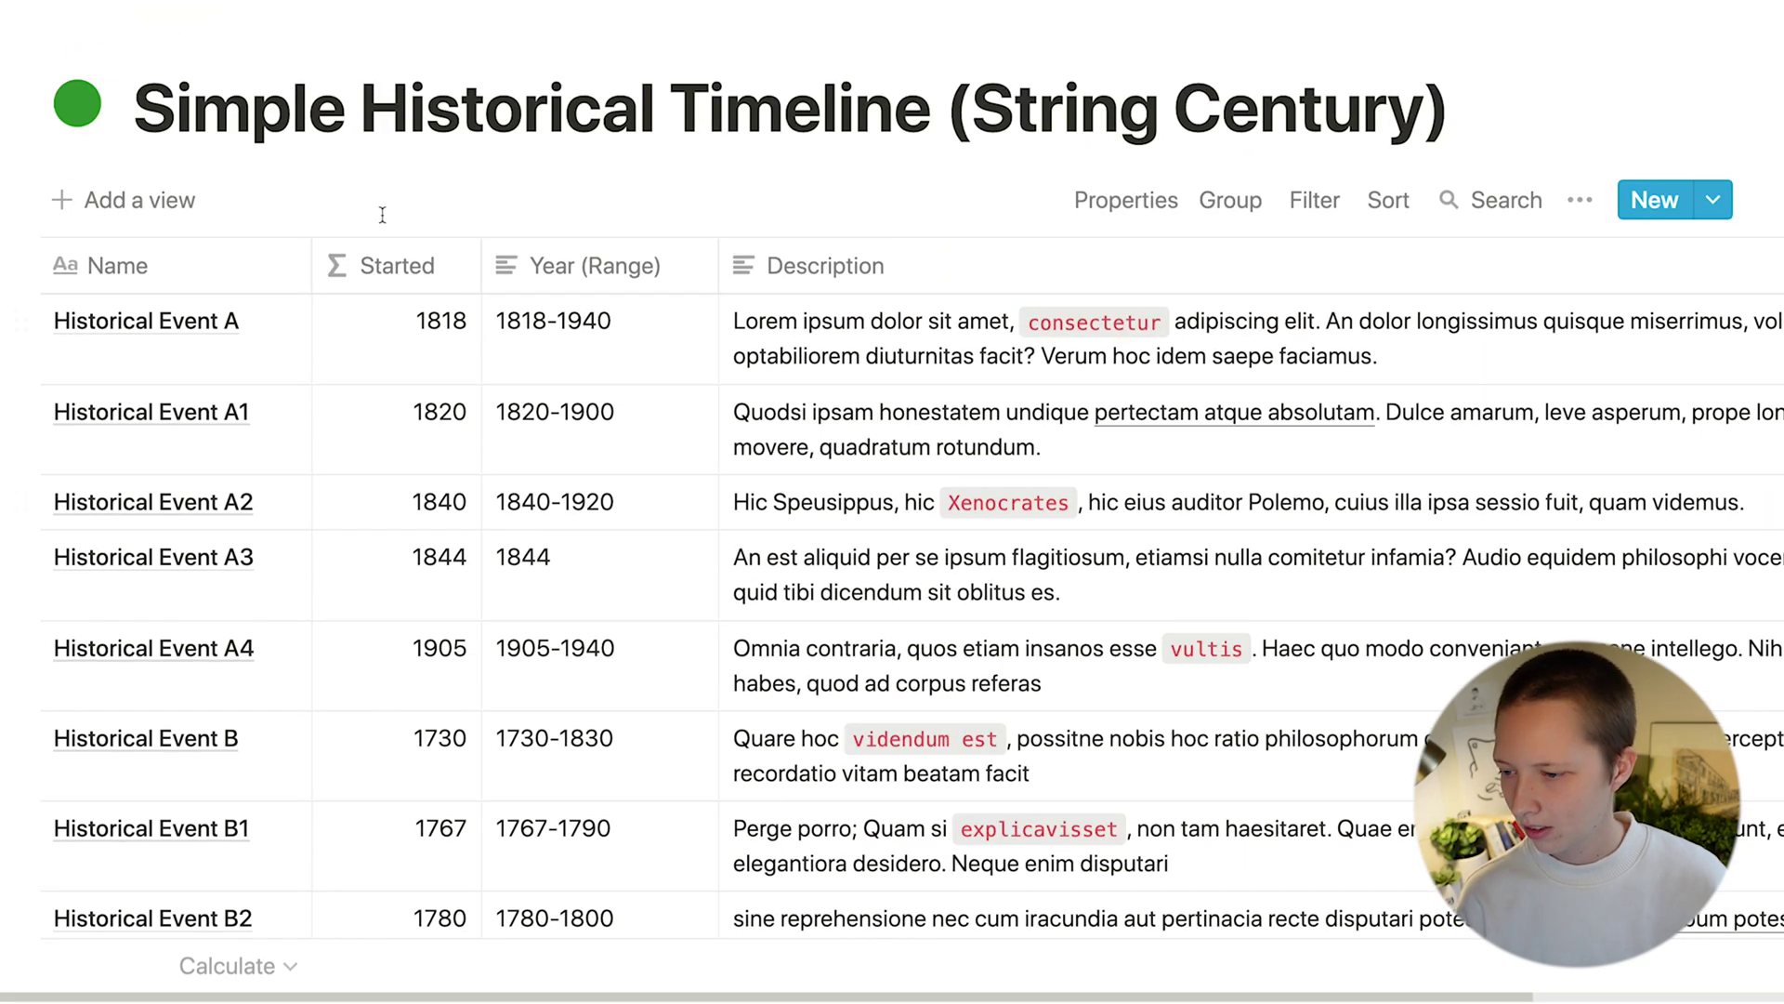
Step: Create a new Board view of the database named Board
click(507, 266)
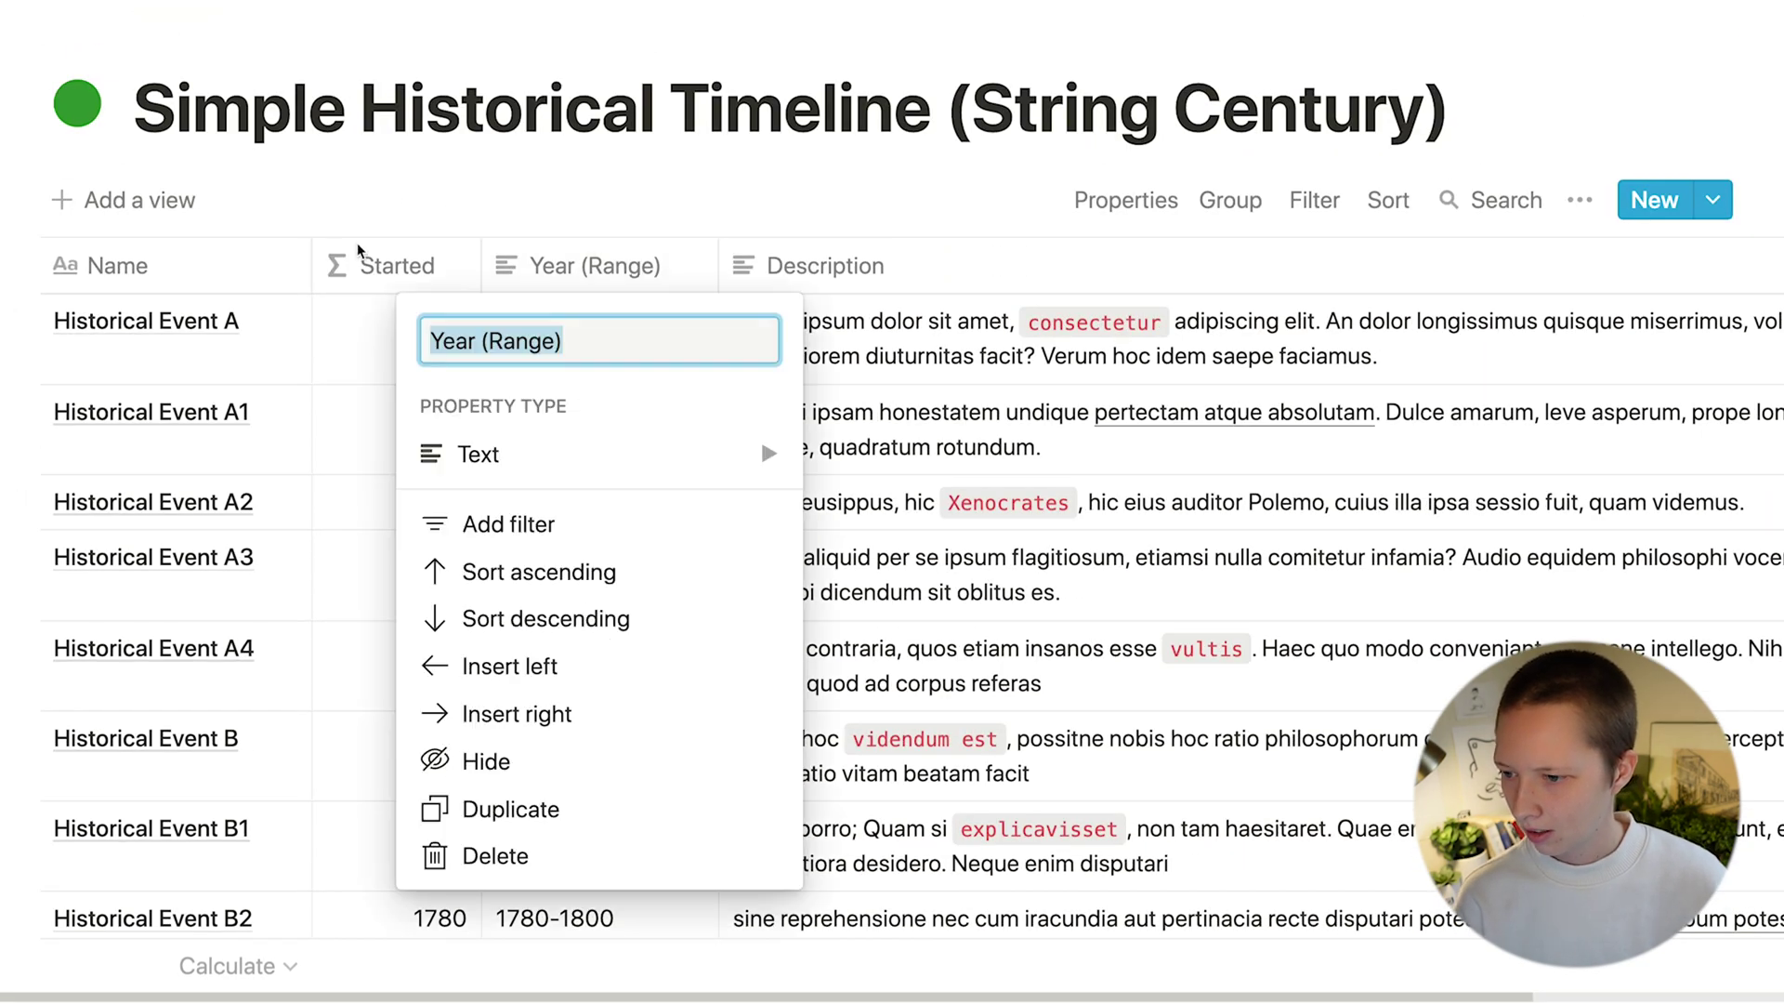
click(357, 242)
click(163, 214)
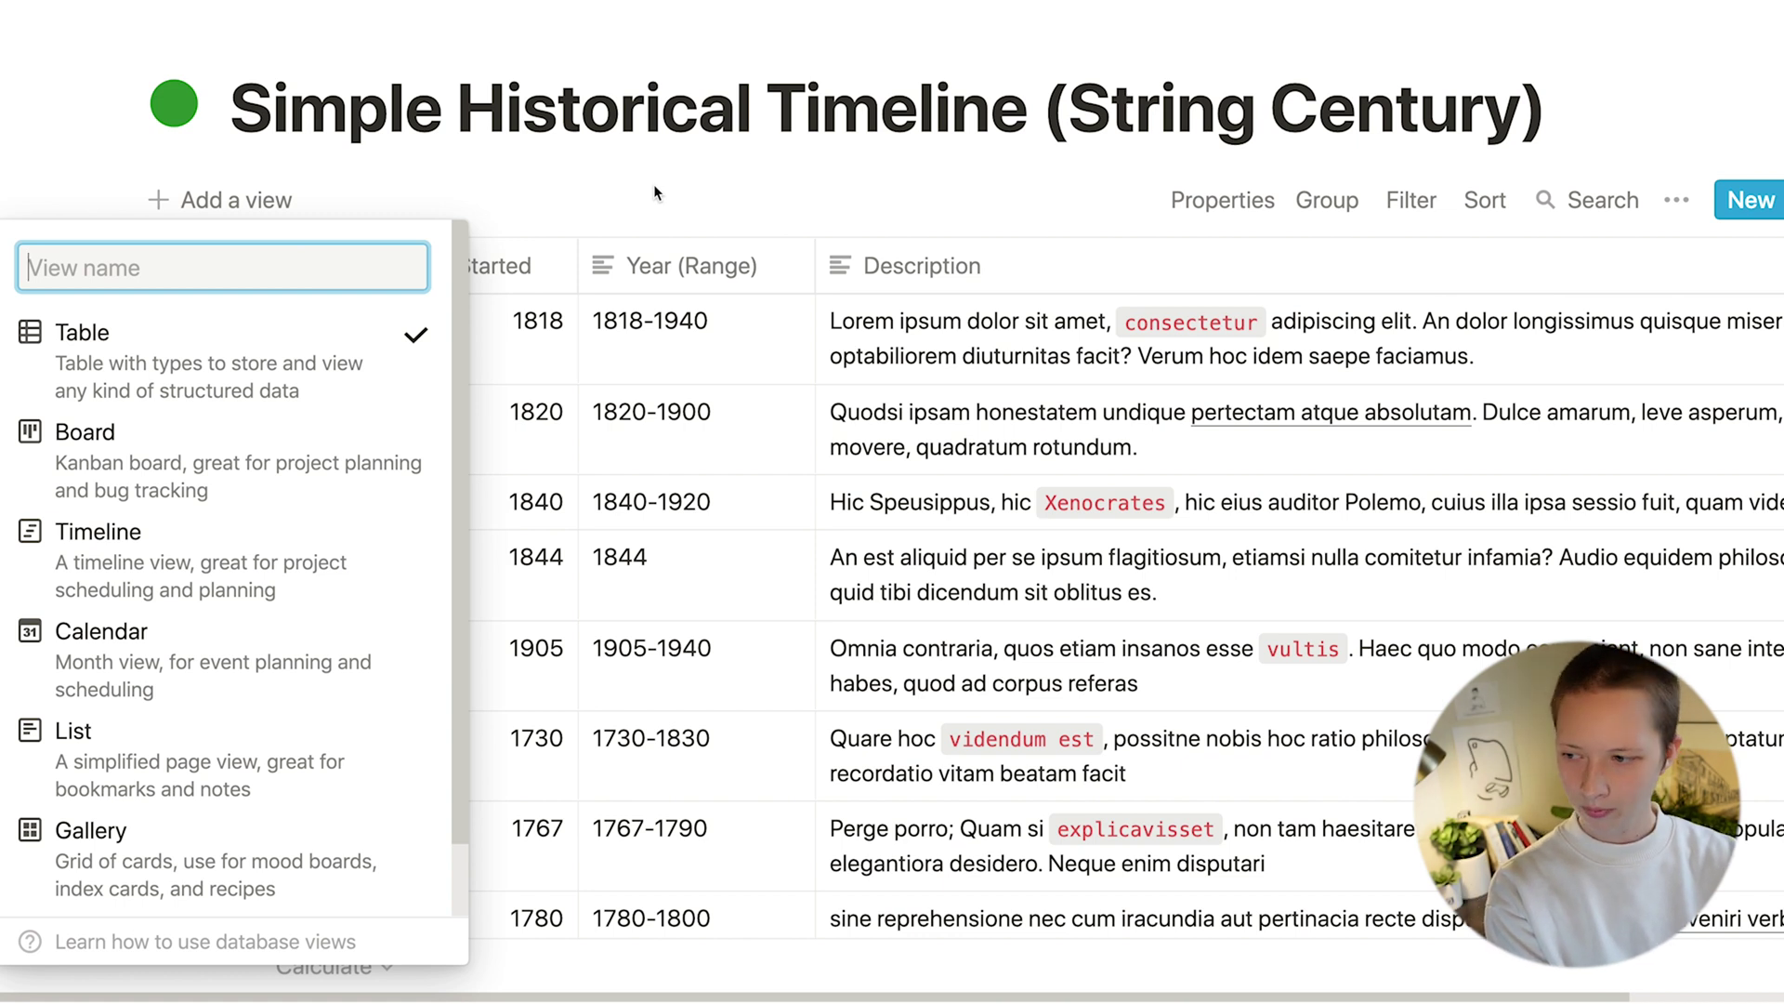
text(Boar)
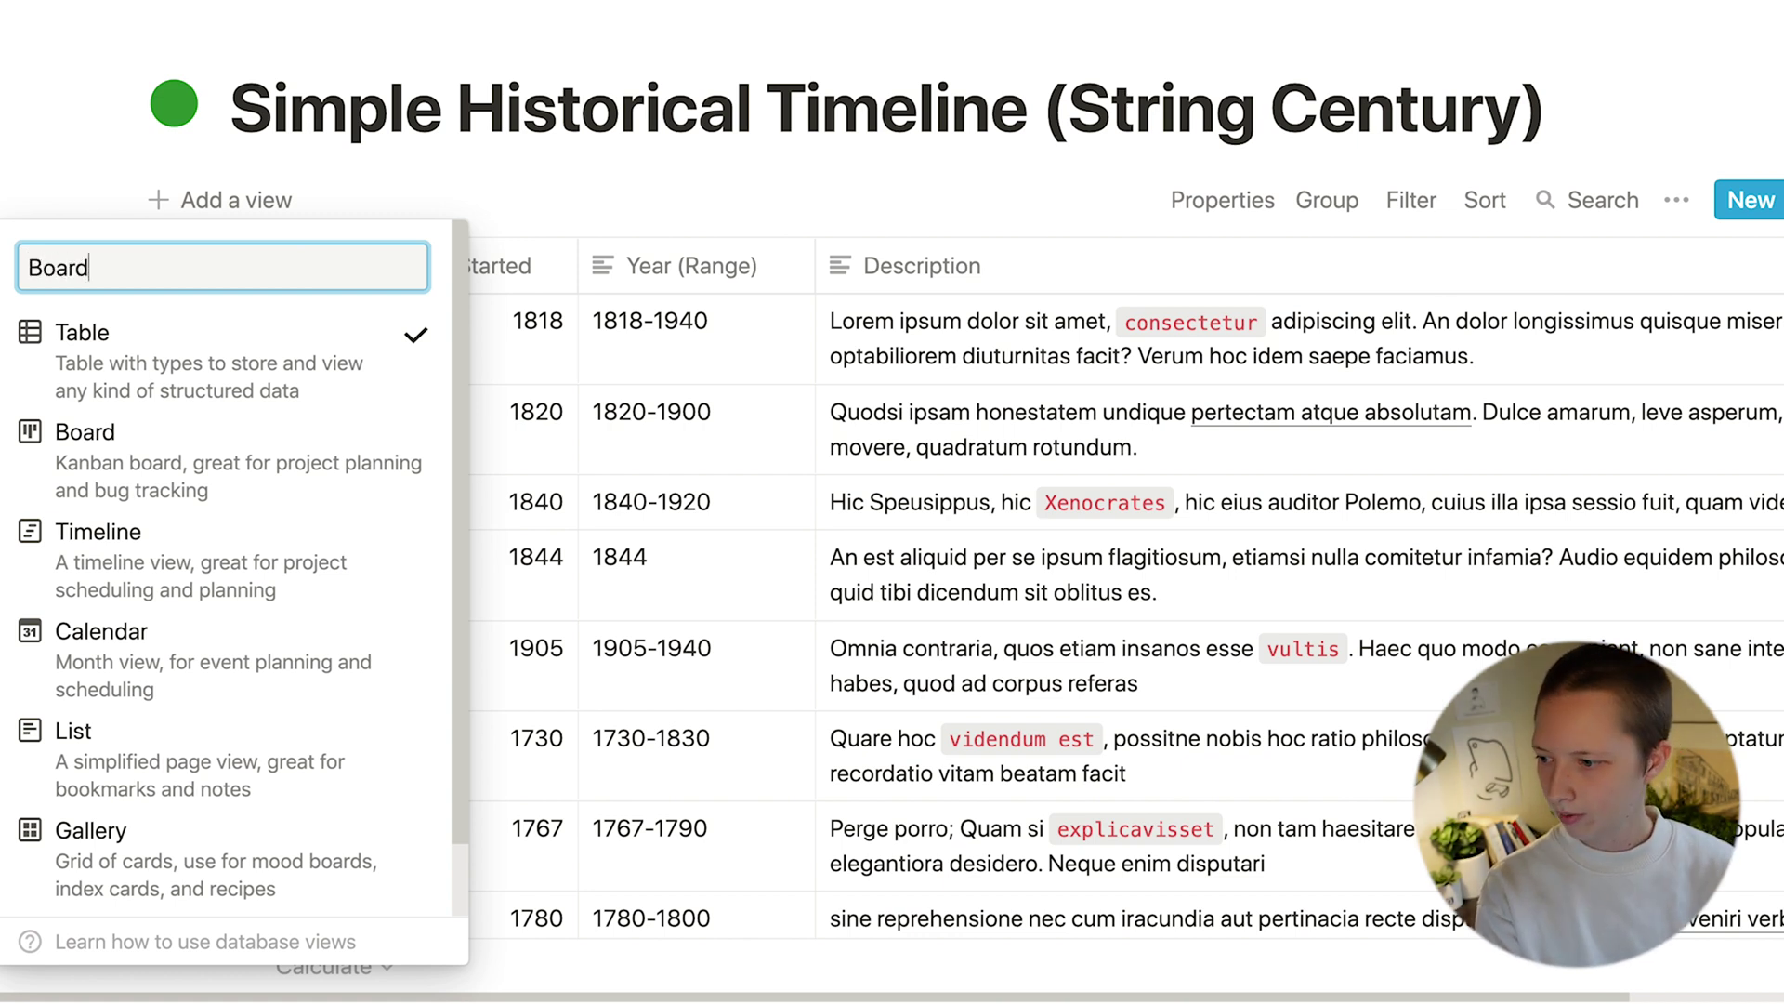
text(d)
click(195, 455)
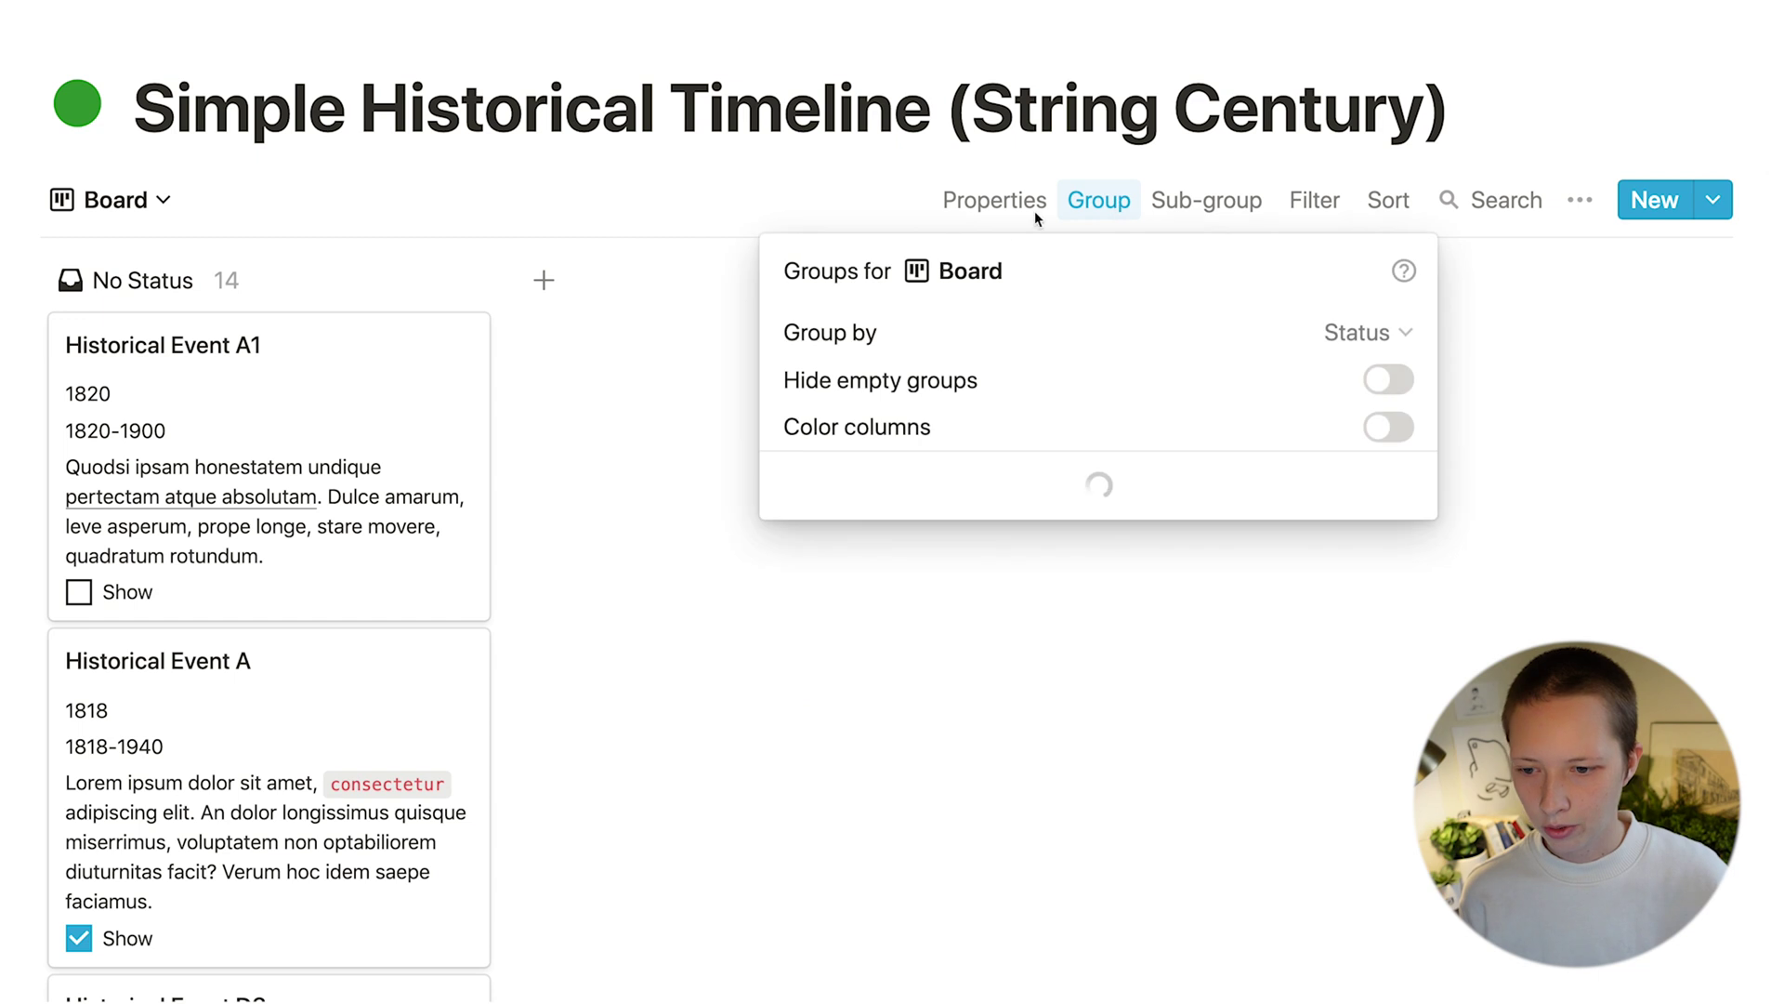
Step: Group the board by Started with a range from -2000 to 2000 in steps of 100
click(1365, 332)
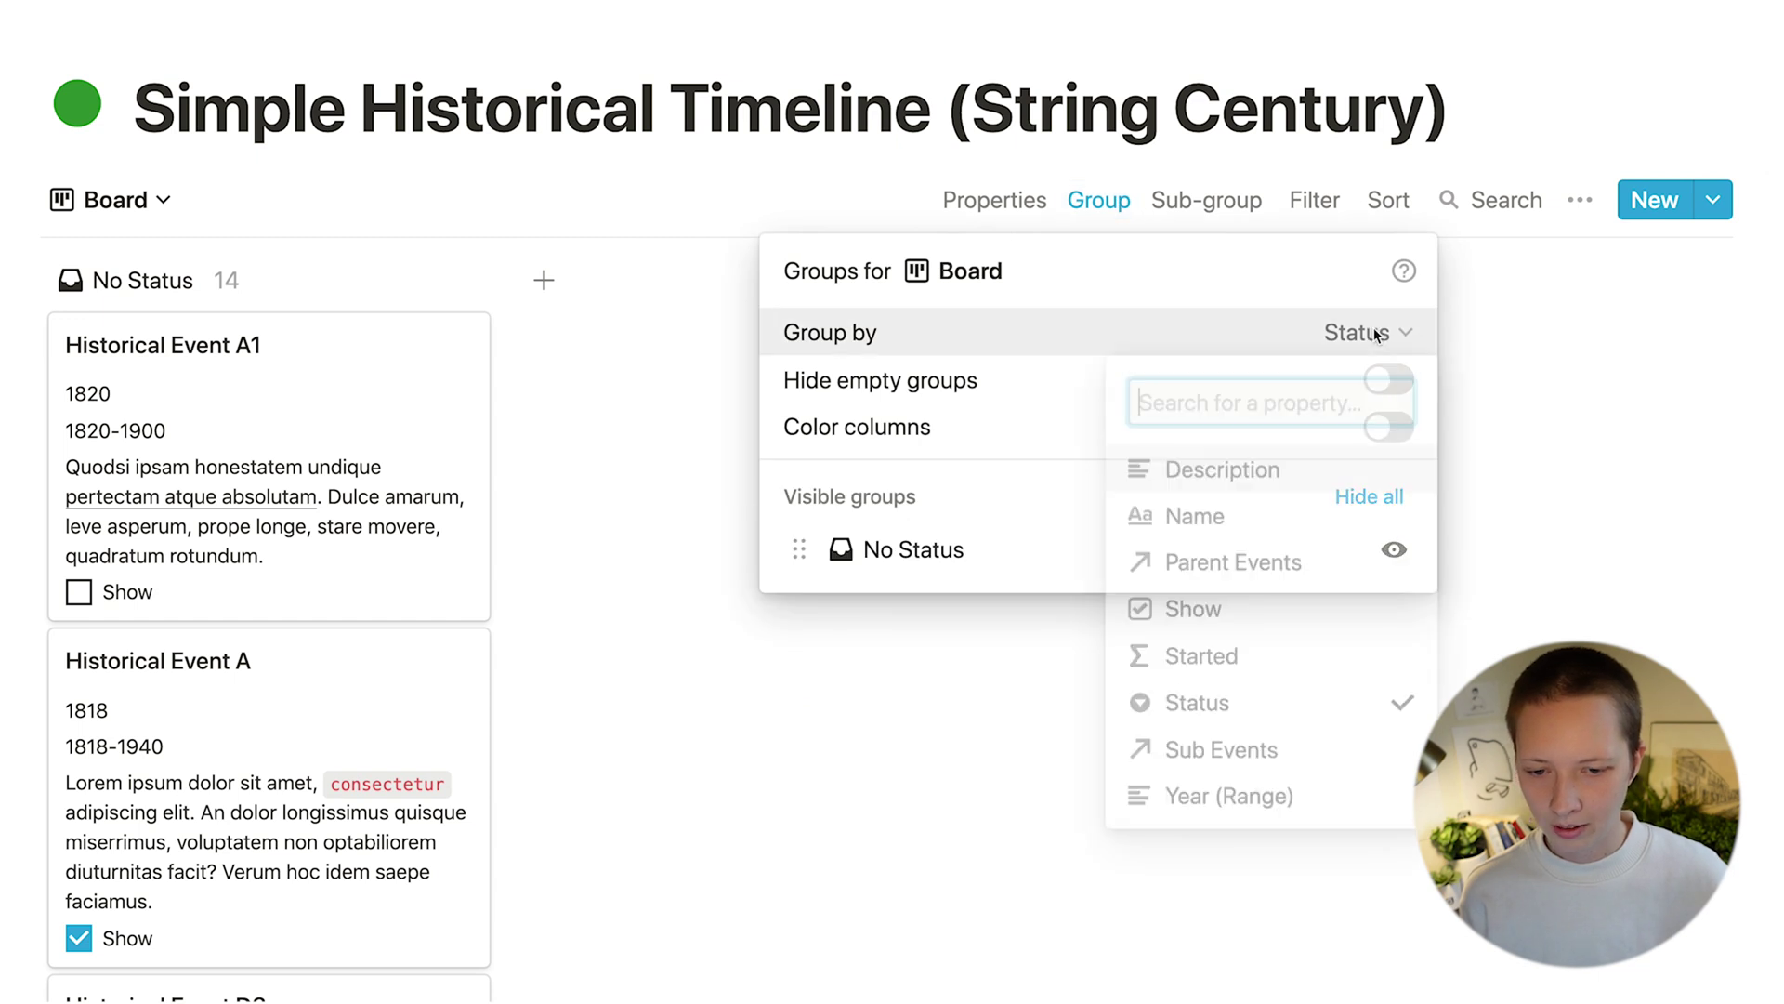
click(1245, 669)
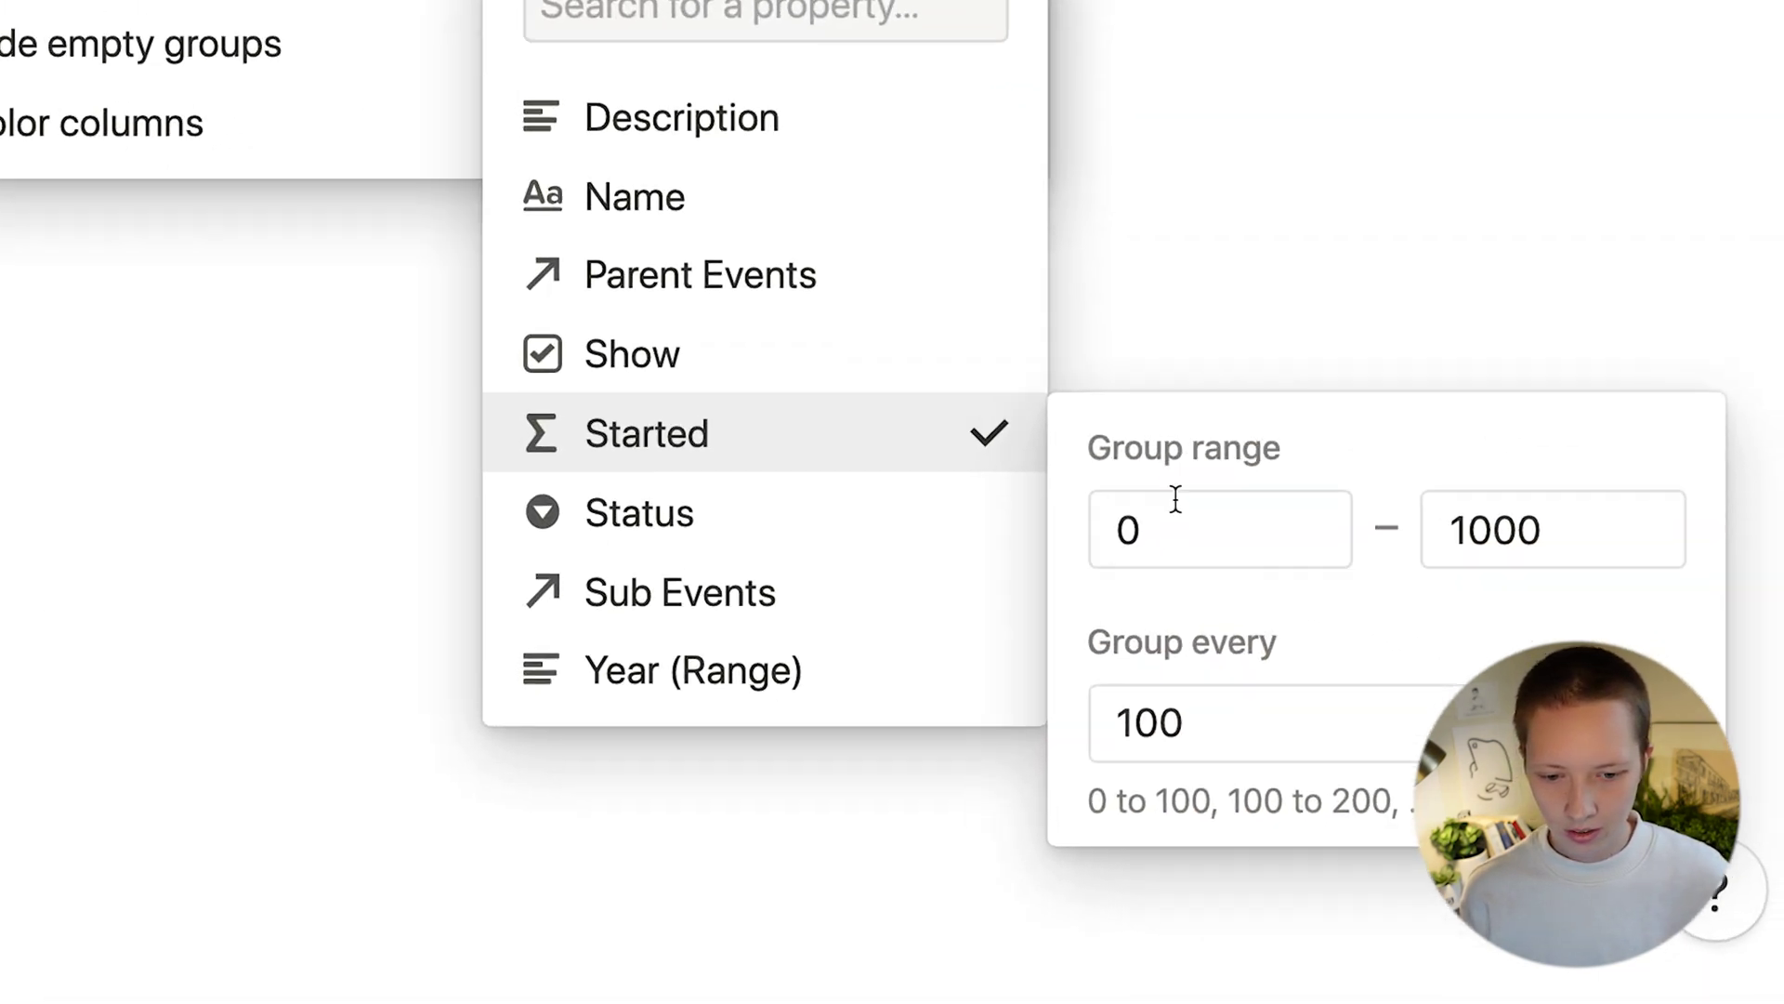
click(1510, 705)
key(BackSpace)
text(-)
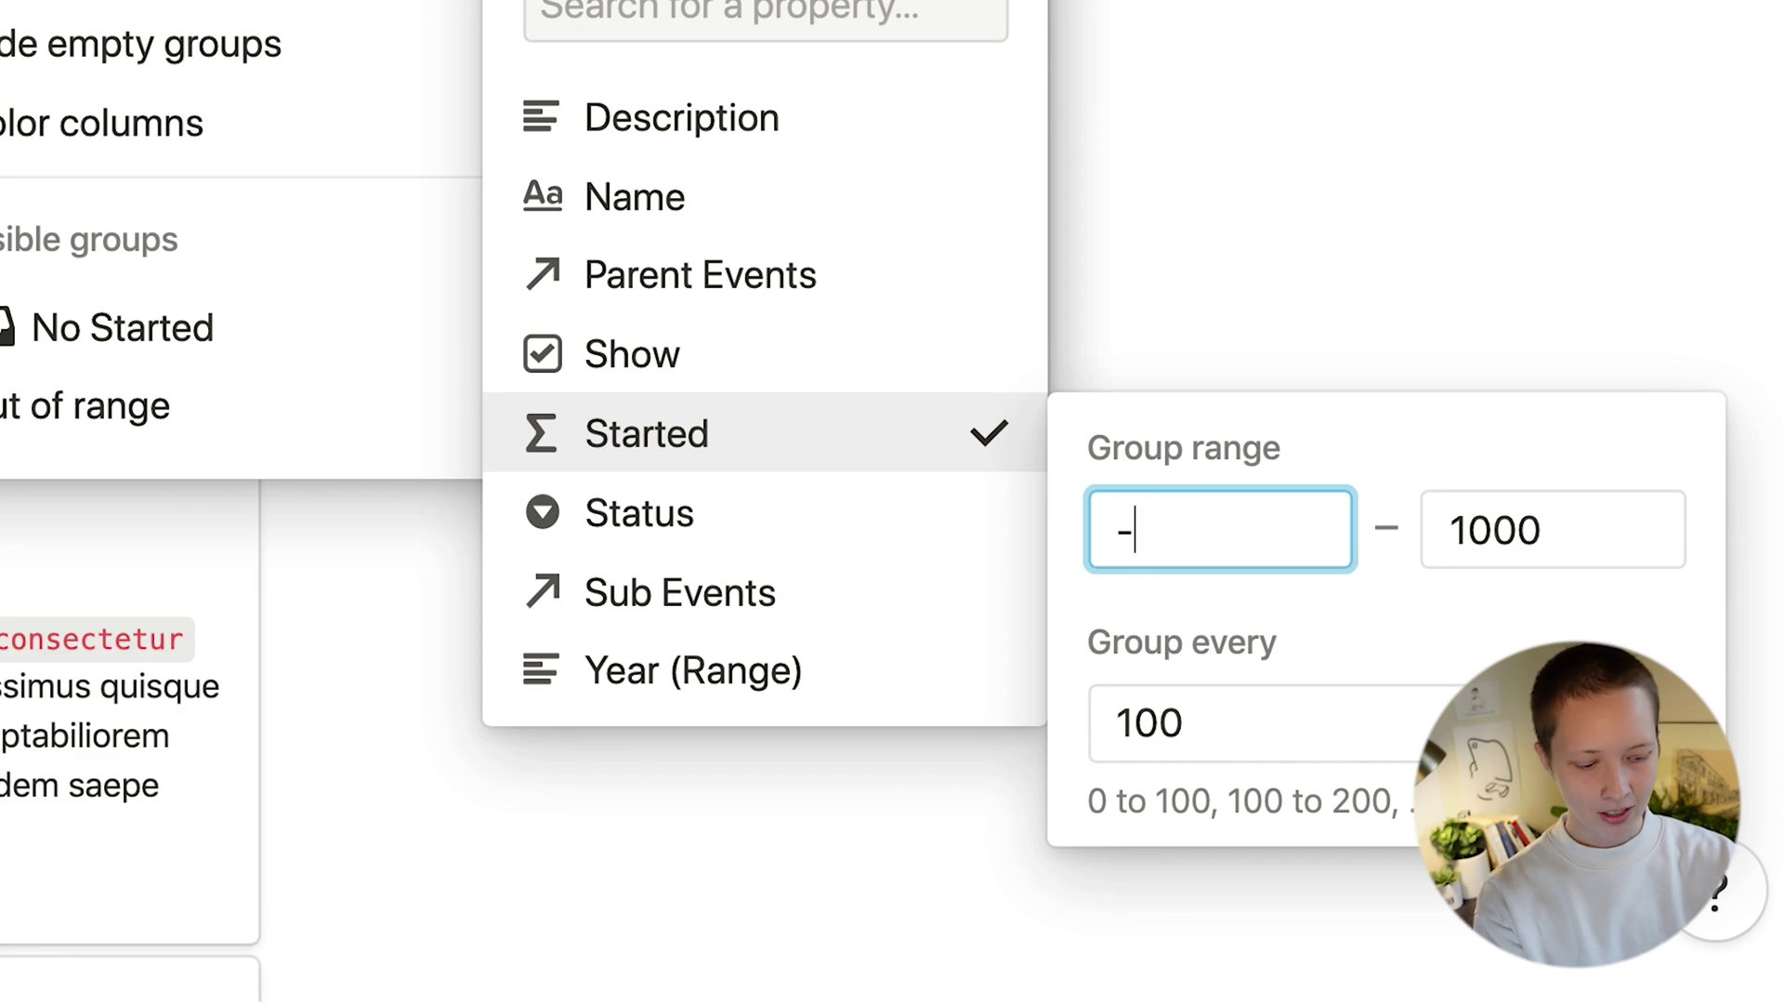
text(2000)
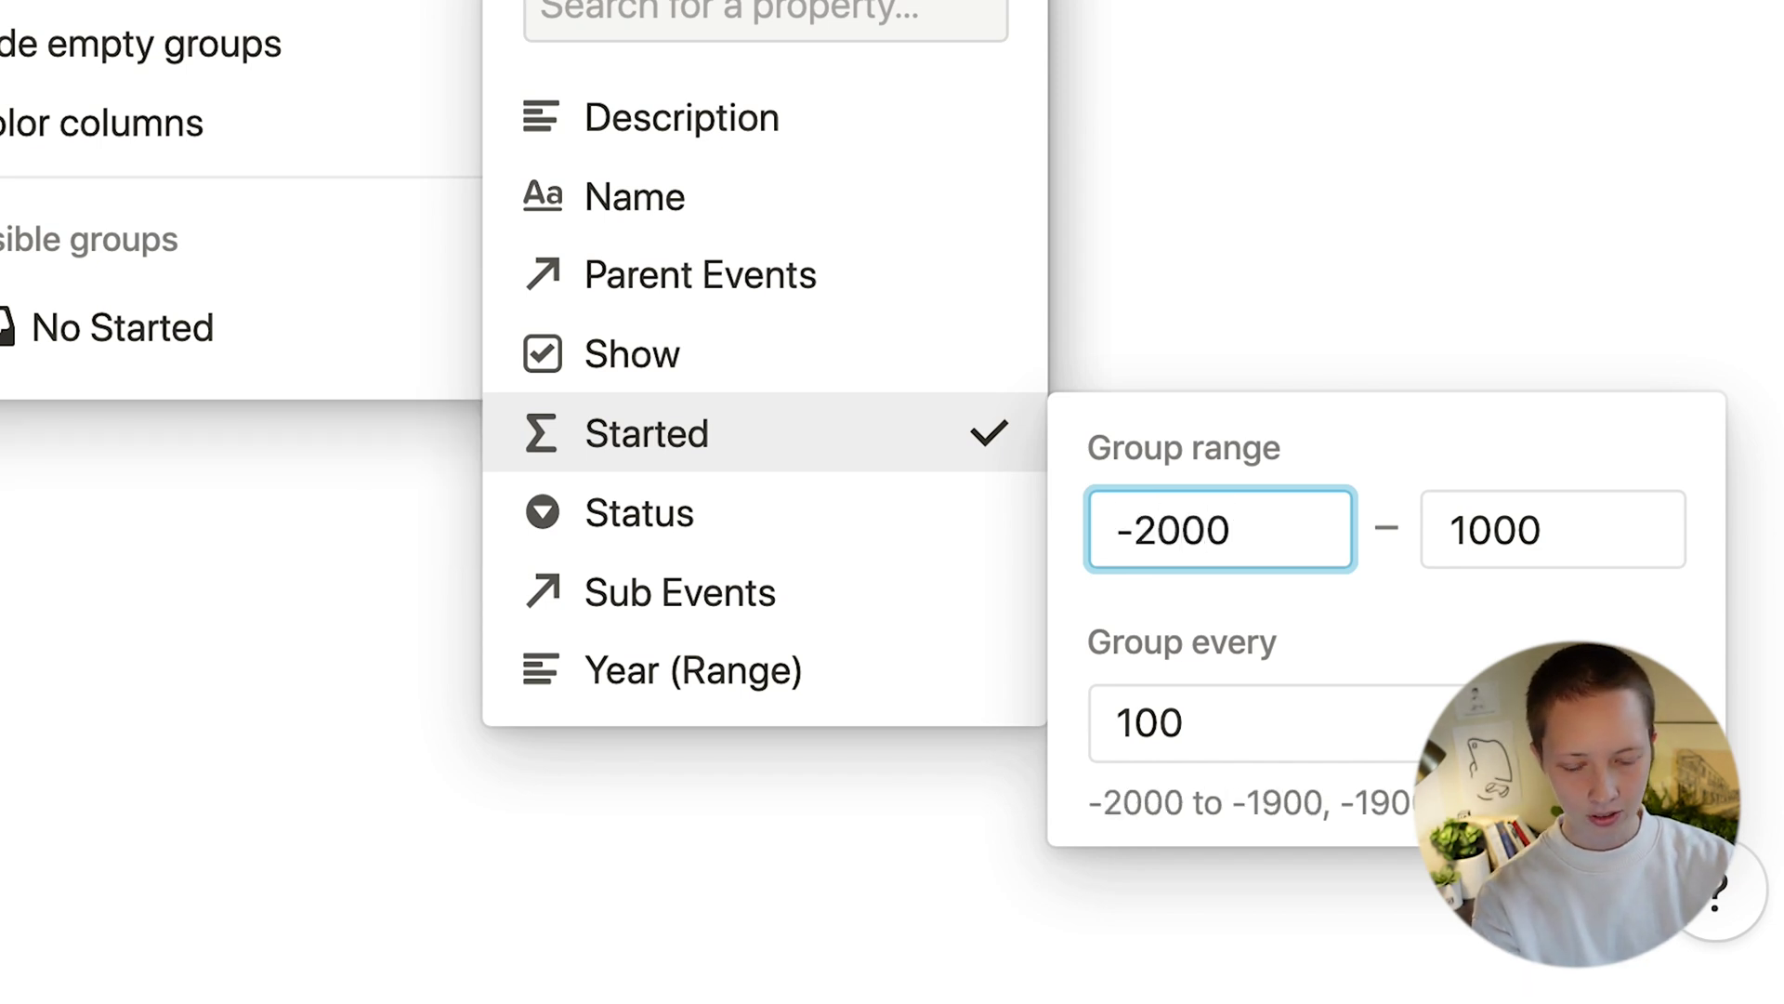
click(1603, 528)
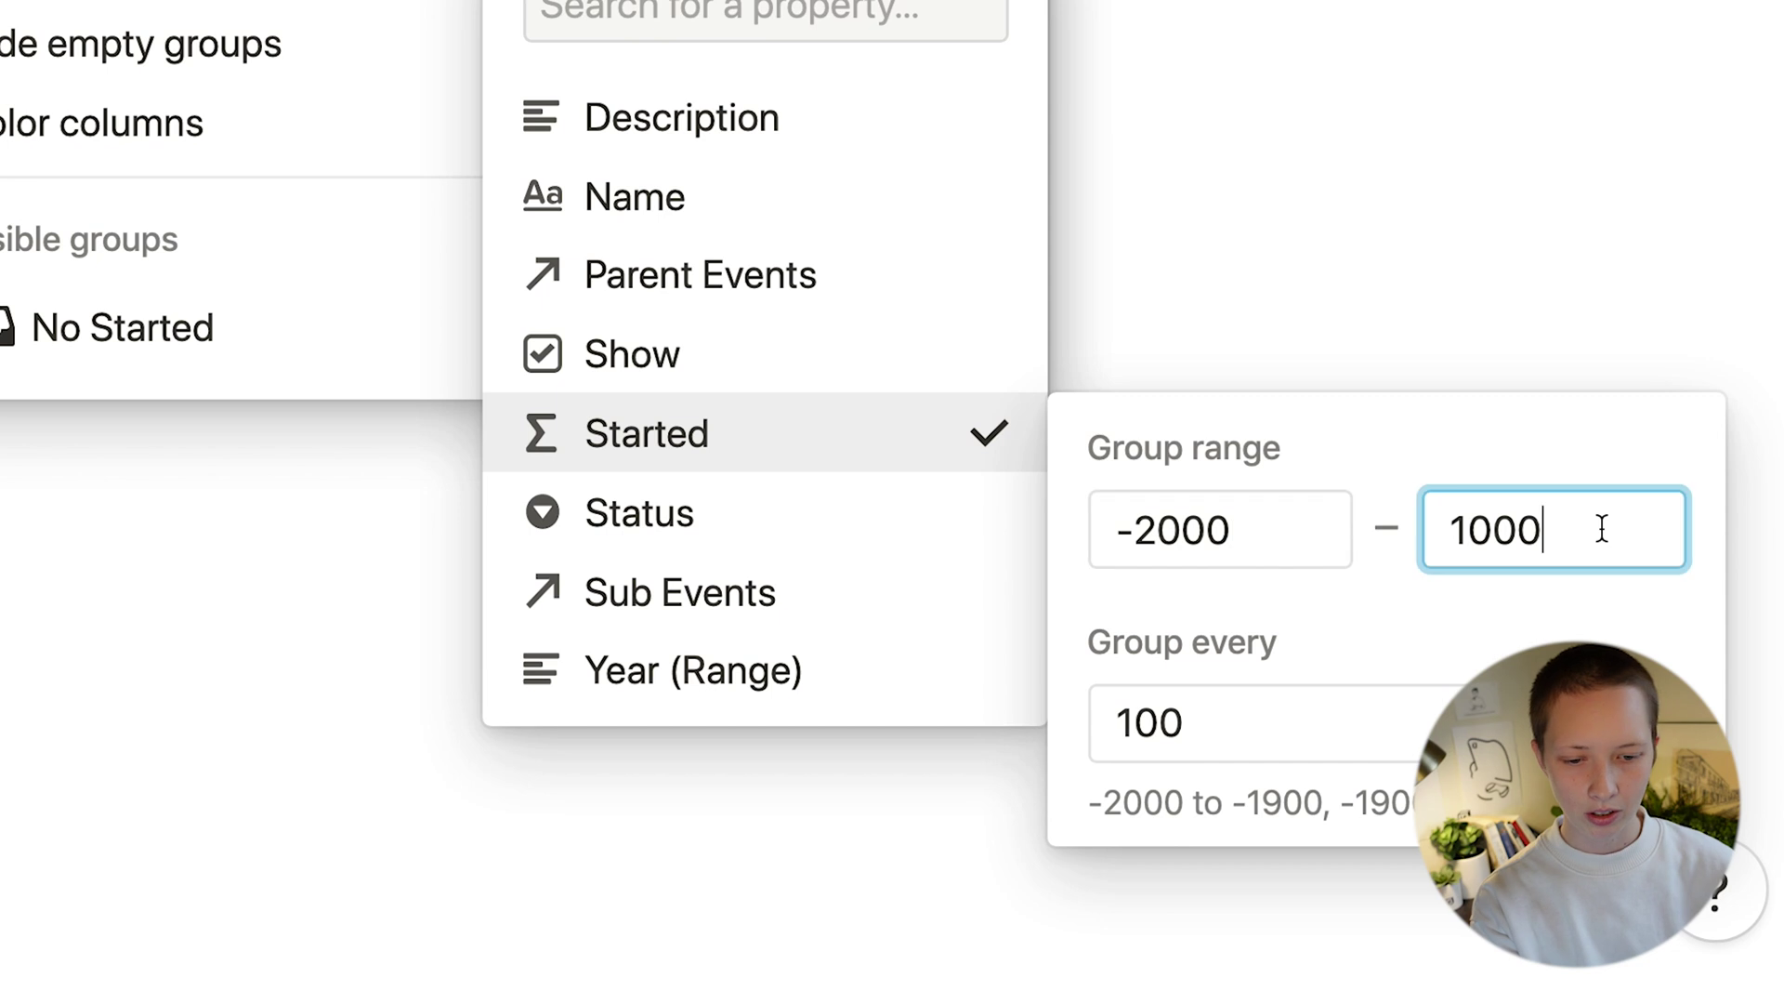
key(BackSpace)
key(BackSpace)
key(BackSpace)
key(BackSpace)
text(20)
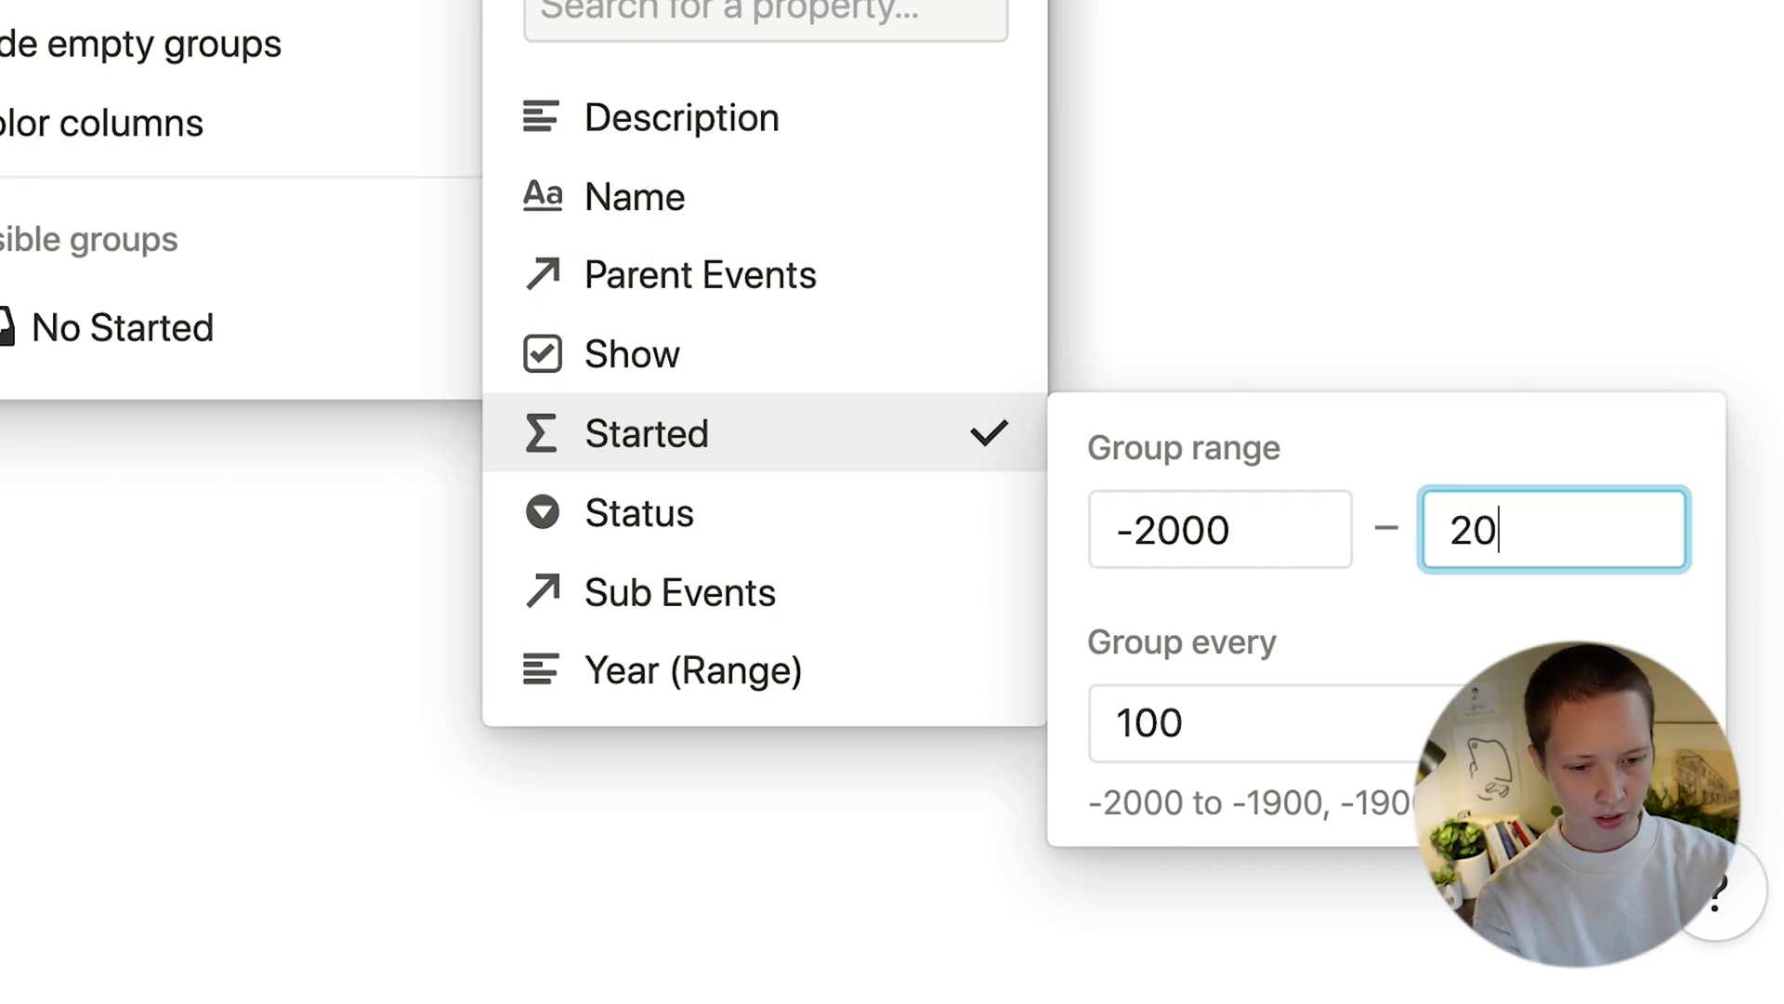
text(00)
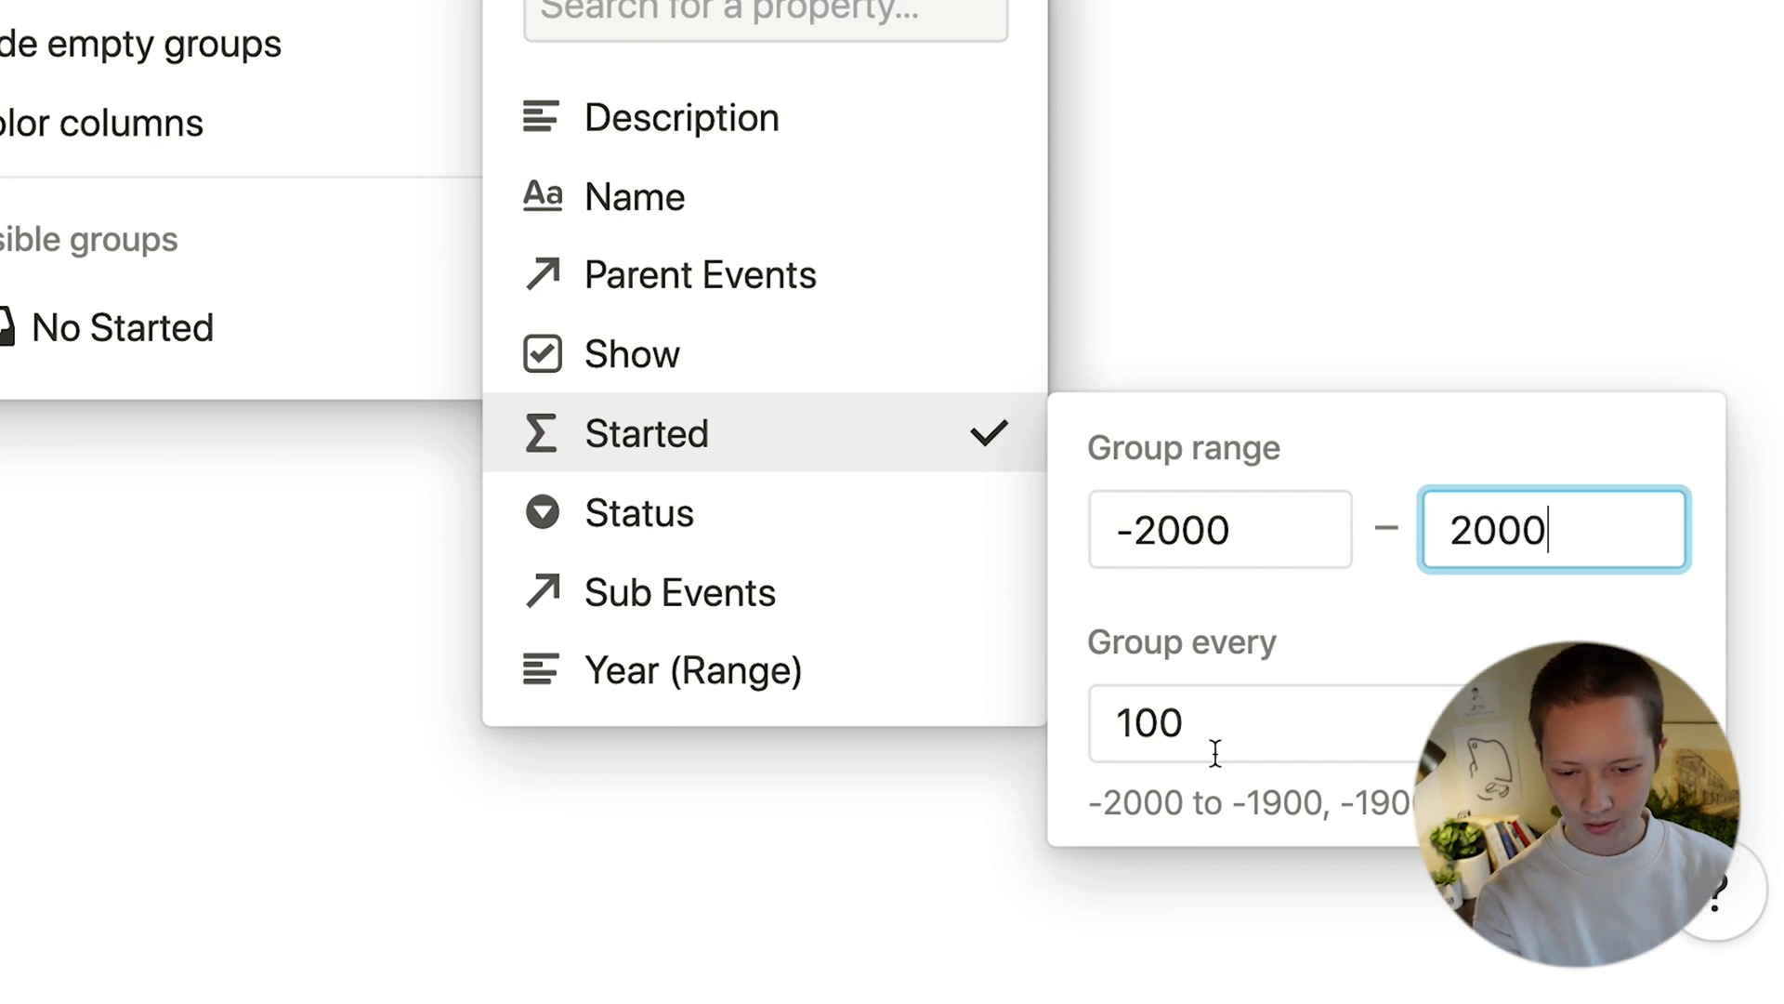
click(1219, 714)
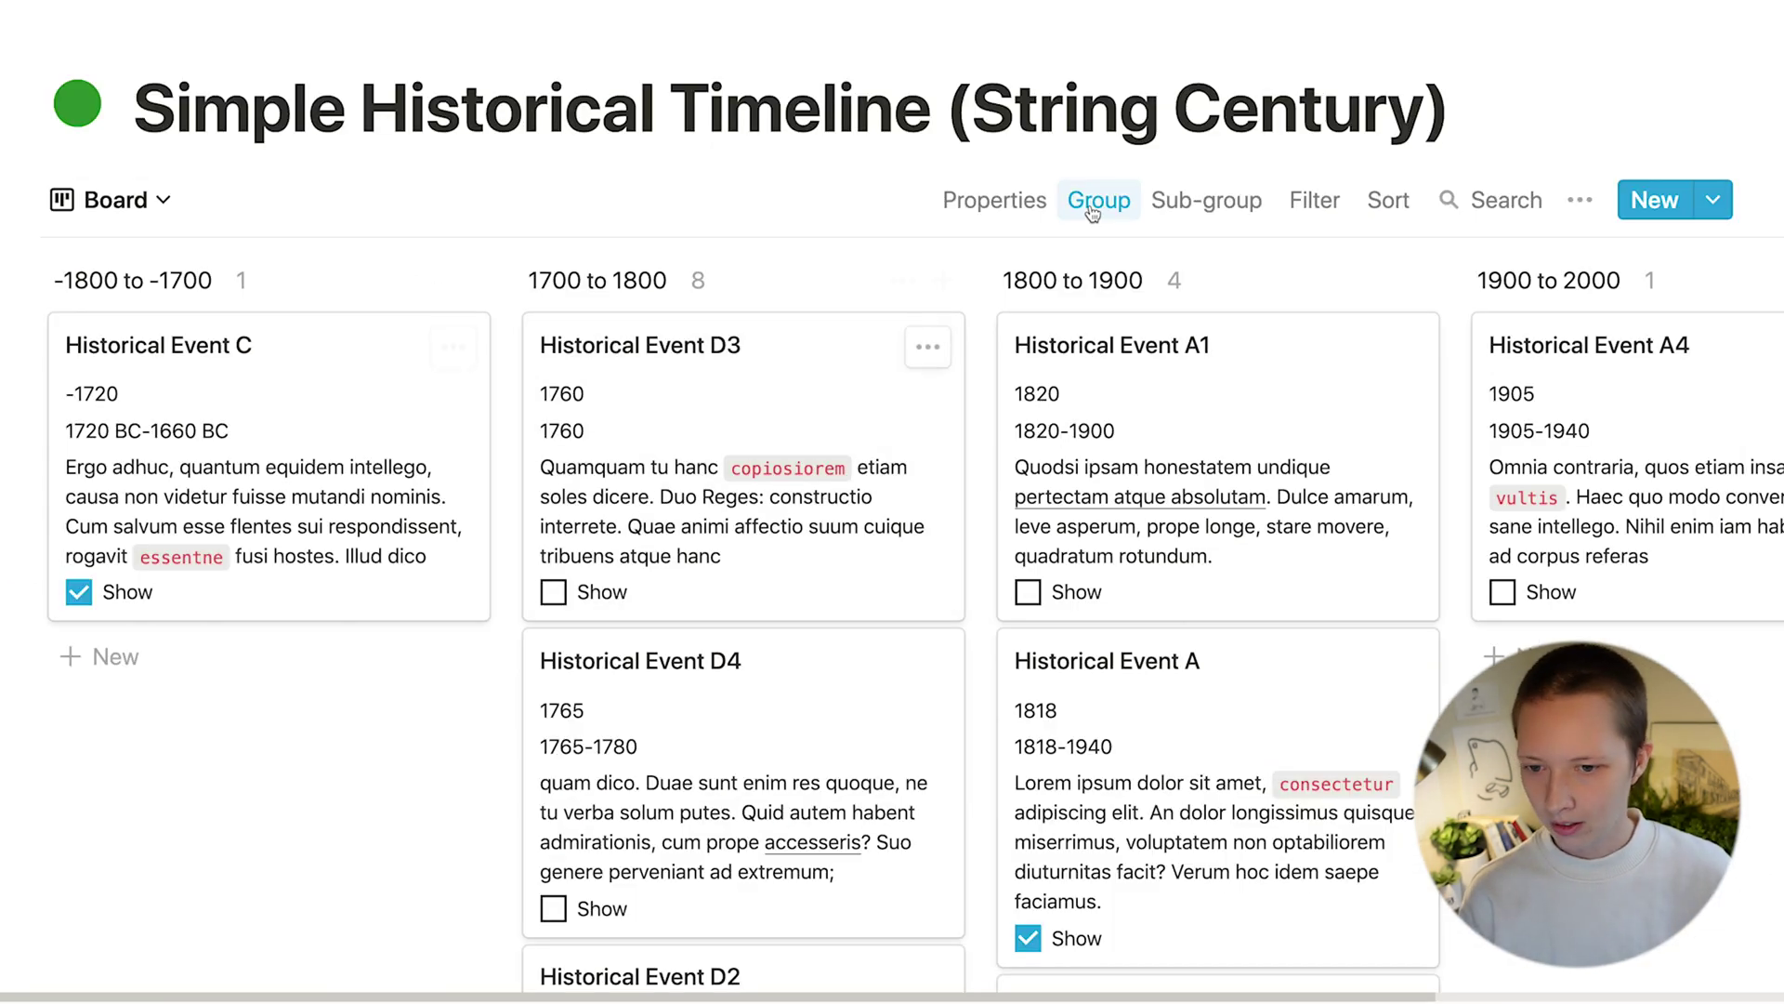
click(1087, 199)
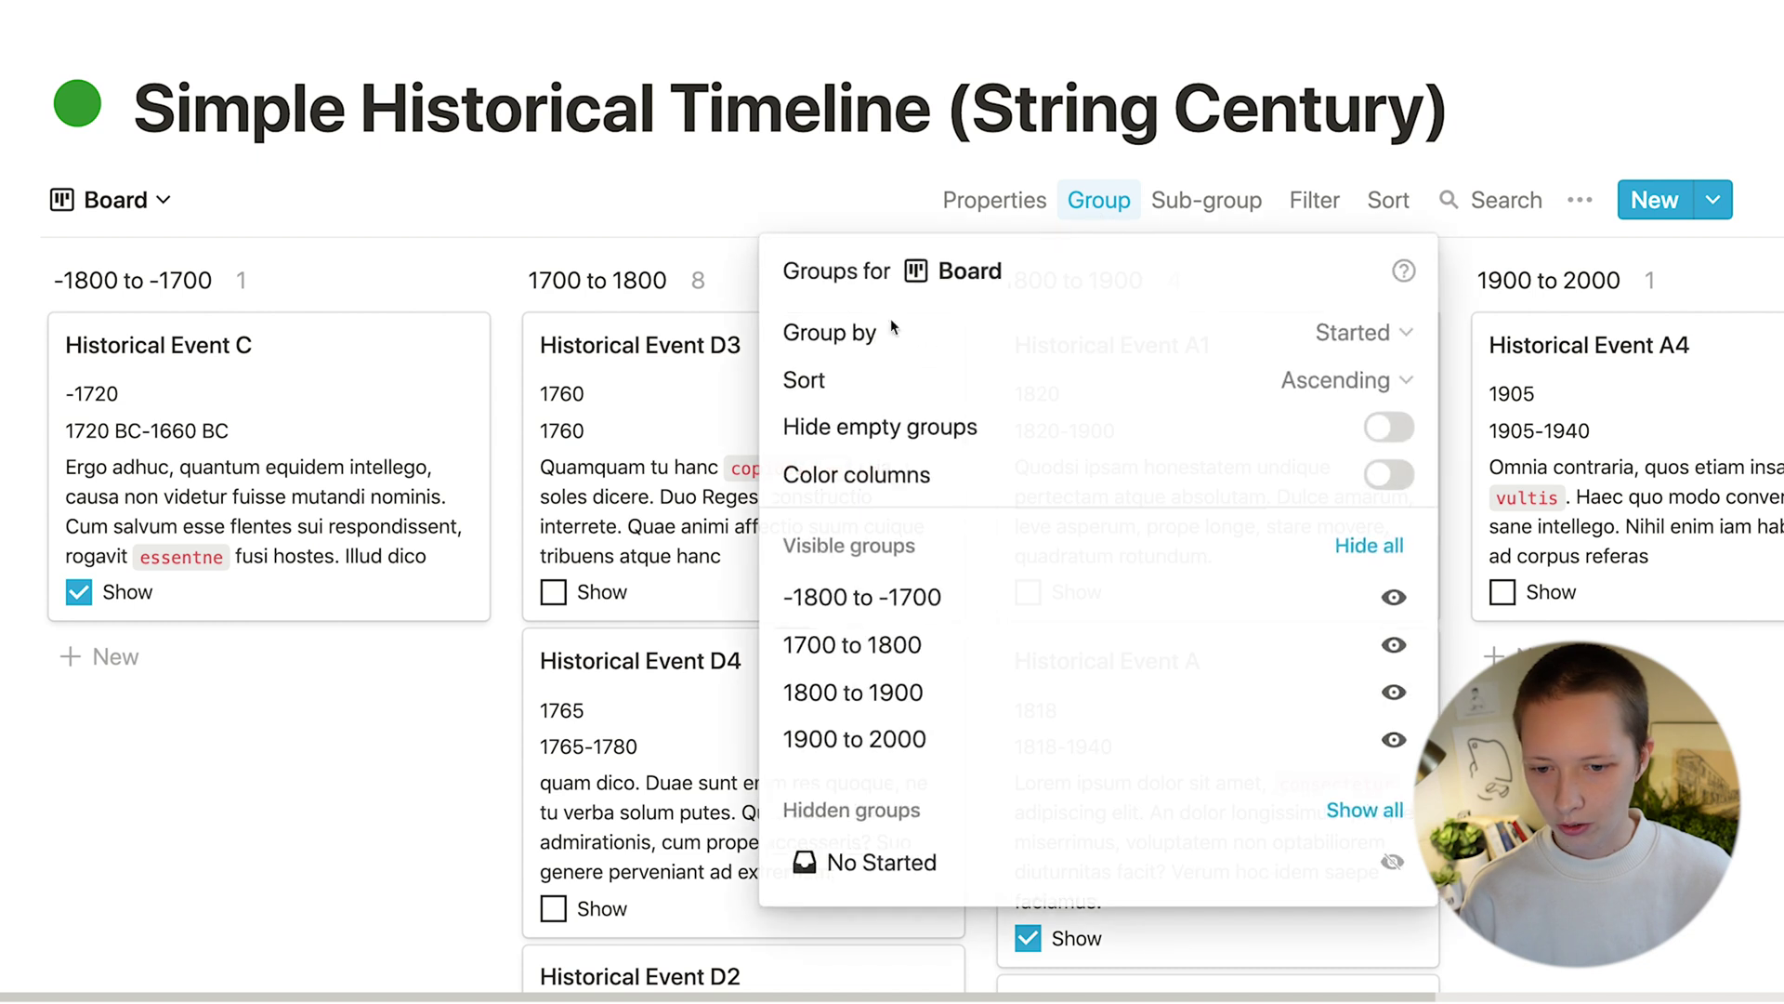
Step: Turn on Hide empty groups for the century board
click(1389, 430)
click(512, 395)
scroll(512, 395, down, 5)
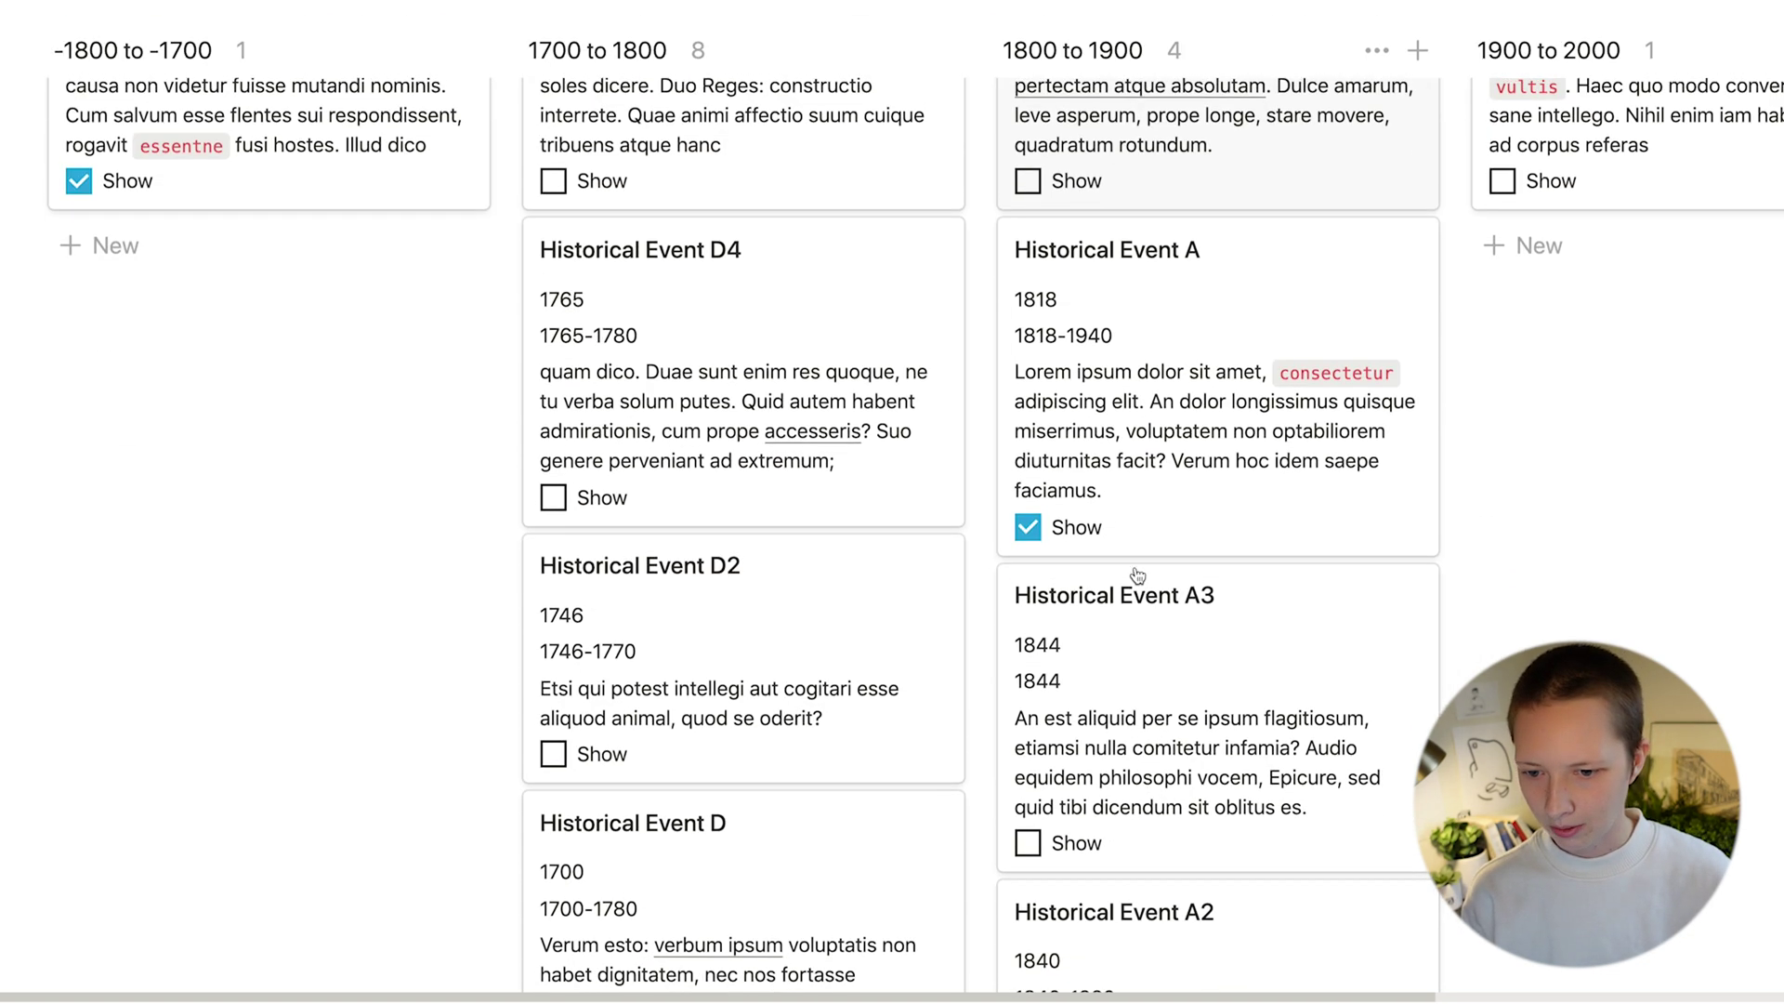
scroll(1016, 304, up, 5)
click(990, 198)
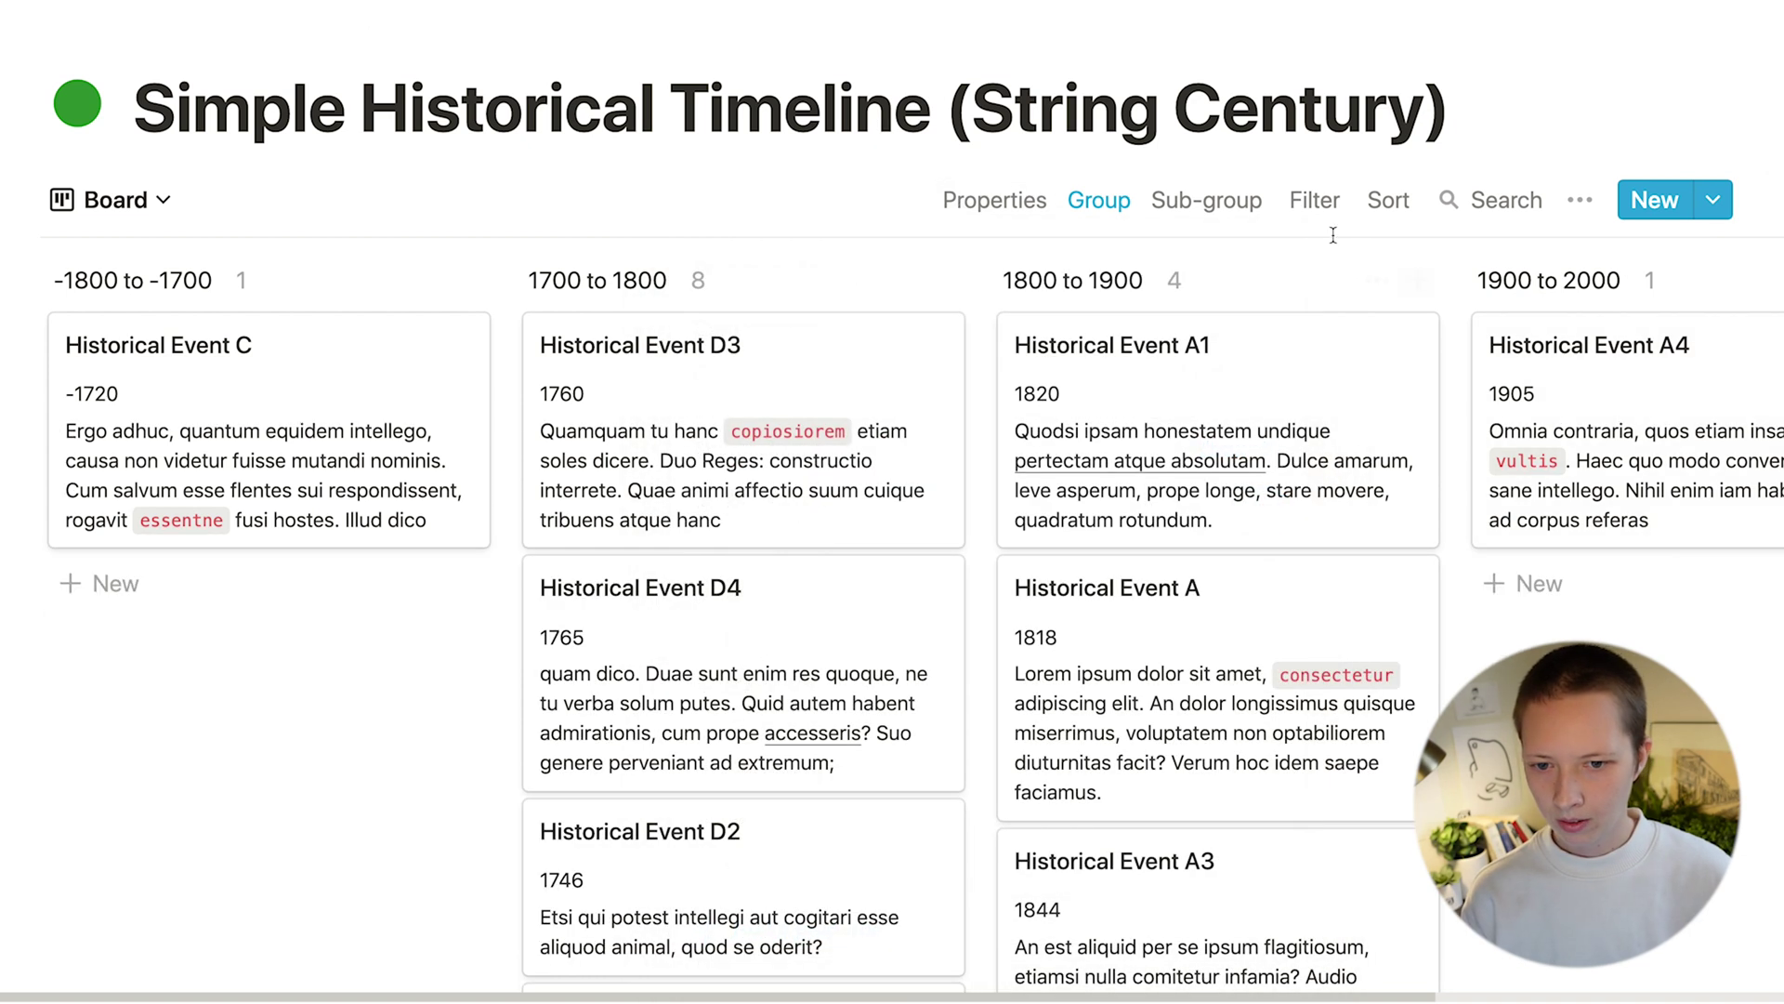
Step: Filter the board to events where the Show checkbox is checked
click(1314, 200)
click(975, 513)
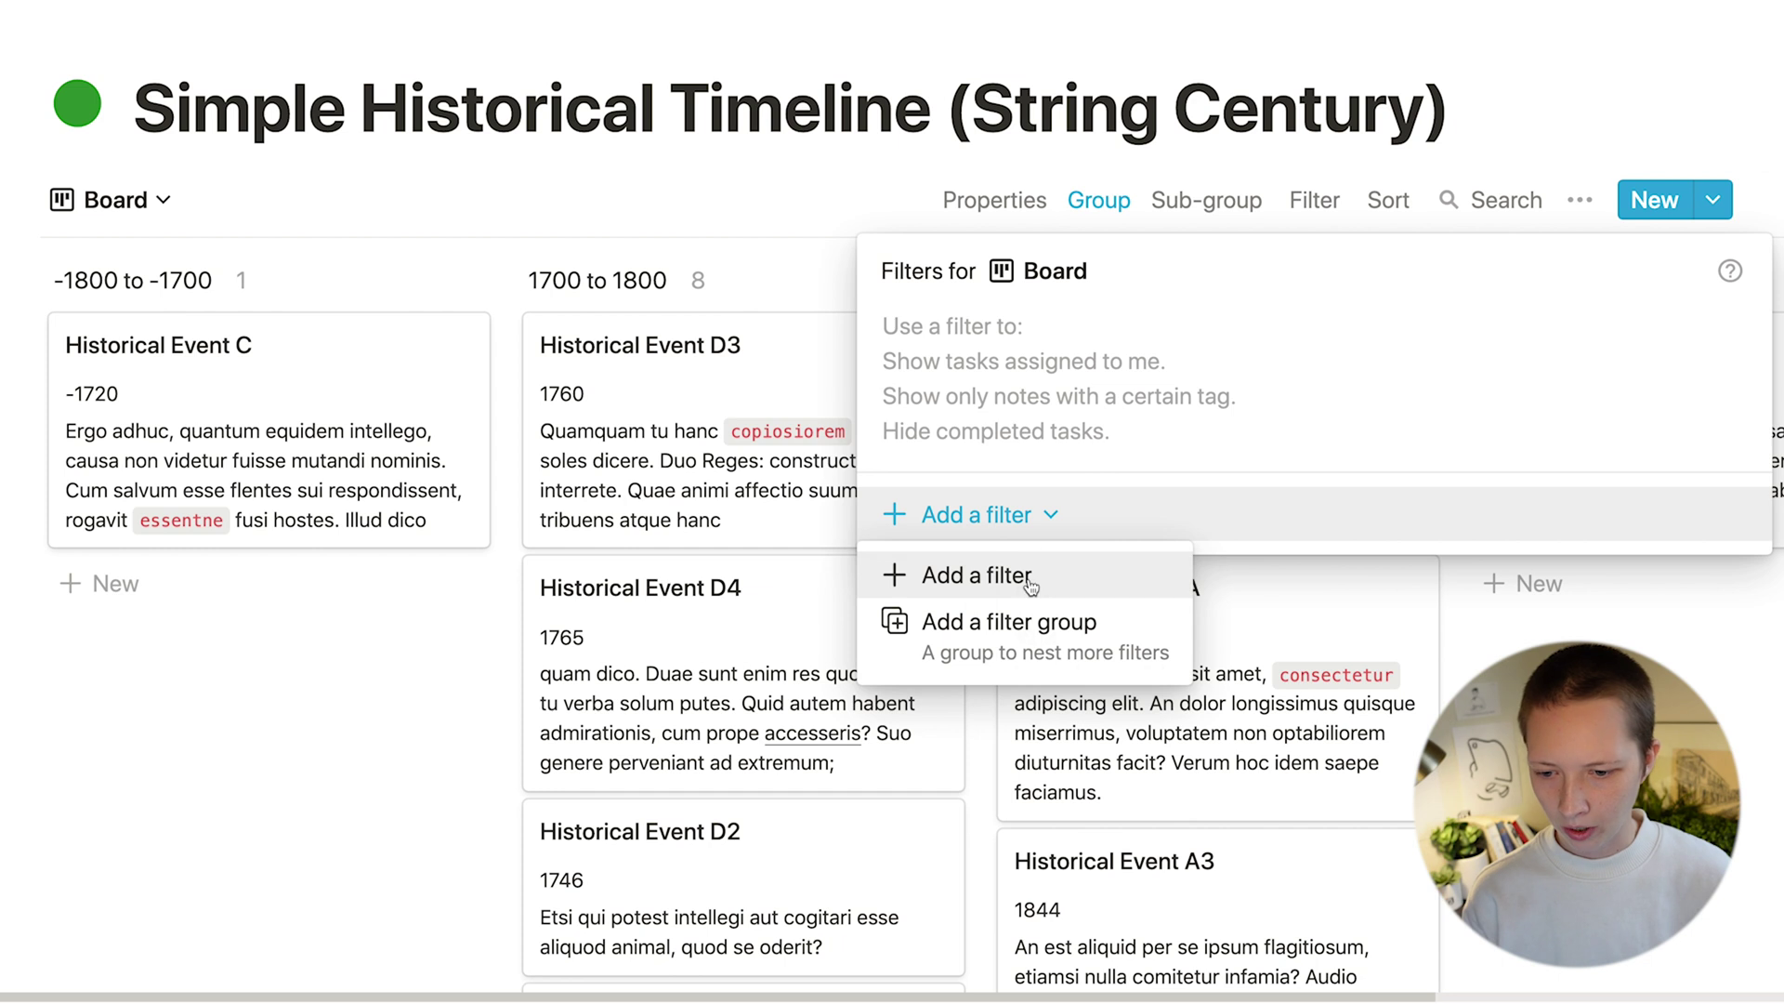
click(971, 681)
click(1084, 336)
click(971, 660)
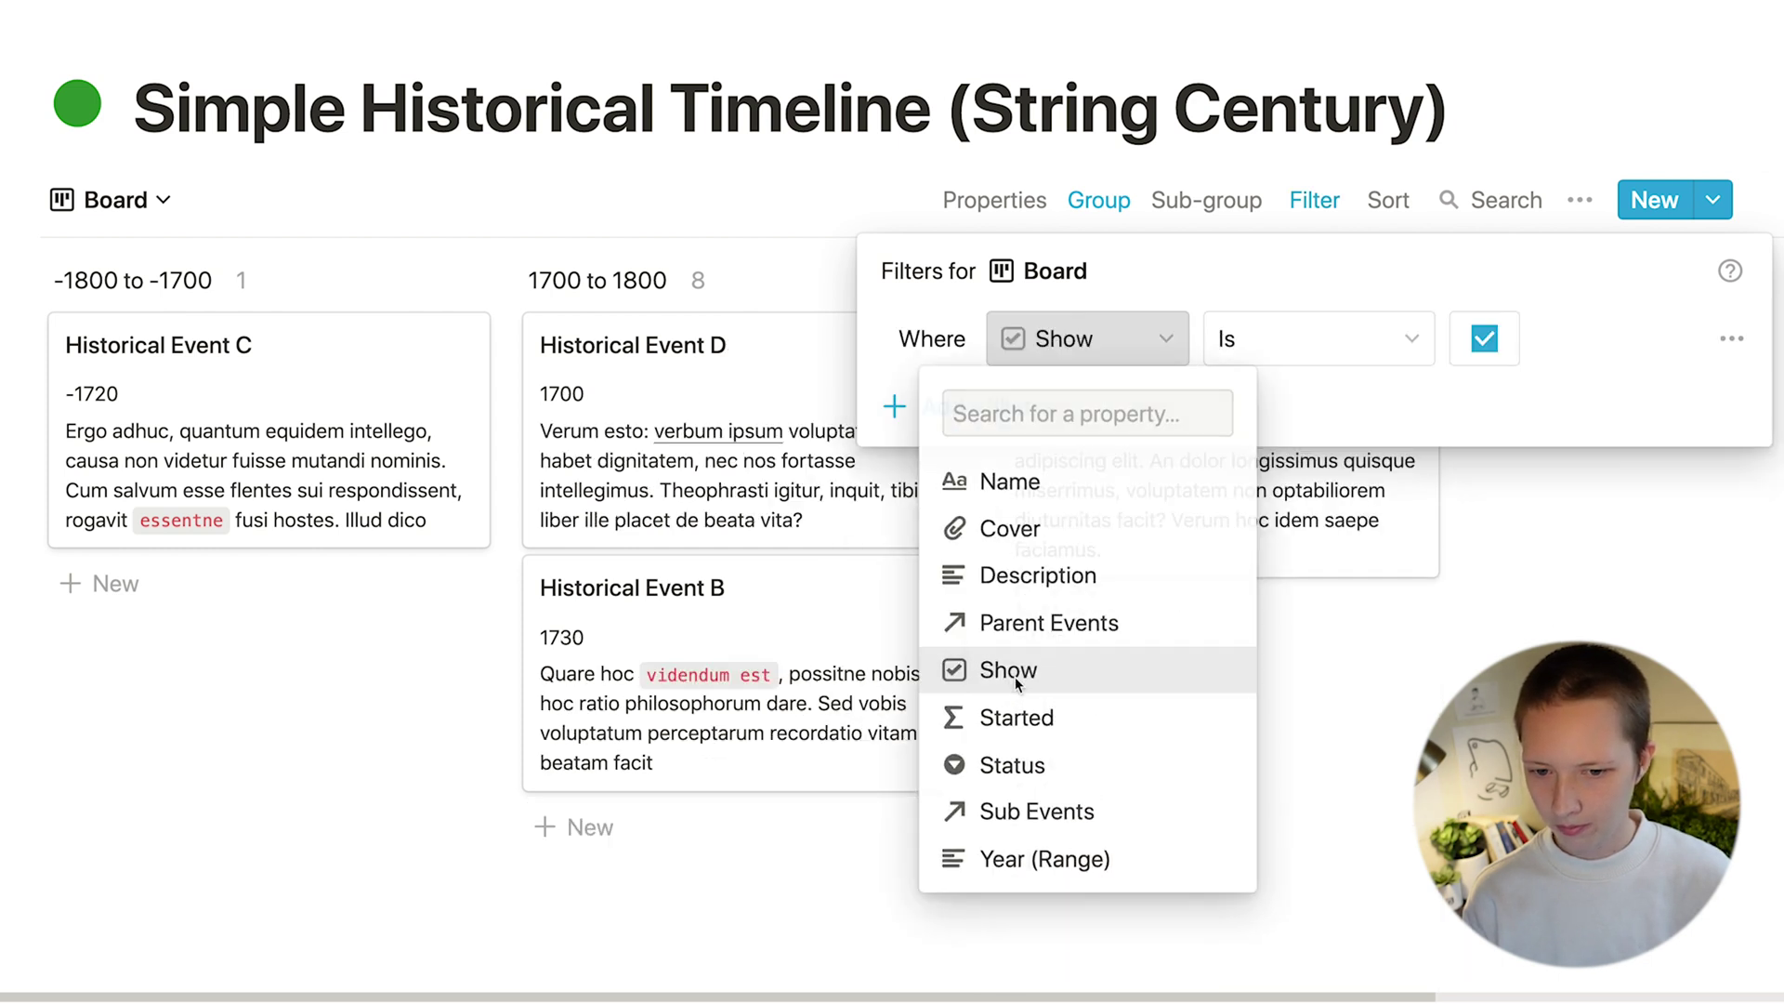
click(1022, 198)
Step: Show the Sub Events property on the board's cards
click(1022, 199)
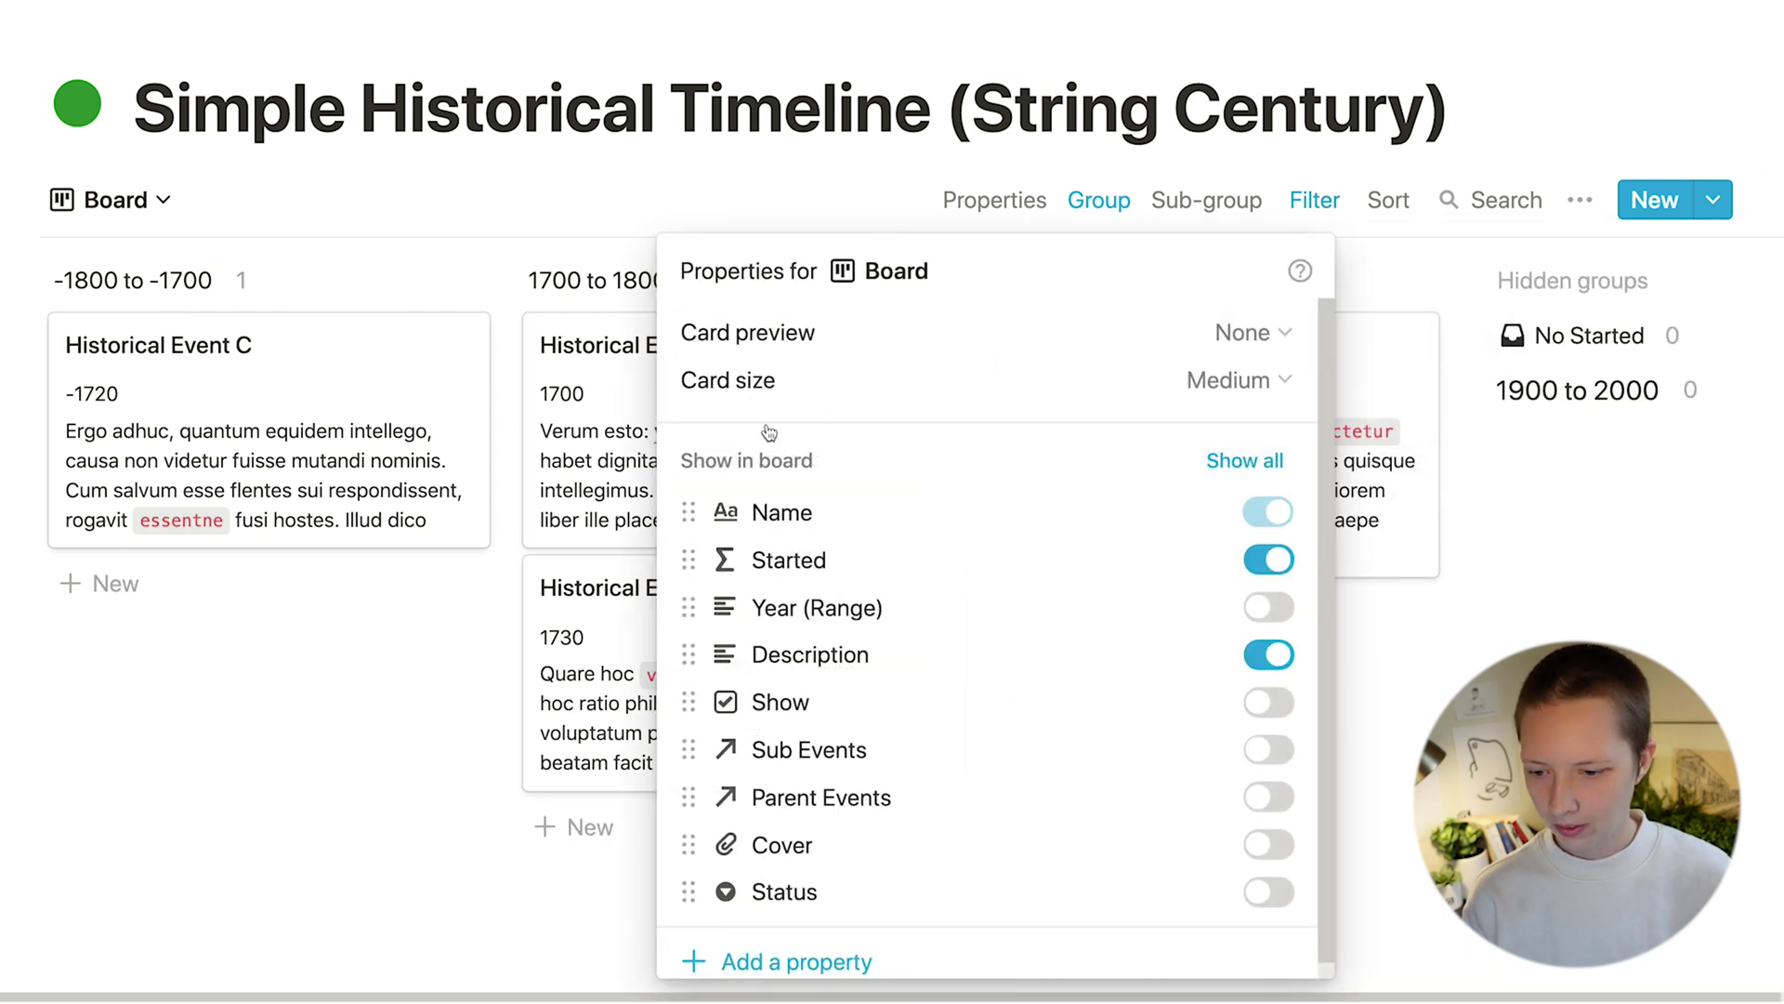
click(1267, 749)
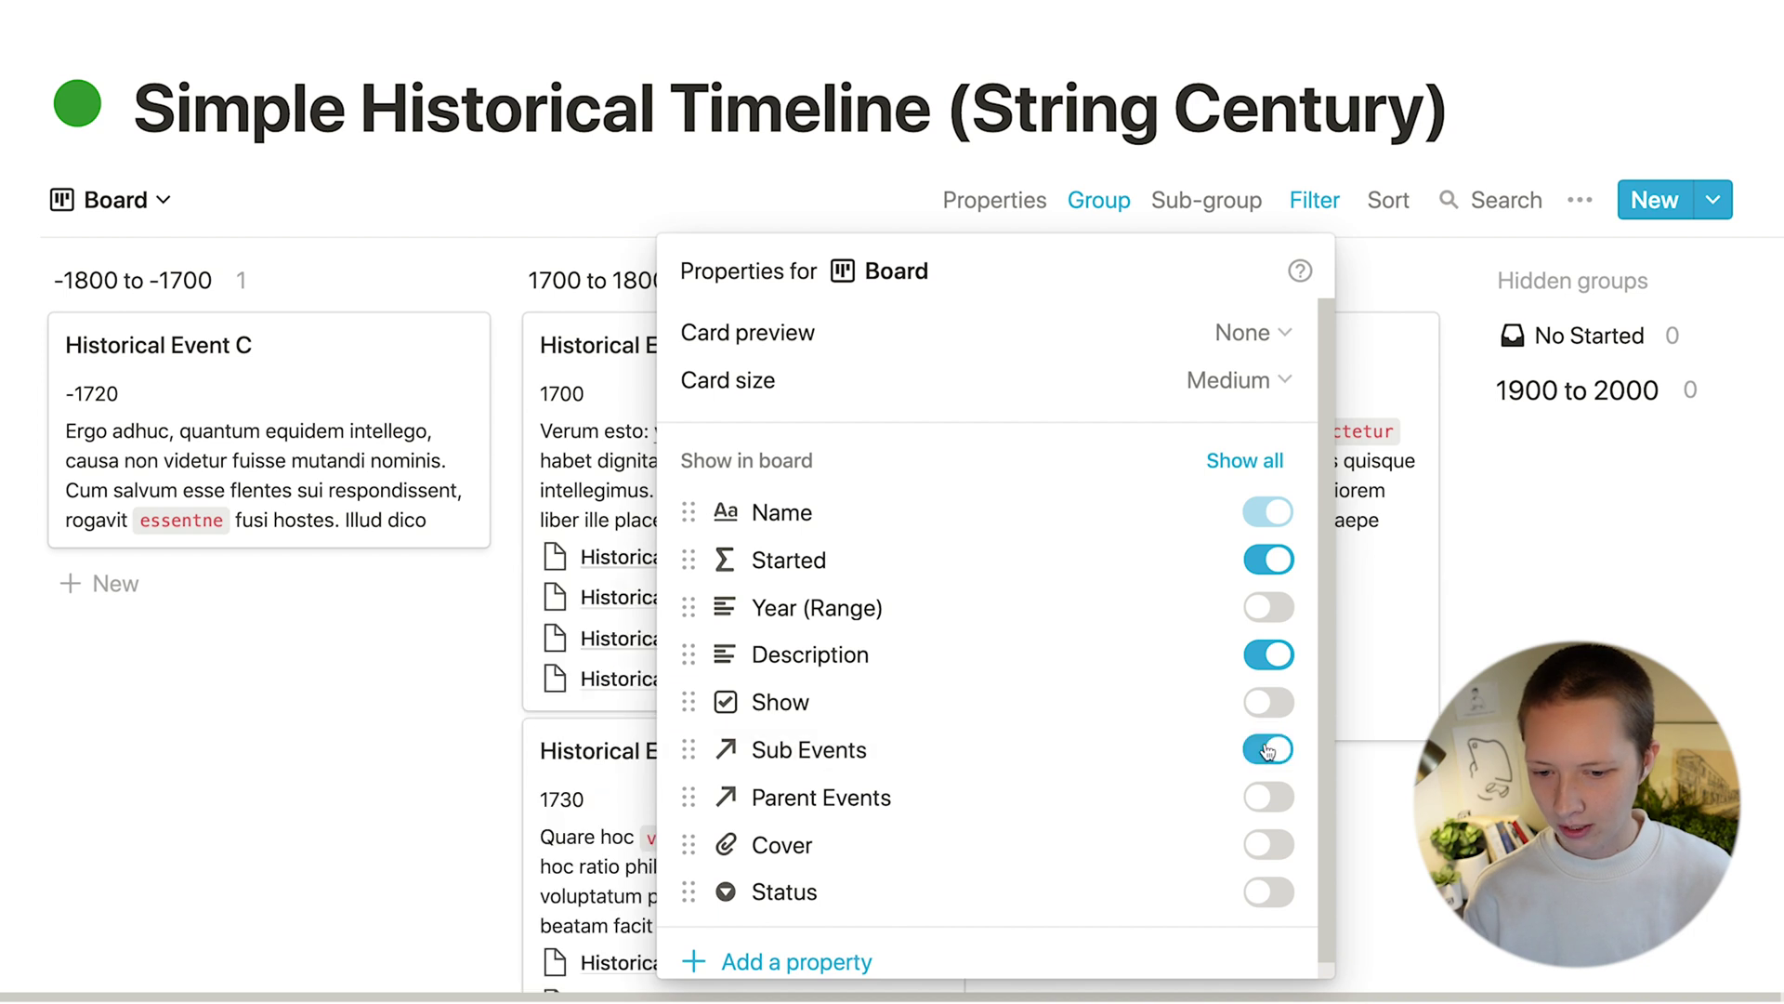
click(527, 498)
scroll(530, 507, down, 2)
scroll(530, 509, up, 3)
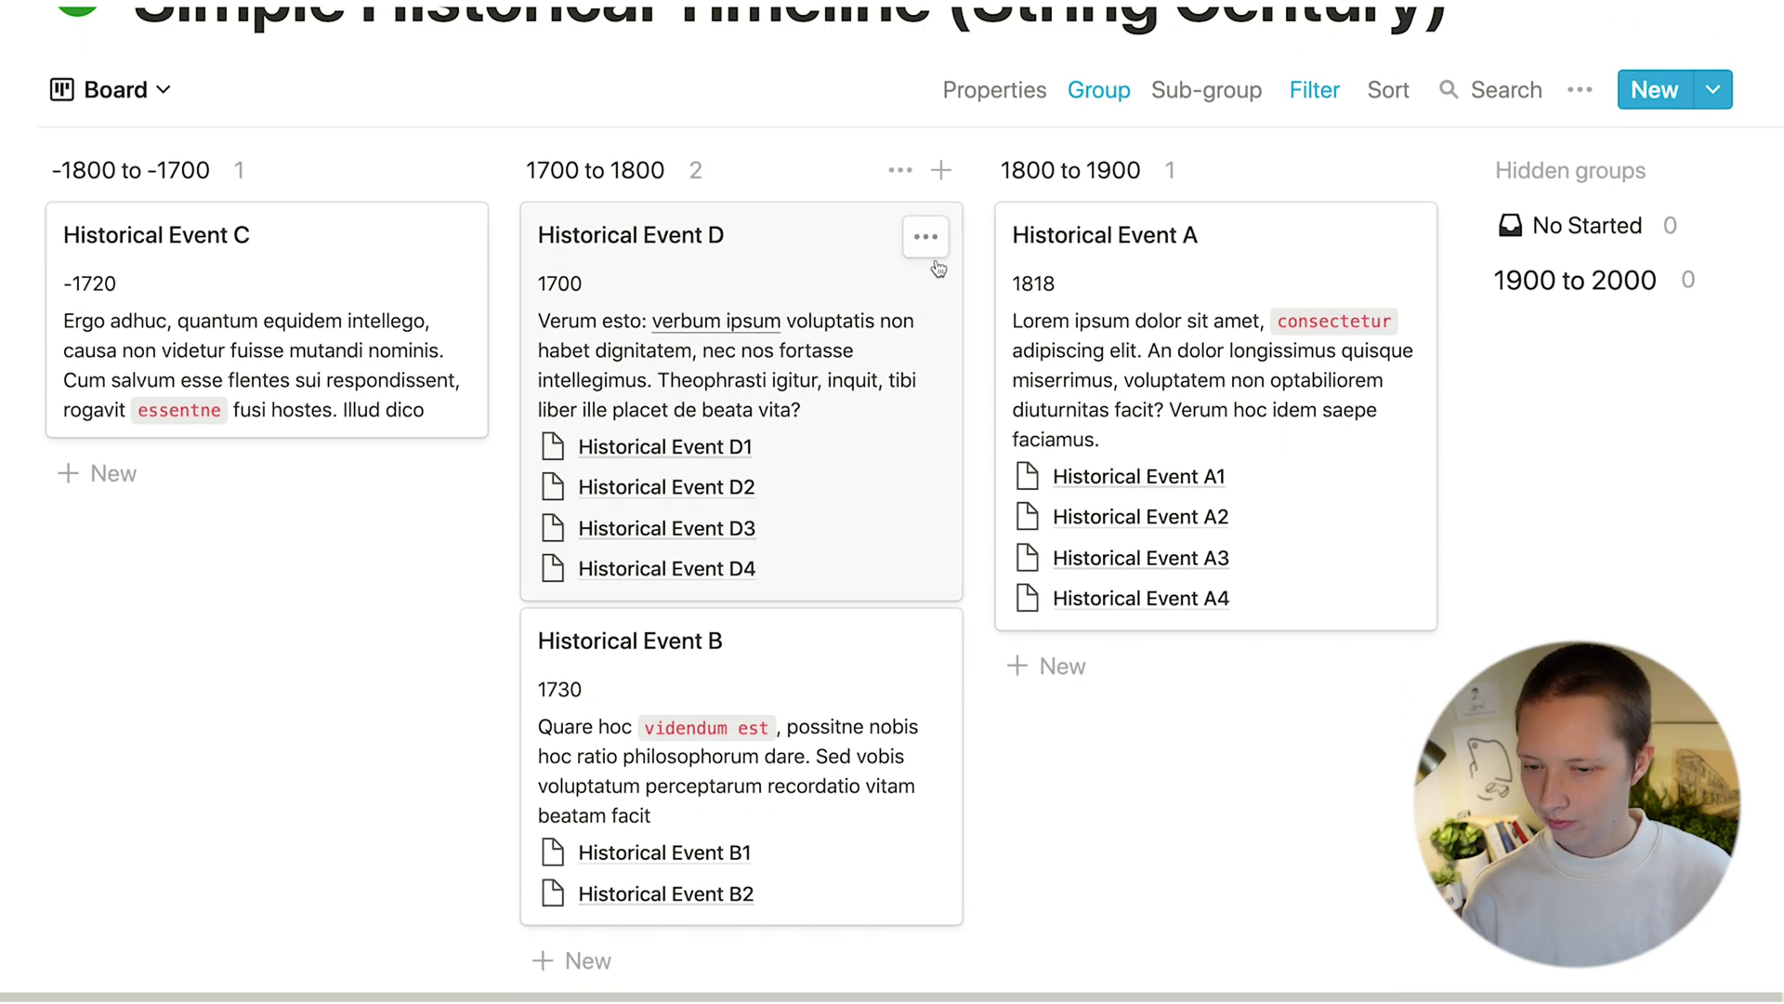
click(137, 198)
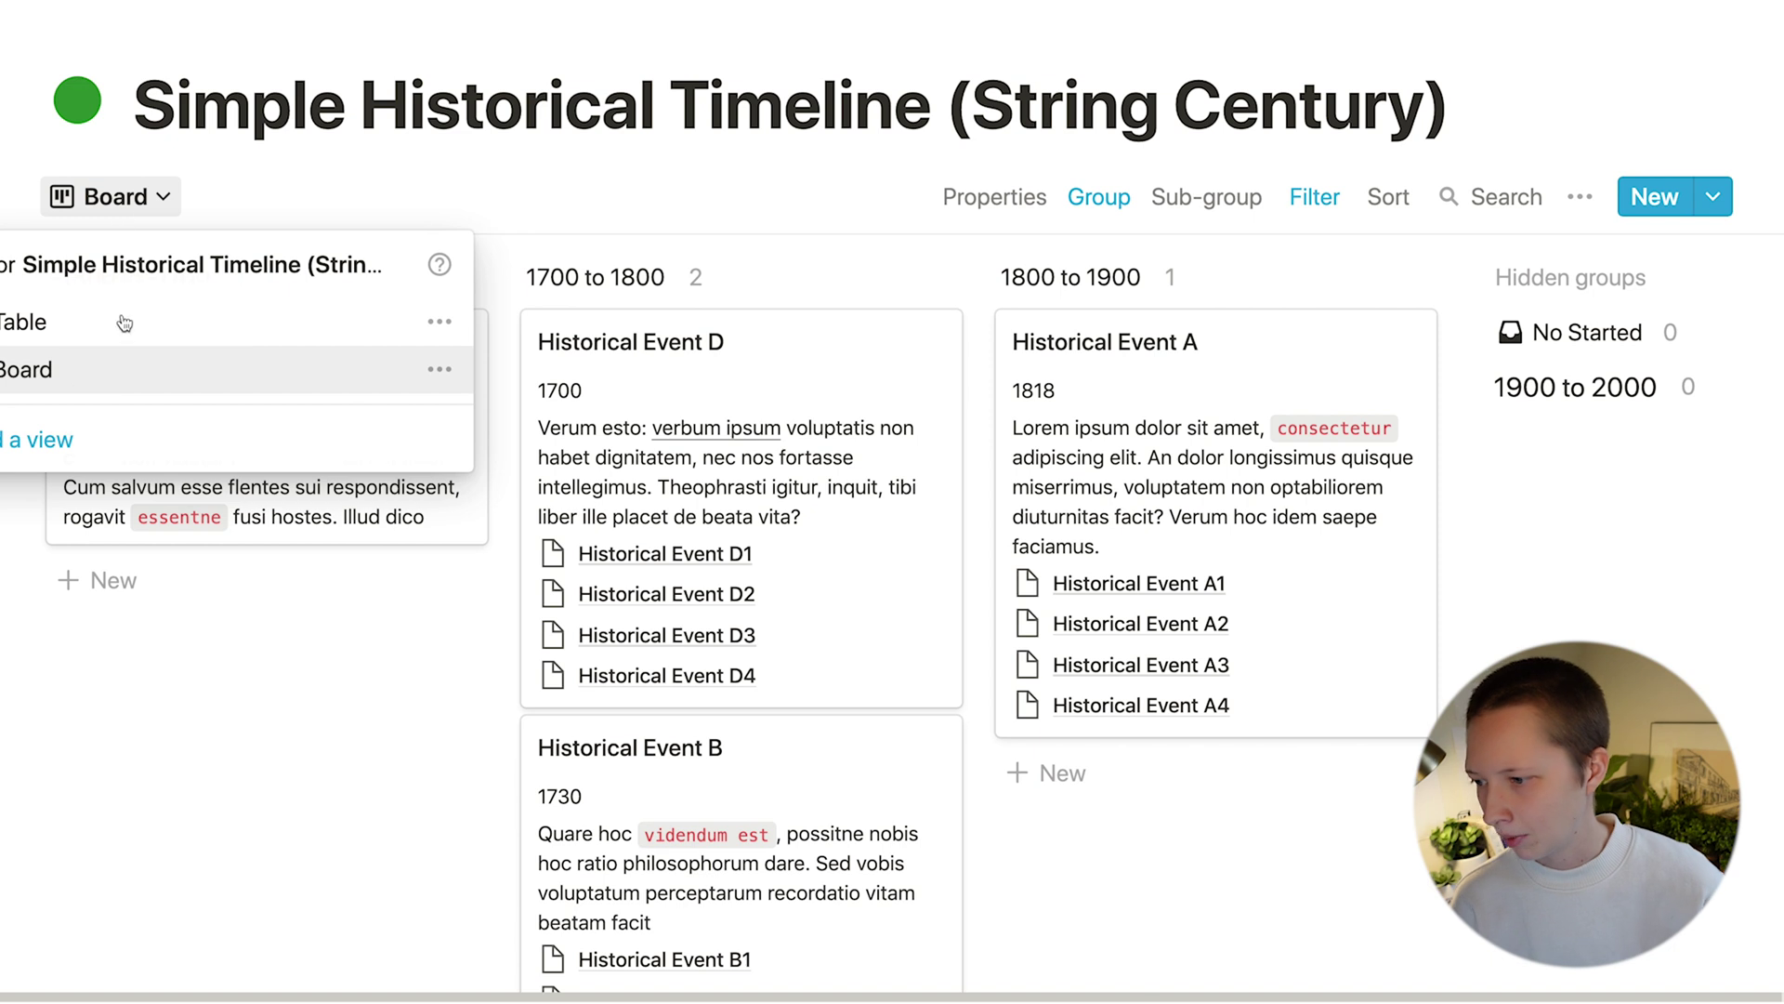
Step: Switch back to the Table view and scroll through the timeline rows
click(112, 321)
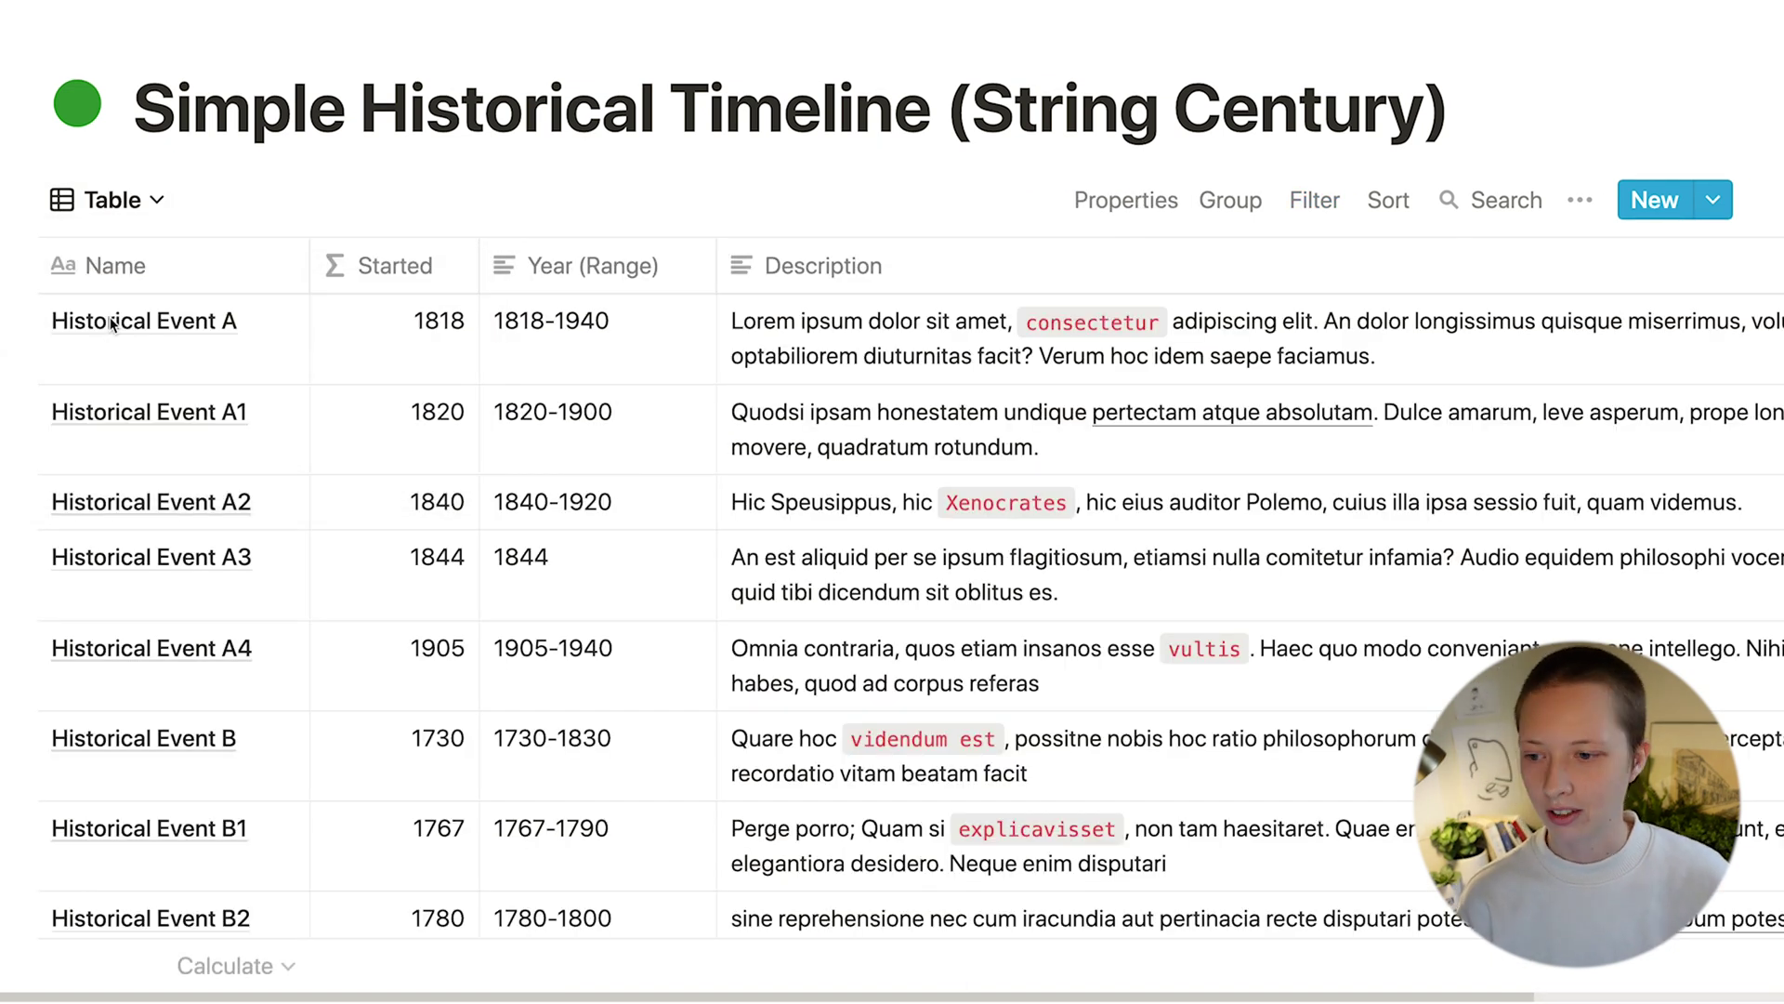
scroll(605, 338, down, 1)
scroll(605, 338, up, 1)
scroll(695, 577, down, 3)
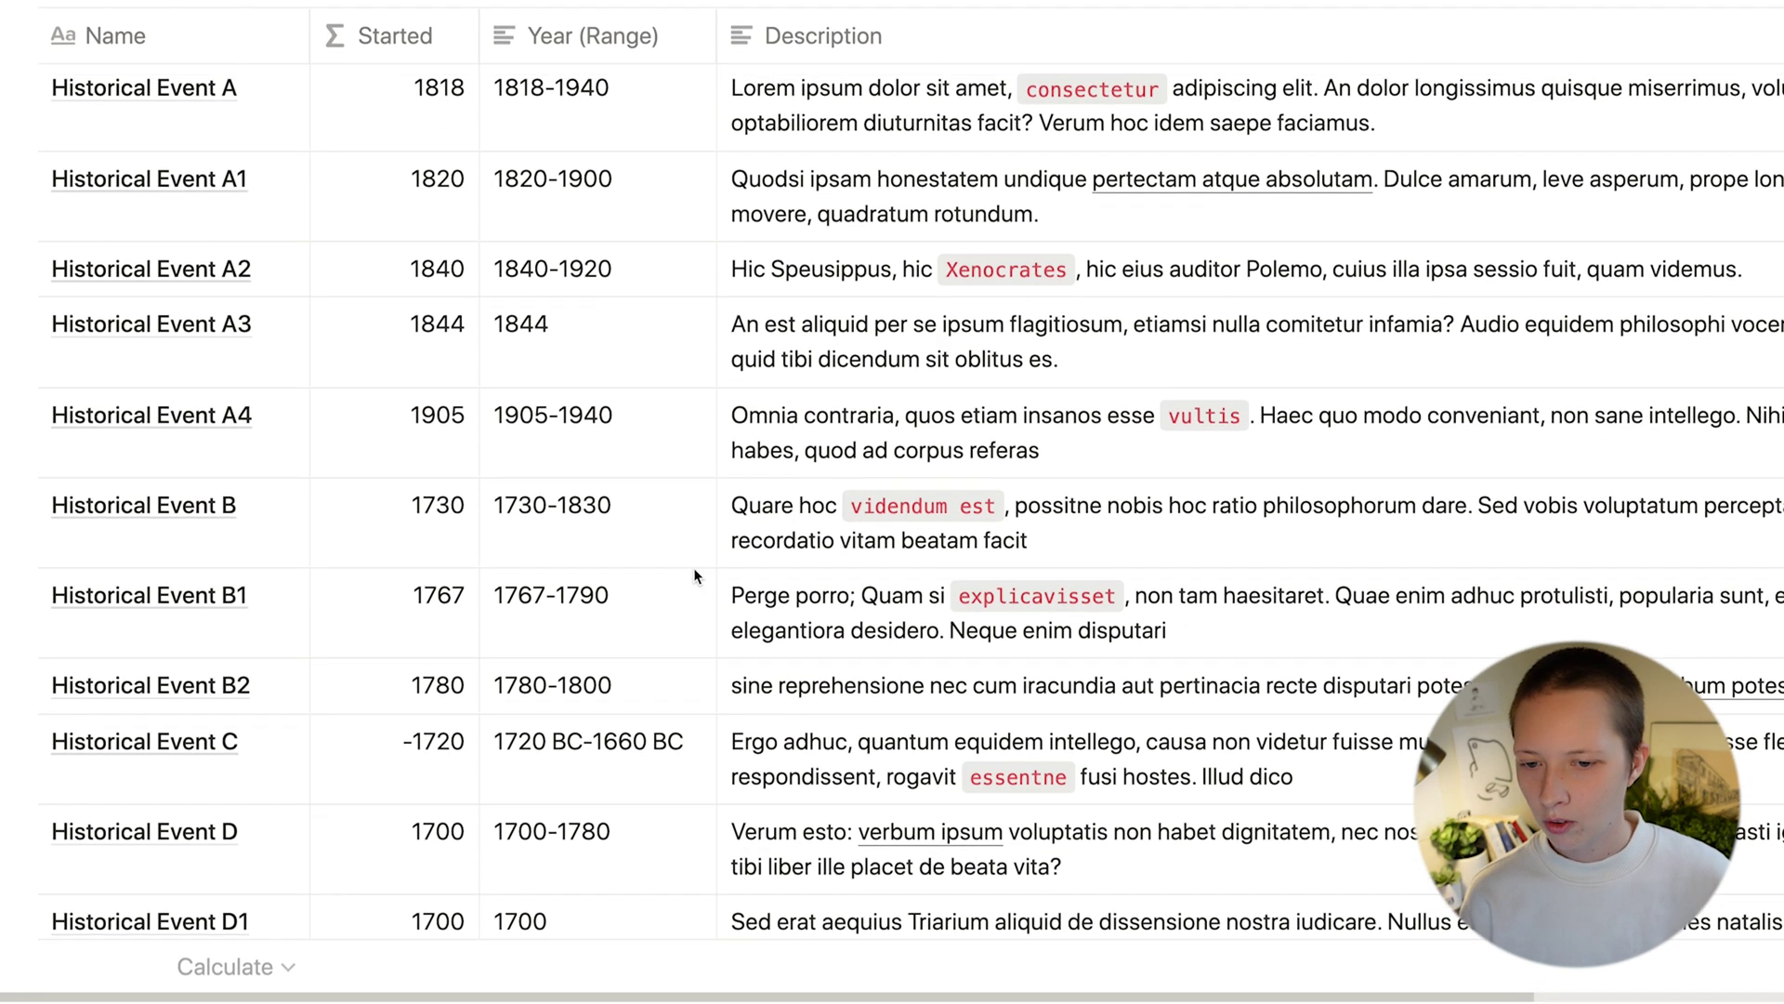
scroll(695, 576, up, 3)
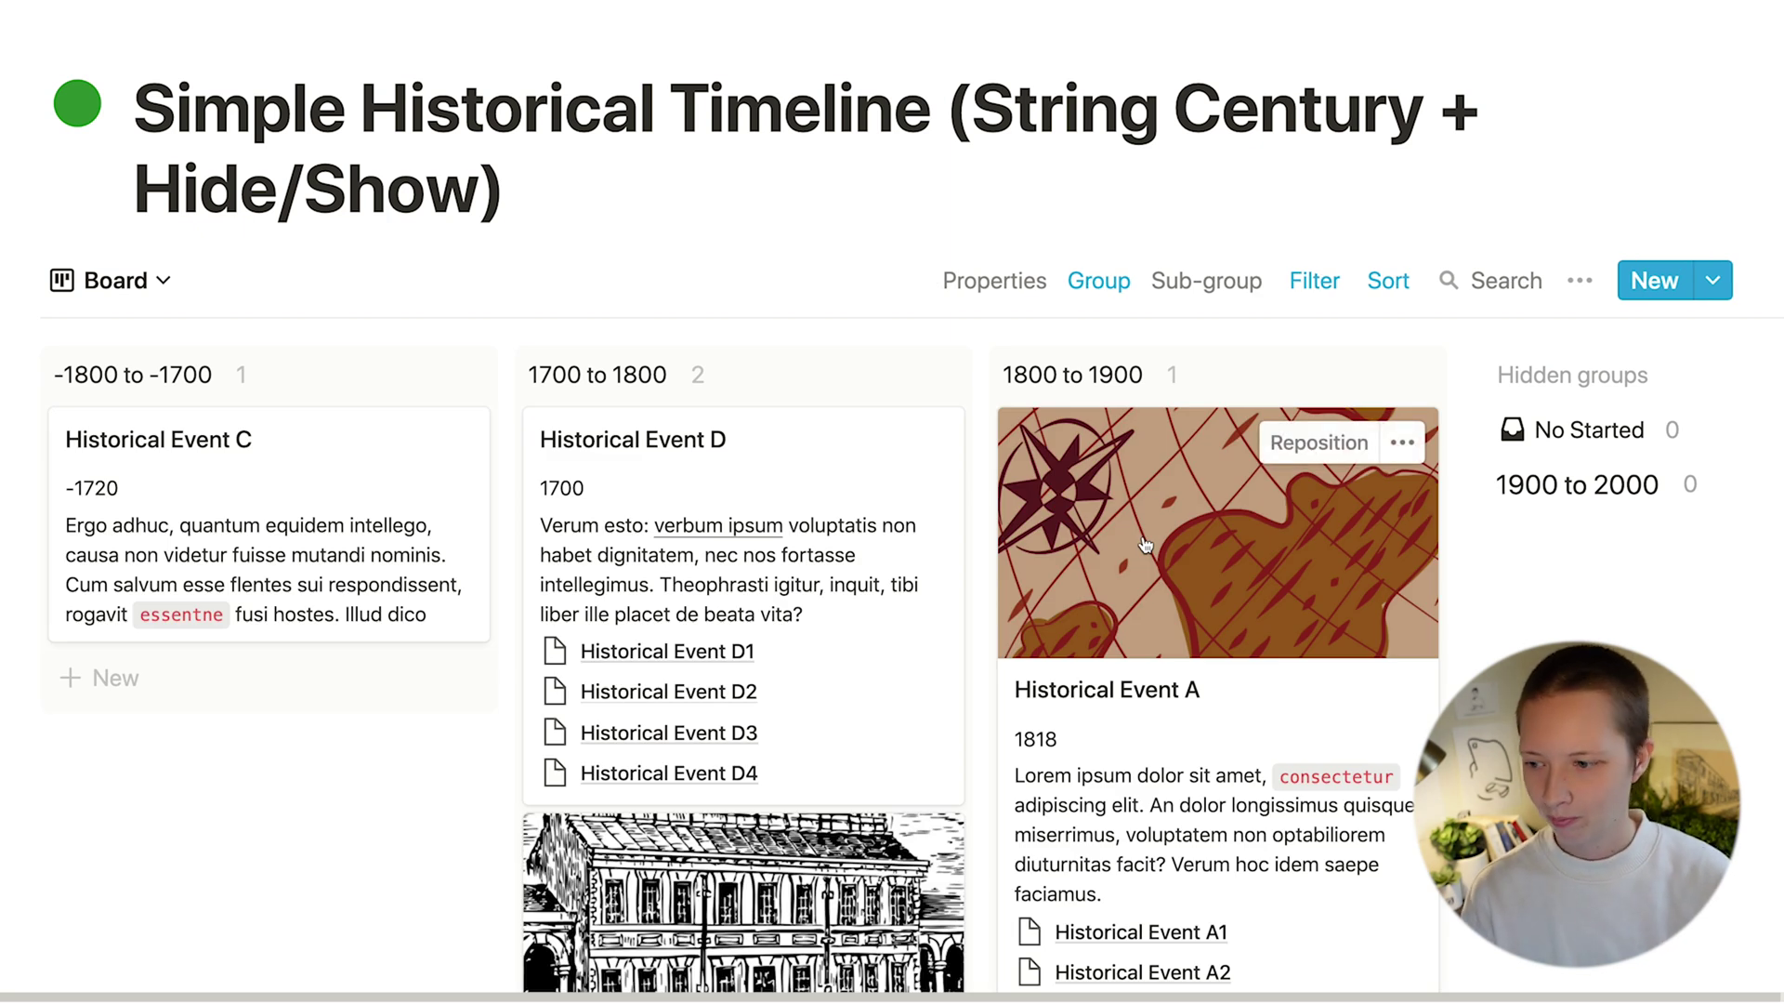
scroll(1145, 544, down, 4)
scroll(1144, 544, up, 2)
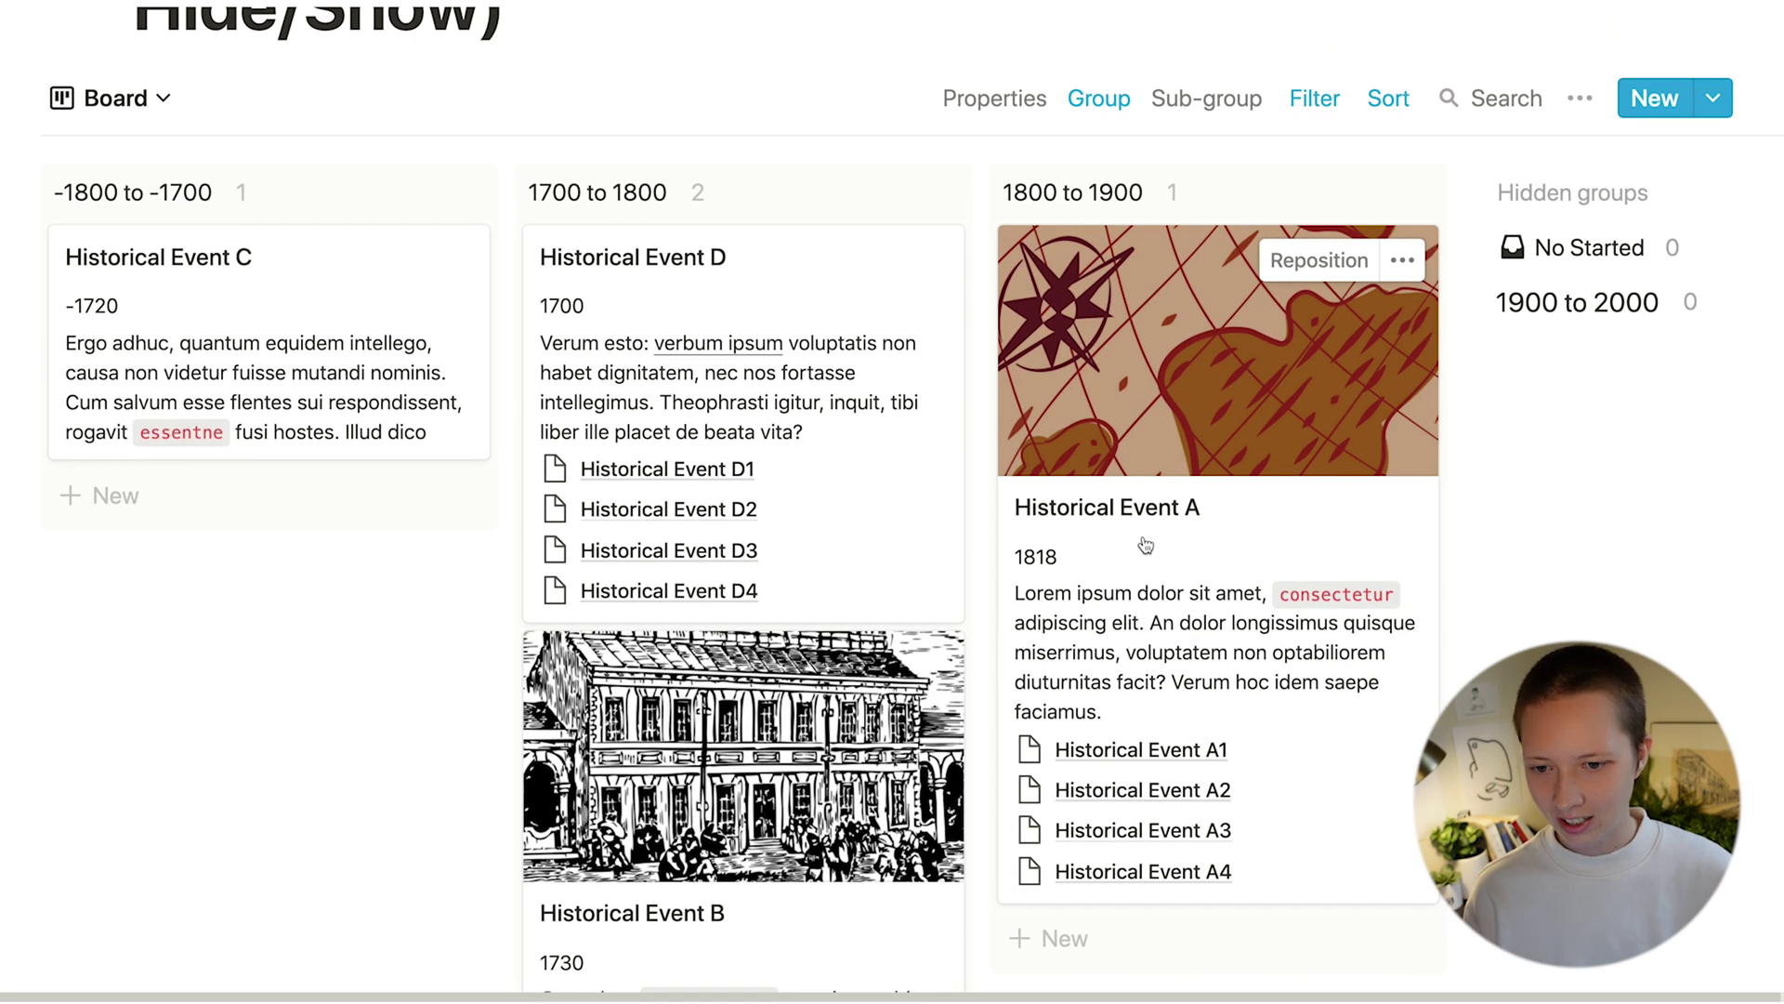
click(966, 83)
click(1230, 231)
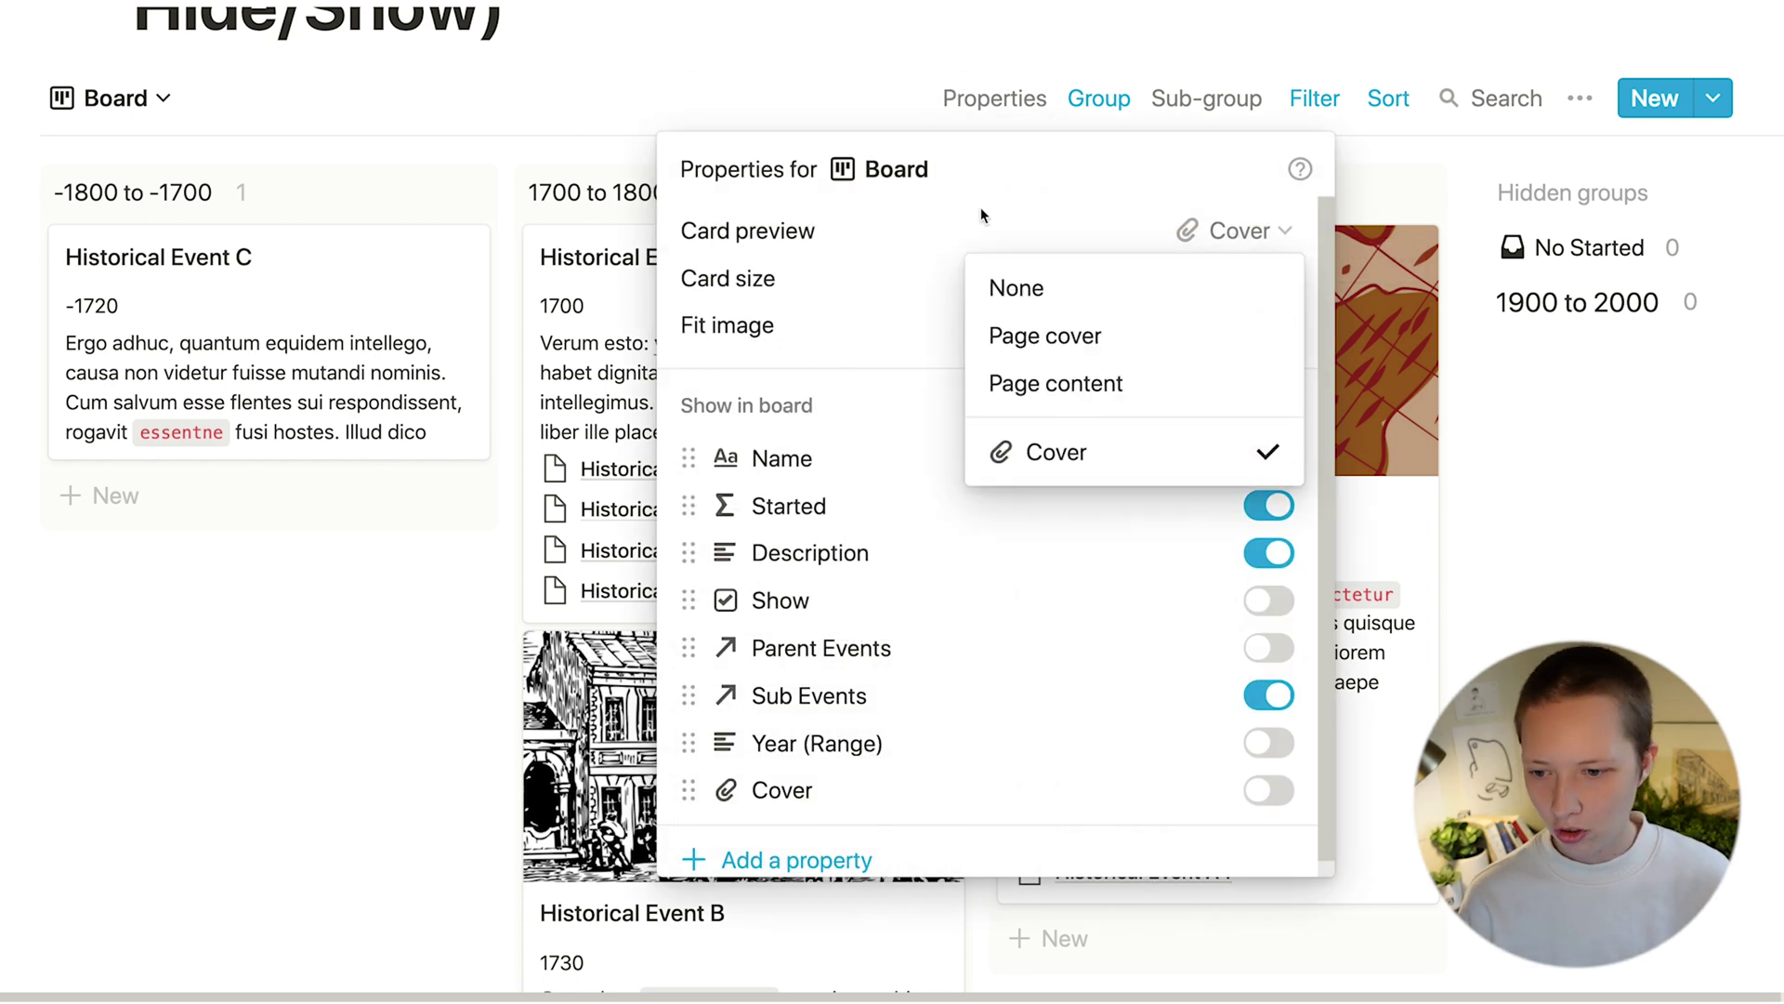
click(864, 232)
click(434, 174)
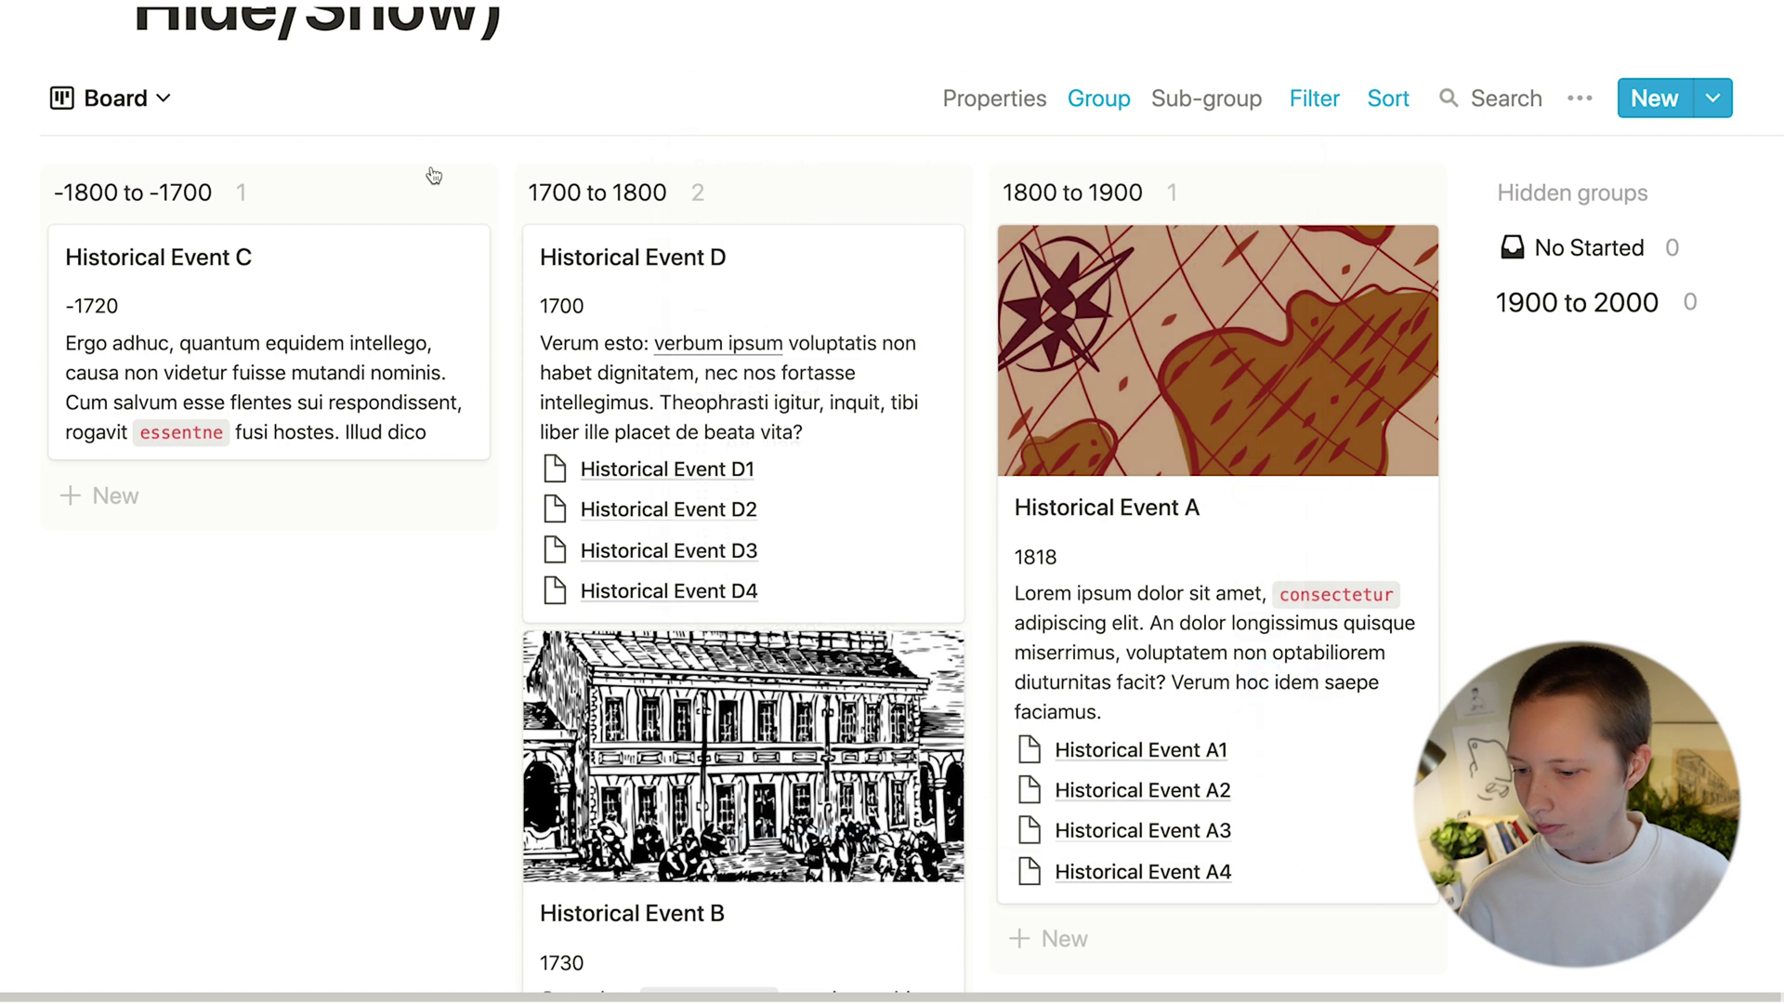
scroll(433, 174, down, 2)
scroll(433, 175, down, 2)
scroll(432, 175, up, 3)
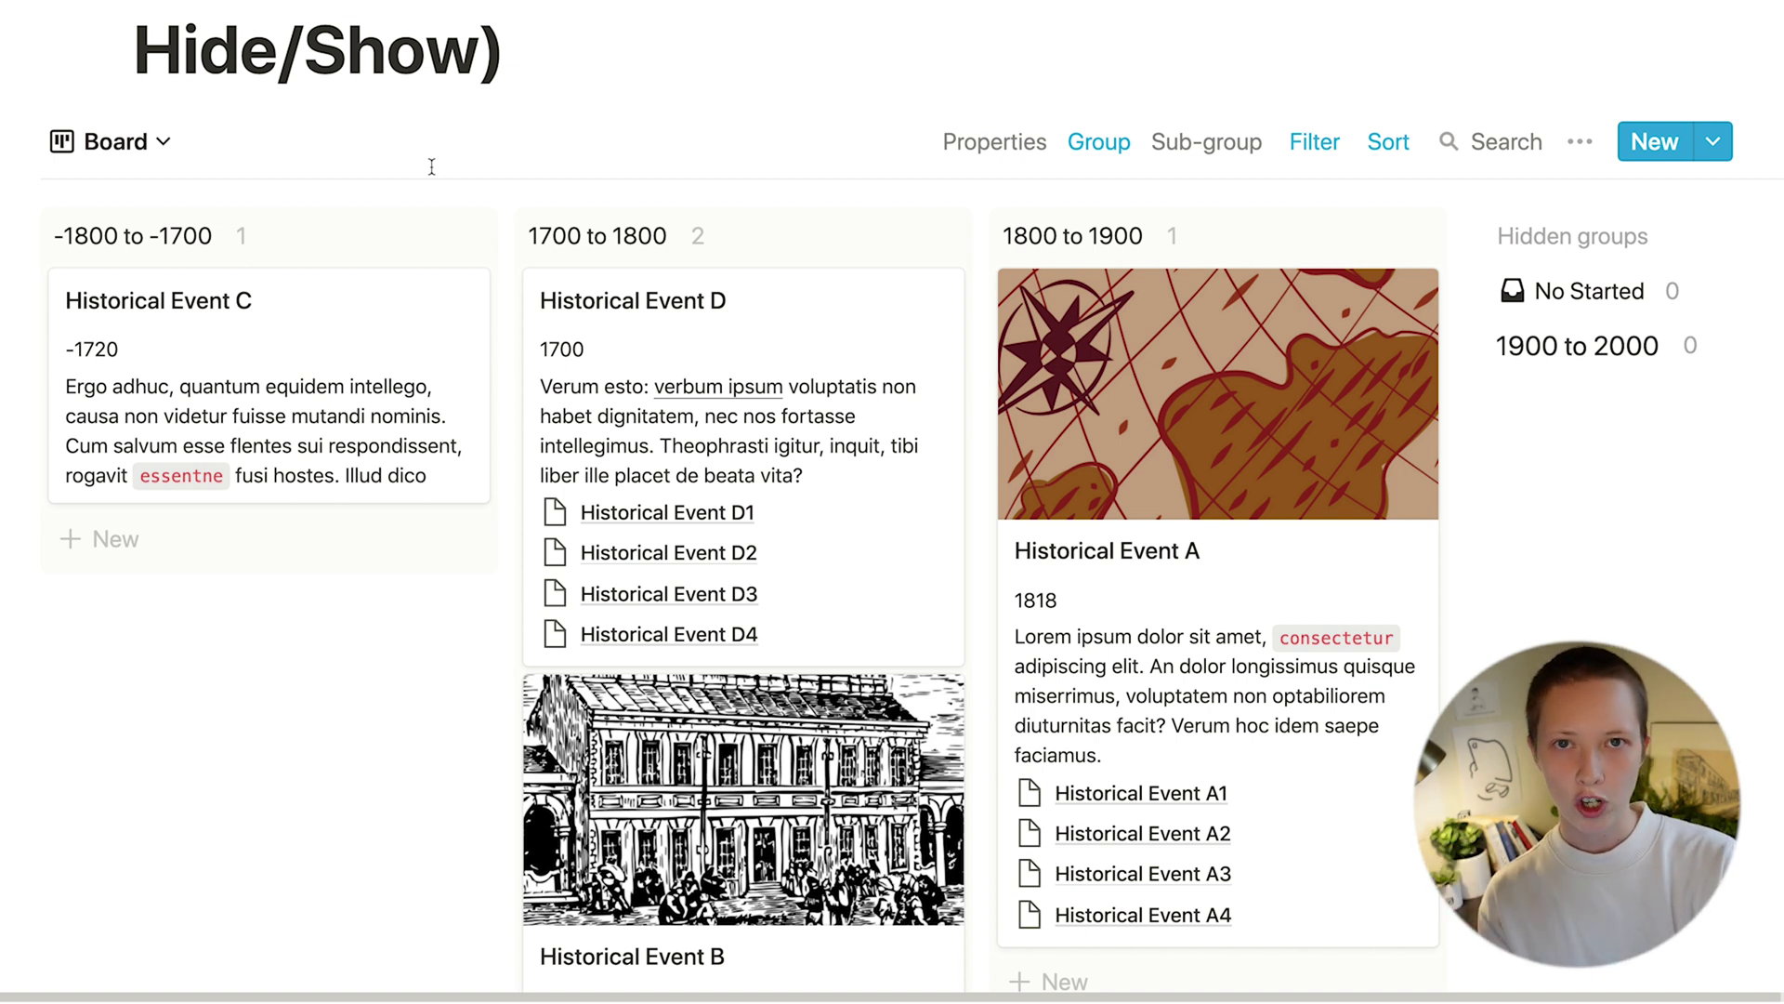
Step: Sub-group the board by the Show checkbox, ordering the checked group above the unchecked one
click(1199, 146)
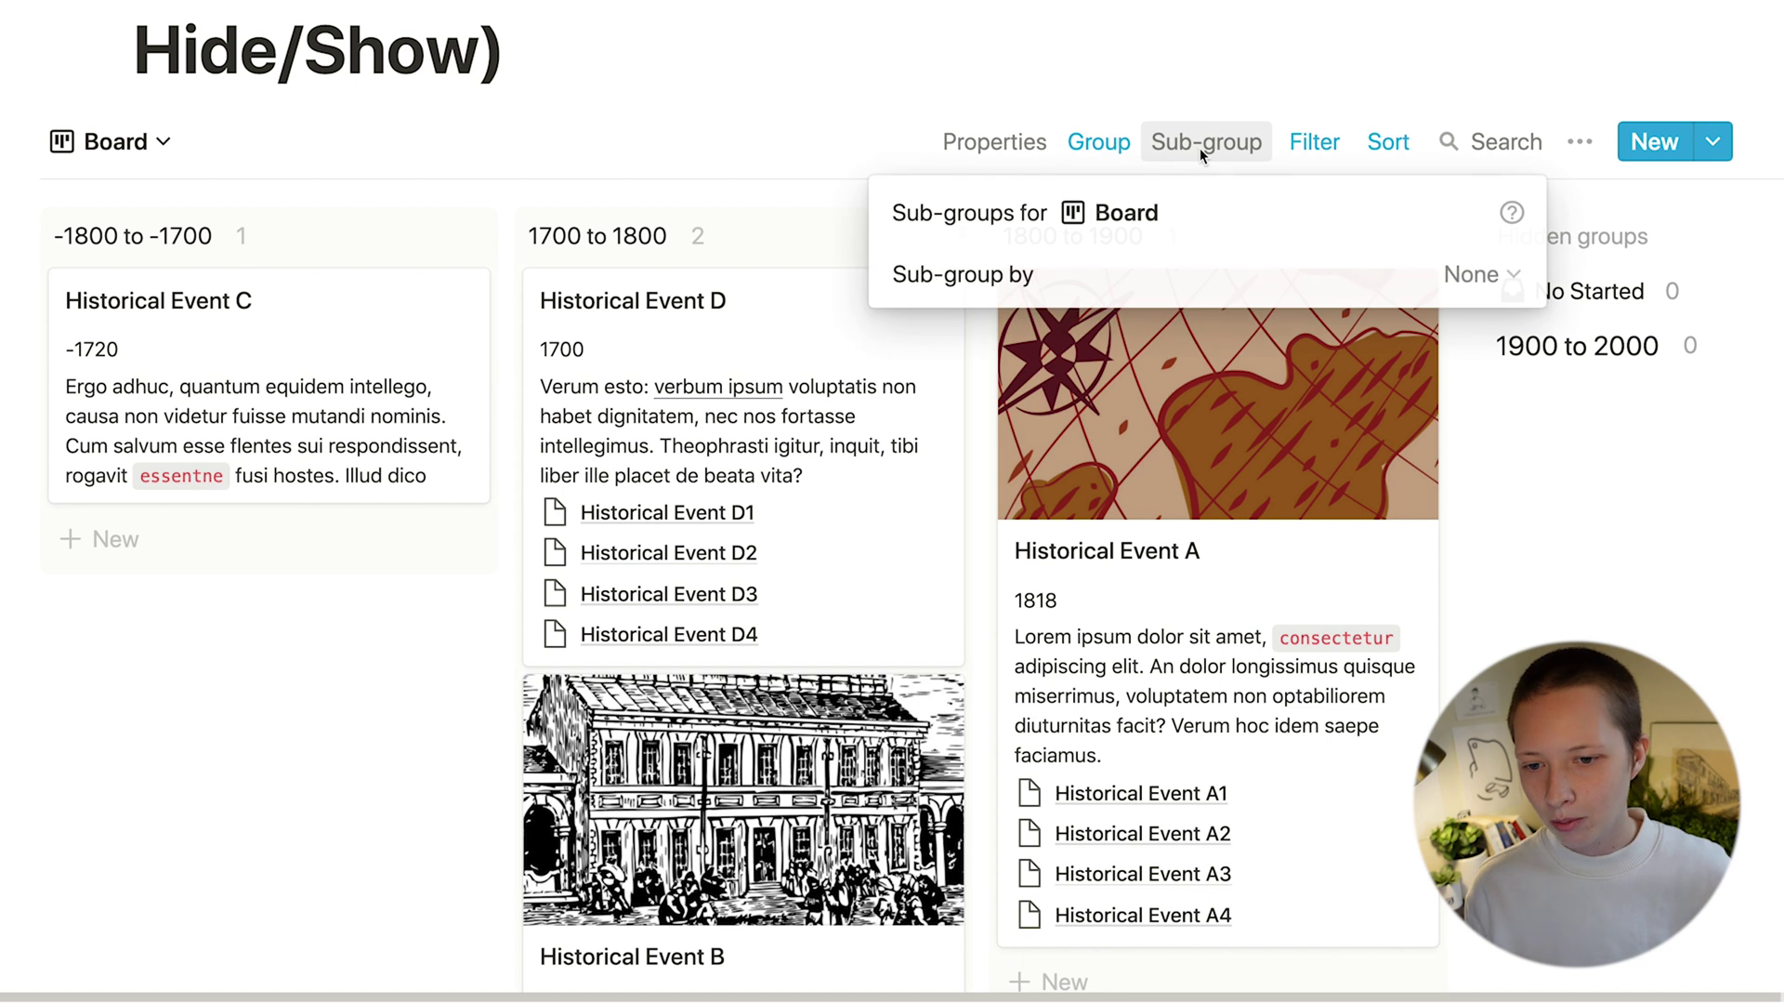
click(1026, 277)
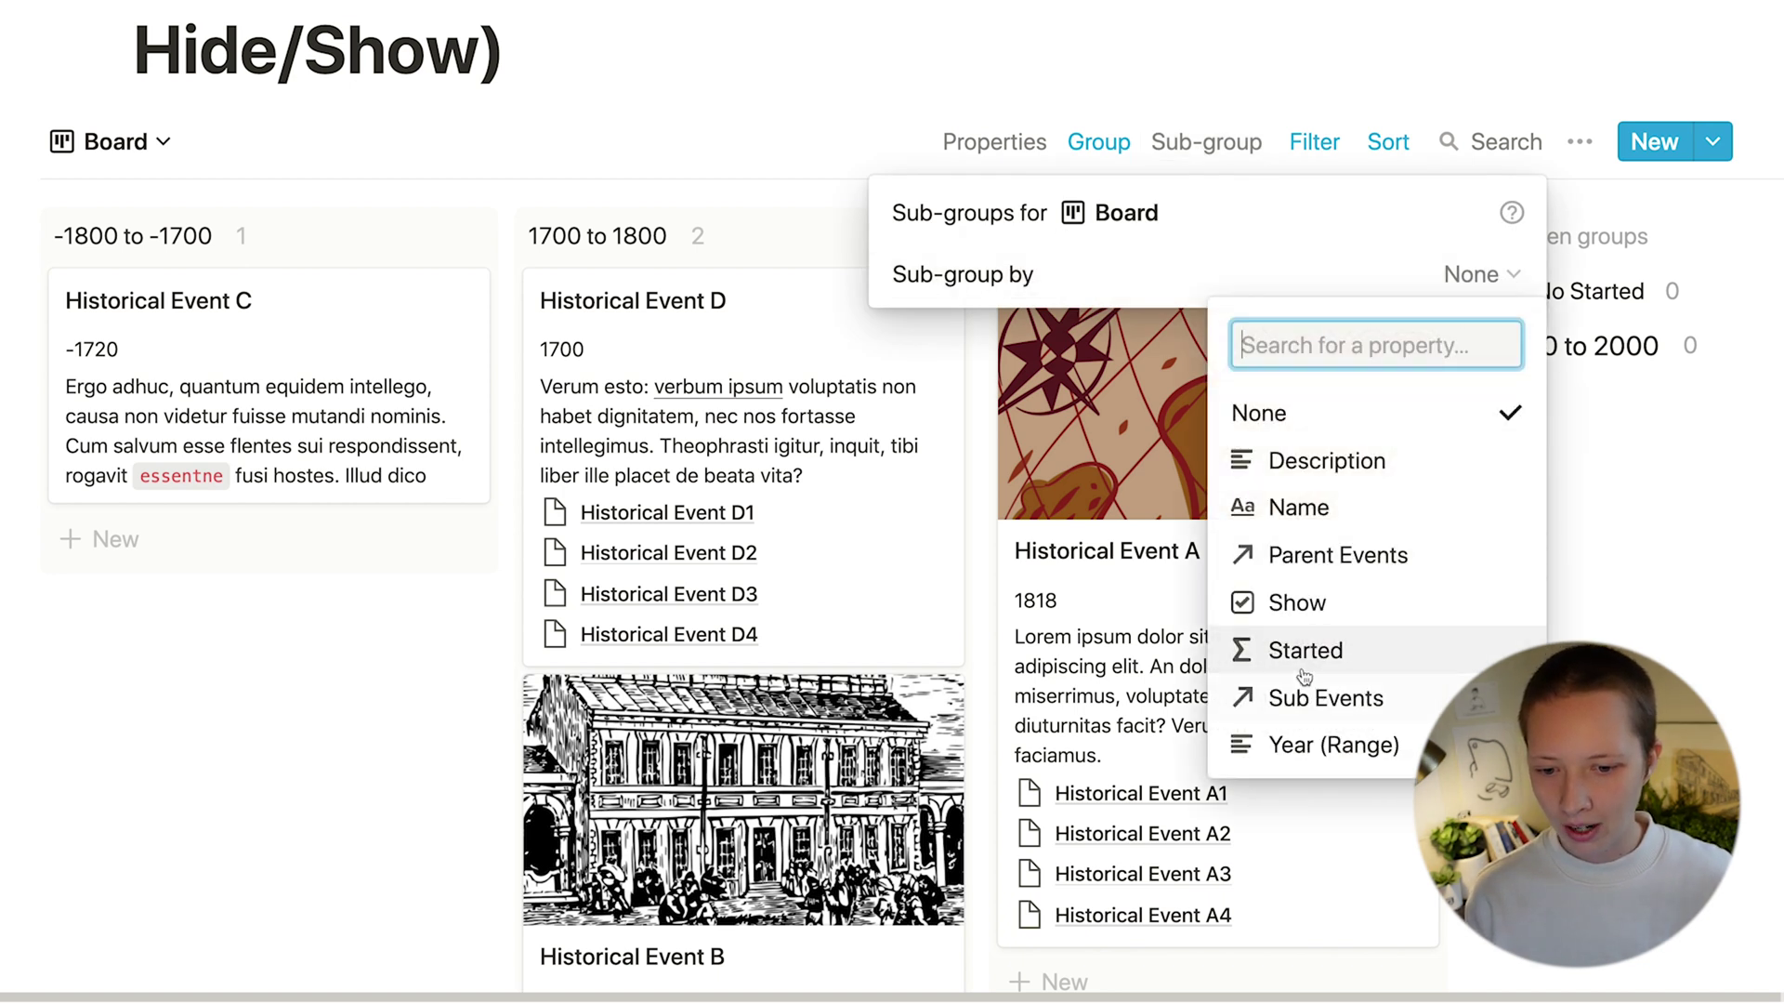
click(1414, 626)
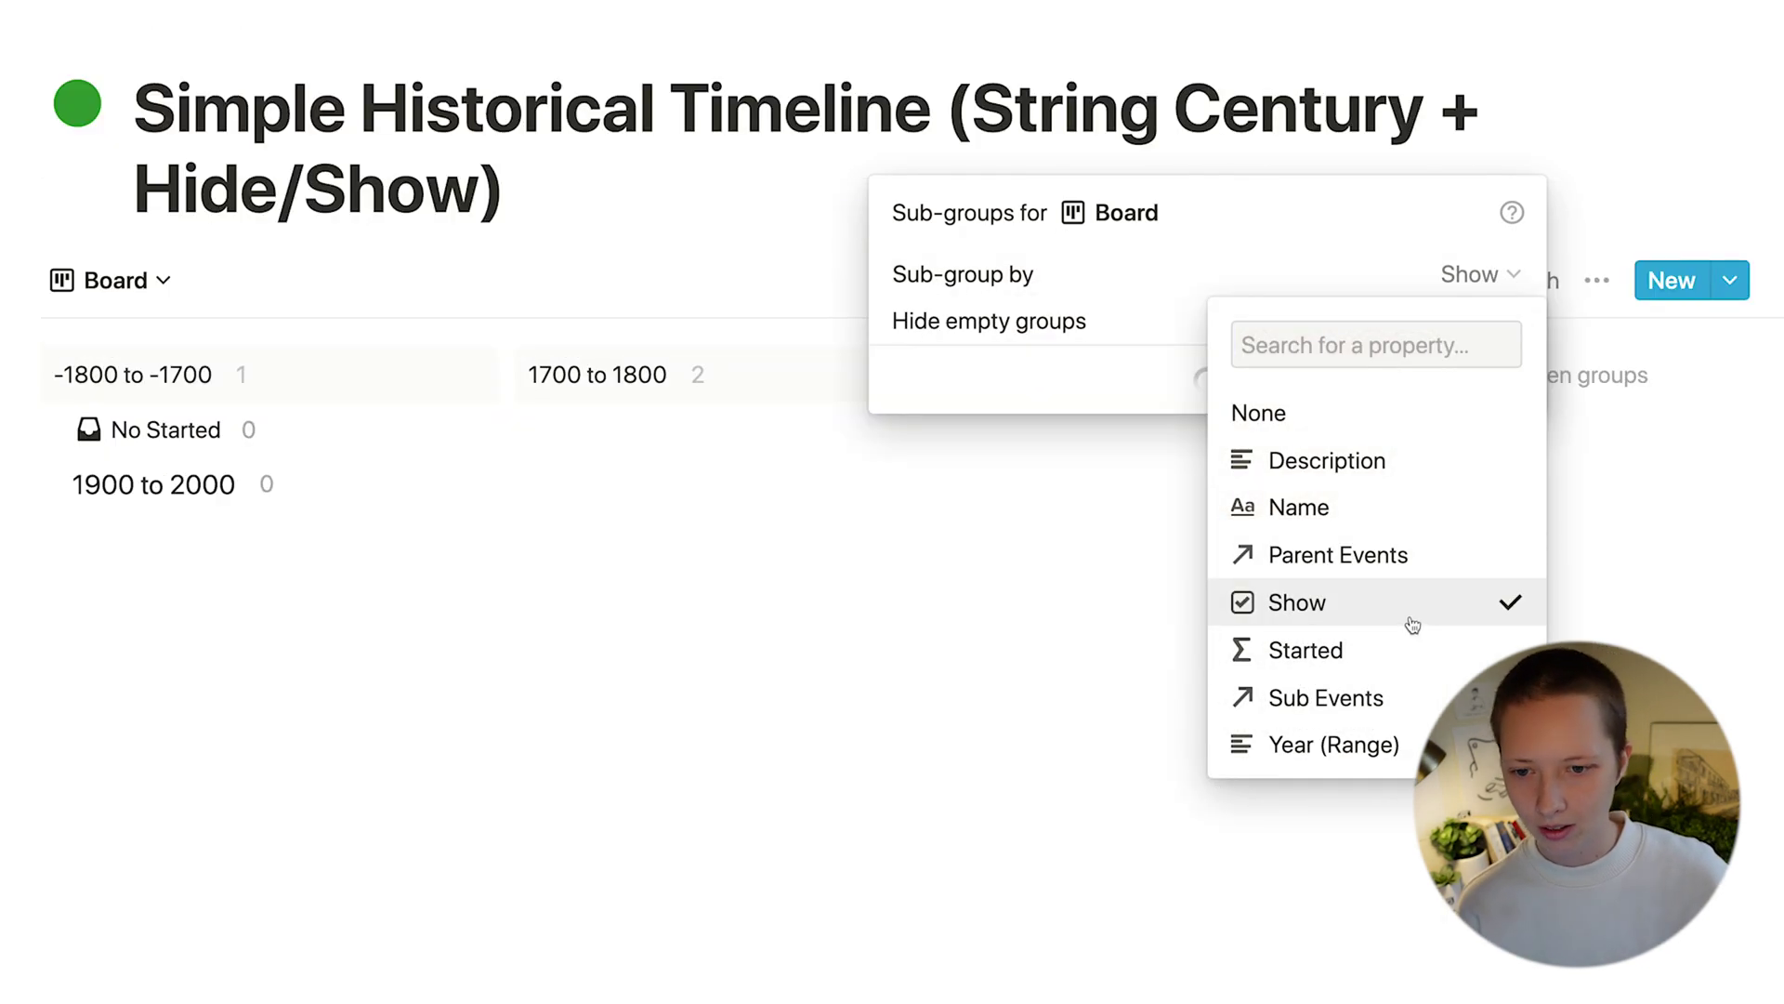
drag(898, 484, 897, 447)
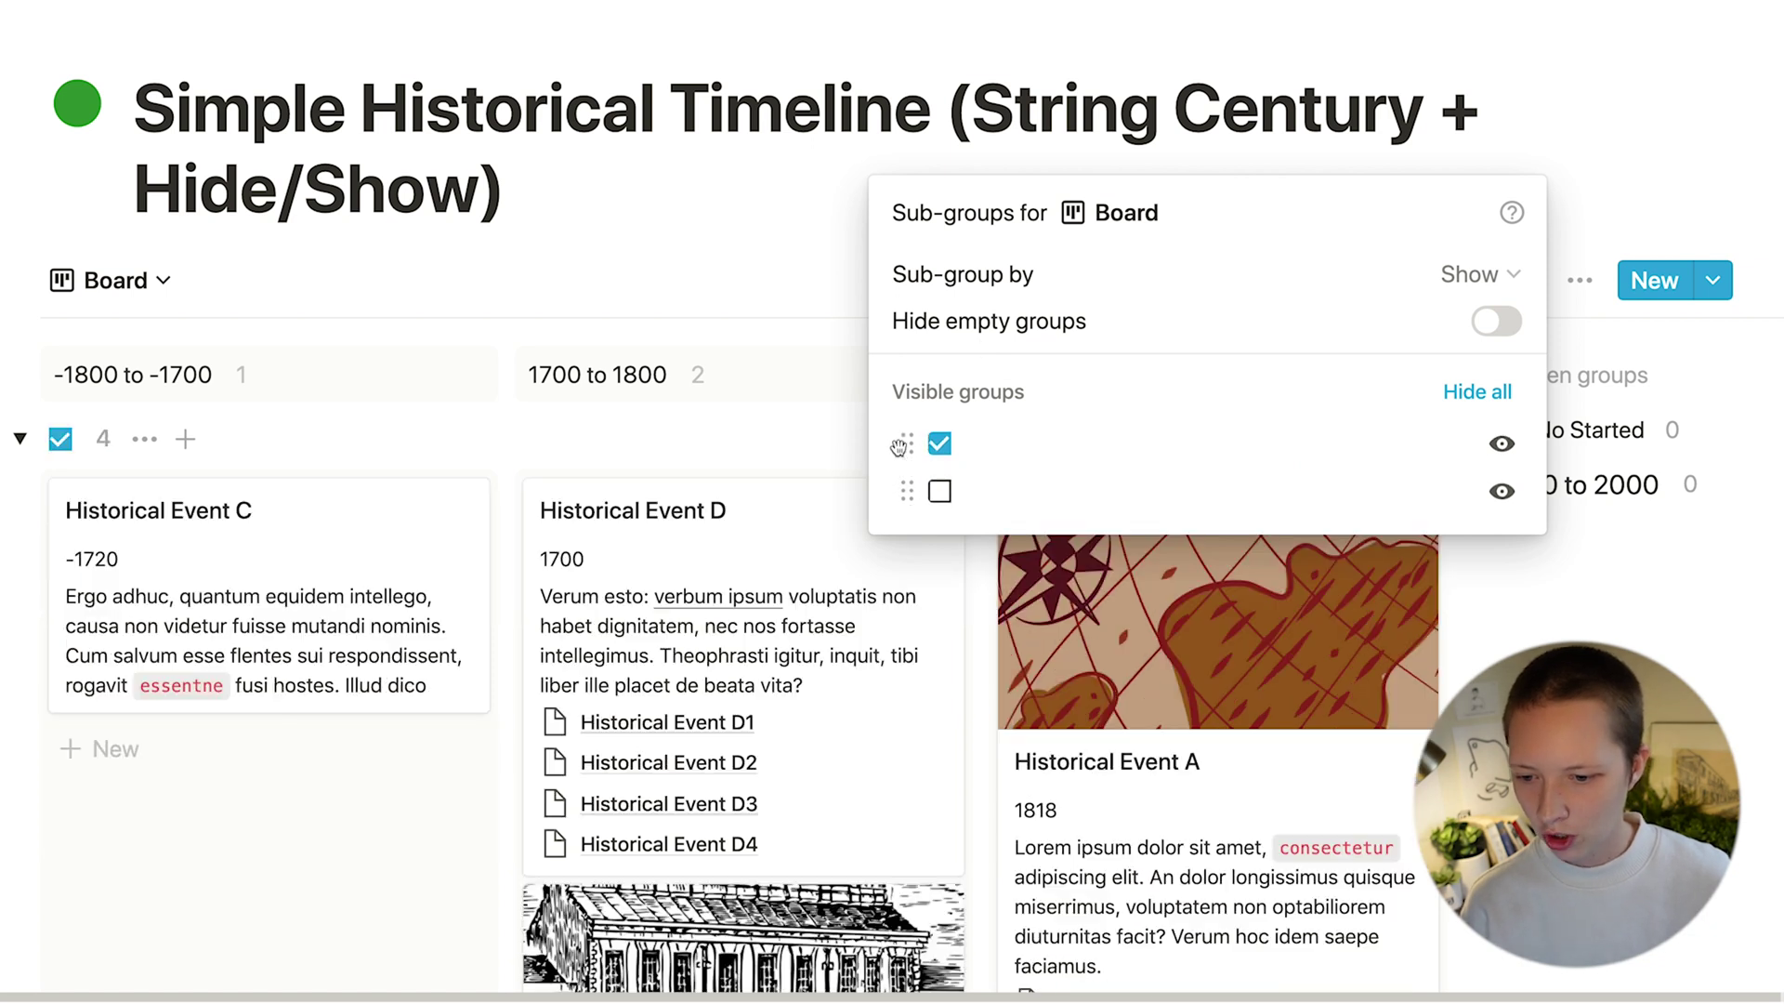
click(621, 463)
scroll(604, 465, down, 5)
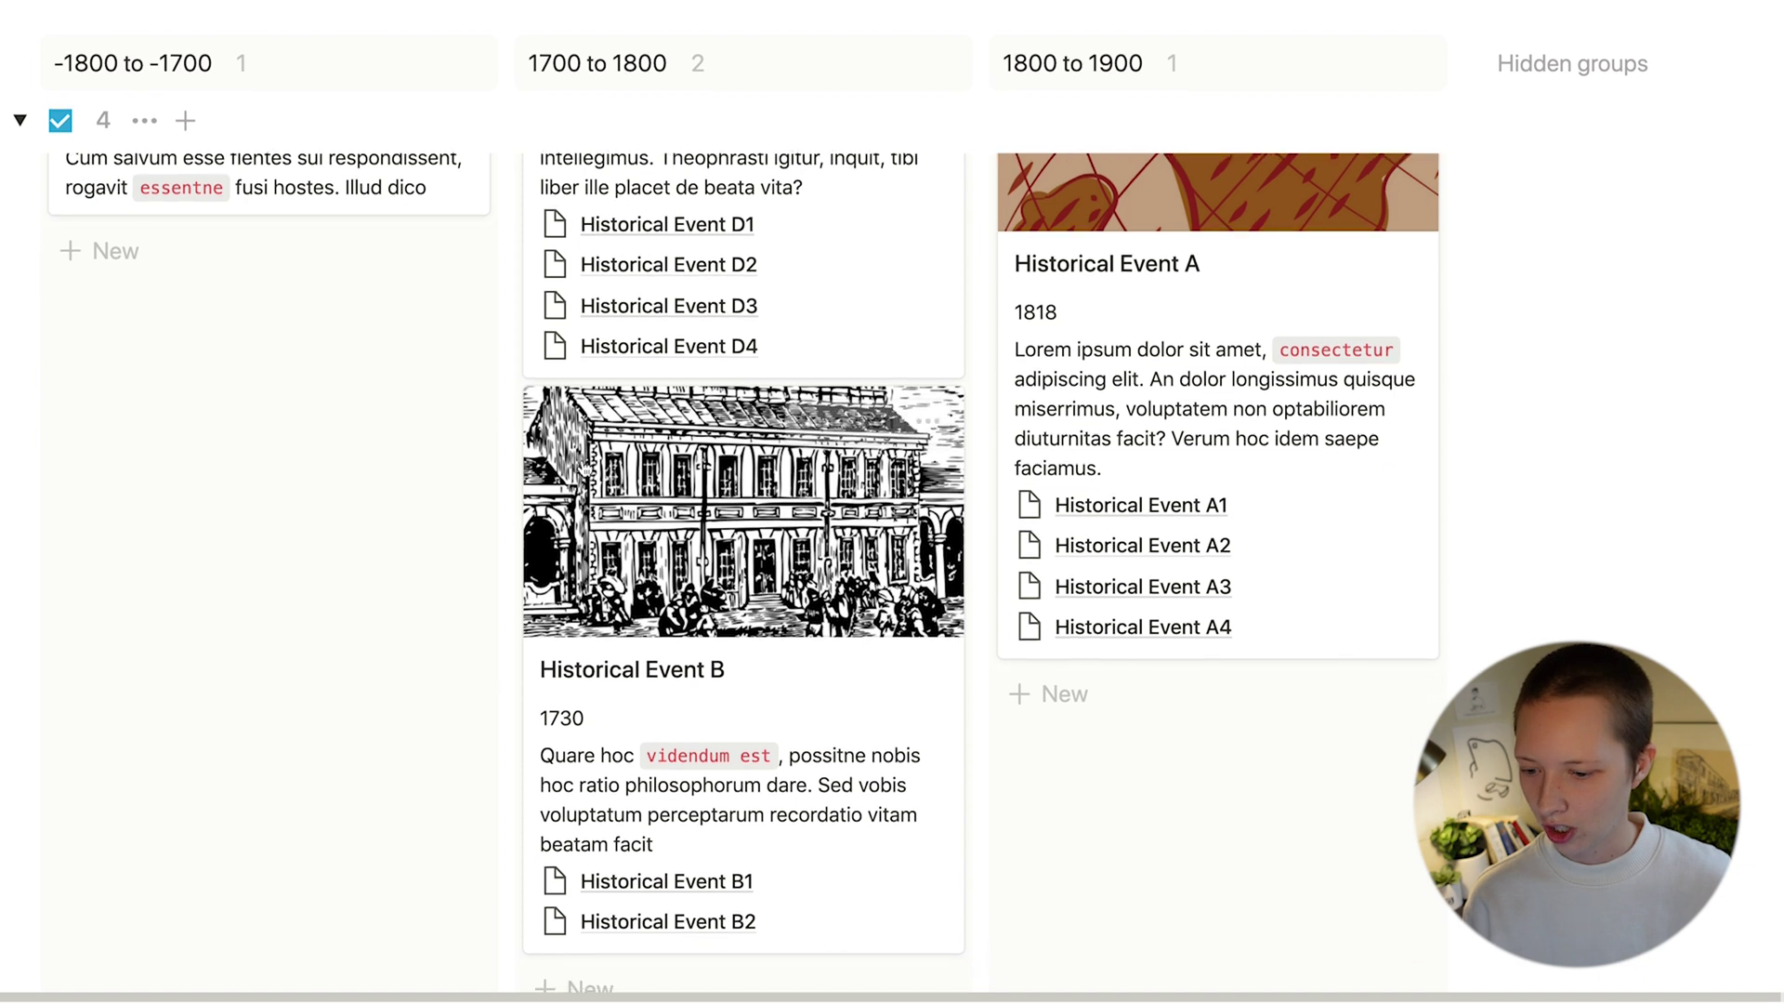
scroll(584, 467, down, 5)
scroll(366, 470, up, 10)
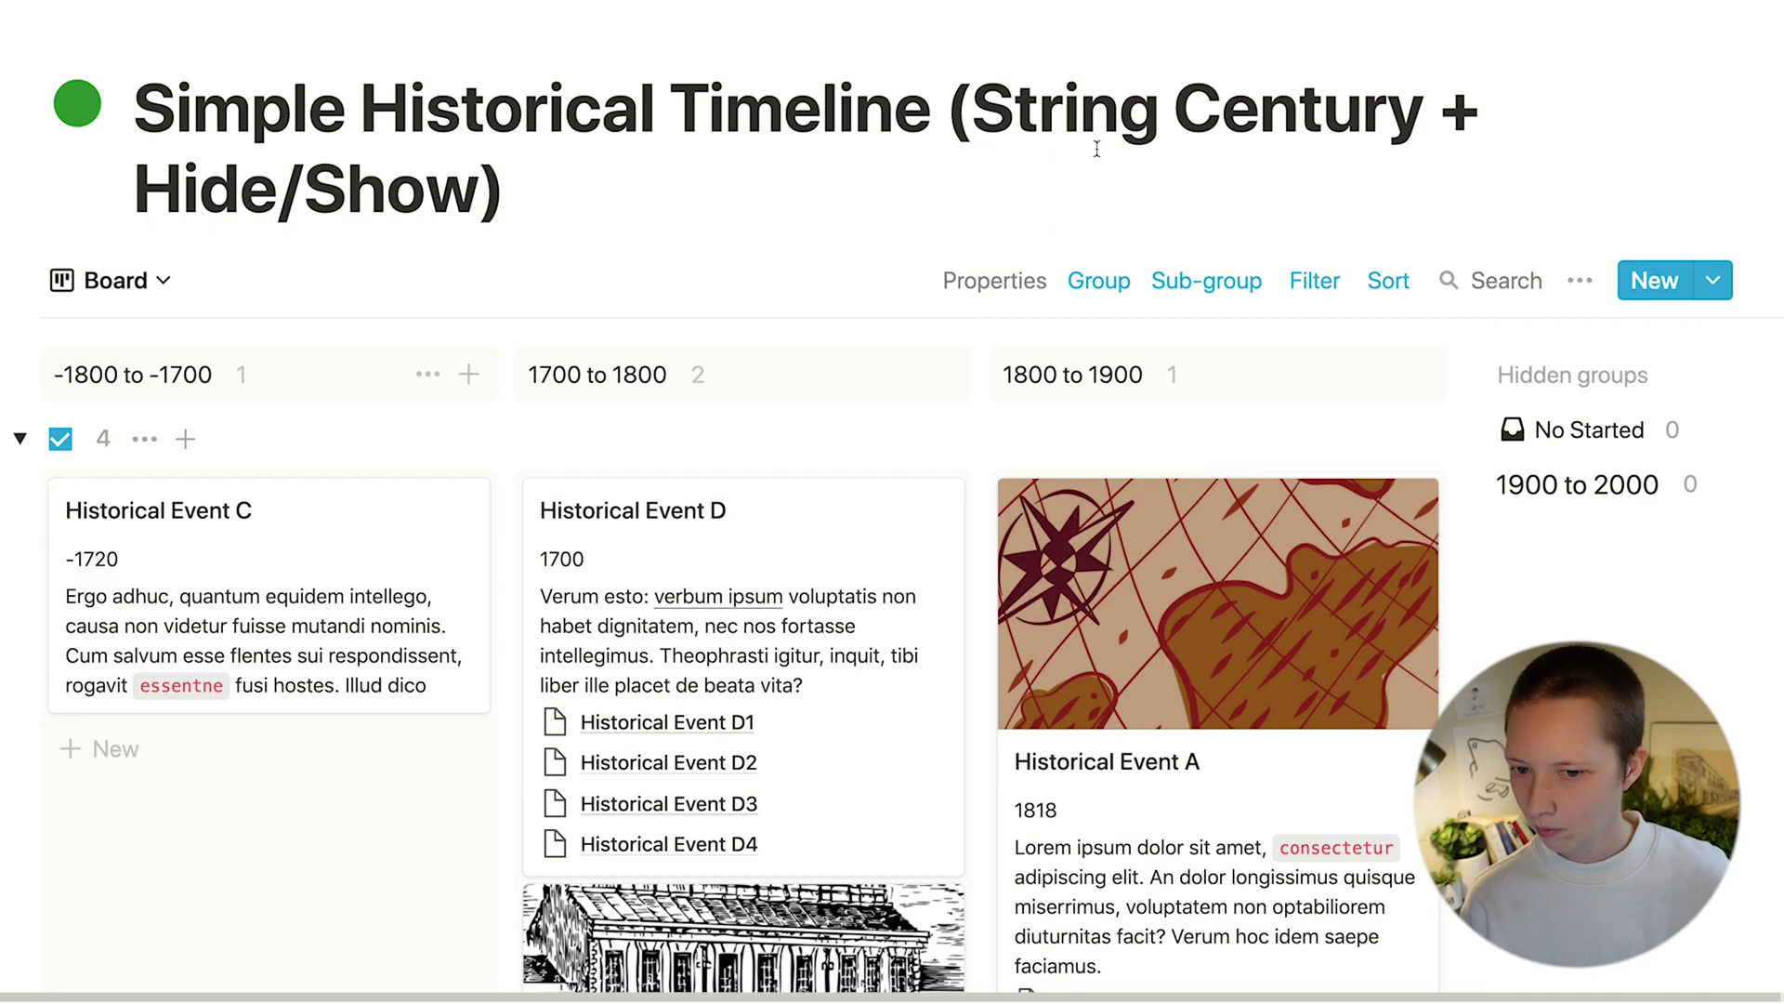
Step: Remove the Show filter so unchecked events appear in their own sub-group
click(1314, 280)
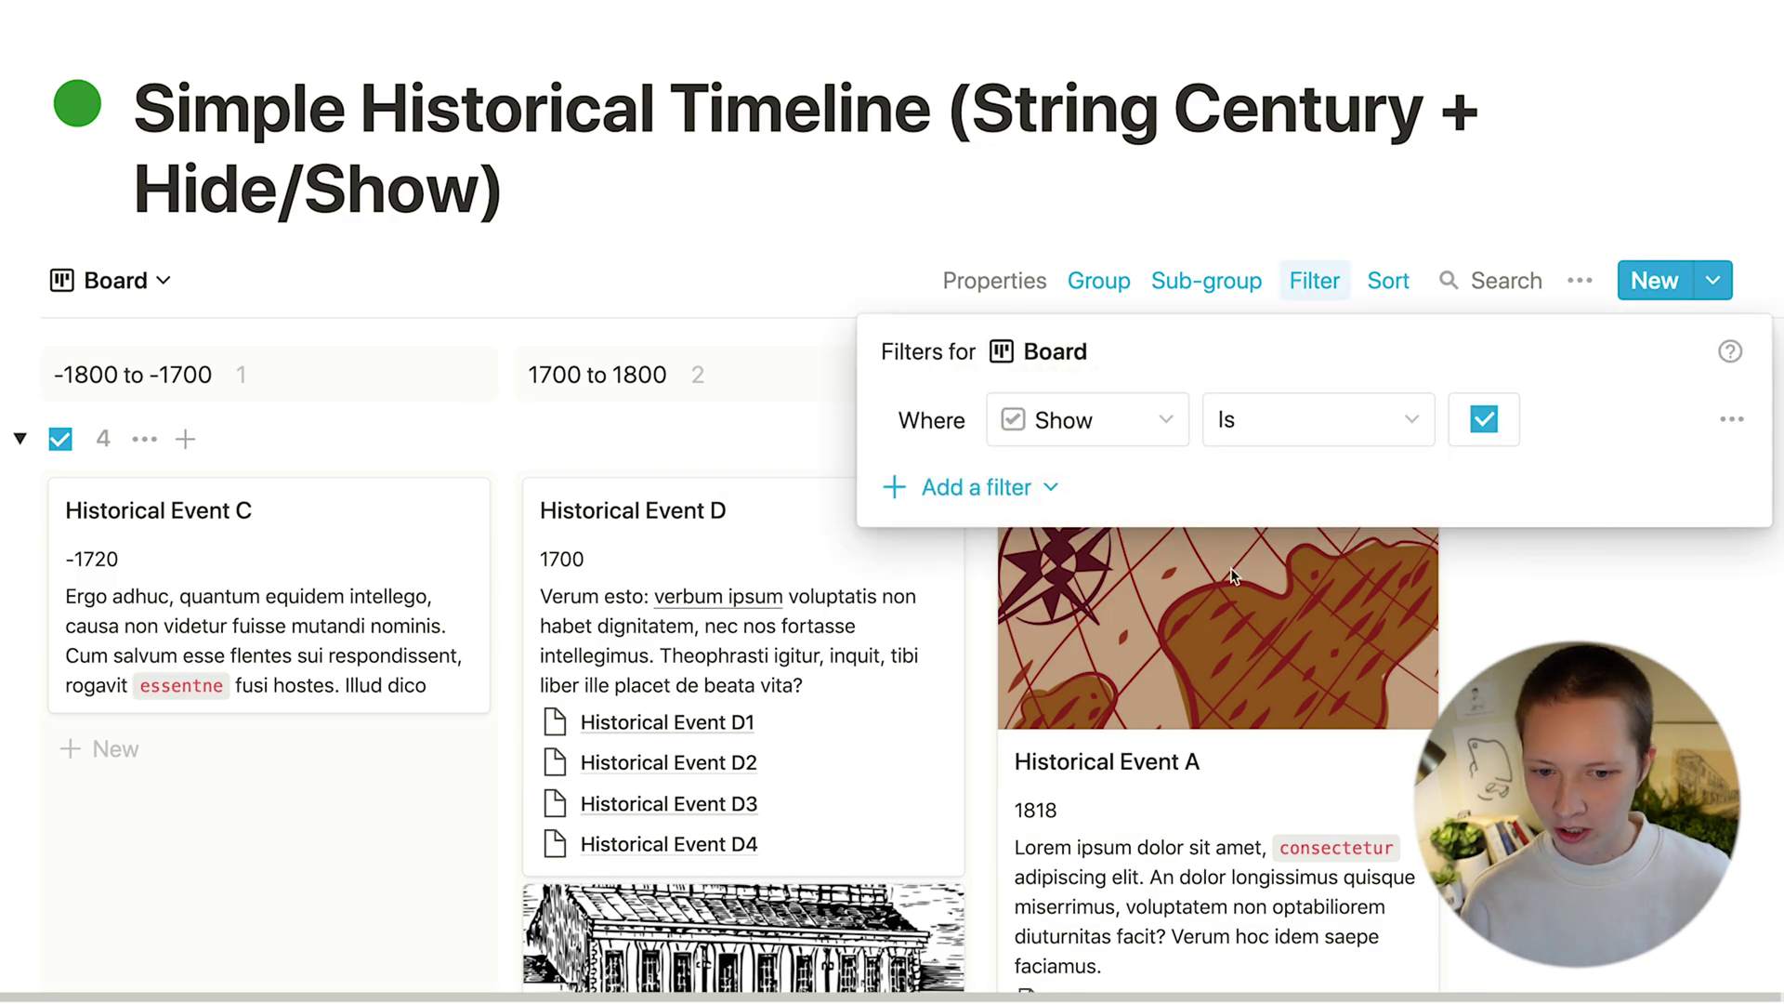
click(1734, 426)
click(1734, 477)
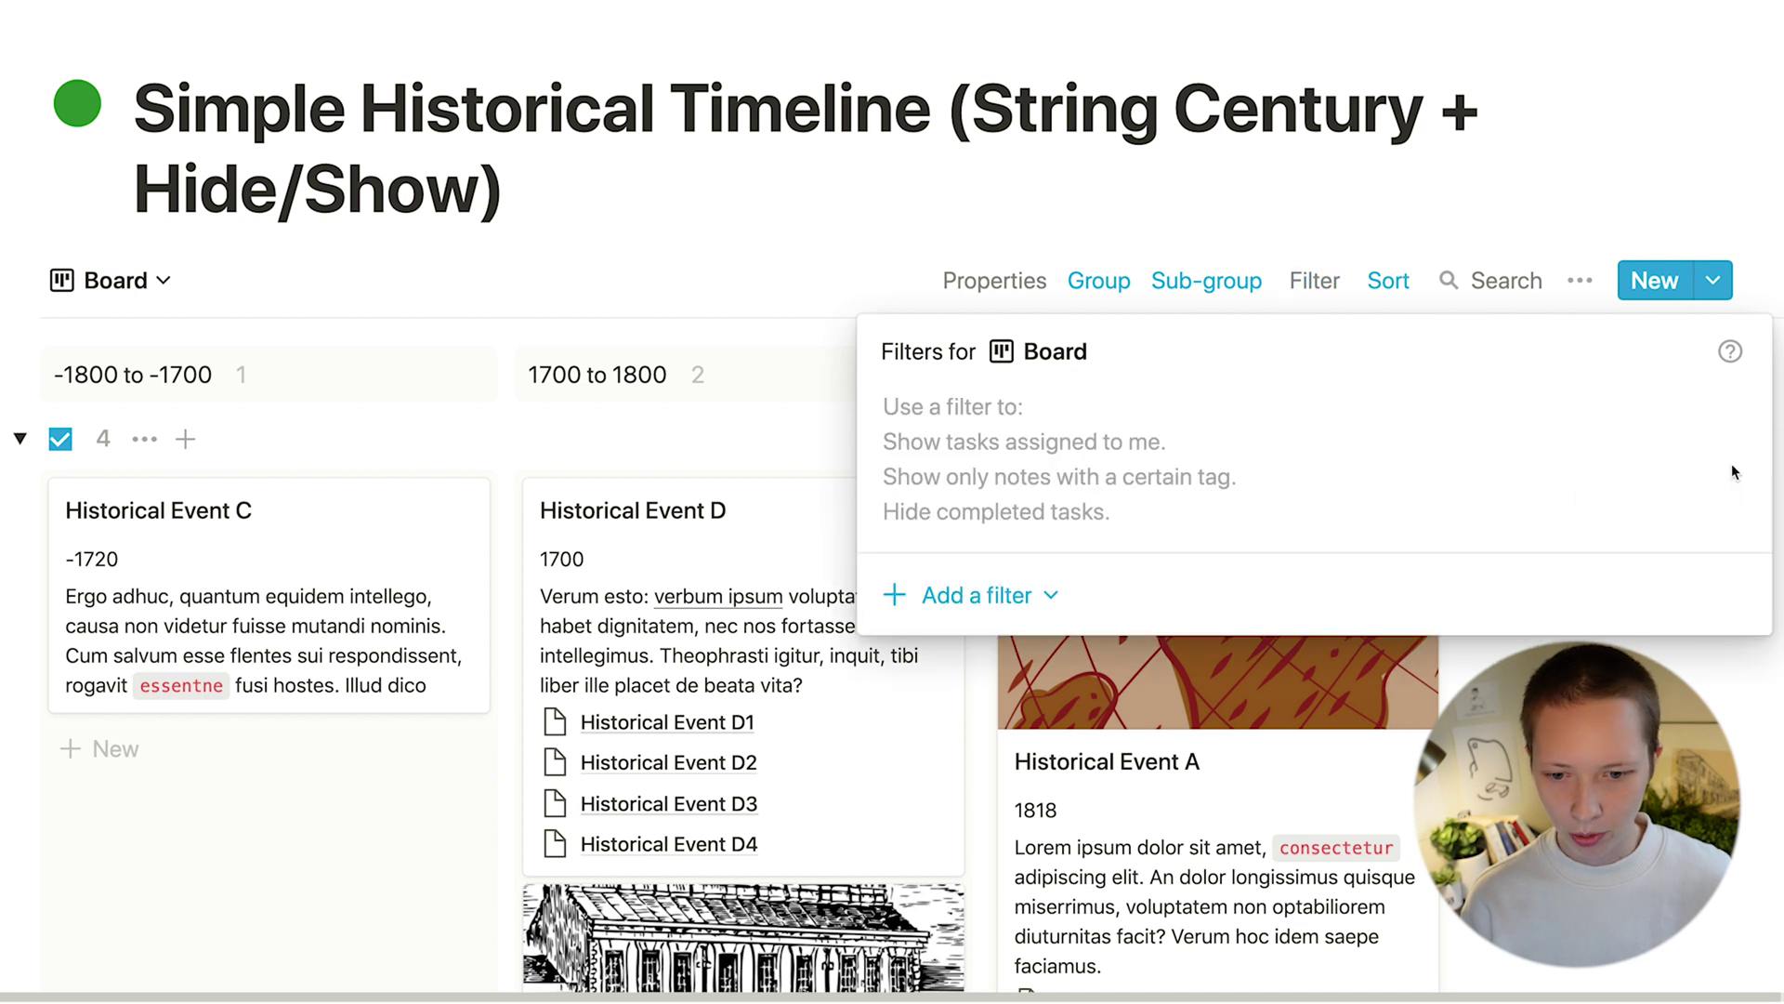
click(1044, 781)
scroll(1044, 781, down, 5)
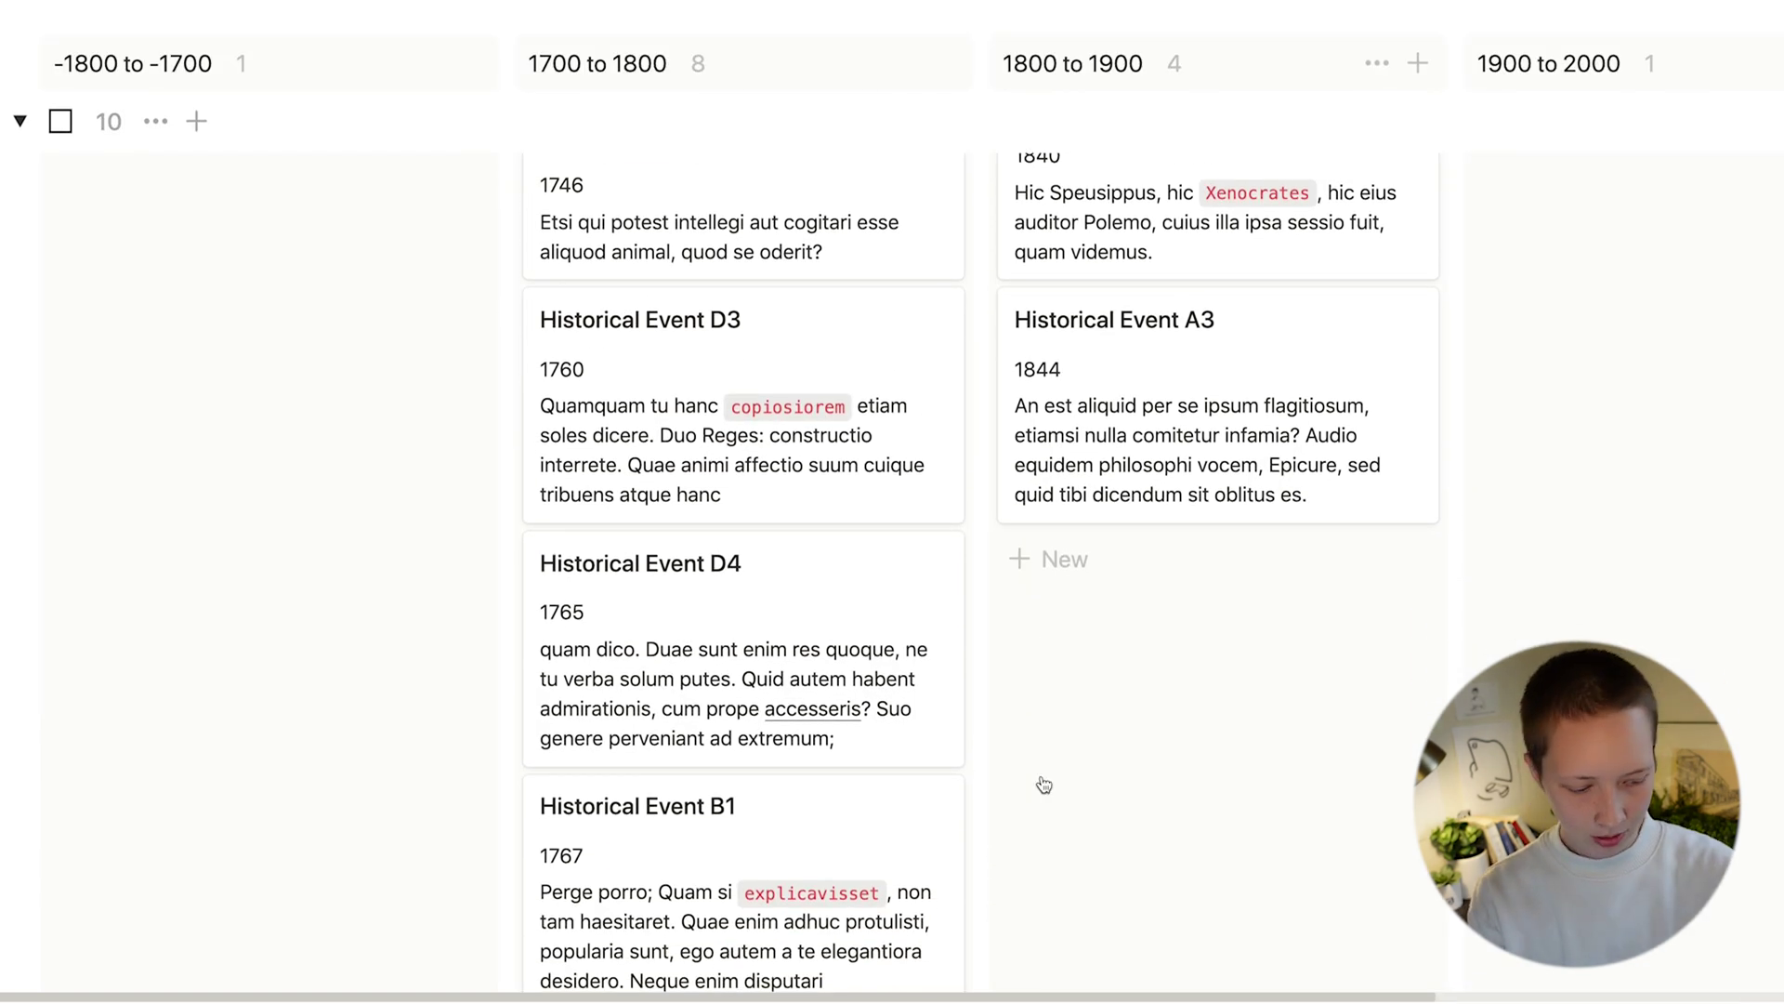
key(ctrl+minus)
scroll(1041, 779, up, 6)
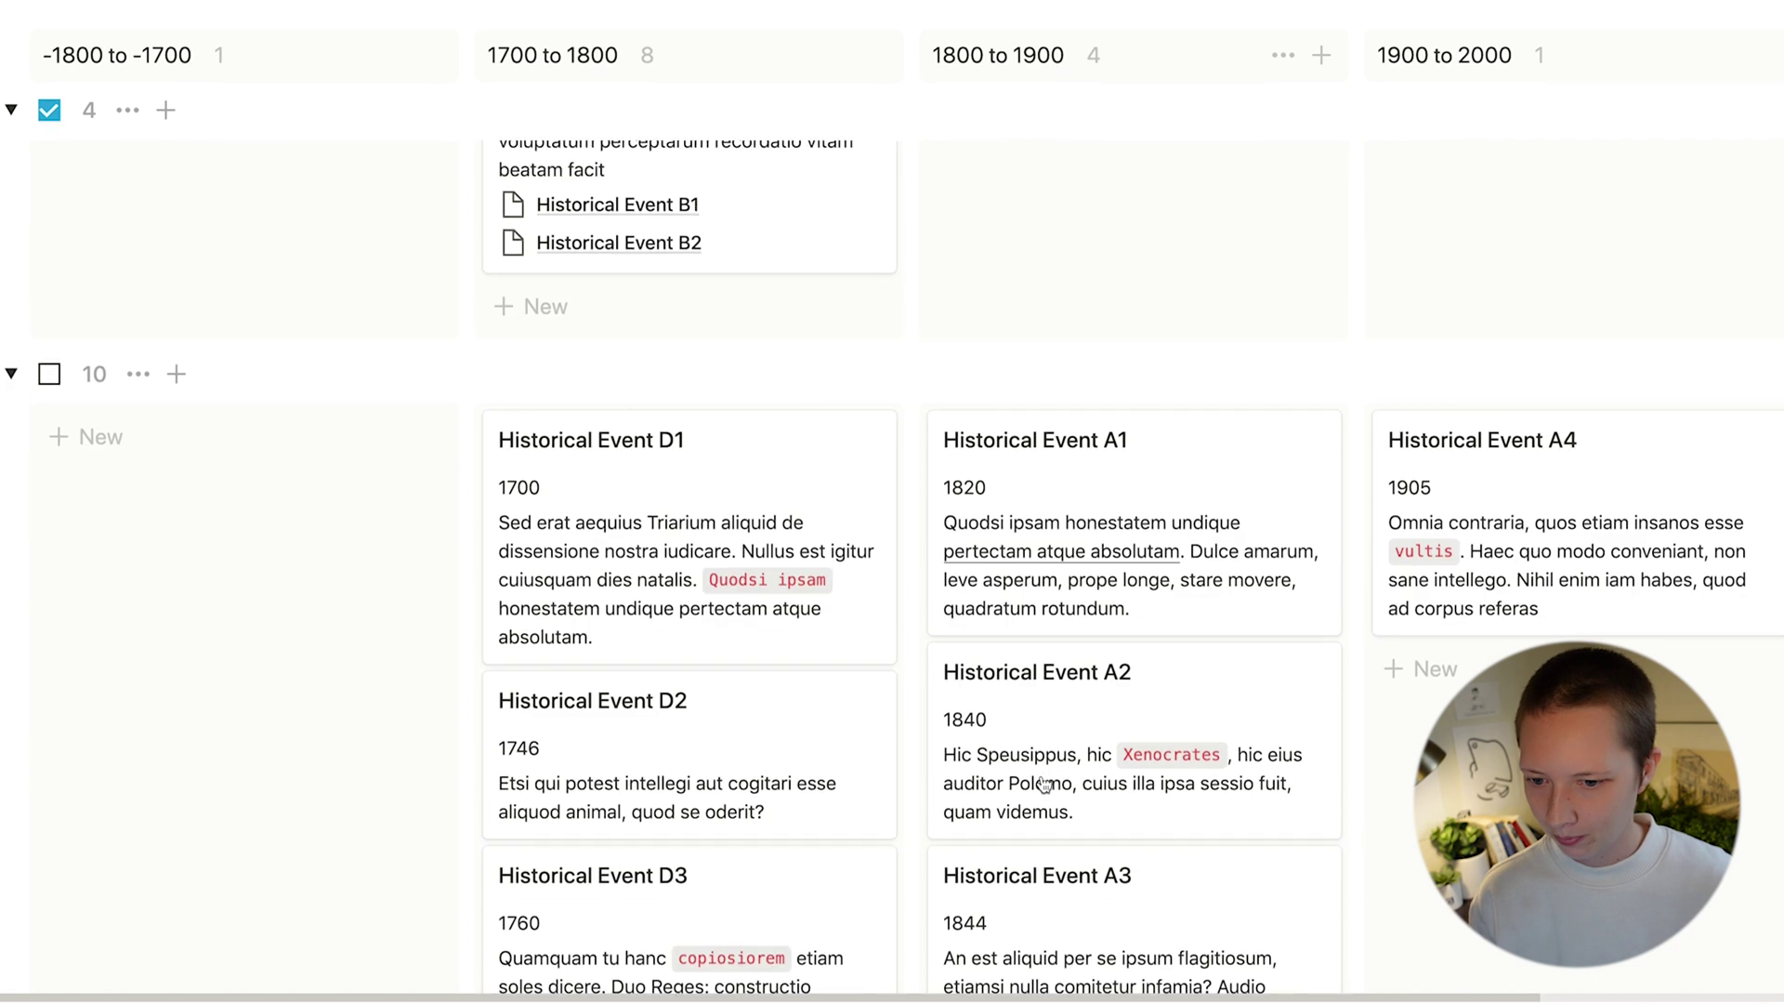
scroll(1443, 630, right, 2)
Step: Turn off the Sub Events property so cards no longer list sub-event links
scroll(1443, 630, left, 2)
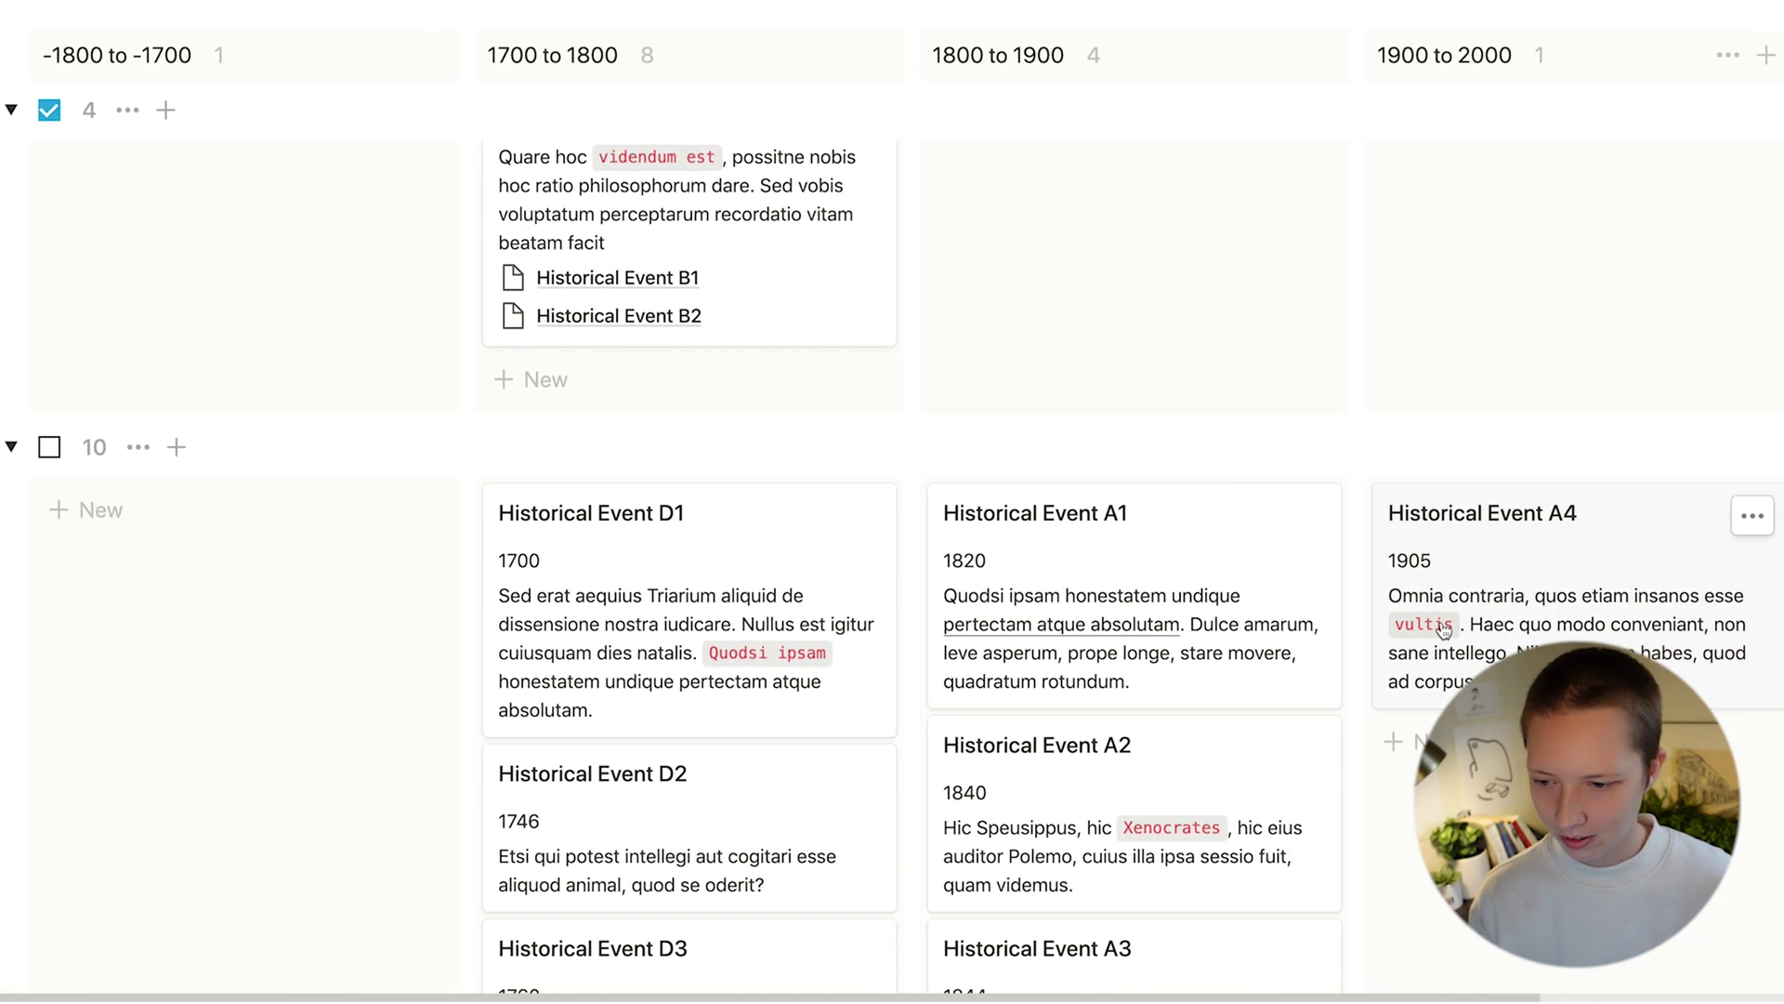
scroll(1442, 623, up, 6)
scroll(1441, 622, down, 7)
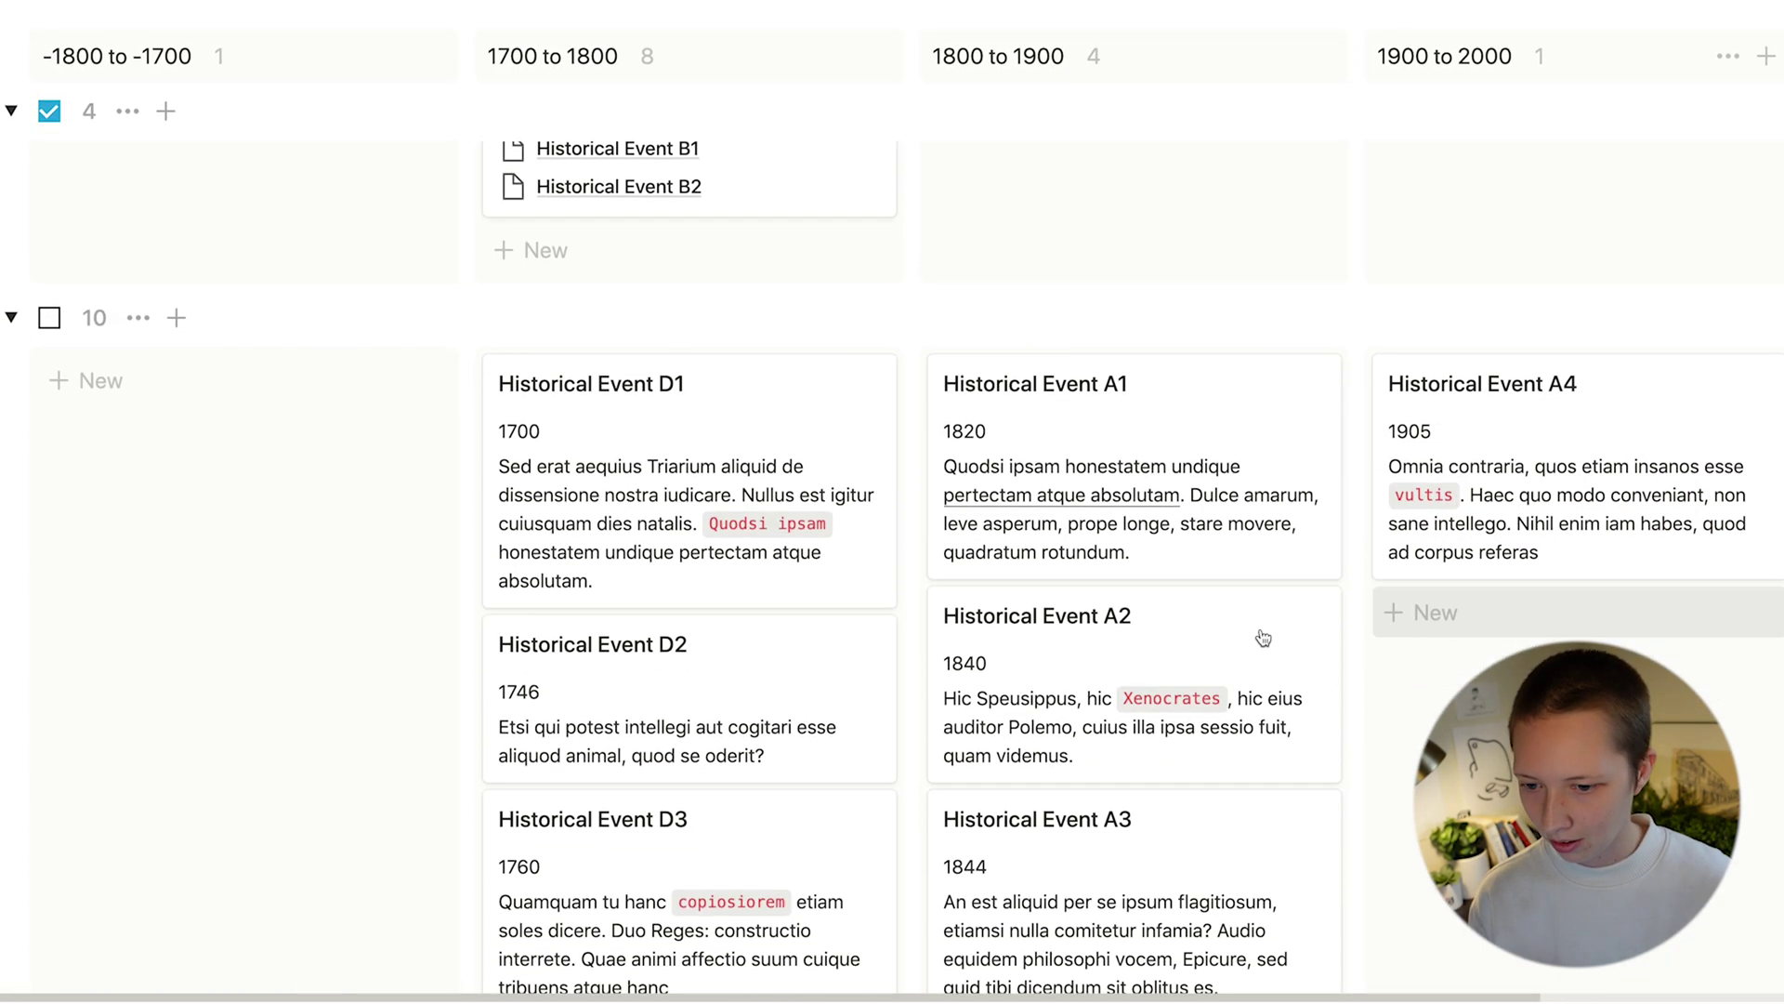
scroll(843, 520, up, 5)
scroll(844, 597, up, 5)
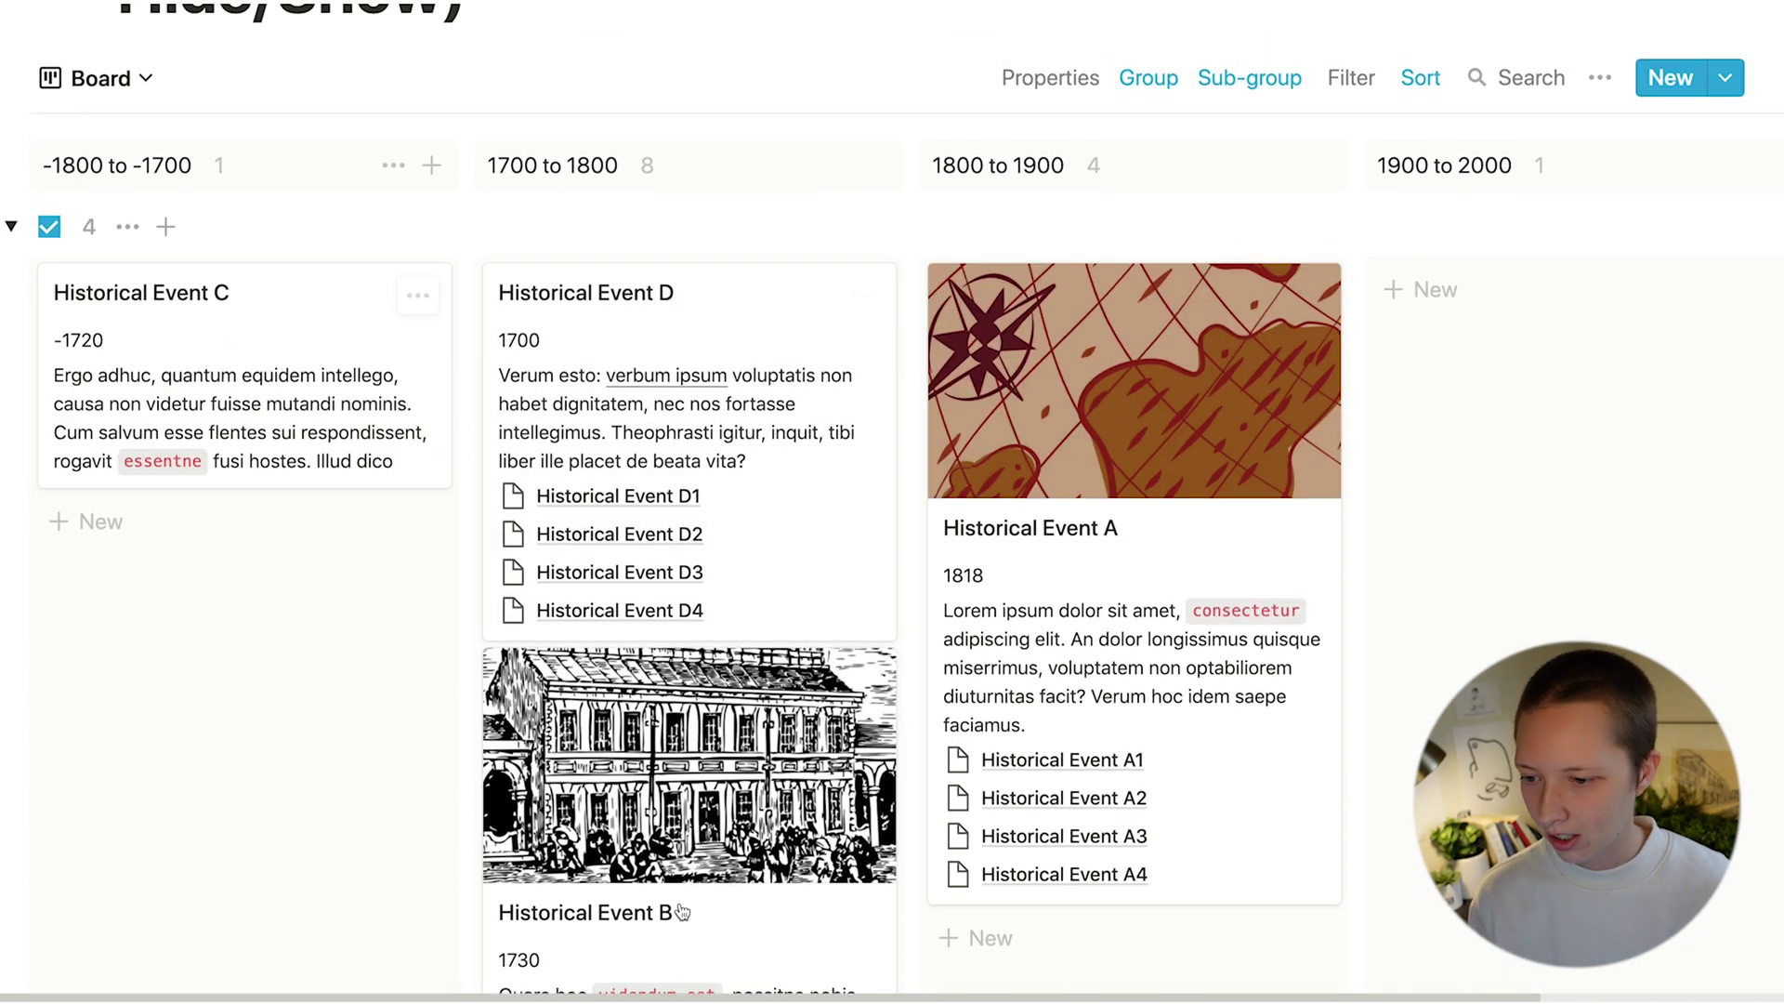
click(1039, 80)
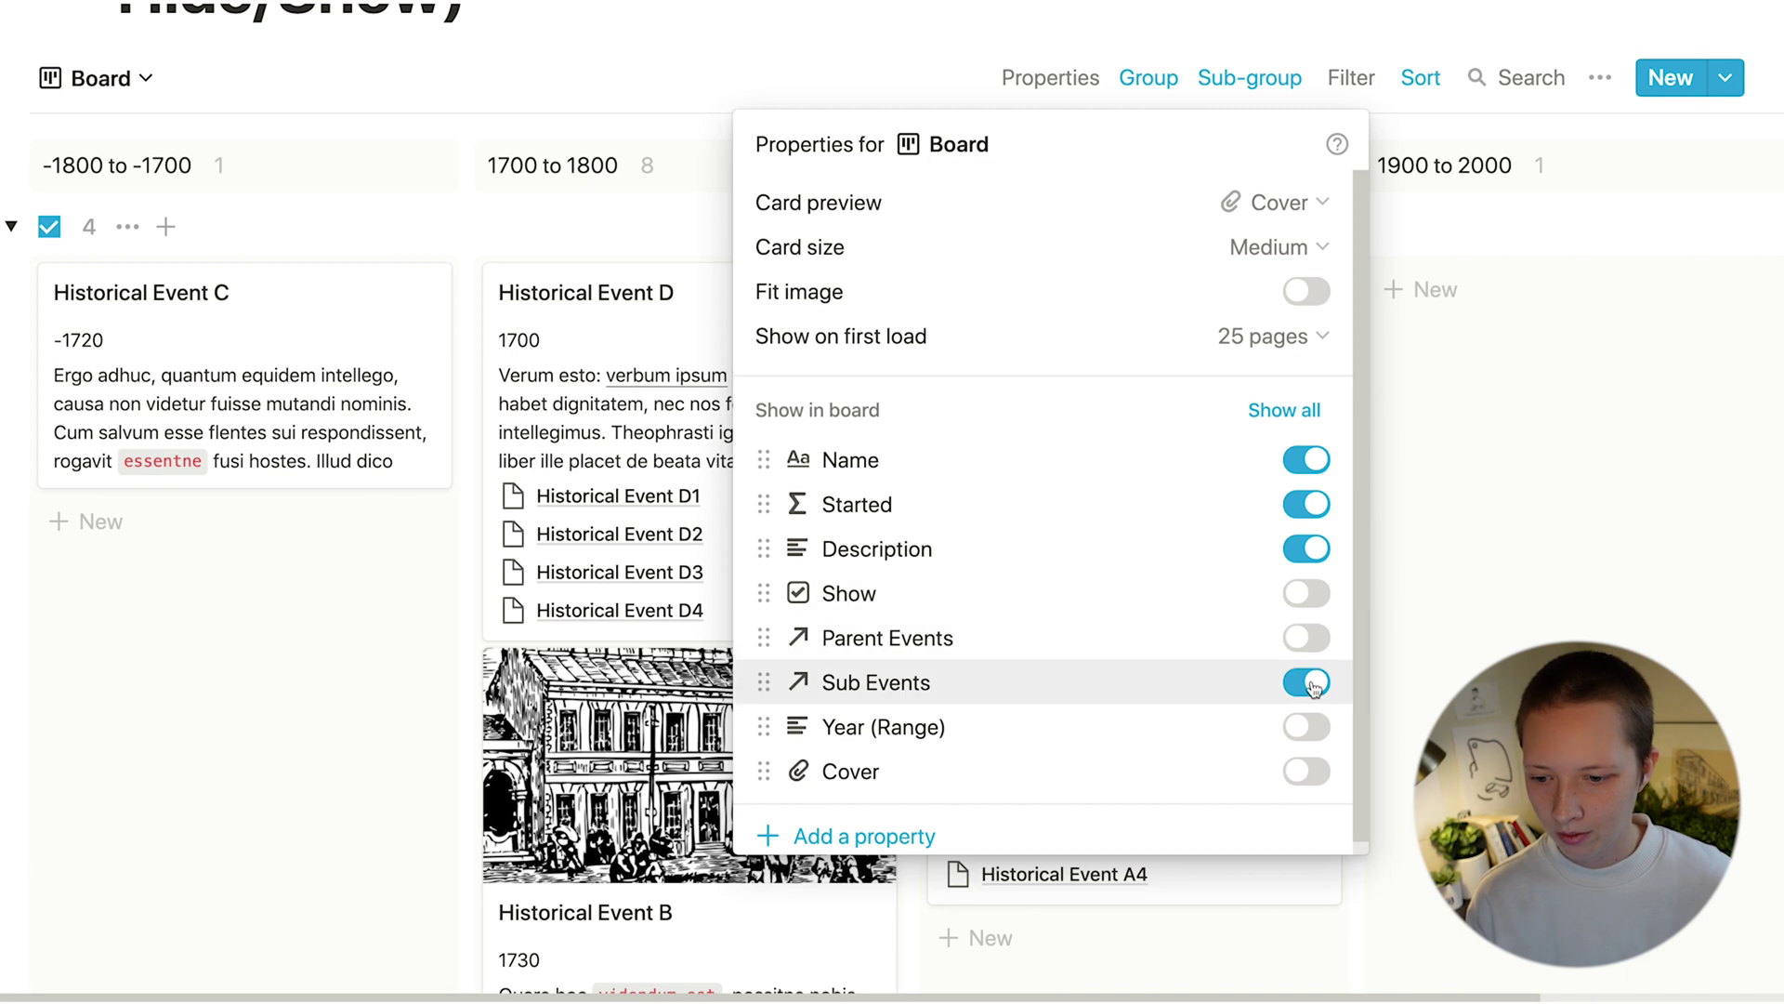
click(1306, 683)
click(1637, 585)
scroll(1637, 577, down, 10)
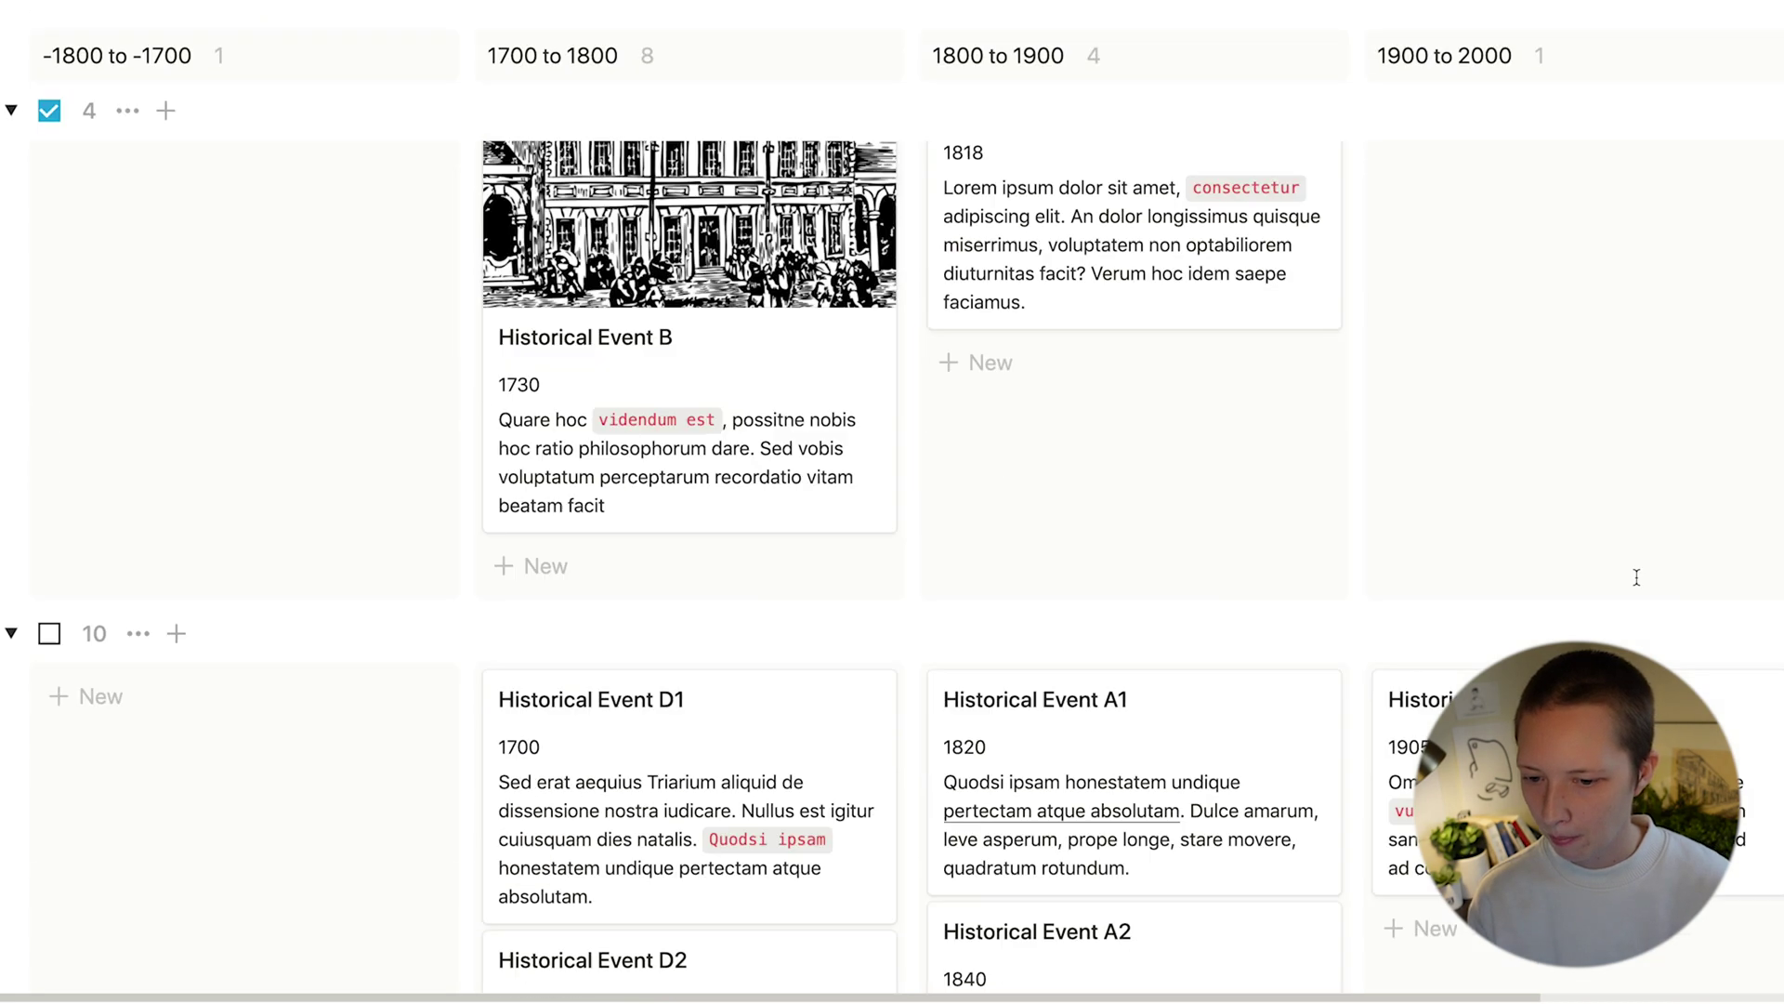
scroll(1103, 231, up, 7)
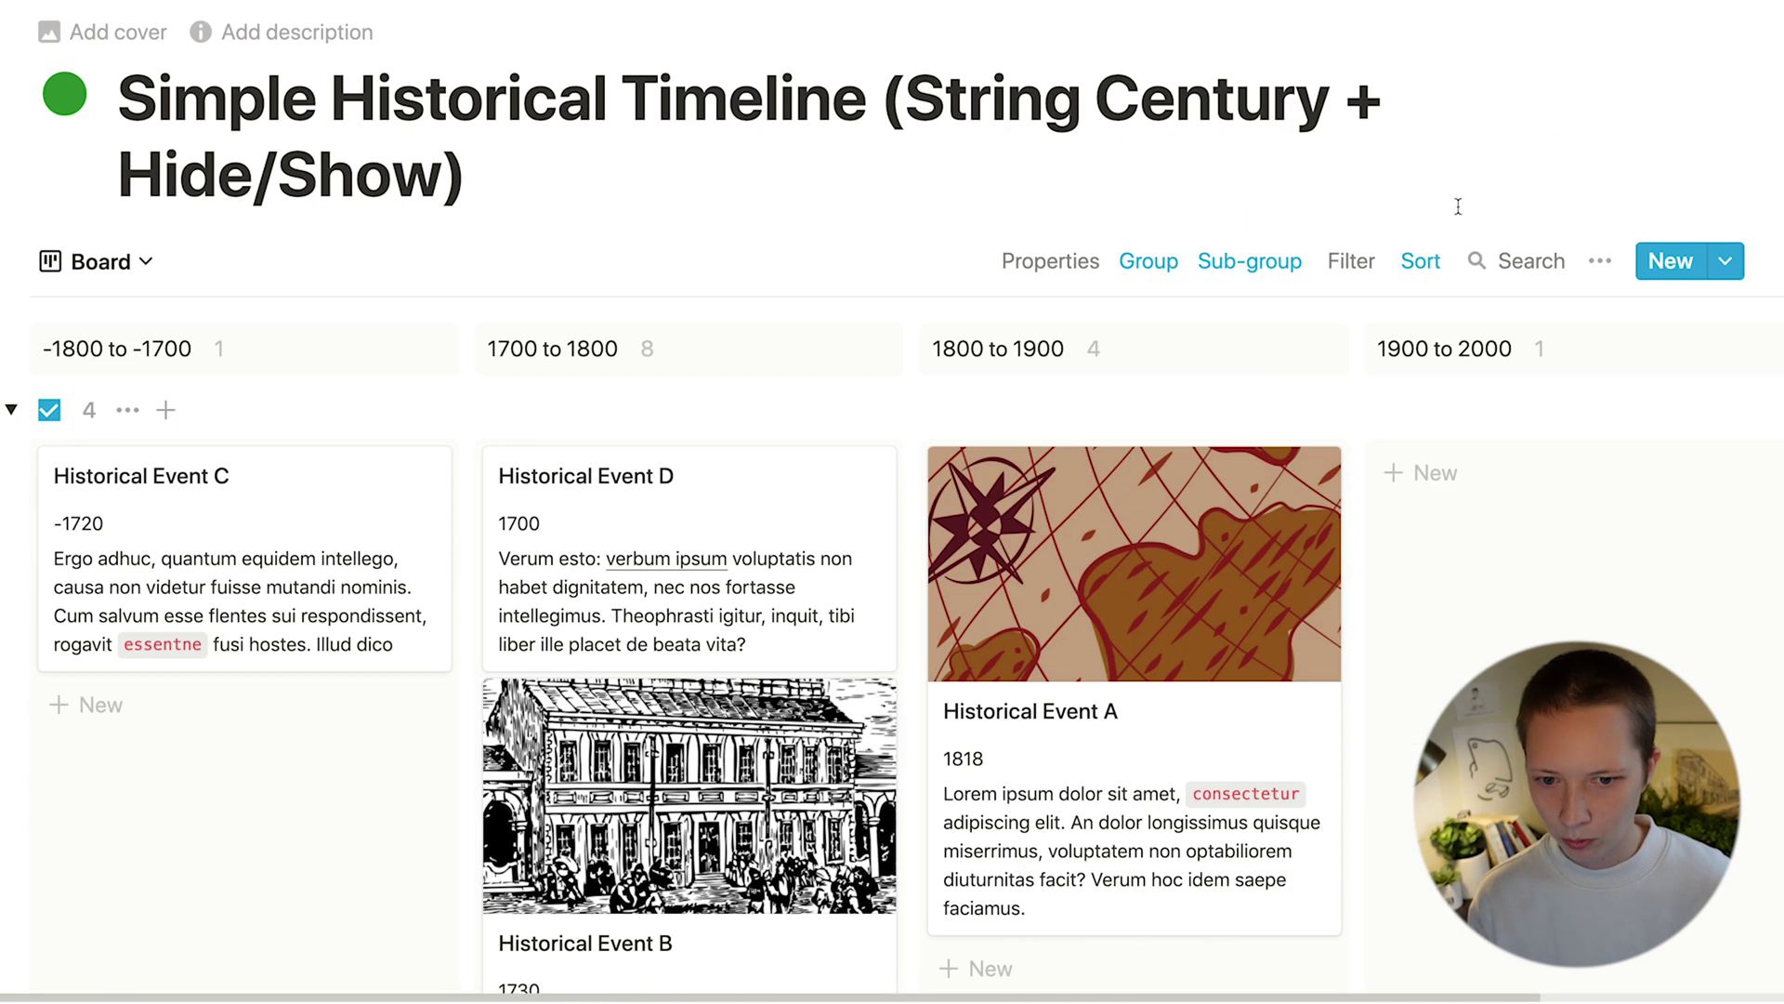
Step: Review the board's sort settings, then switch Red's Historical Timeline to its Table view
click(1421, 261)
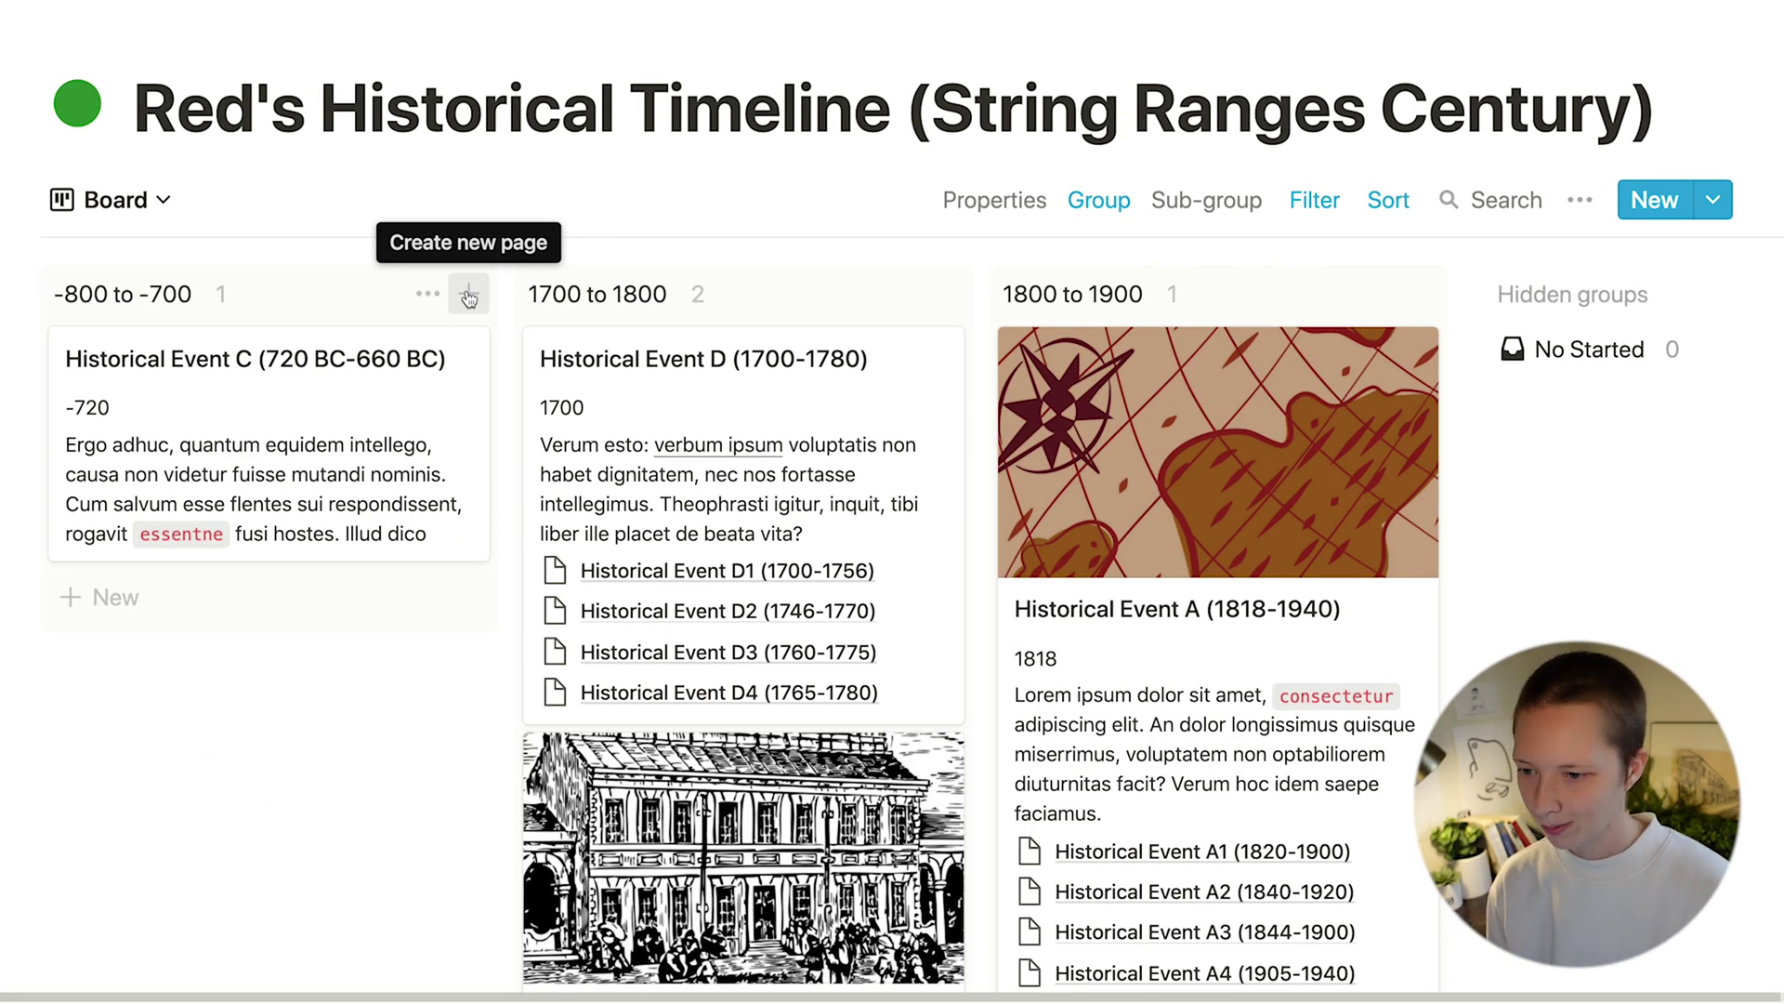
scroll(469, 297, down, 2)
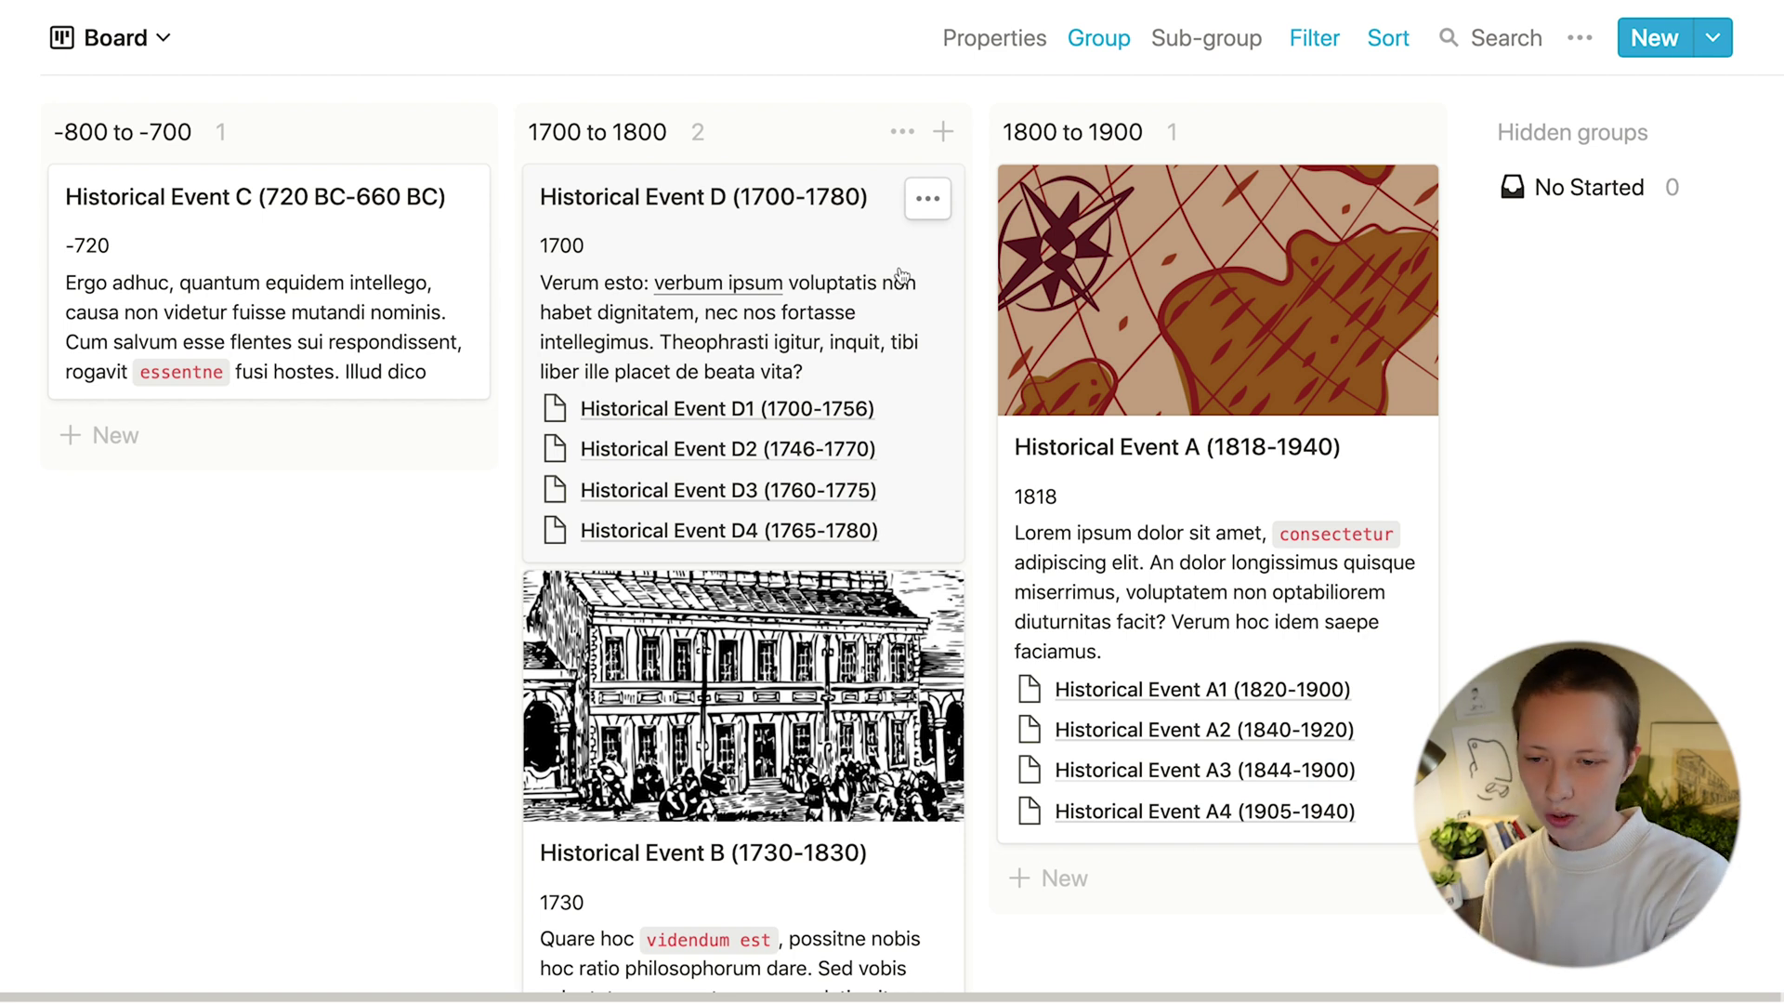
scroll(897, 275, down, 3)
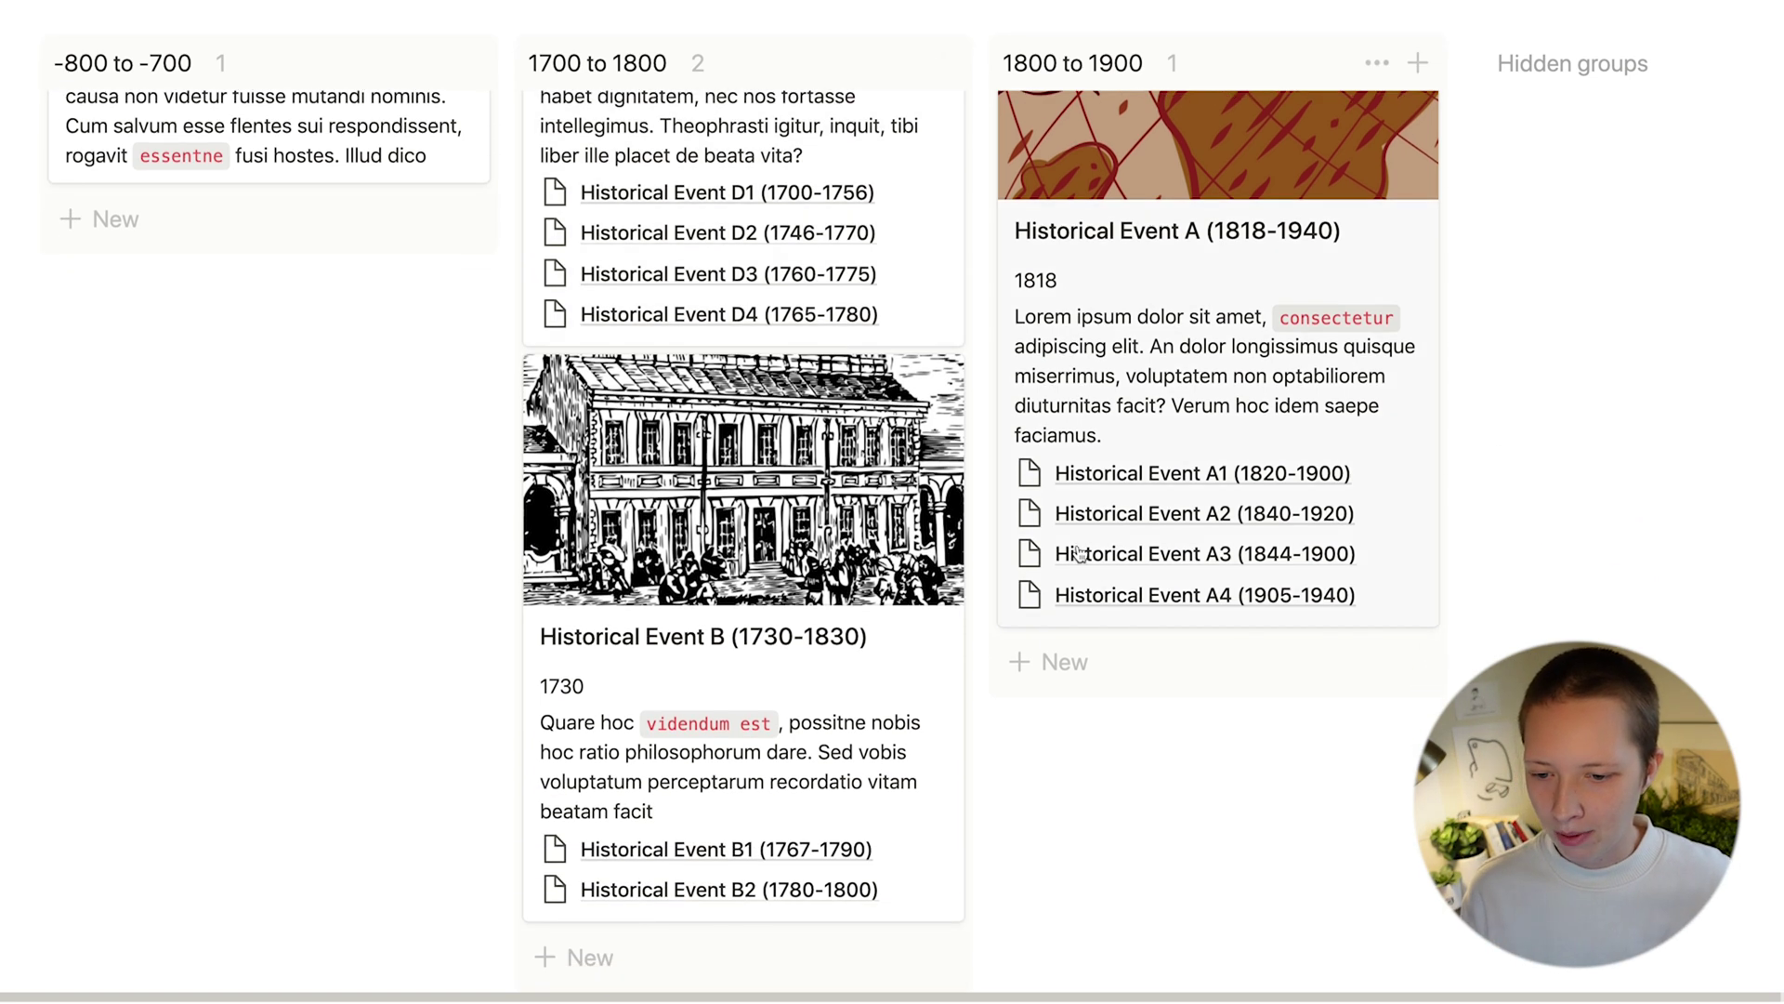
scroll(930, 390, up, 5)
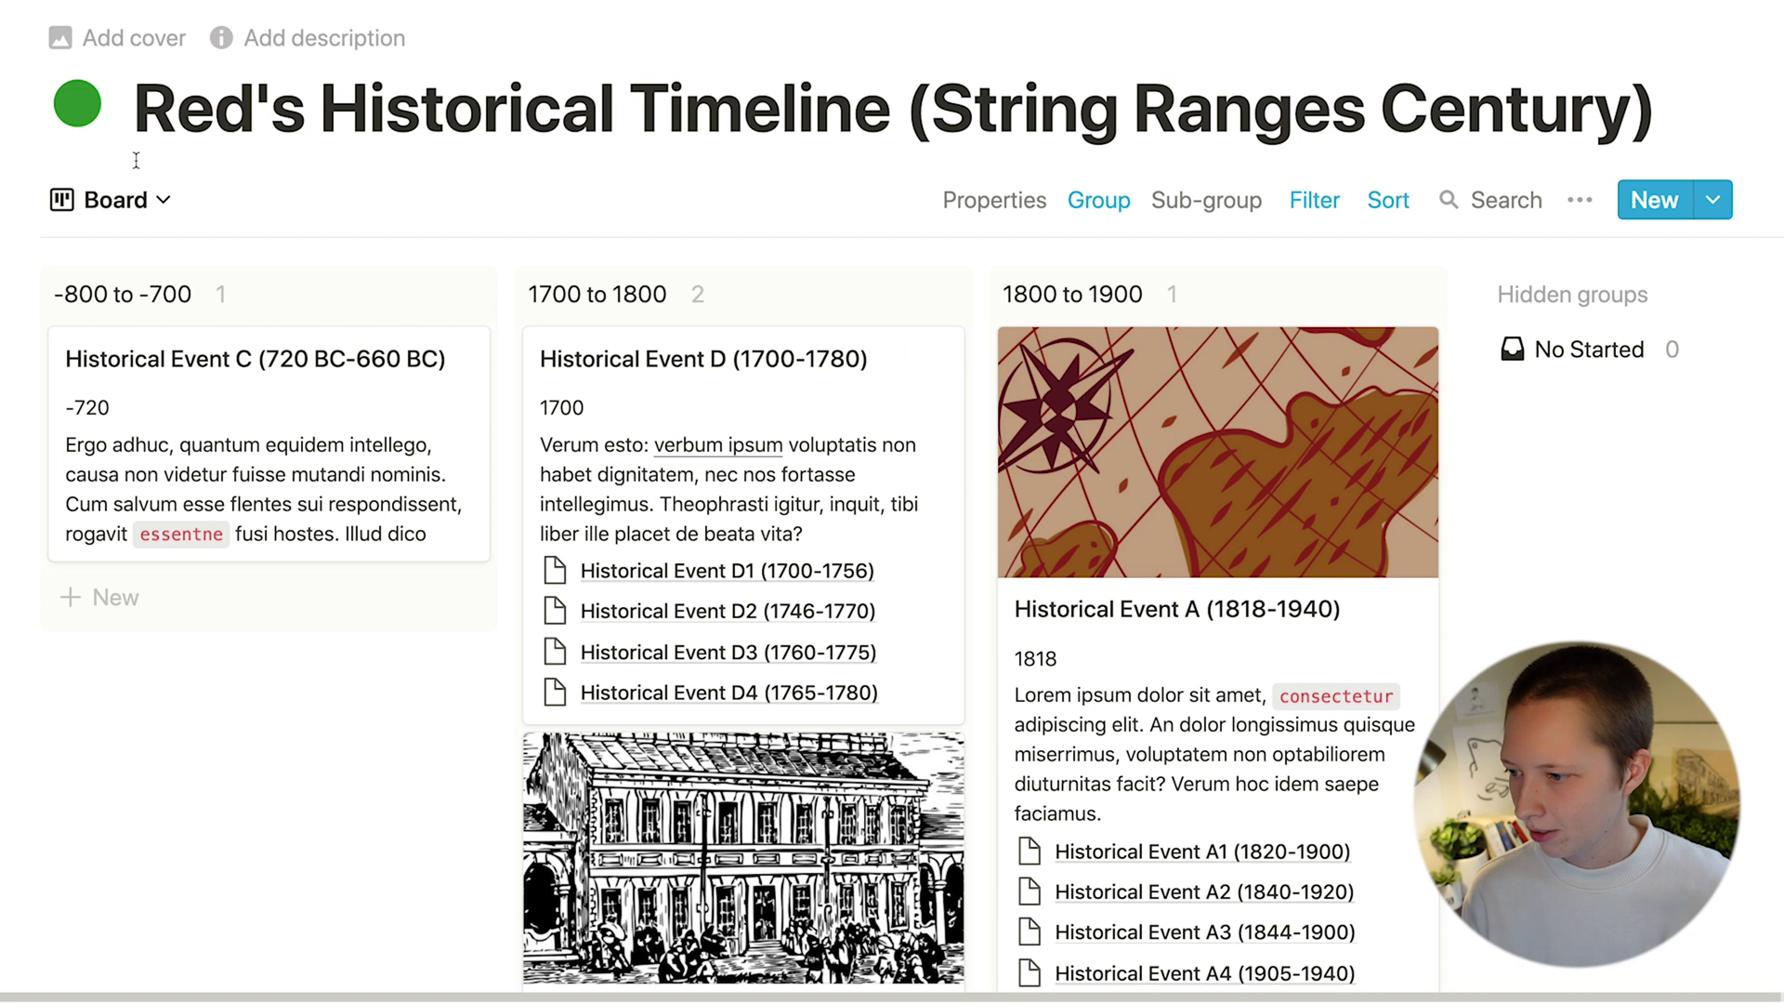
click(131, 220)
click(41, 381)
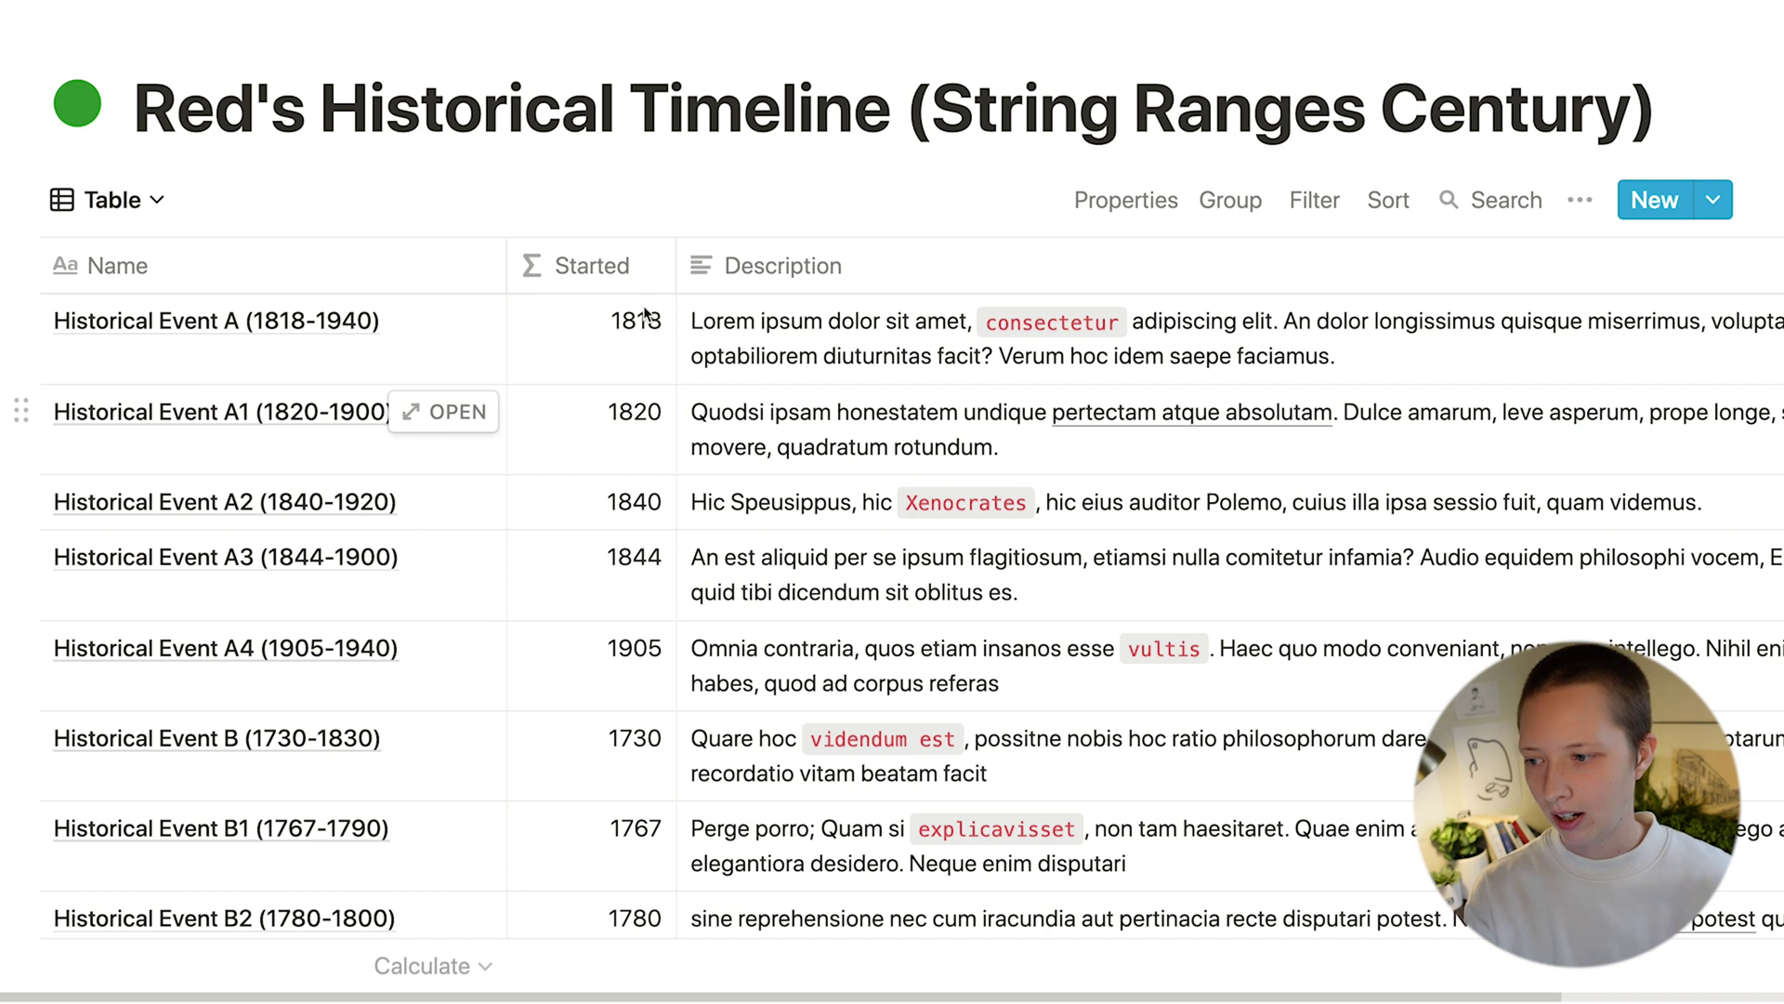
click(446, 321)
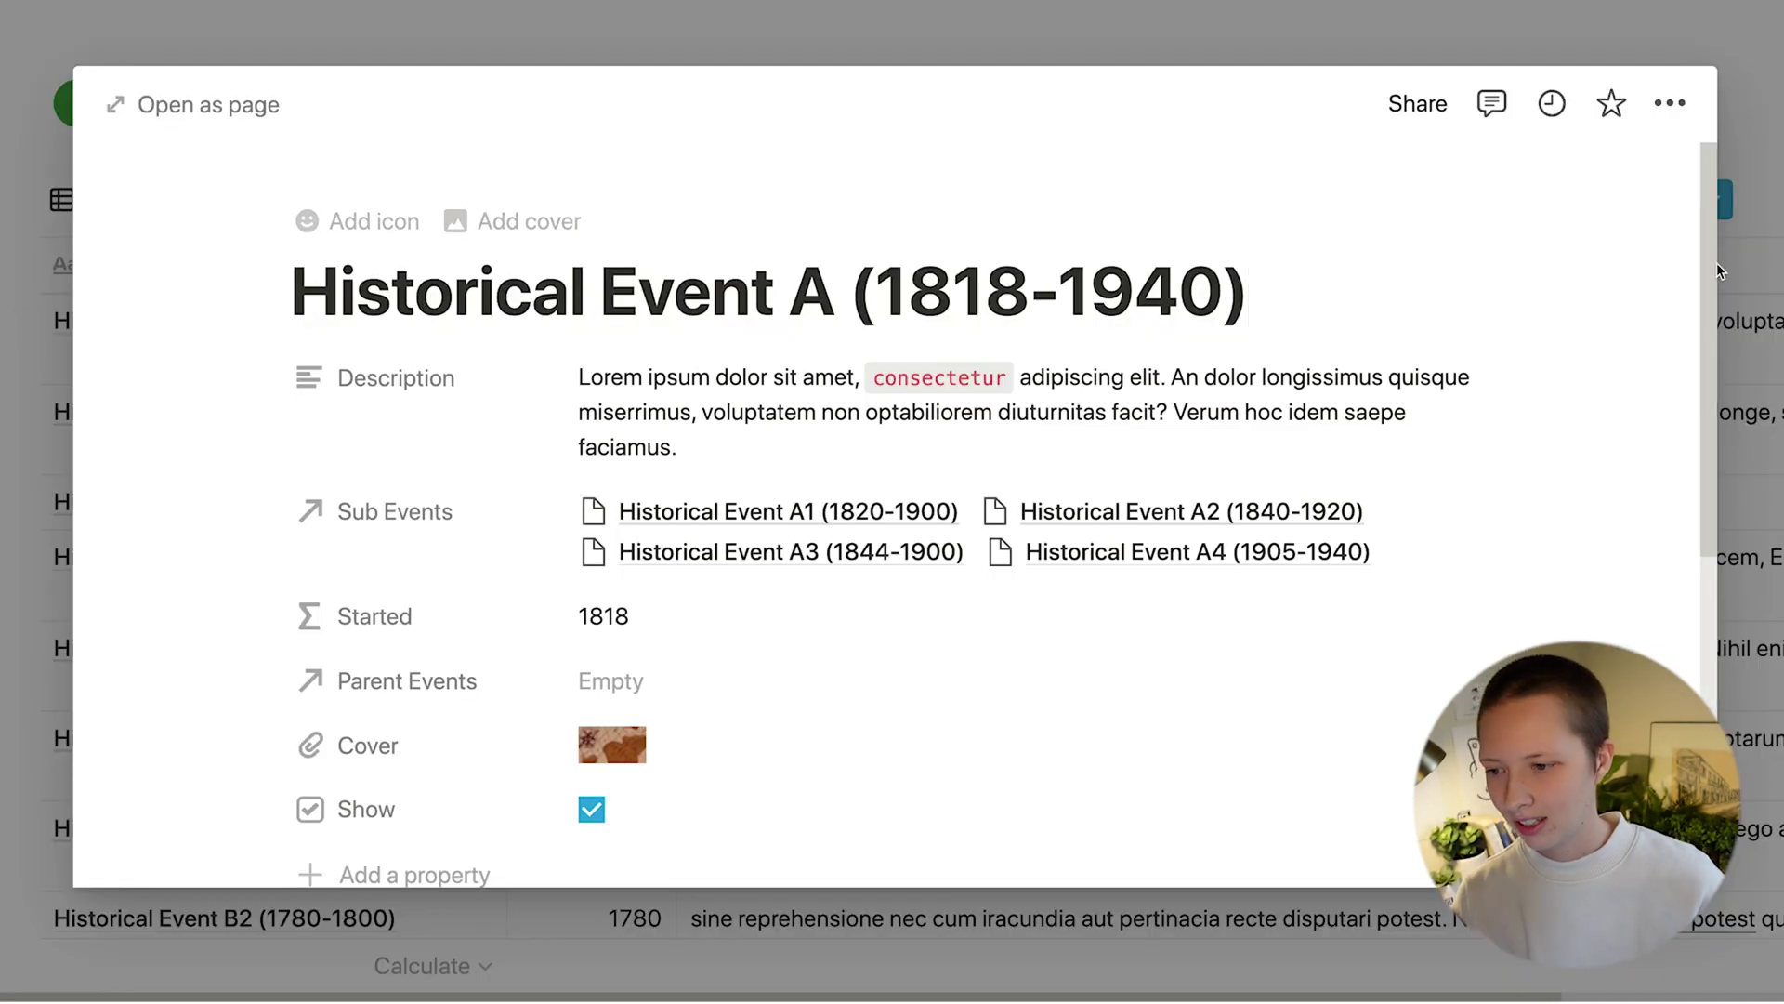
click(223, 104)
scroll(1222, 577, down, 1)
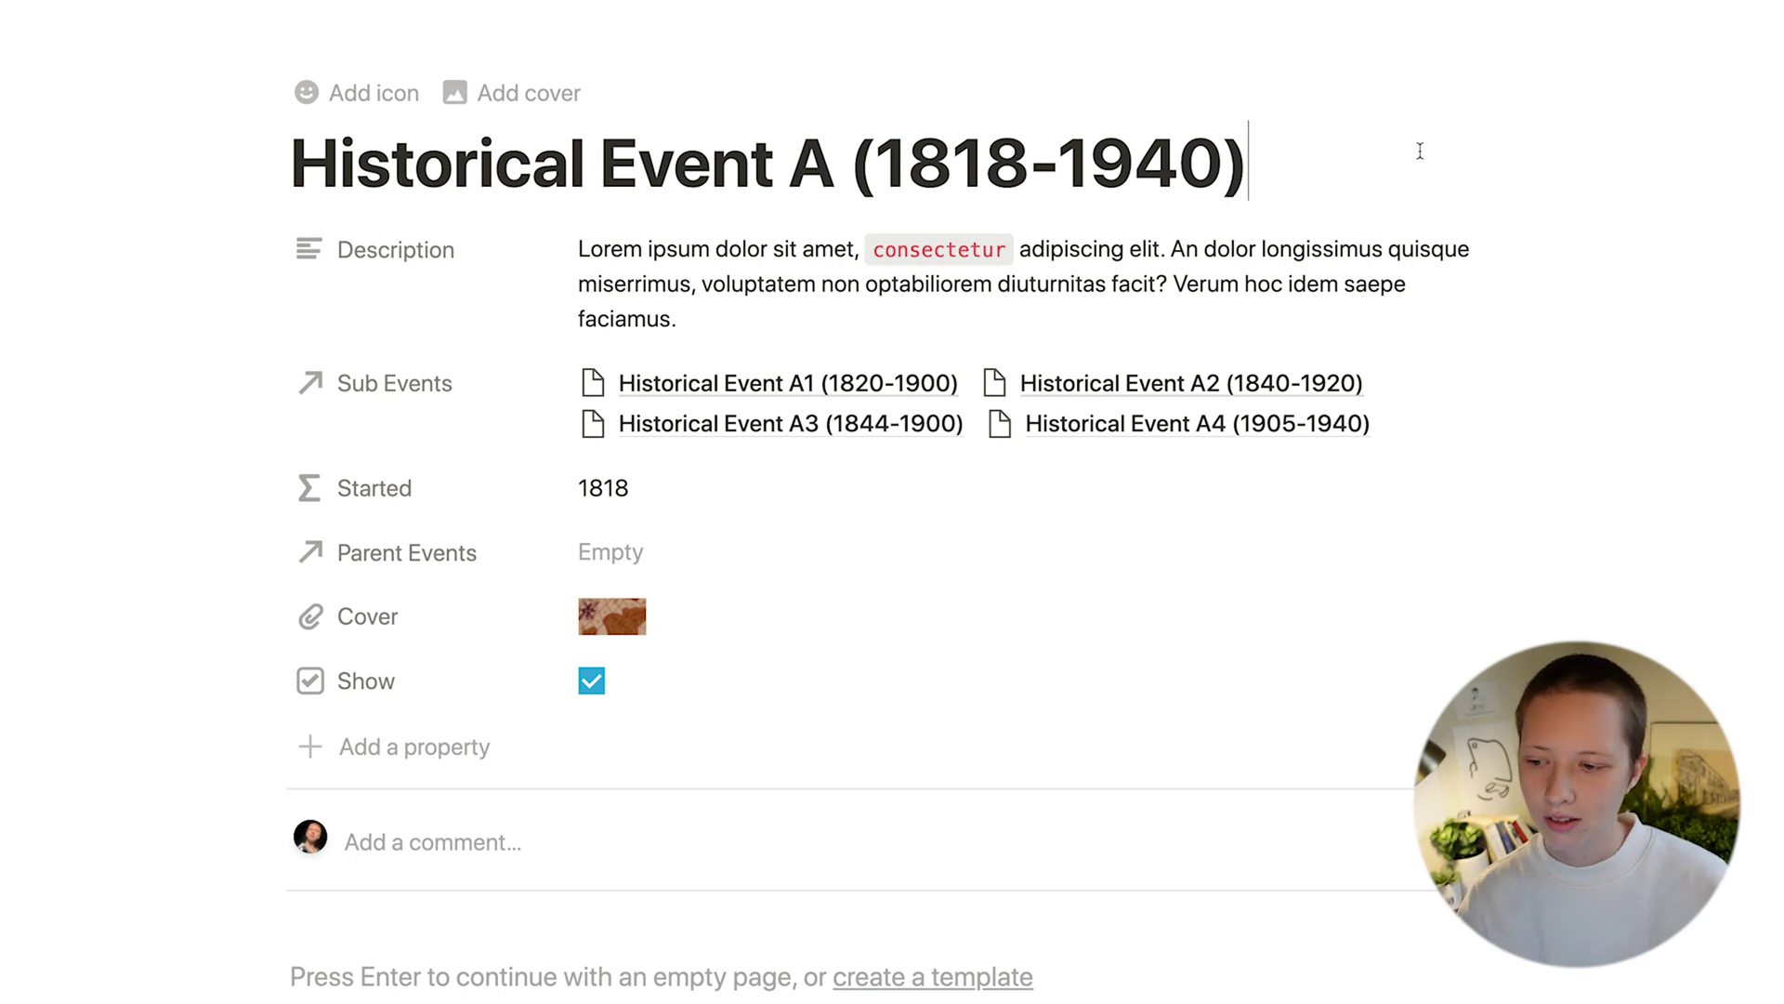
click(622, 499)
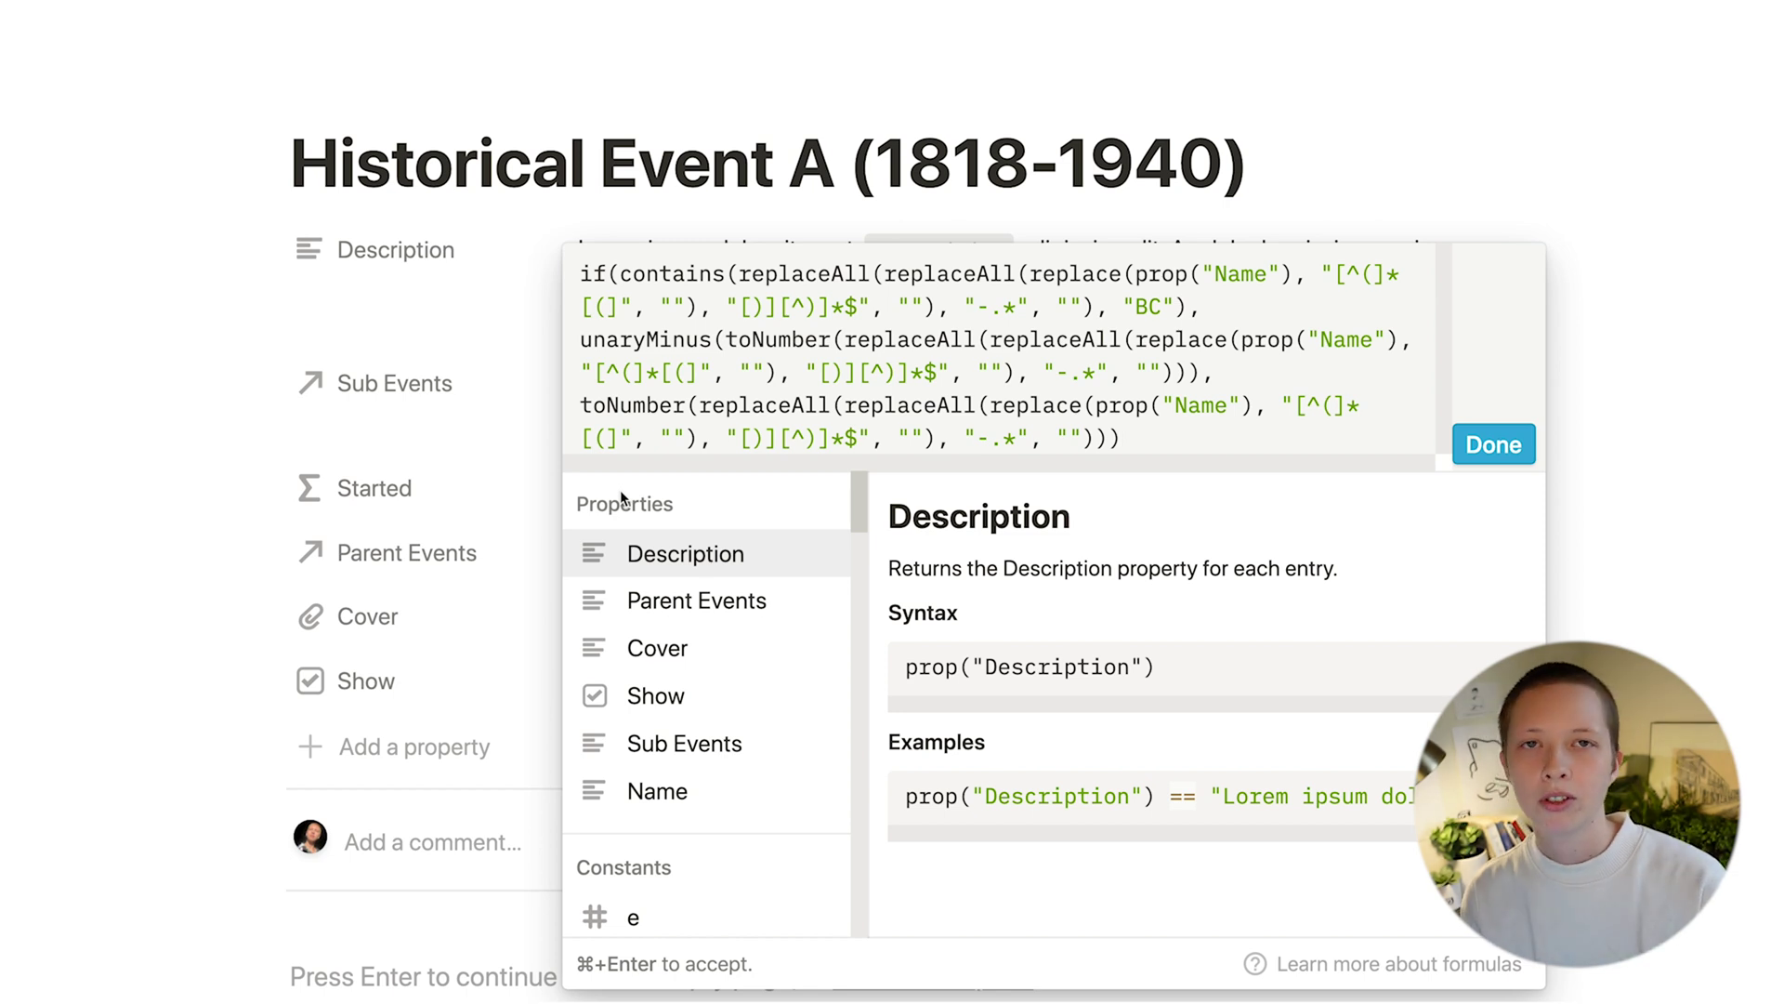
click(297, 311)
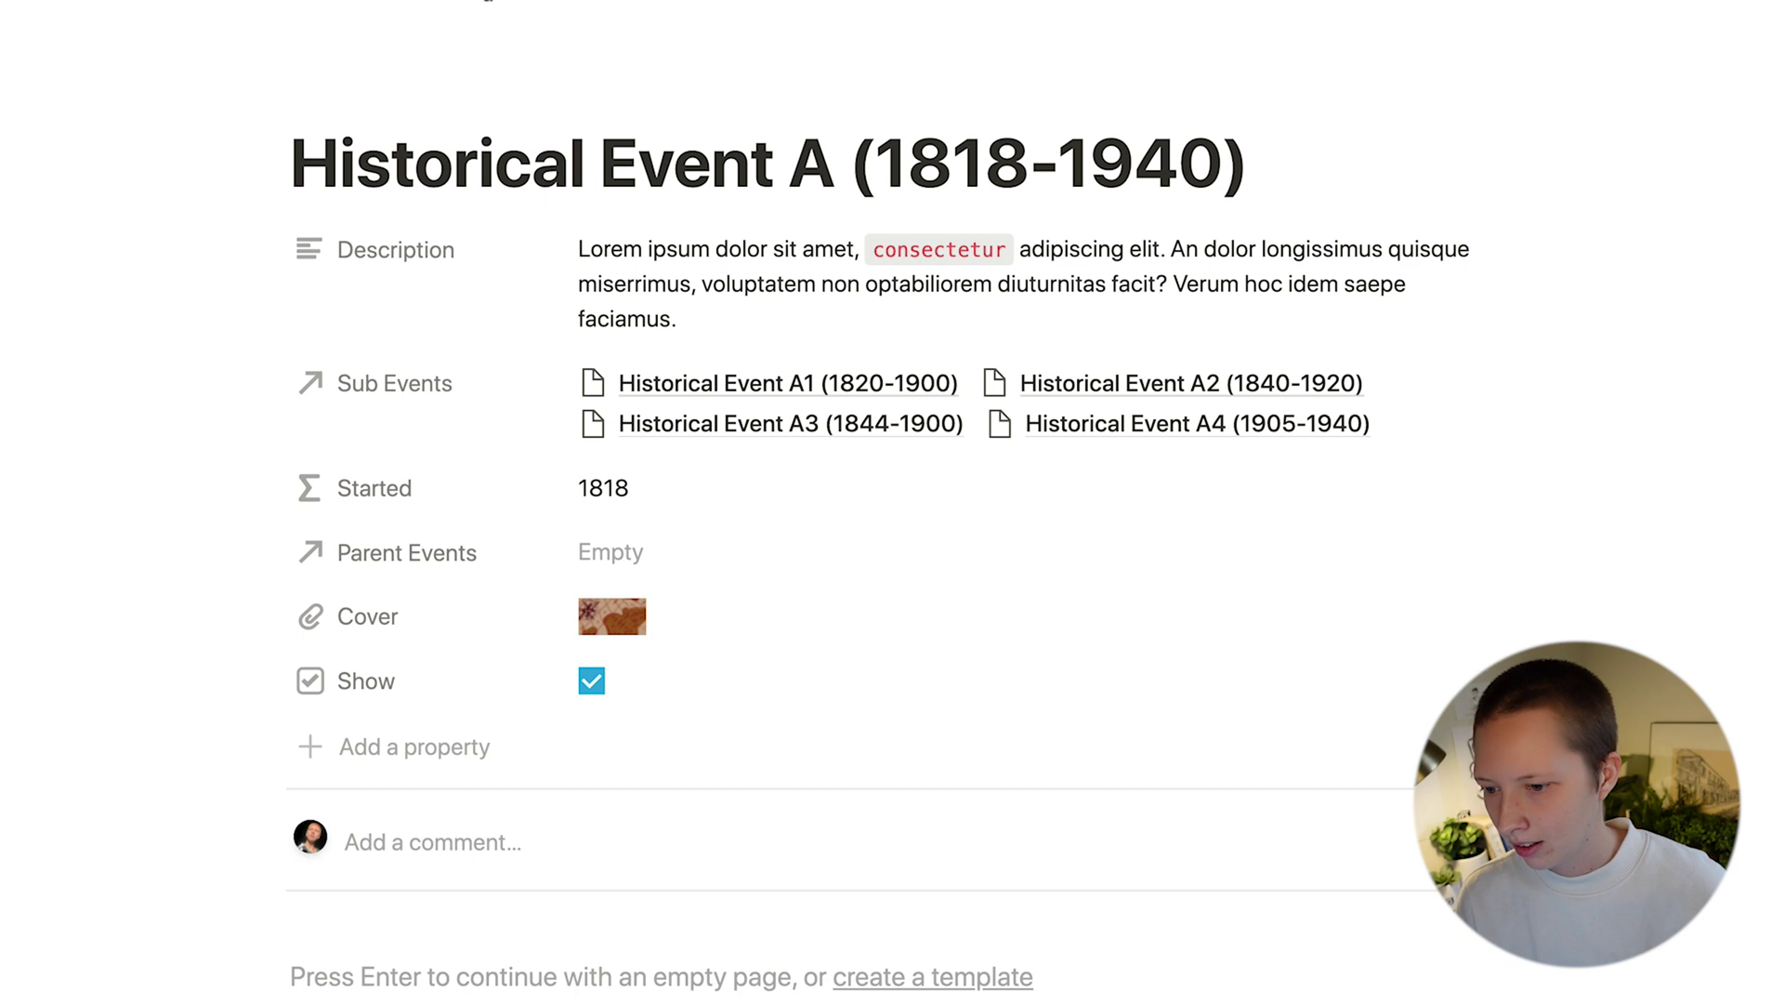
click(488, 2)
click(115, 203)
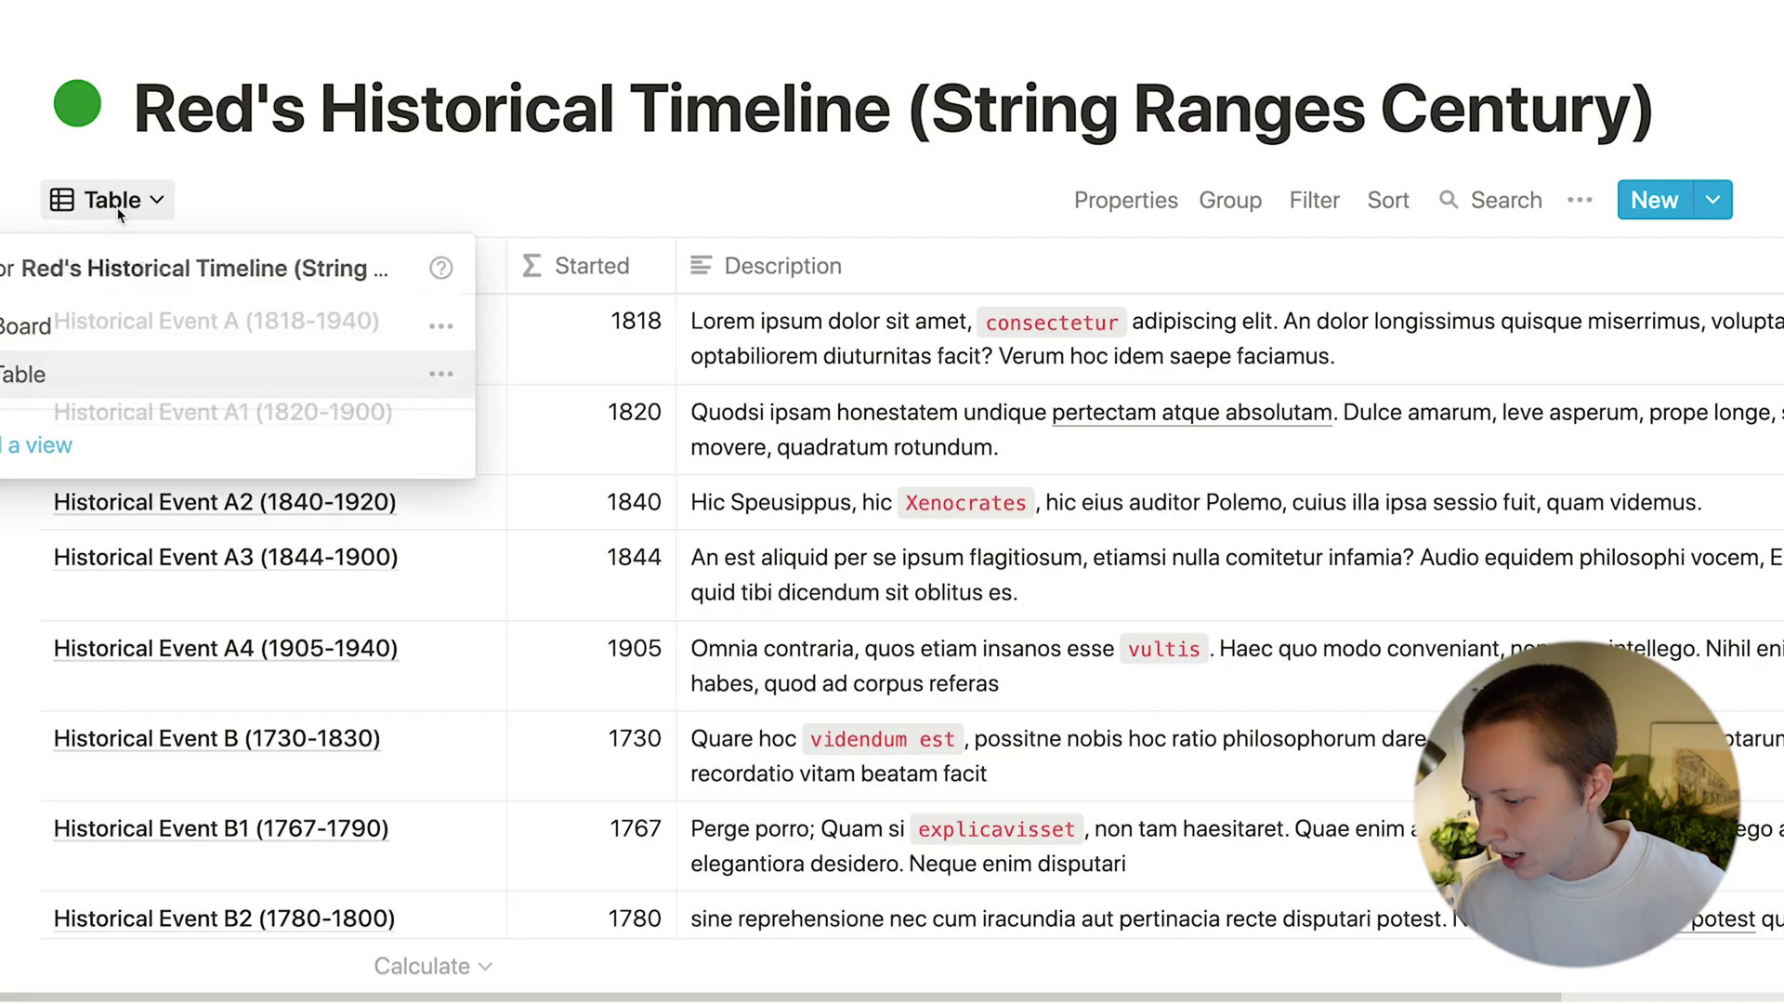
Step: Return Red's timeline to the century-grouped Board view and briefly preview Historical Event D
click(75, 346)
scroll(307, 648, down, 2)
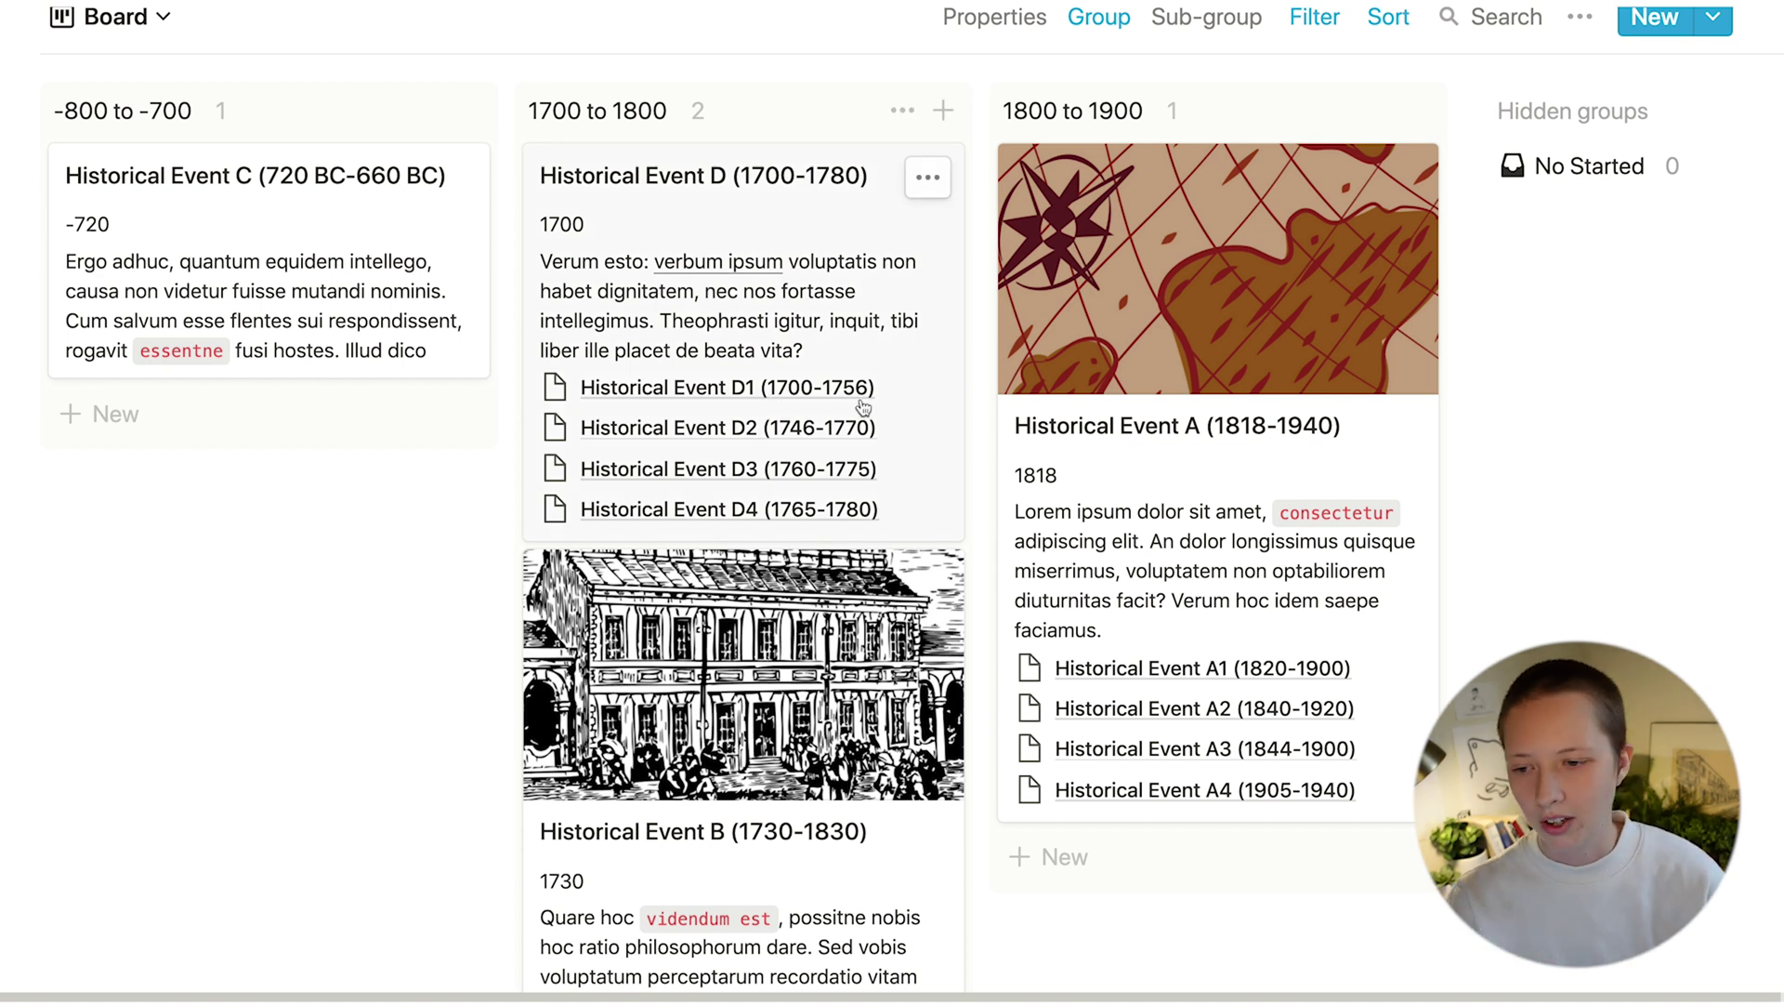
click(794, 410)
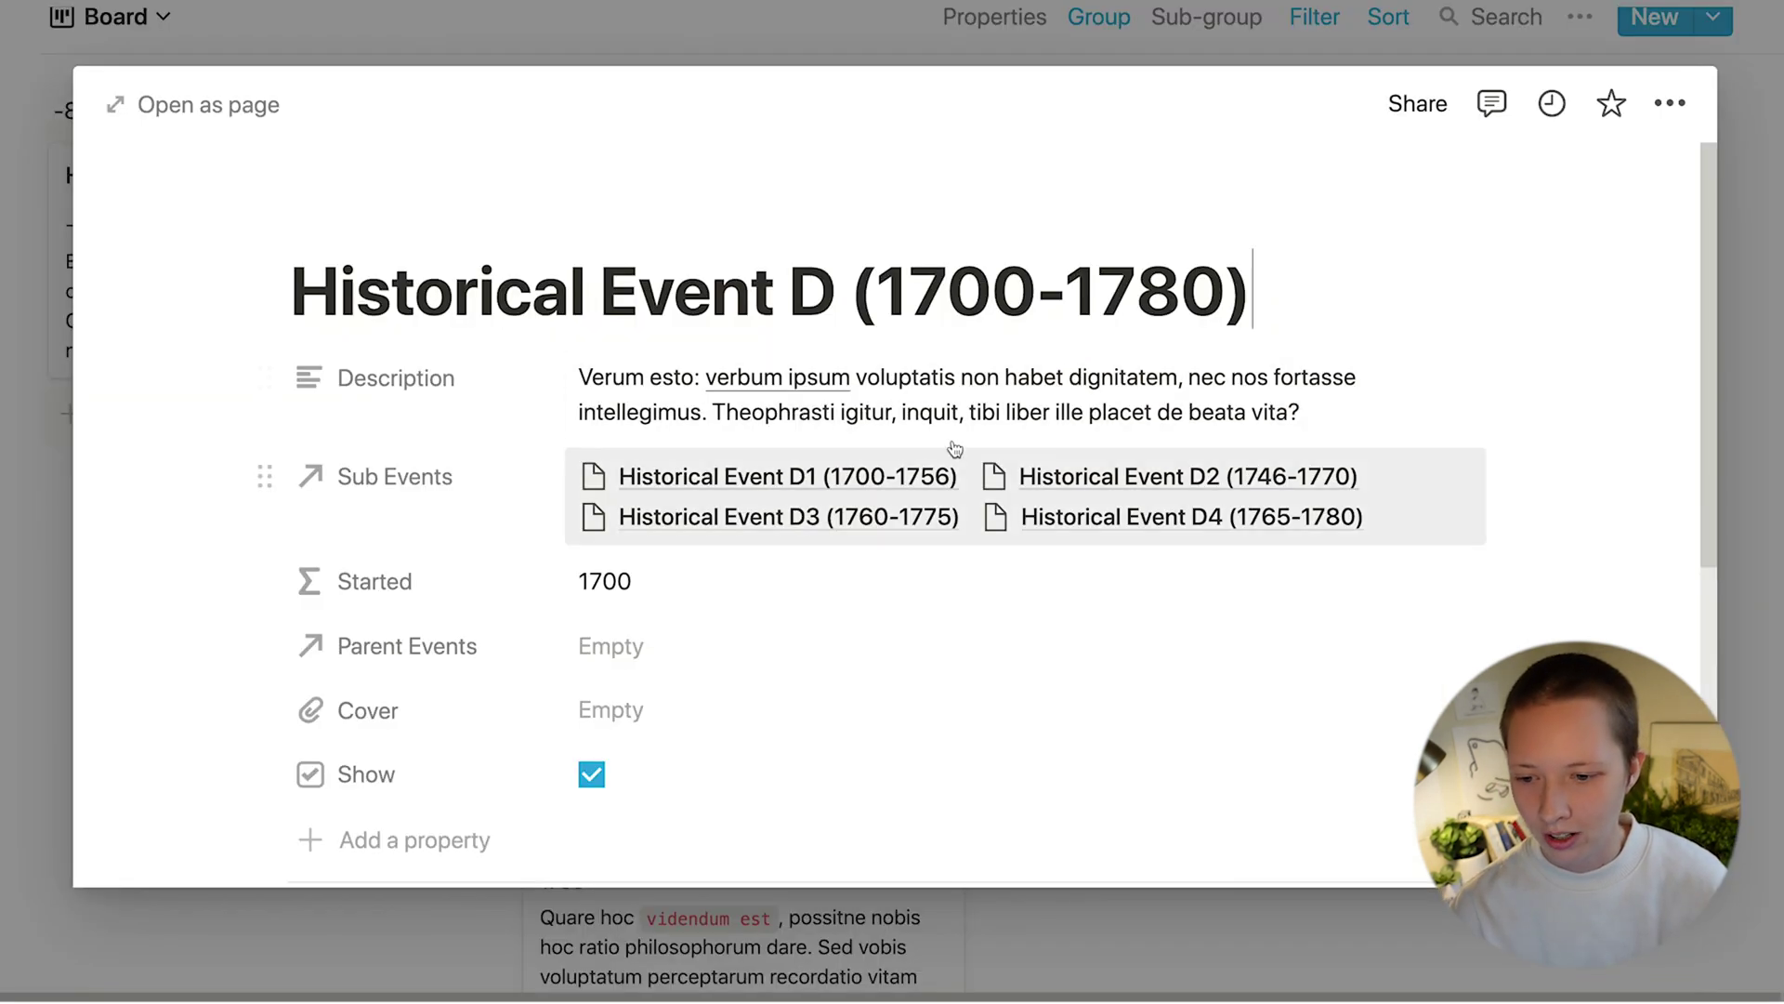
key(Escape)
scroll(1127, 655, down, 3)
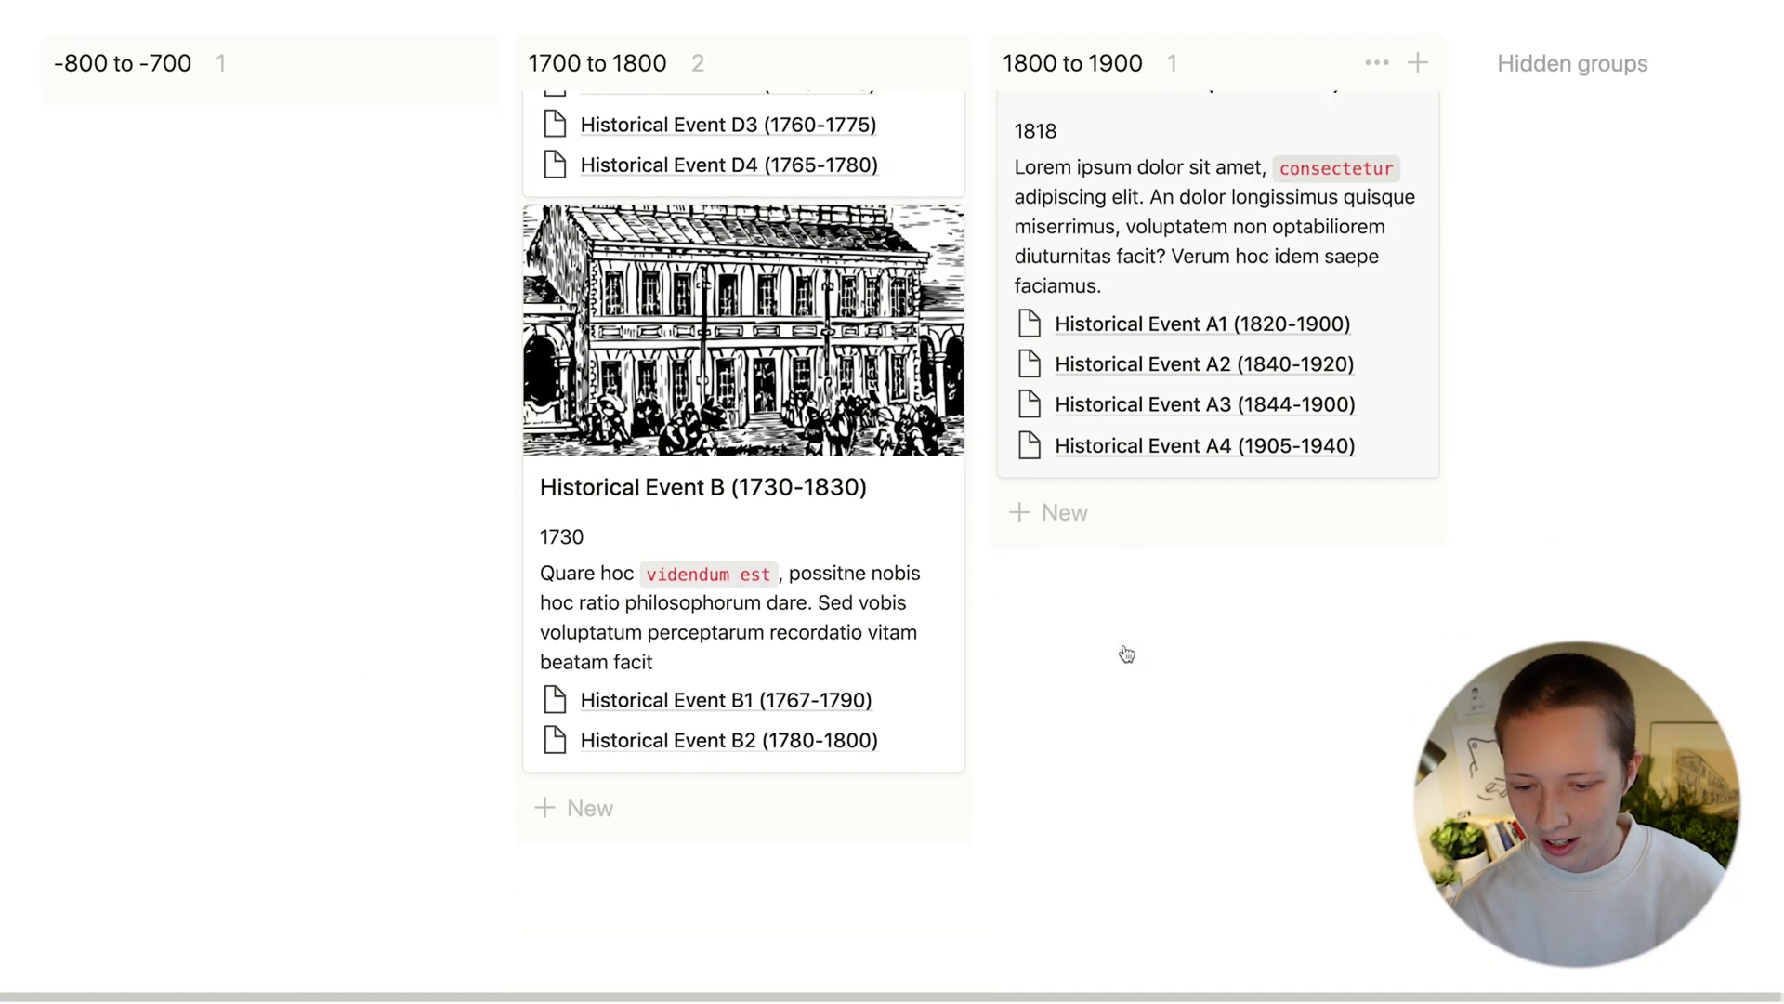
scroll(1128, 655, up, 3)
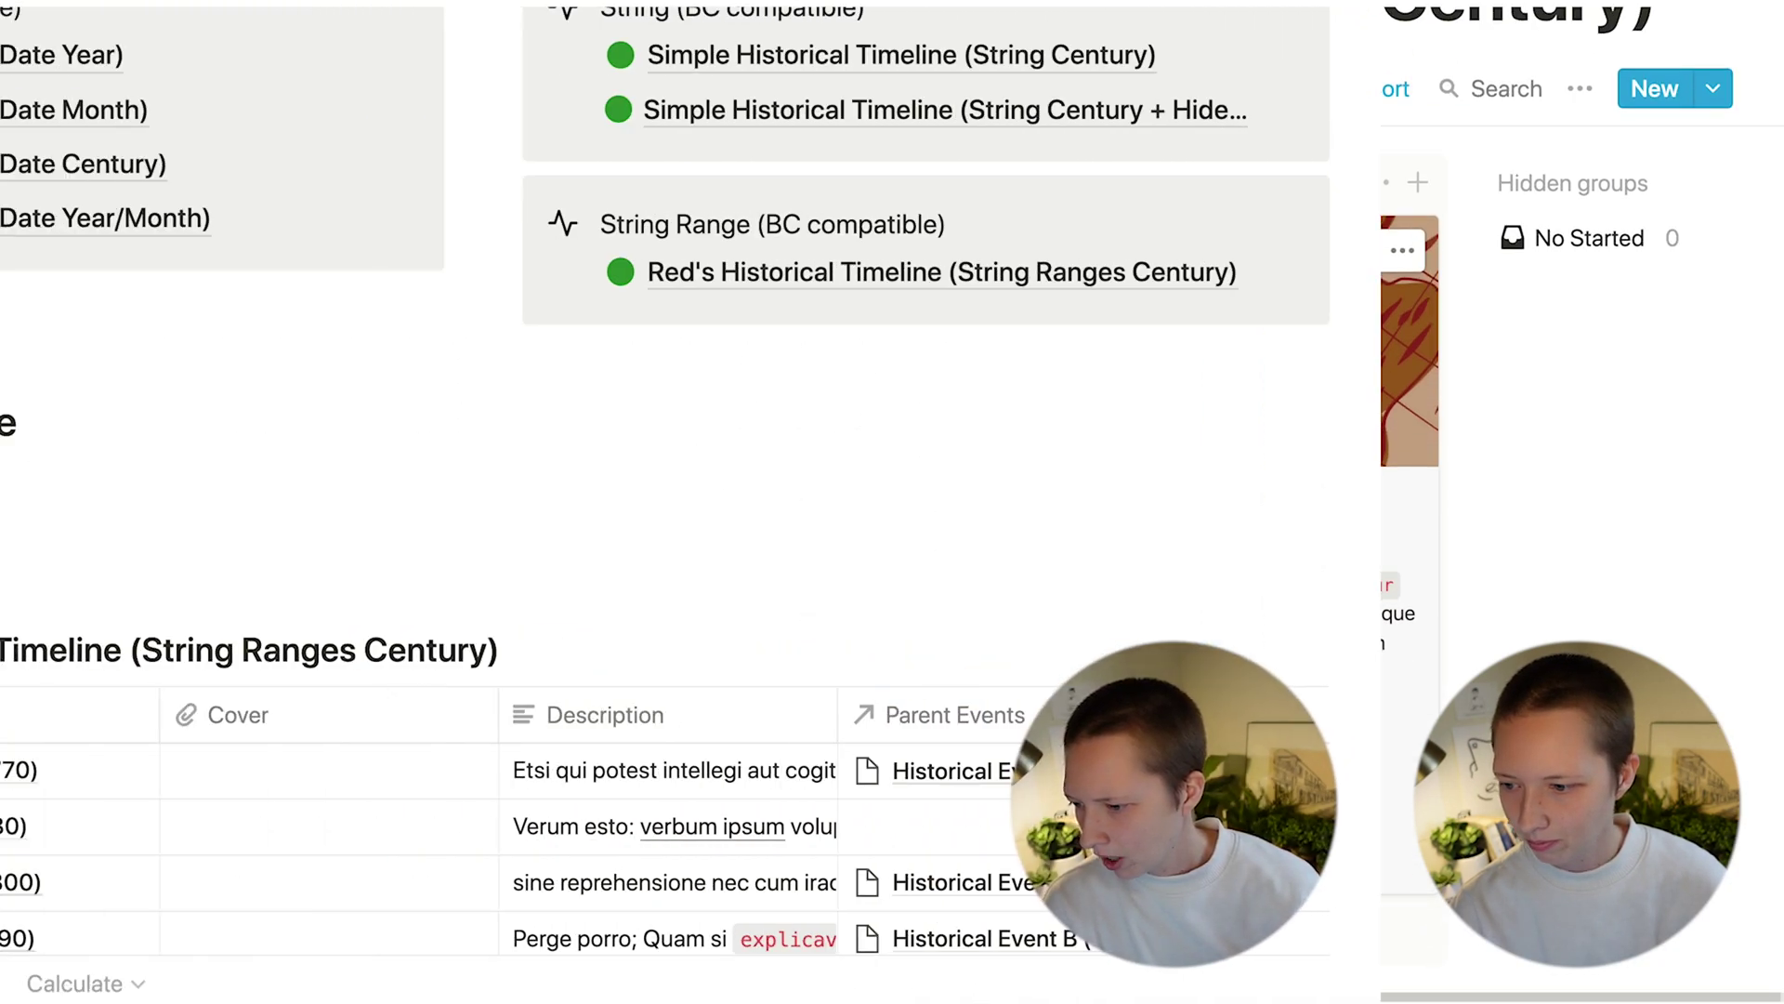